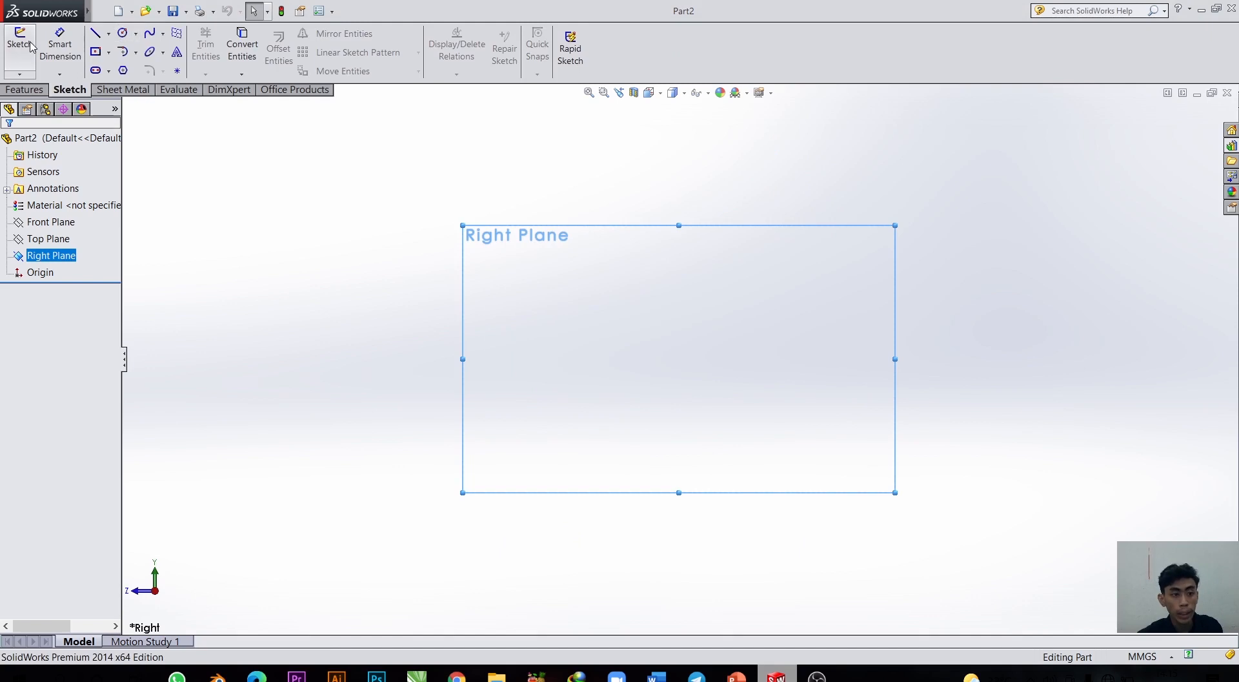
On the Right Plane, sketch a short vertical line down to the origin and a bottom edge about 89 mm long, continued by a triangular notch and short horizontal segment.
click(95, 34)
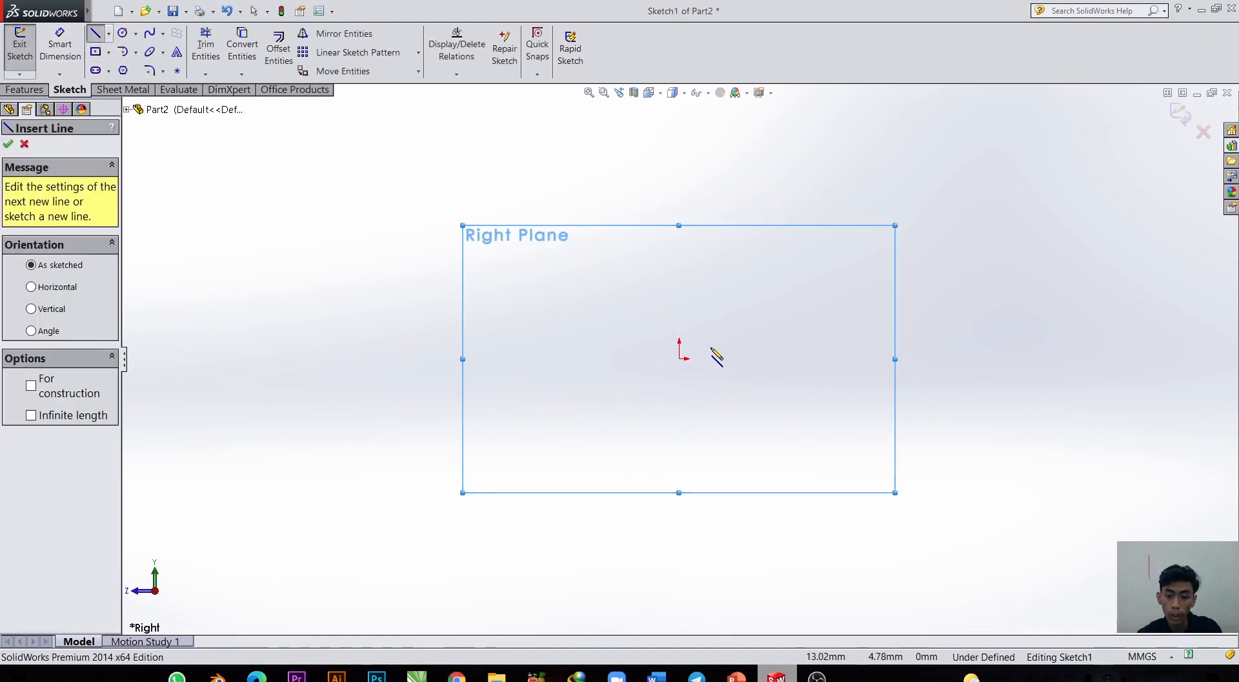
scroll(990, 345, down, 2)
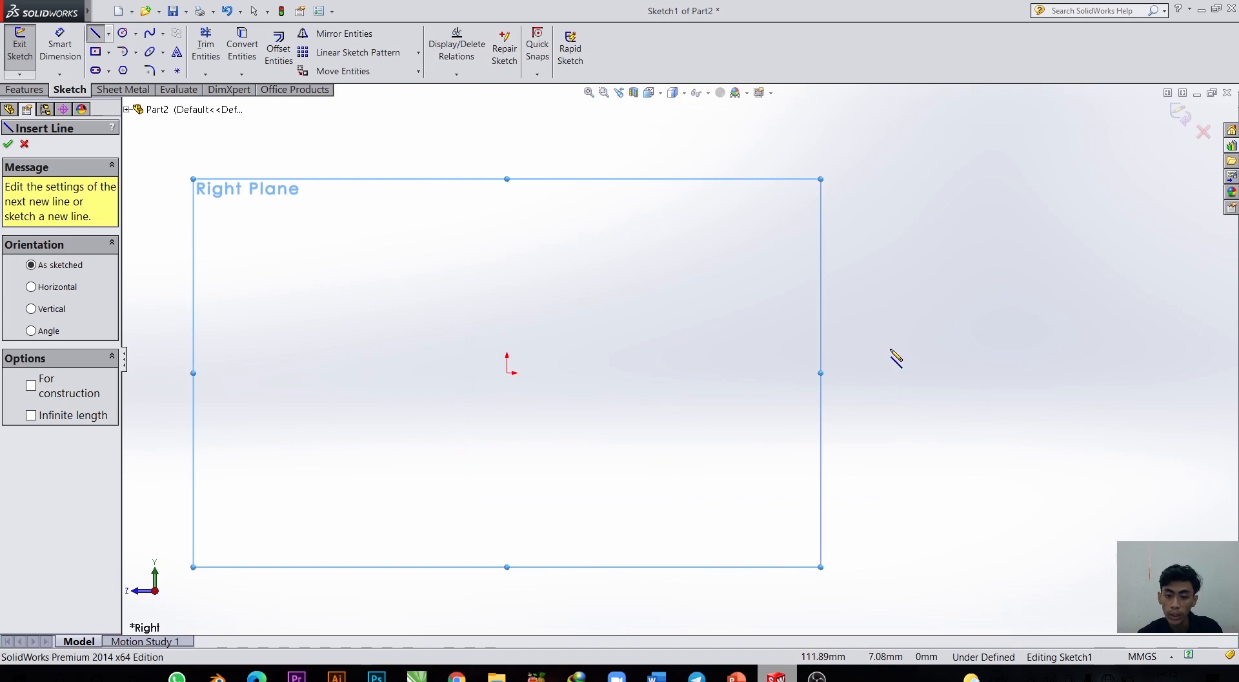
click(508, 337)
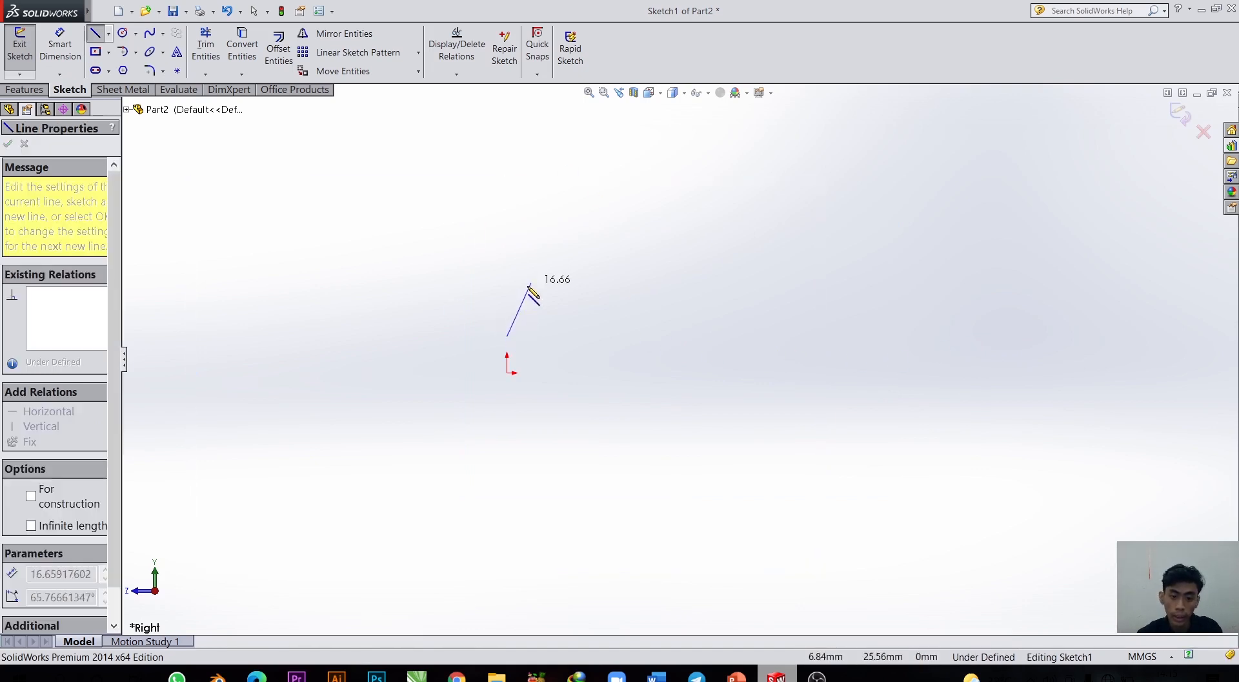
click(508, 372)
click(822, 372)
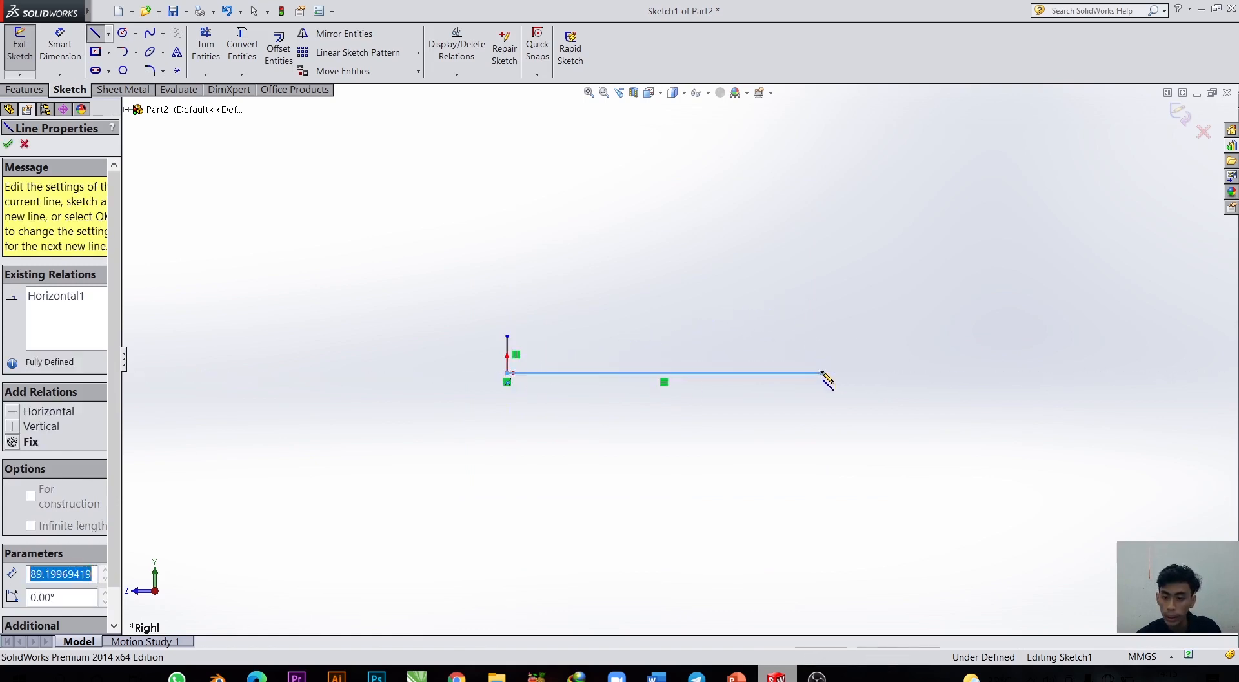
click(968, 324)
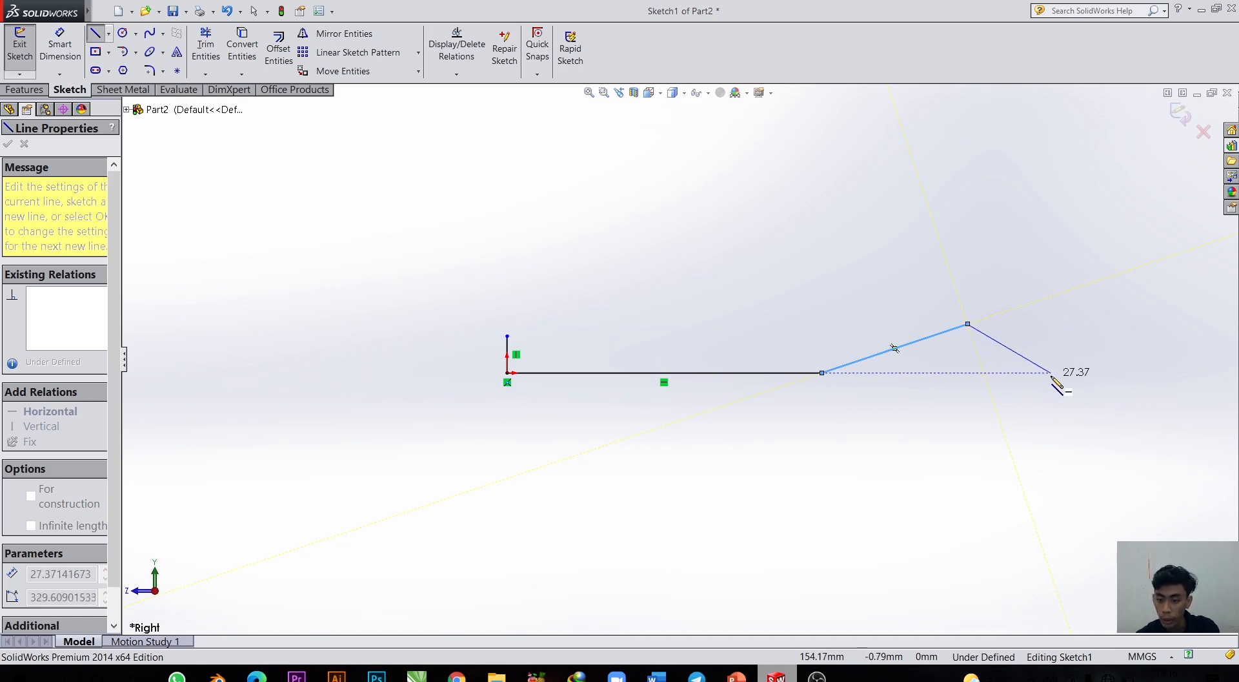
click(1051, 373)
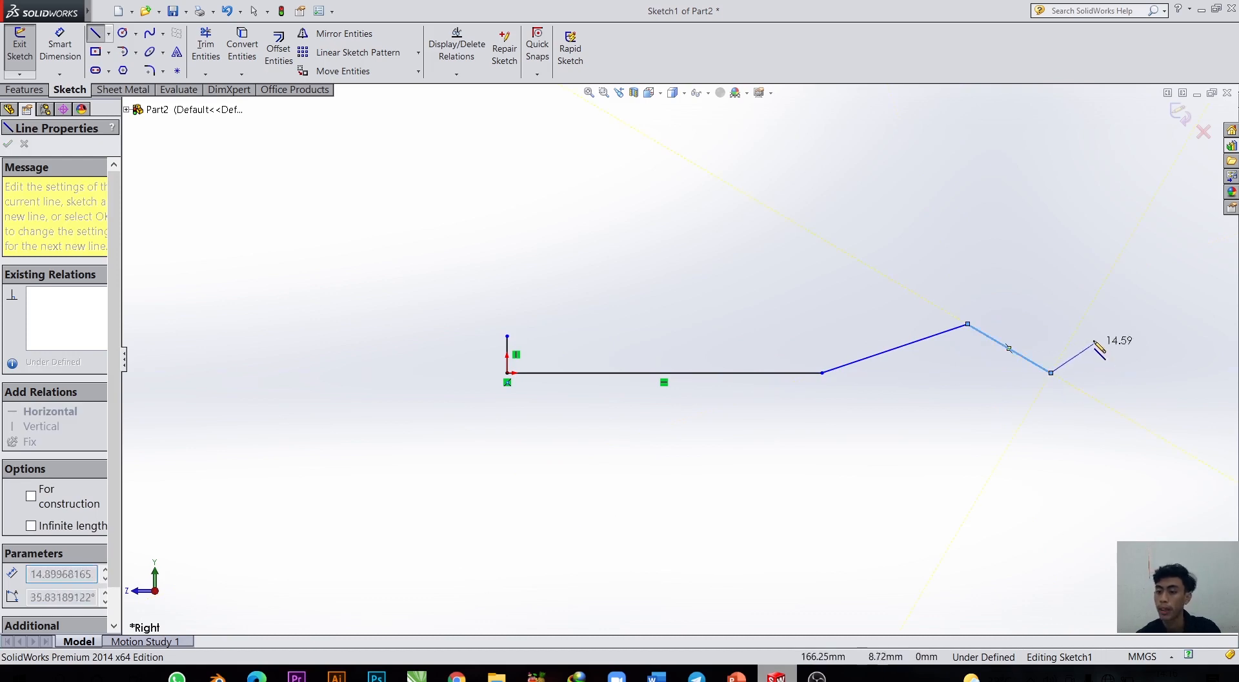
click(1115, 373)
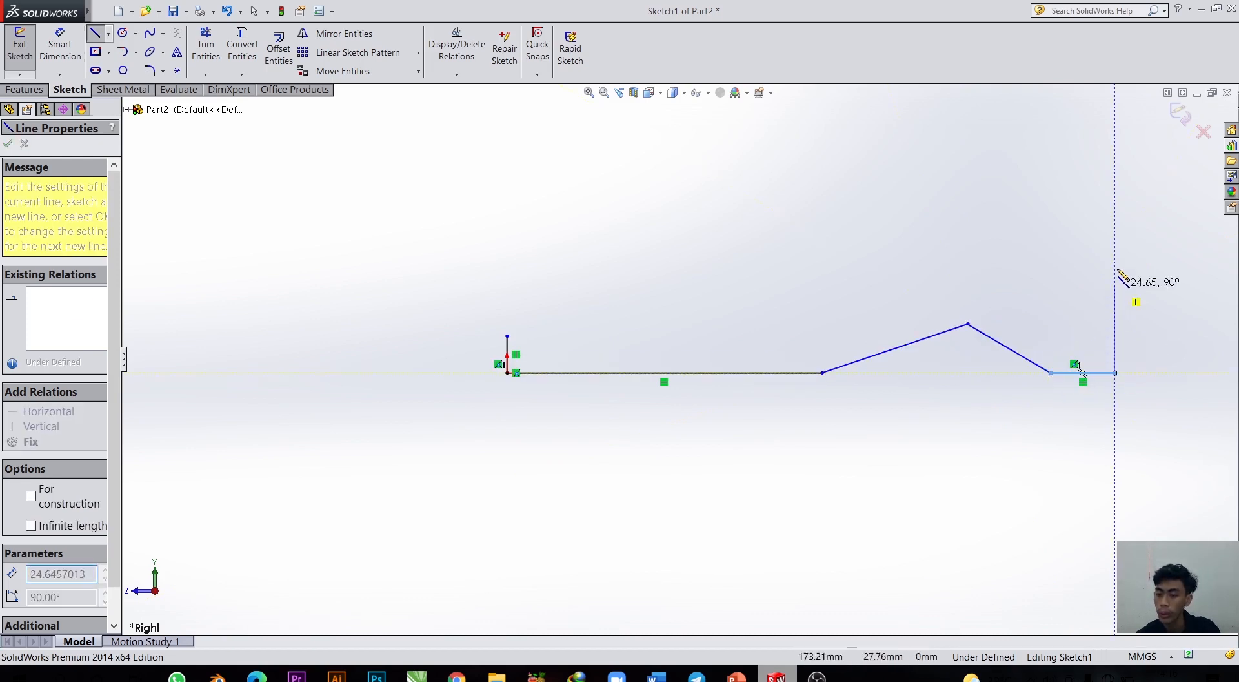
Continue the profile with a vertical right side, a stepped top whose upper edge is about 64 mm long, and a vertical line partway down the left.
click(1114, 120)
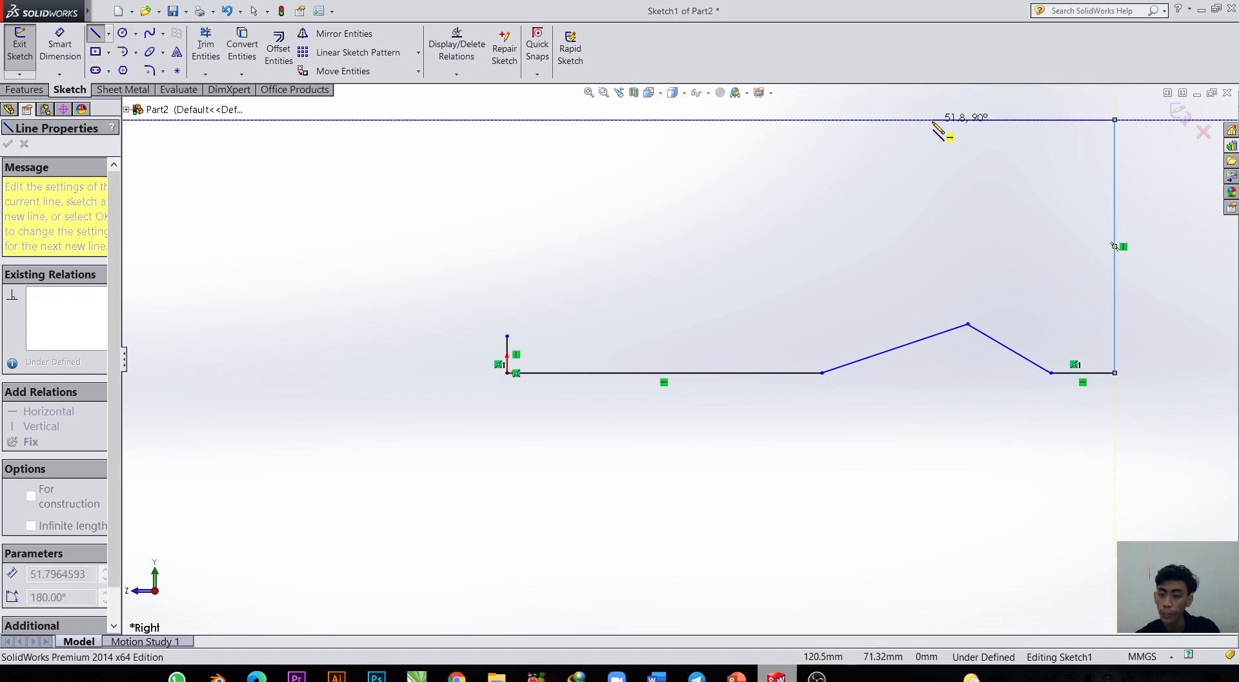
click(912, 120)
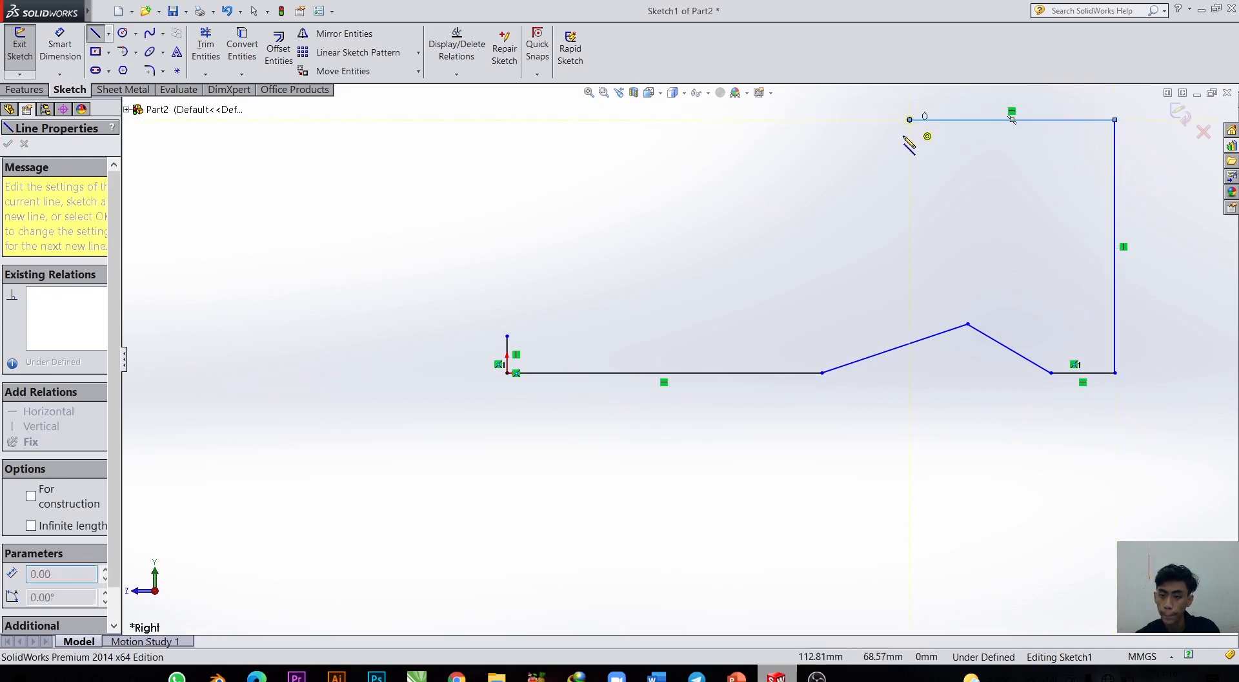
key(z)
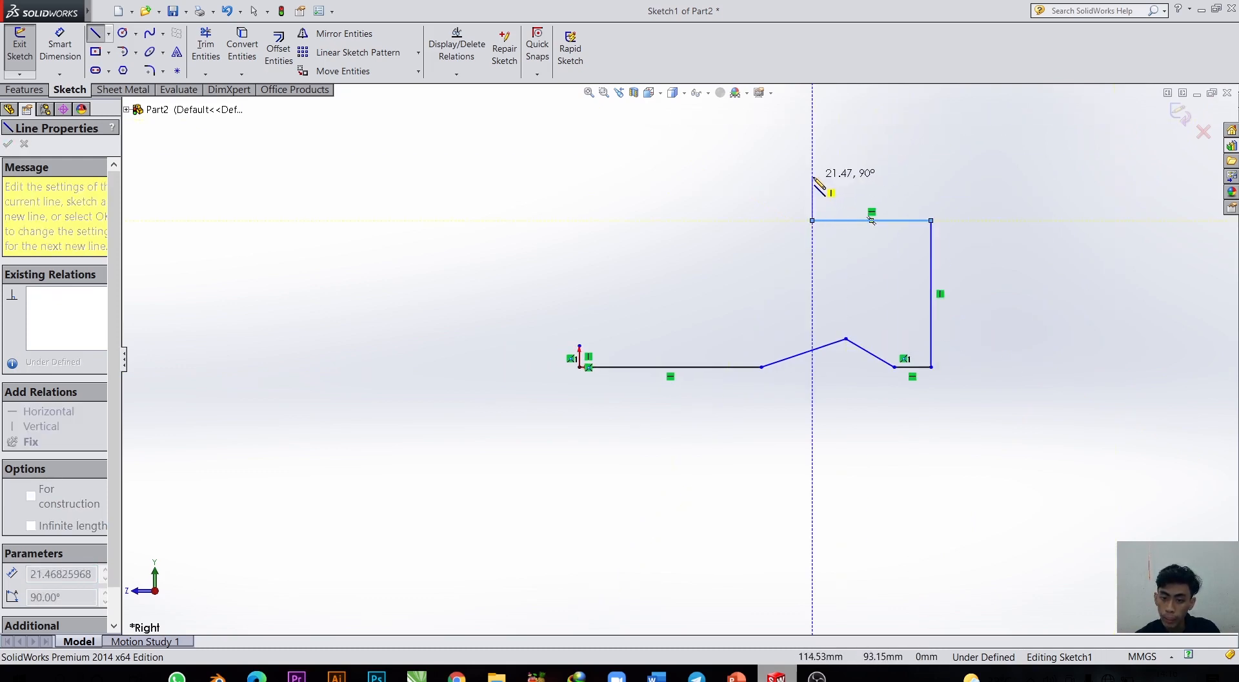
click(812, 173)
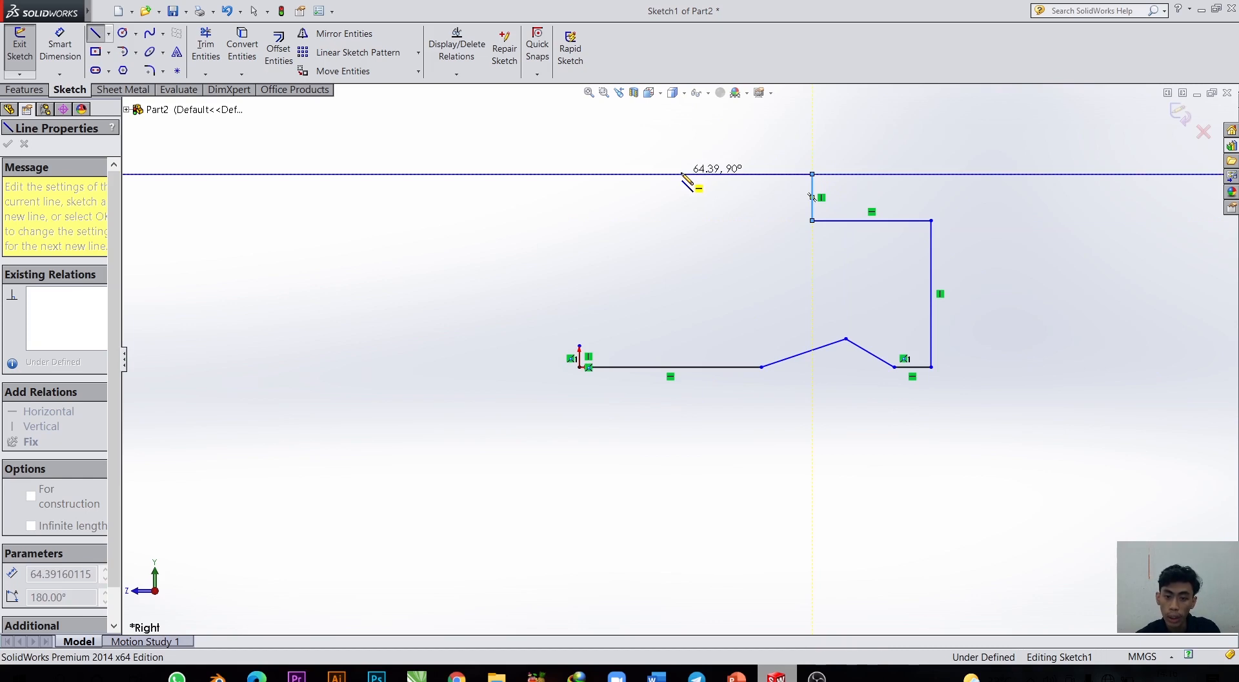
click(681, 174)
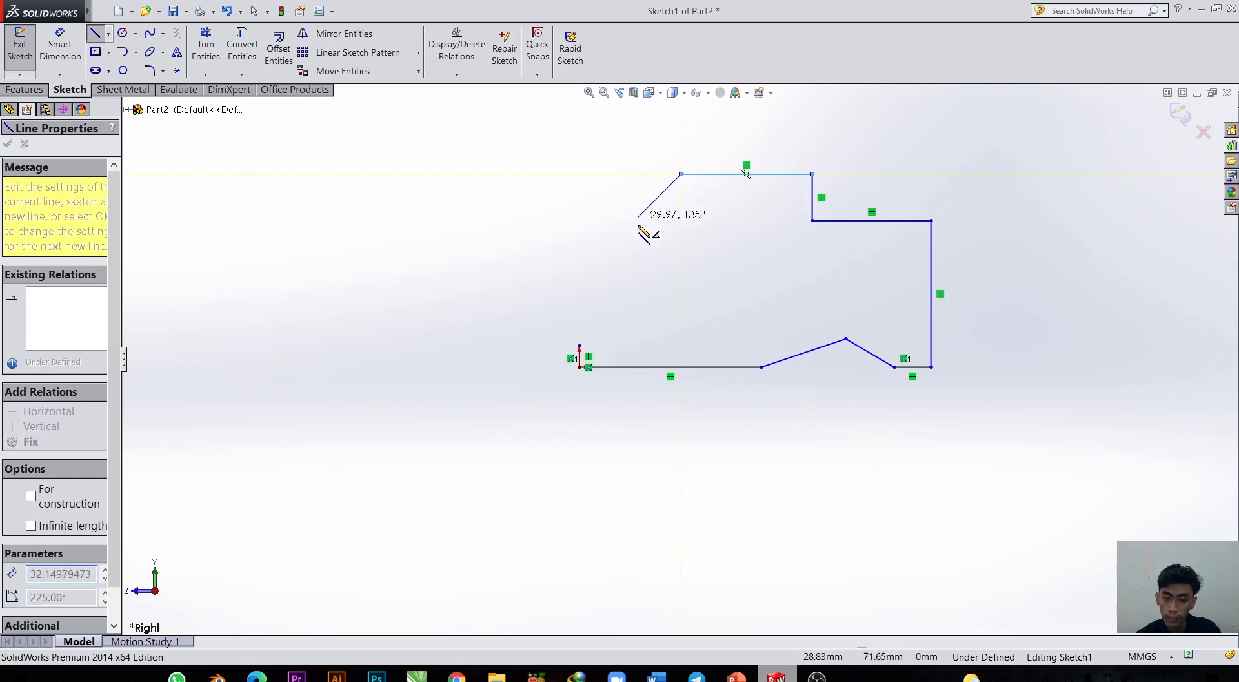
click(682, 252)
scroll(683, 252, down, 2)
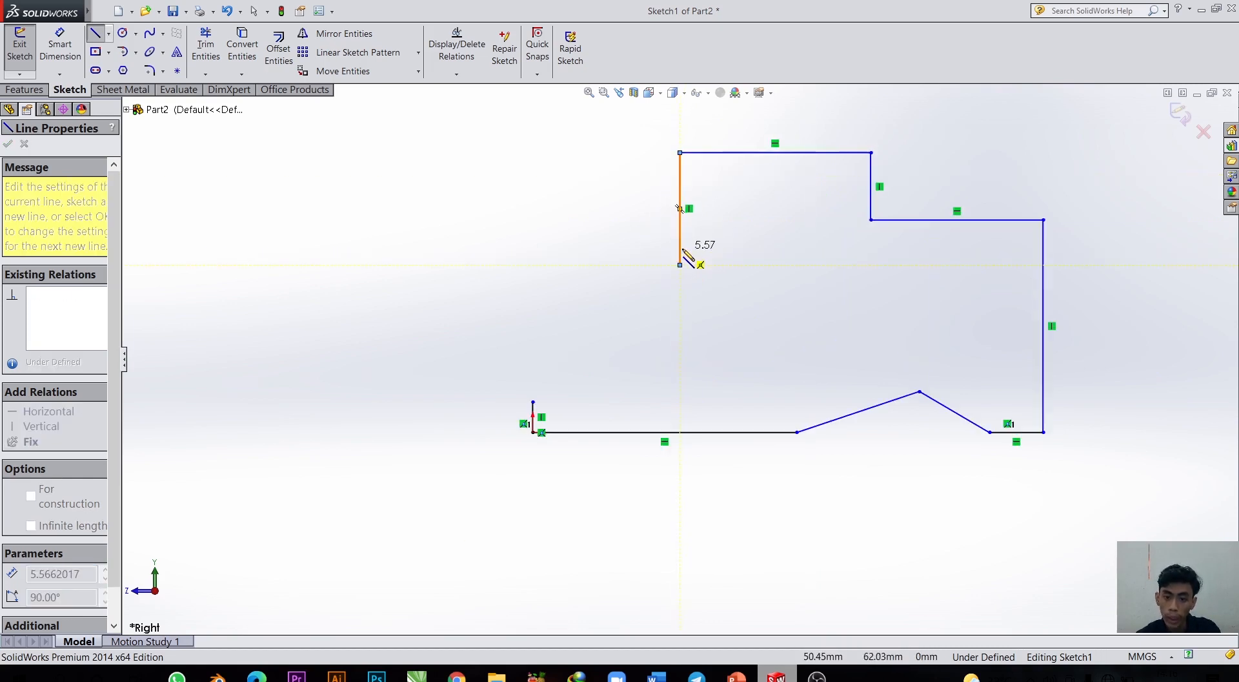
click(680, 265)
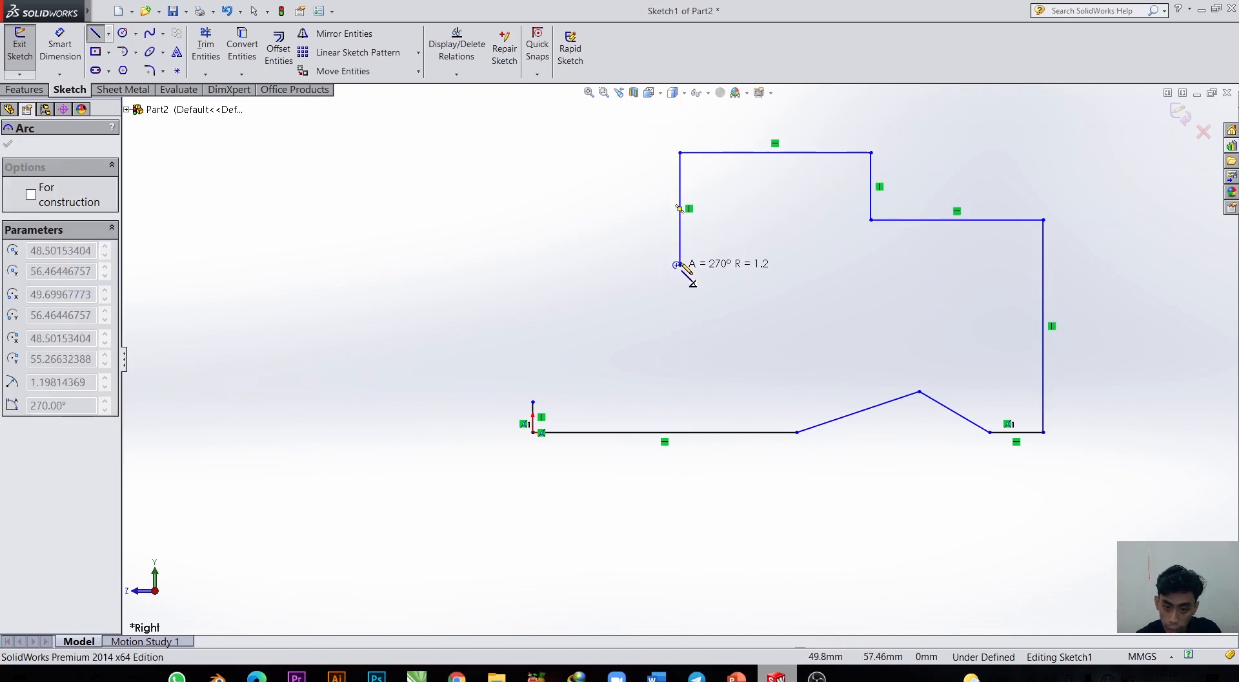
key(Escape)
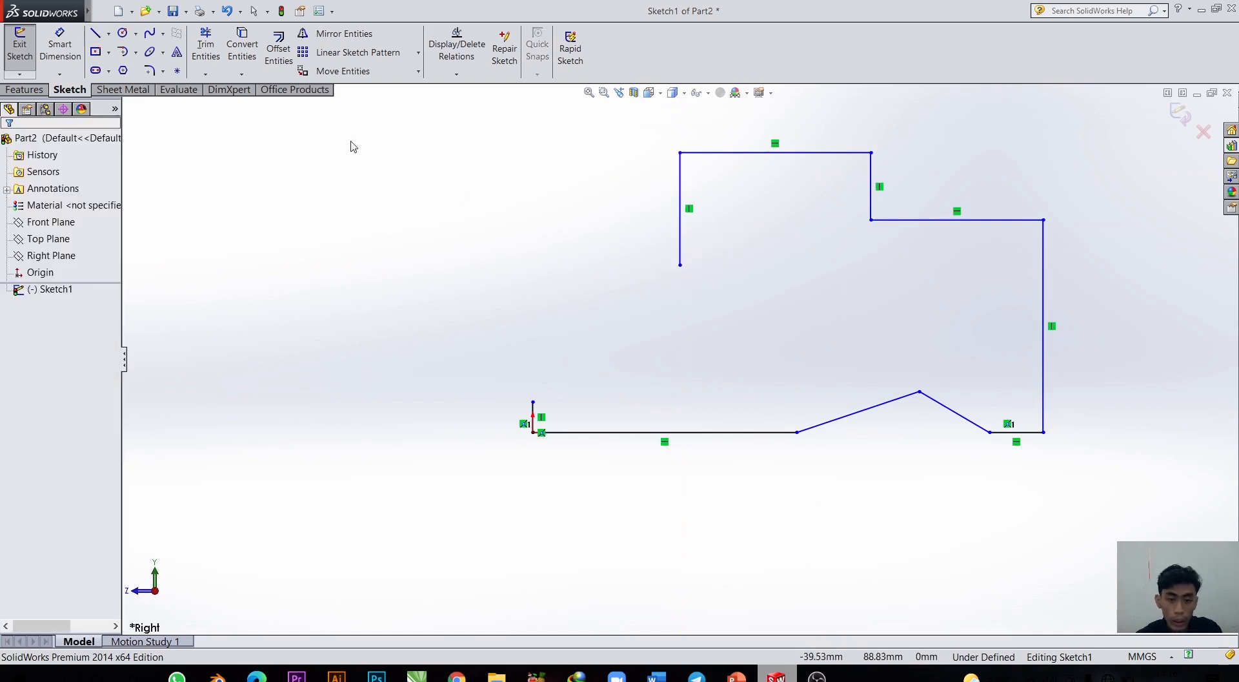
Close the profile with a tangent arc from the lower end of the left vertical line to the top of the short line at the origin.
click(124, 53)
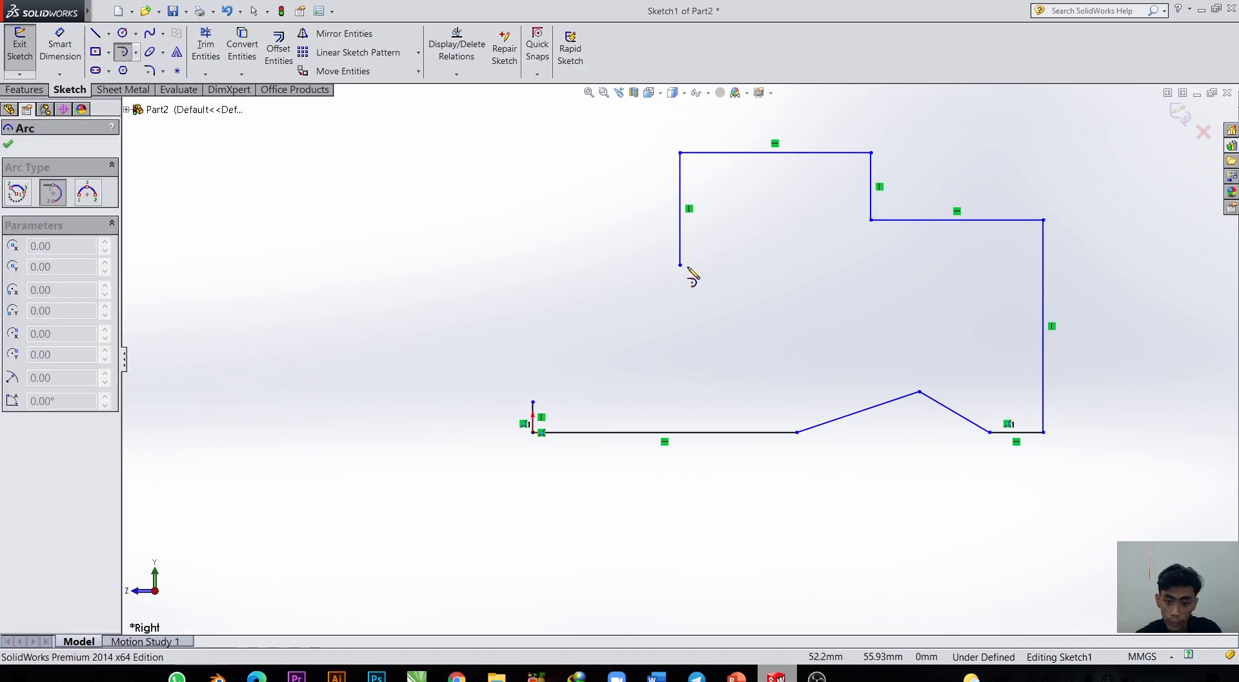
click(681, 265)
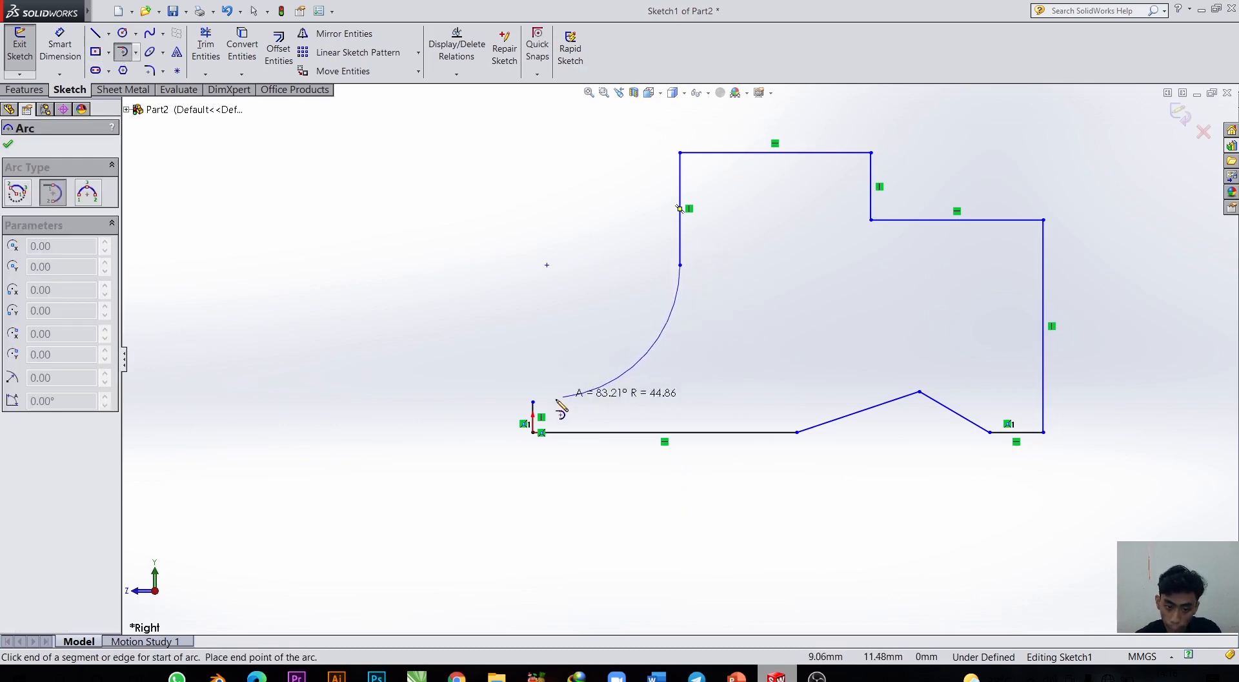
click(533, 402)
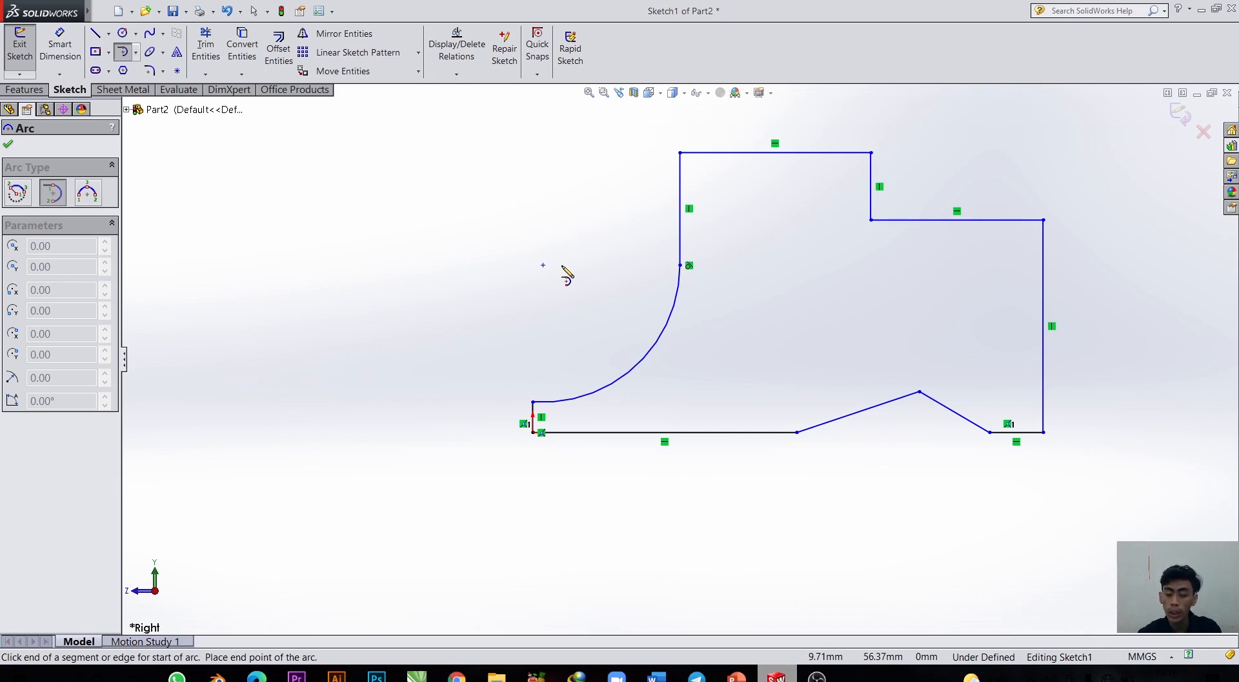
key(Escape)
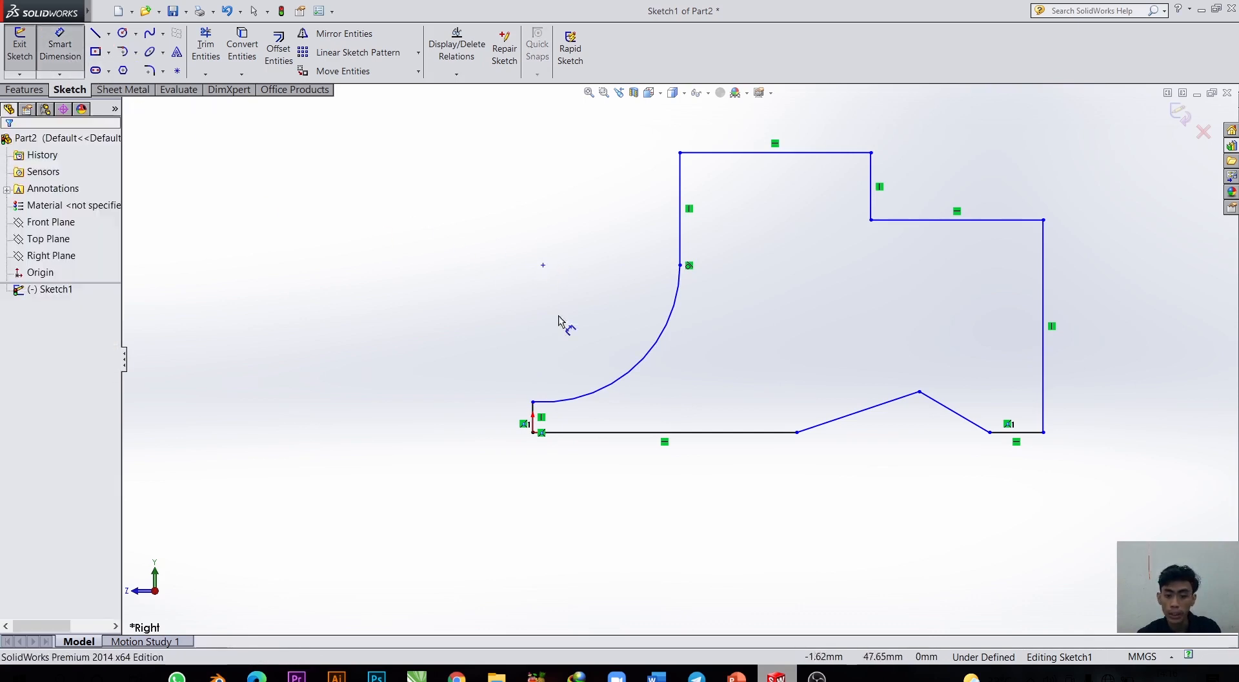
Dimension the overall width between the short left line and the right side as 100 mm.
click(533, 426)
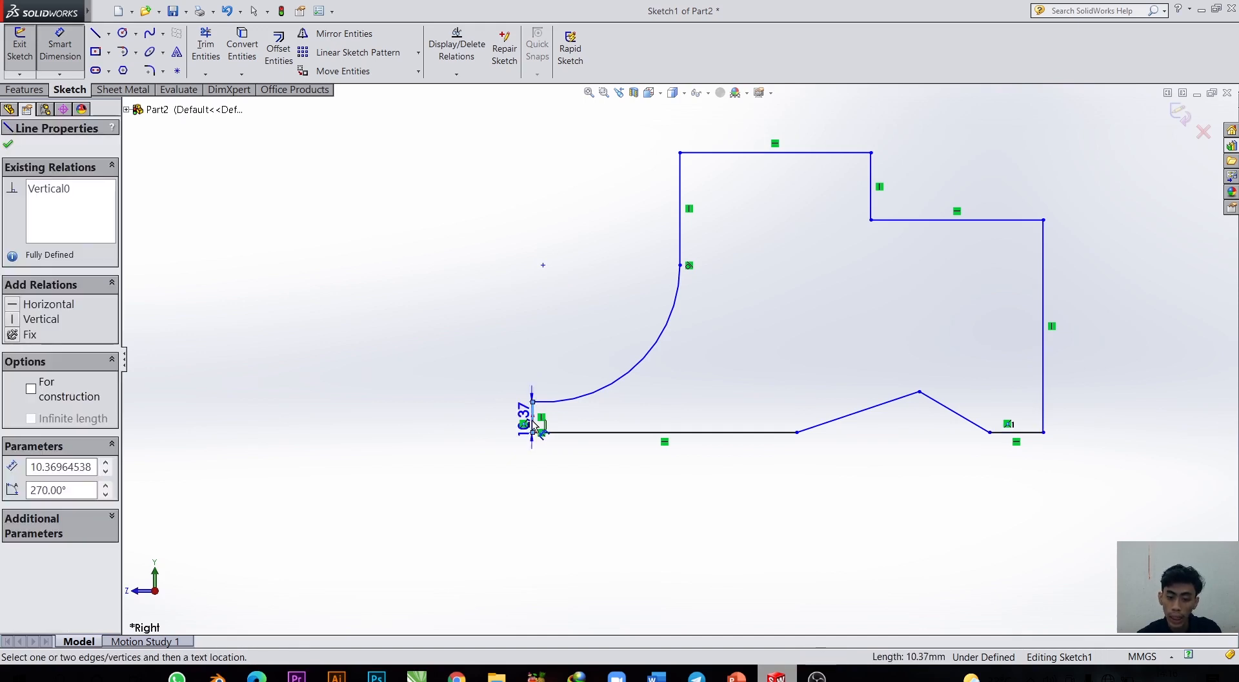
click(1046, 391)
click(1008, 545)
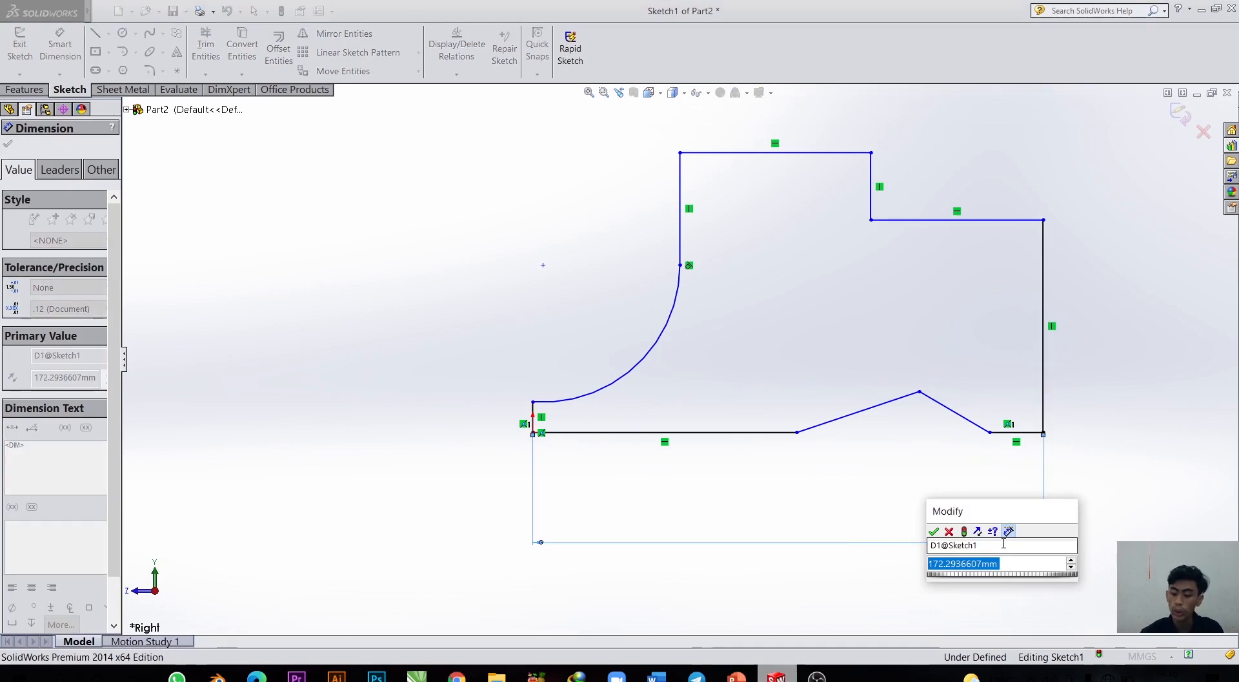
text(100)
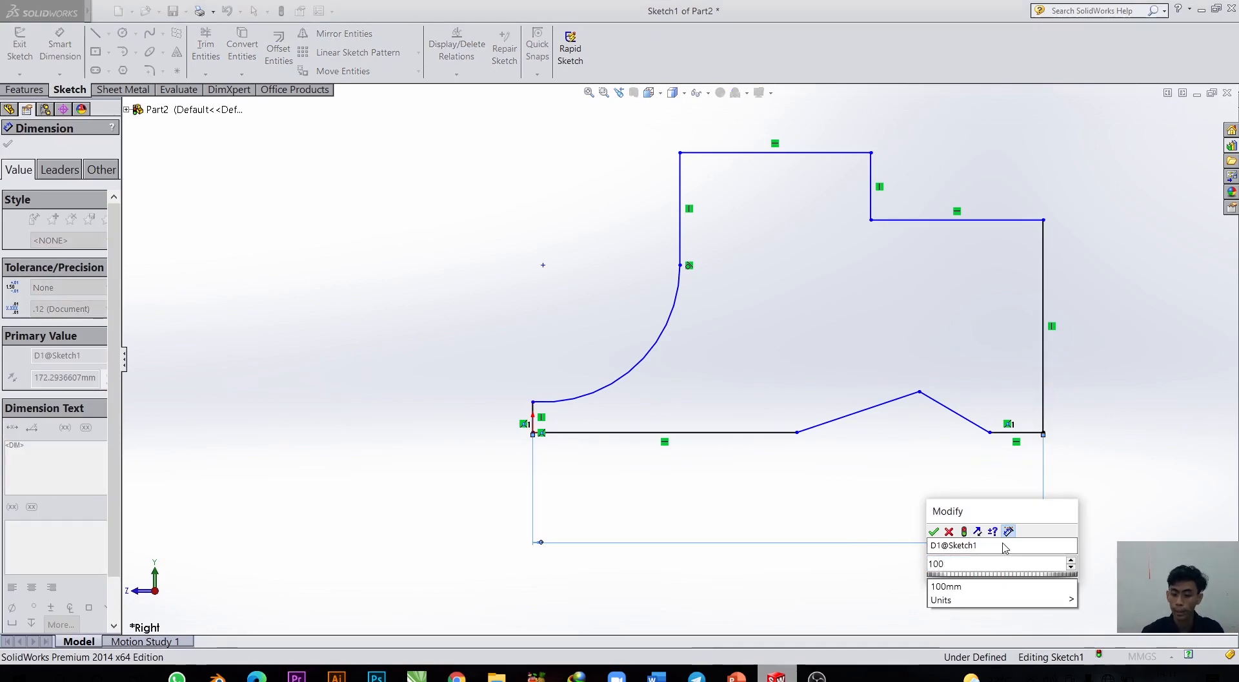
key(Return)
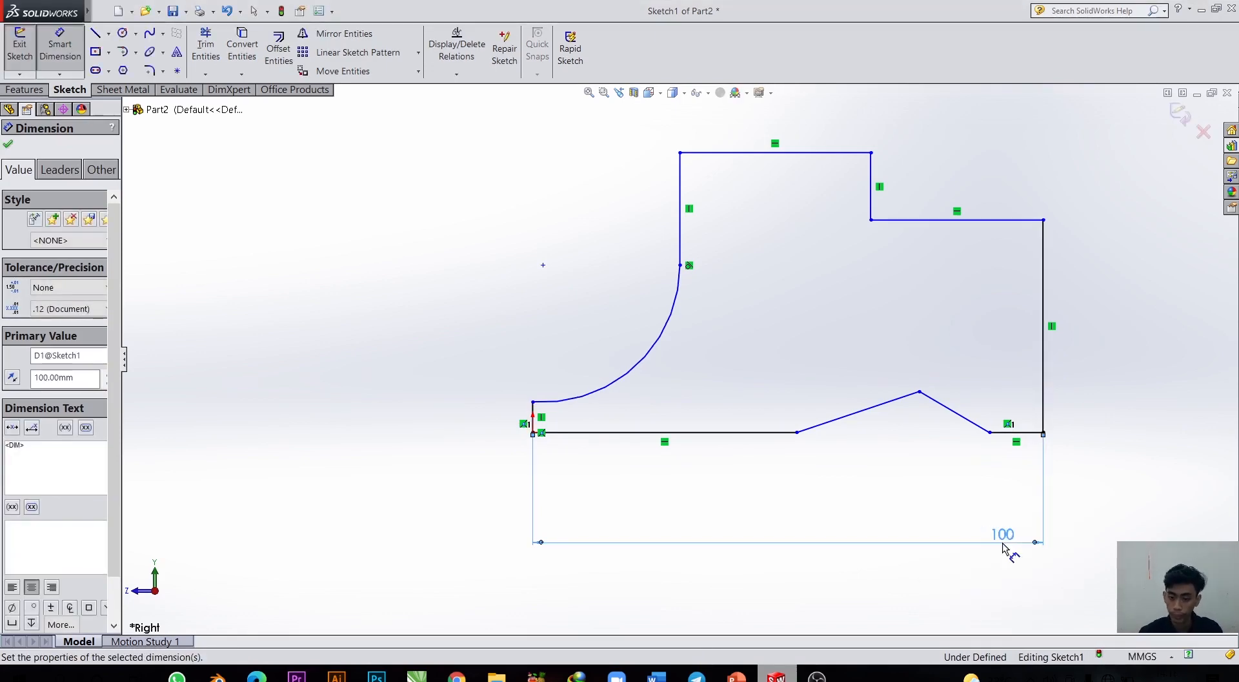
Dimension the overall height between the top edge and the bottom edge as 63 mm.
click(819, 154)
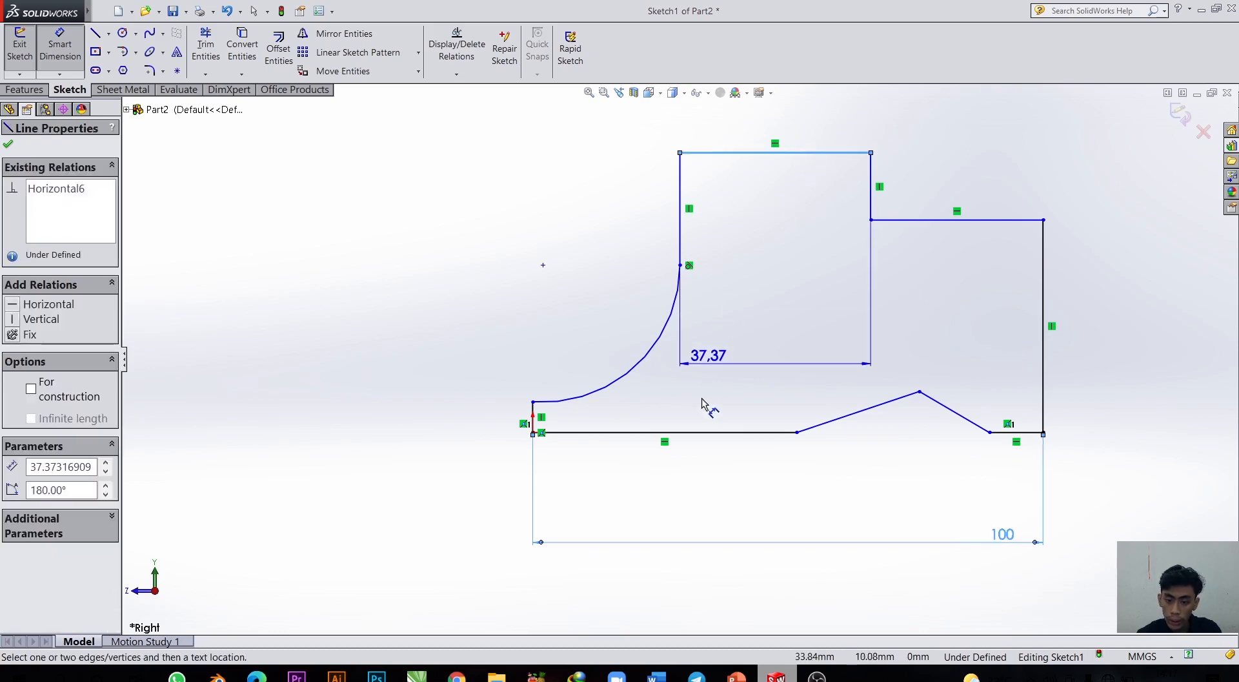
click(705, 432)
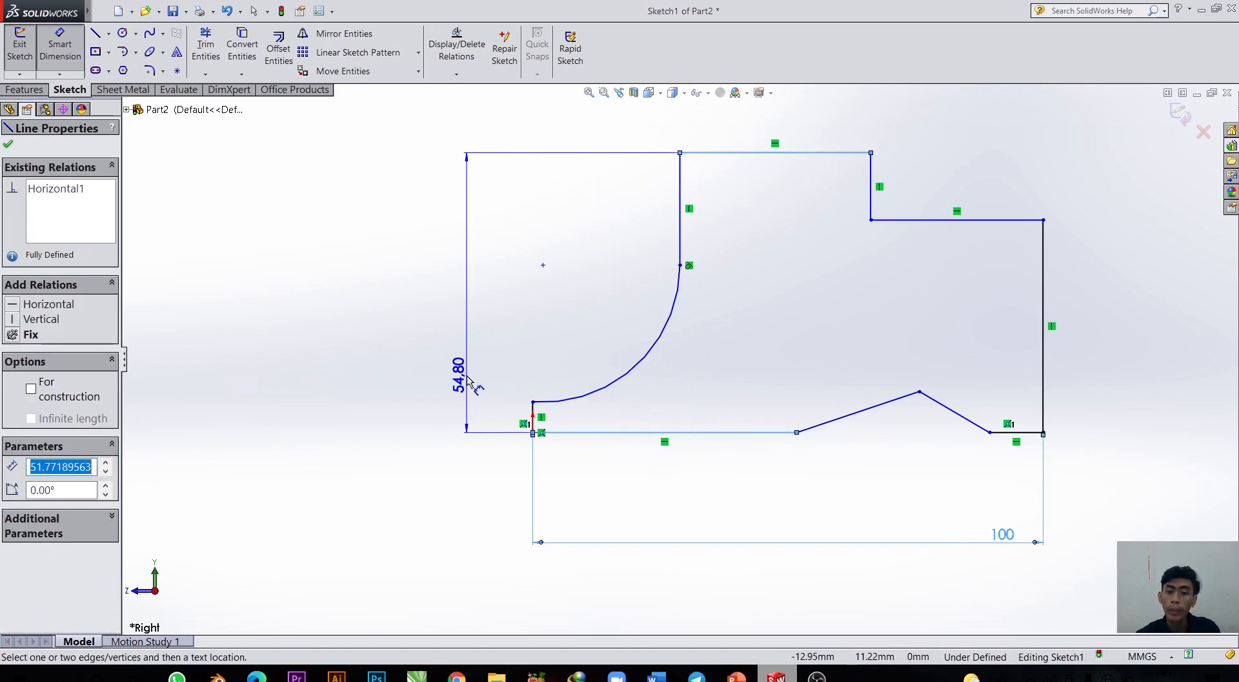
click(469, 381)
text(63)
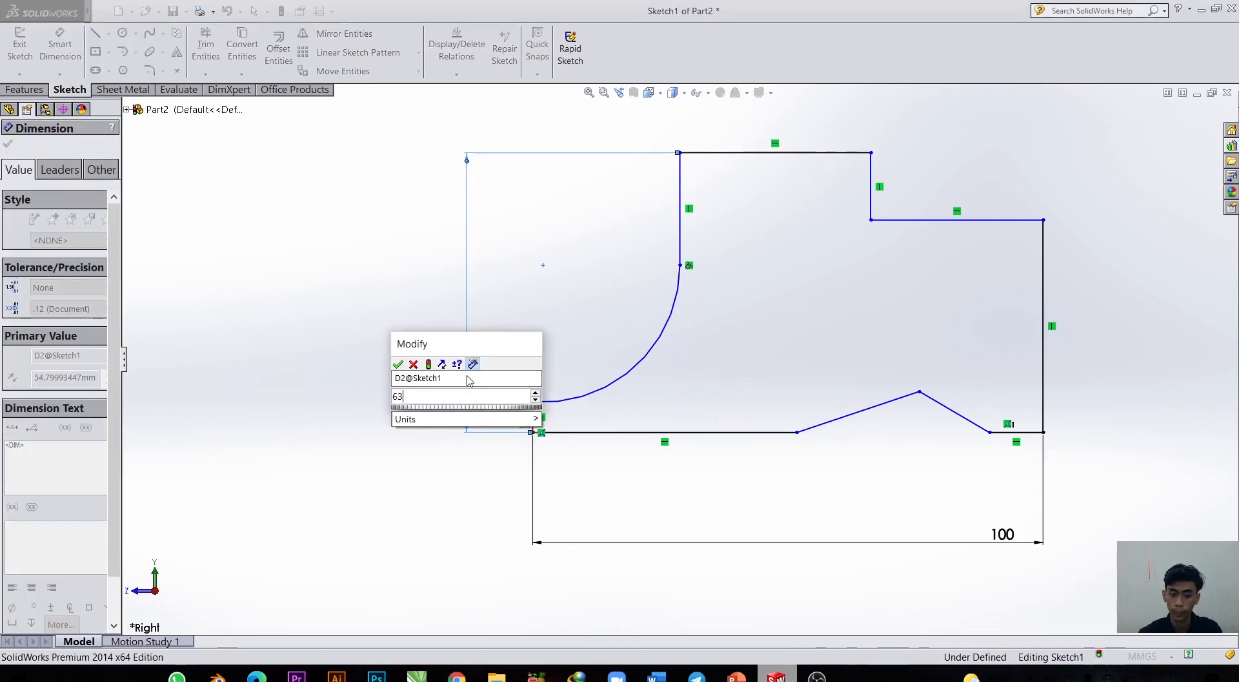
key(Return)
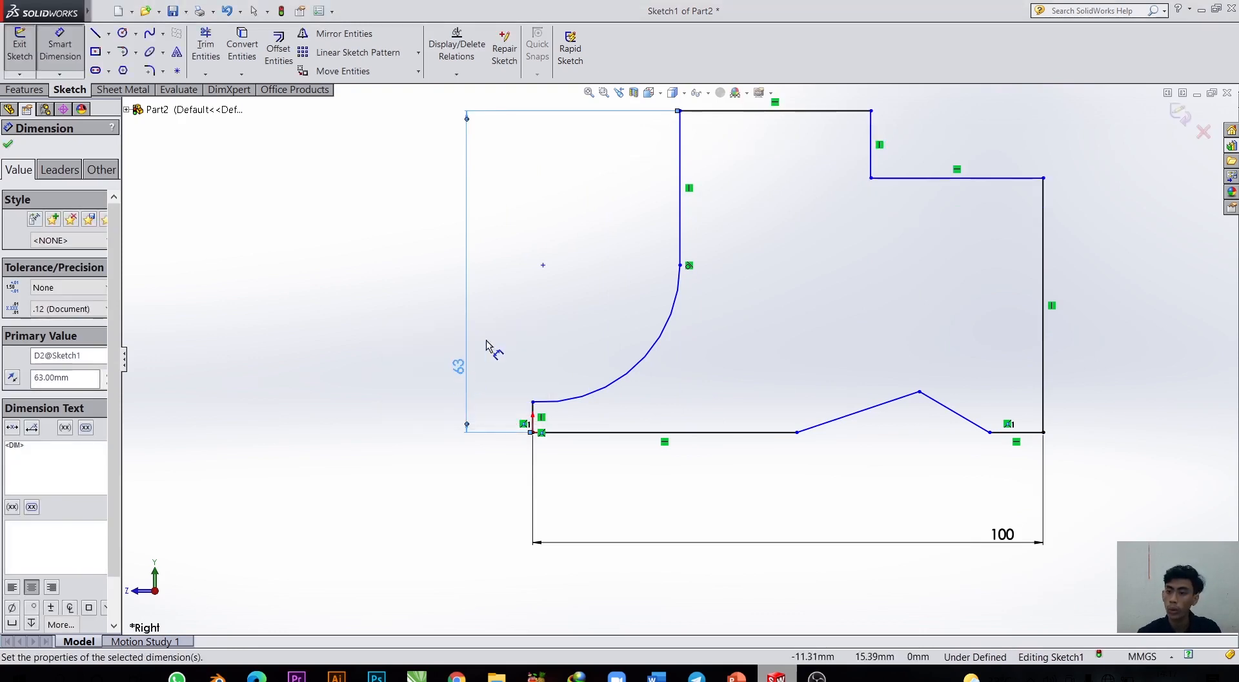
Dimension the upper-right step of the profile as 40 mm wide and 15 mm deep.
scroll(925, 162, up, 1)
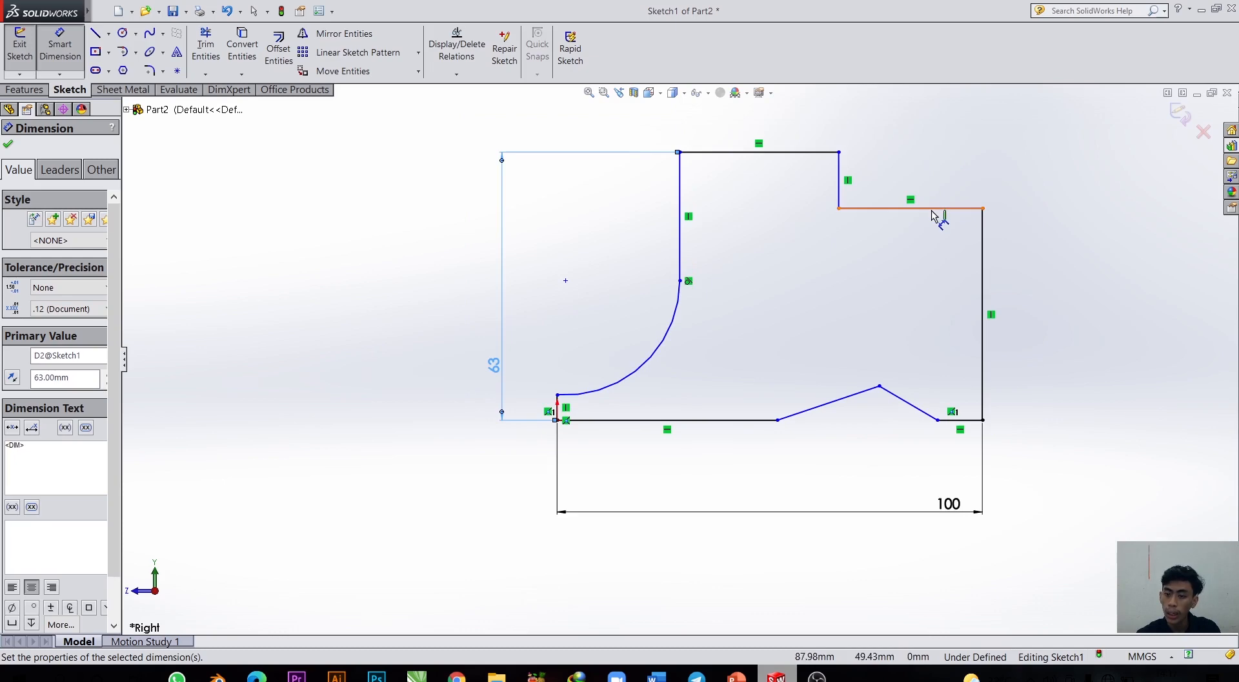
click(934, 208)
click(934, 119)
text(40)
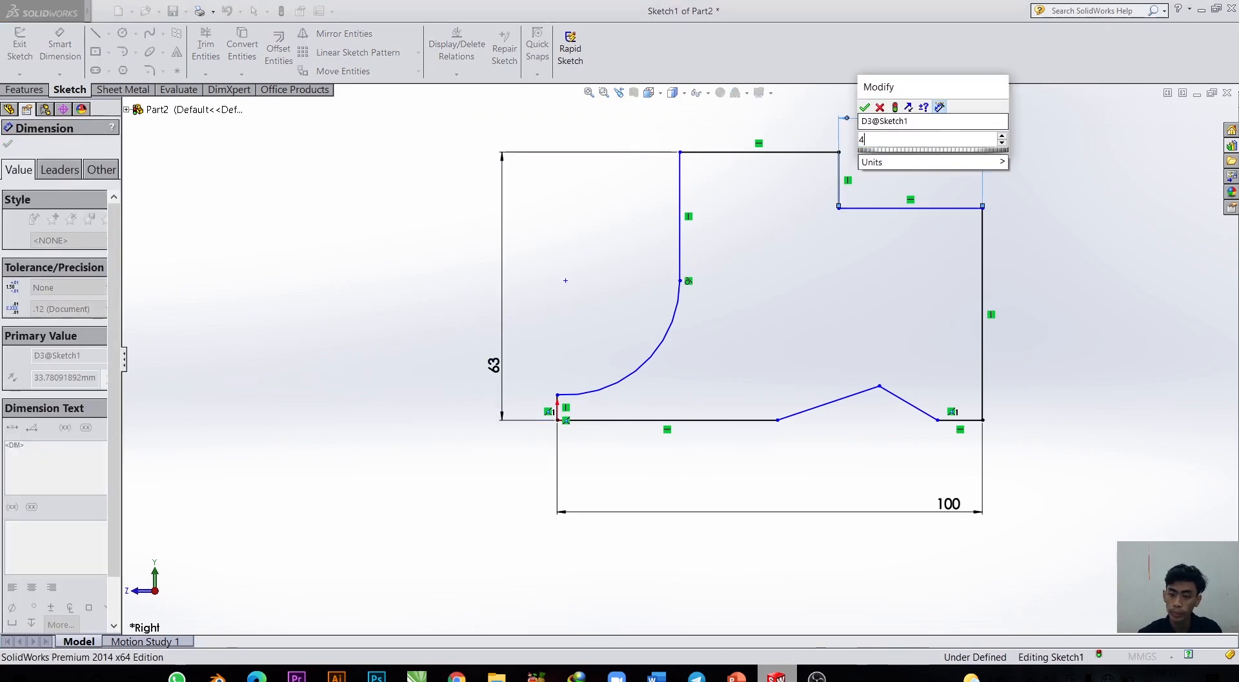
key(Return)
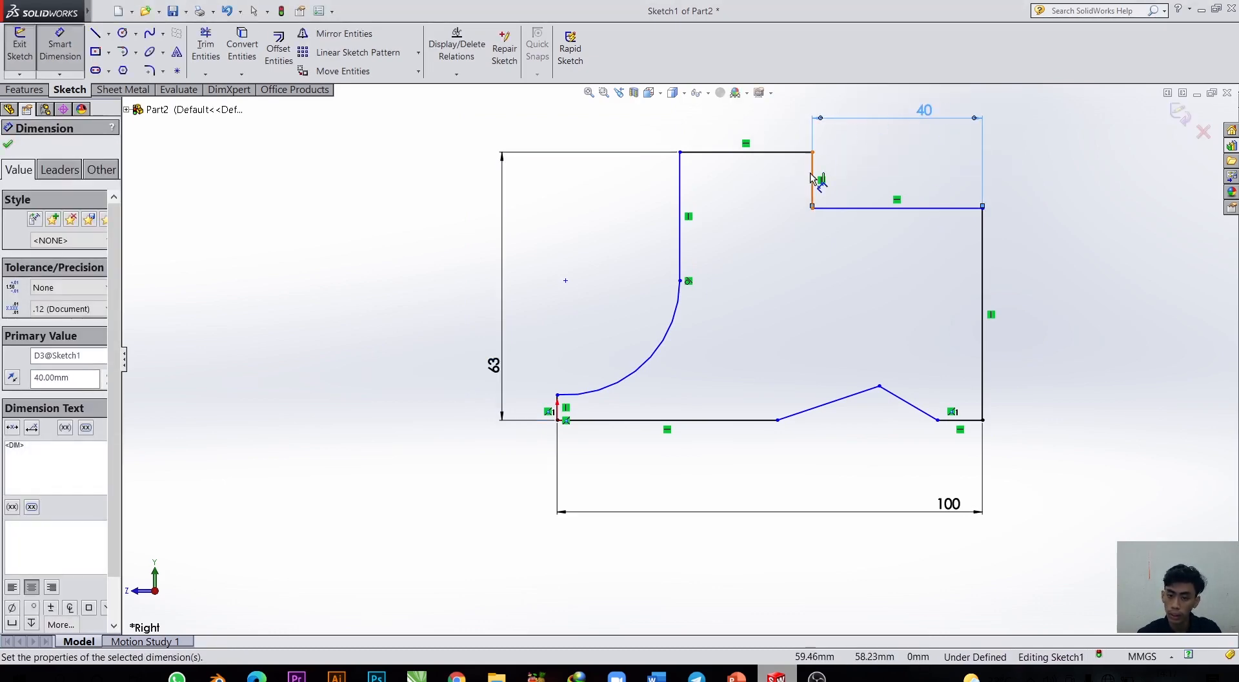
click(812, 178)
click(913, 171)
text(15)
key(Return)
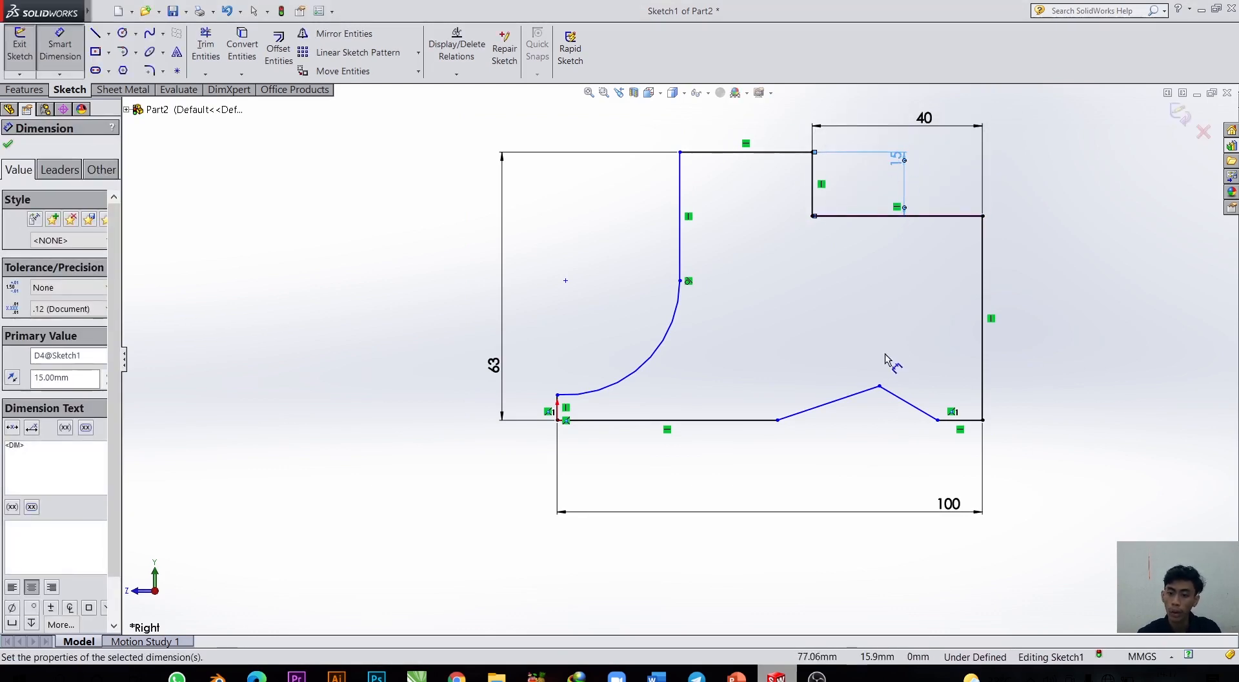
Dimension the angle between the notch's longer sloped line and the short bottom segment as 20 degrees.
click(873, 390)
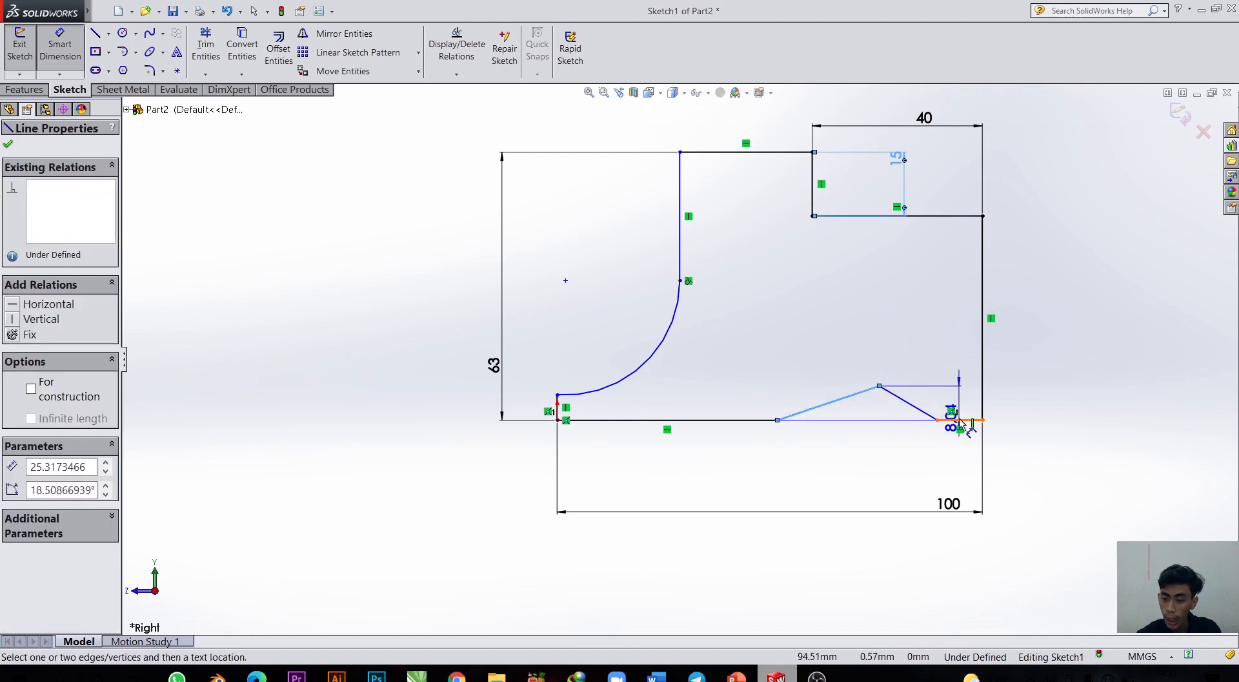
click(960, 421)
click(1073, 347)
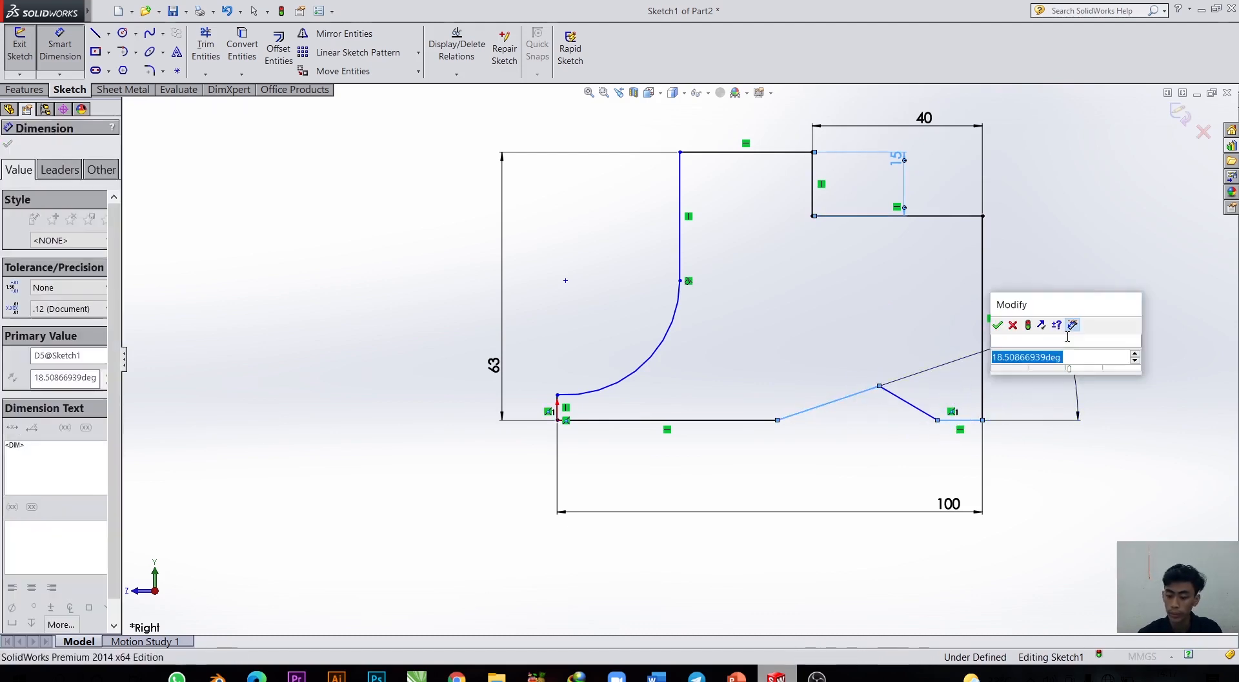
text(20)
key(Return)
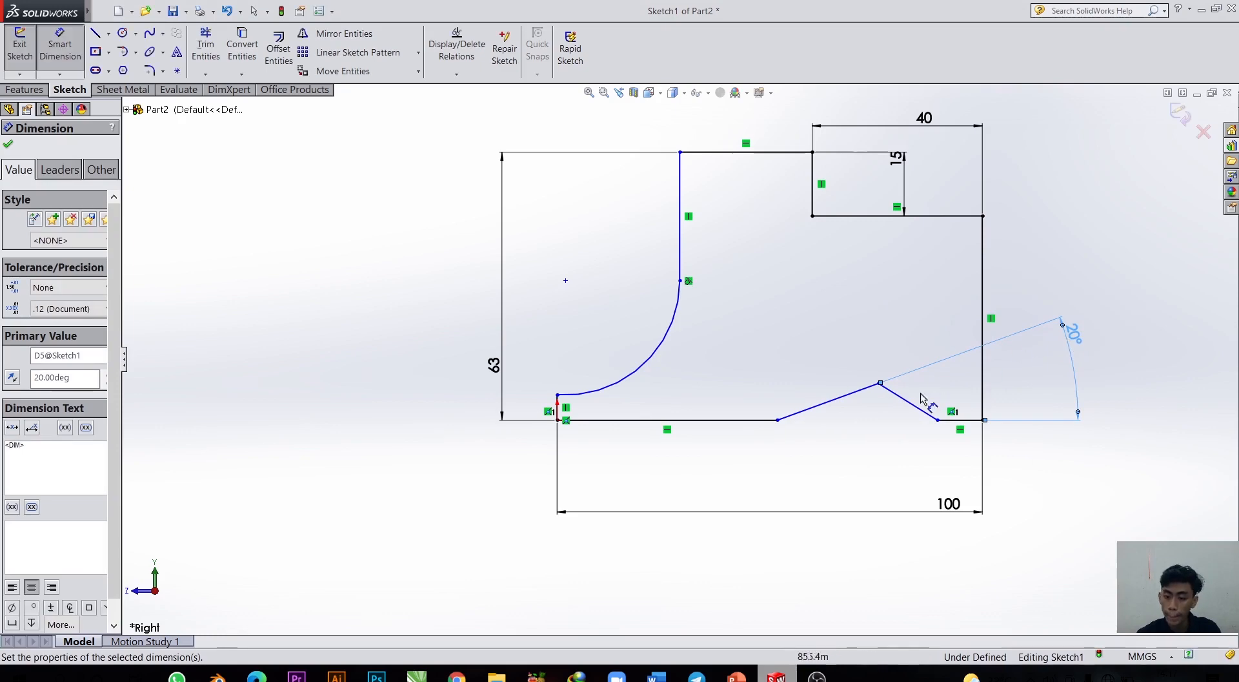
Dimension the angle between the notch's shorter sloped line and the long bottom edge as 40 degrees.
click(920, 409)
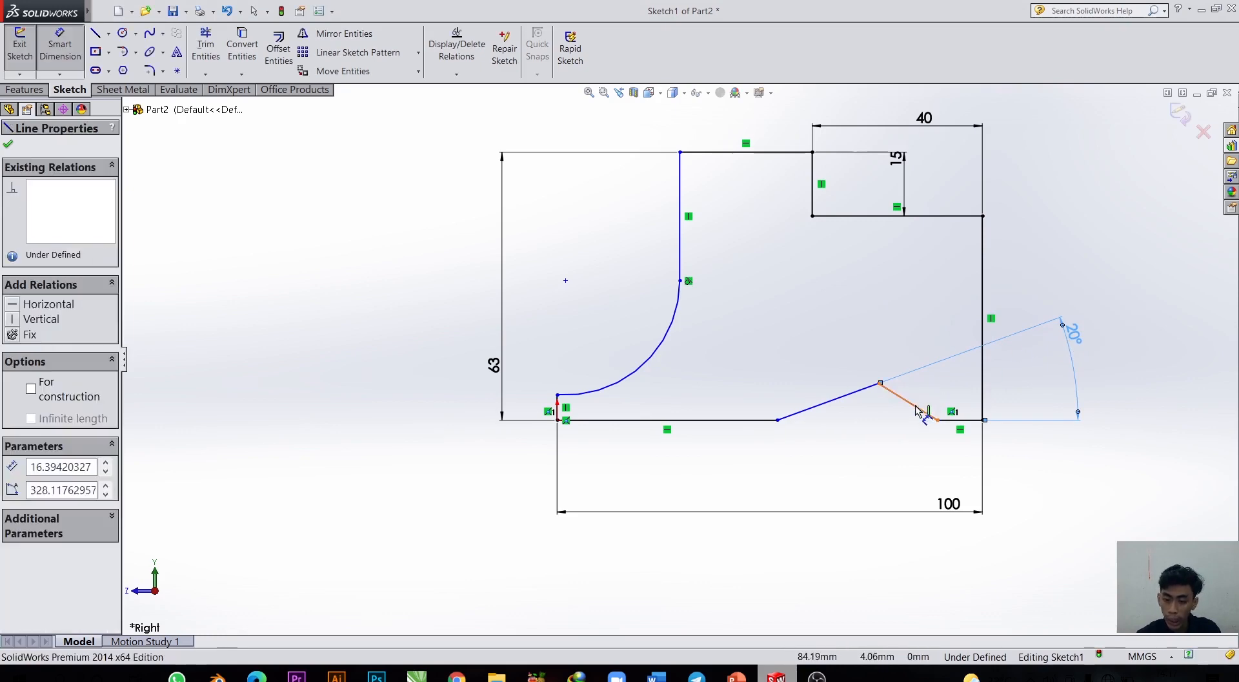
click(683, 421)
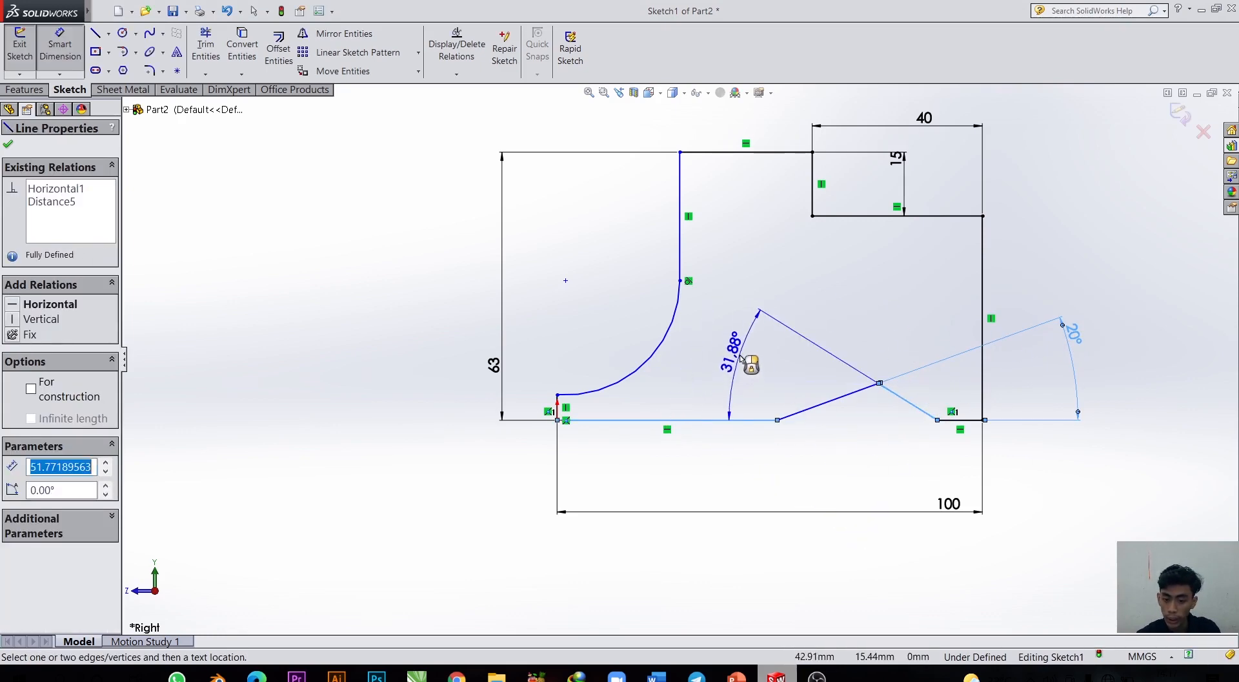
click(743, 359)
text(45)
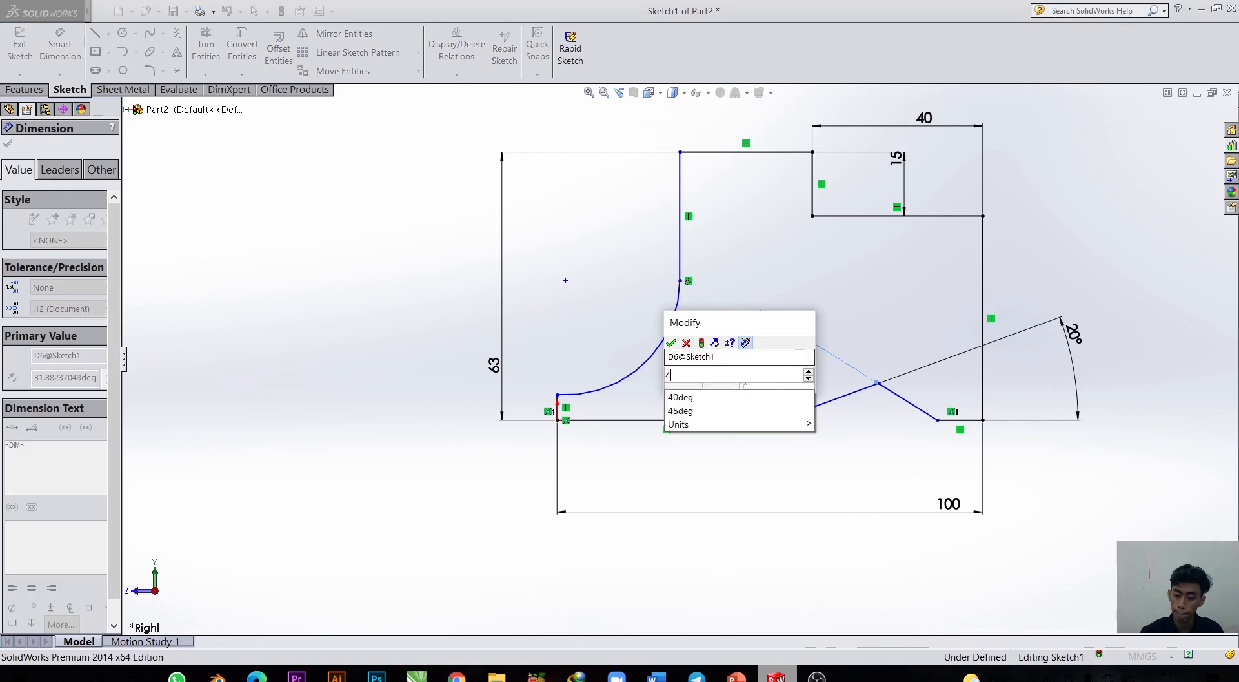
key(Return)
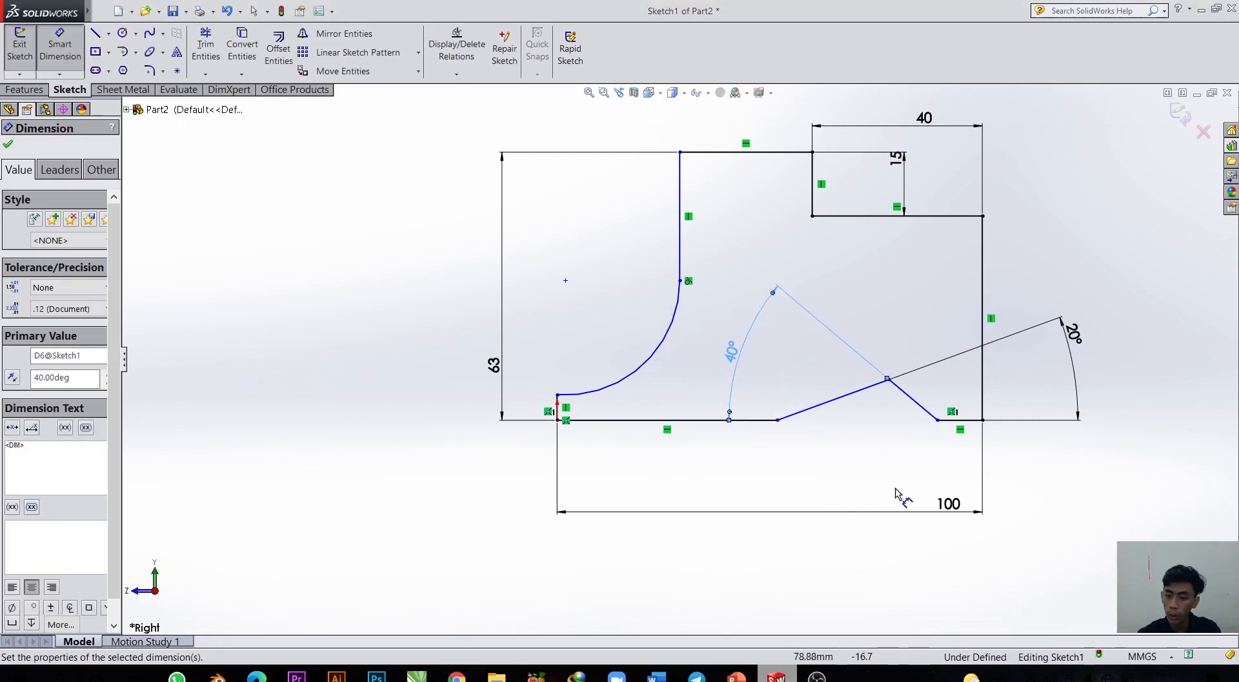
Dimension the short bottom segment between the notch and the right side as 15 mm long.
click(965, 420)
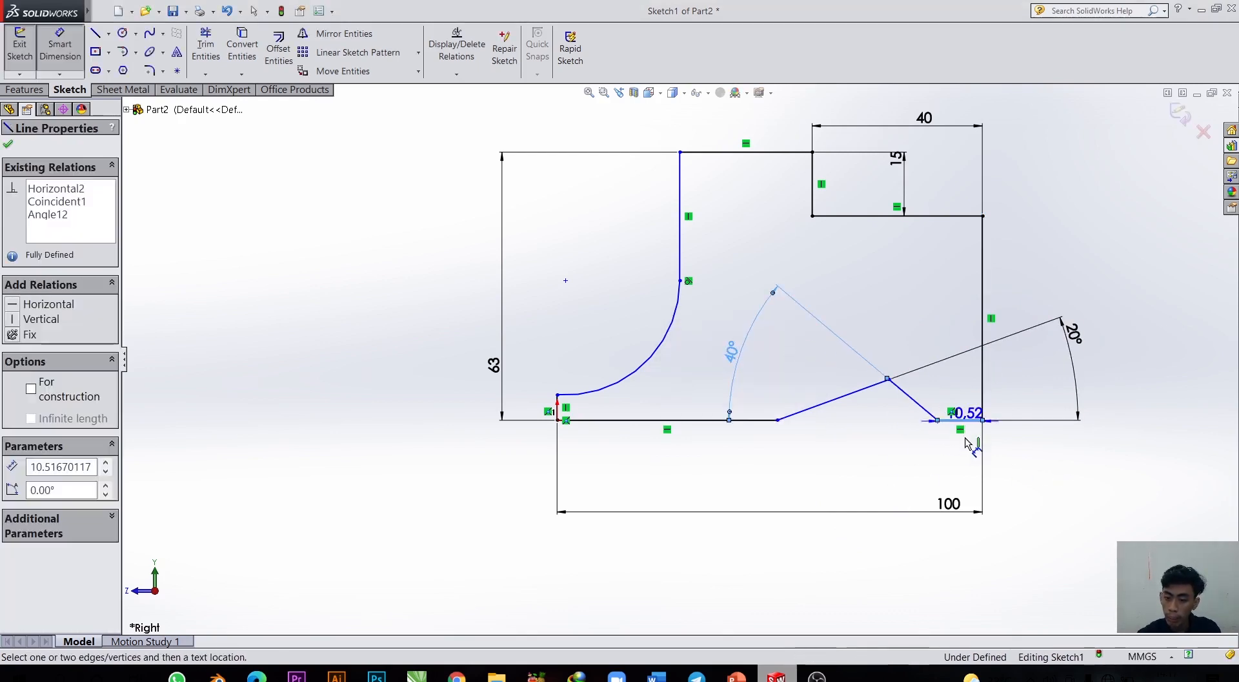
click(980, 460)
text(15)
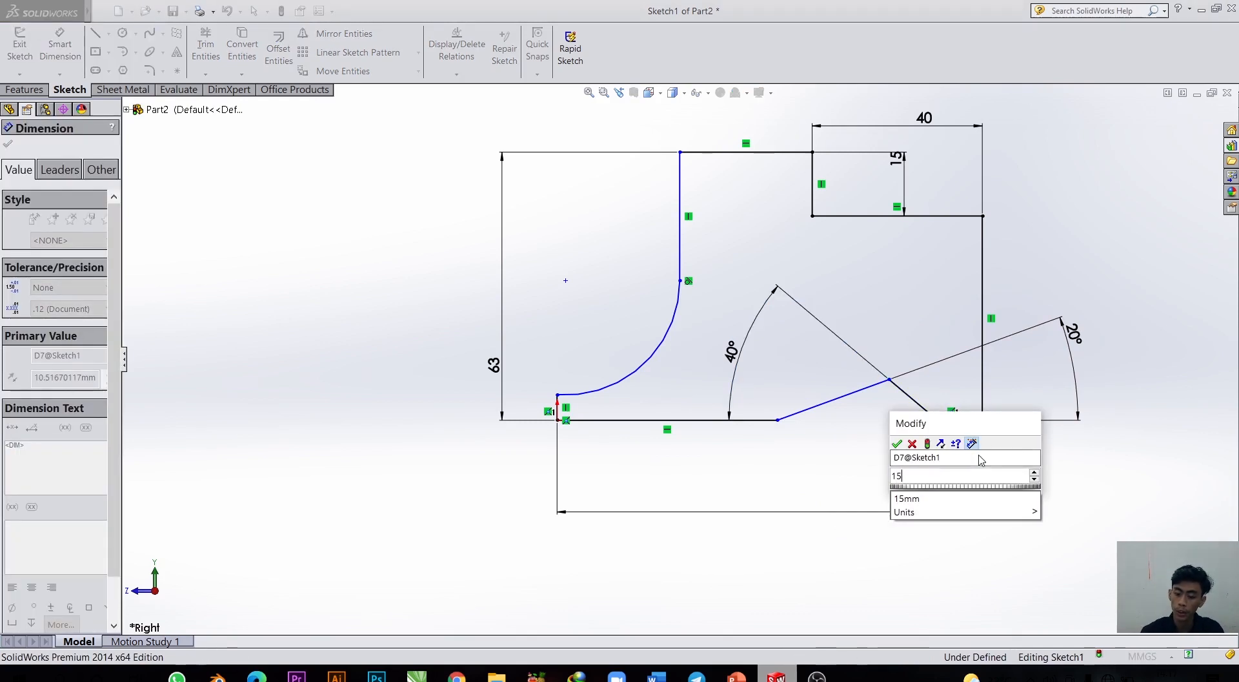
key(Return)
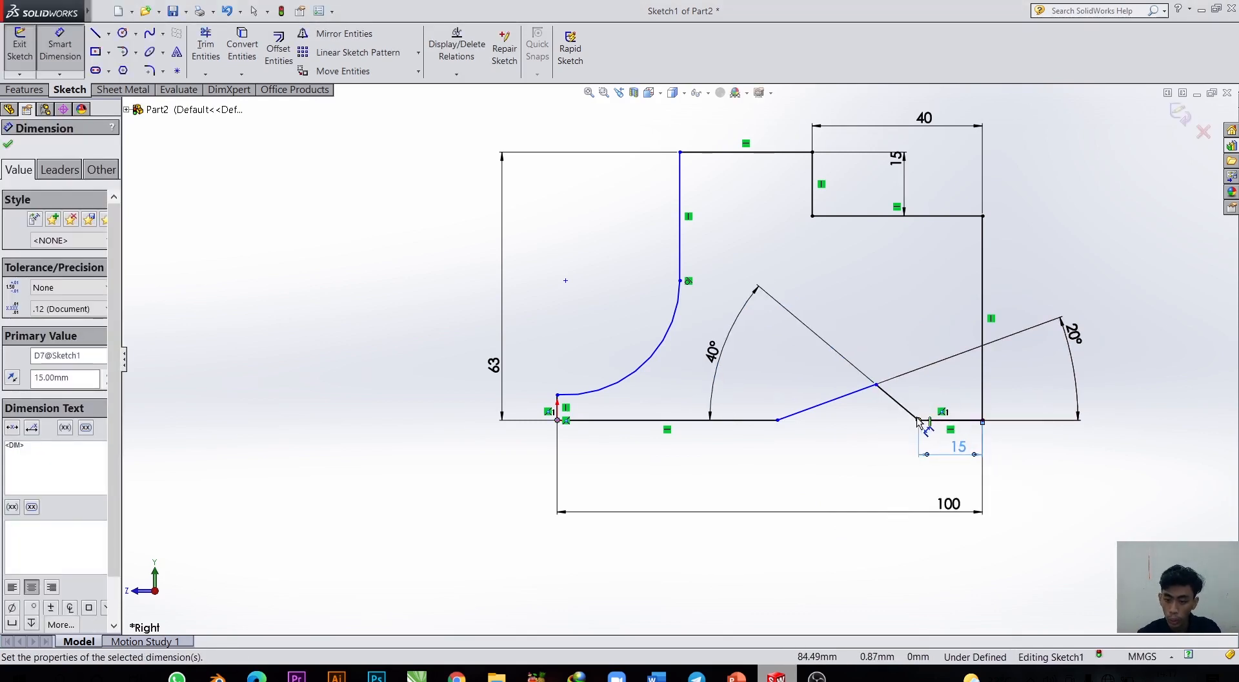
Dimension the notch's opening width between its two endpoints on the bottom edge as 40 mm.
scroll(880, 428, down, 5)
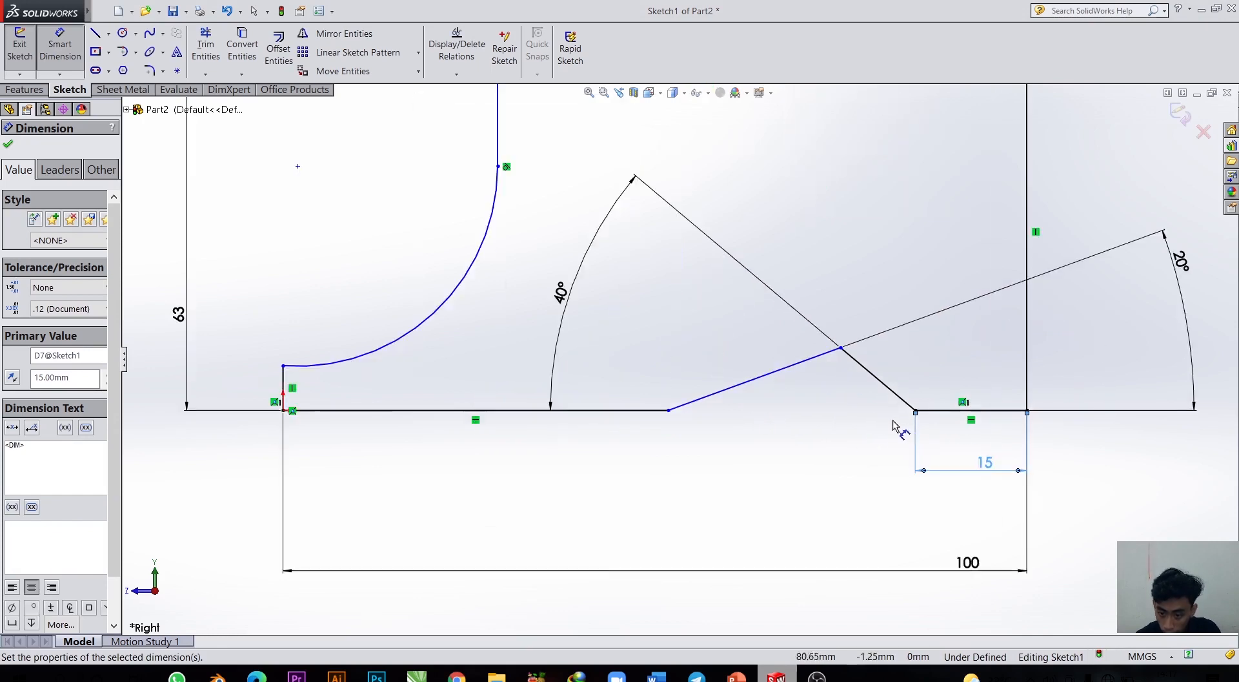
click(610, 406)
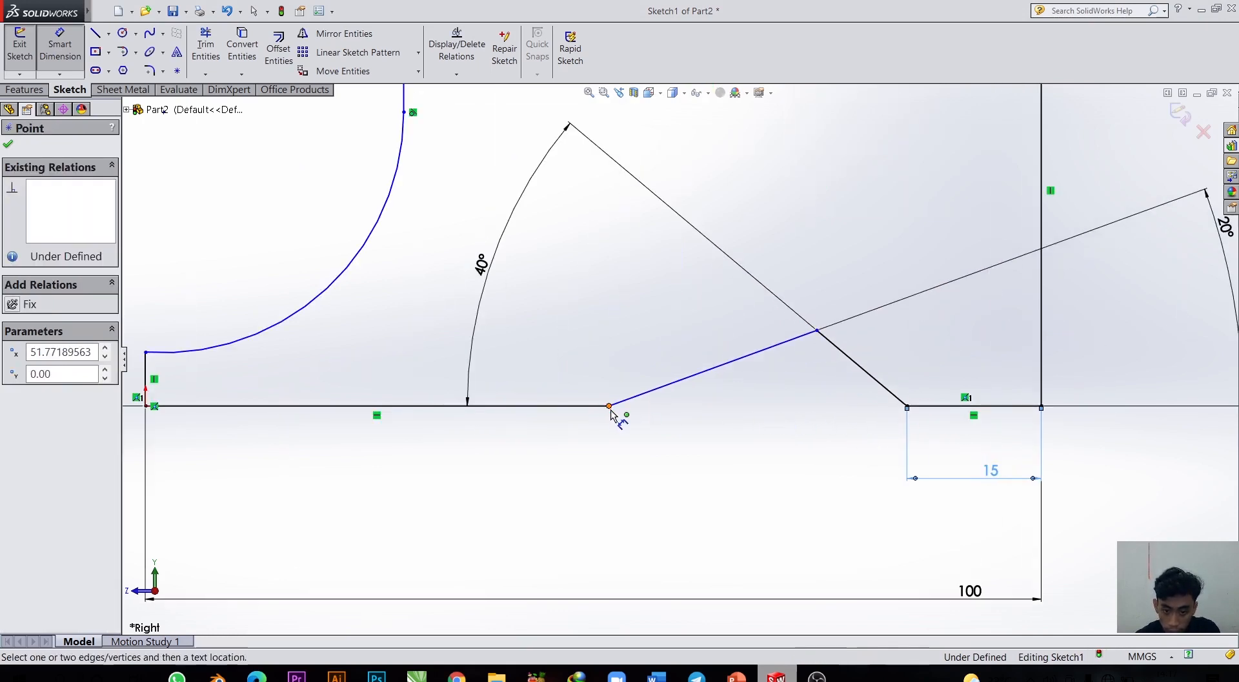
click(907, 406)
click(892, 549)
text(40)
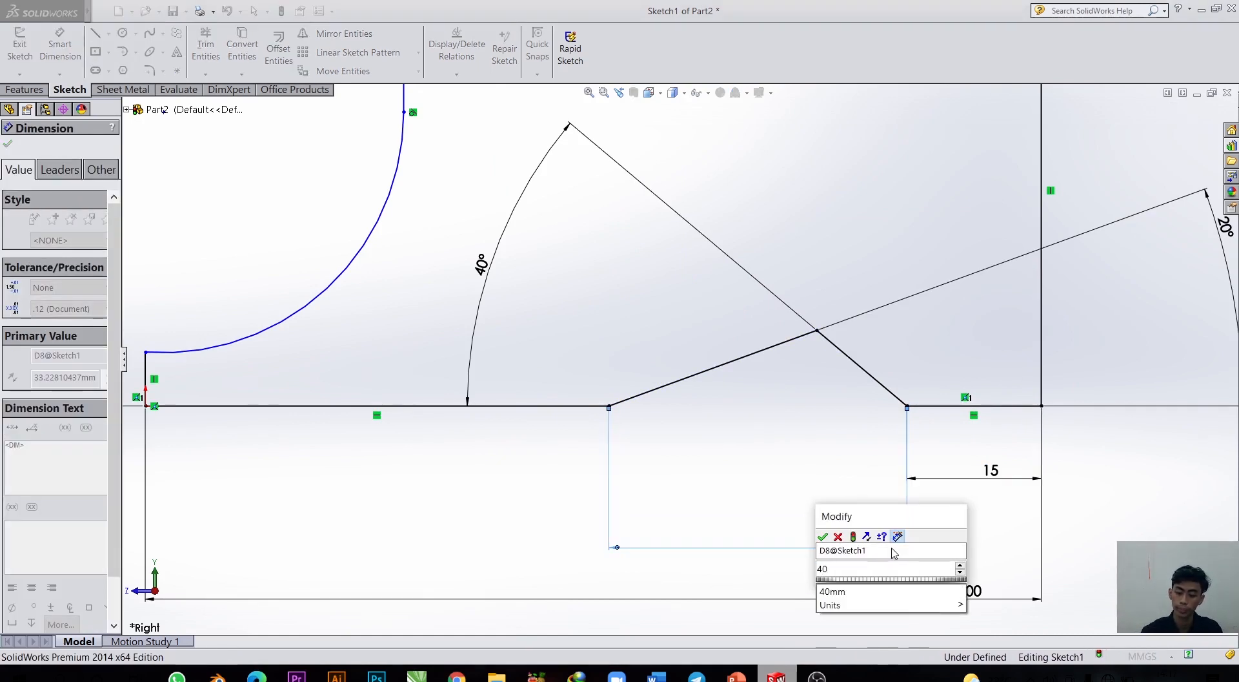
key(Return)
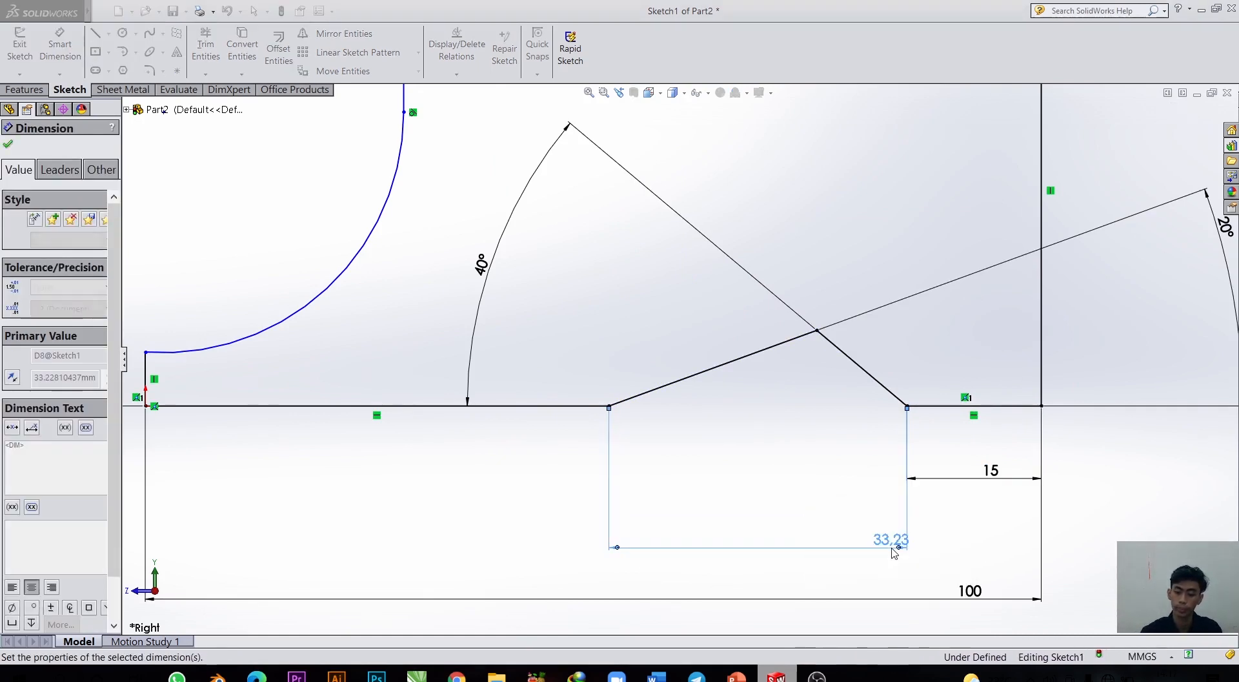
Dimension the radius of the curved left edge as 30 mm.
scroll(675, 362, up, 4)
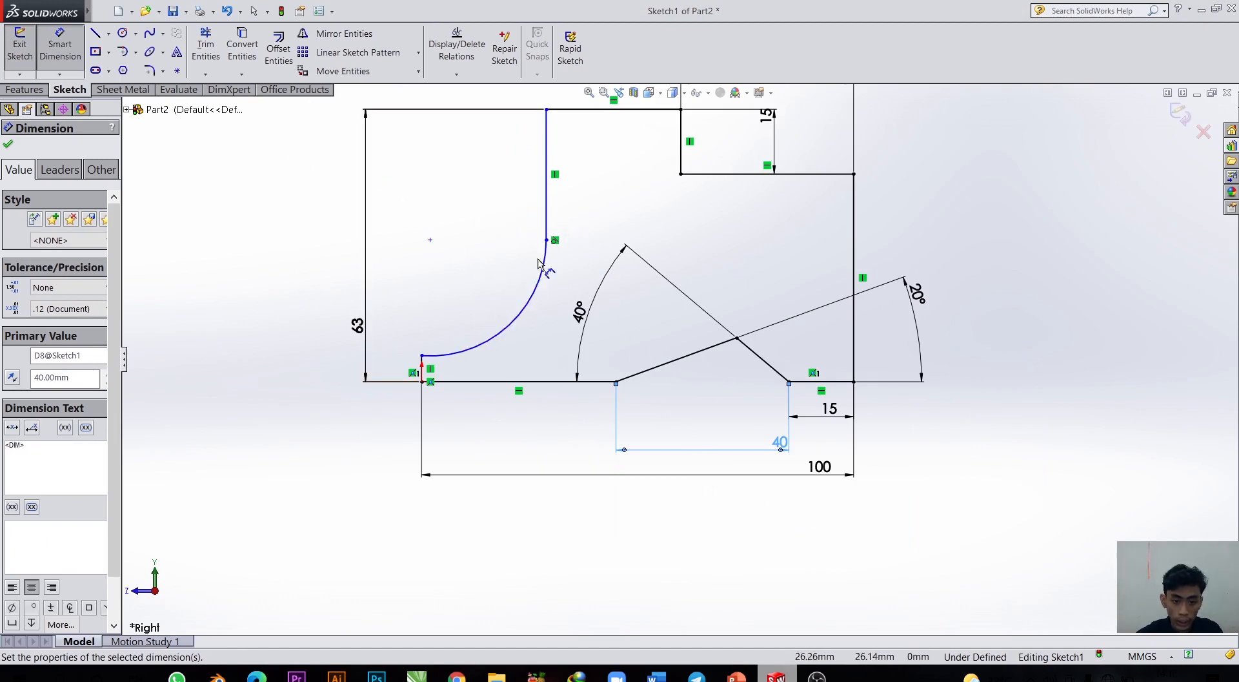
click(524, 301)
click(541, 342)
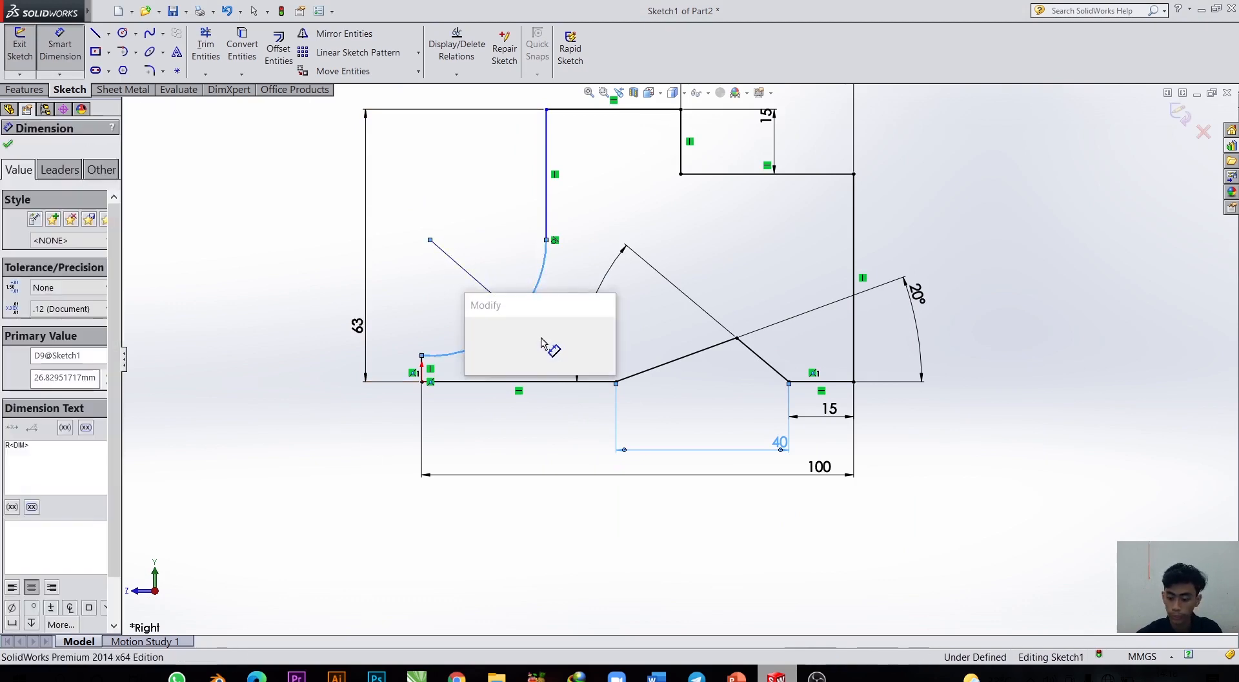
text(25)
key(Return)
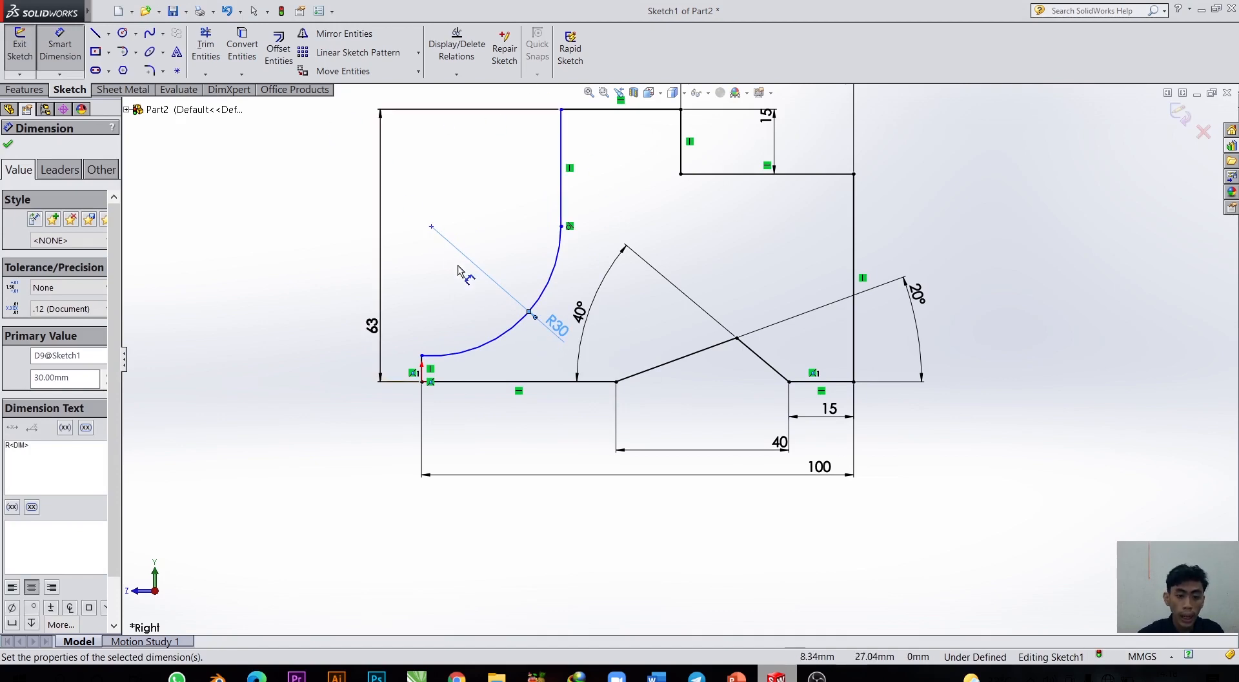
Dimension the height of the arc's center point above the bottom edge as 35 mm and end dimensioning.
click(435, 229)
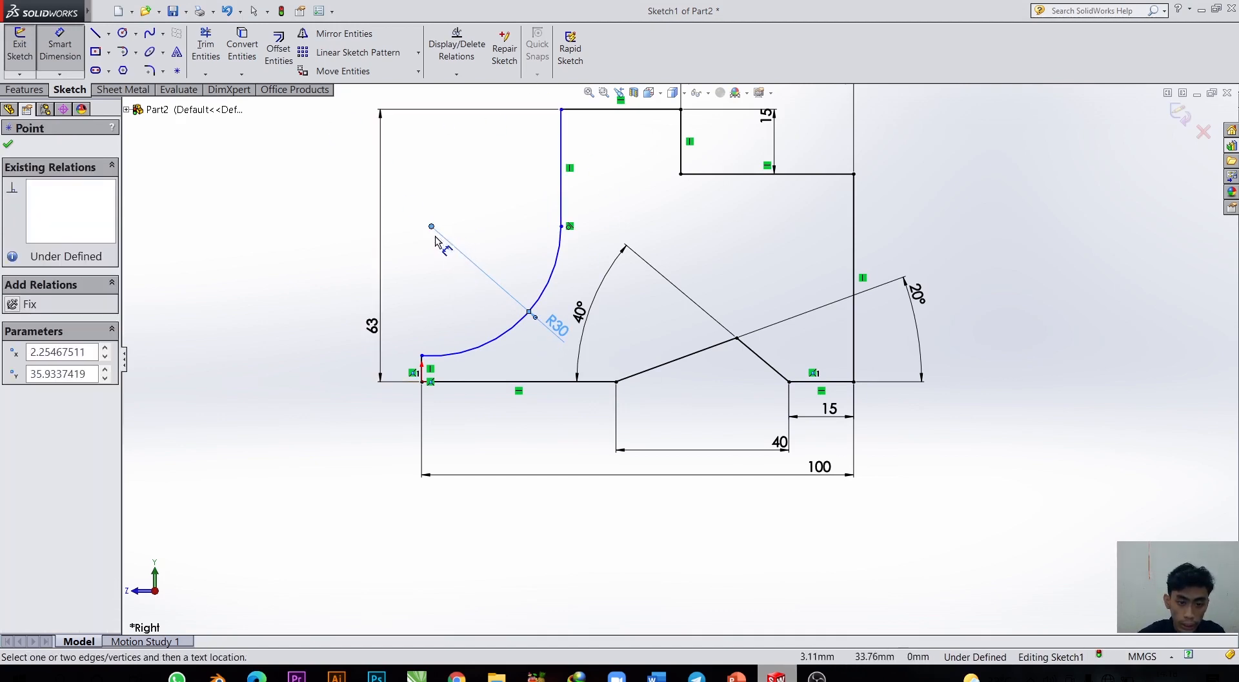
click(462, 381)
click(289, 303)
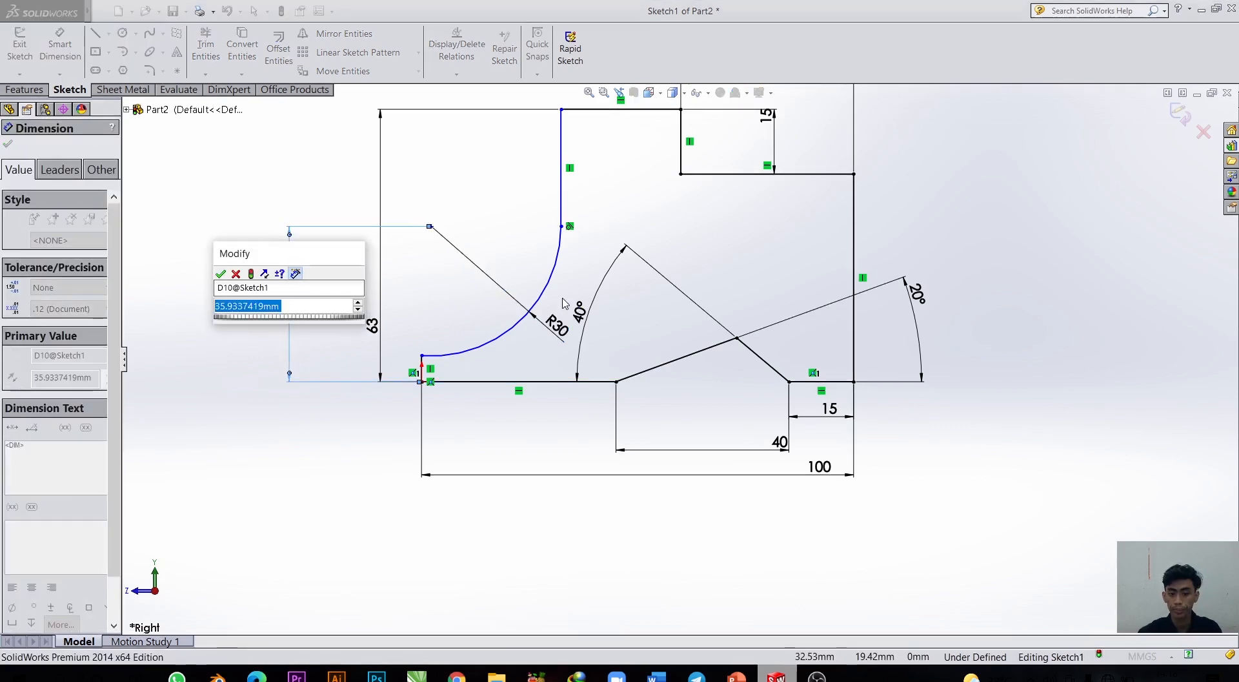
text(35)
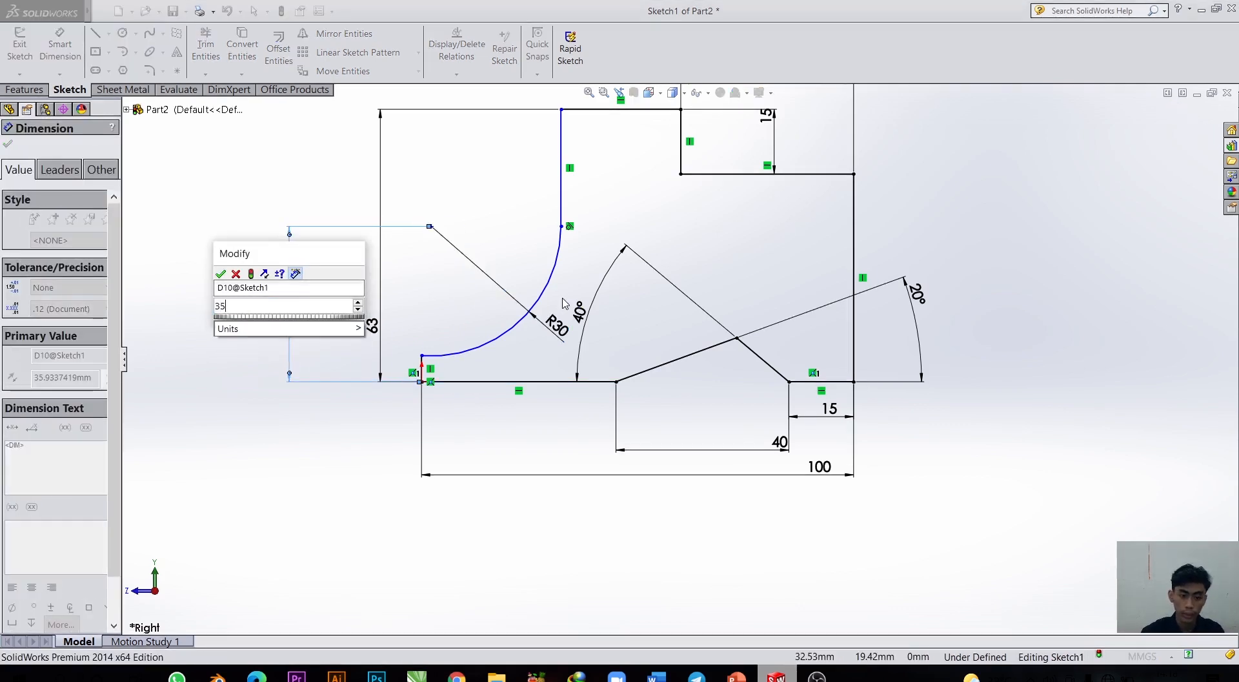
key(Return)
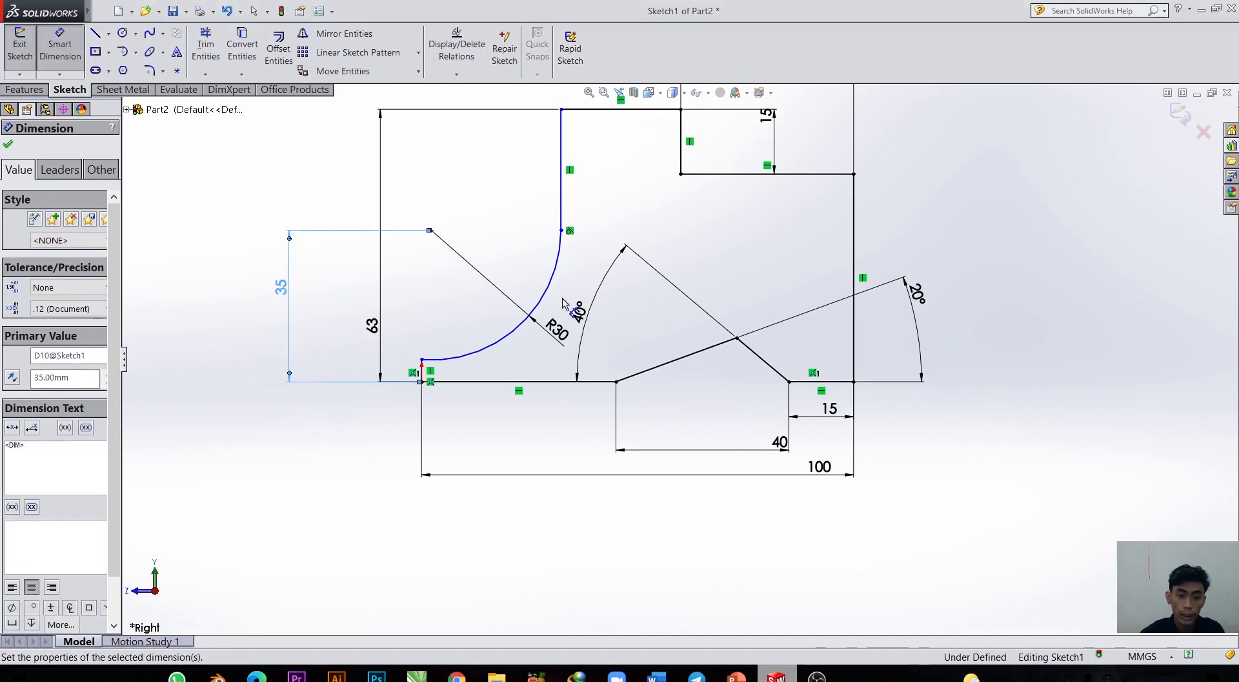
click(9, 147)
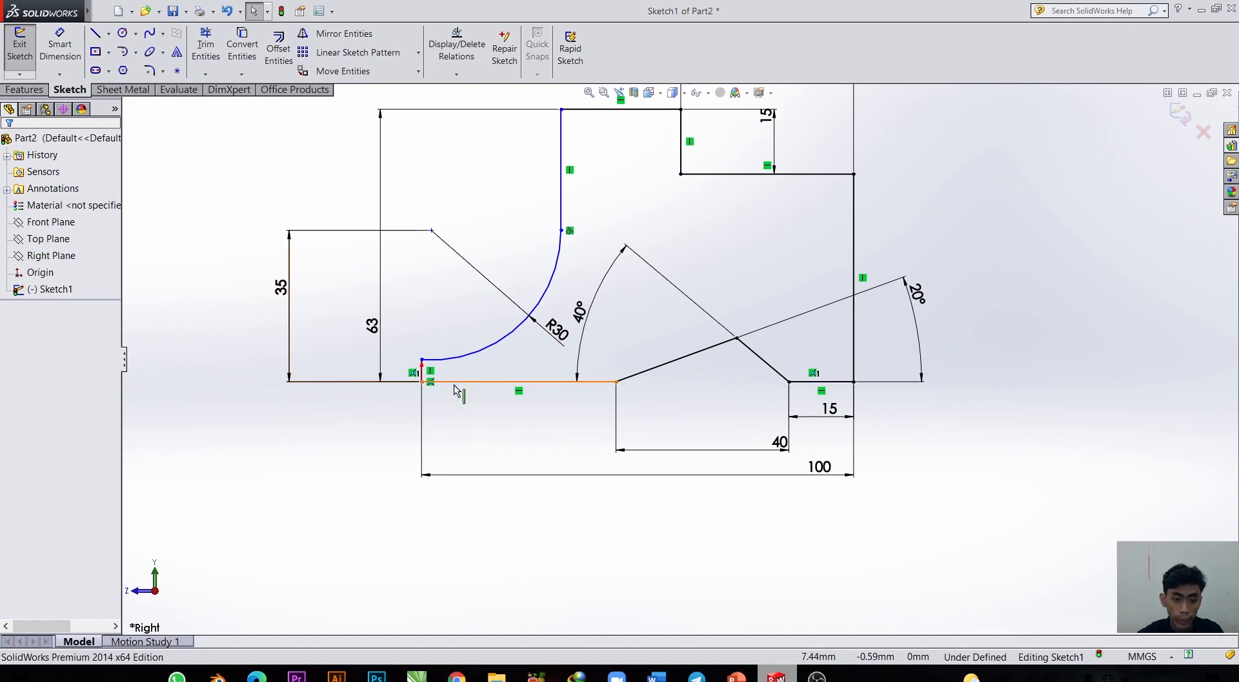
Add a Vertical relation between the arc's center point and the arc's lower endpoint on the short left line.
click(433, 231)
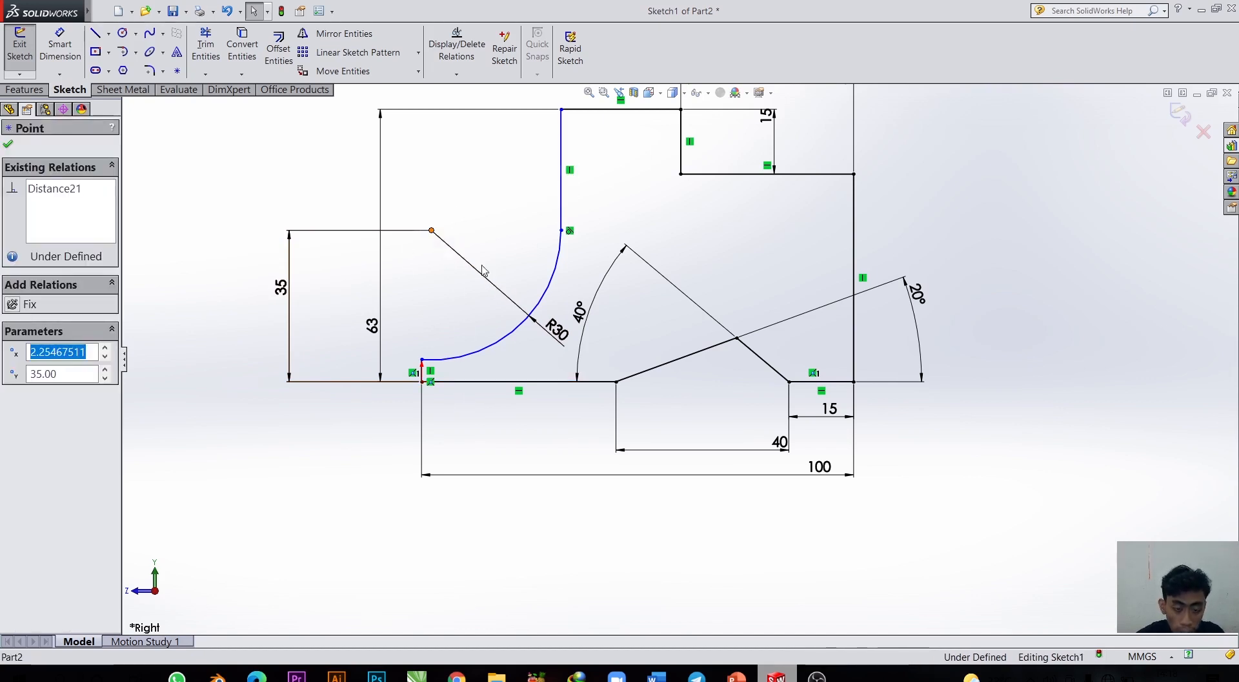
ctrl+click(422, 360)
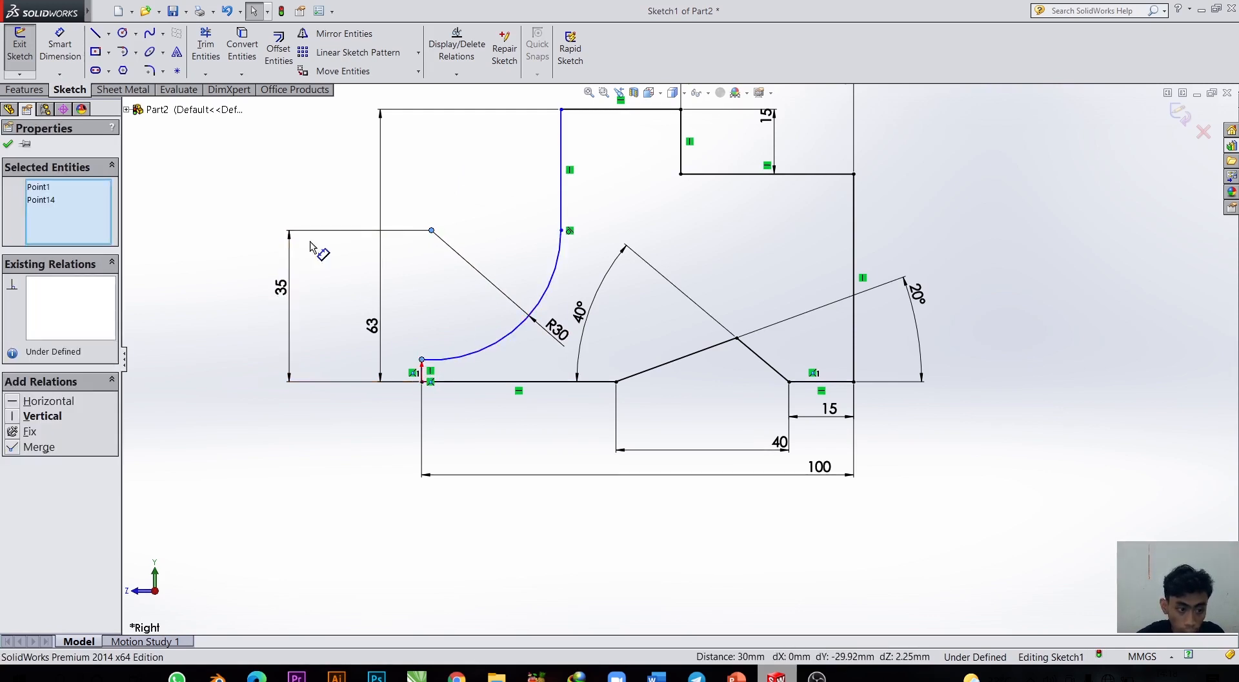
click(15, 416)
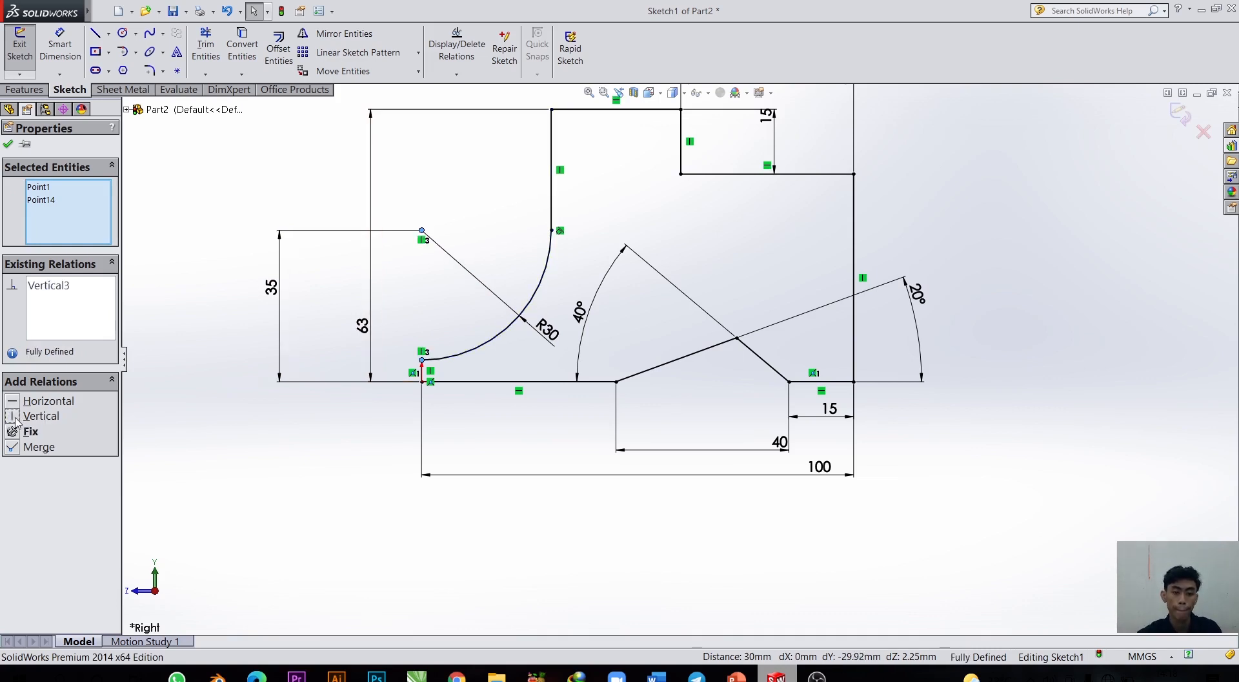
Apply a 10 mm sketch fillet to the peak of the bottom notch where its two sloped lines meet.
scroll(665, 361, up, 3)
scroll(674, 297, down, 1)
scroll(678, 288, down, 3)
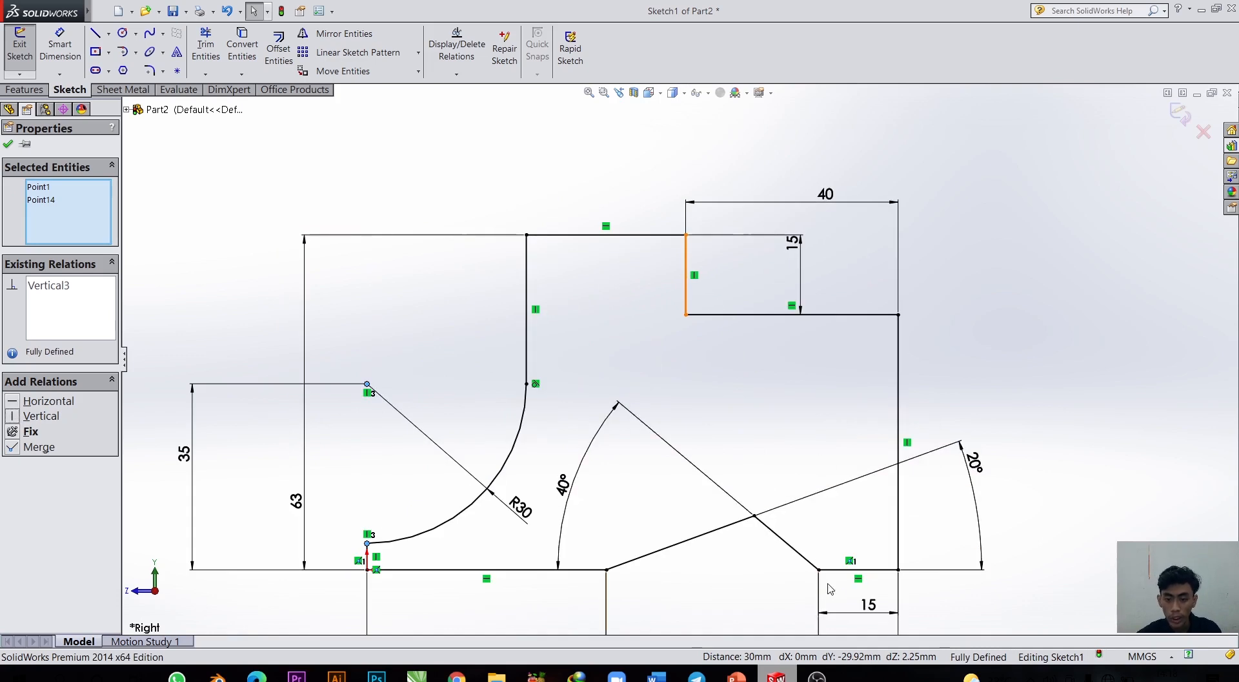
scroll(837, 595, down, 2)
scroll(757, 528, down, 1)
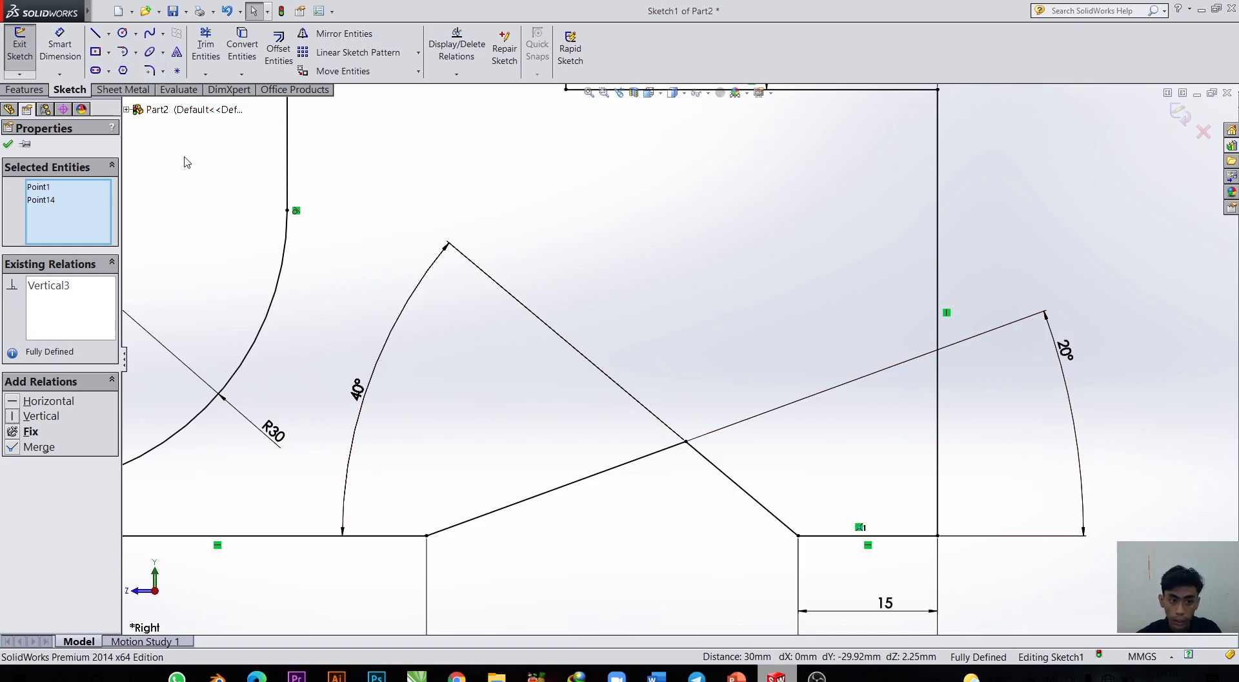
click(149, 71)
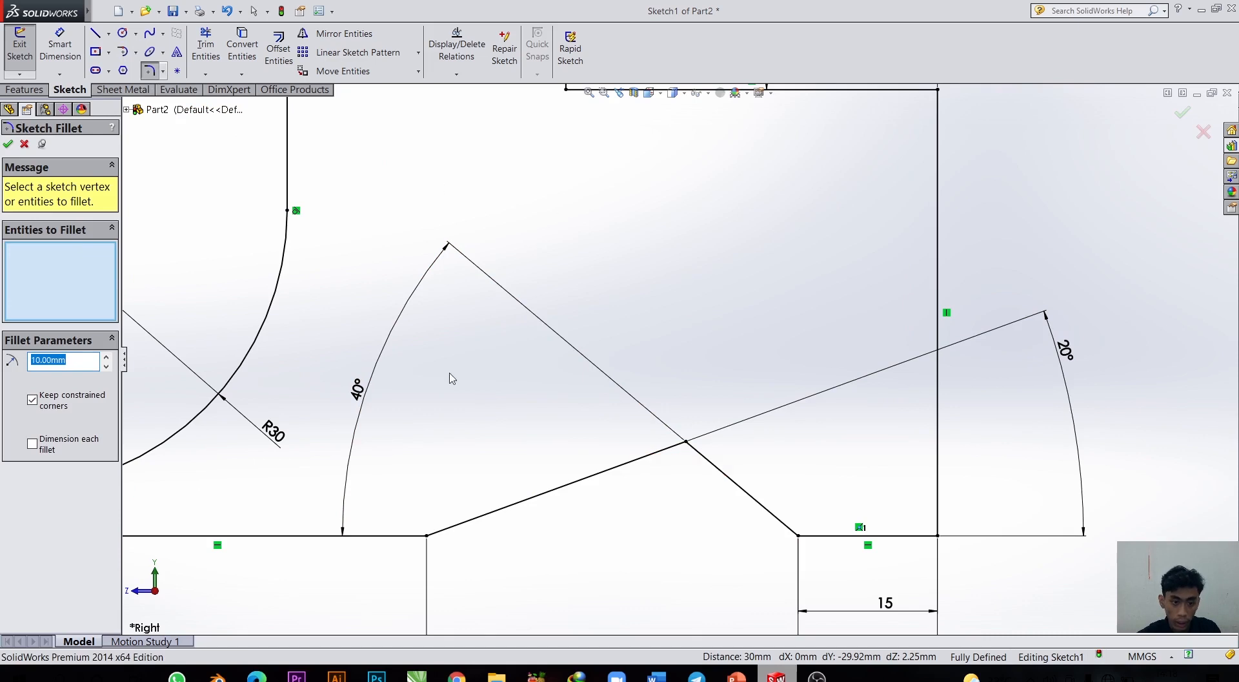
click(686, 442)
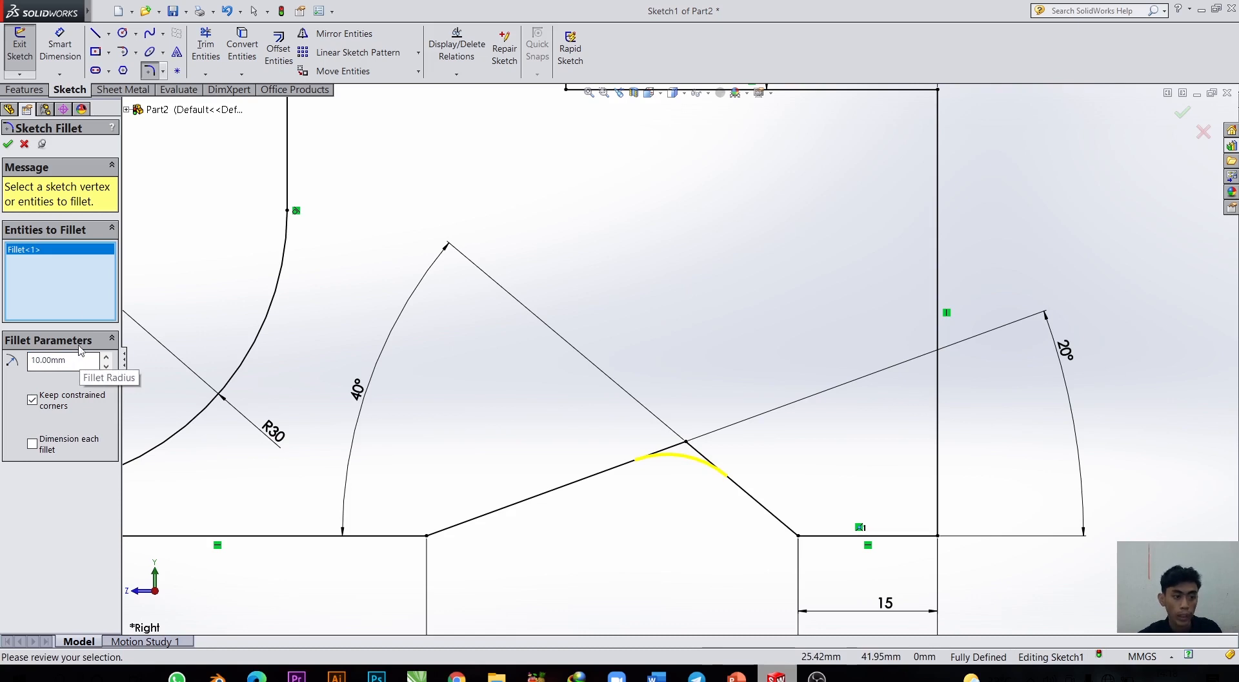
click(8, 144)
Leave the sketch fillet command and extrude the finished profile as a solid boss with a blind depth of 50 mm.
key(z)
key(z)
key(z)
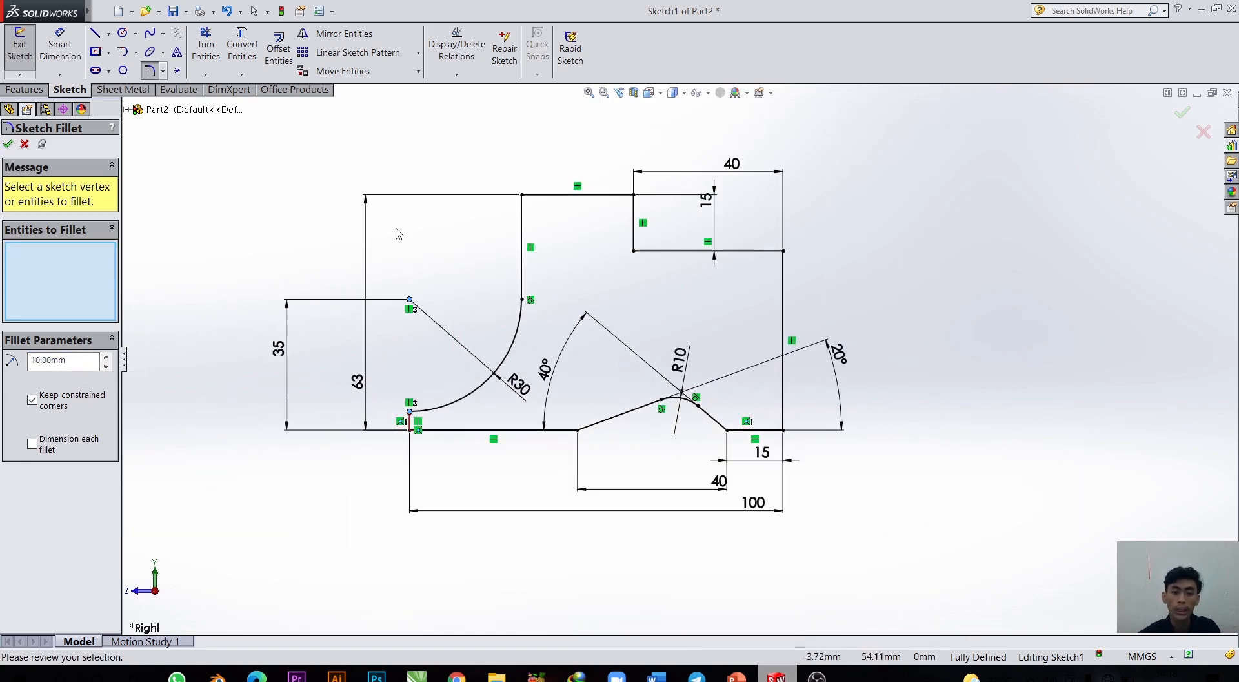
key(z)
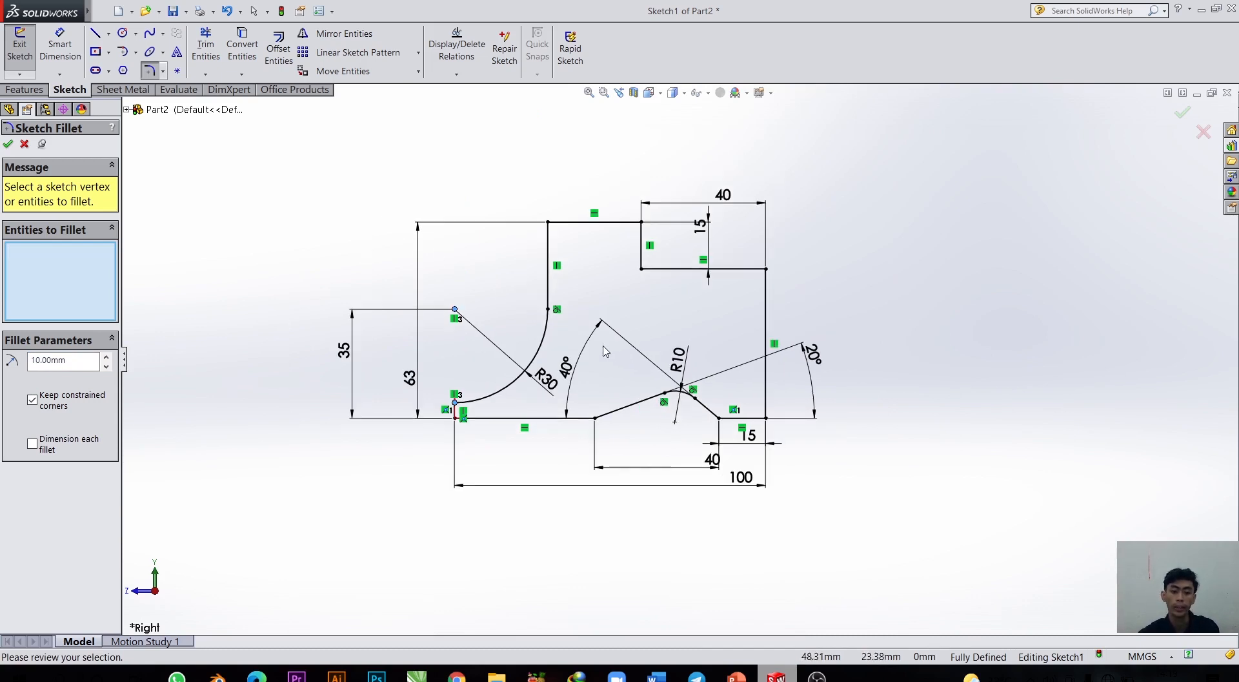
click(24, 89)
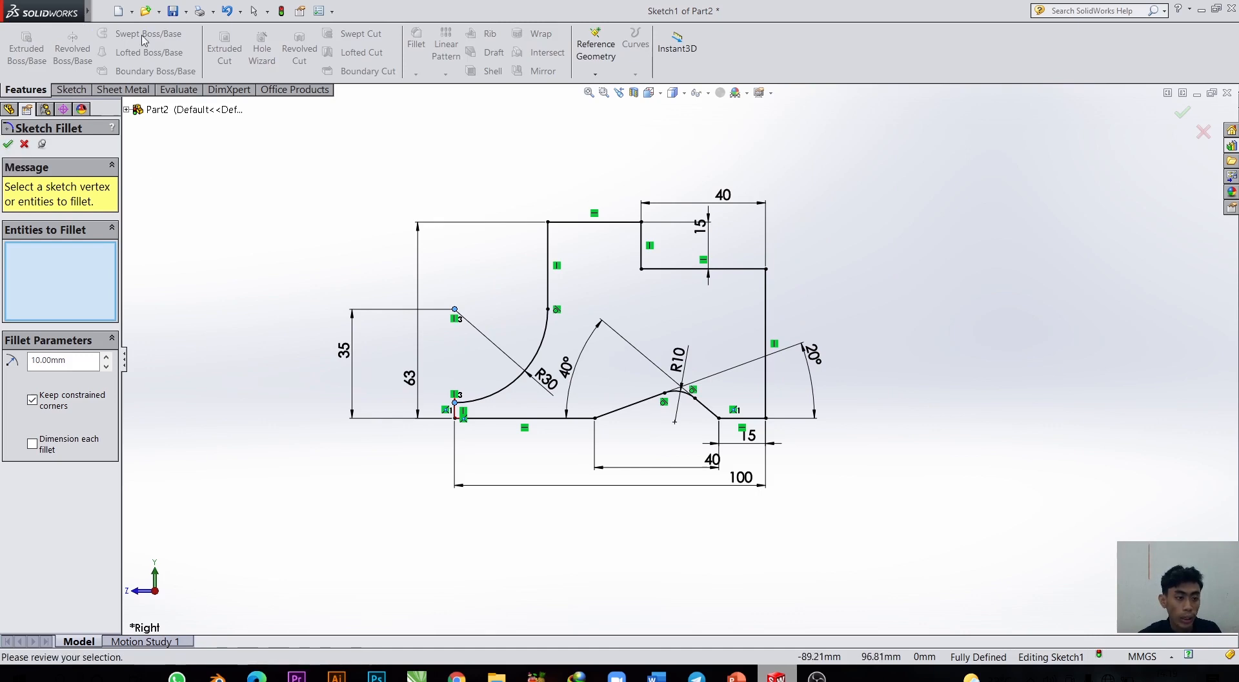
click(26, 145)
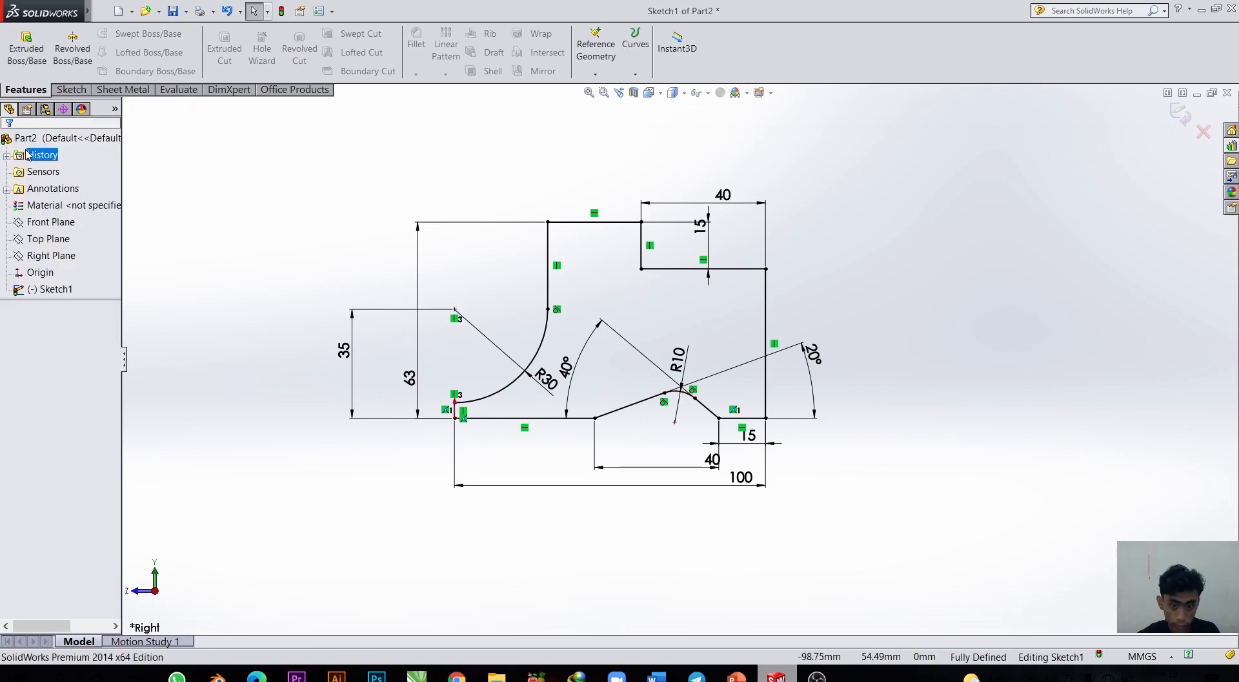
click(31, 46)
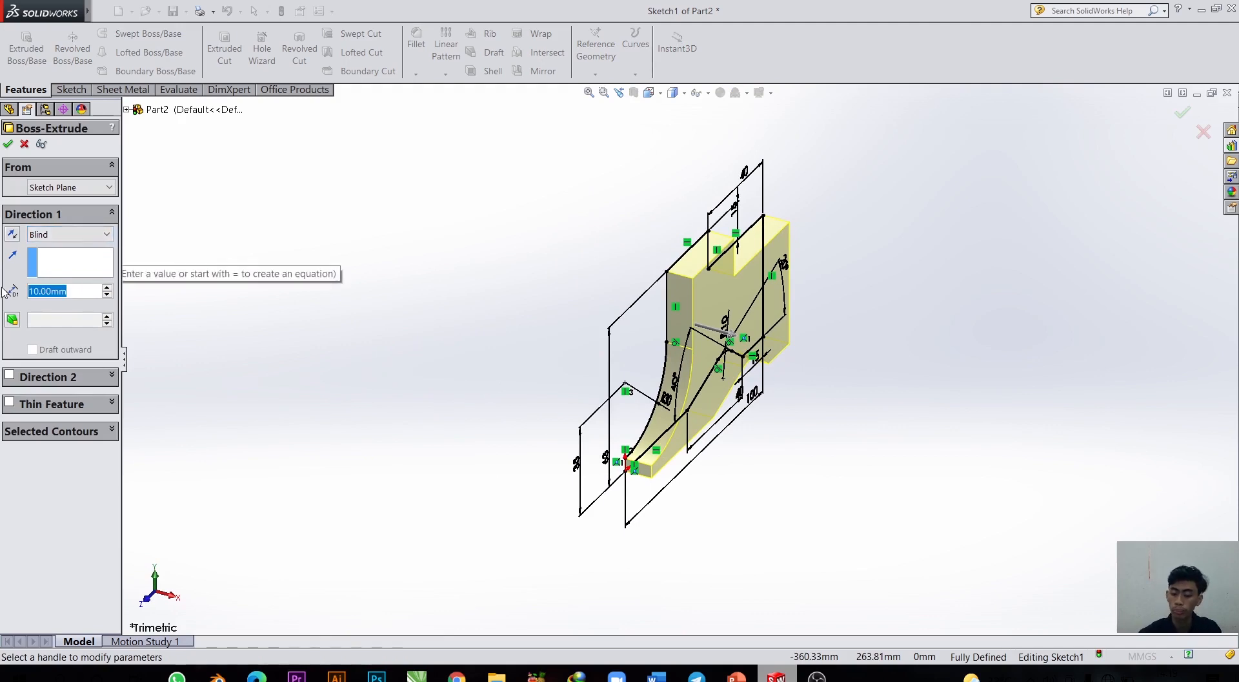
text(50)
key(Return)
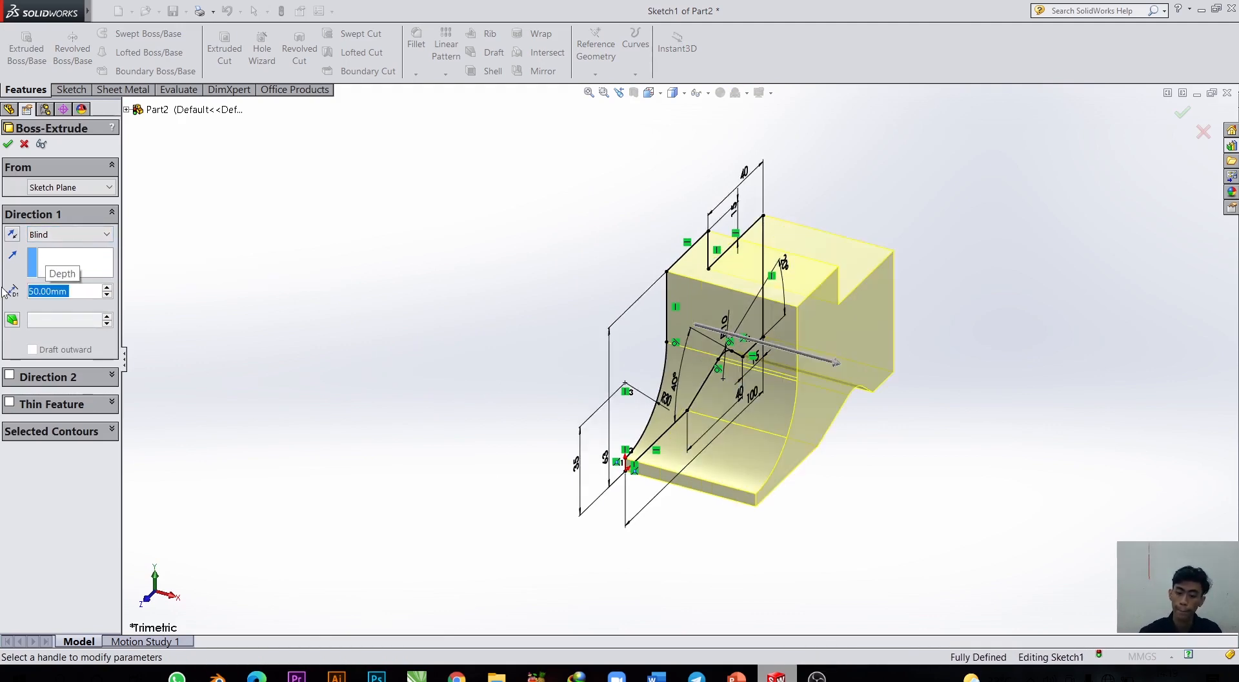
key(Return)
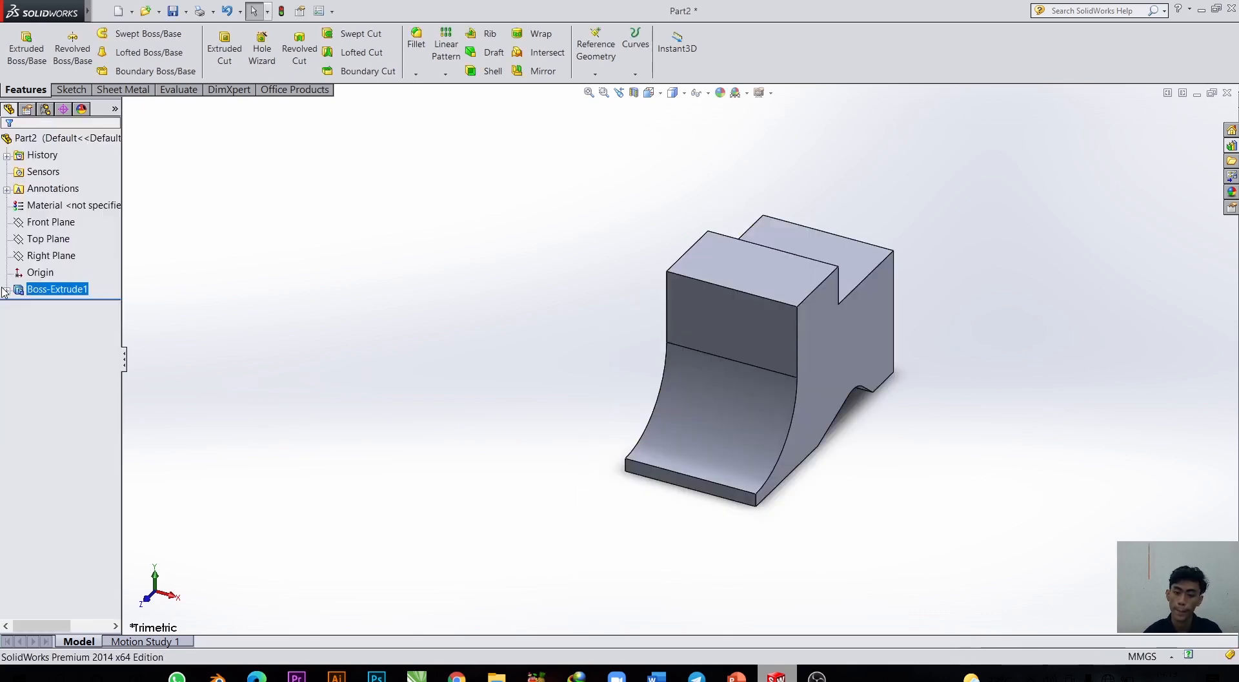
scroll(775, 382, up, 3)
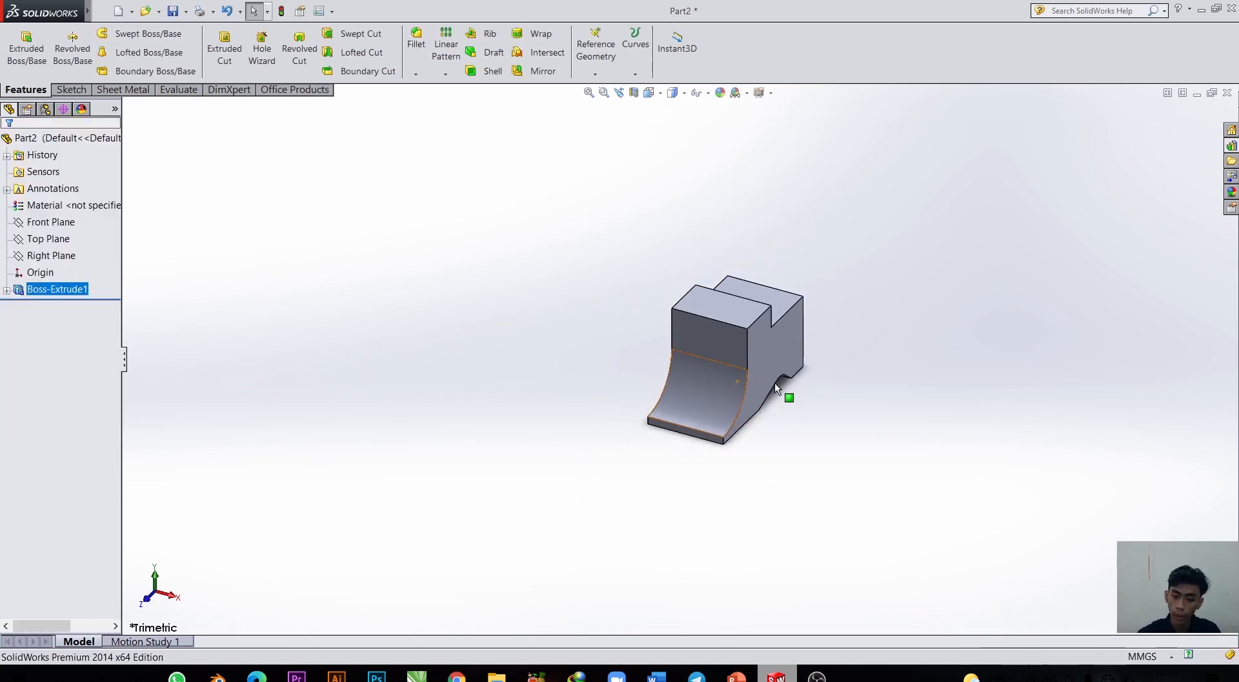
middle_drag(868, 288, 758, 280)
scroll(667, 359, down, 5)
middle_drag(1236, 393, 1101, 398)
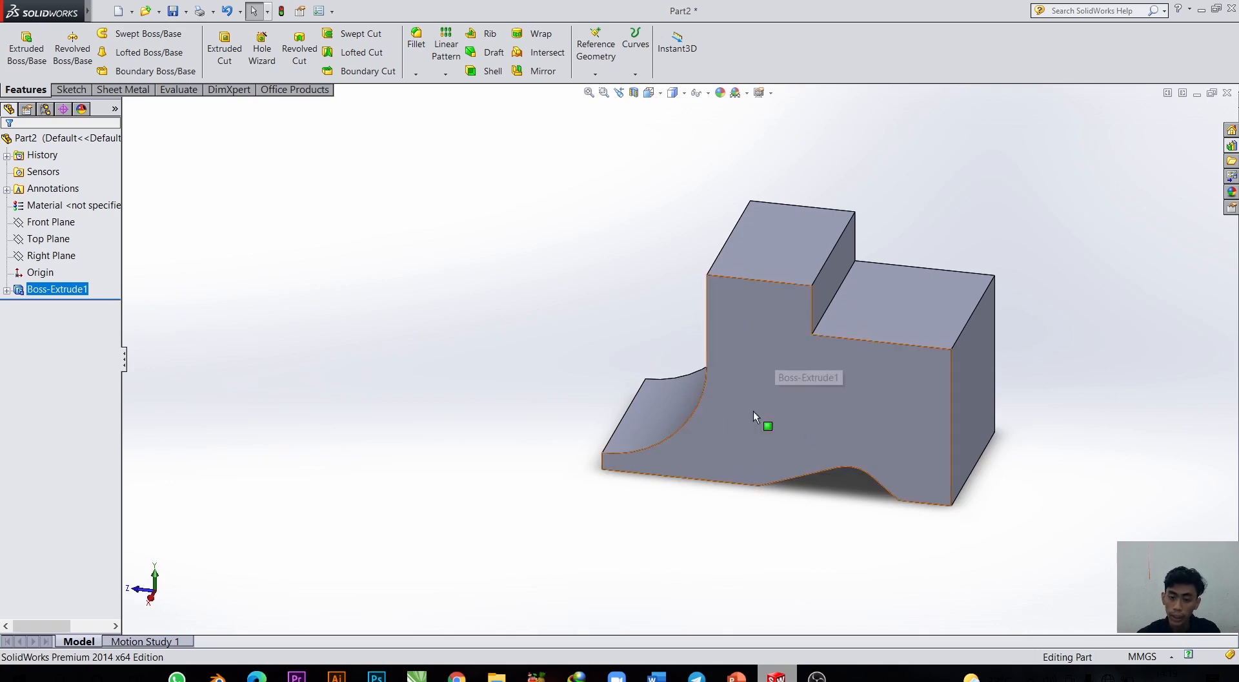
Sketch a circle about 44 mm in diameter on the notched profile face, centred where the vertical edge meets the concave arc.
click(760, 343)
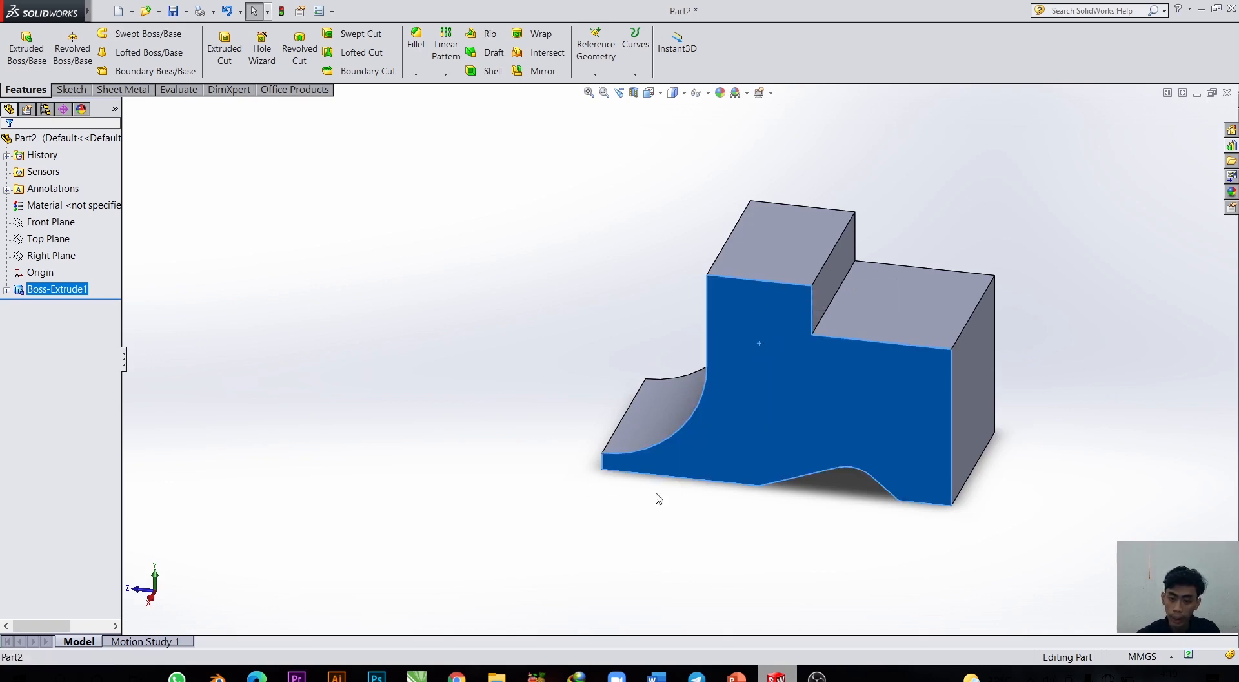
key(space)
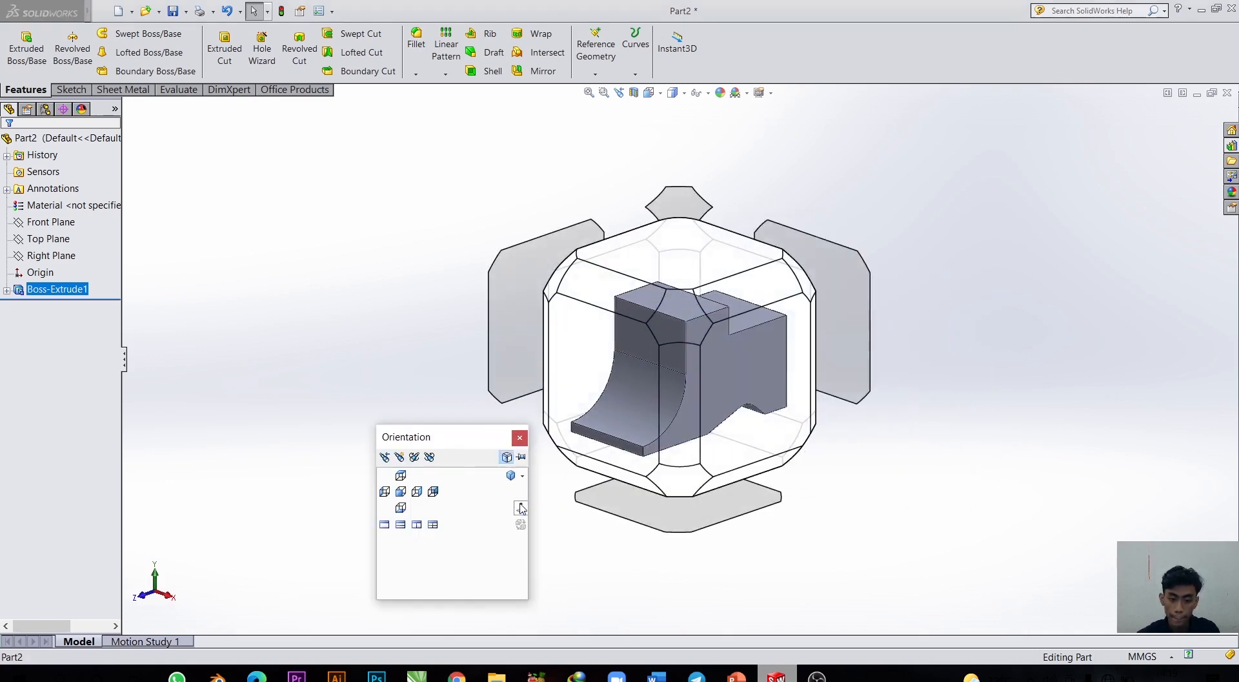
click(521, 508)
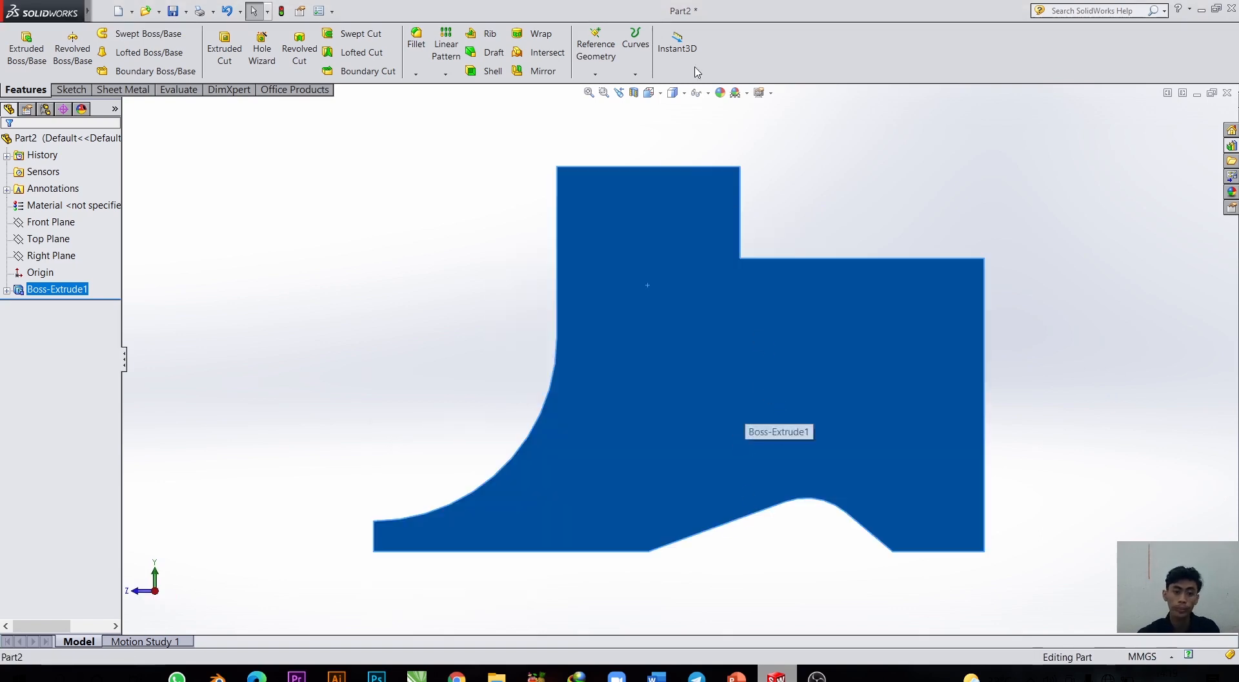
click(72, 90)
click(124, 33)
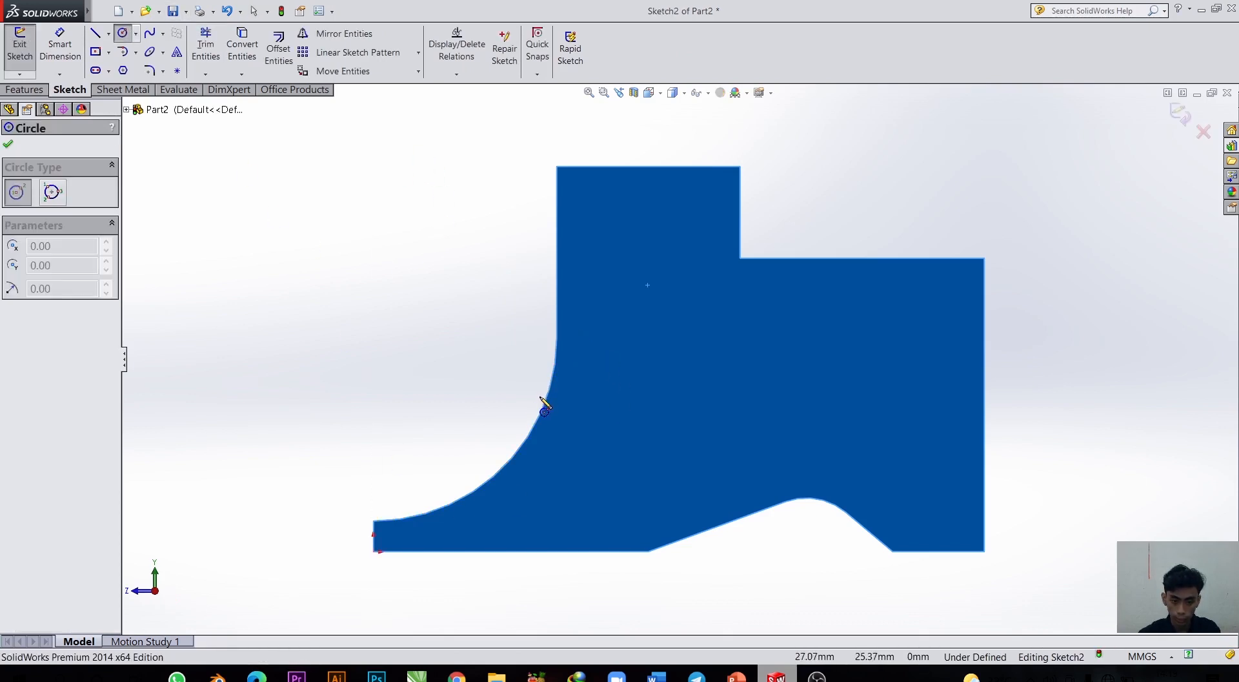
click(557, 337)
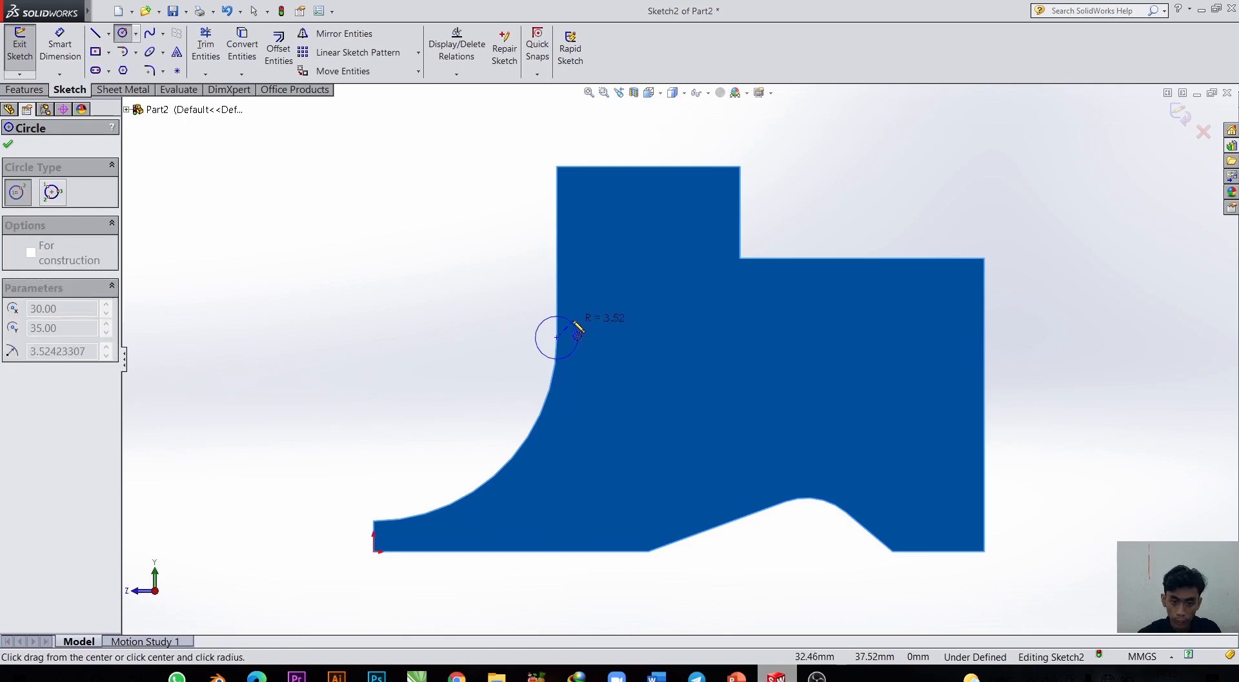
click(653, 244)
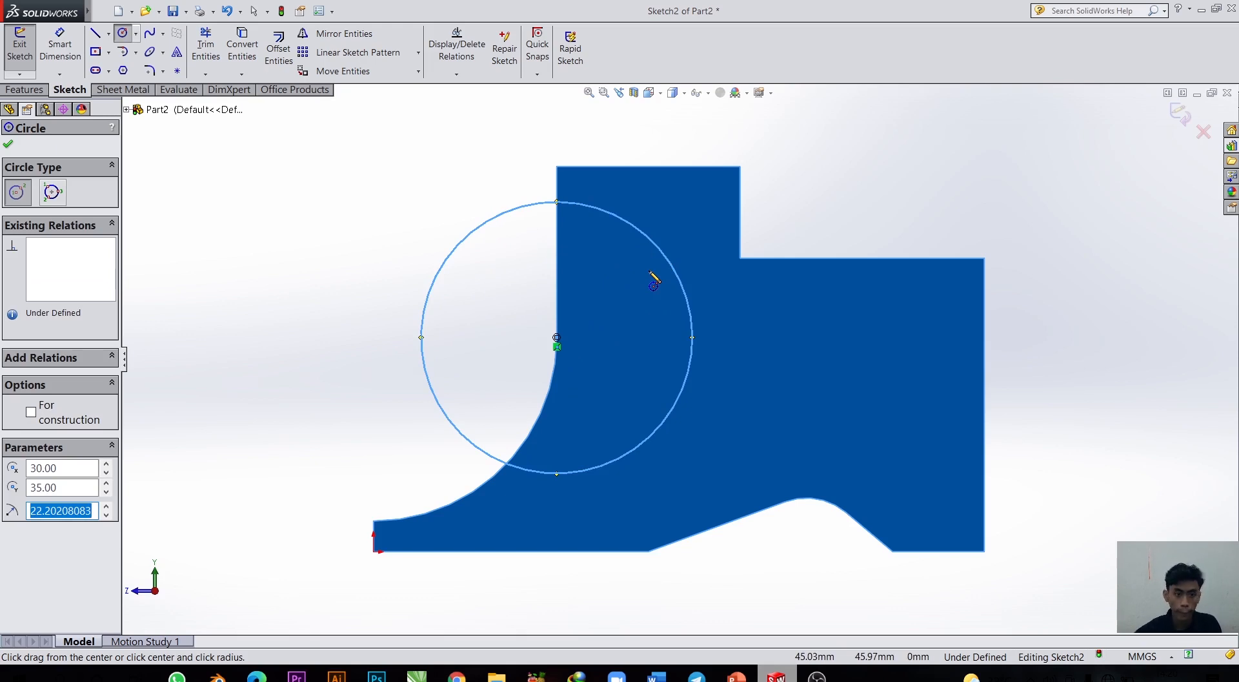
Dimension the circle's diameter as 50 mm.
click(64, 49)
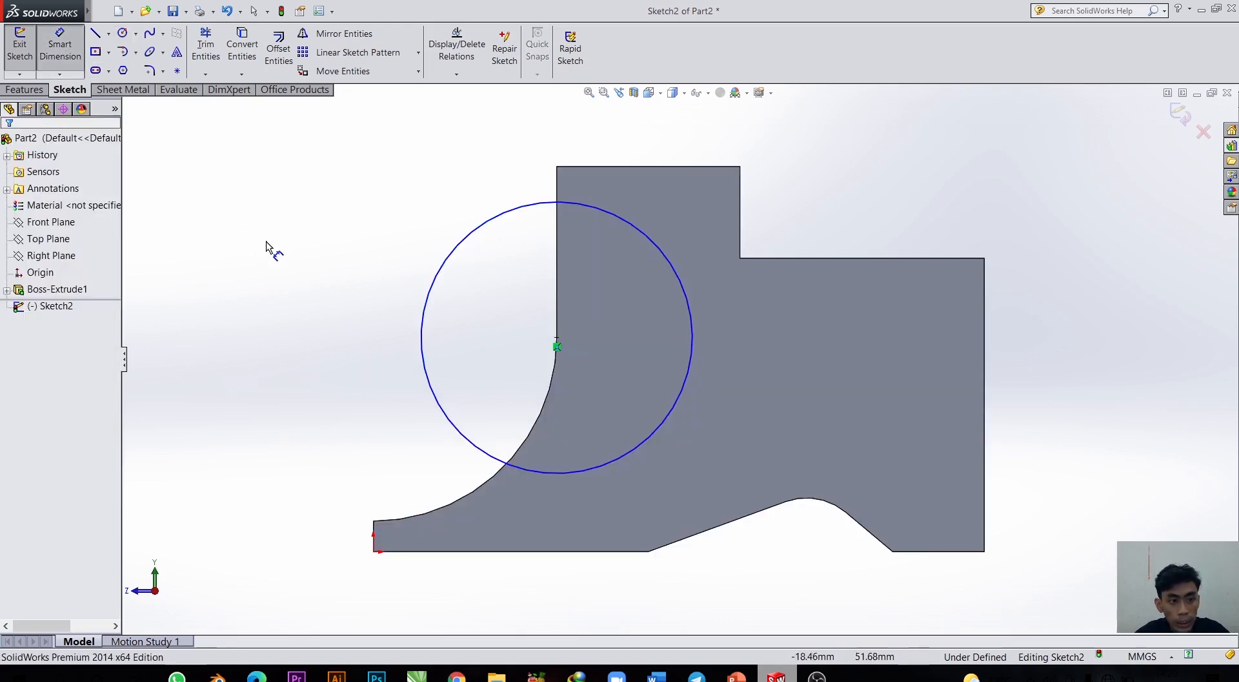
click(423, 314)
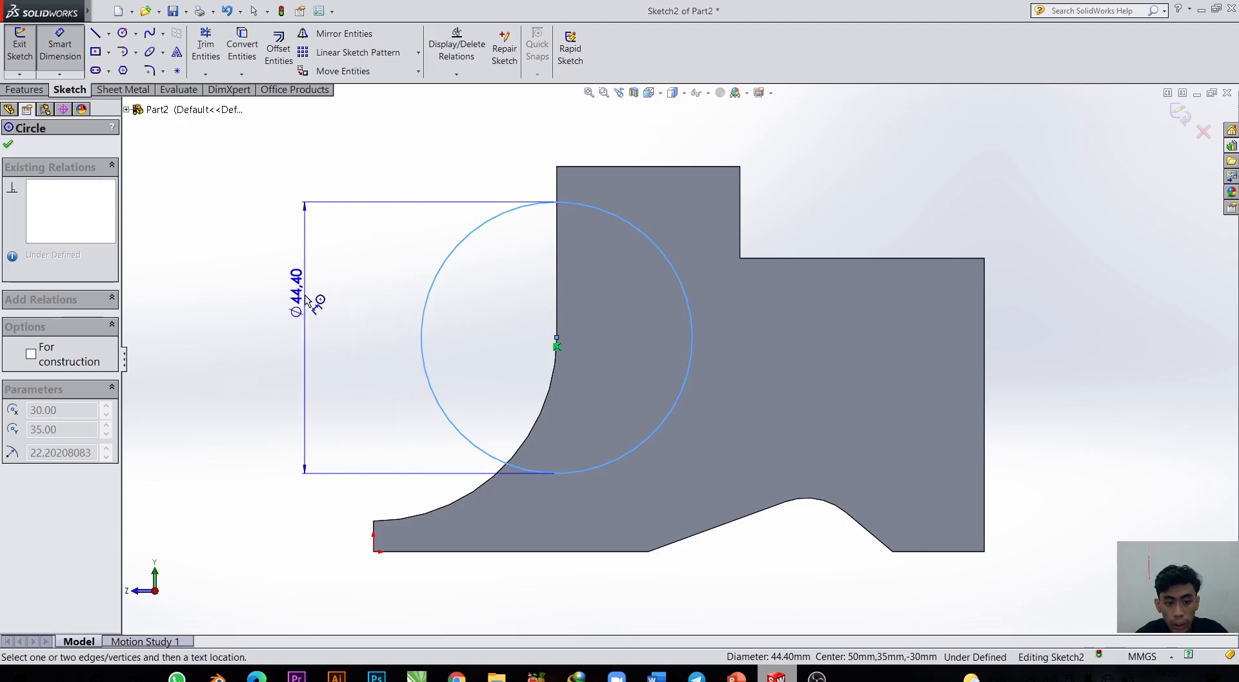
click(307, 299)
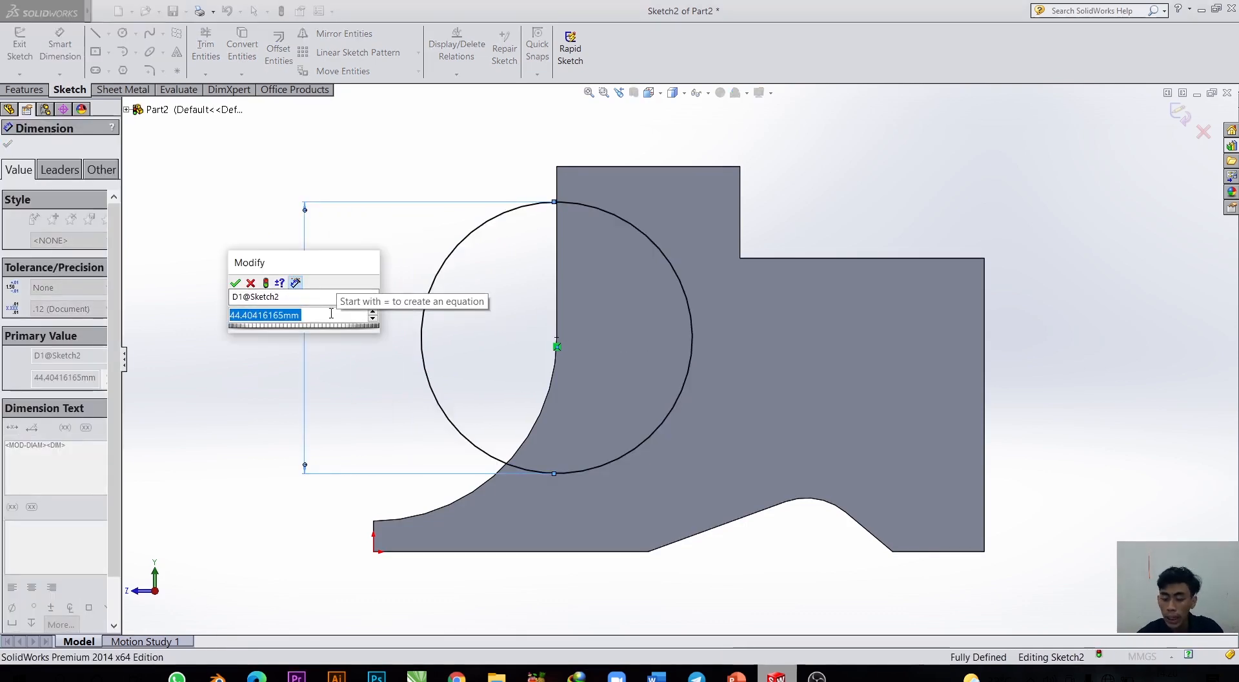
text(50)
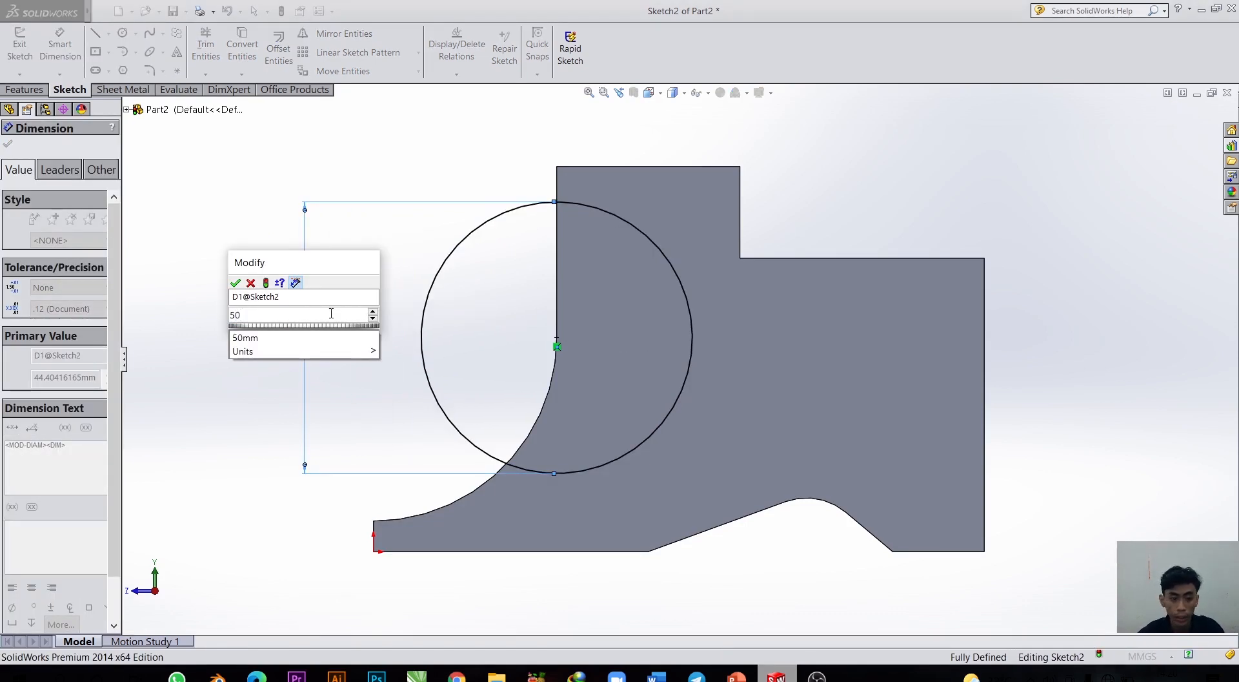
key(Return)
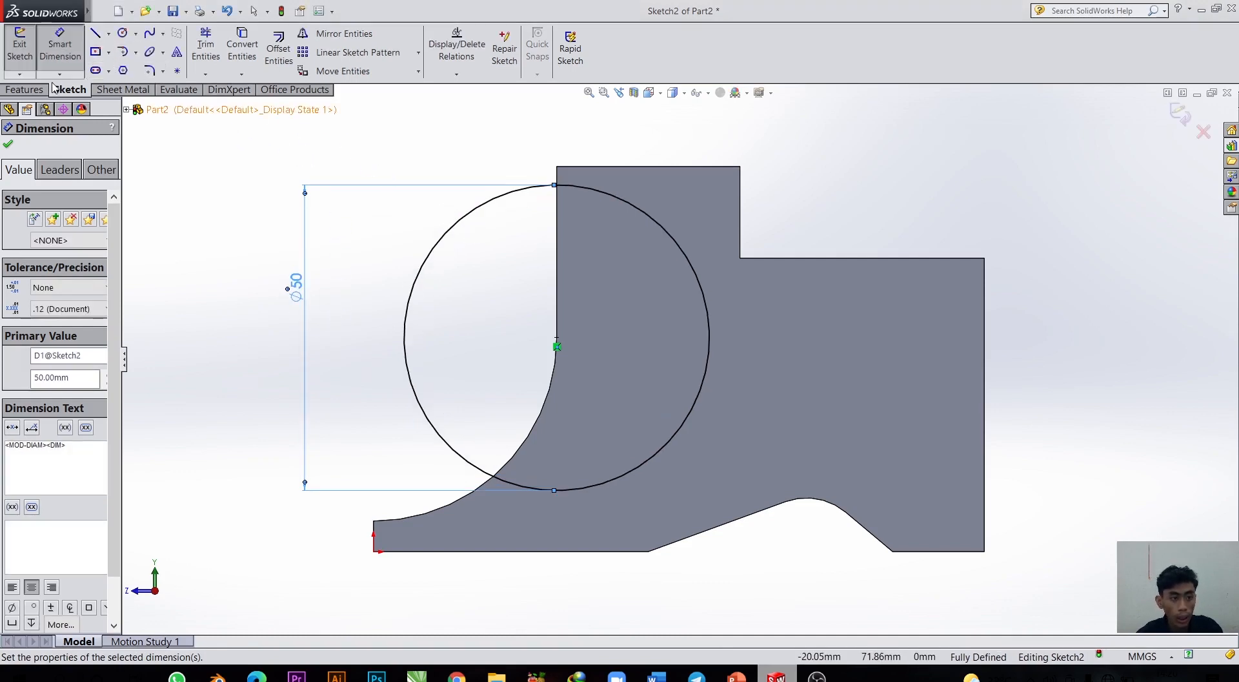
Cut the 50 mm circle into the body with a blind extruded cut 13 mm deep.
click(26, 89)
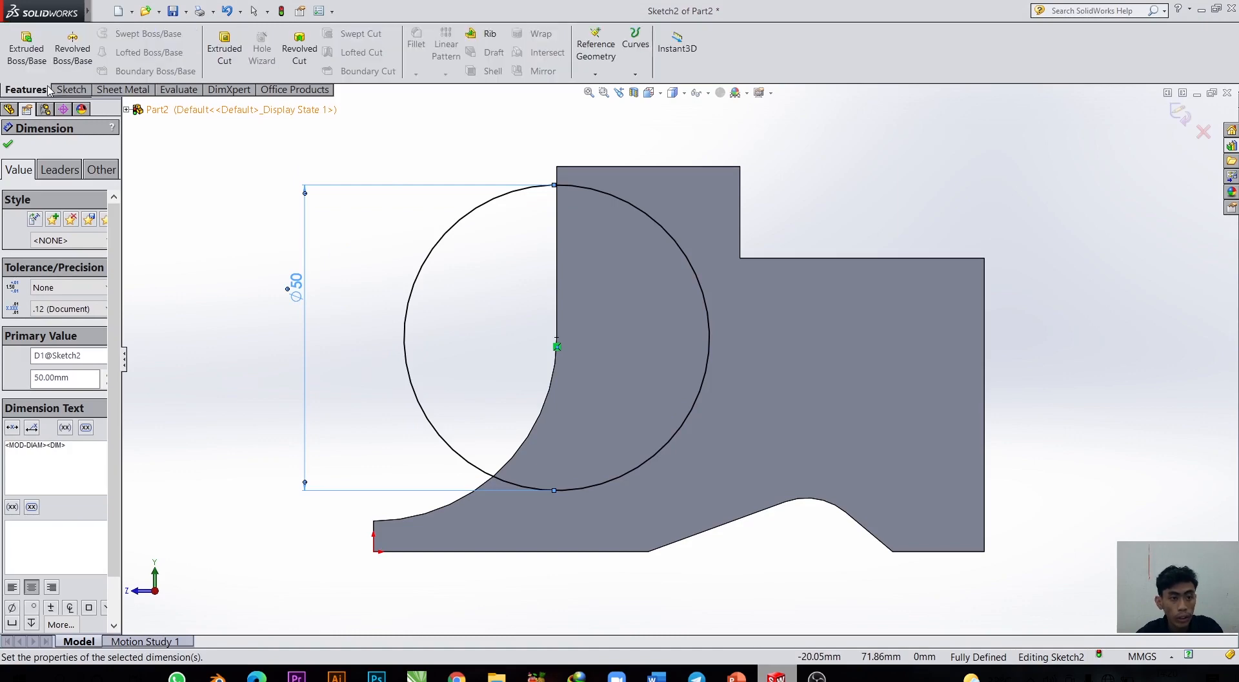
click(234, 40)
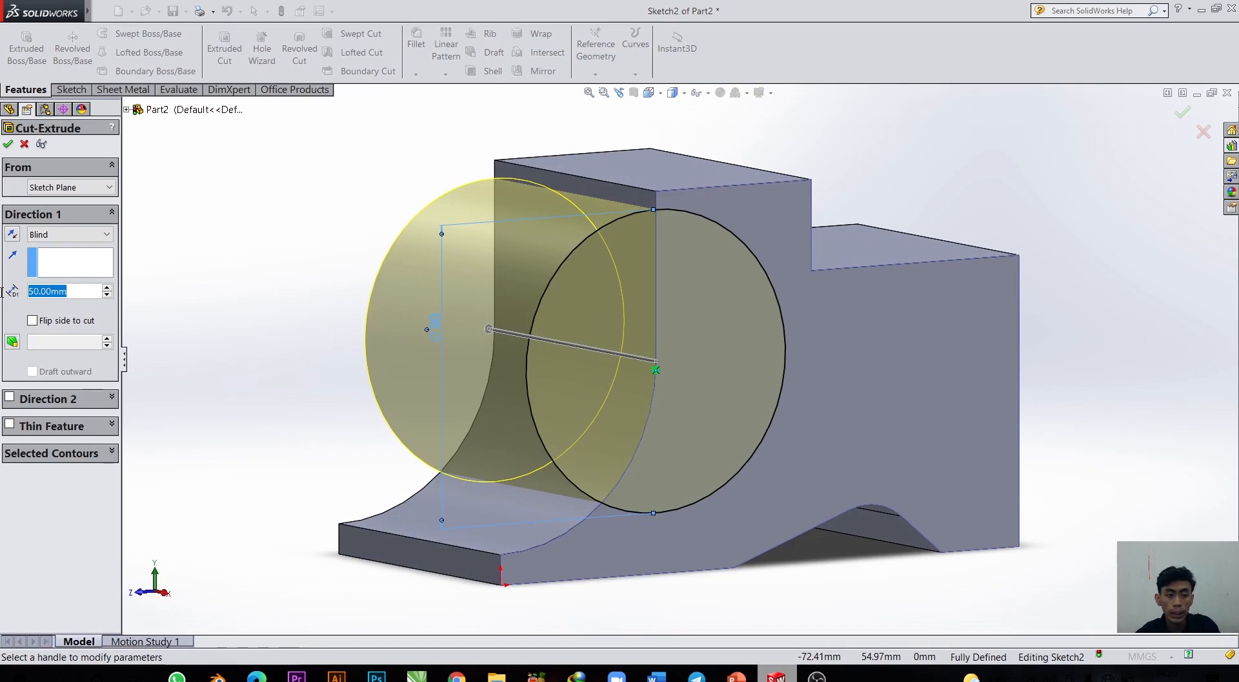
text(13)
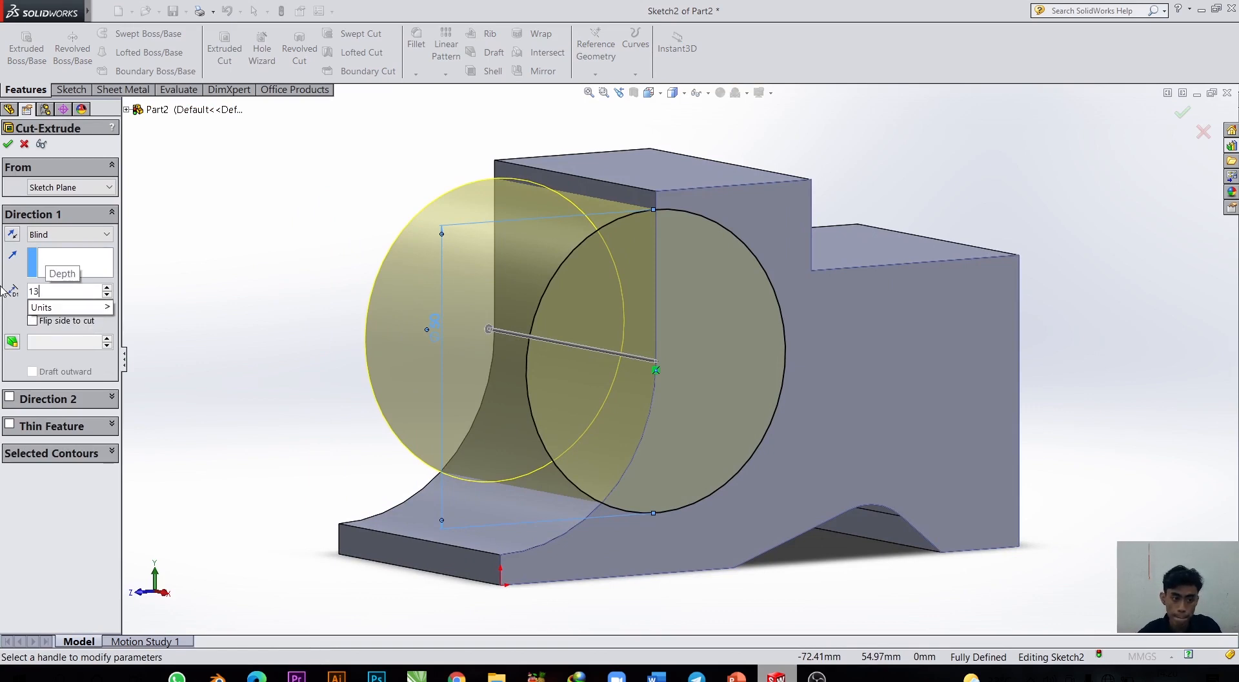
key(Return)
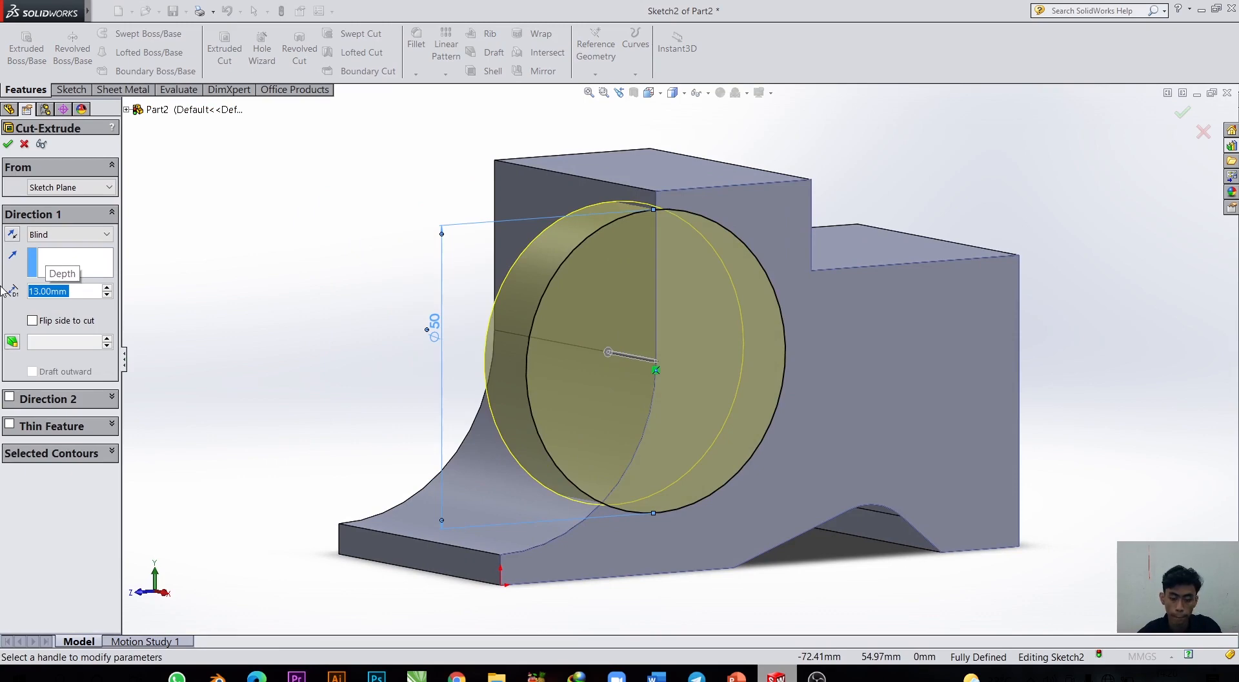
key(Return)
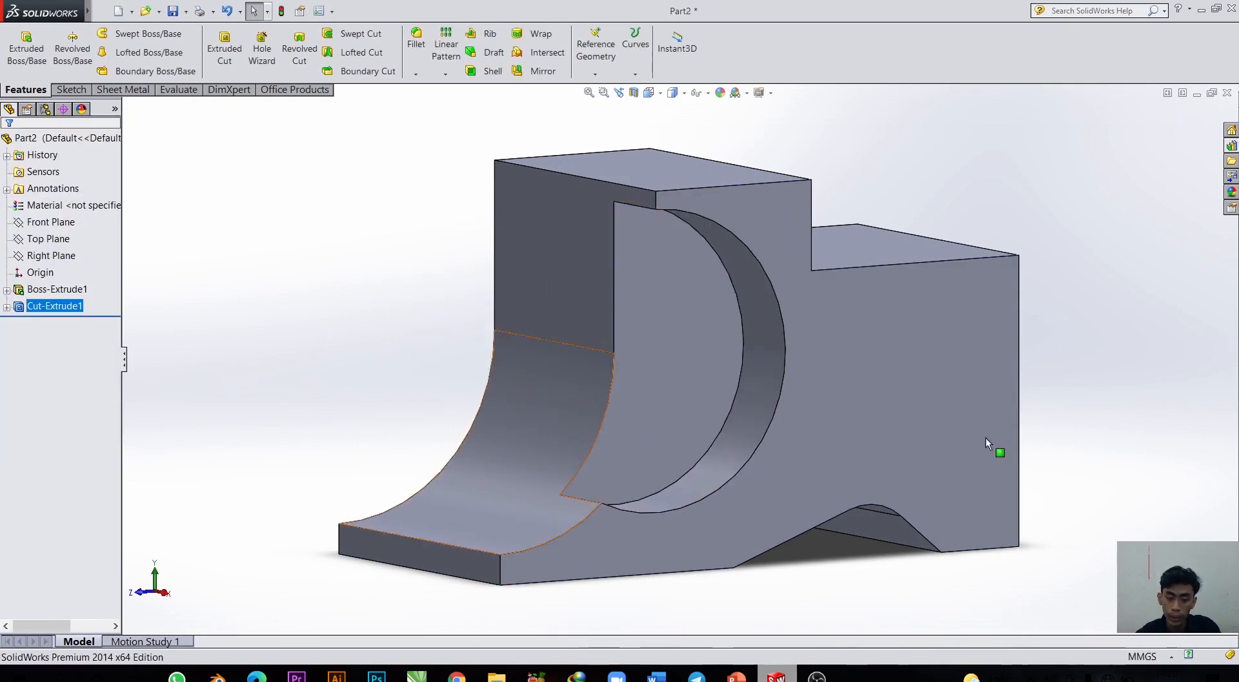
Sketch a circle about 16 mm in diameter on the recessed face, centred where its straight edge meets the concave arc edge.
middle_drag(901, 208, 614, 443)
scroll(563, 355, down, 4)
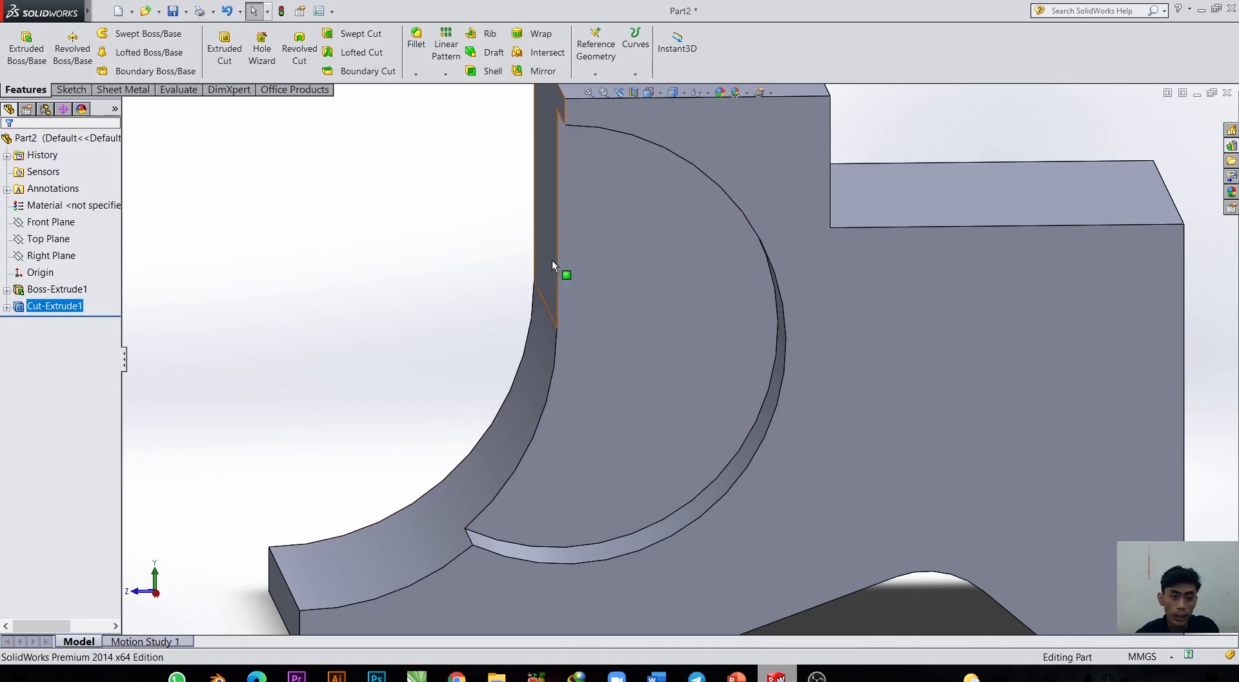
click(65, 90)
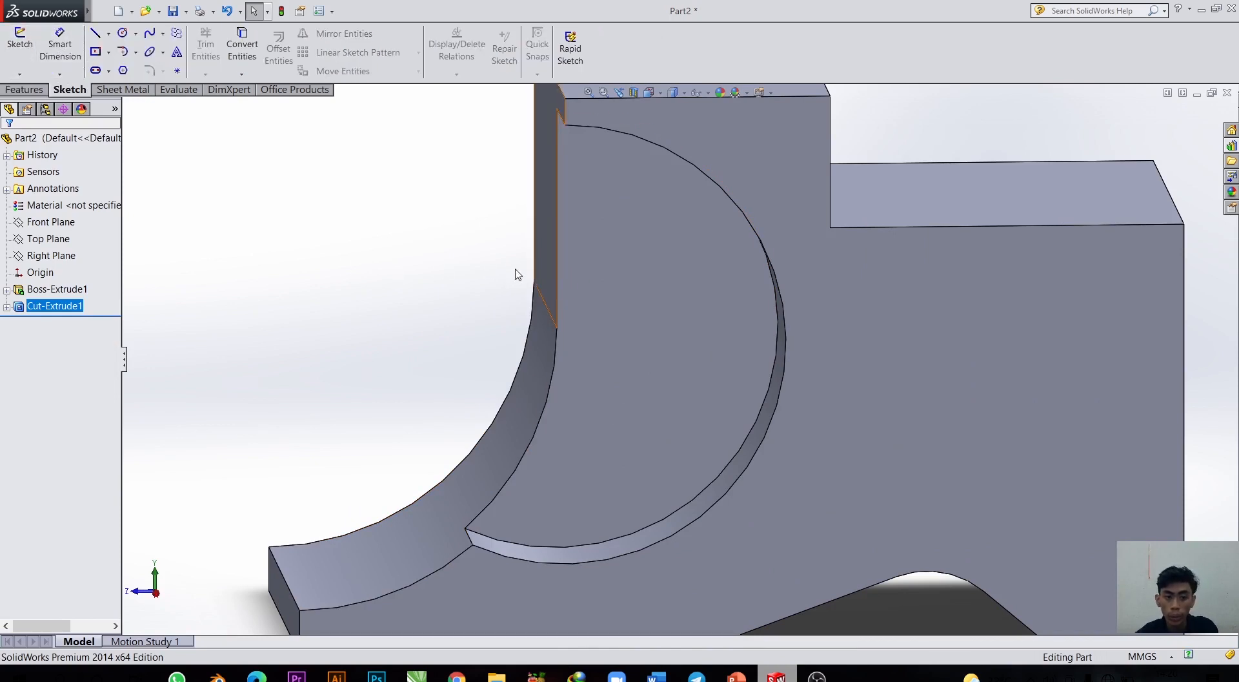
click(640, 293)
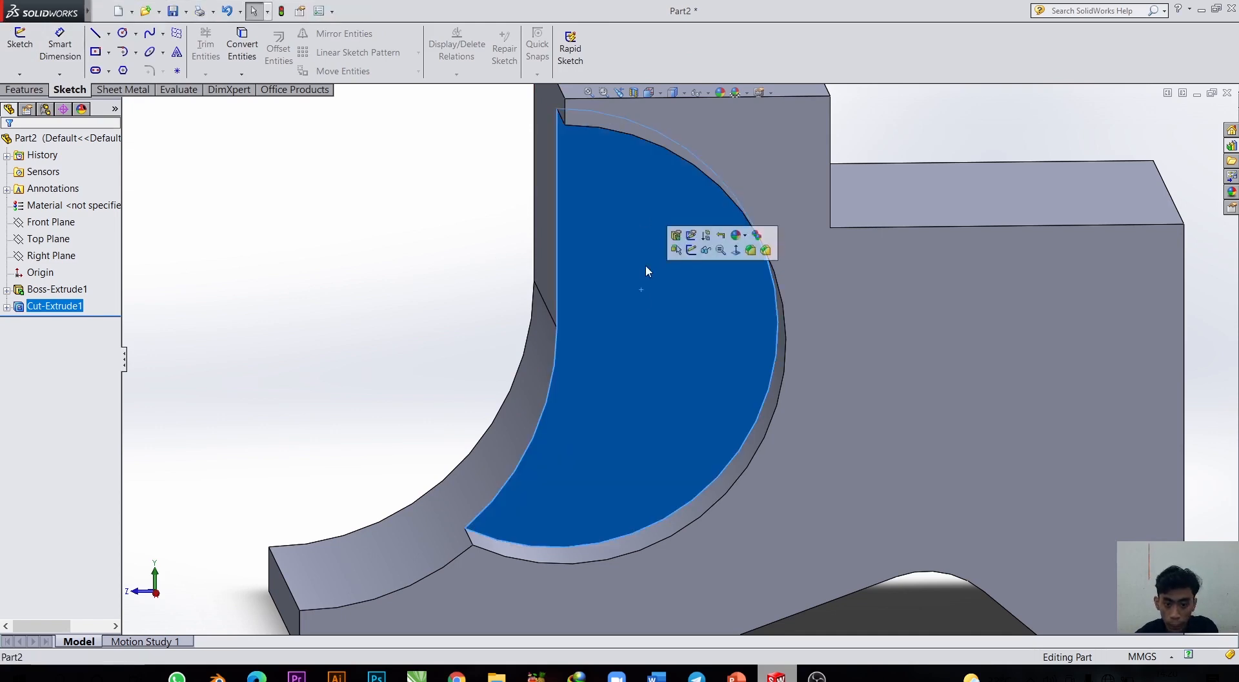
click(20, 45)
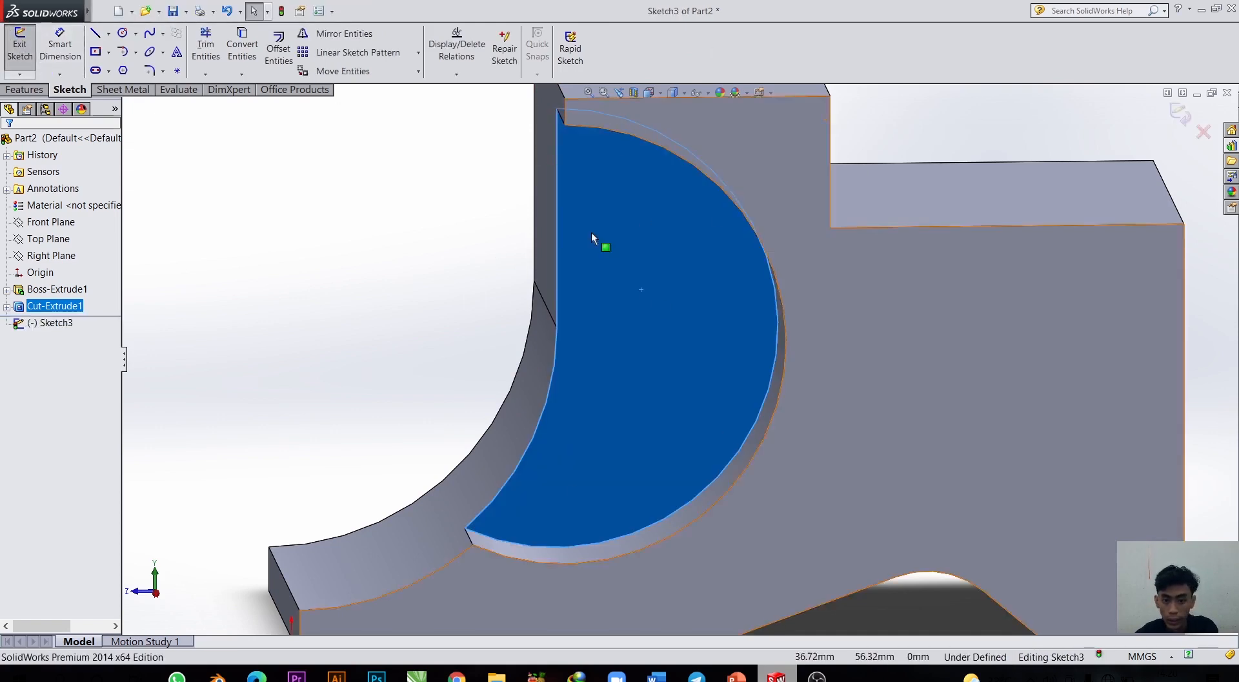
click(126, 36)
scroll(568, 336, down, 5)
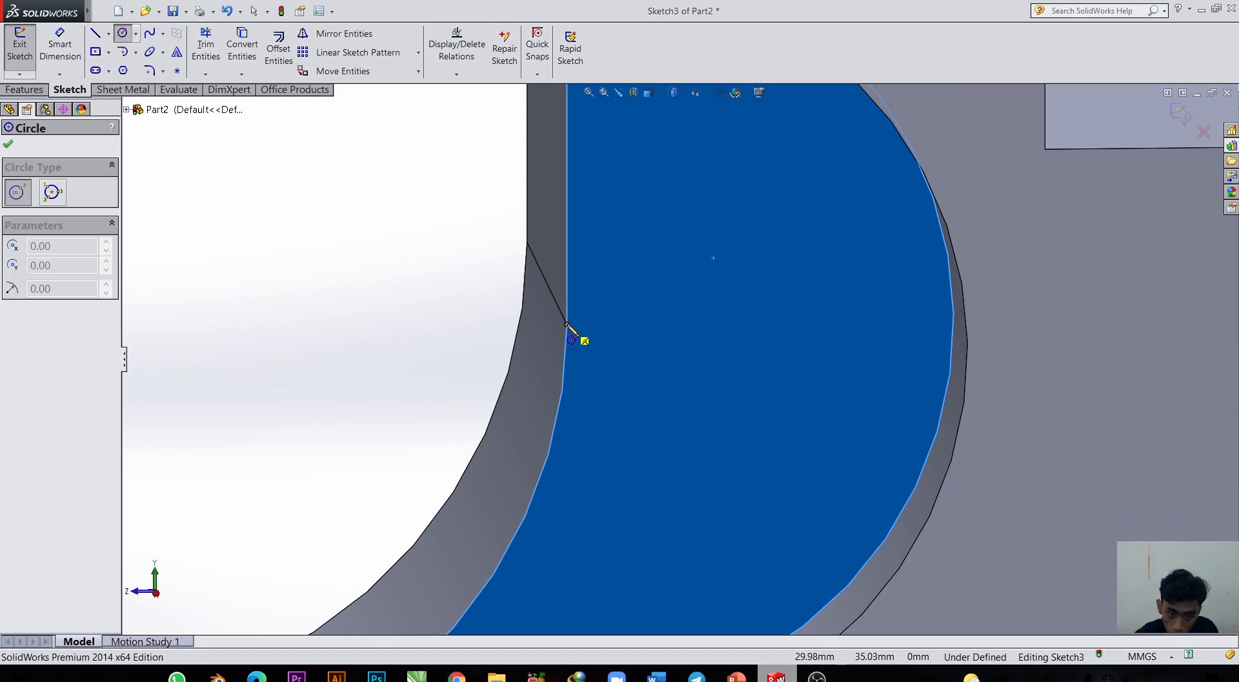
click(567, 324)
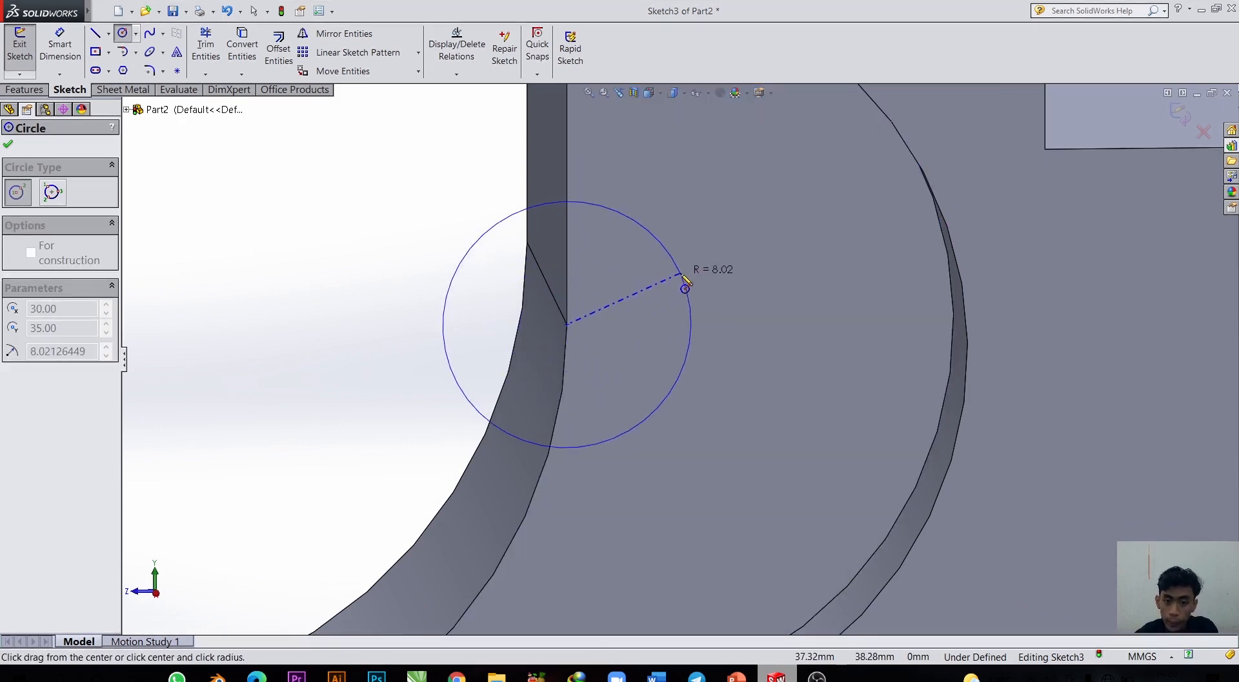
click(687, 268)
Dimension the new circle's diameter as 20 mm and end dimensioning.
click(60, 44)
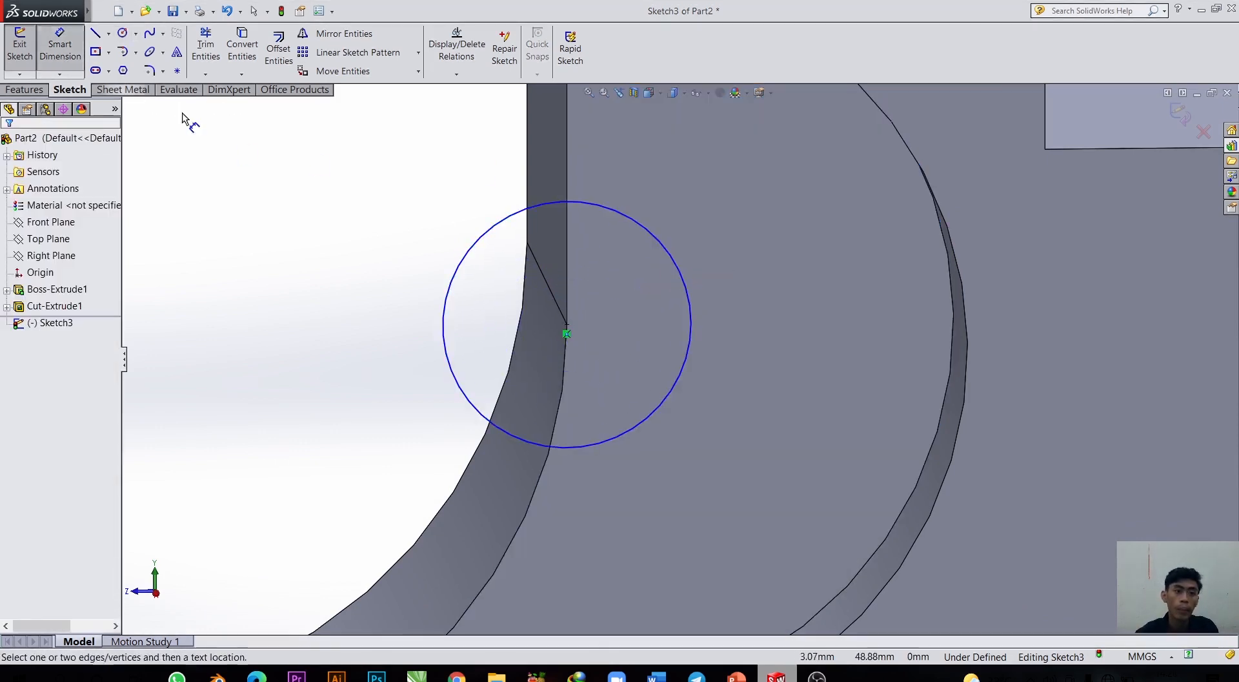
click(443, 315)
click(335, 313)
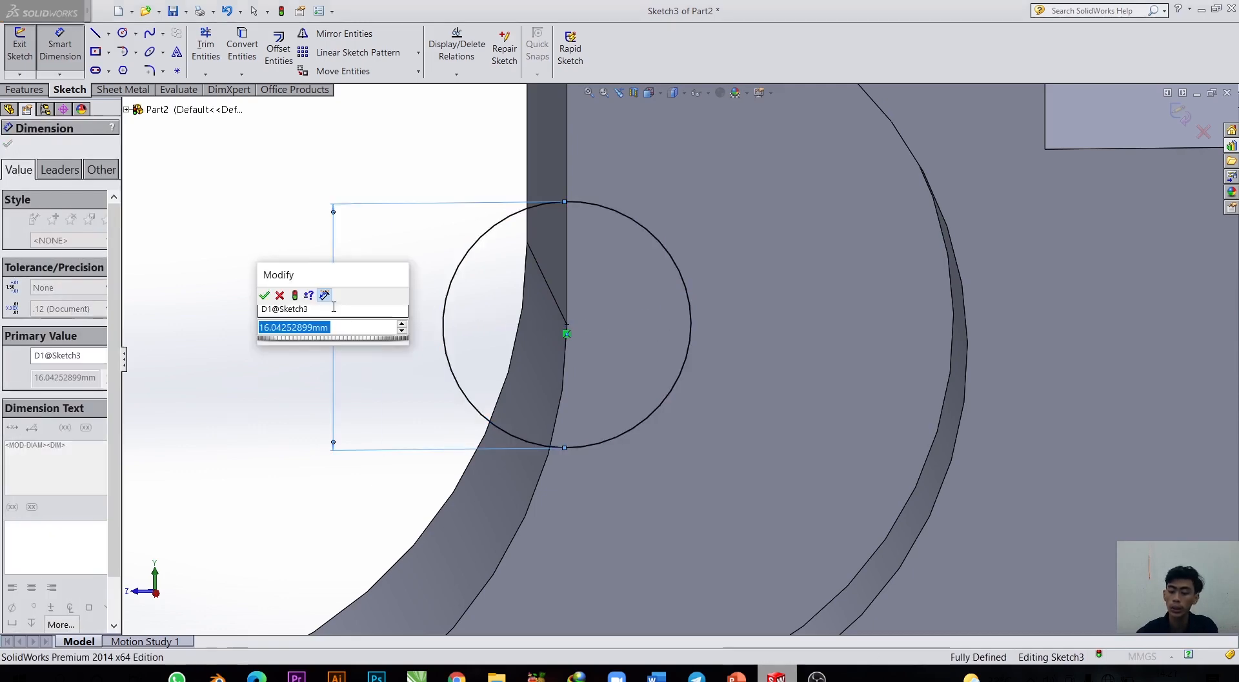
text(20)
key(Return)
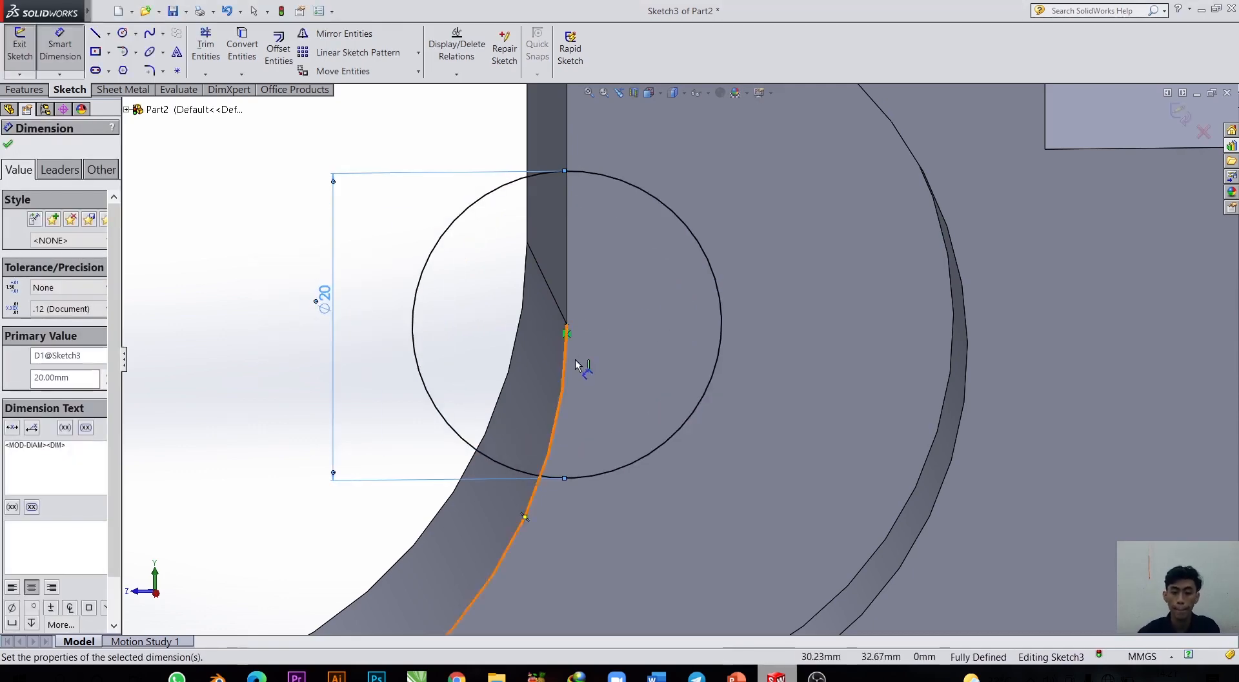
scroll(598, 292, up, 1)
scroll(598, 292, up, 3)
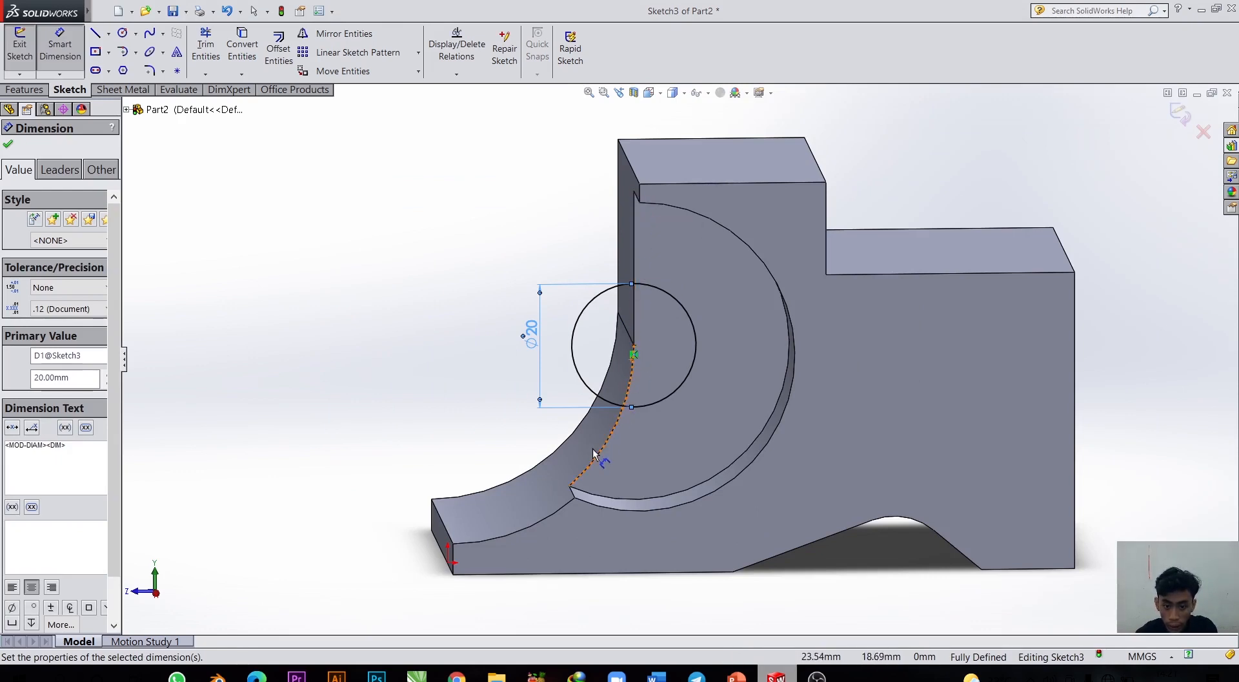
click(9, 143)
Convert the recessed face's concave arc edge and straight vertical edge into sketch entities.
scroll(688, 363, down, 3)
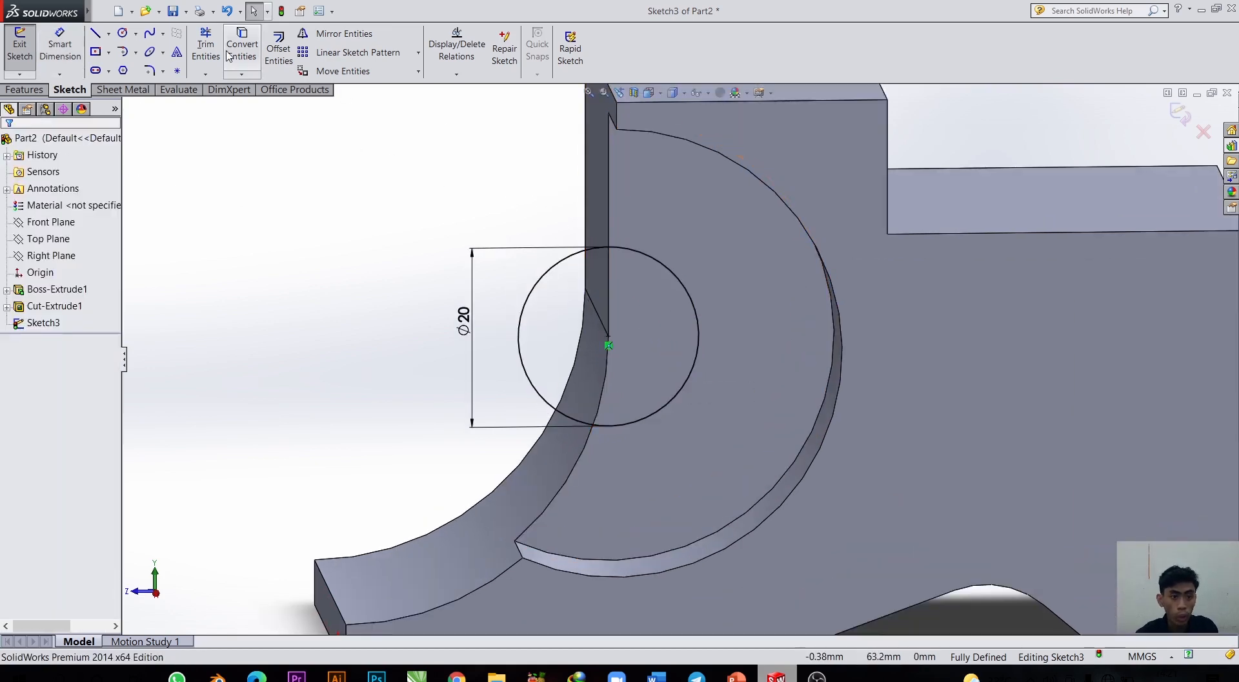
click(606, 380)
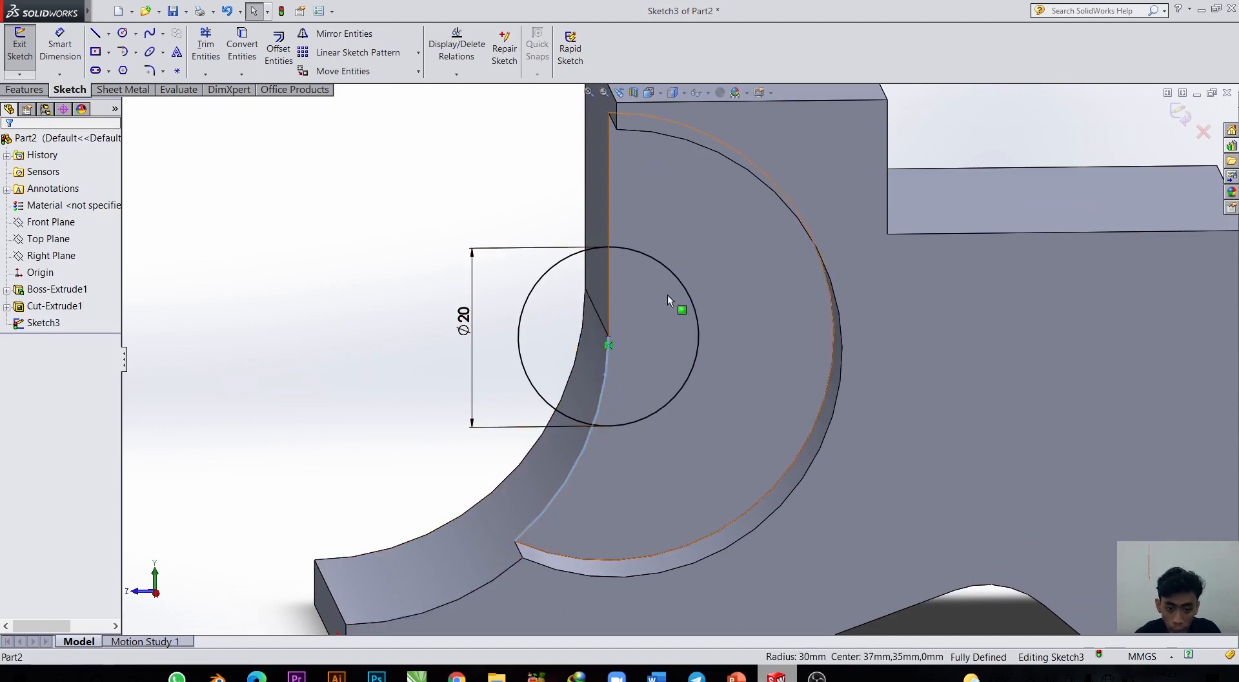
ctrl+click(609, 213)
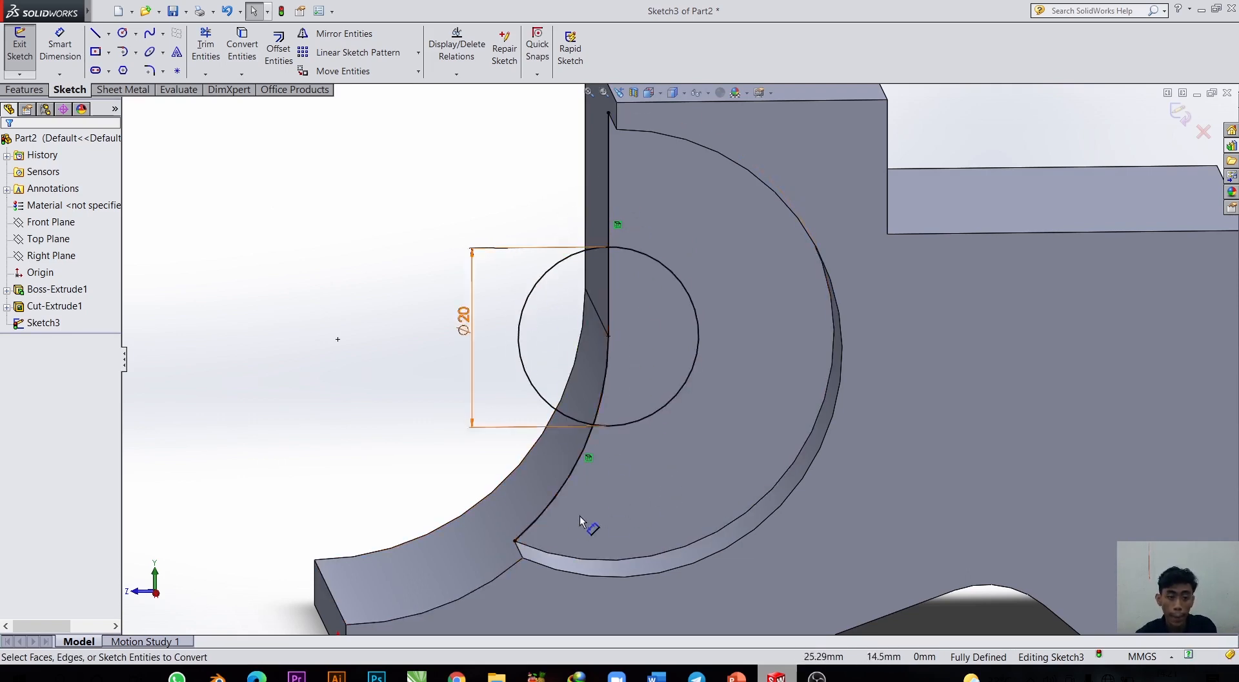
Trim to closest the circle portion outside the recessed face and the converted edge segments beyond the circle, leaving a closed half-round profile.
click(206, 45)
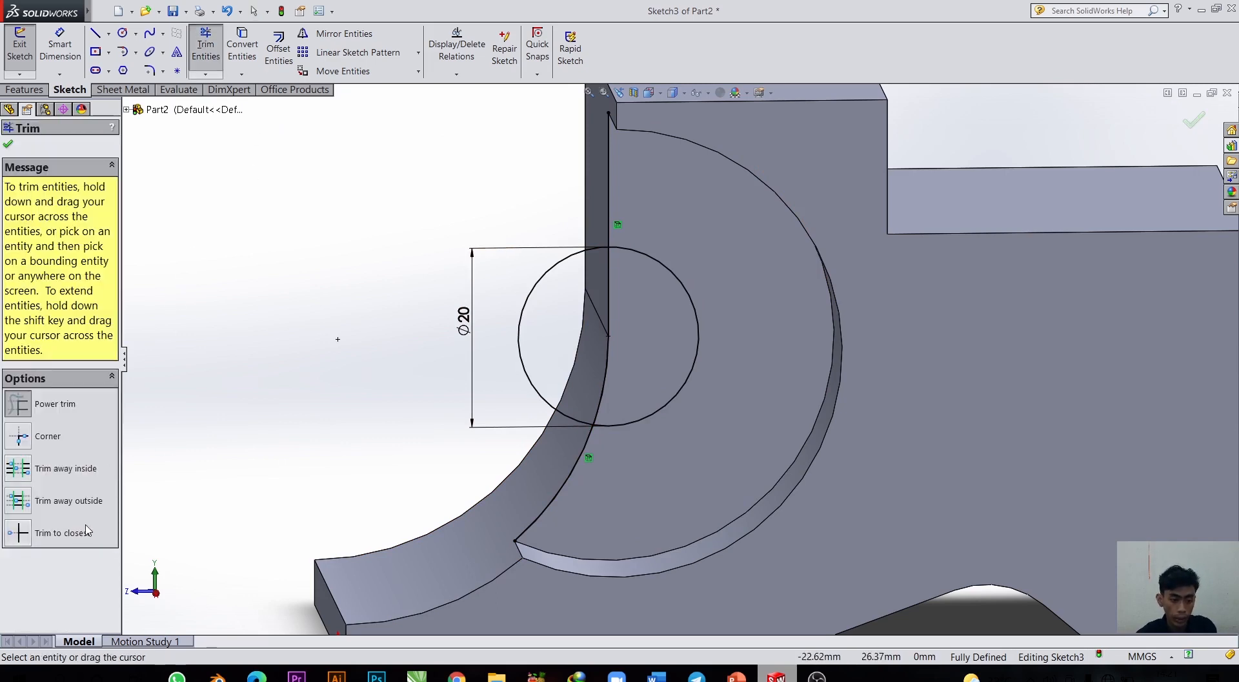
click(18, 533)
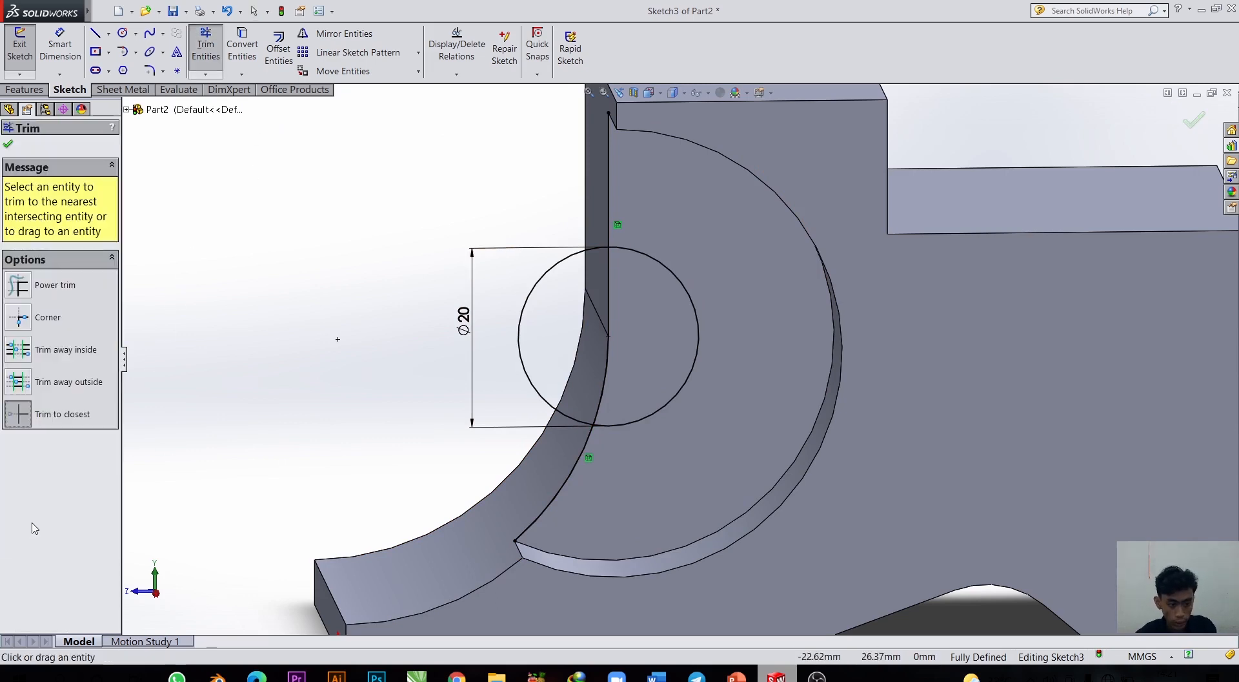
click(578, 458)
click(547, 380)
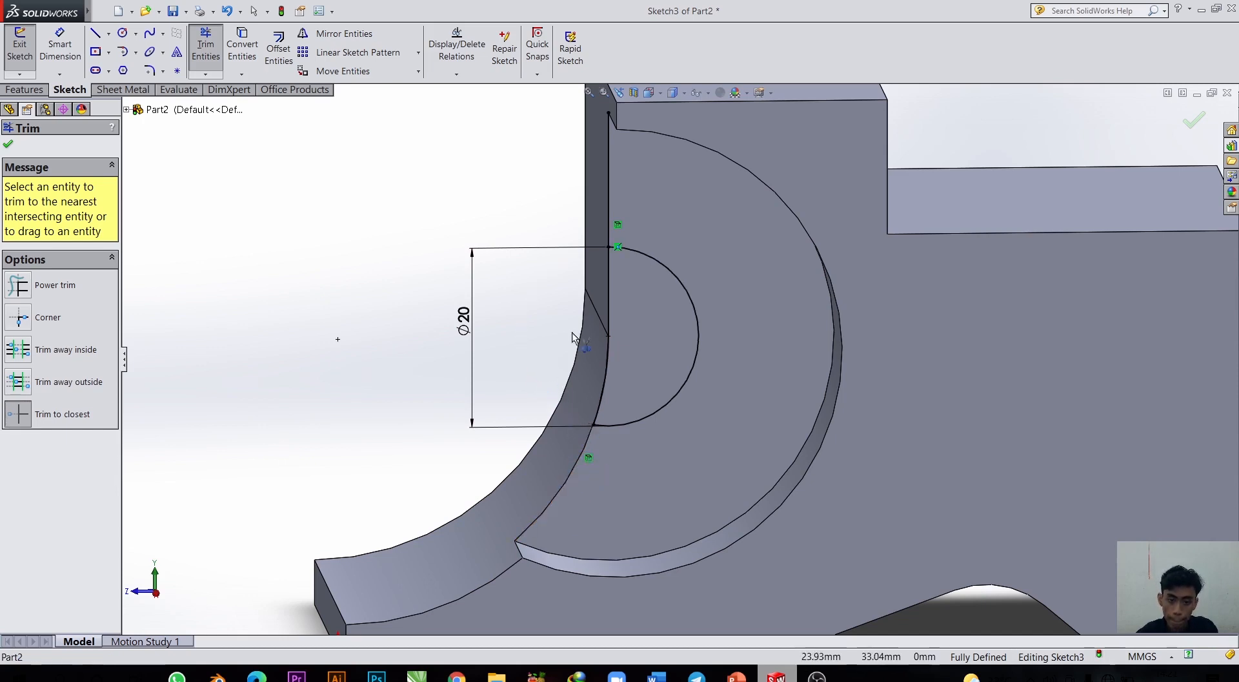
click(609, 226)
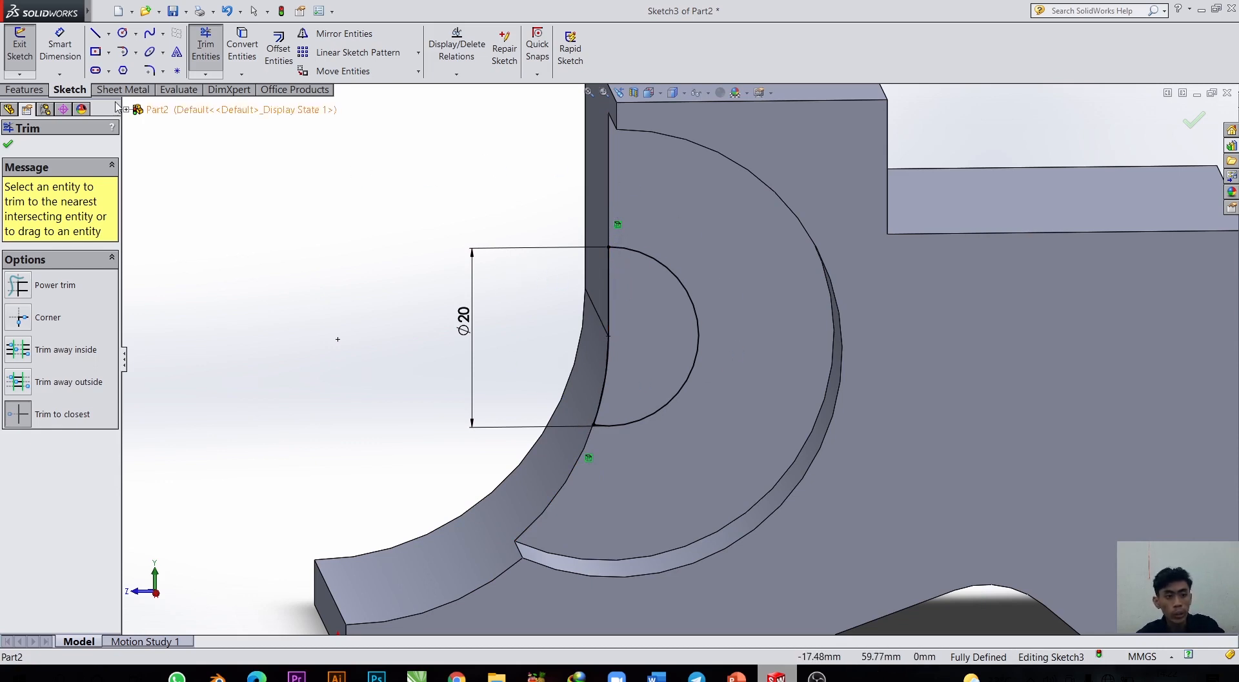
Extrude the closed half-round profile outward from the recessed face as a 5 mm blind boss.
click(26, 90)
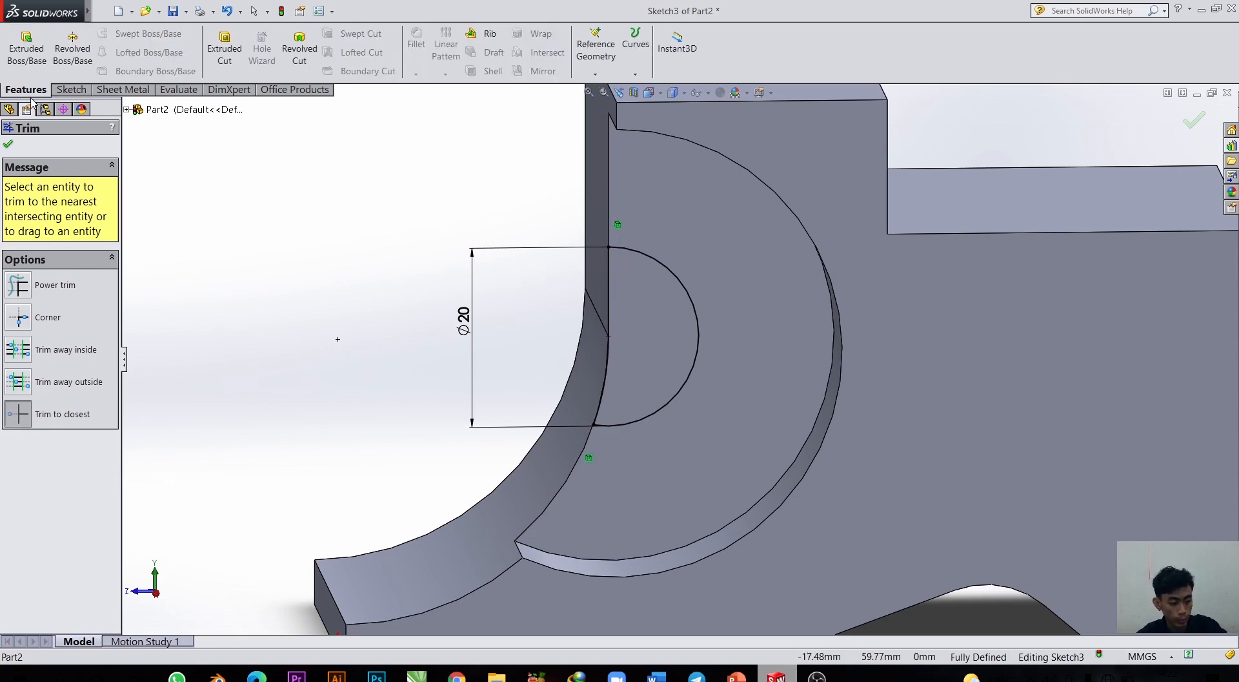
click(26, 48)
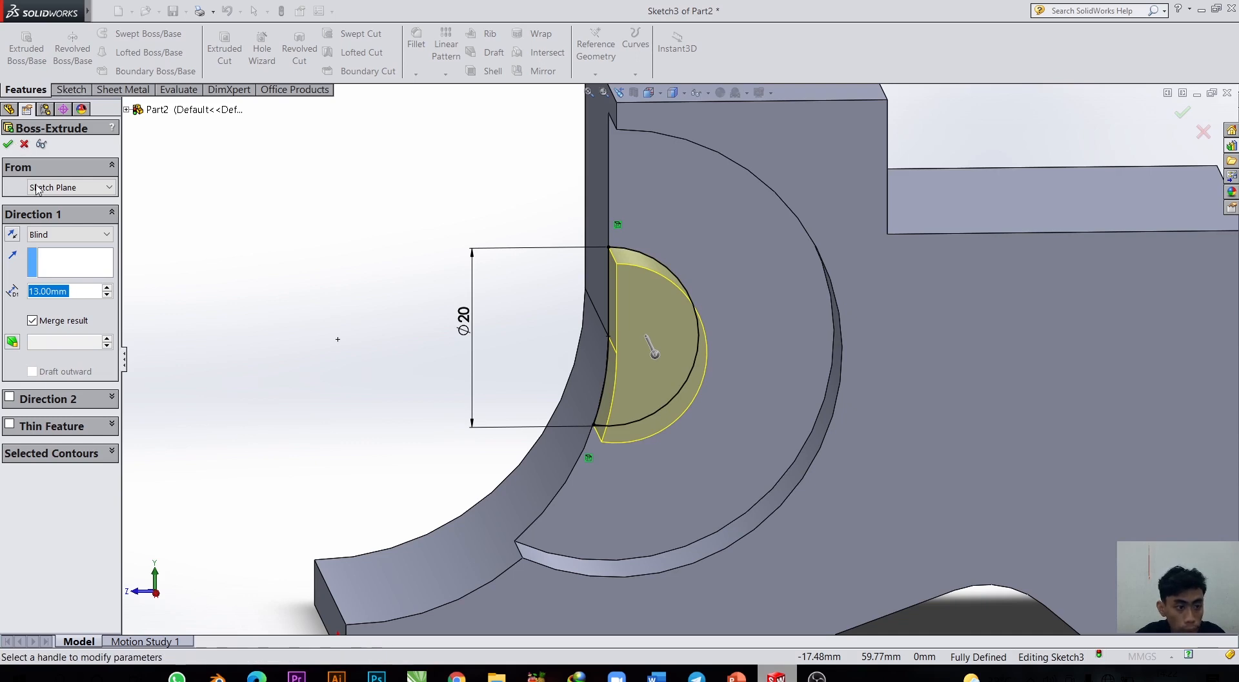
text(5)
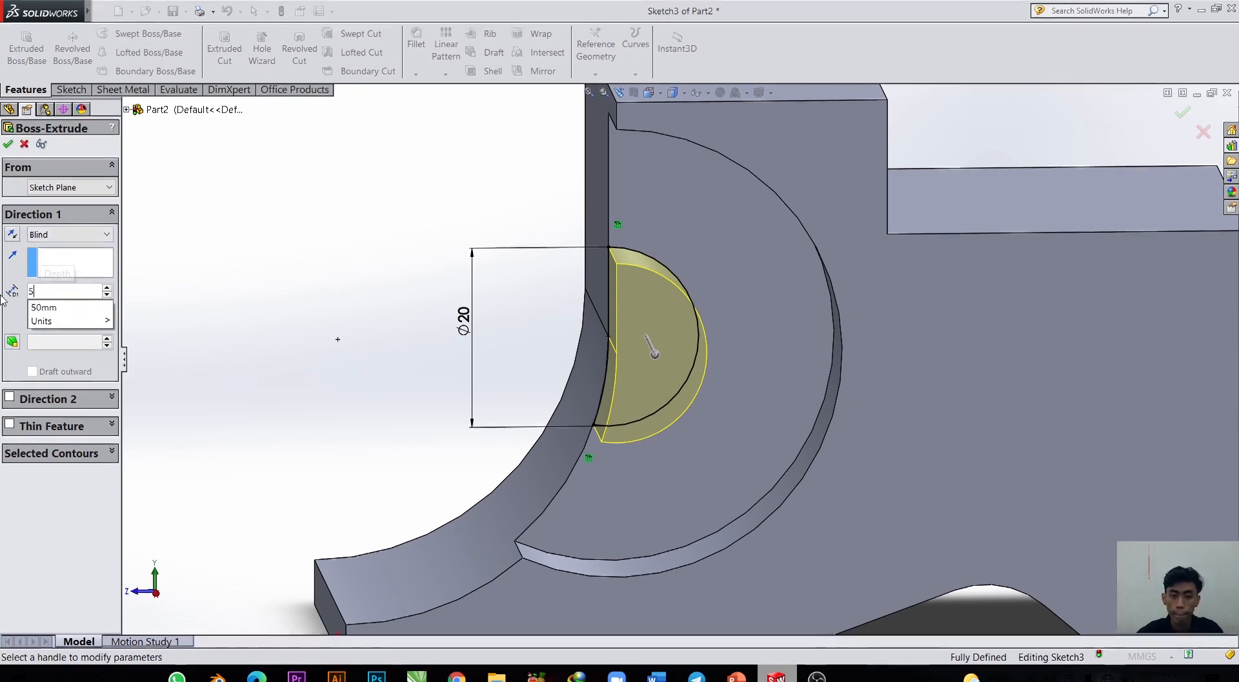
key(Return)
click(9, 145)
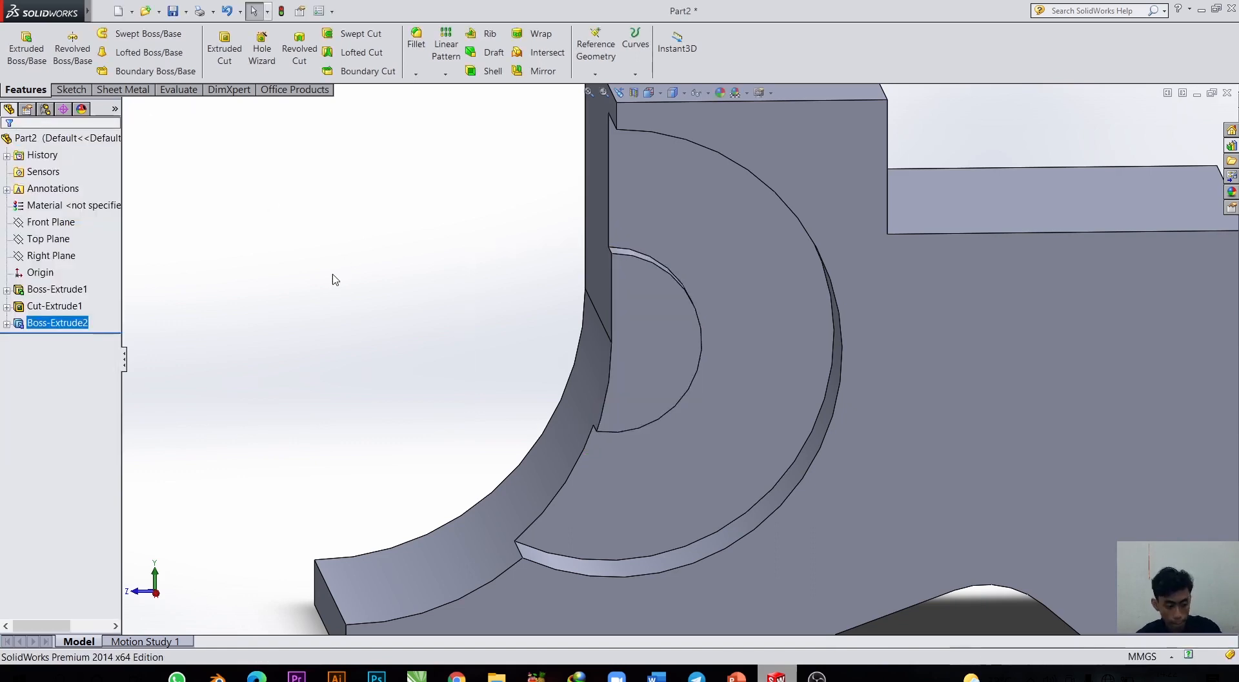
click(530, 301)
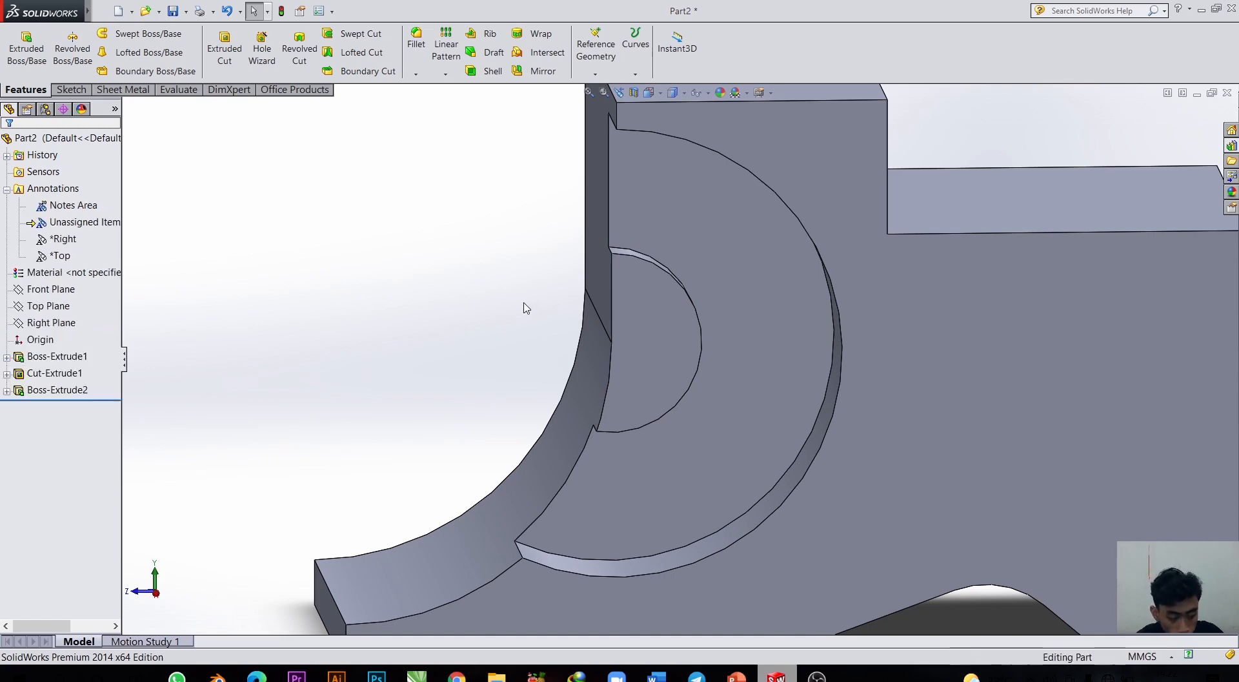
On the half-round boss's flat face, sketch a circle about 9.9 mm in diameter, centred where its straight edge meets the concave arc edge.
click(71, 89)
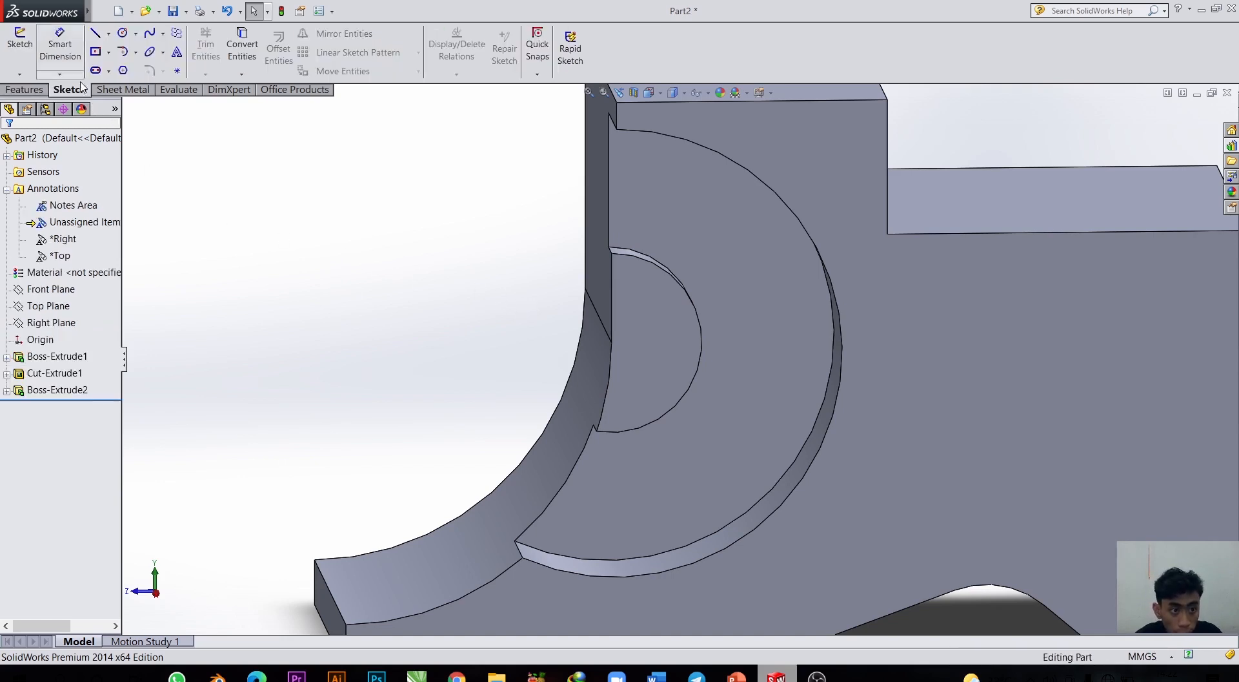
click(652, 323)
key(space)
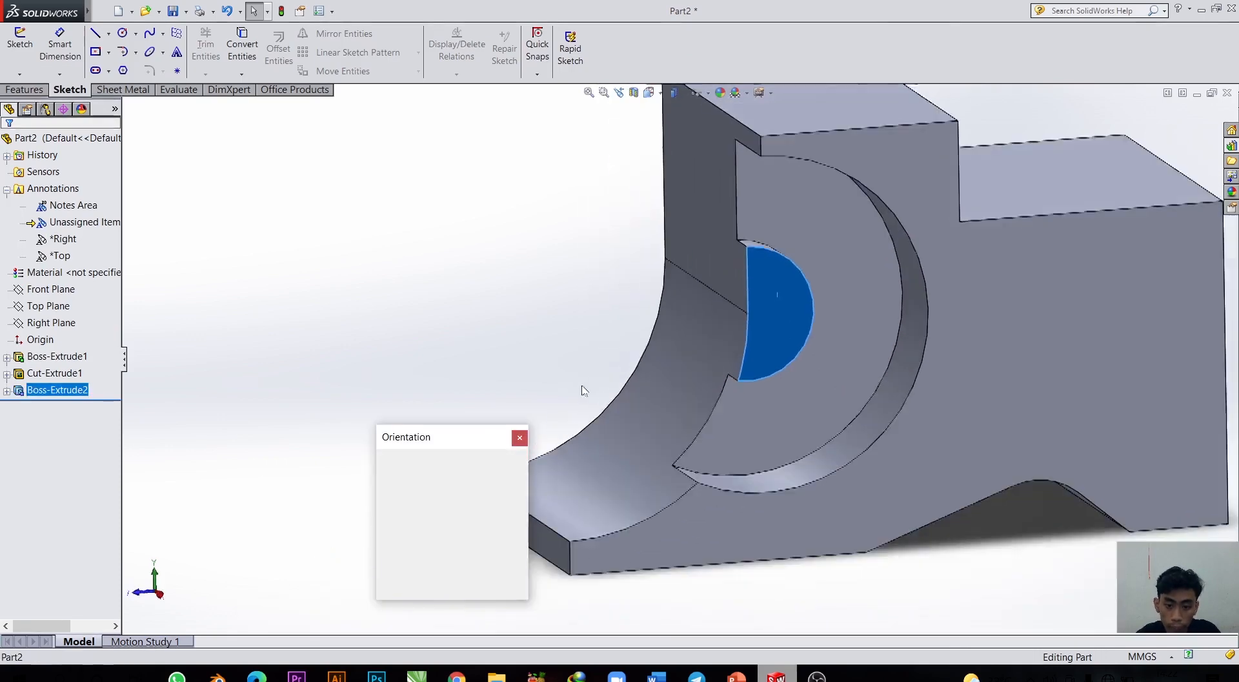
click(521, 508)
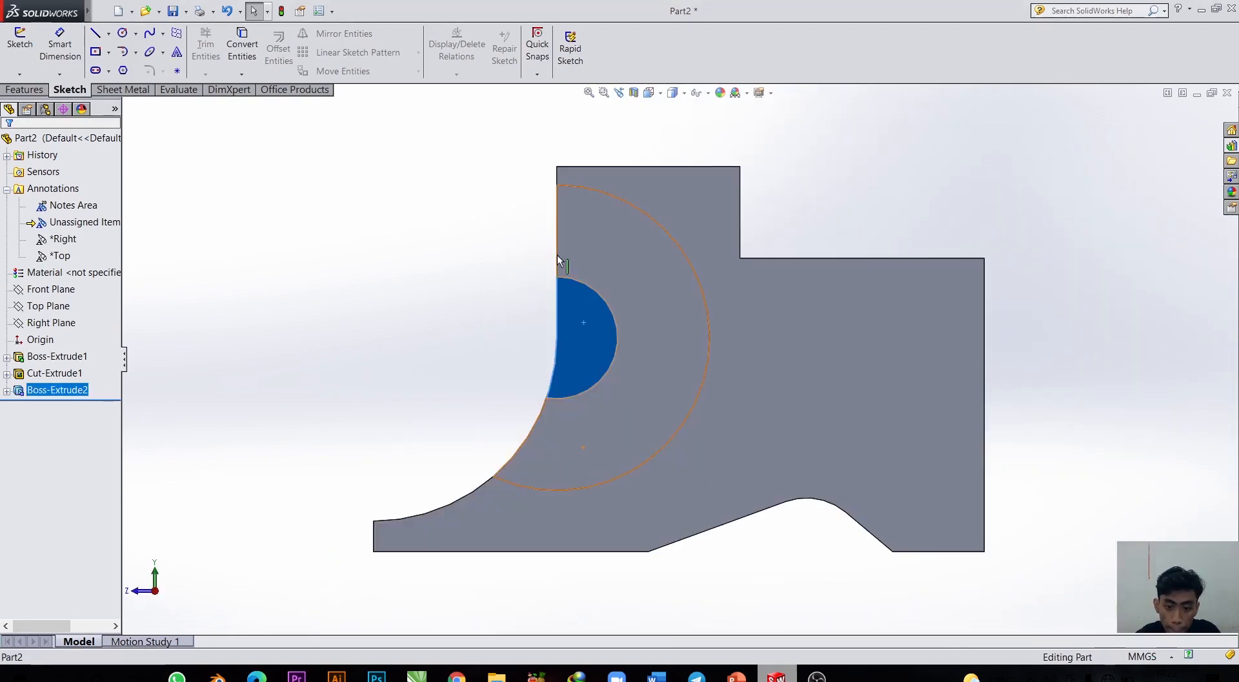
click(28, 43)
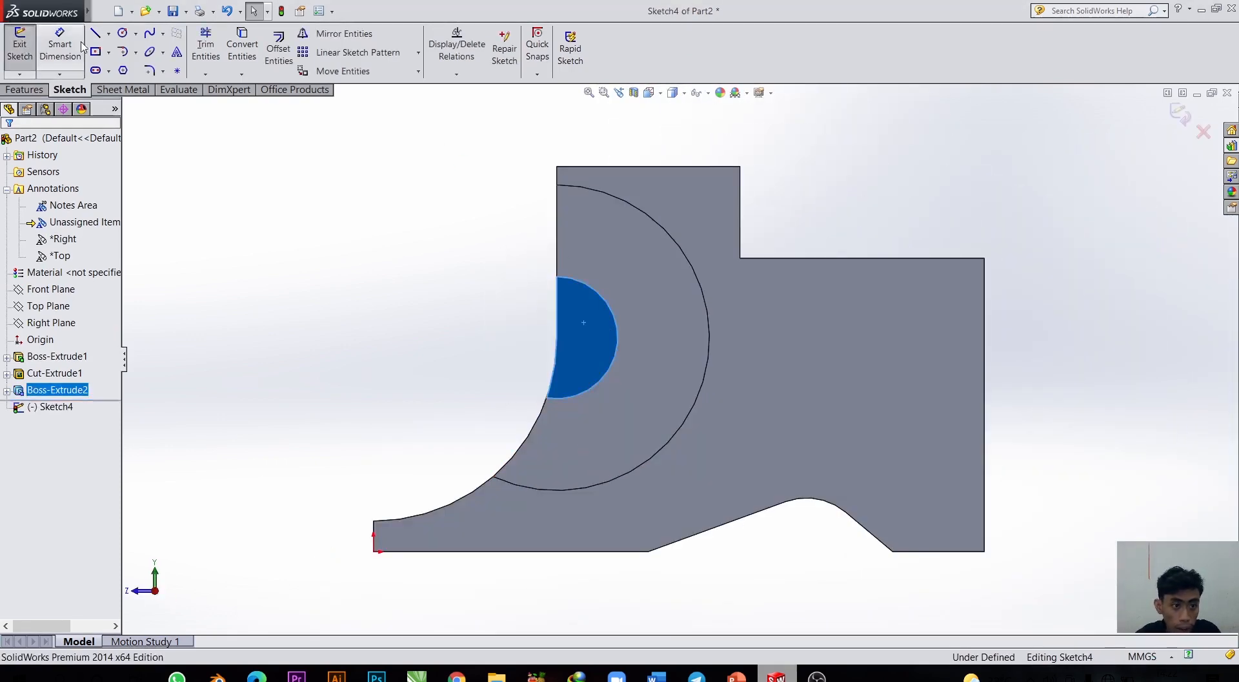
click(122, 33)
scroll(584, 332, down, 5)
scroll(578, 355, down, 1)
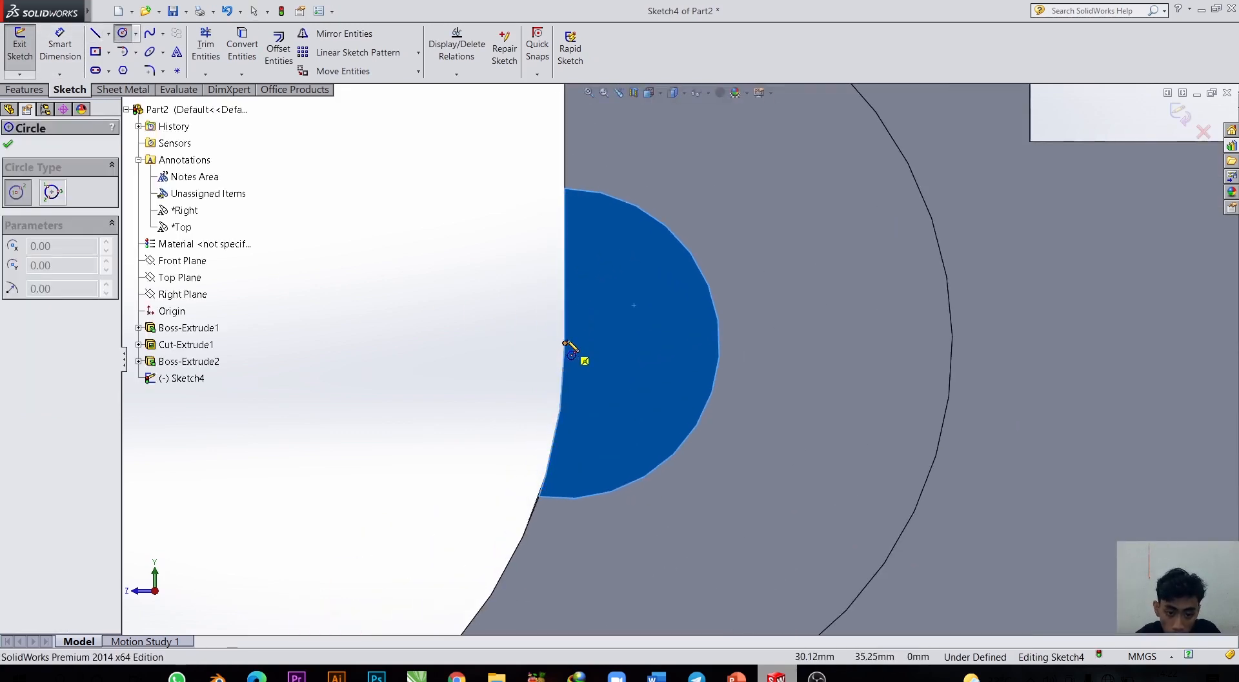
click(565, 343)
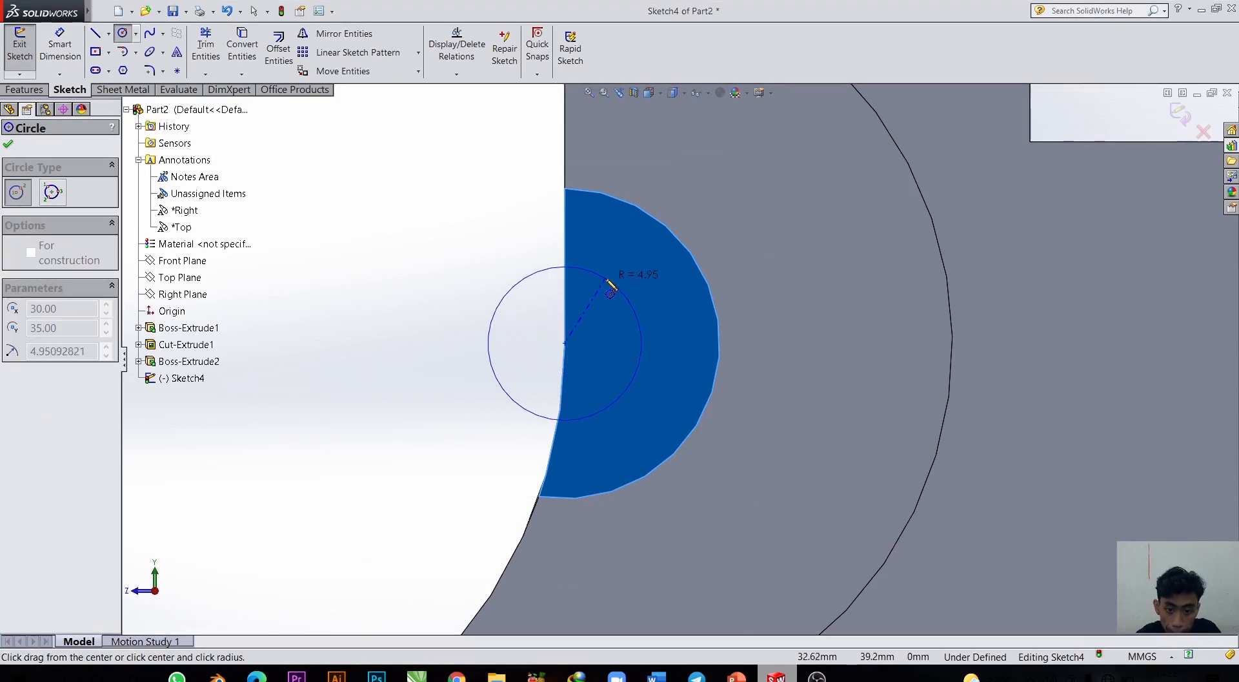
click(614, 280)
Dimension the new circle's diameter as 10 mm and end dimensioning.
click(73, 43)
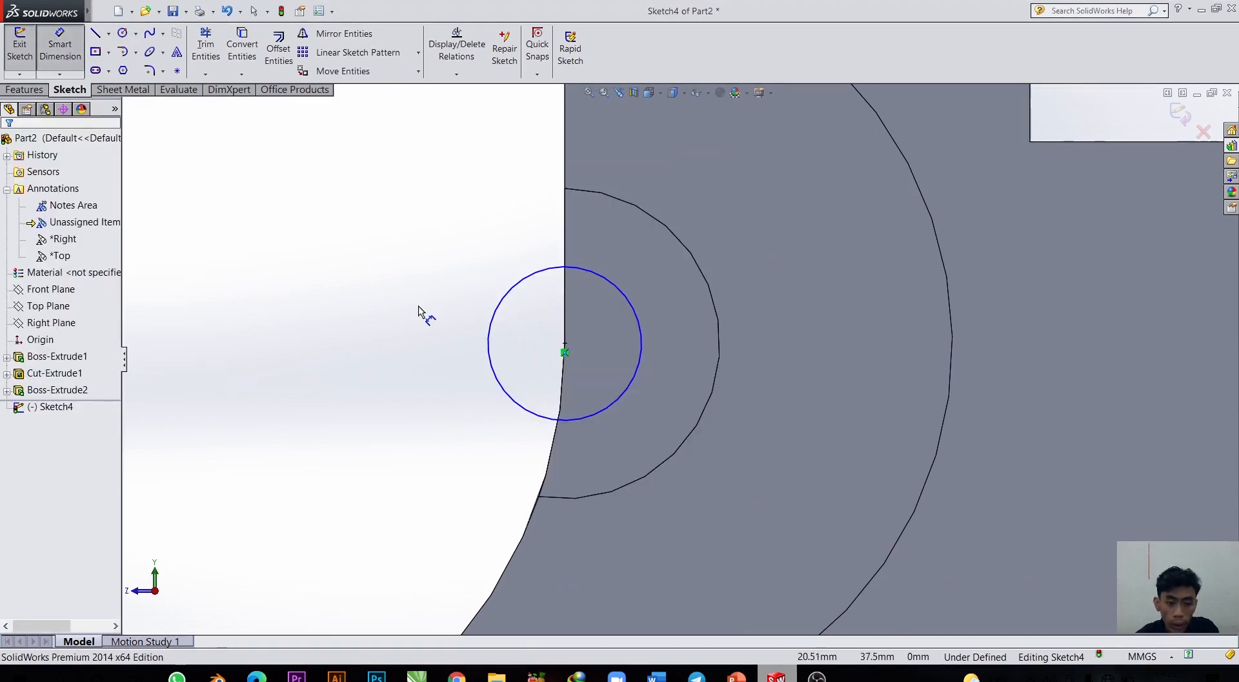
click(491, 342)
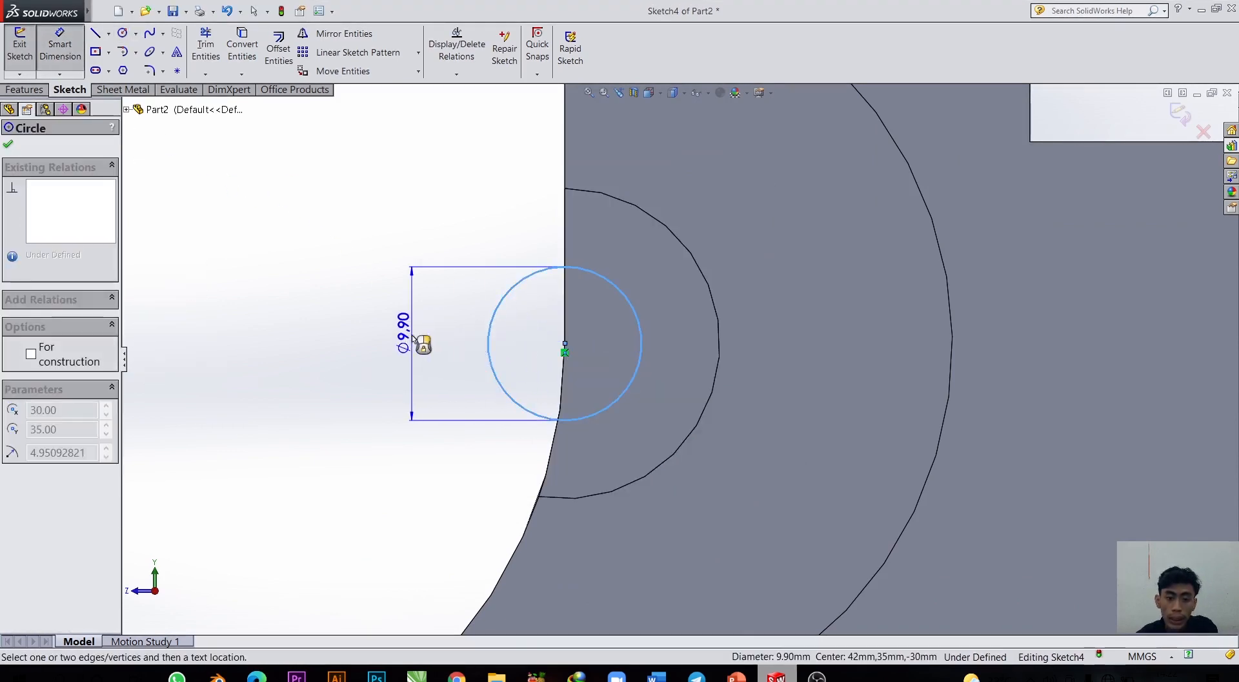
click(412, 336)
text(10)
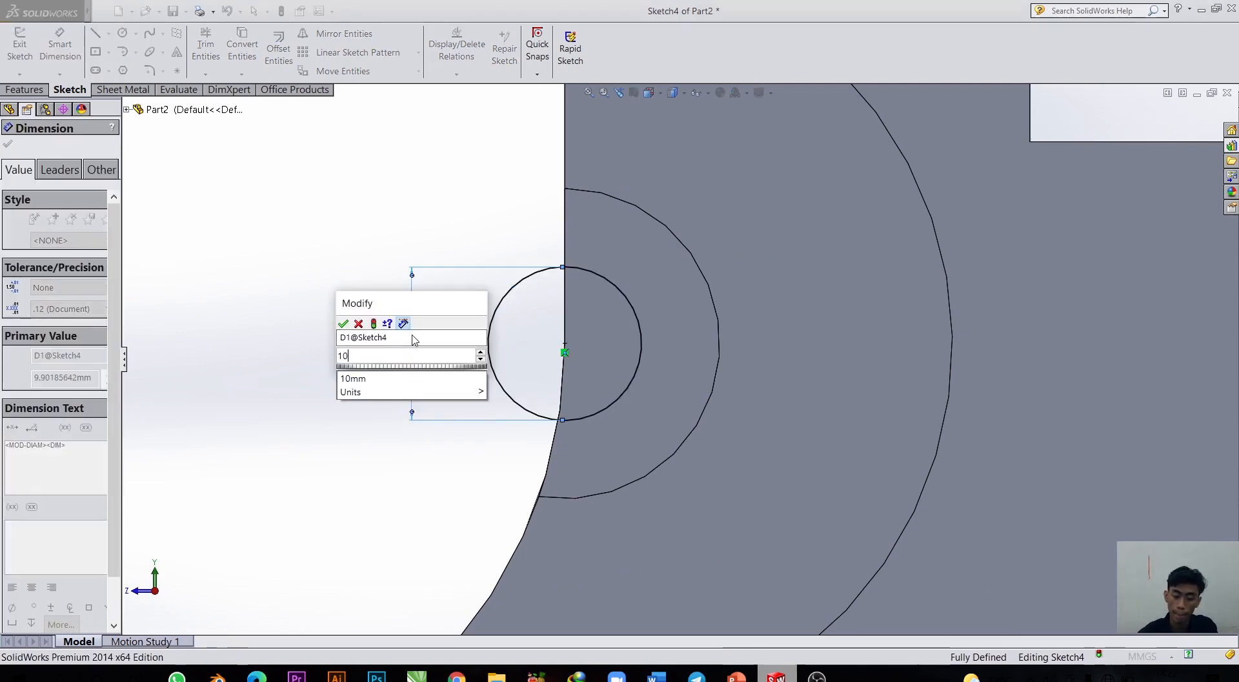
key(Return)
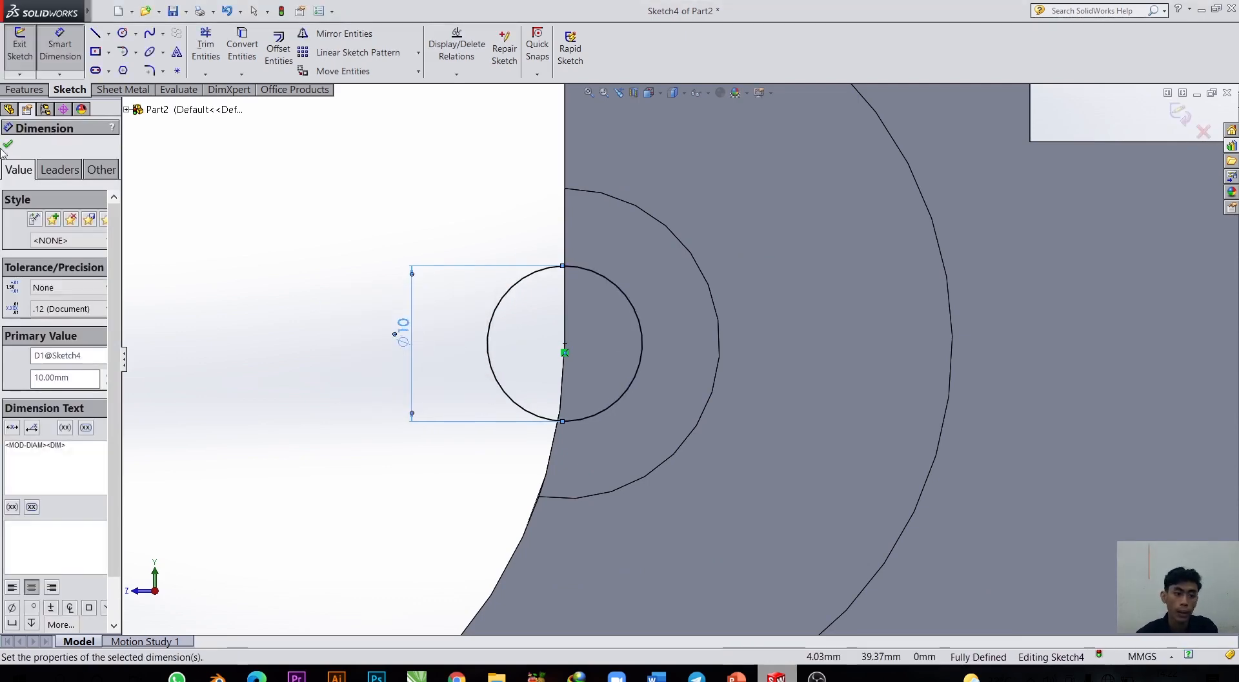
click(9, 144)
Extrude the 10 mm circle outward as an 8 mm blind boss.
click(26, 89)
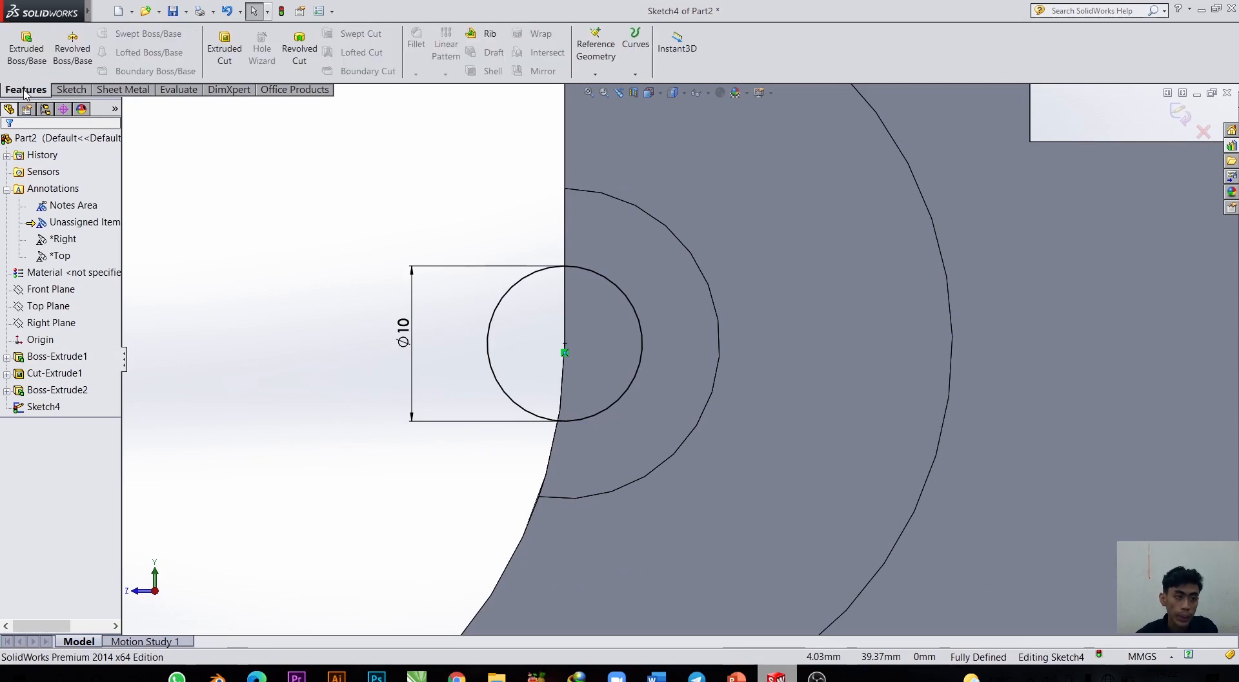
click(27, 58)
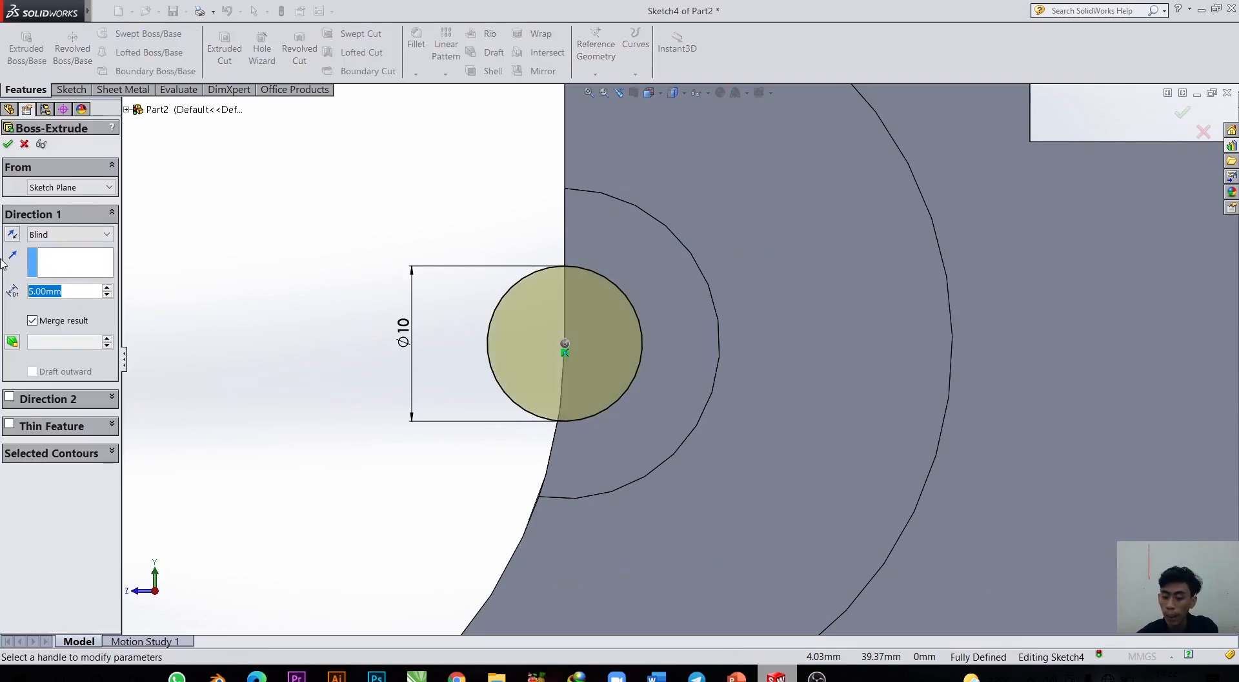
text(8)
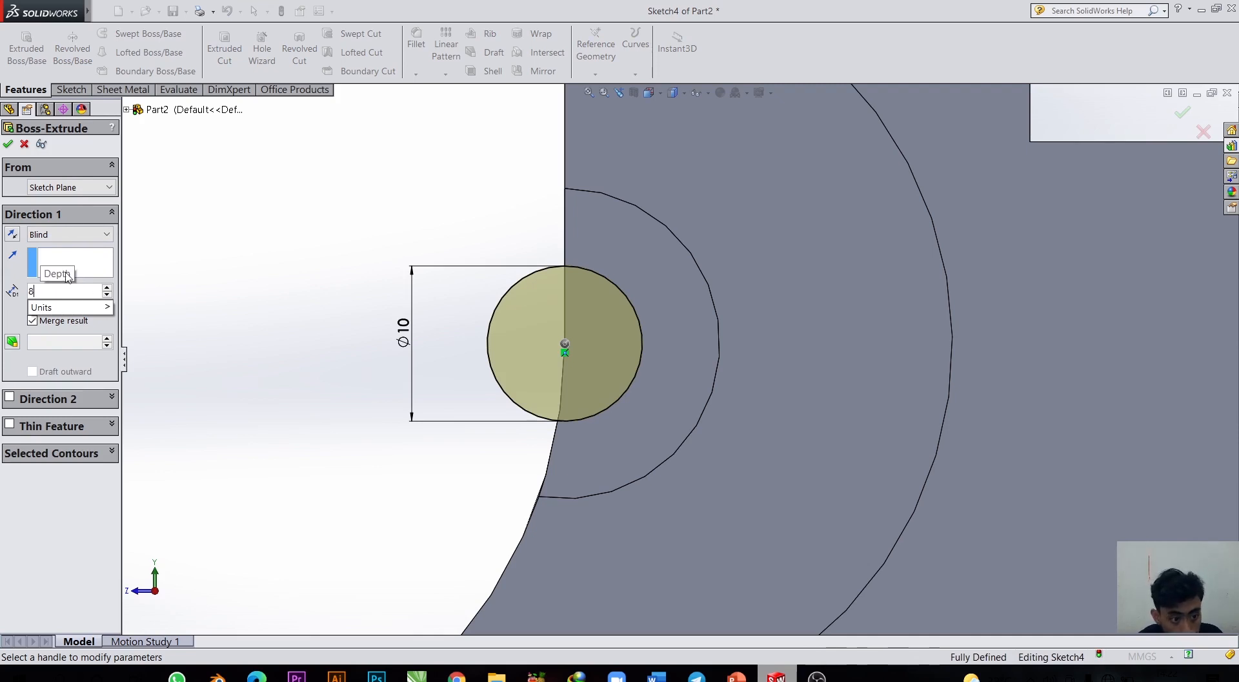
click(9, 145)
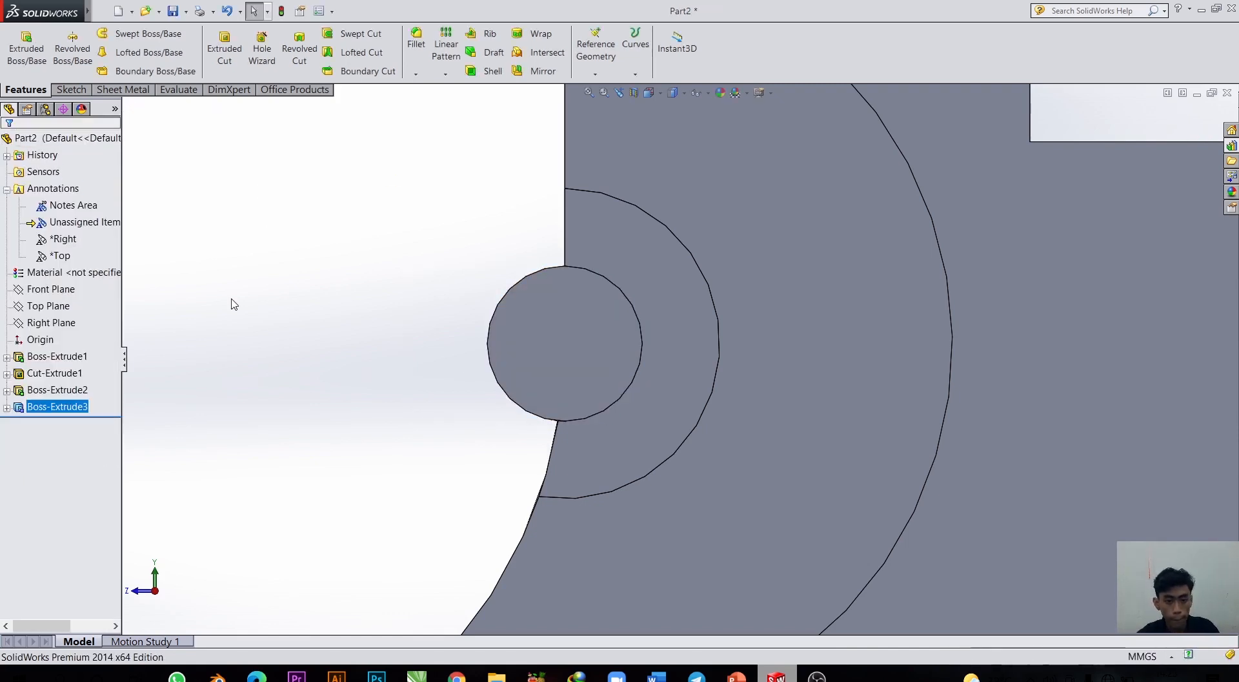
Examine the round pin, the recess and the part's curved lower lip from several angles.
middle_drag(377, 332, 540, 372)
scroll(448, 408, down, 5)
scroll(452, 413, up, 10)
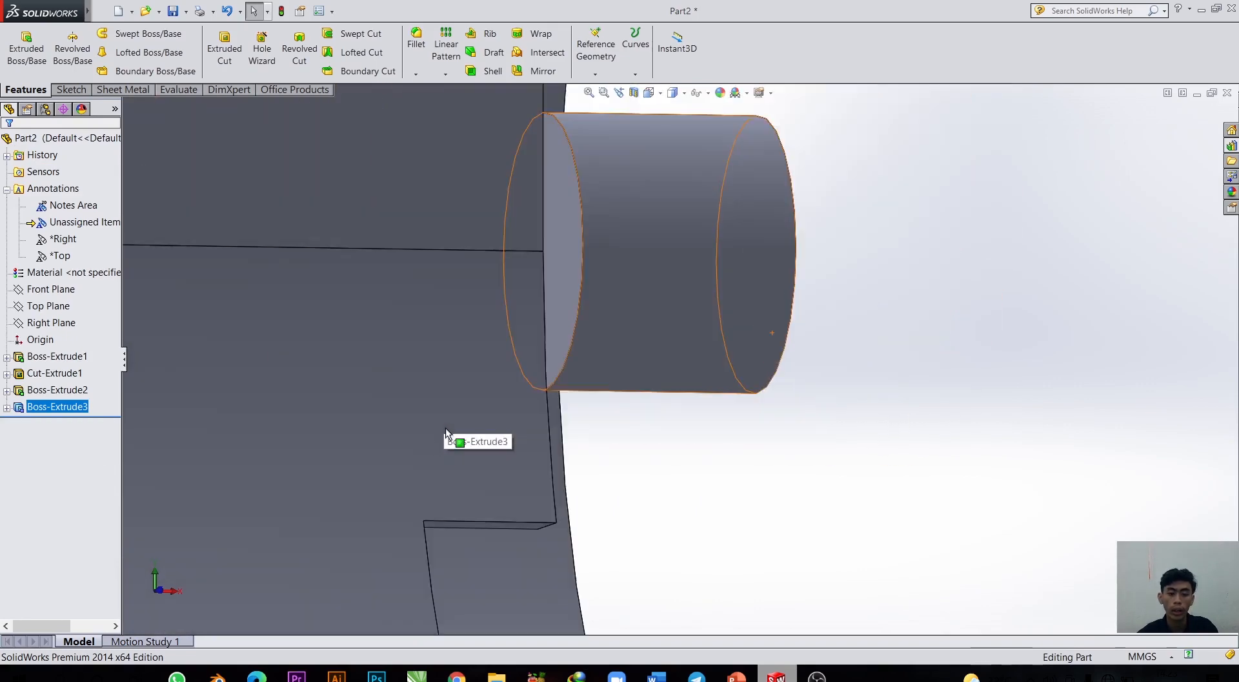
middle_drag(741, 310, 626, 370)
scroll(516, 439, up, 4)
middle_drag(800, 235, 792, 260)
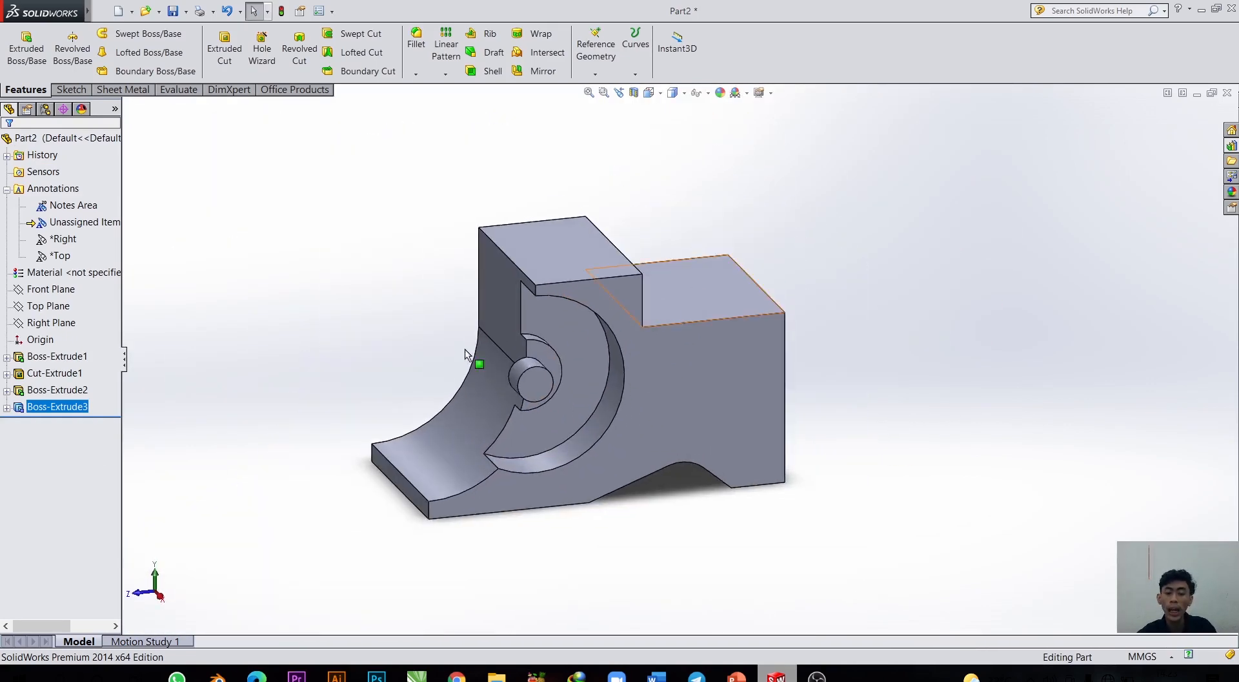
scroll(510, 481, up, 2)
scroll(595, 449, down, 8)
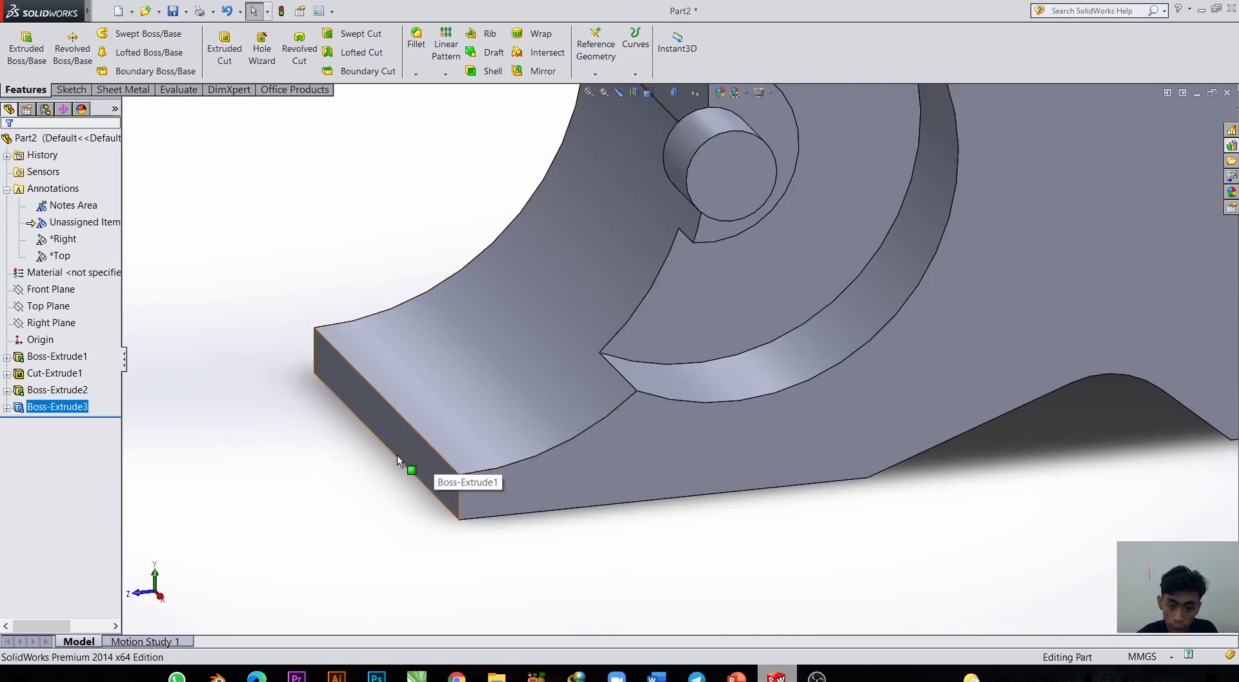
middle_drag(644, 502, 616, 496)
Start a sketch on the part's large outer side face surrounding the circular recess.
click(1064, 241)
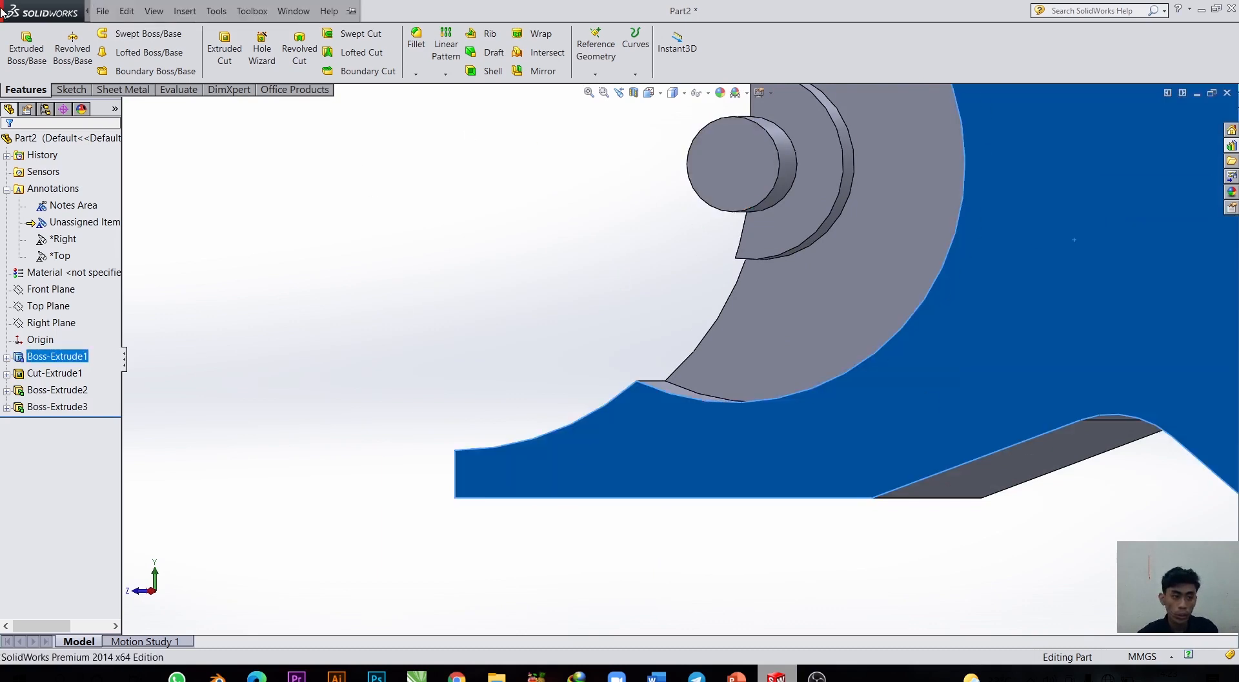
click(63, 90)
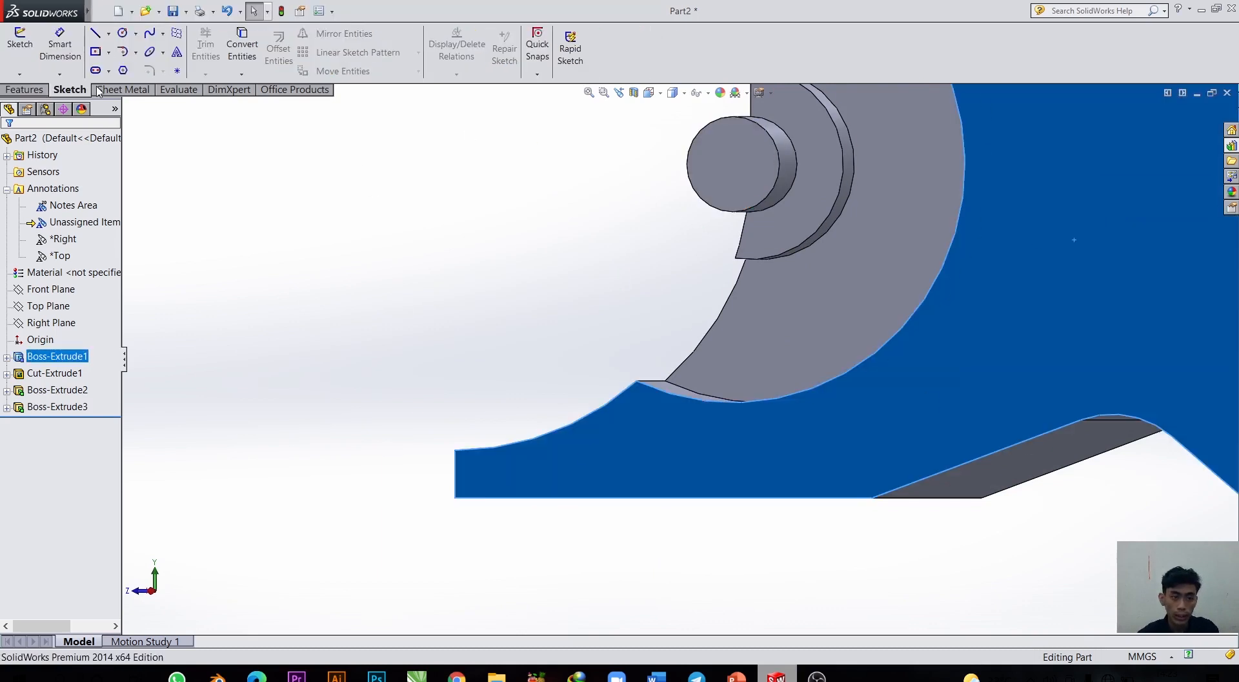
click(19, 44)
scroll(779, 422, up, 5)
middle_drag(787, 410, 643, 319)
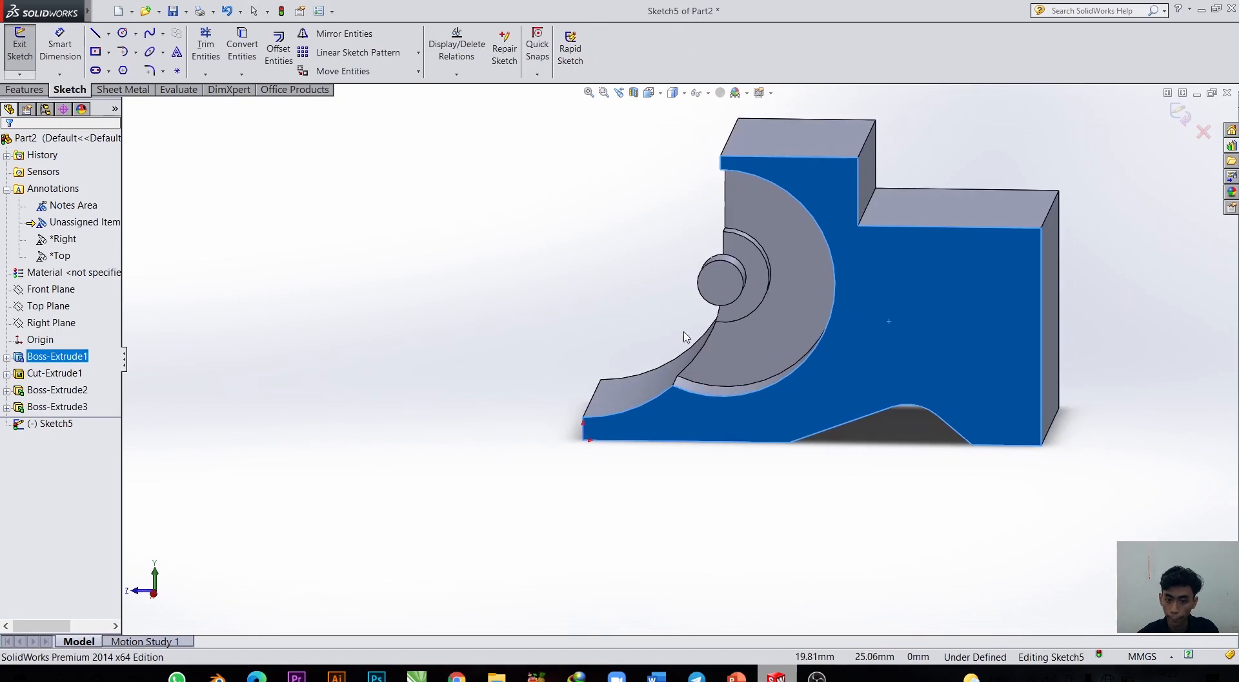
scroll(730, 461, down, 3)
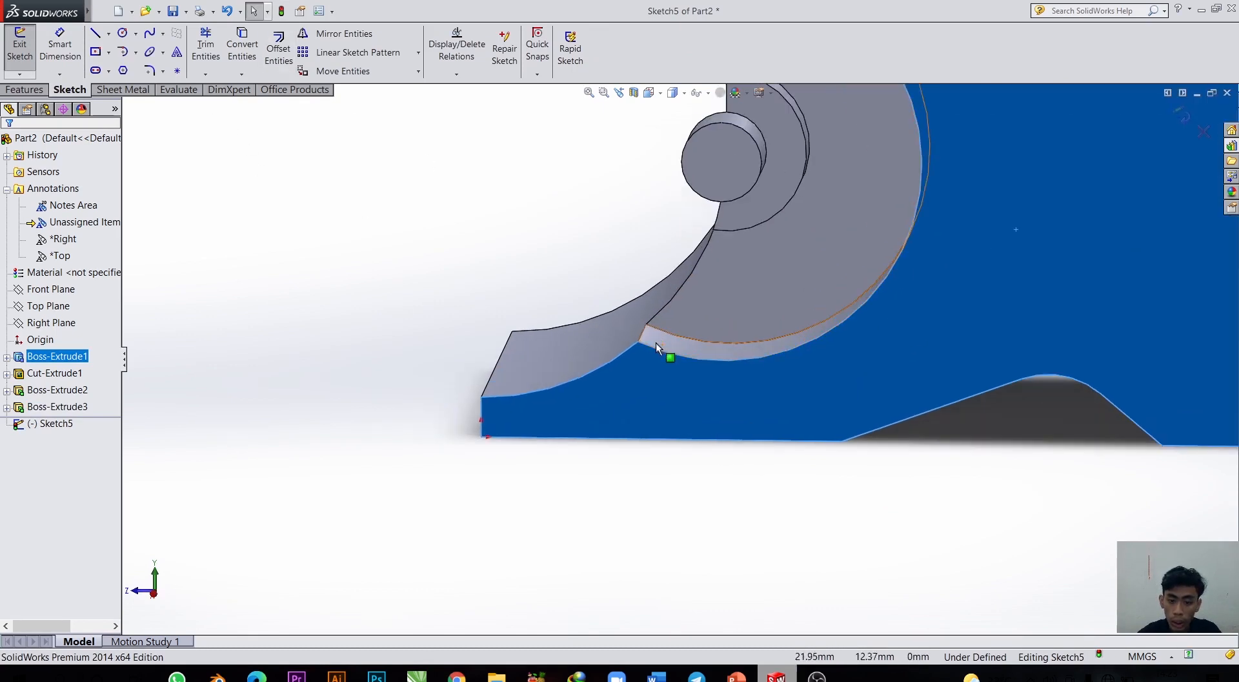
Offset the side face's lower concave arc edge by 5 mm with the direction reversed, placing the arc above the edge.
click(617, 357)
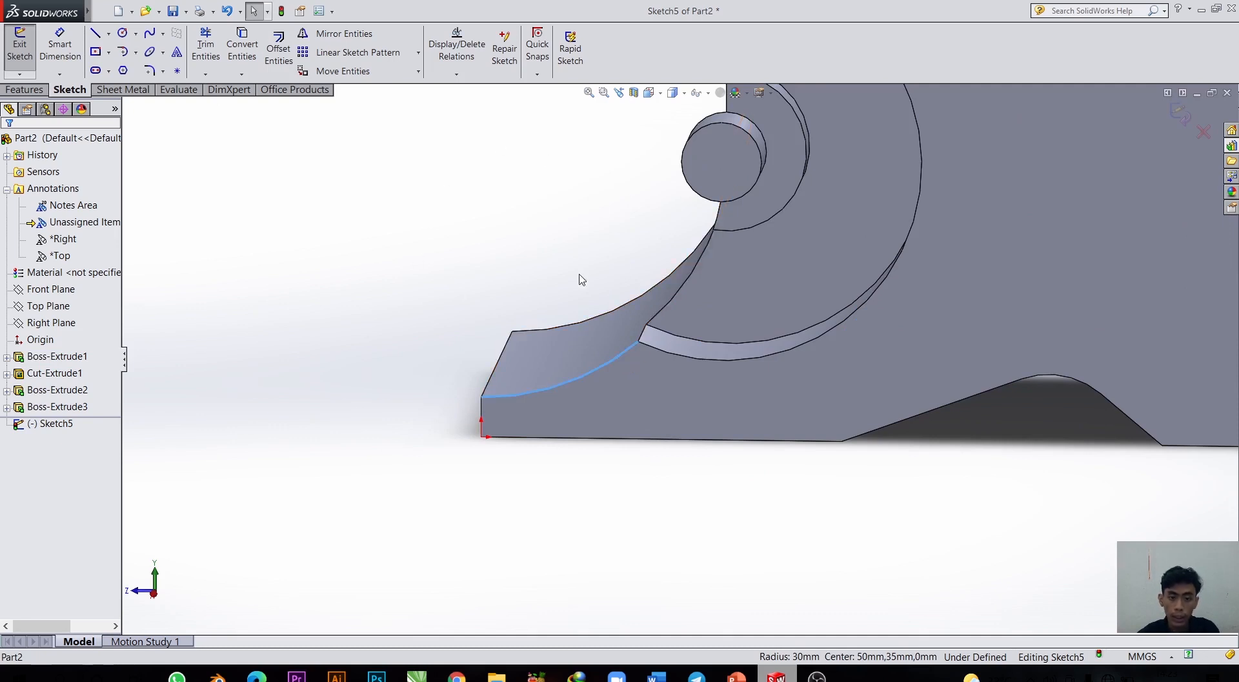
mouse_move(611, 363)
middle_down()
mouse_move(473, 296)
mouse_move(586, 396)
middle_up()
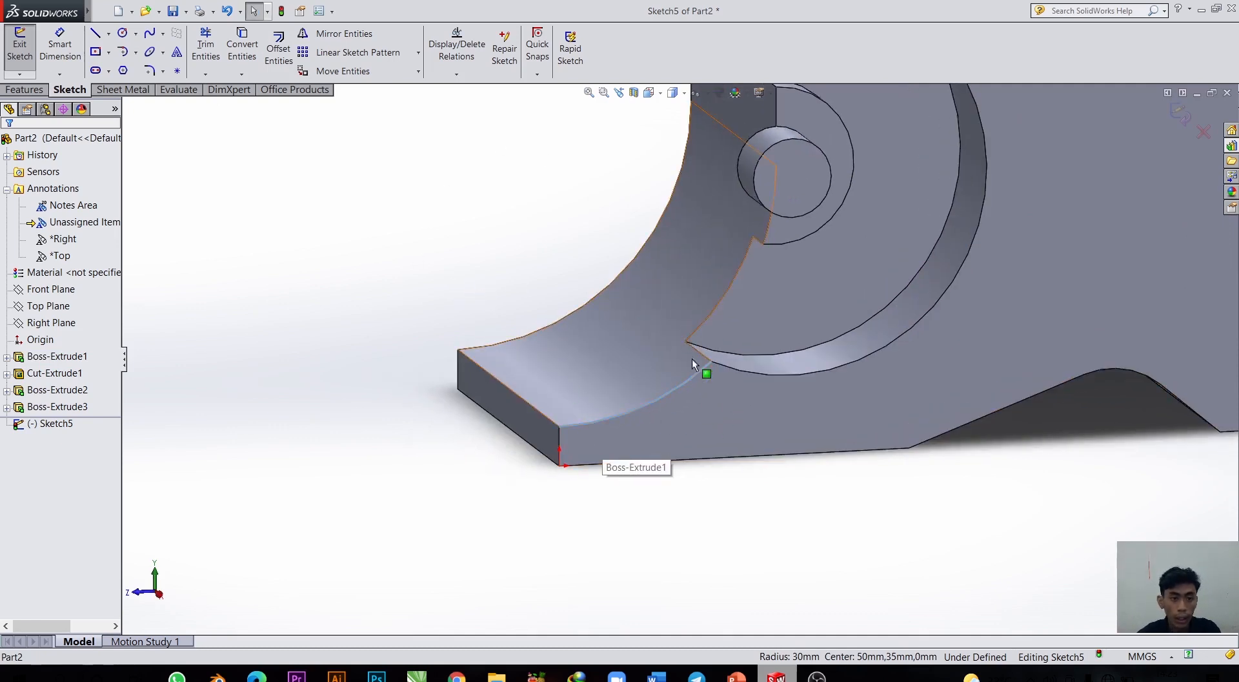
click(271, 53)
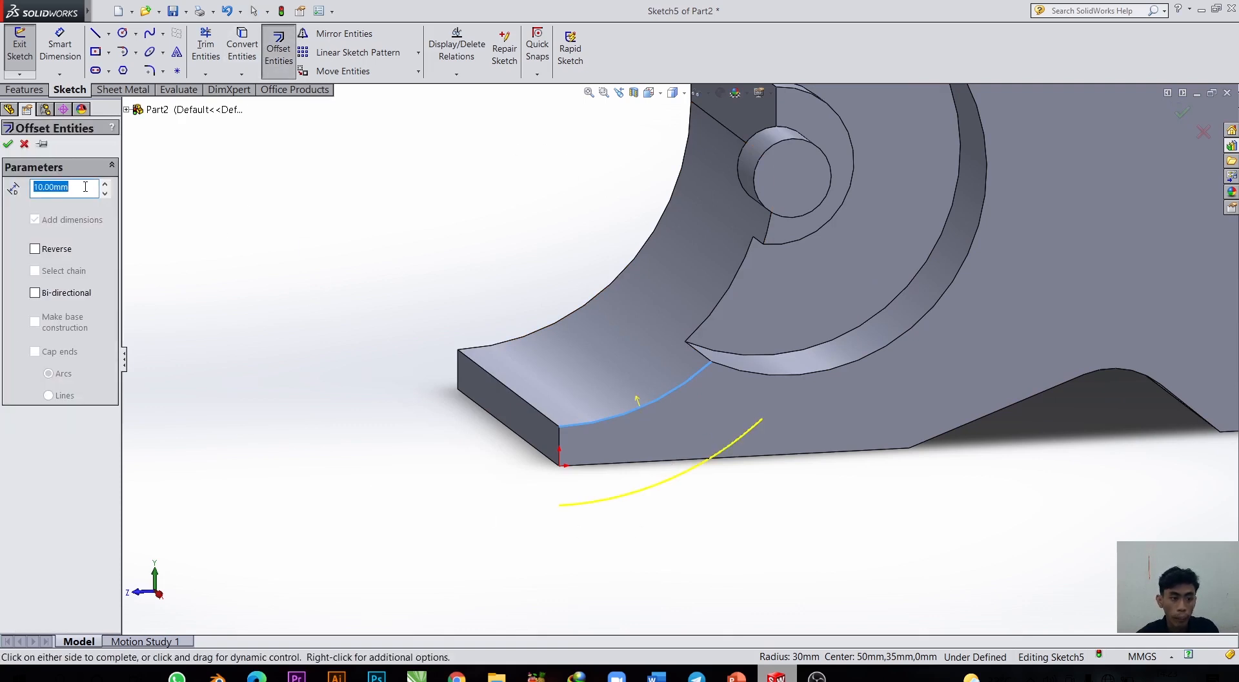
text(5)
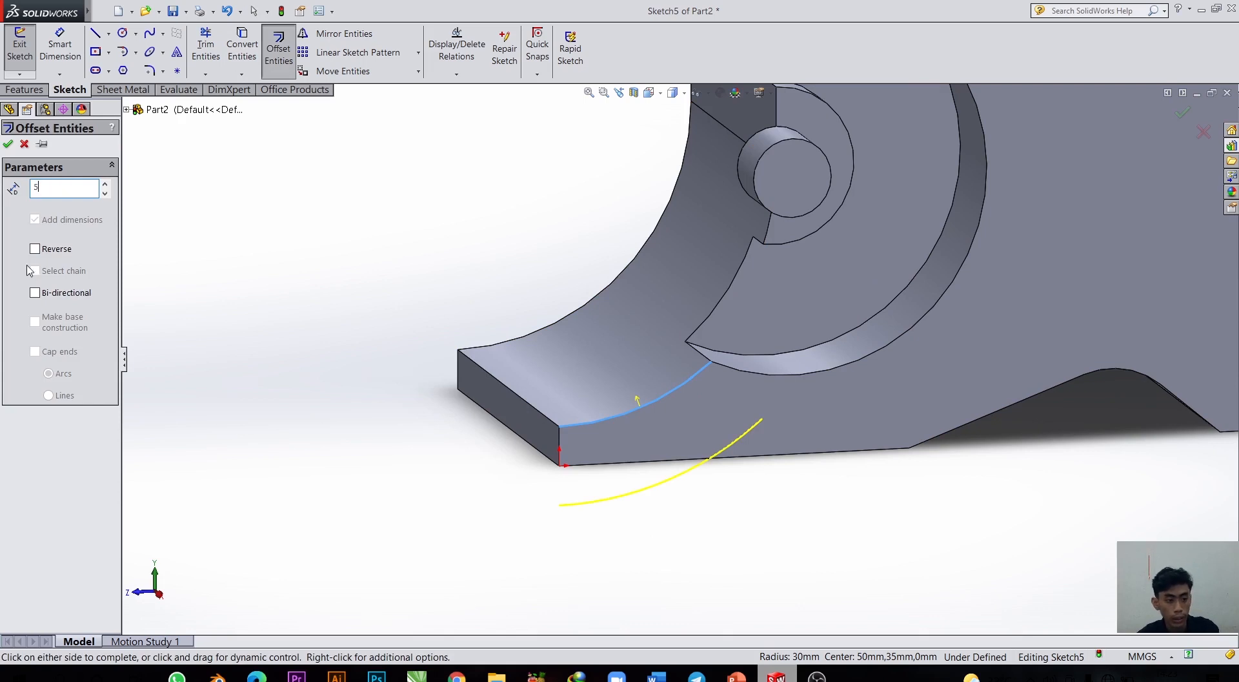
key(Return)
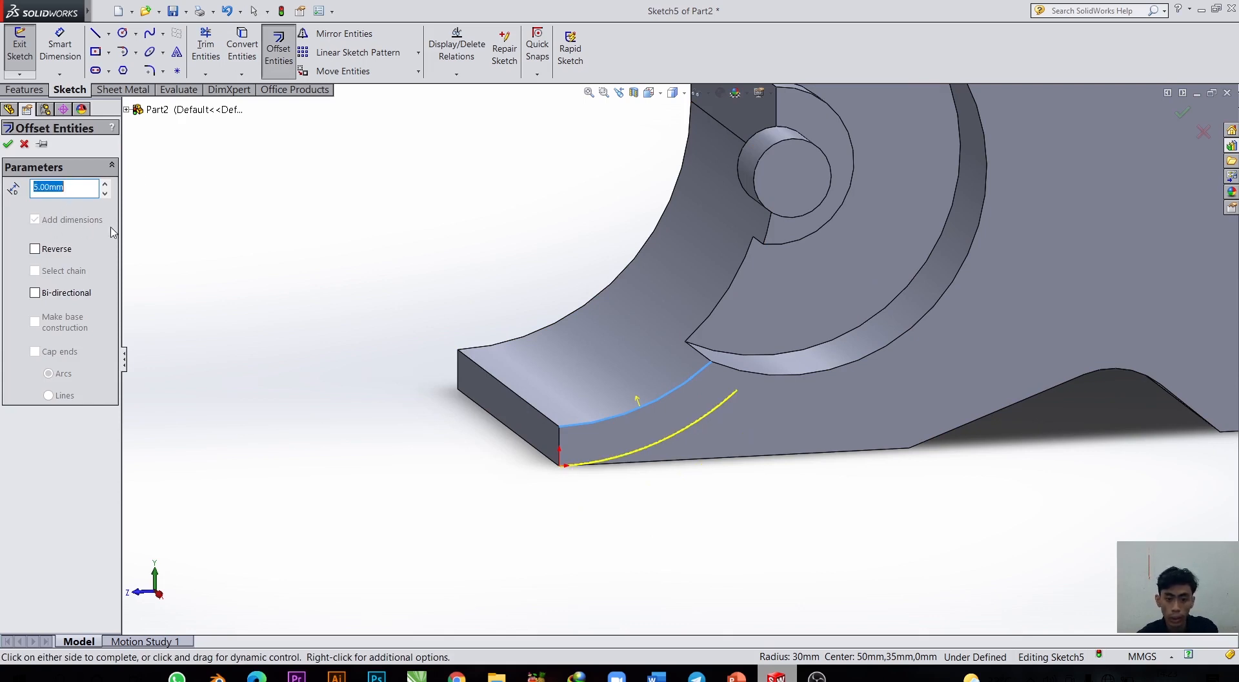
click(35, 249)
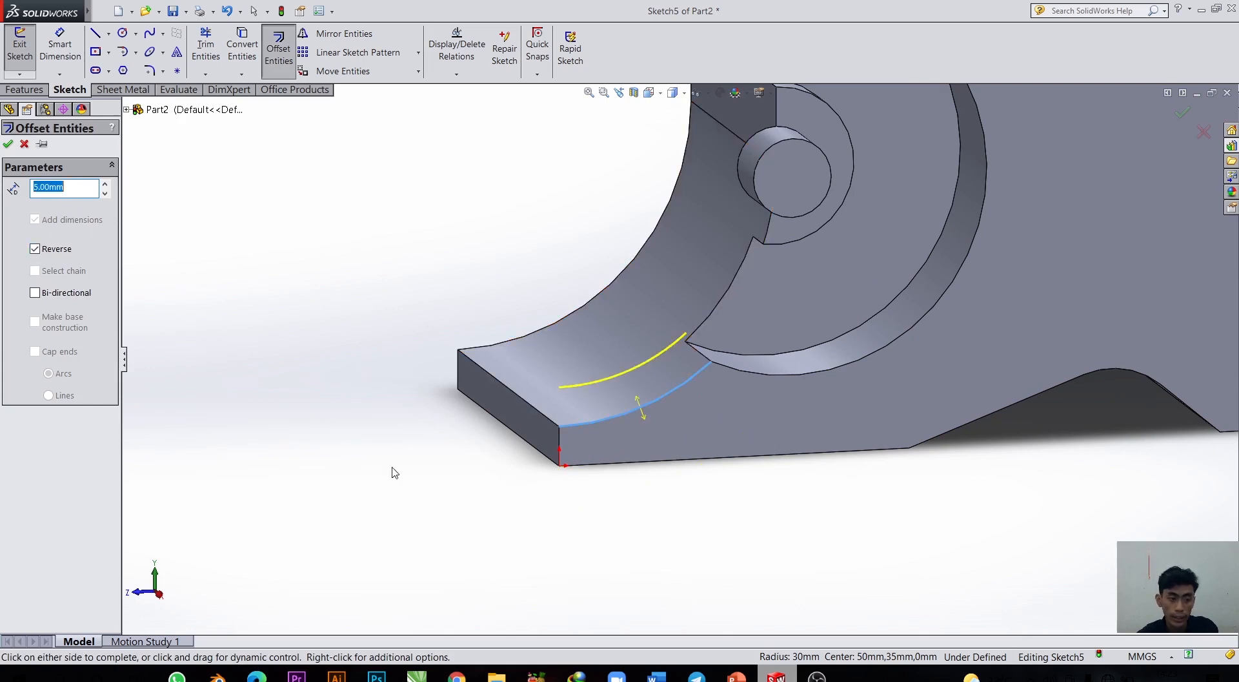
click(7, 143)
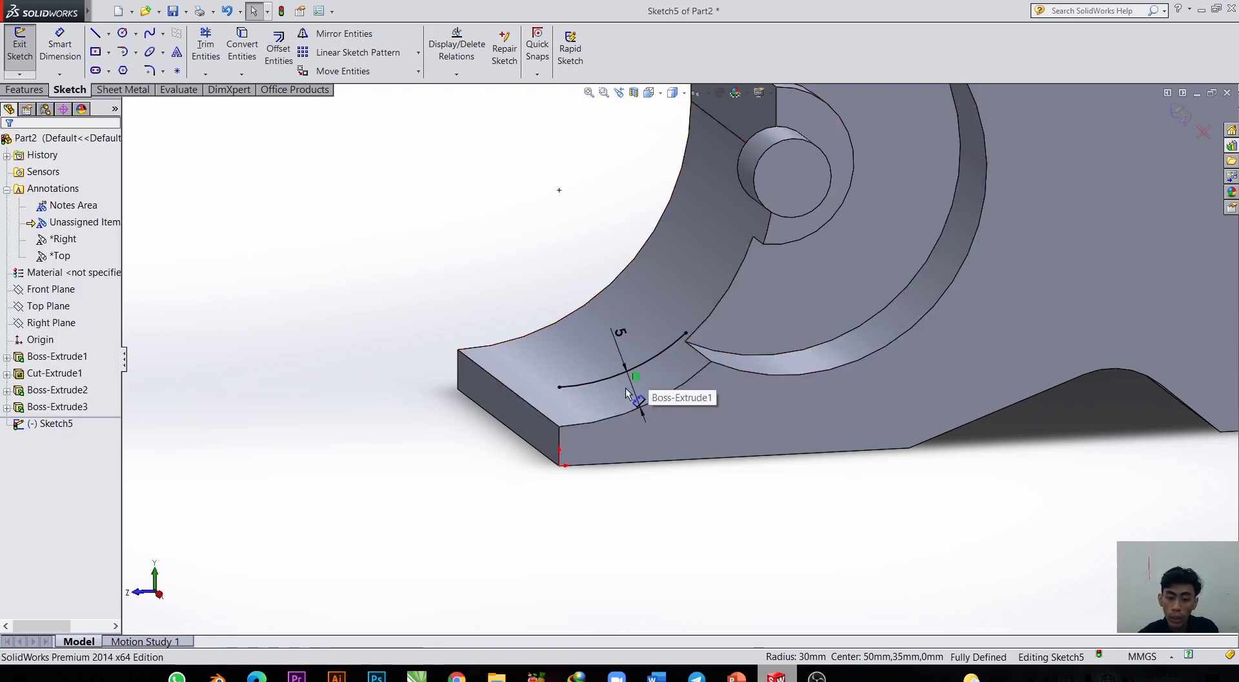
Convert the lip's short vertical end edge, the lower concave arc edge and the recess's large circular edge into sketch entities.
click(560, 450)
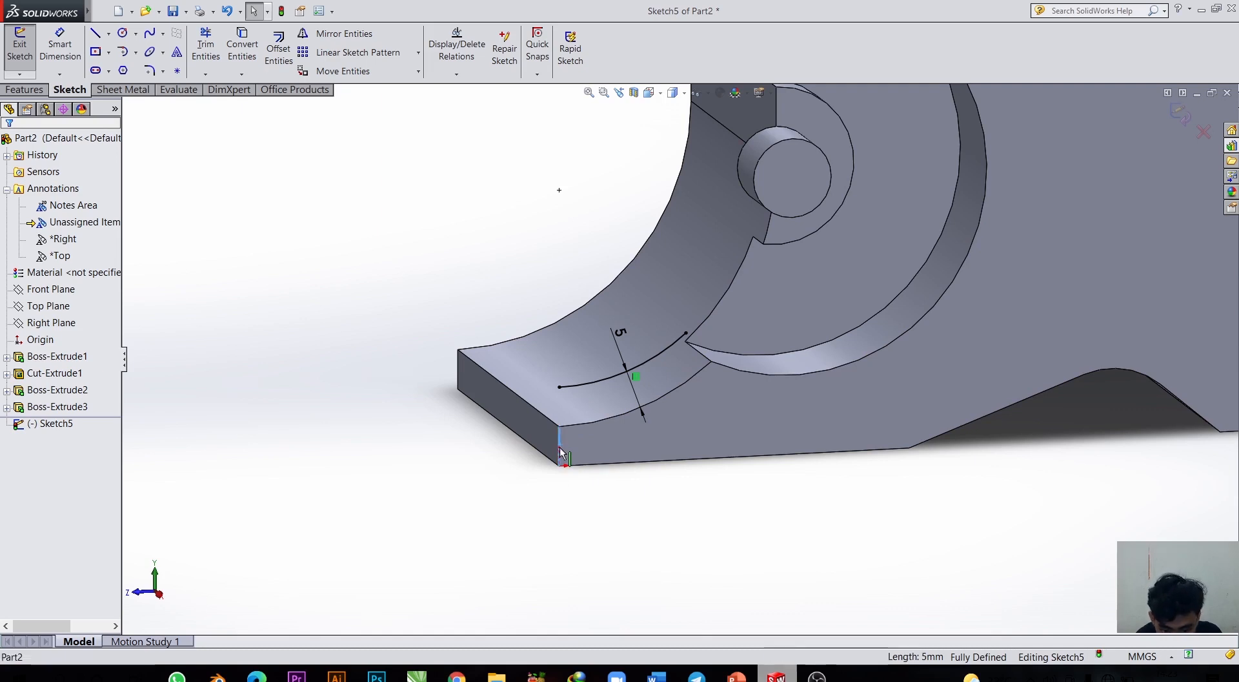
ctrl+click(607, 424)
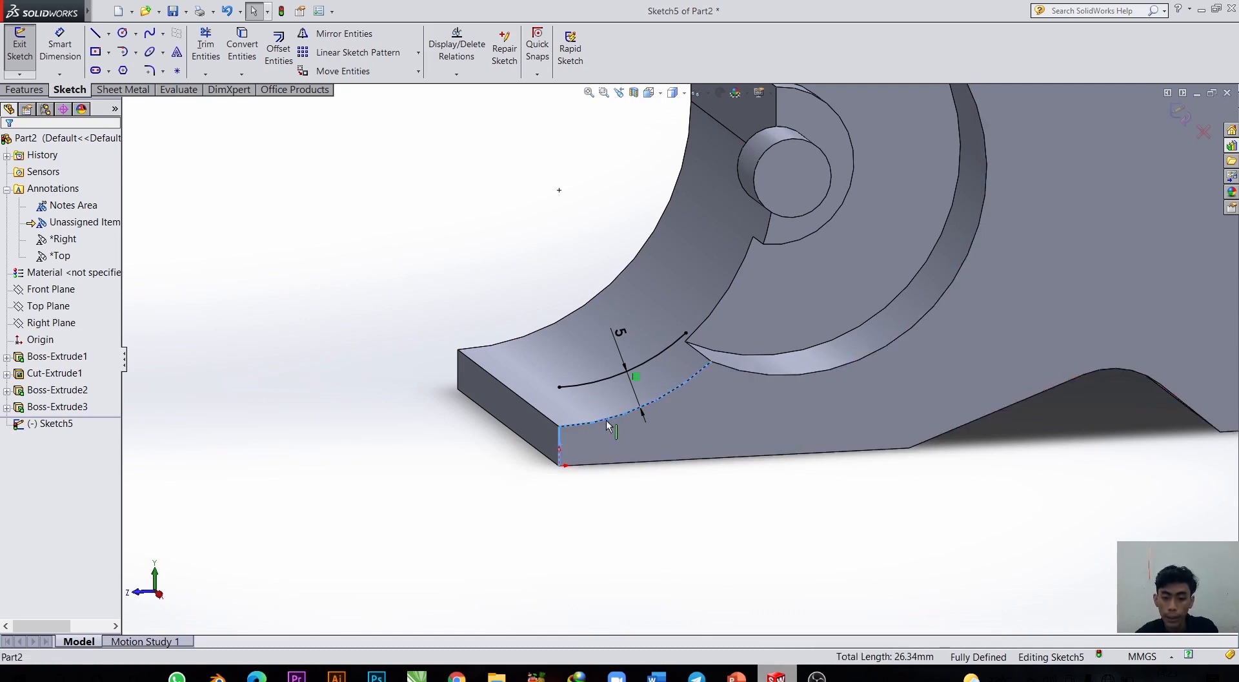
ctrl+click(776, 375)
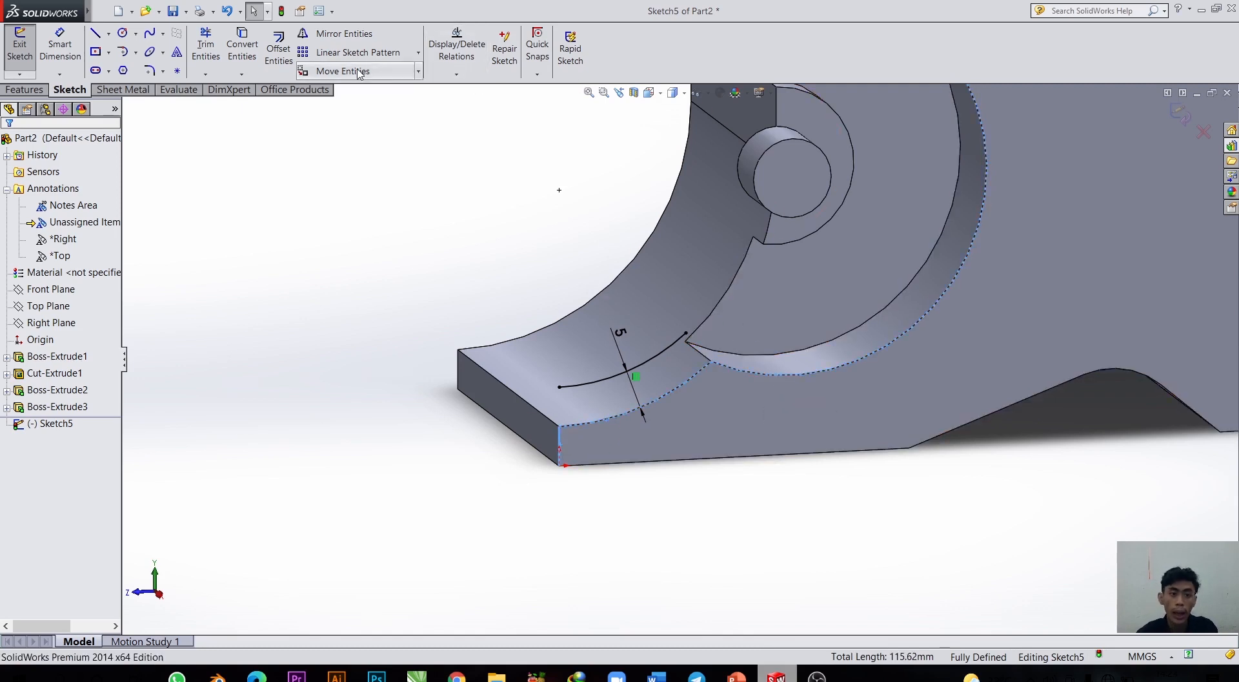
click(236, 45)
scroll(741, 419, up, 1)
scroll(706, 366, down, 2)
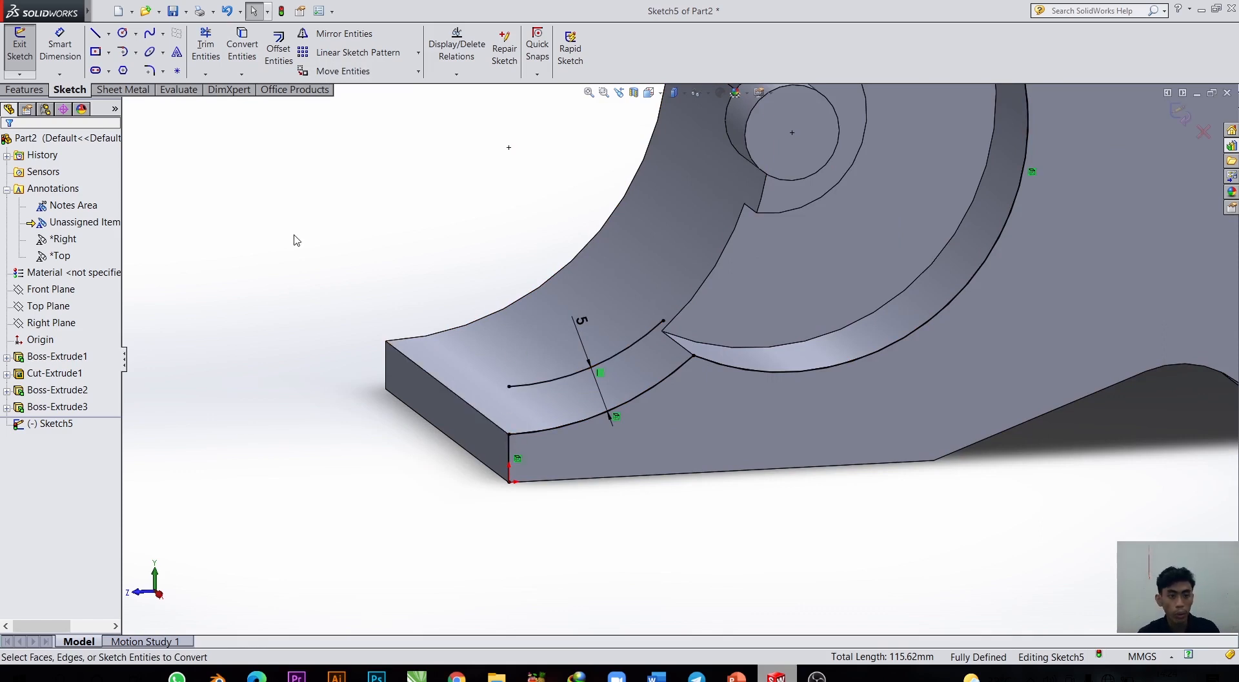
Corner-trim the offset arc with the converted vertical end line and with the converted recess arc to join both ends.
click(206, 45)
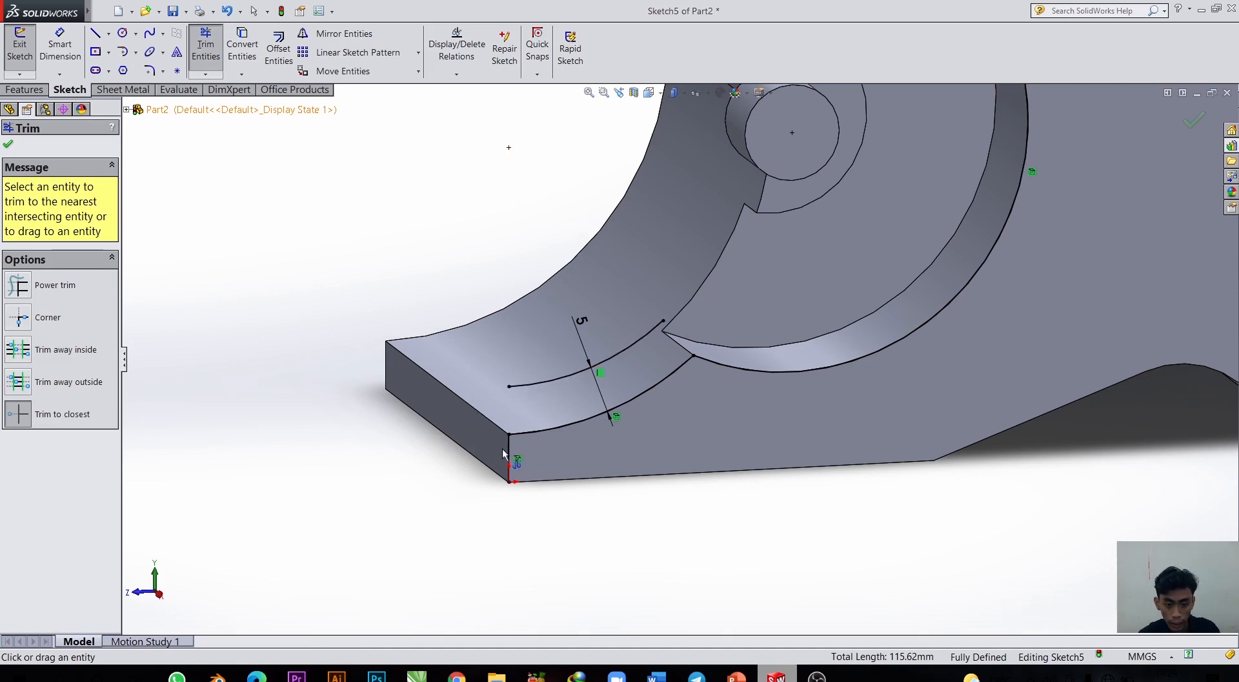
click(20, 317)
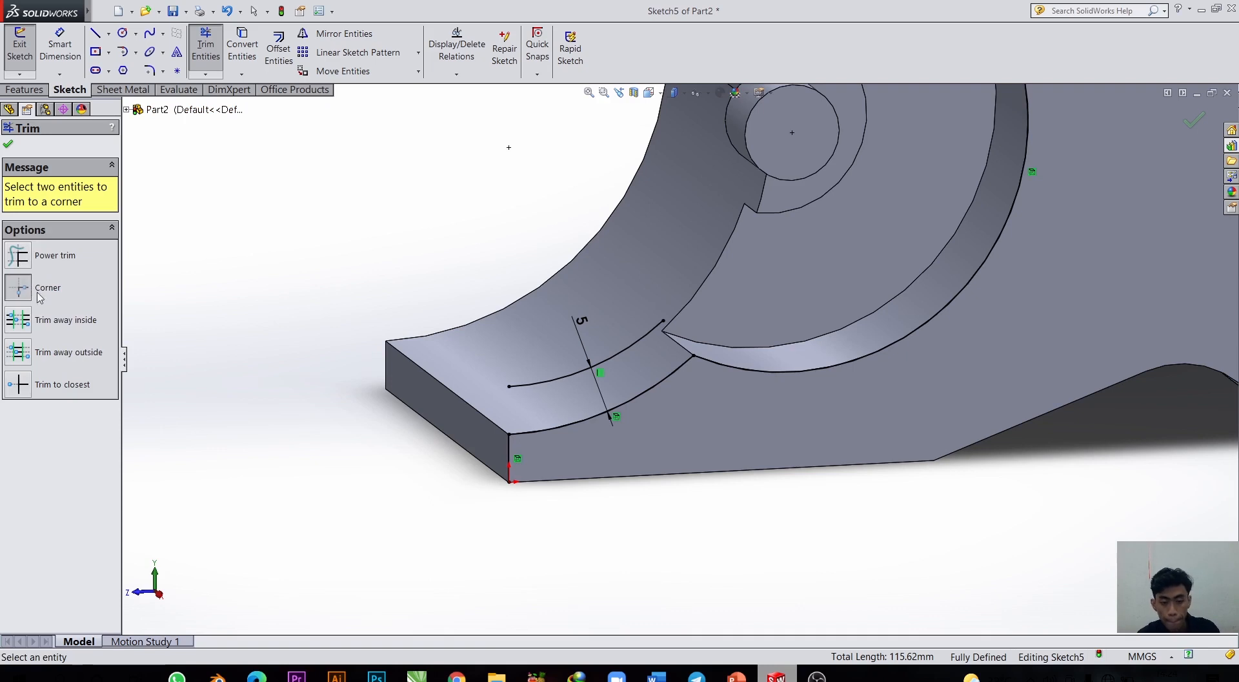
click(508, 451)
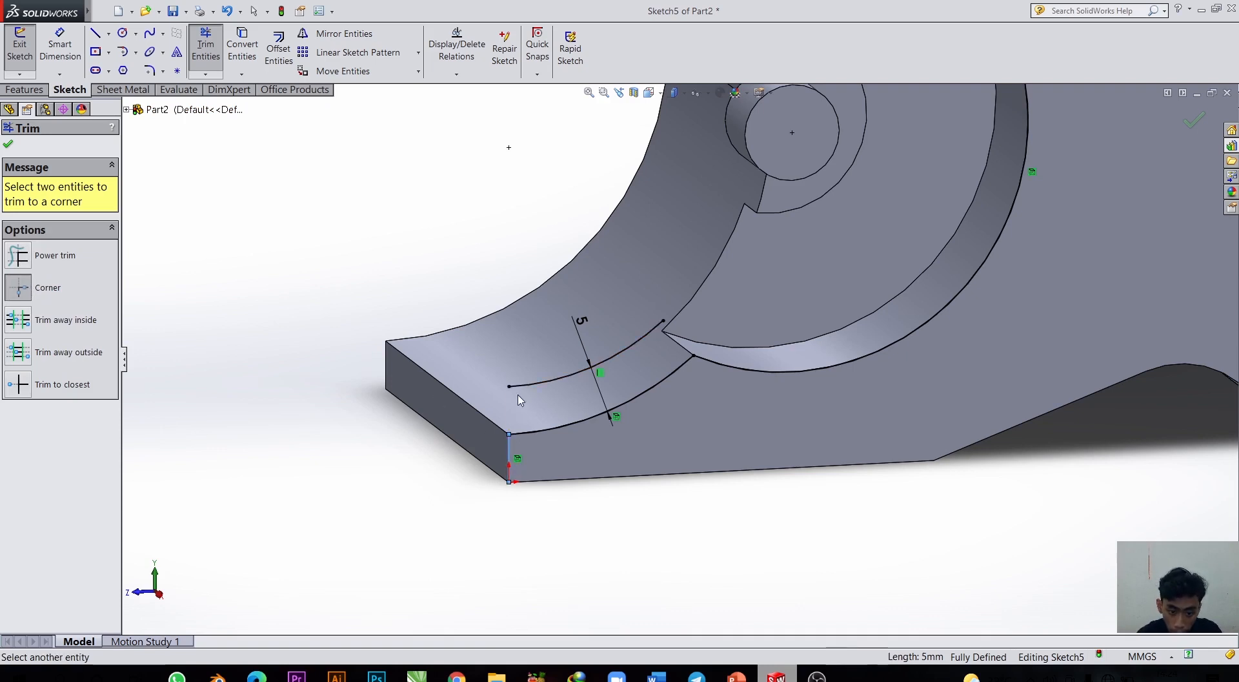
scroll(514, 387, down, 4)
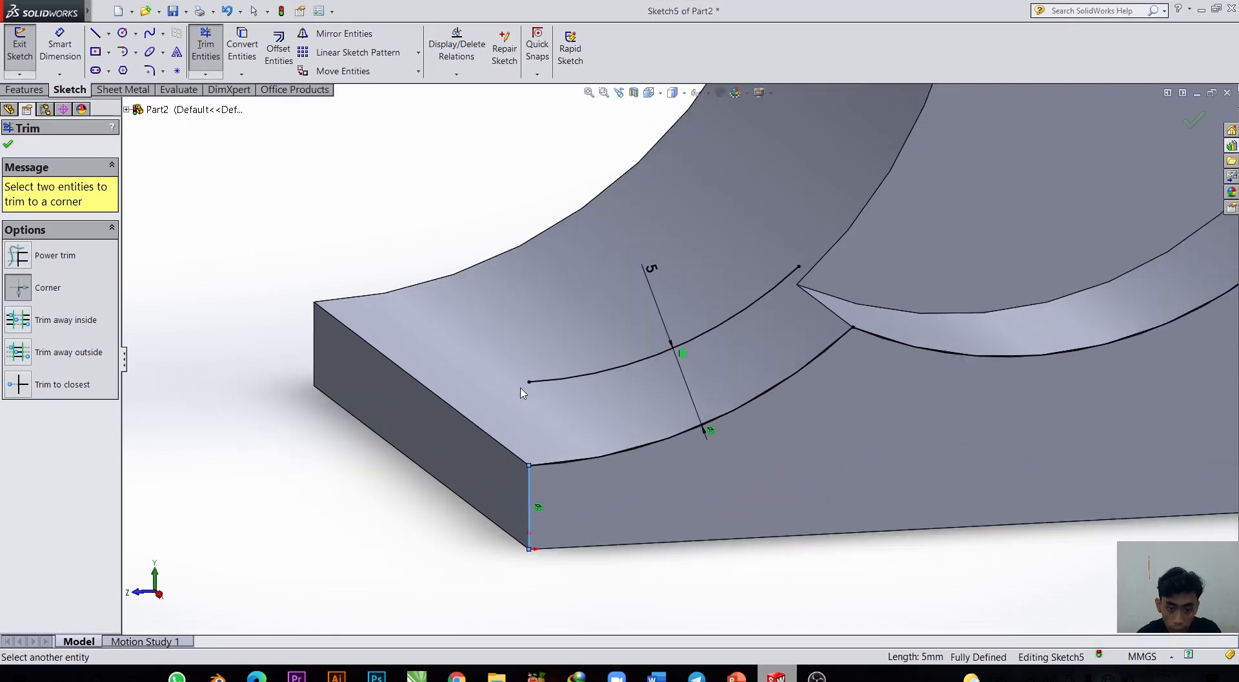
click(575, 375)
scroll(684, 354, up, 3)
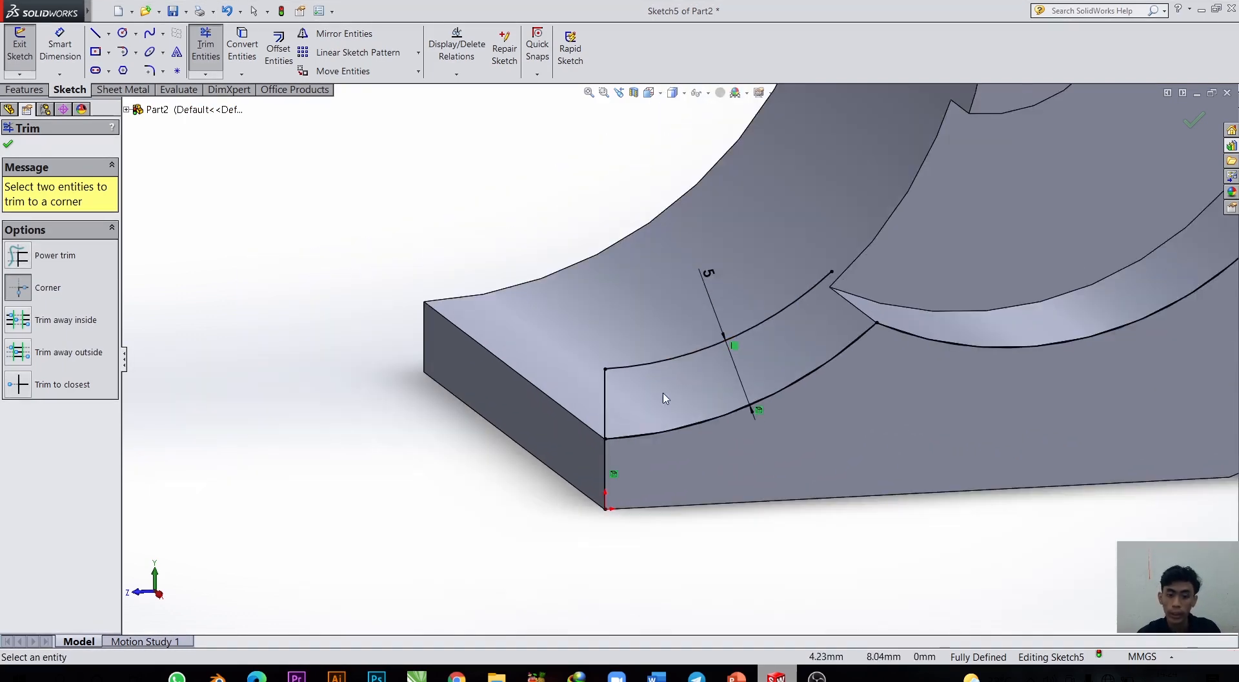
click(899, 331)
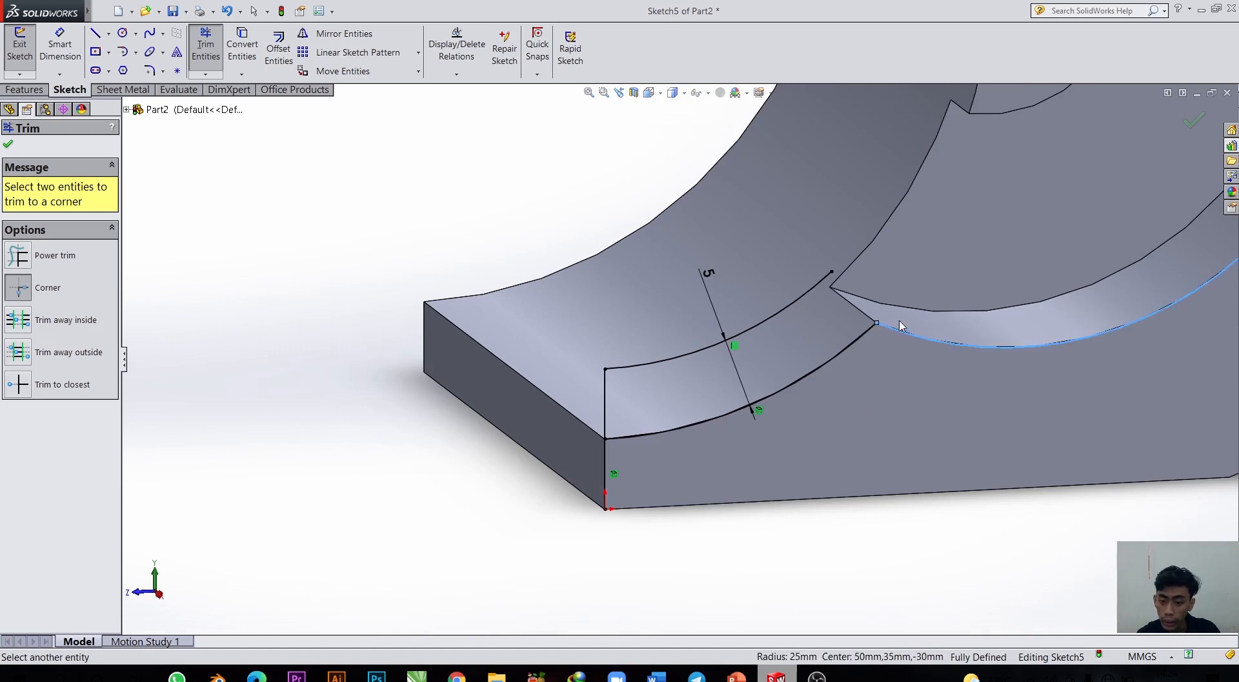
click(803, 293)
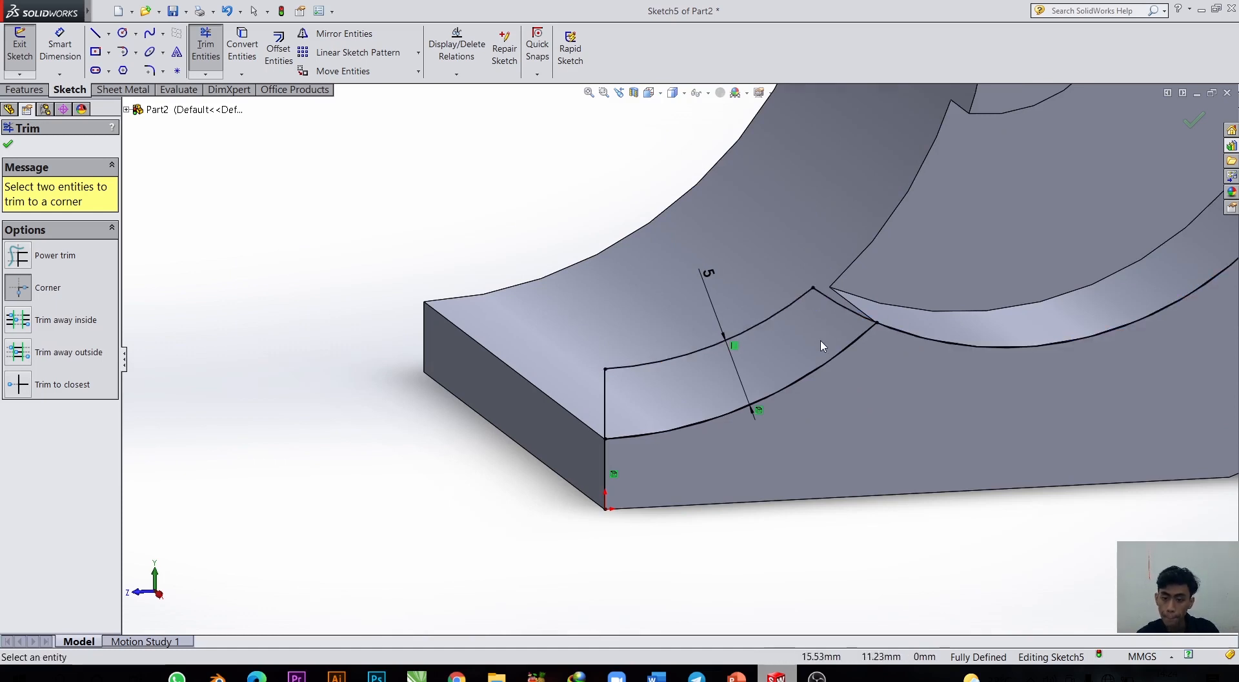
Power-trim the excess vertical line below the lip and the rest of the recess arc, keeping only the closed band.
scroll(820, 362, up, 4)
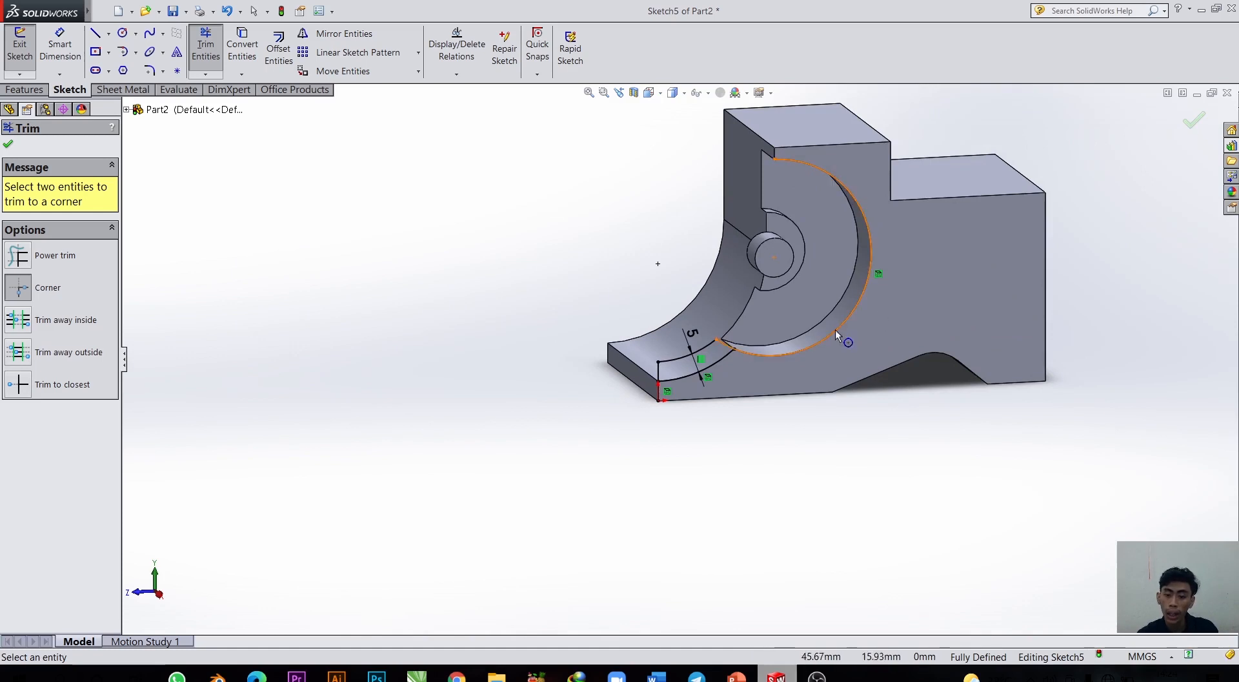
scroll(859, 323, down, 2)
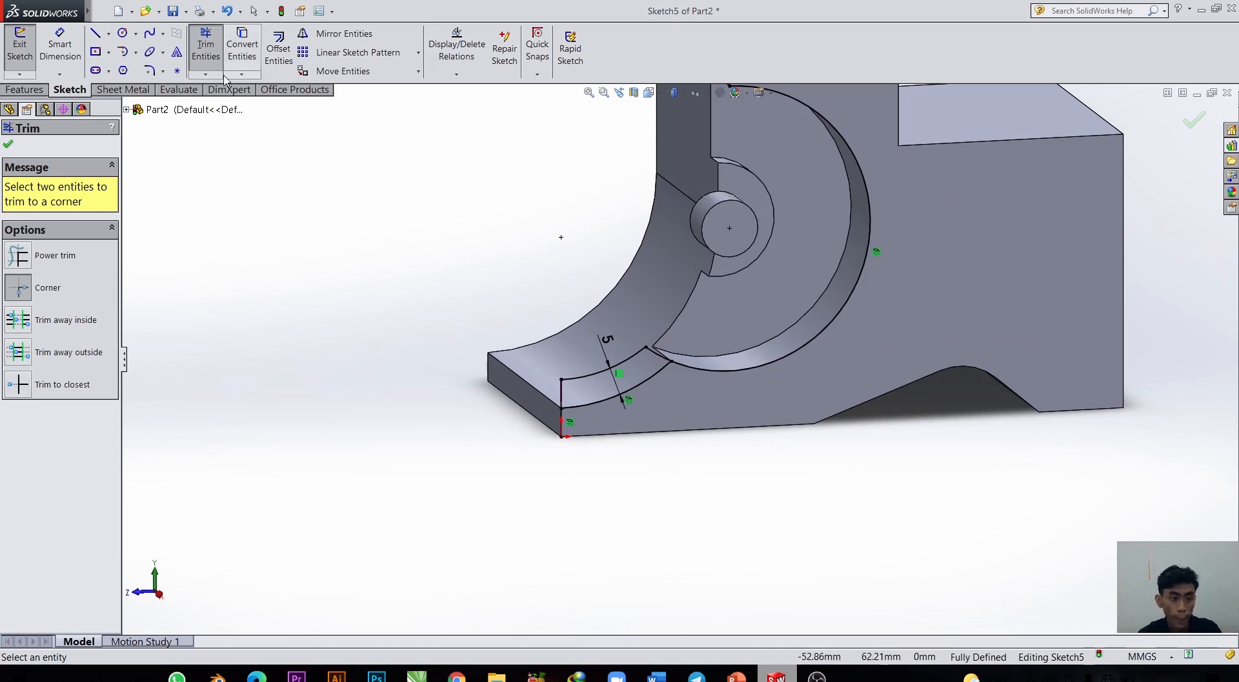
click(18, 256)
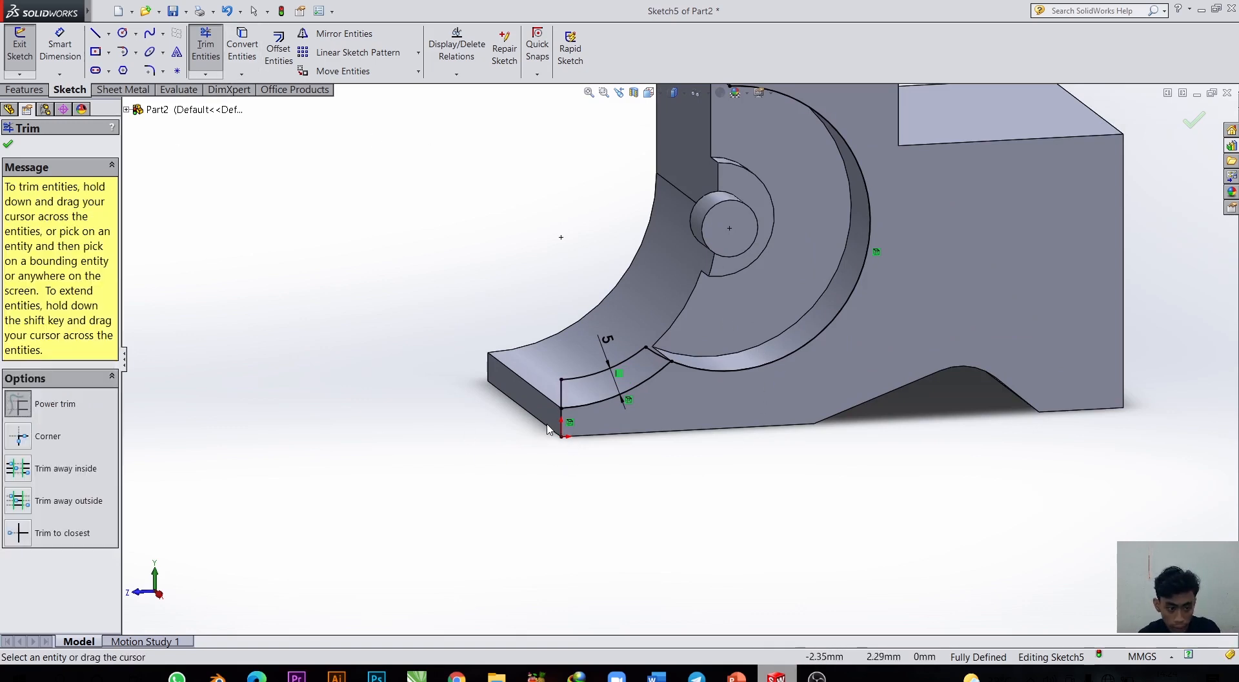
mouse_move(535, 426)
mouse_down()
mouse_move(710, 403)
mouse_move(739, 362)
mouse_move(724, 333)
mouse_up()
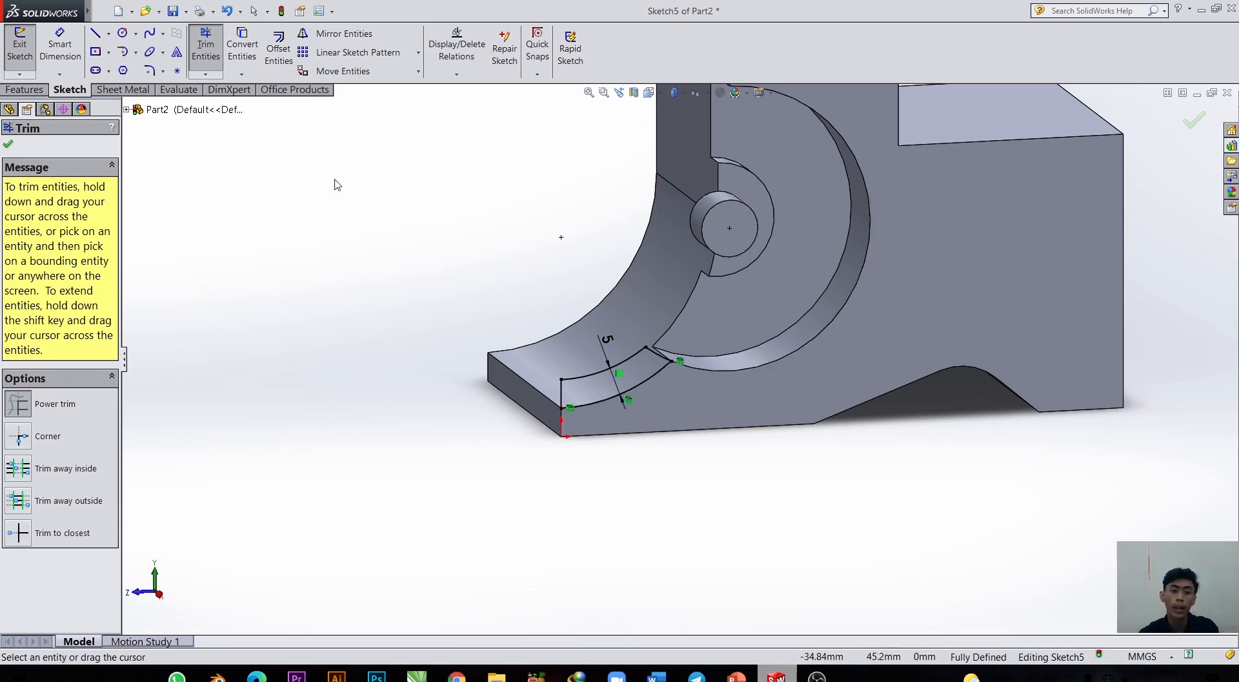
Extrude the closed band profile 8 mm blind with the direction reversed, over the concave lip and merged with the part.
click(24, 90)
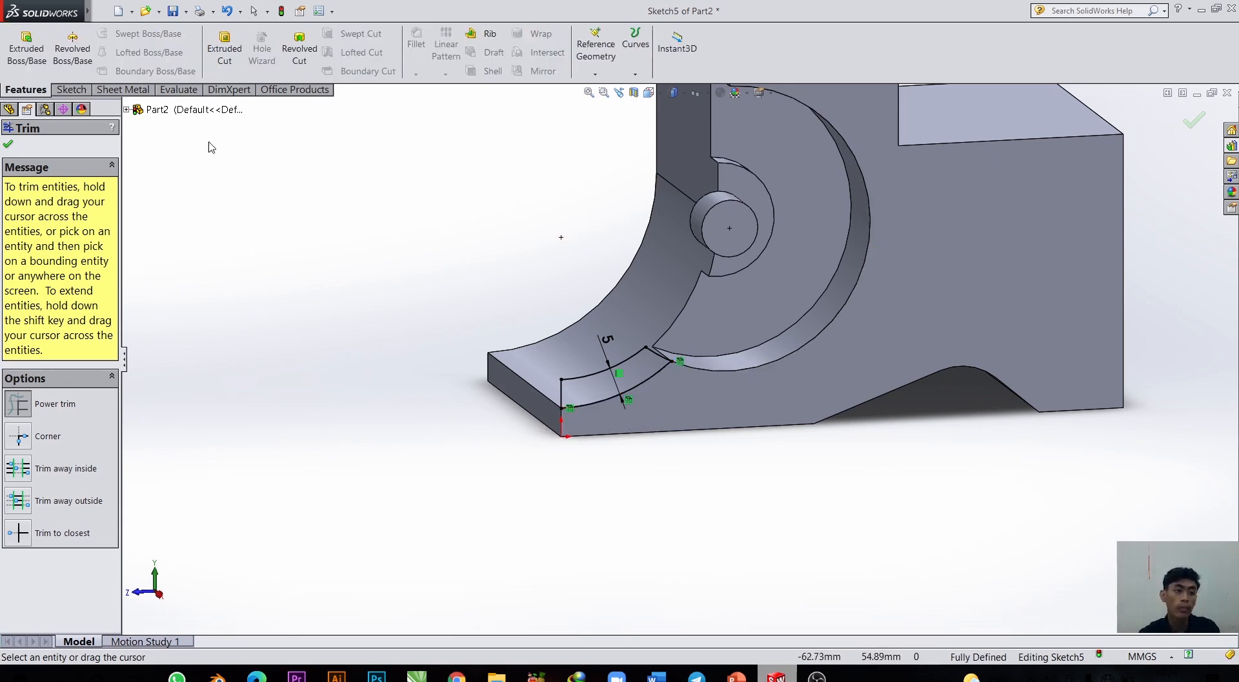
click(19, 52)
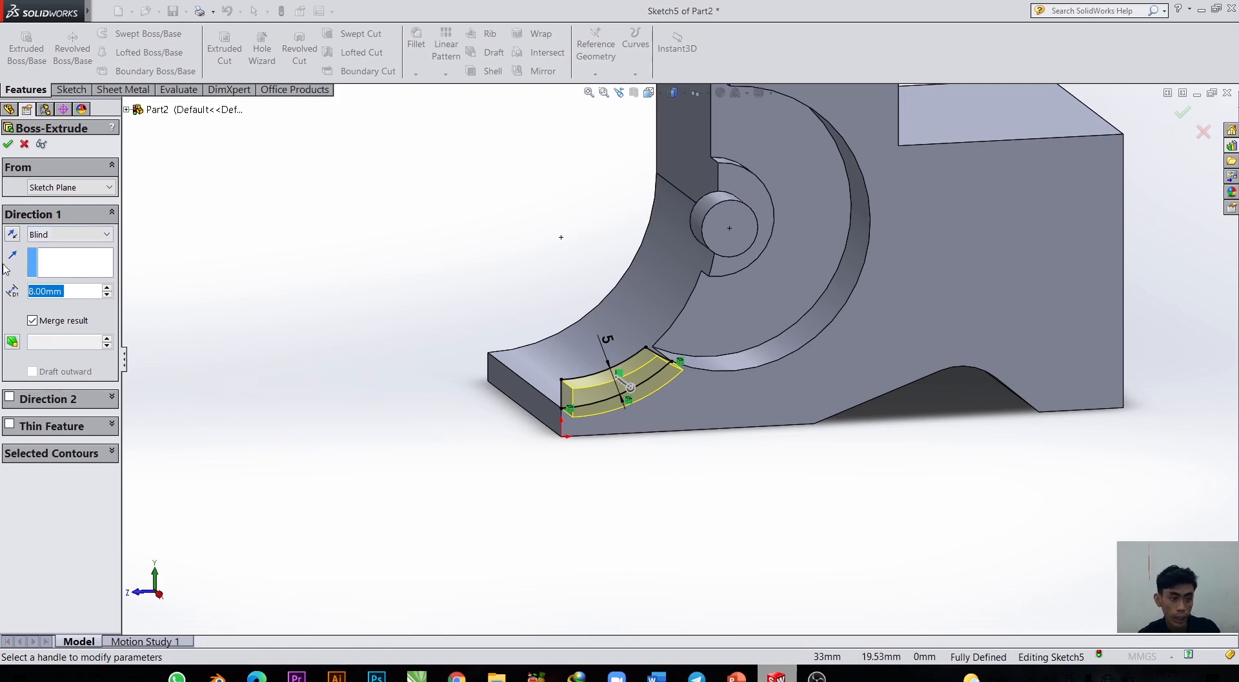
click(12, 235)
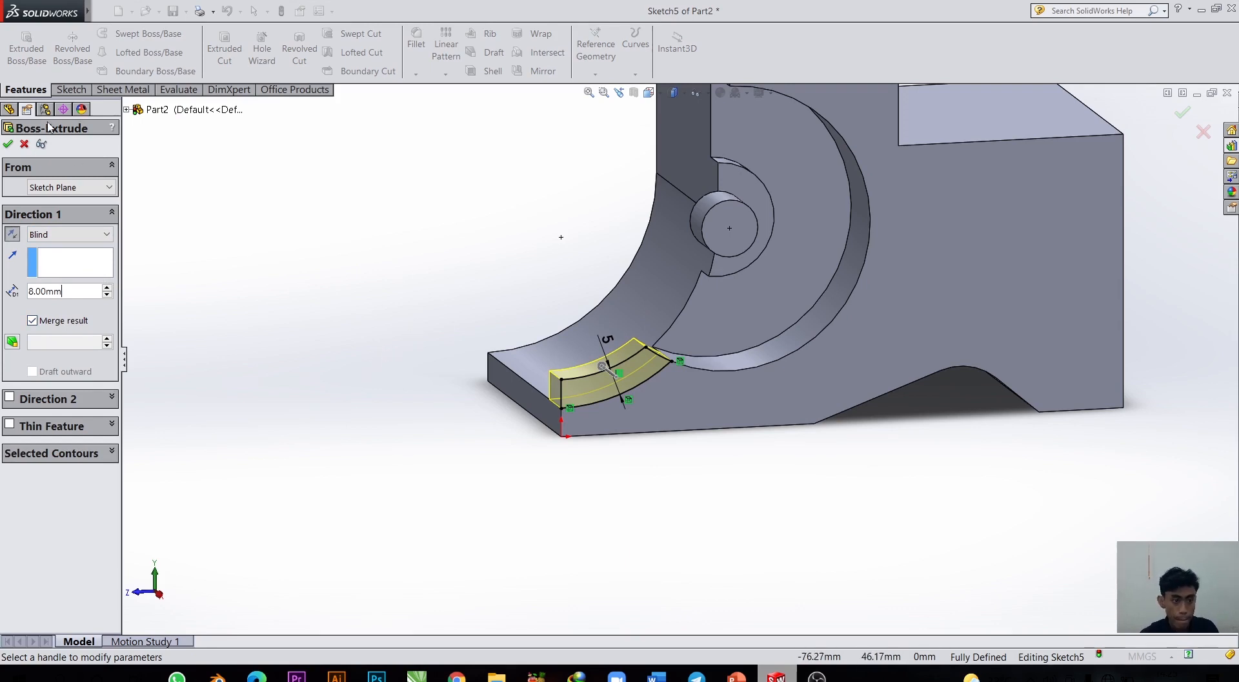
click(9, 144)
Orient the view normal to the part's large outer side face and start a sketch on that face.
scroll(647, 452, up, 3)
middle_drag(966, 184, 937, 206)
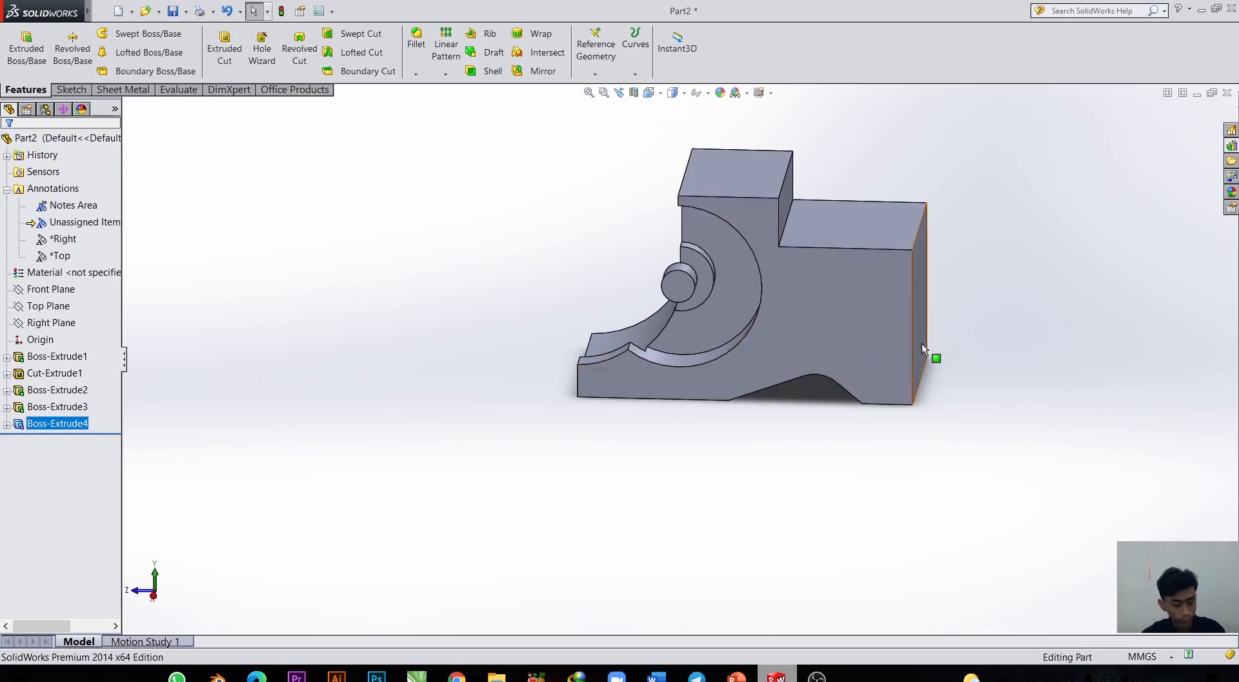
click(878, 310)
key(space)
click(523, 510)
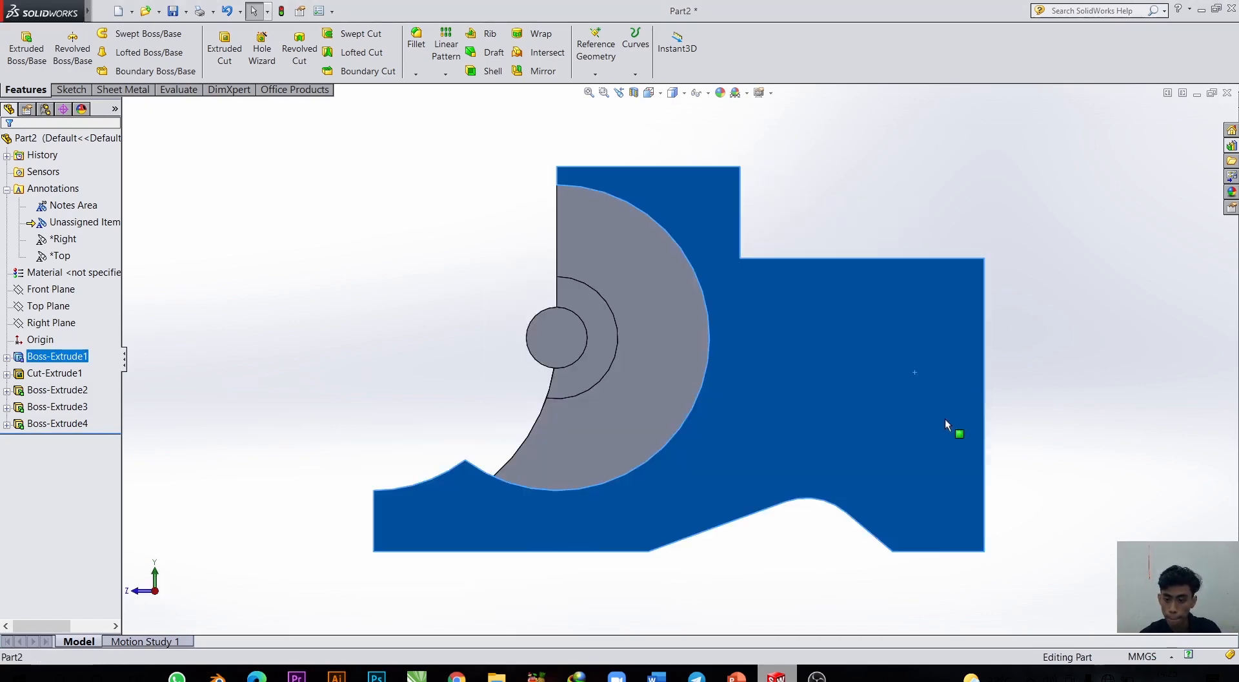
scroll(1019, 345, down, 1)
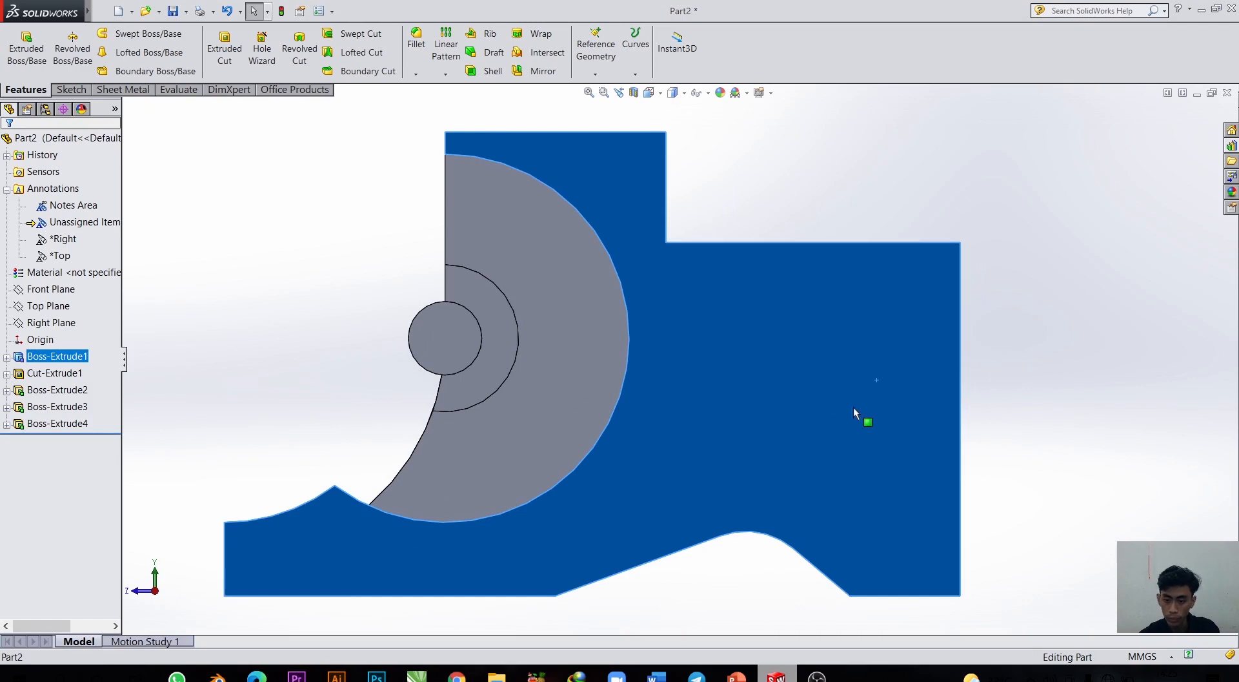
click(55, 91)
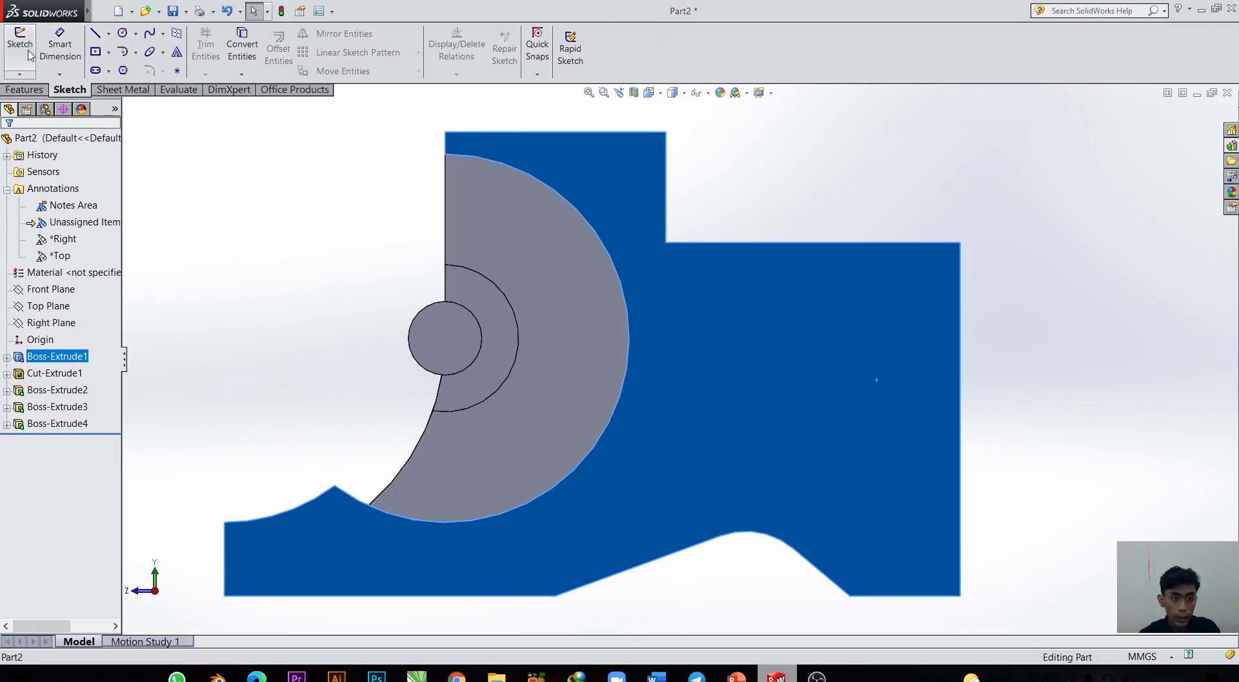
click(20, 46)
Sketch a vertical line about 18 mm down from the rear block's upper edge, continued by a tangent arc of about 19 mm radius to the rear edge.
click(95, 33)
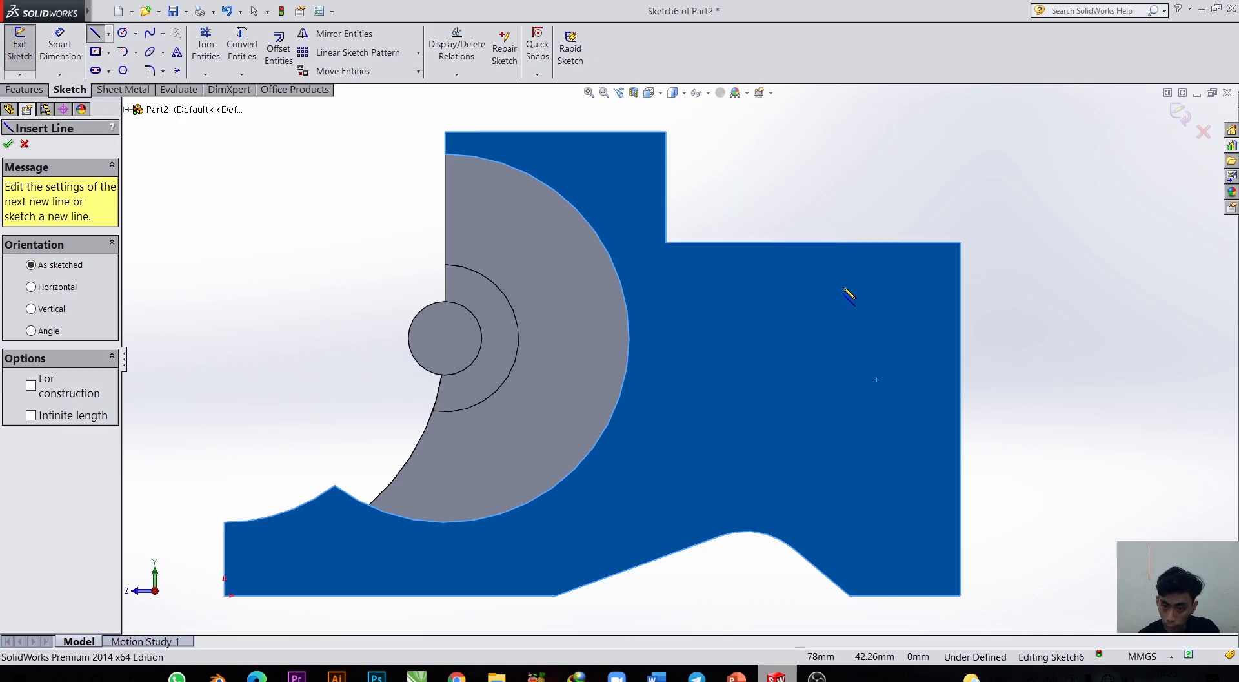
click(822, 243)
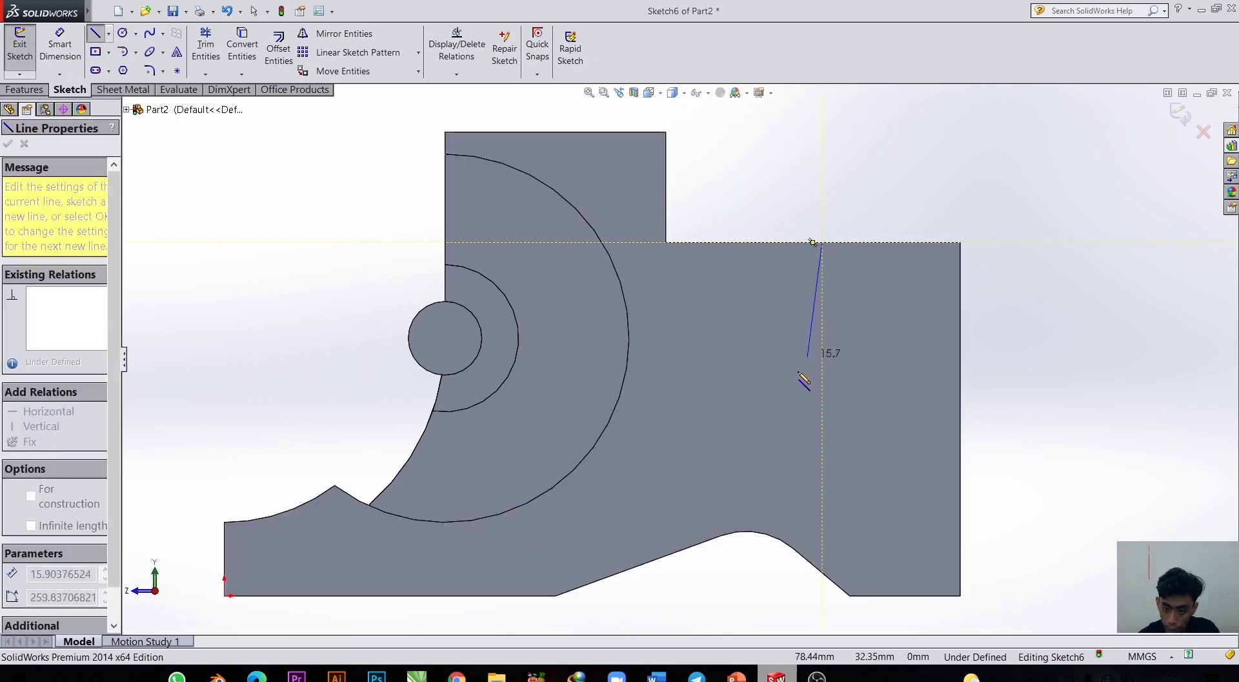
click(823, 376)
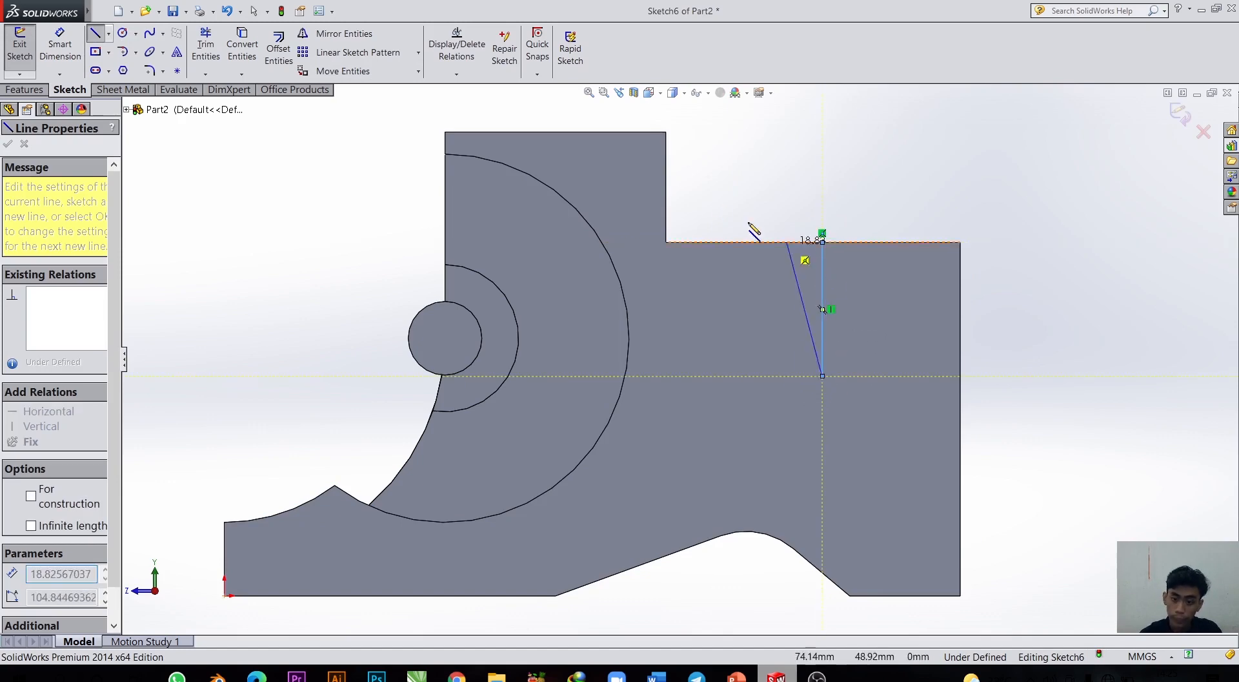
click(123, 52)
click(824, 379)
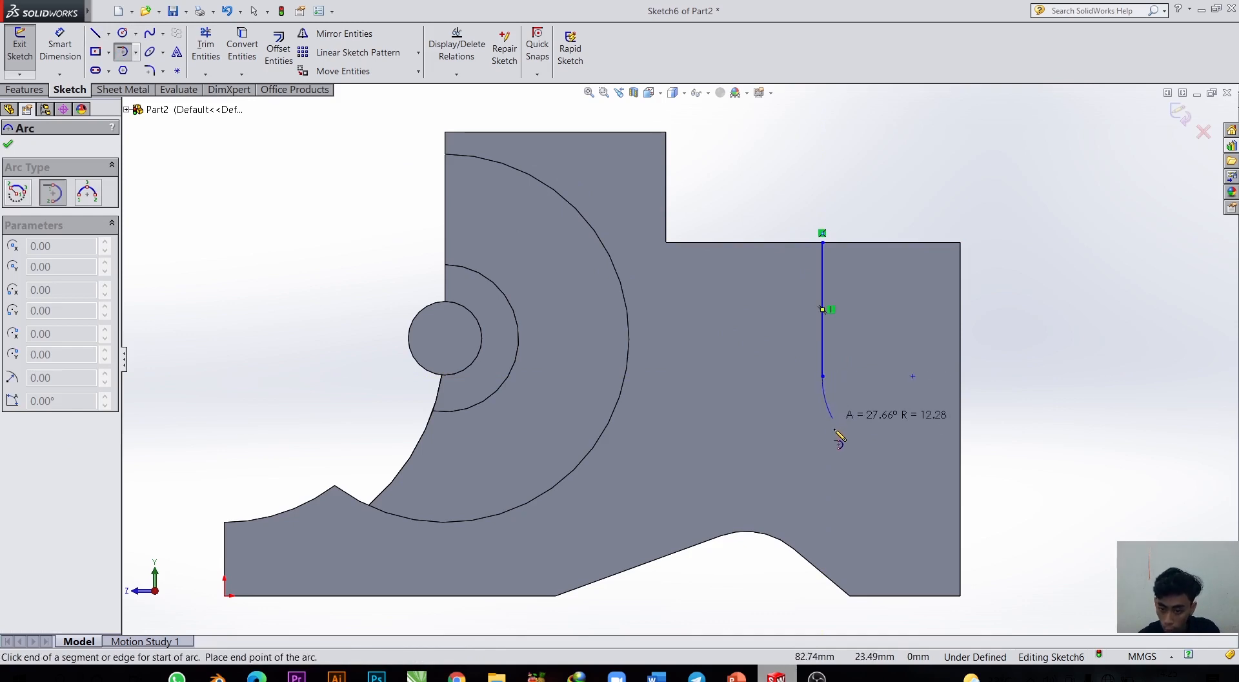
click(962, 514)
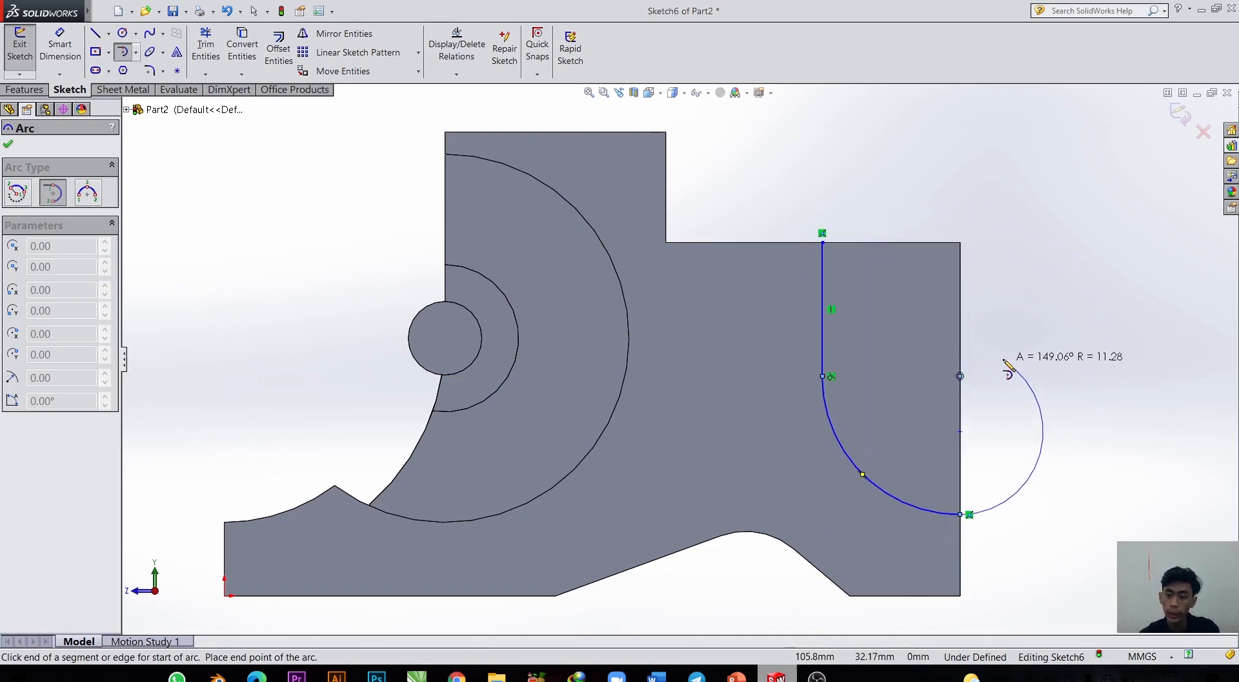
key(Escape)
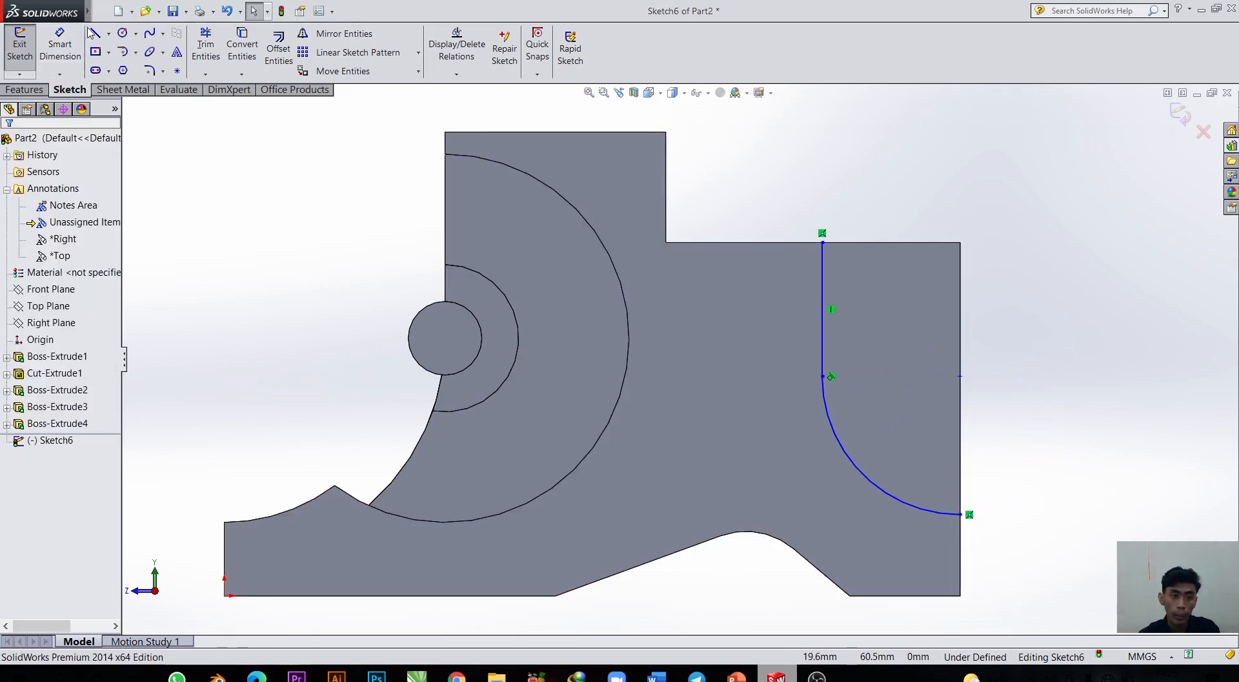
Close the profile with a line up the block's rear edge to its corner and one along the upper edge to the first line.
click(95, 33)
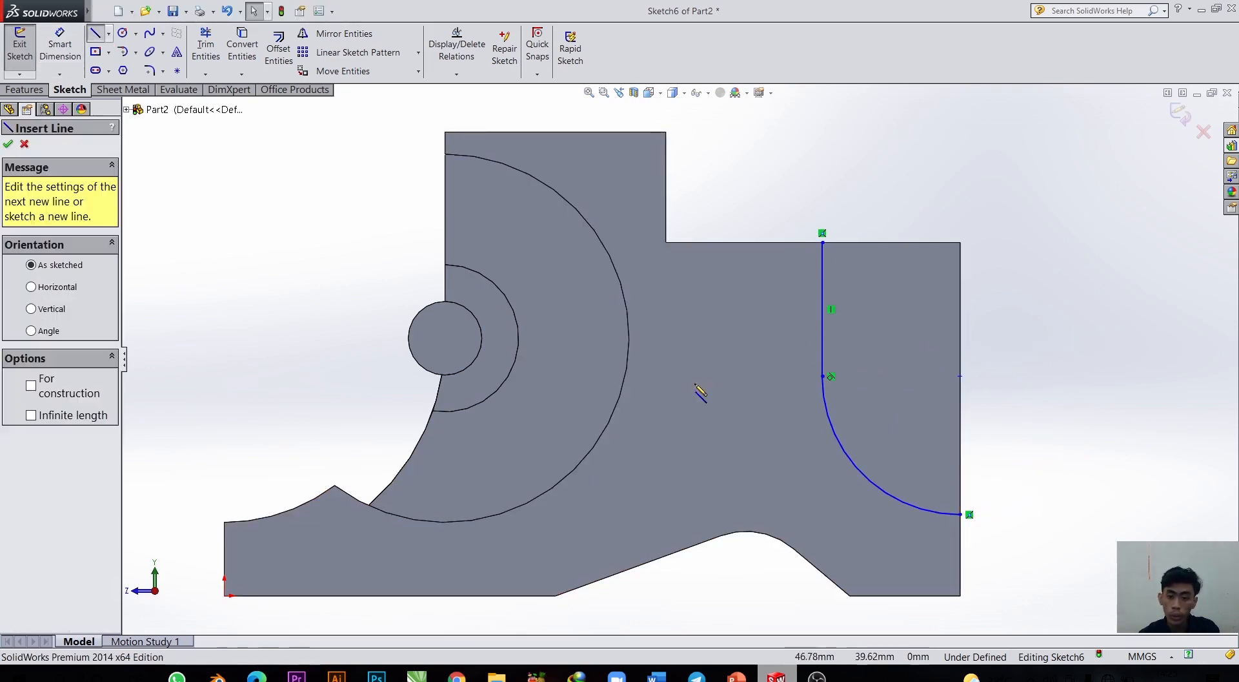
click(961, 515)
click(960, 243)
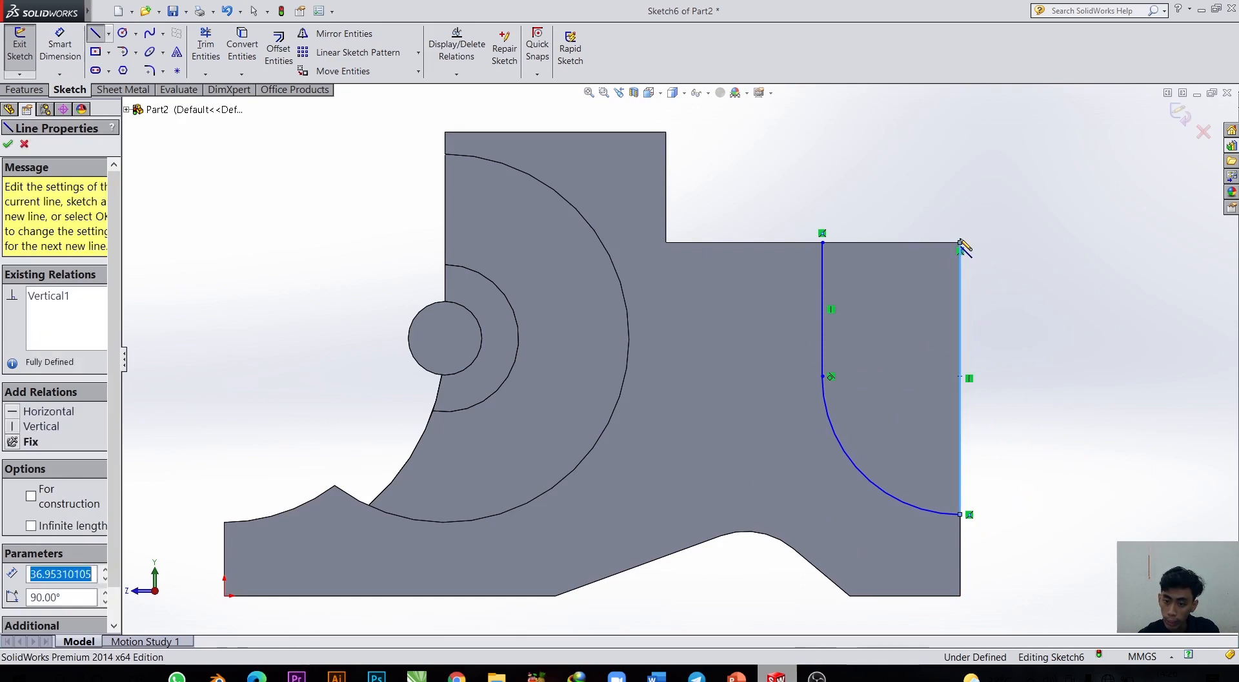
click(823, 243)
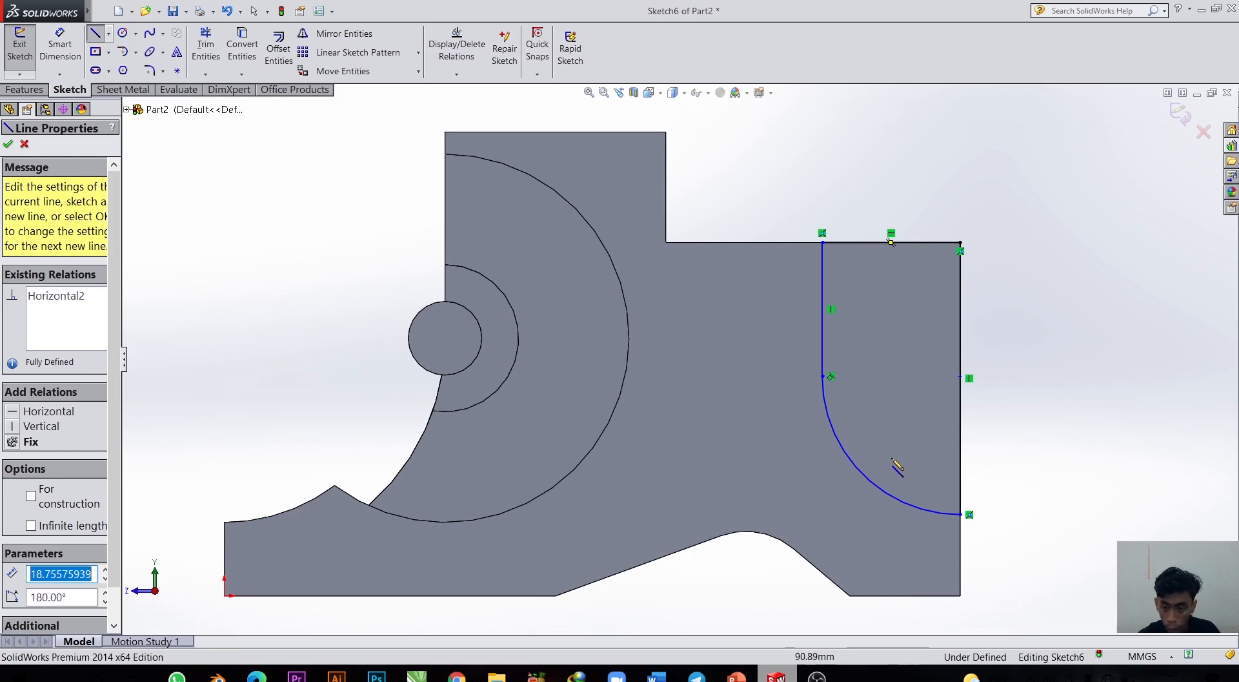
mouse_move(71, 10)
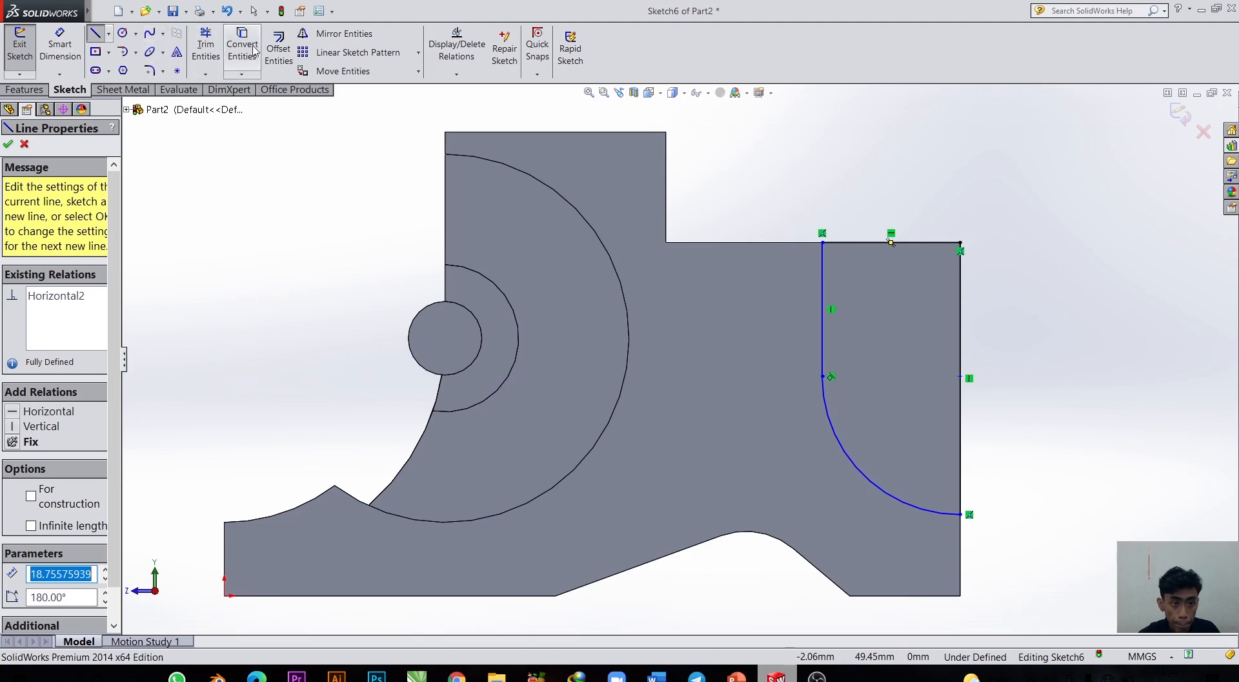
click(70, 53)
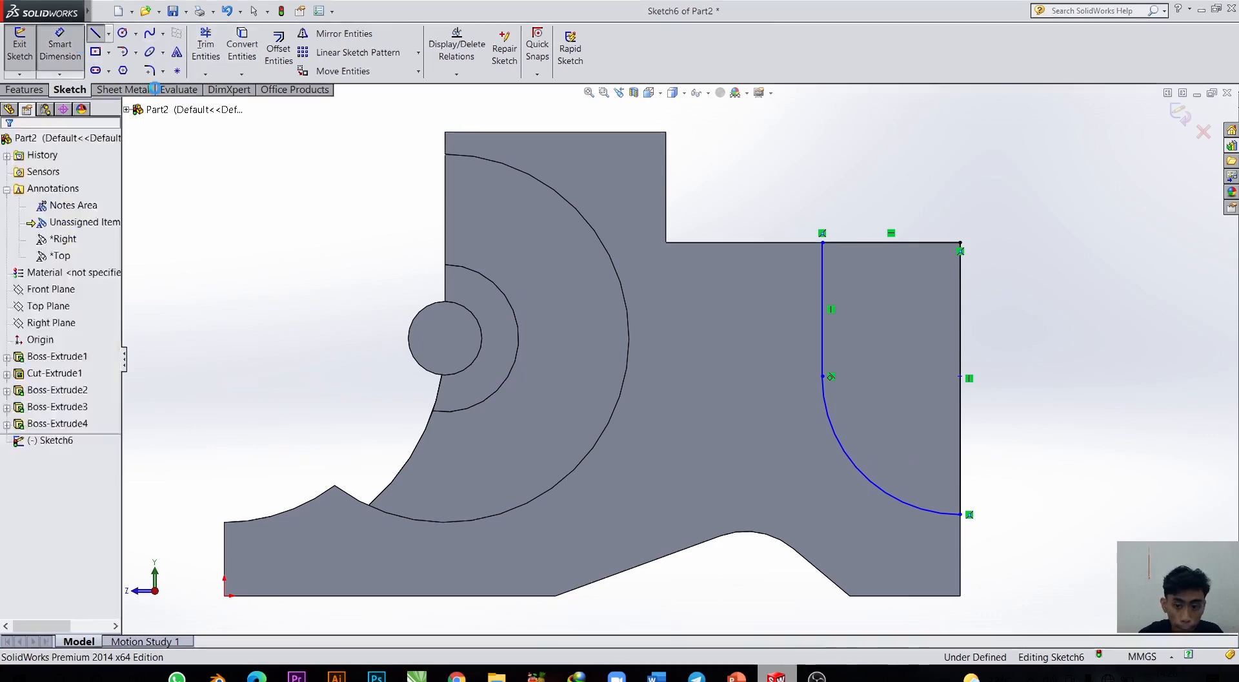
click(864, 476)
click(802, 537)
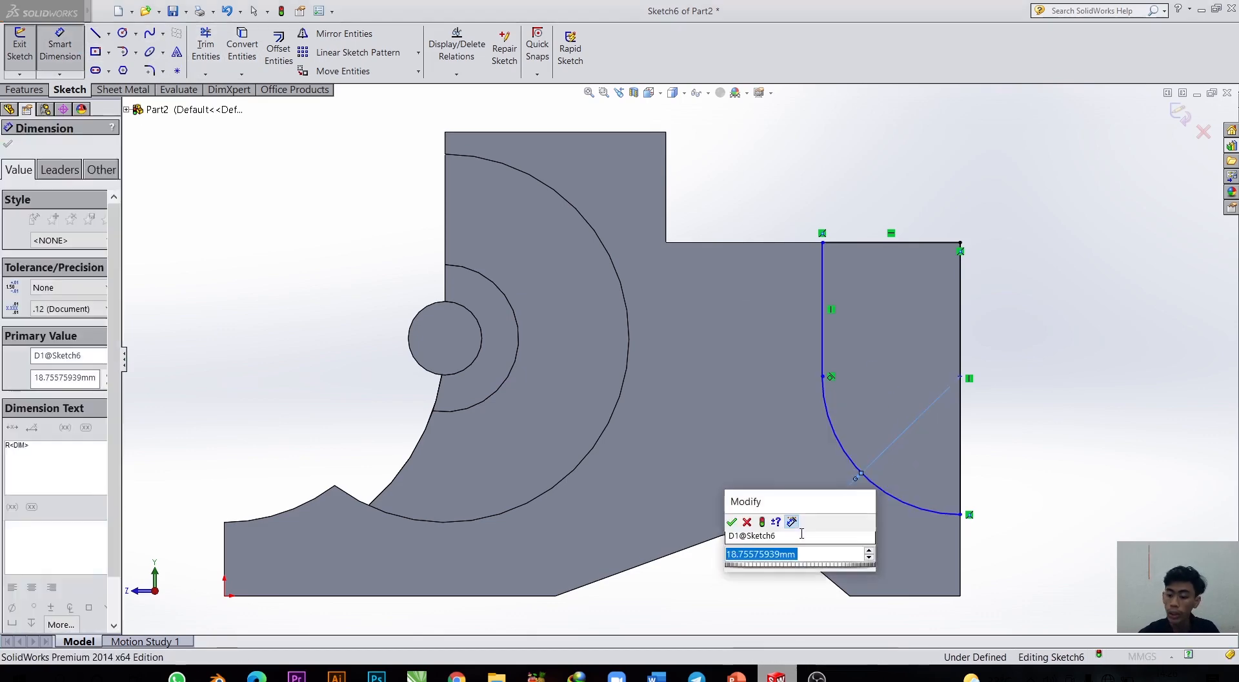
text(20)
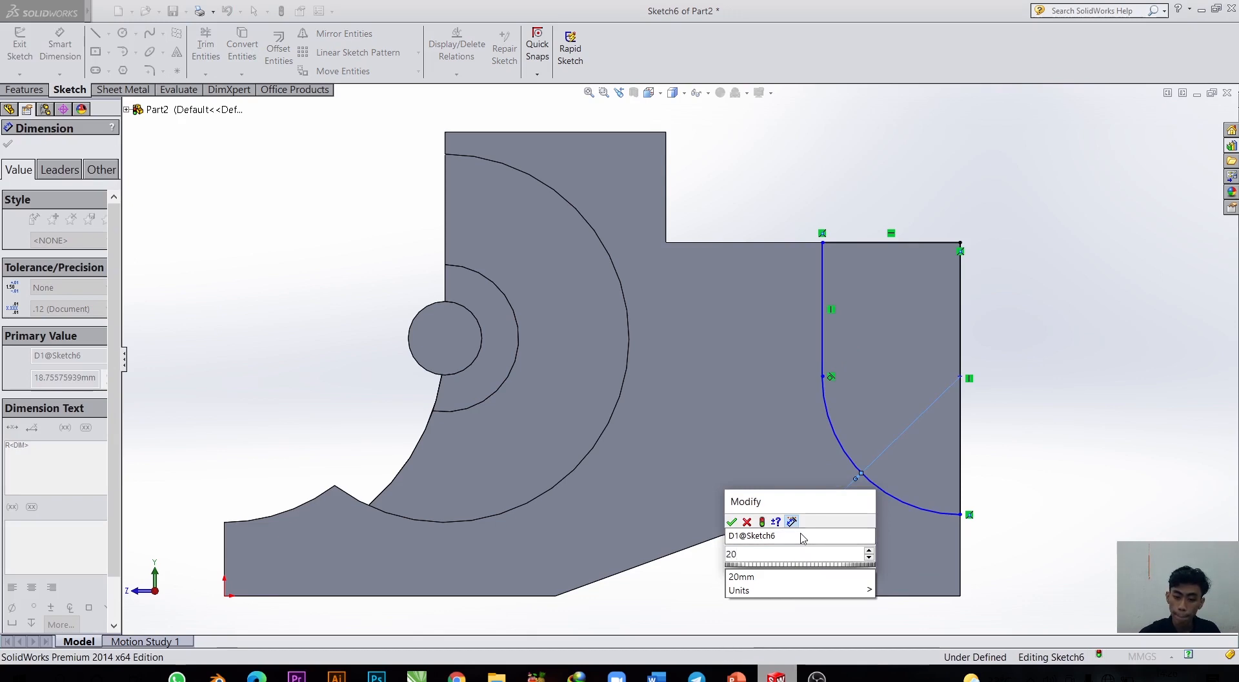
key(Return)
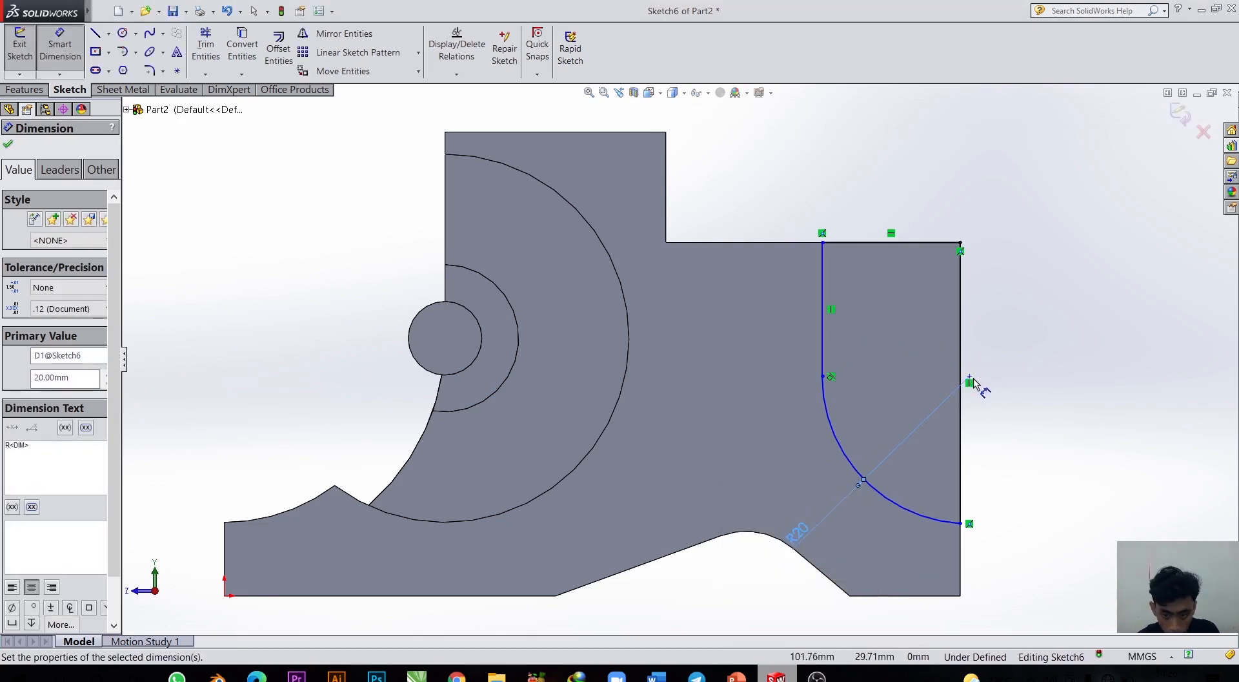
key(Escape)
key(ctrl+z)
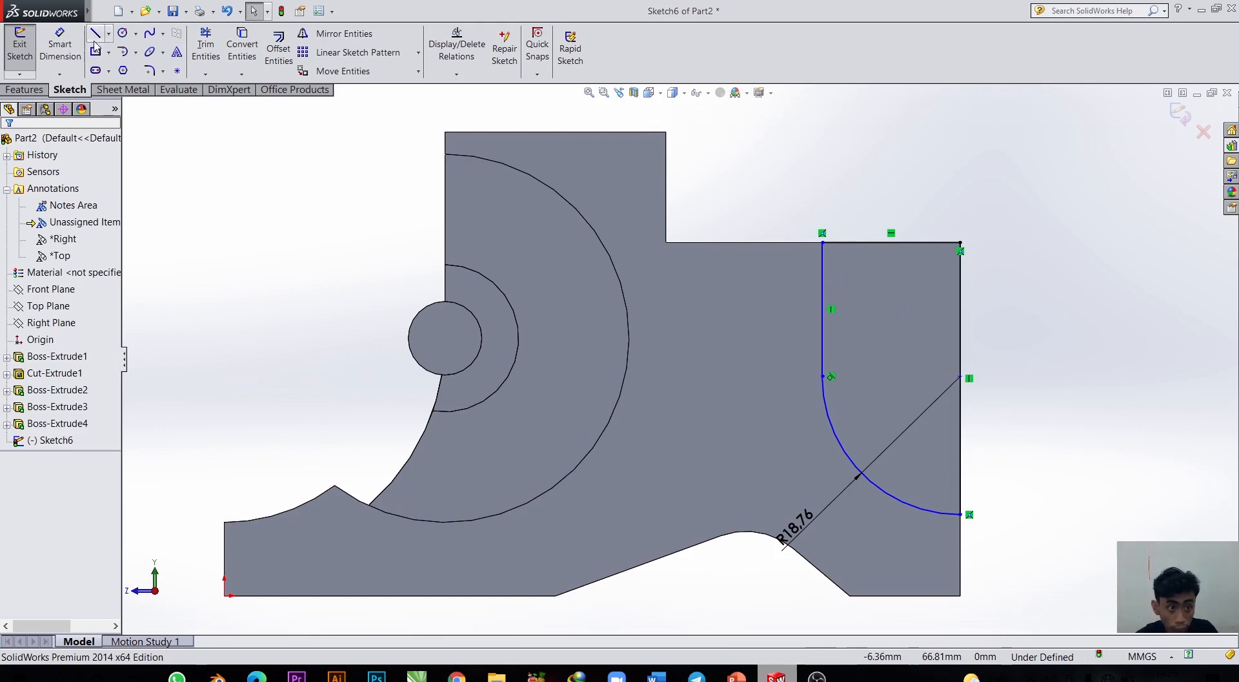
Dimension the arc's centre vertically from the rear block's lower corner and set the distance to 35 mm.
click(60, 44)
click(960, 377)
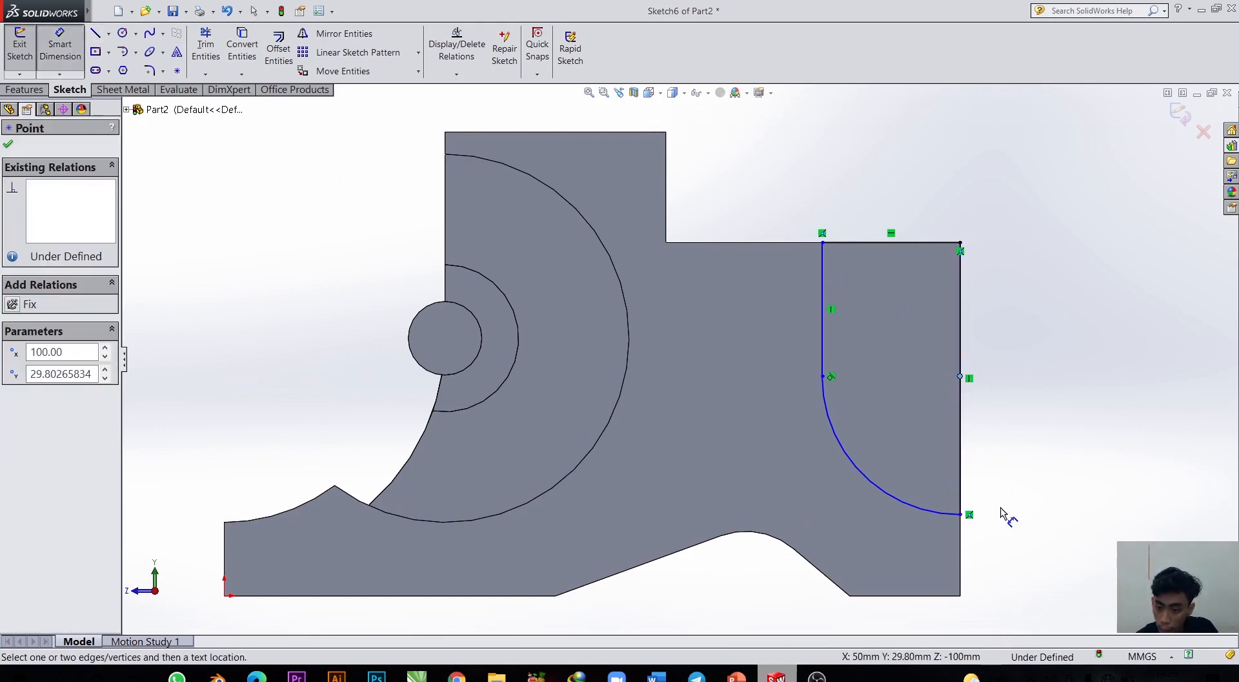
click(961, 596)
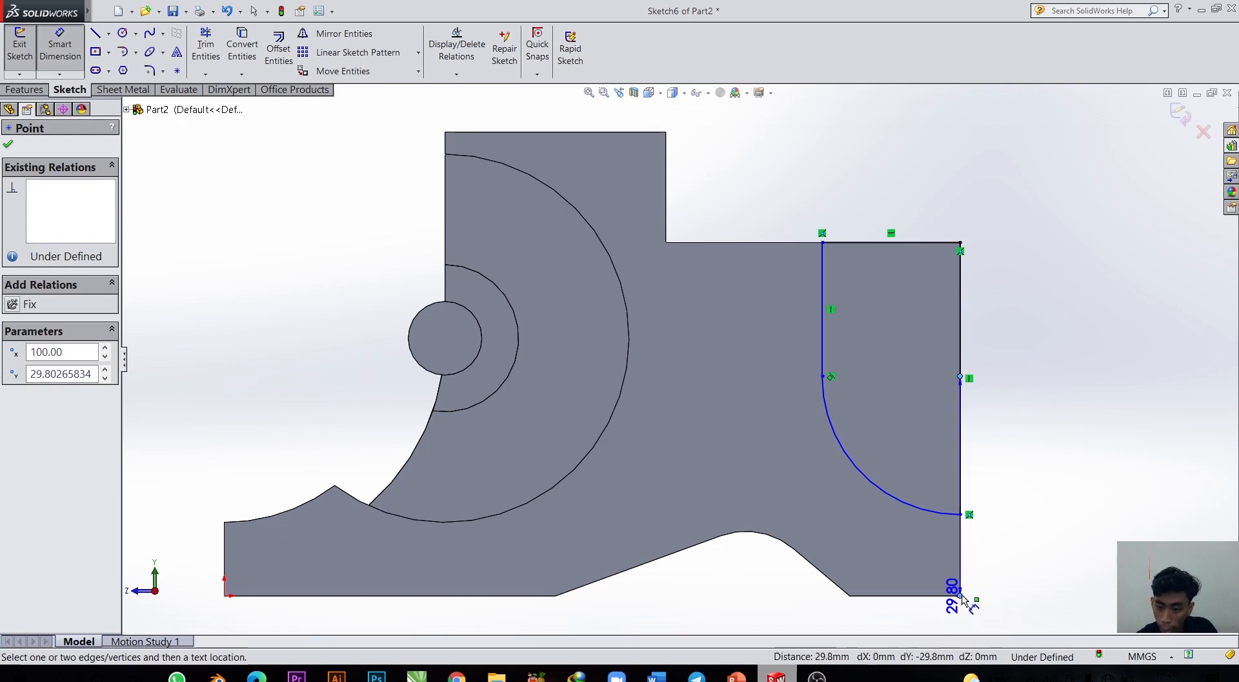
click(1091, 465)
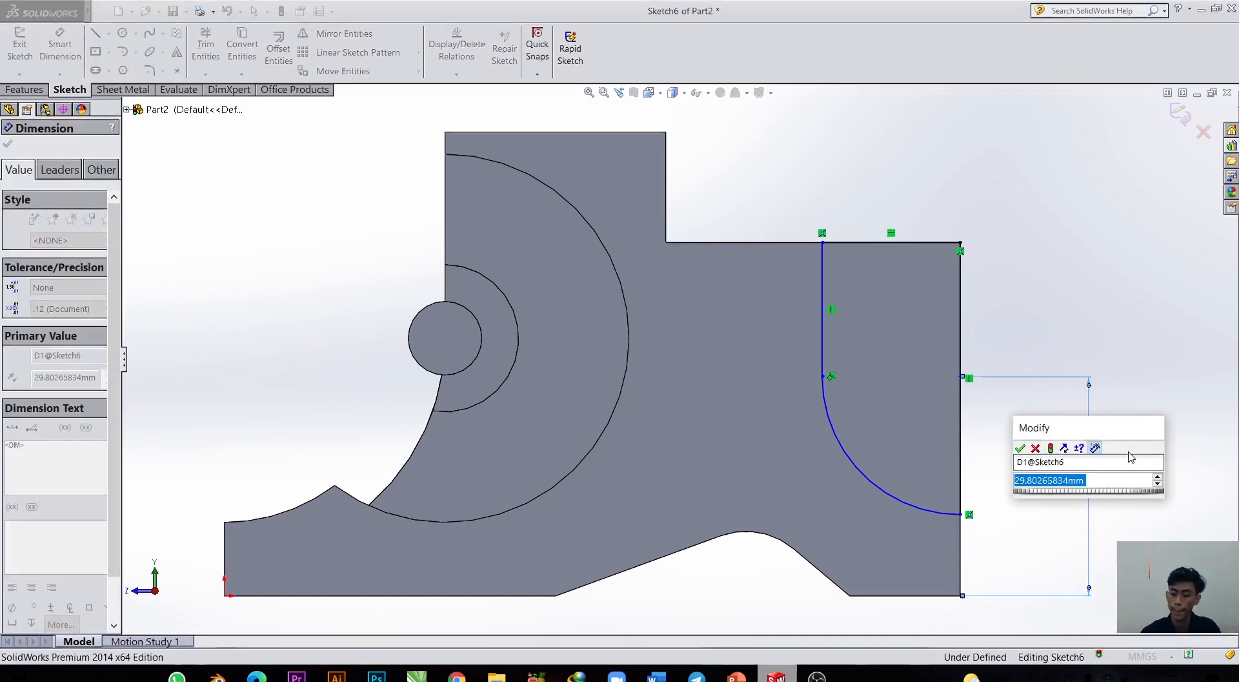
text(35)
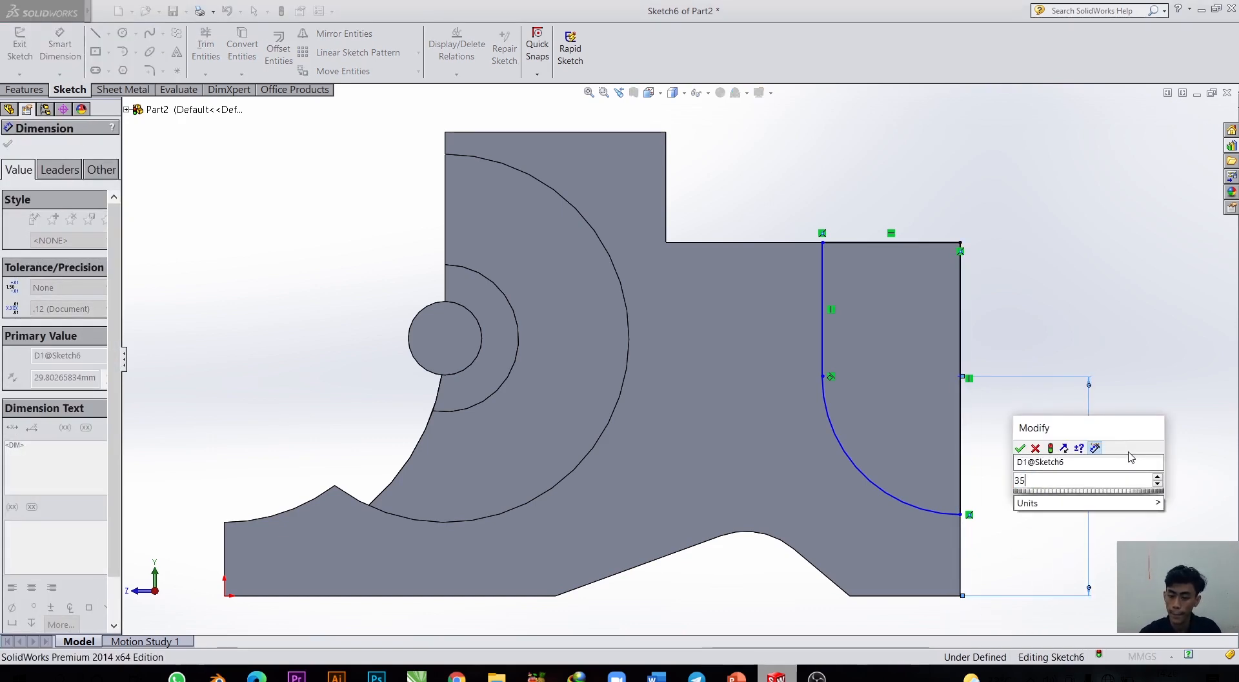
key(Return)
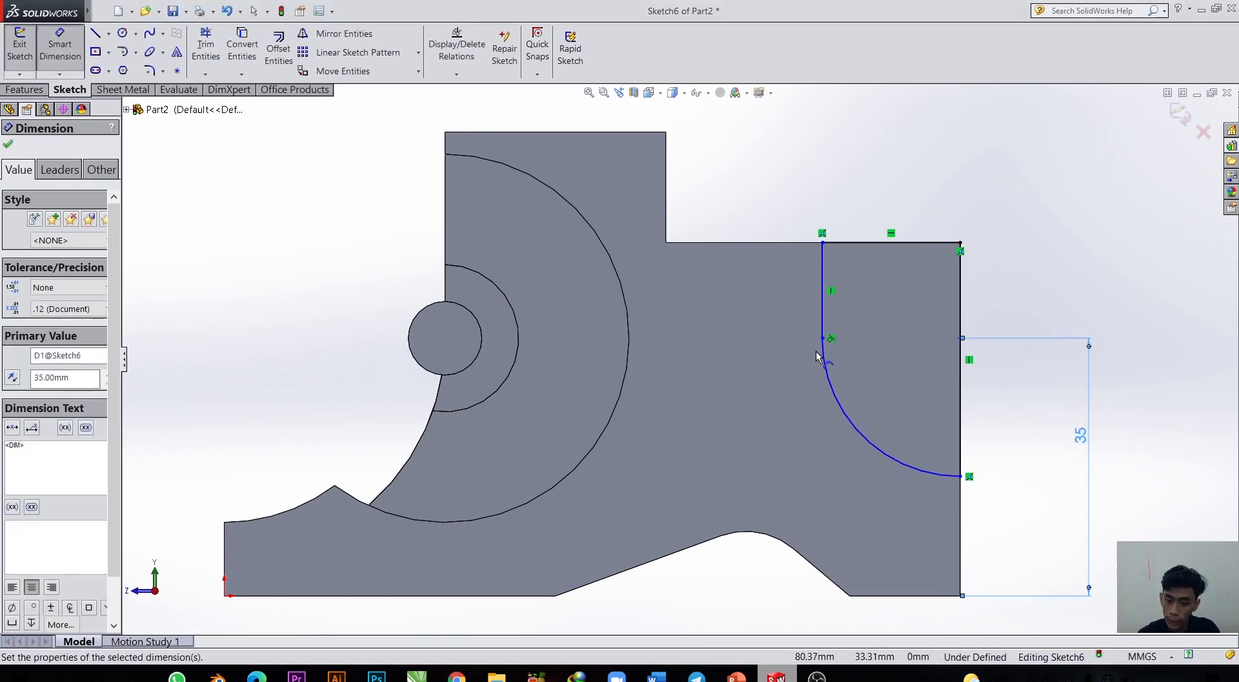
Dimension the tangent arc of the rear block profile with a 20 mm radius.
click(834, 390)
click(771, 560)
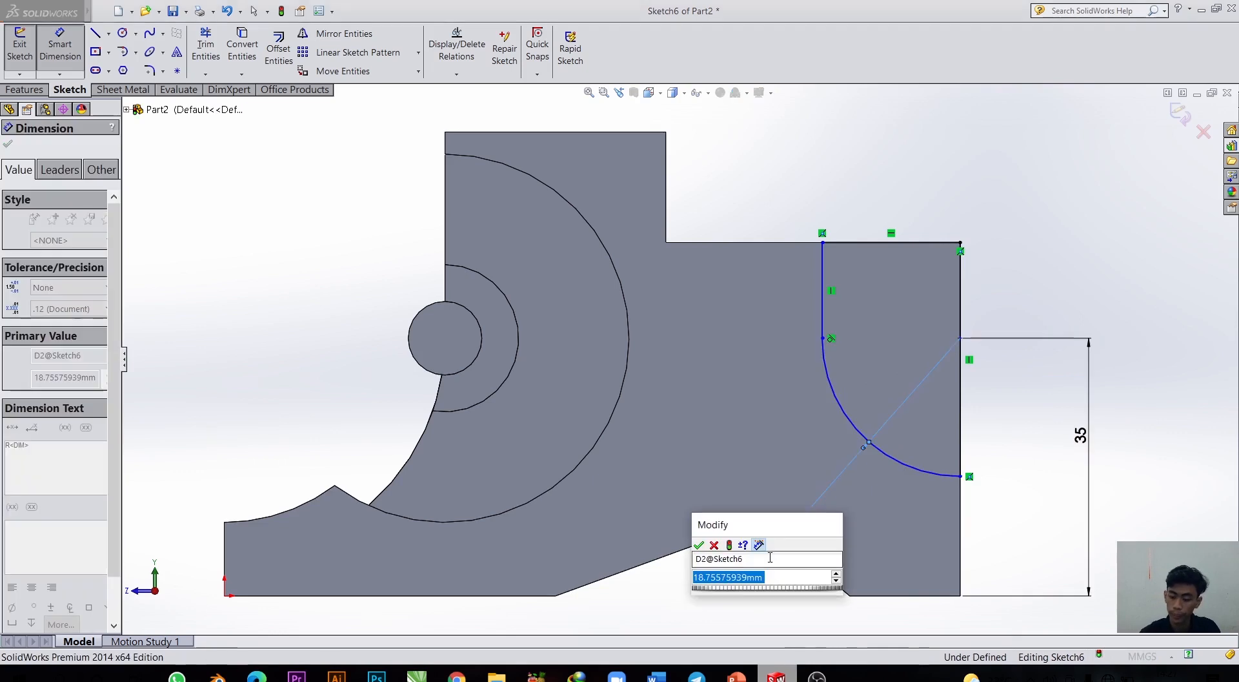
text(20)
key(Return)
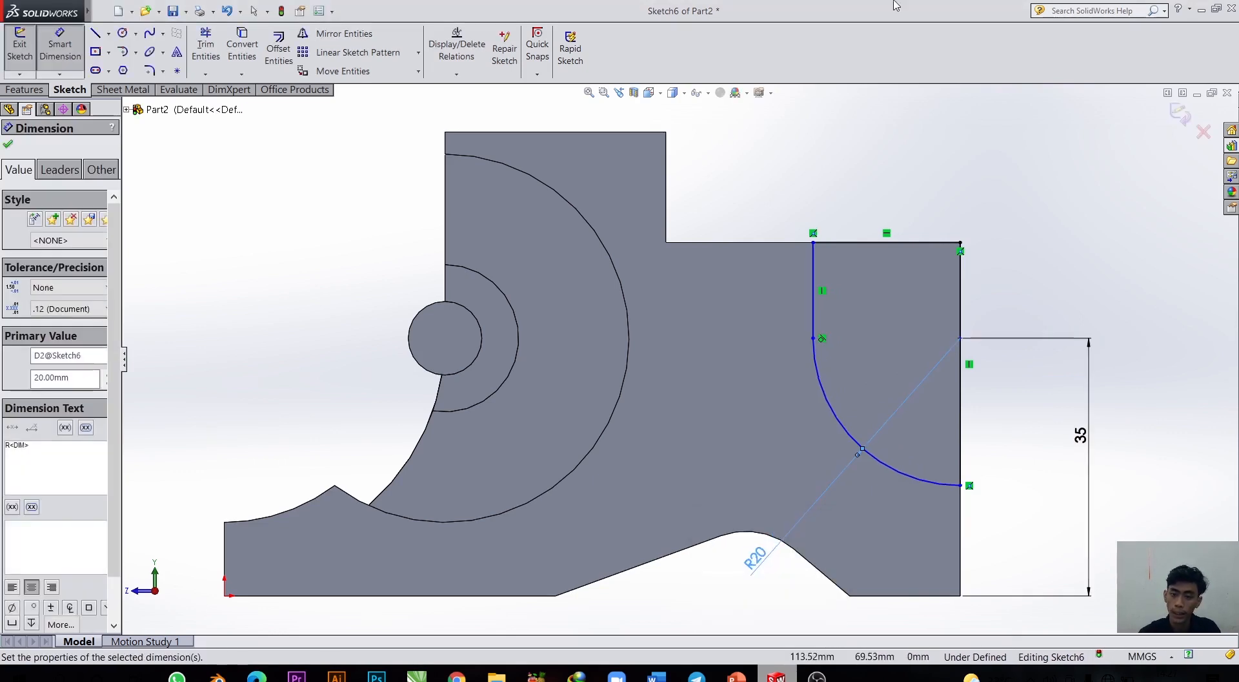
Cut-extrude the rounded profile into the rear block with a blind depth of 9 mm.
click(26, 92)
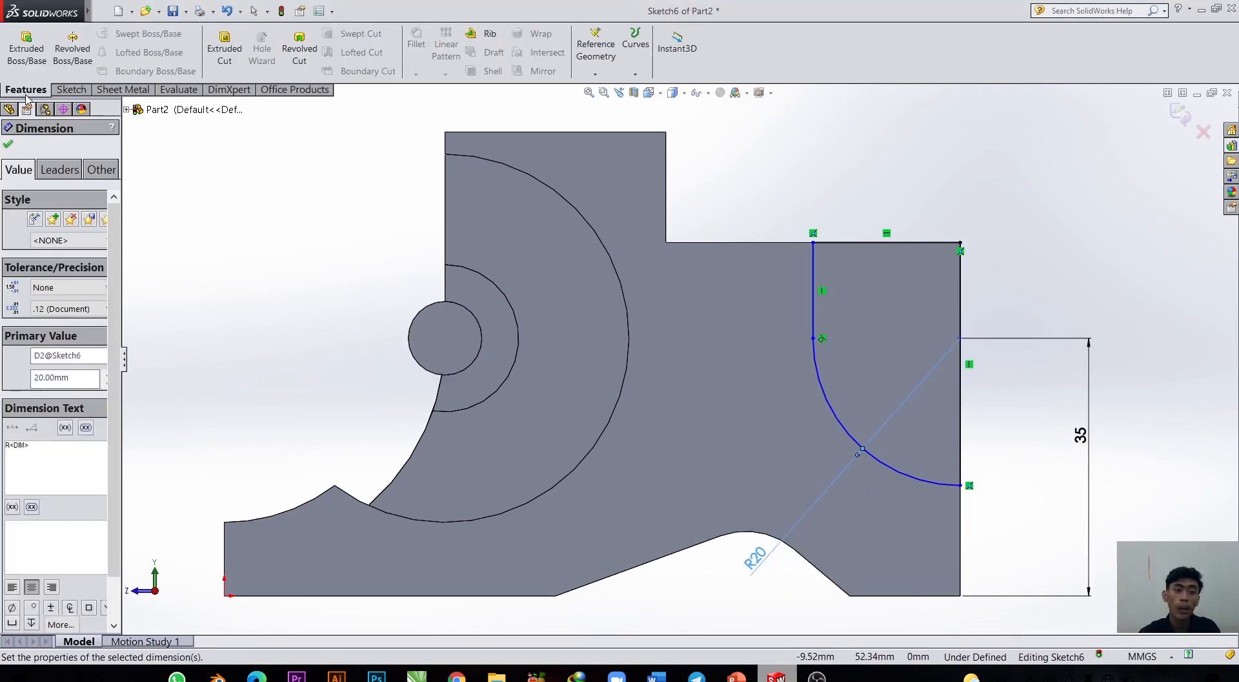
click(225, 49)
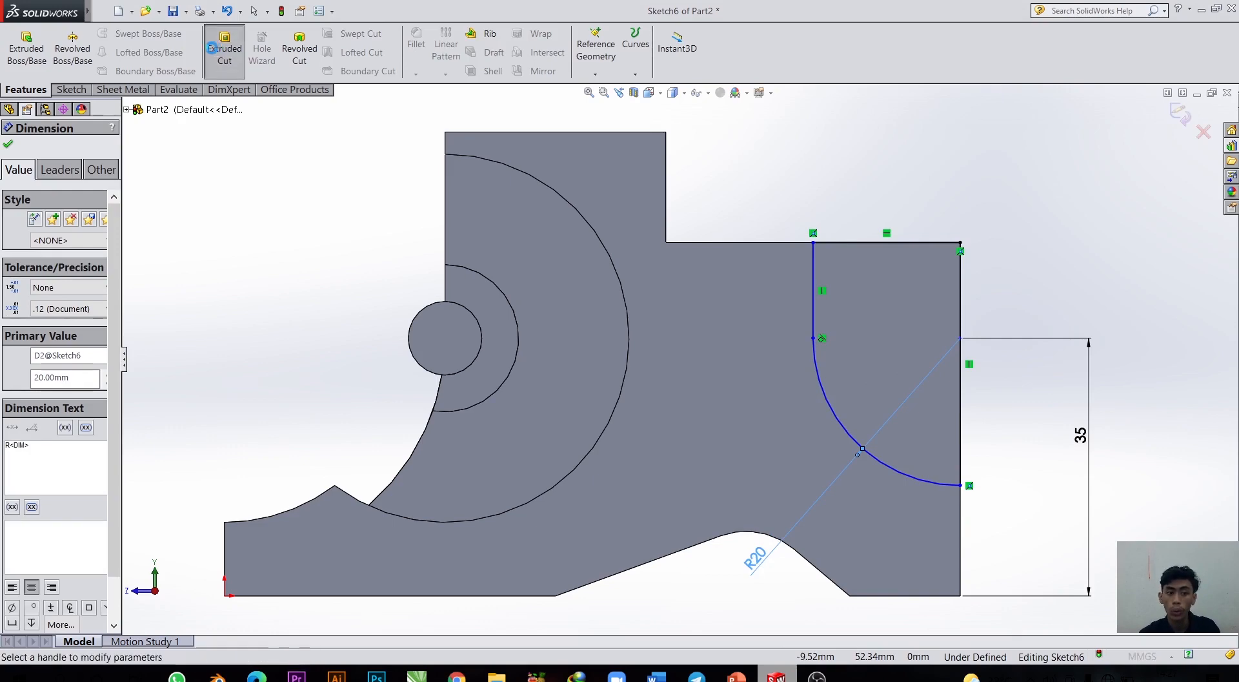
middle_drag(1029, 244, 908, 282)
scroll(411, 399, up, 2)
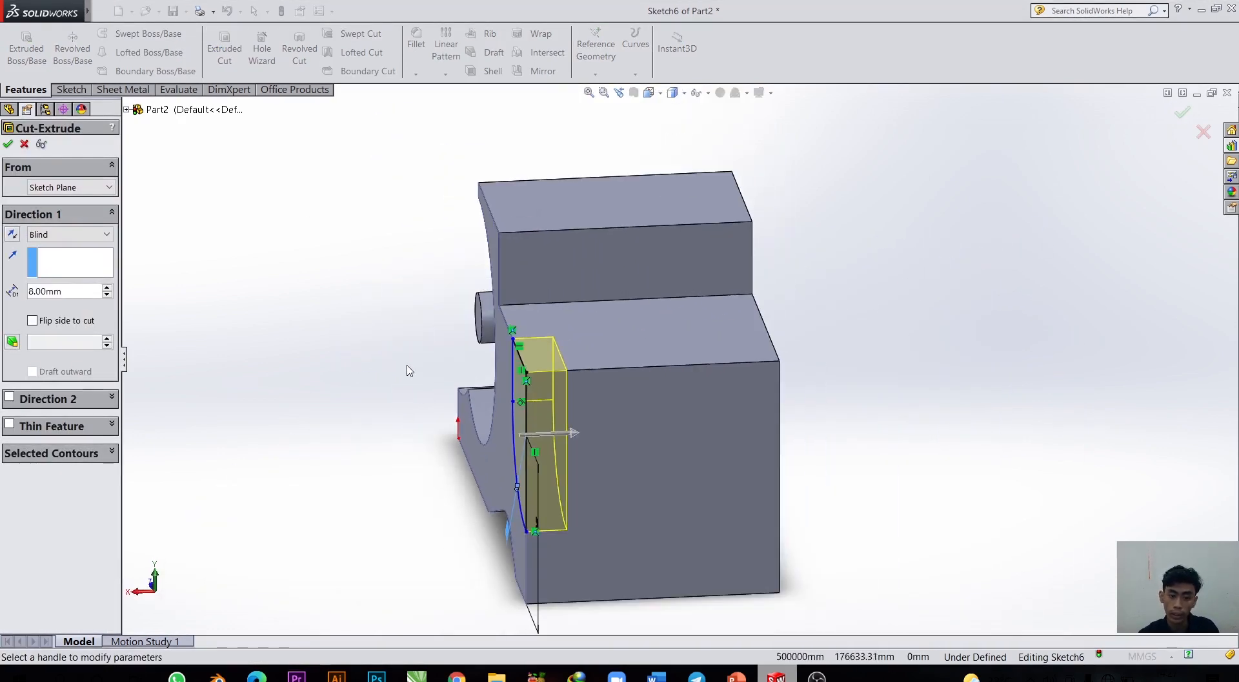
middle_drag(389, 363, 452, 361)
double_click(58, 294)
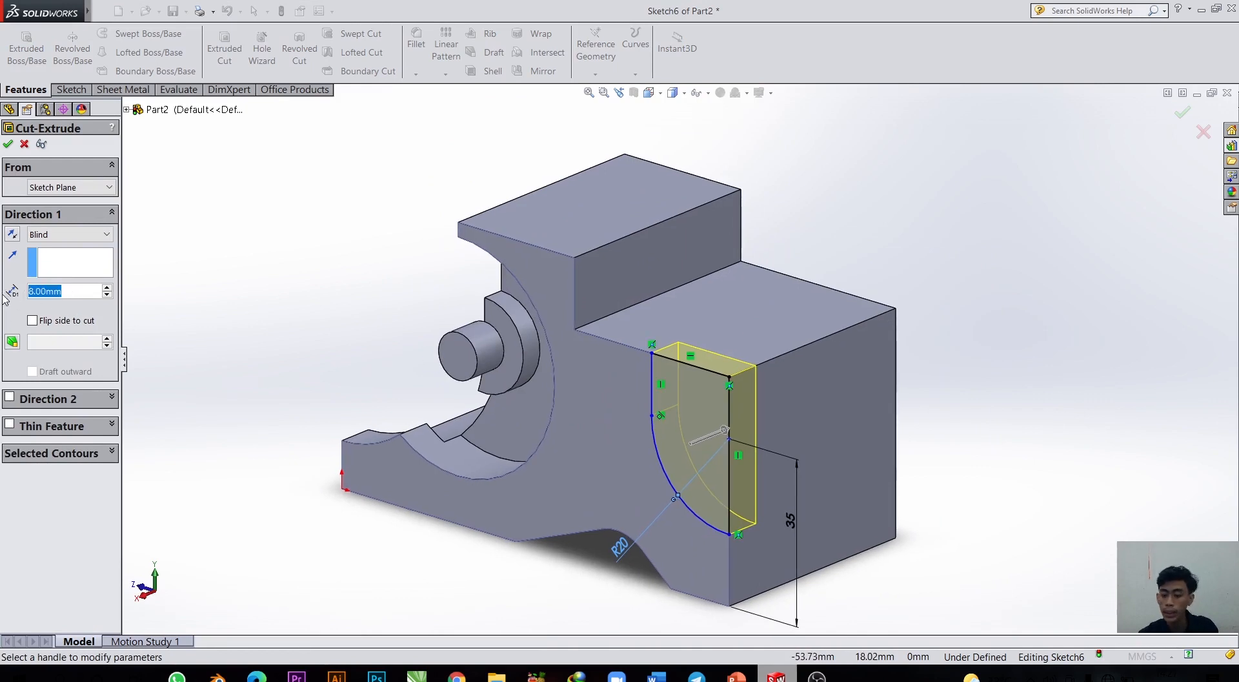
text(8)
key(BackSpace)
text(9)
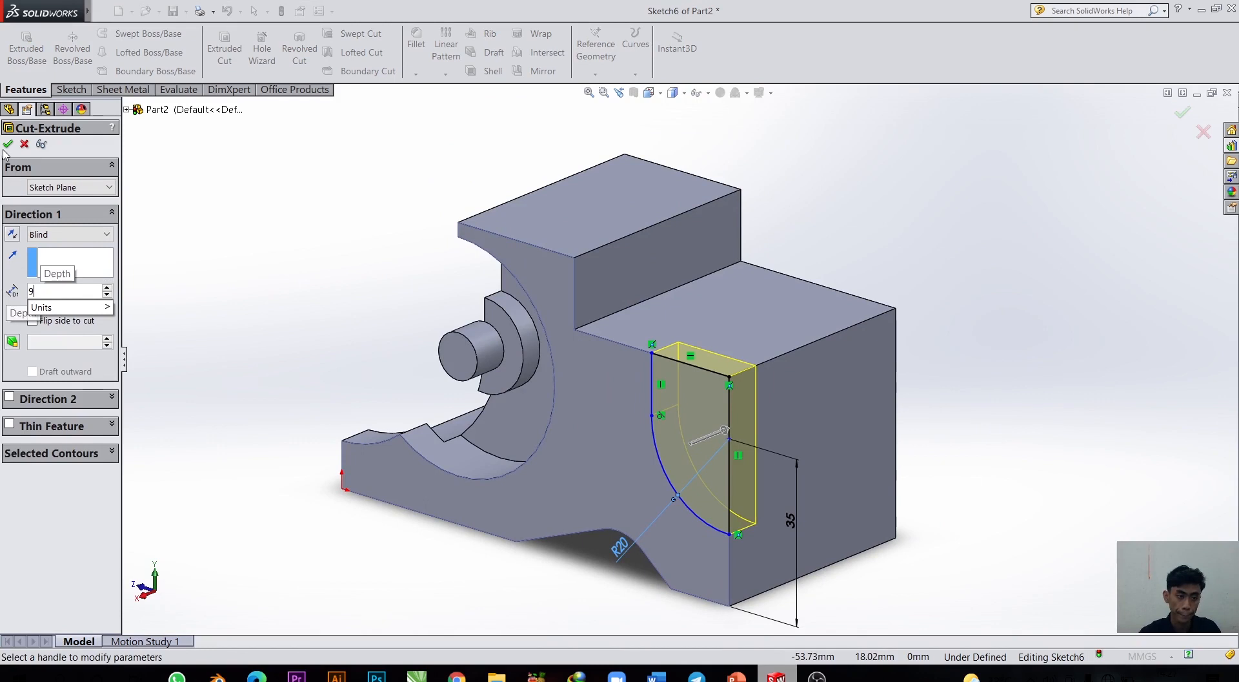
key(Return)
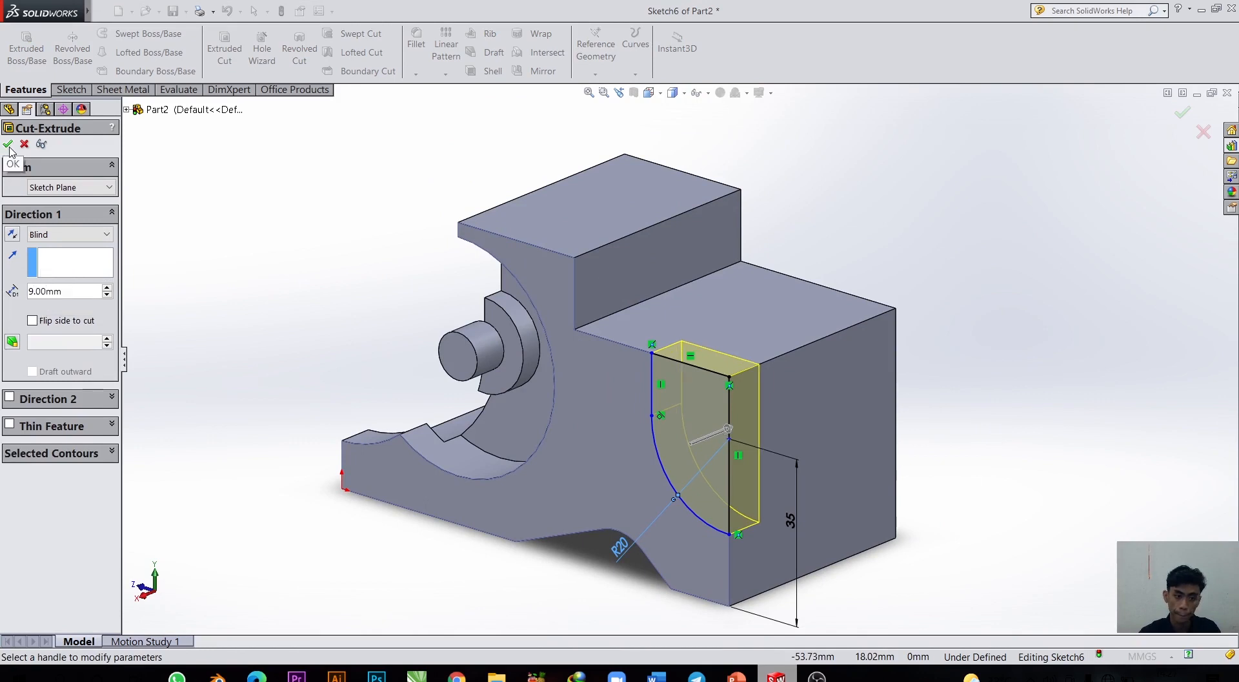
click(9, 146)
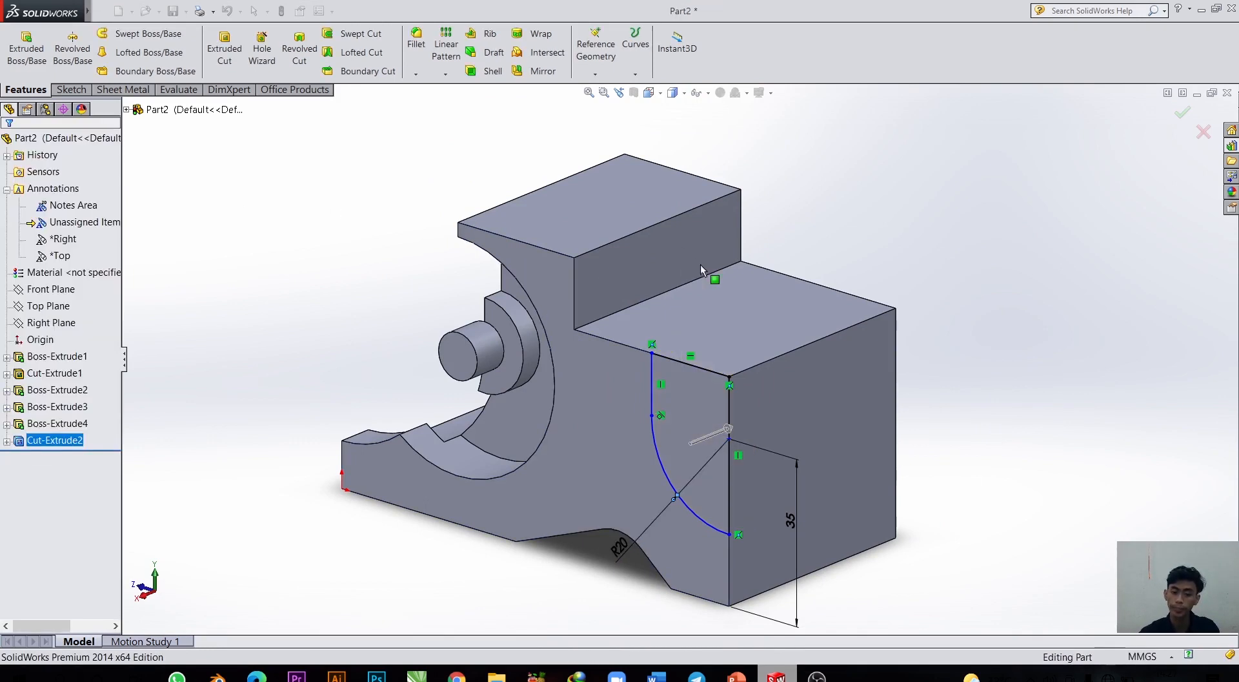
Sketch a circle of about 3.8 mm radius on the recessed face of the new cut, its centre level with the arc's upper end.
scroll(851, 350, down, 3)
middle_drag(521, 266, 555, 212)
scroll(775, 352, down, 2)
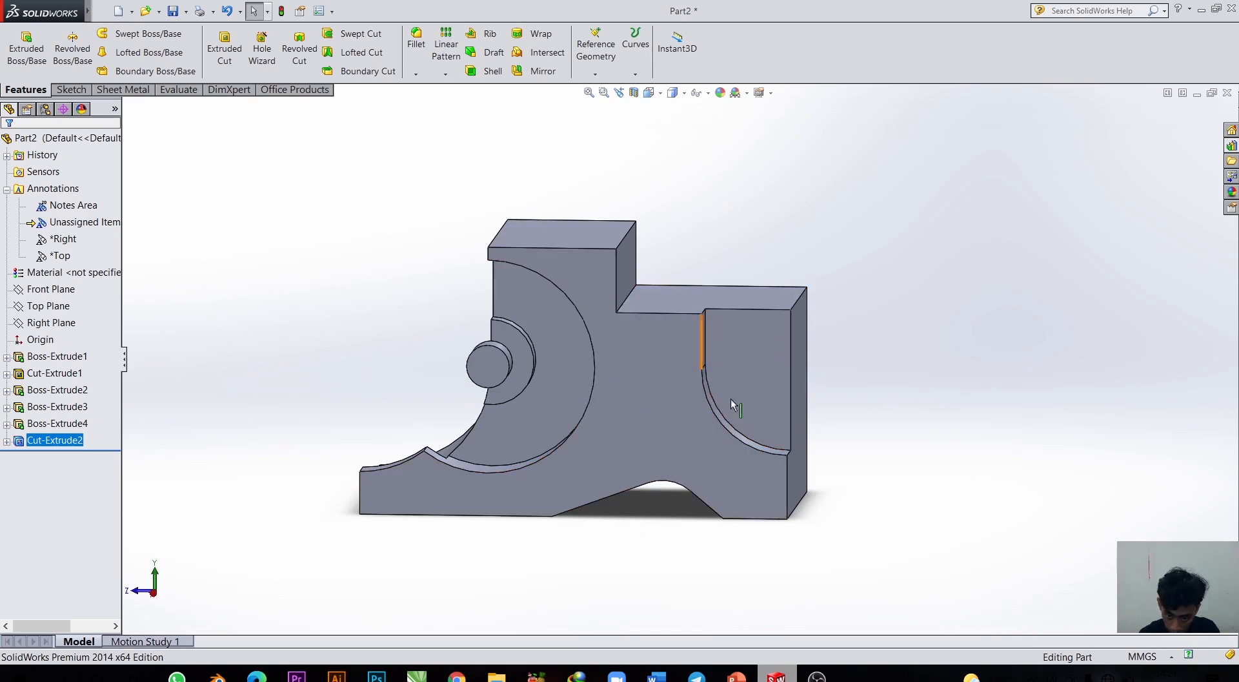
click(751, 352)
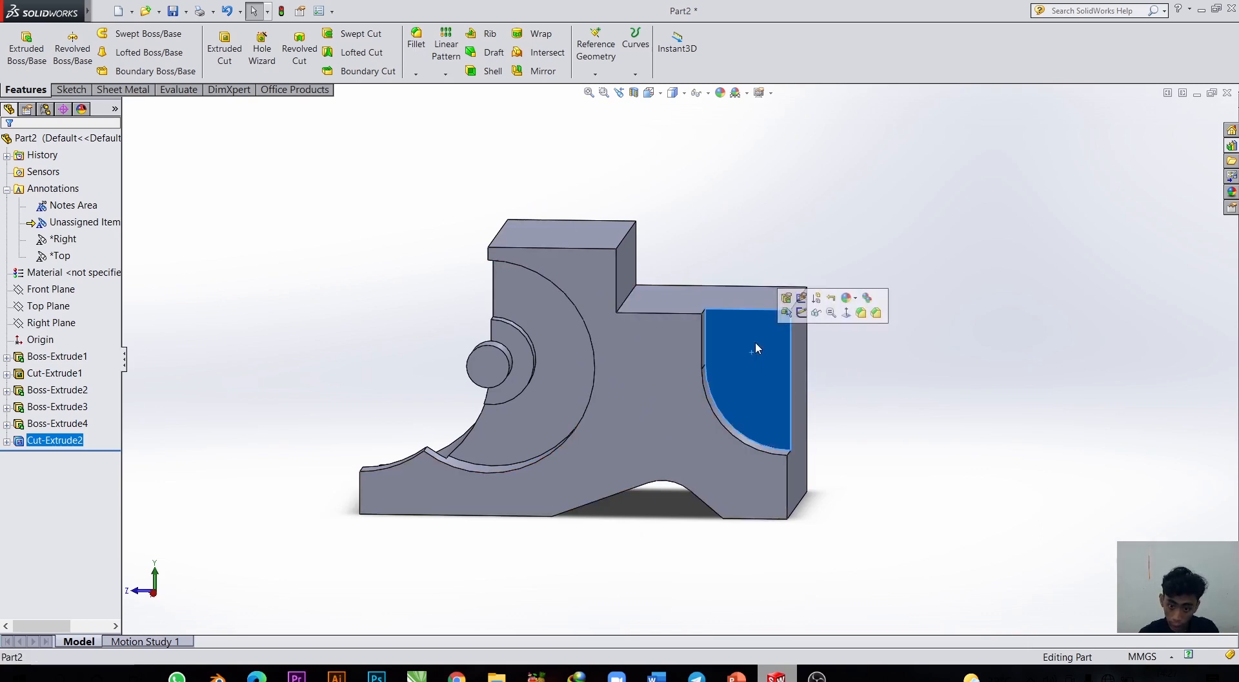
click(86, 91)
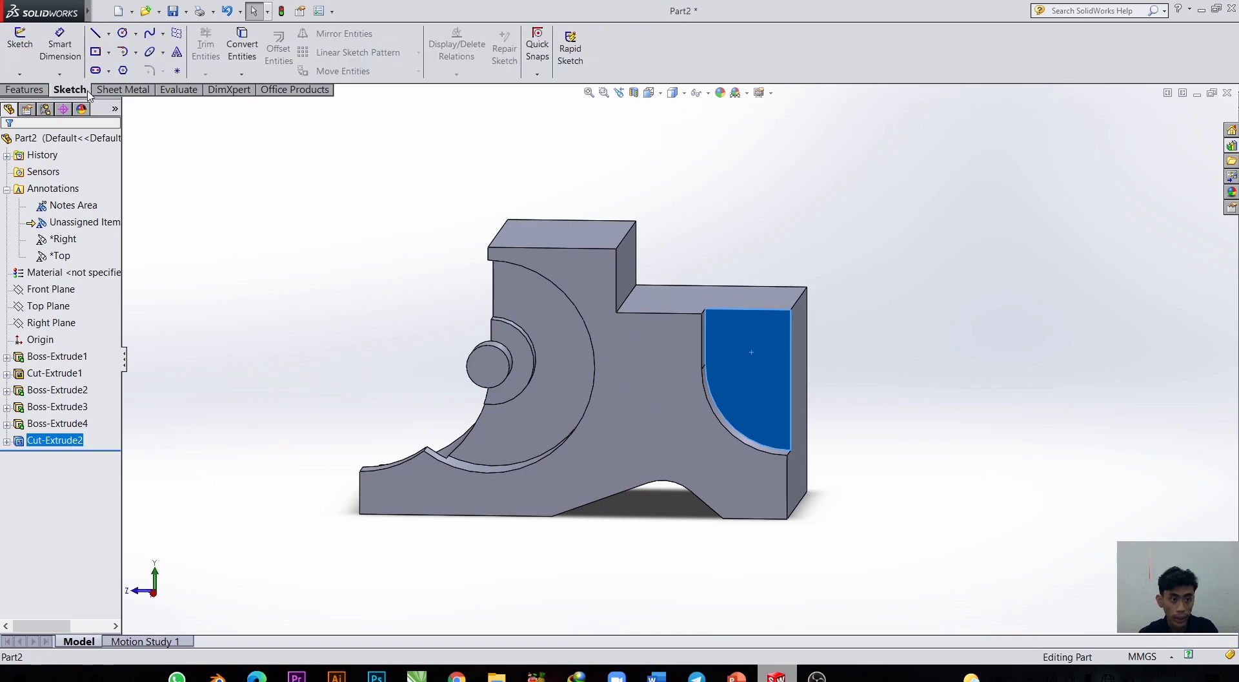
click(125, 35)
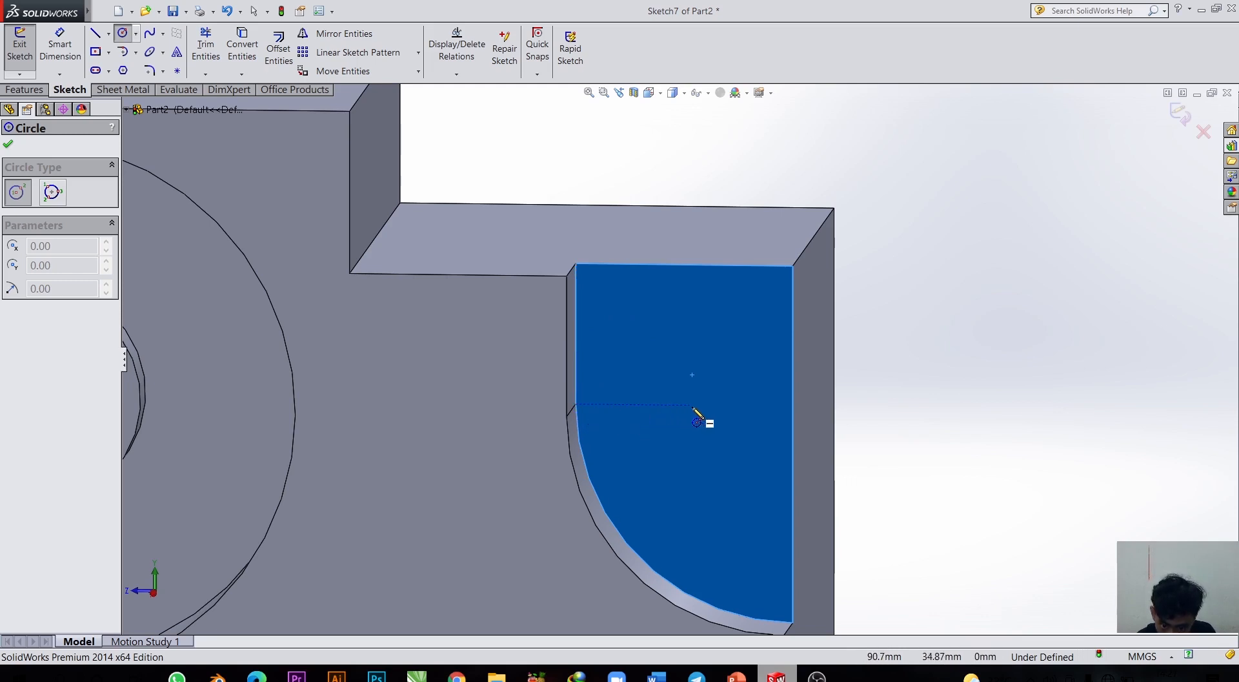
scroll(697, 420, down, 1)
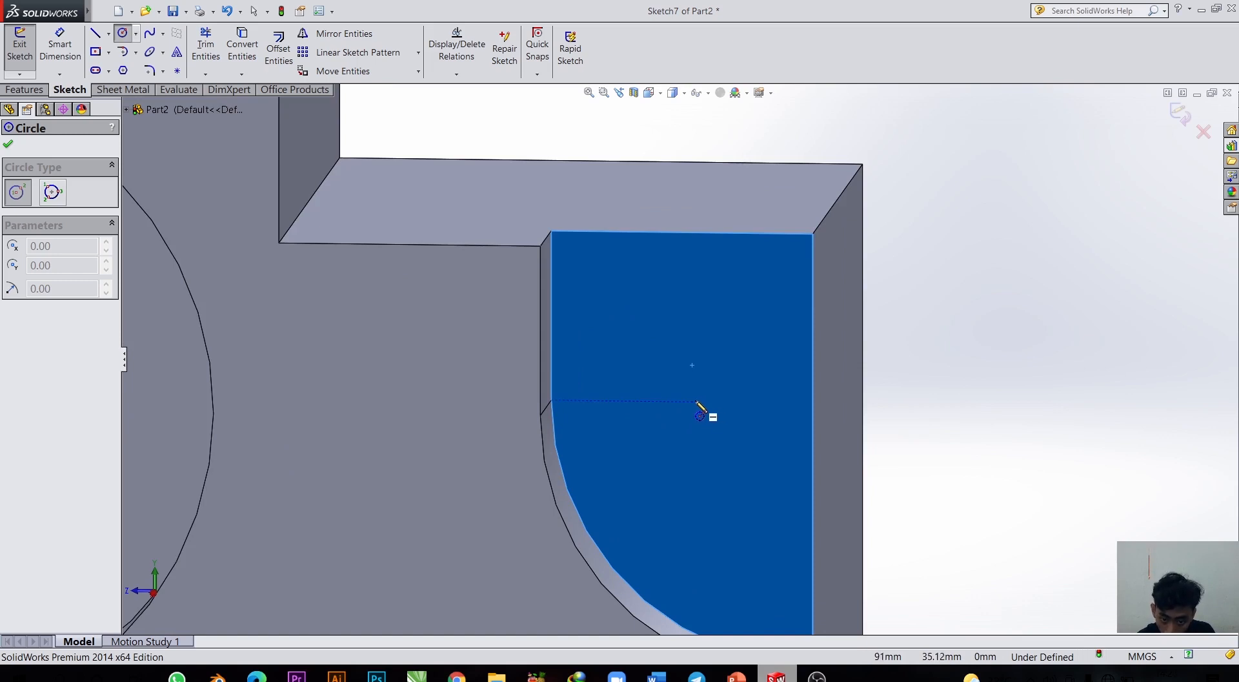
click(695, 402)
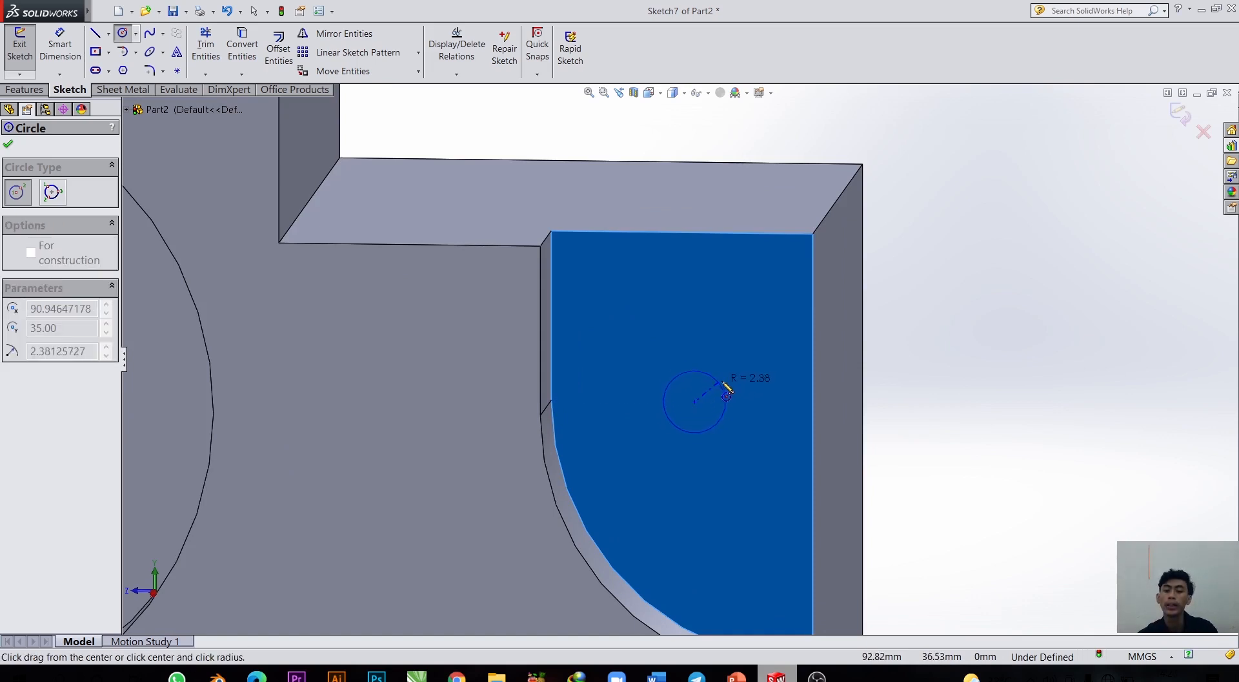
click(747, 407)
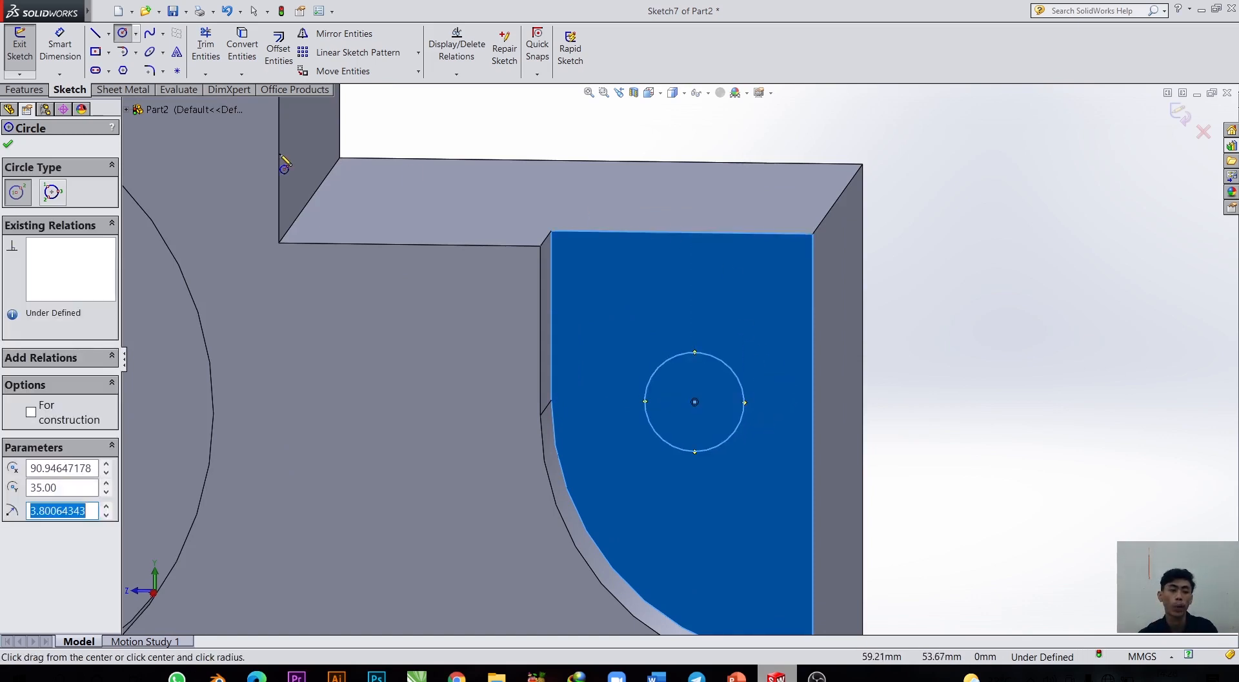
key(Escape)
Dimension the circle's diameter and set it to 10 mm.
click(742, 392)
click(965, 403)
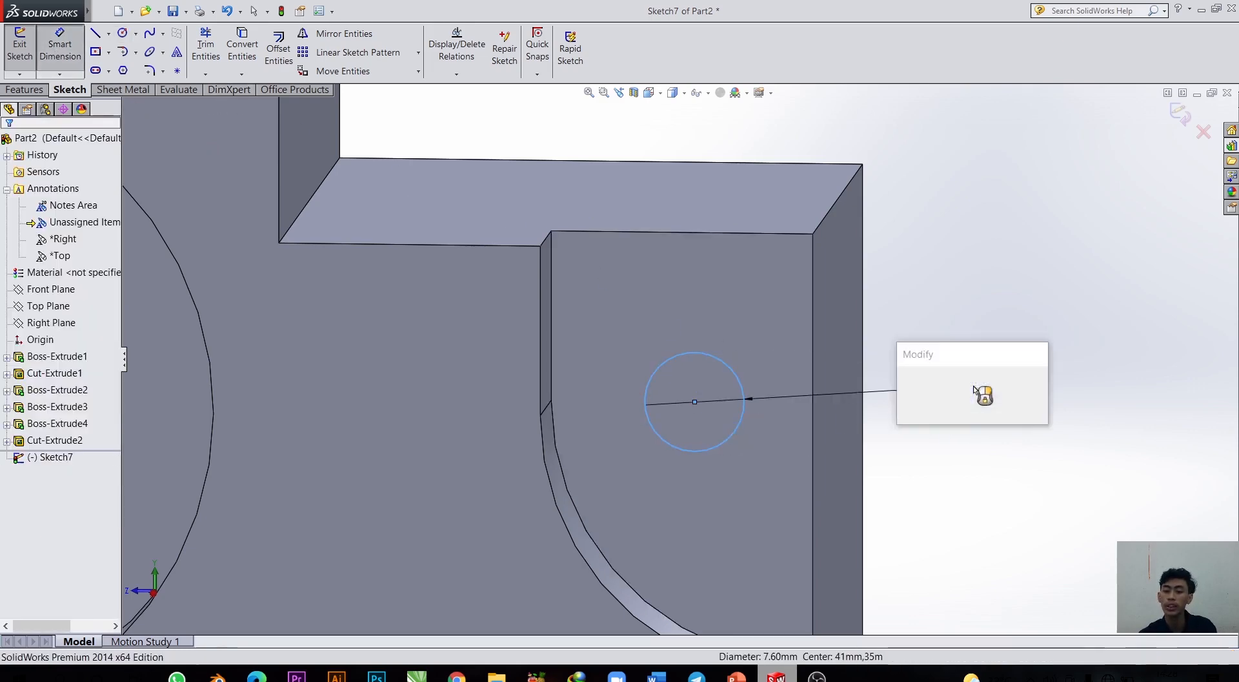
text(10)
click(922, 431)
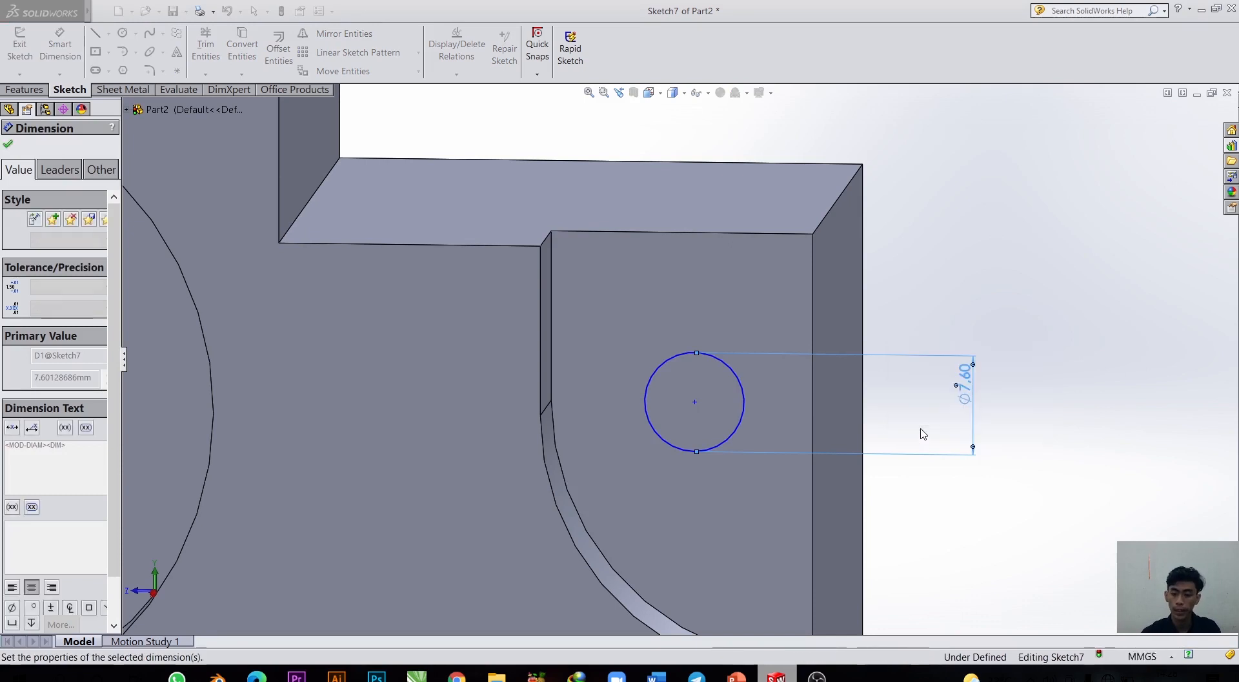
Dimension the circle's centre horizontally from the recessed face's rear edge, set the distance to 10 mm and finish dimensioning.
click(695, 402)
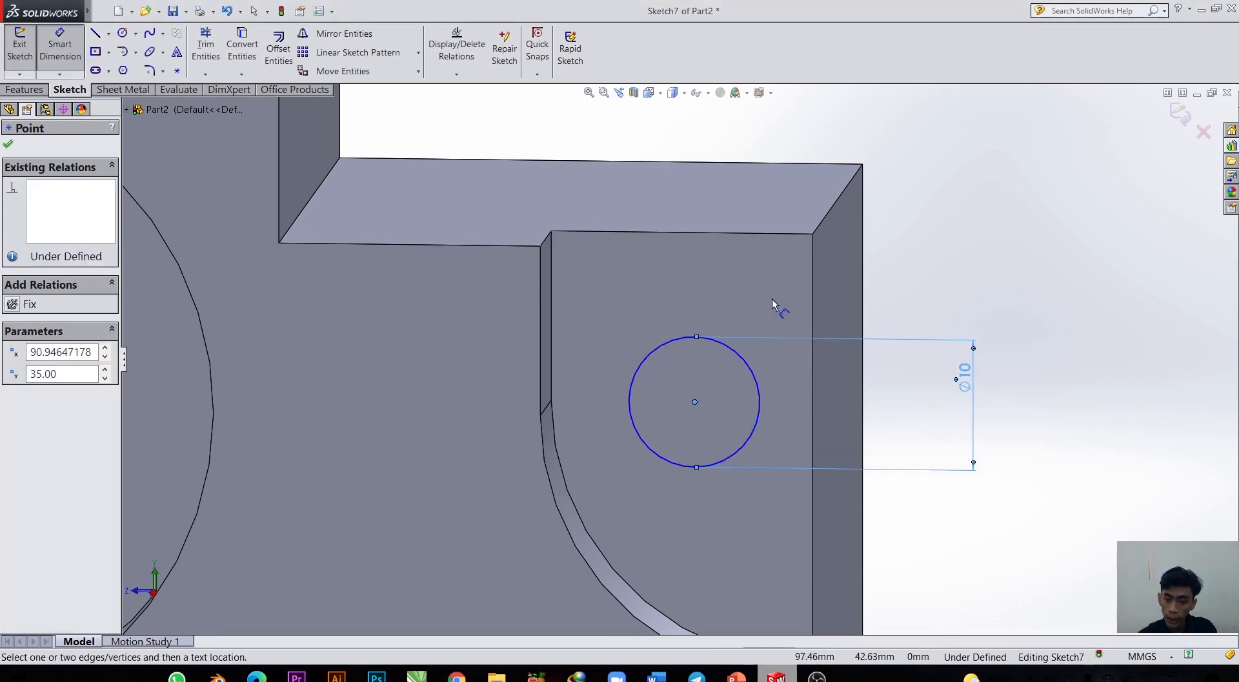
click(813, 309)
click(772, 150)
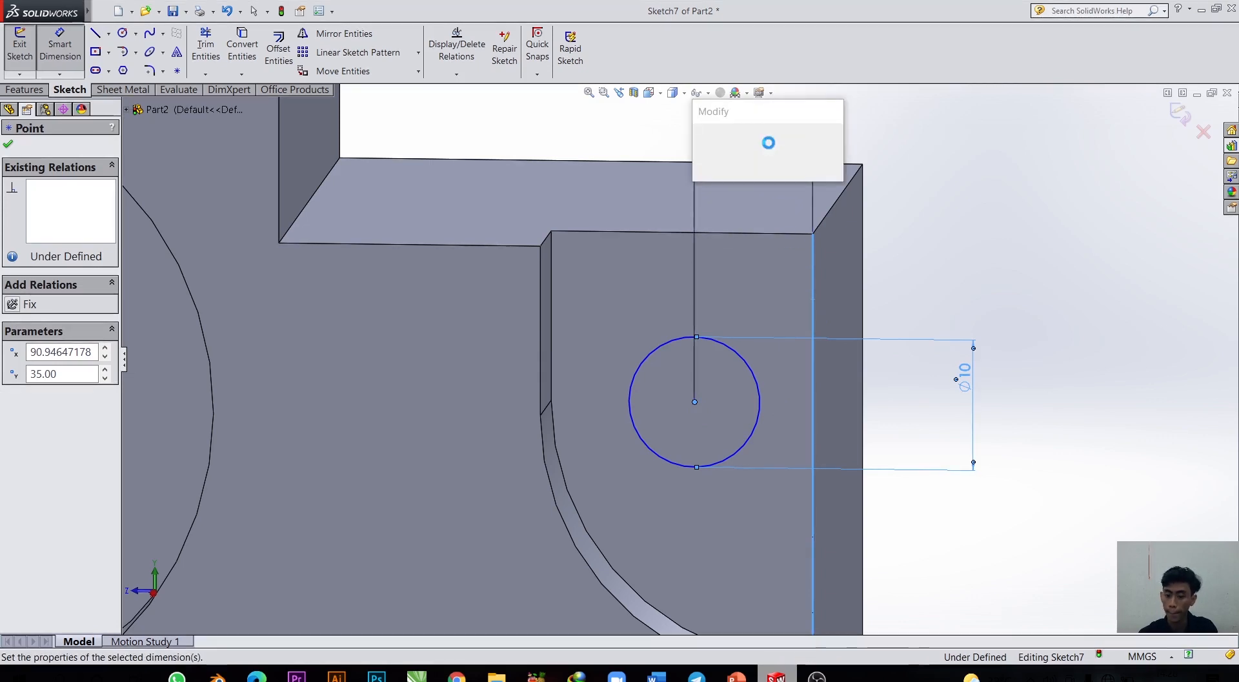
text(10)
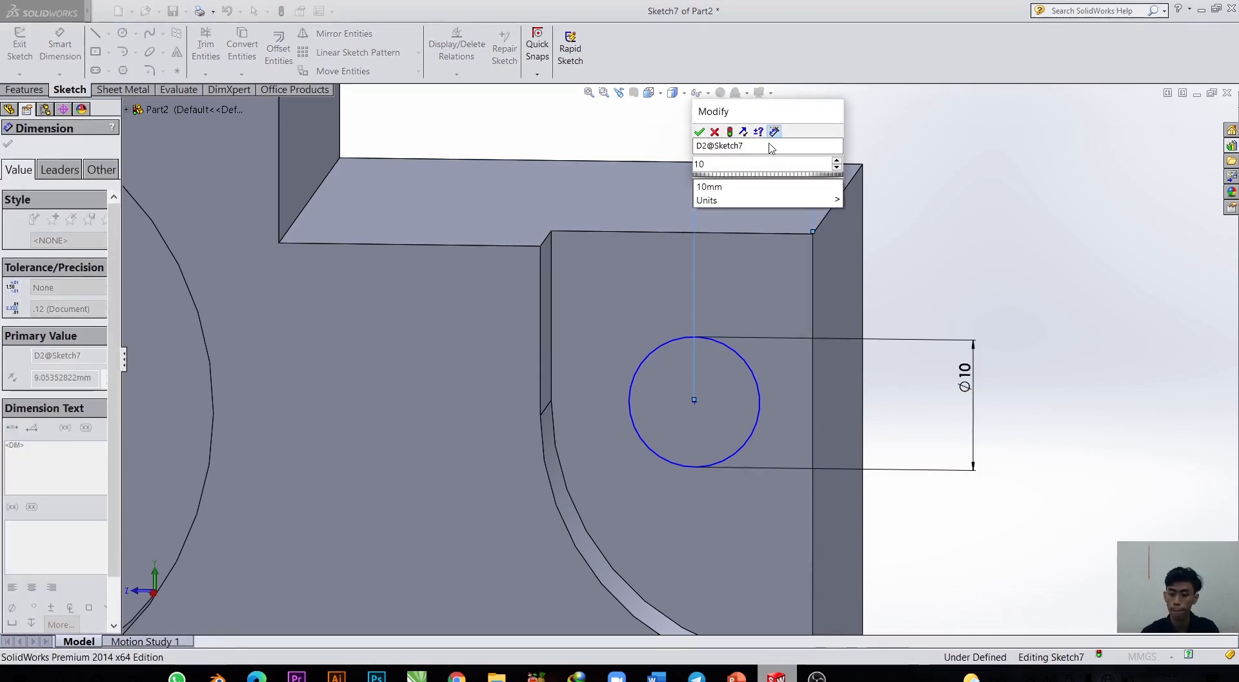
key(Return)
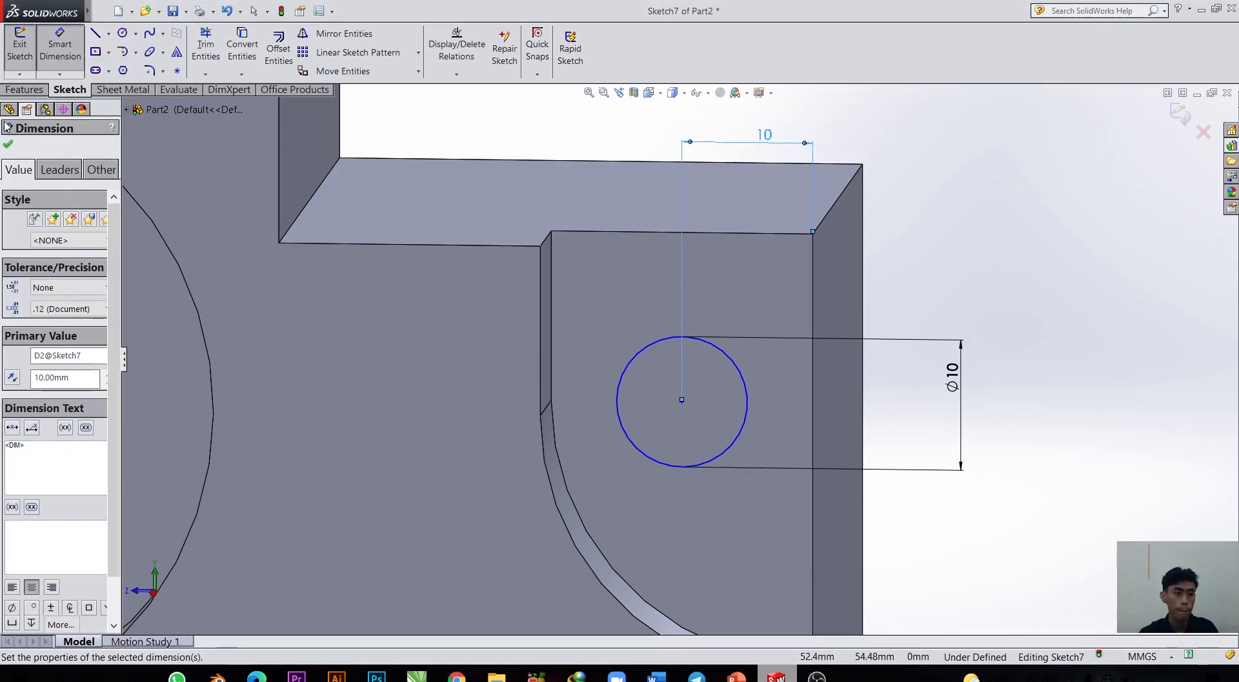
click(8, 146)
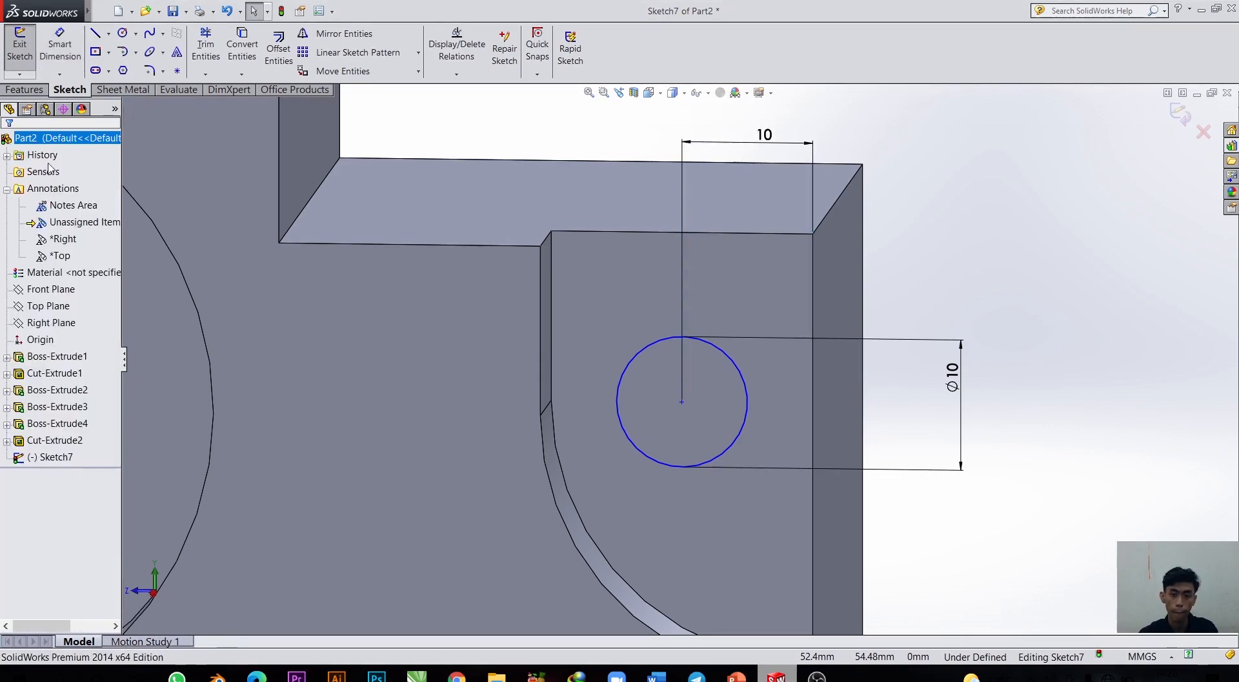
scroll(577, 373, up, 3)
scroll(629, 383, up, 3)
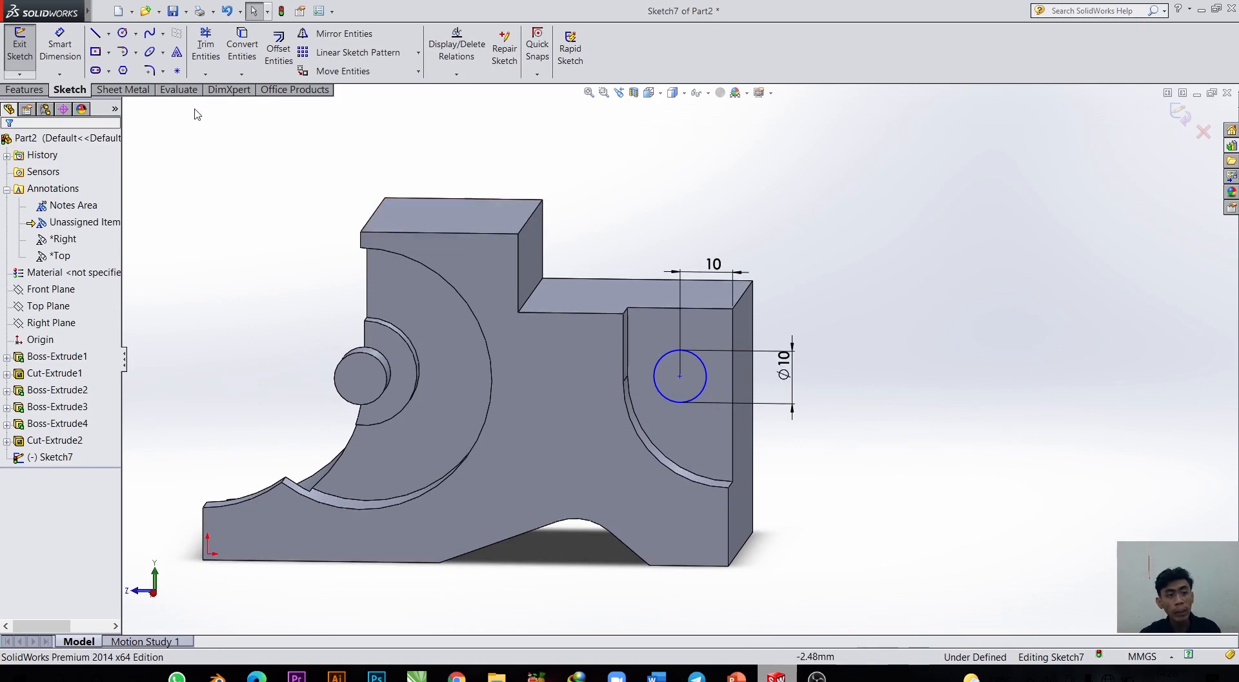
Cut-extrude the 10 mm circle through all of the rear block.
middle_drag(849, 315, 815, 295)
click(49, 91)
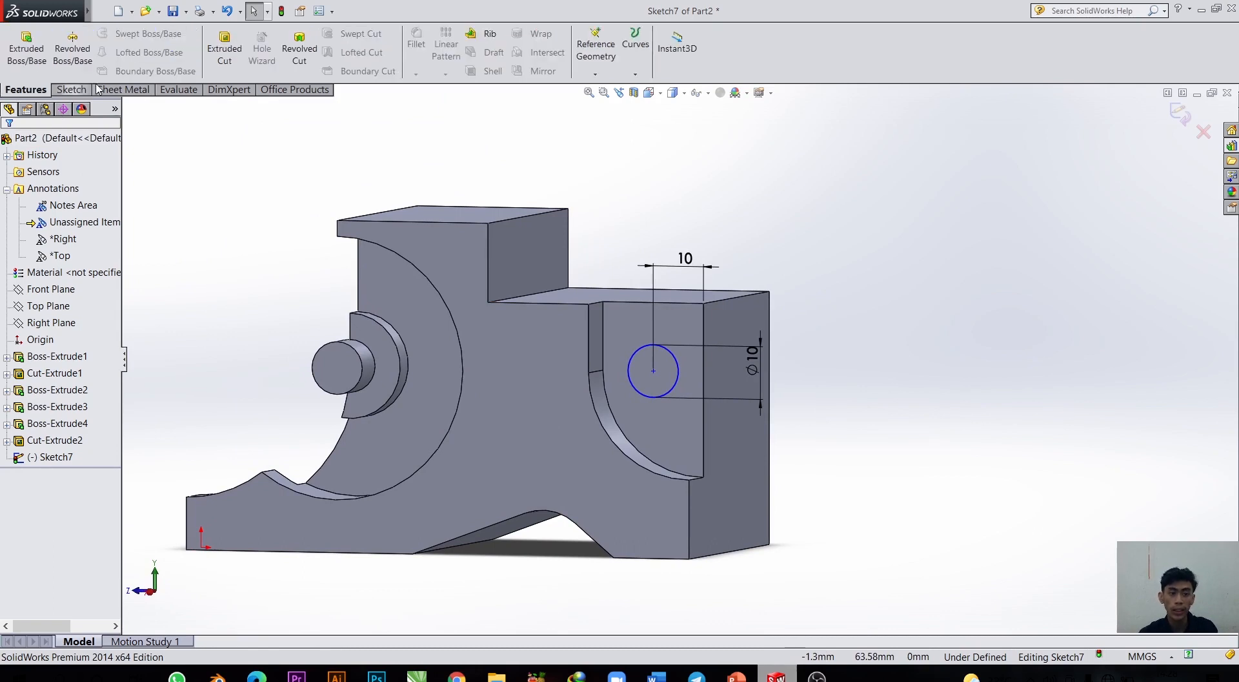
click(225, 59)
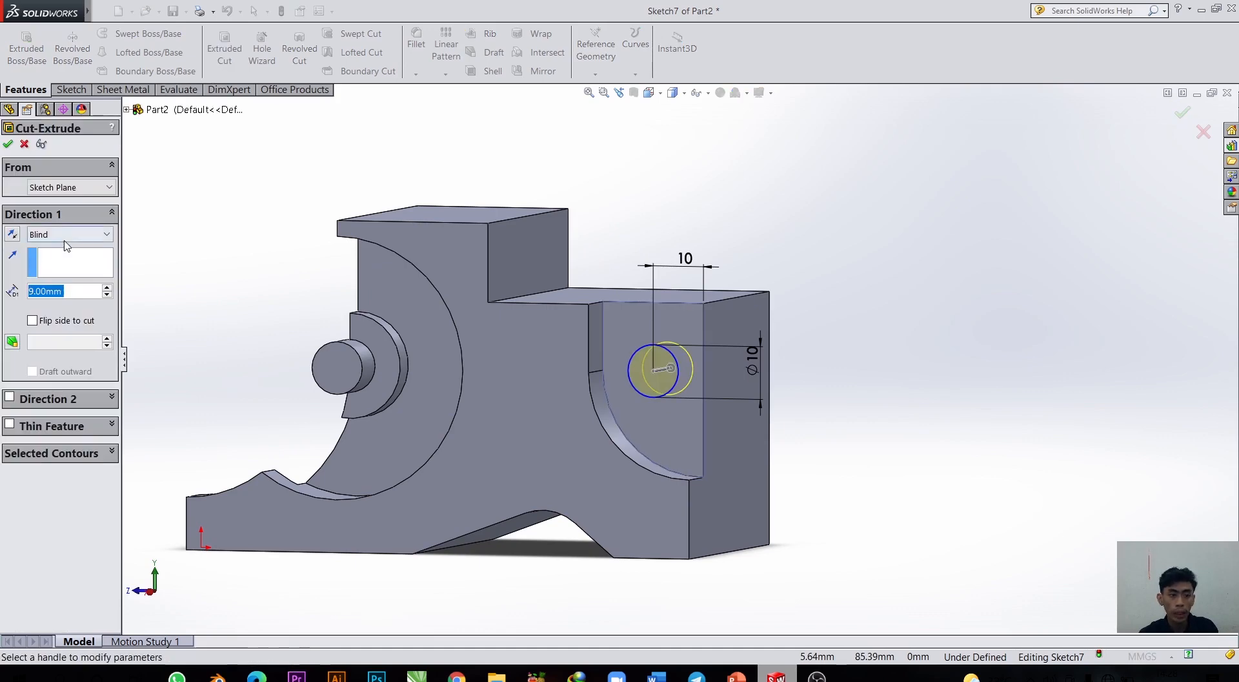
click(68, 236)
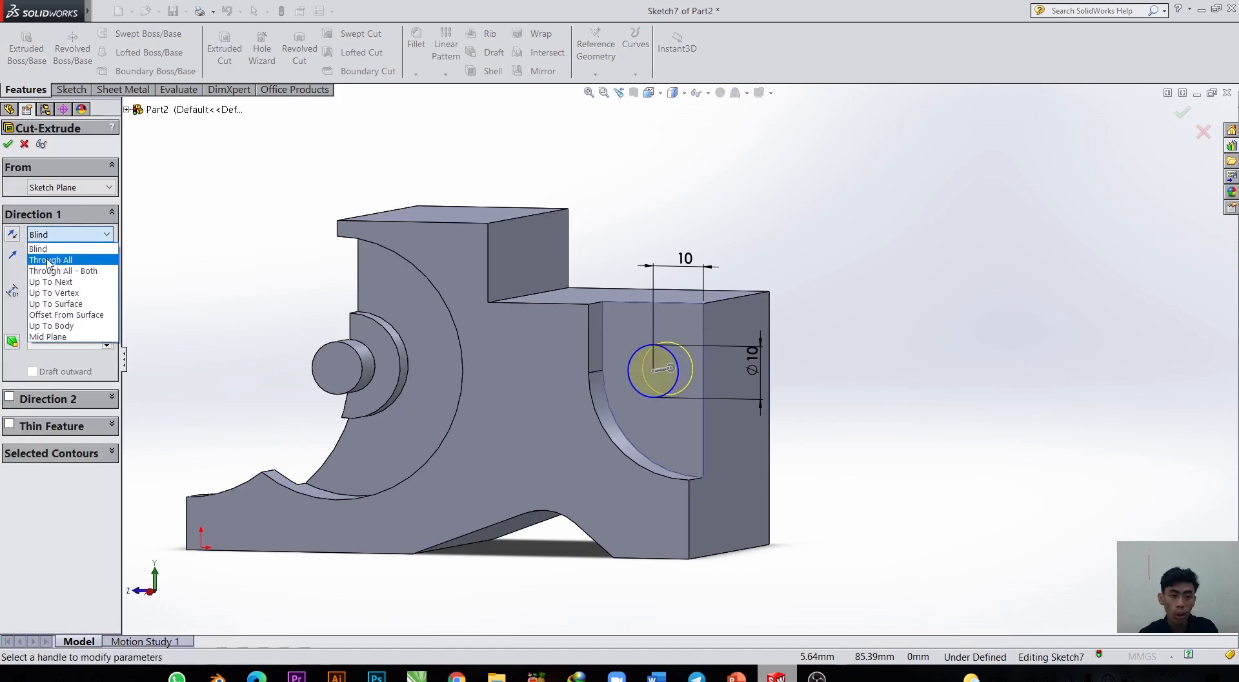
click(50, 259)
mouse_move(802, 297)
middle_down()
mouse_move(827, 296)
mouse_move(718, 329)
middle_up()
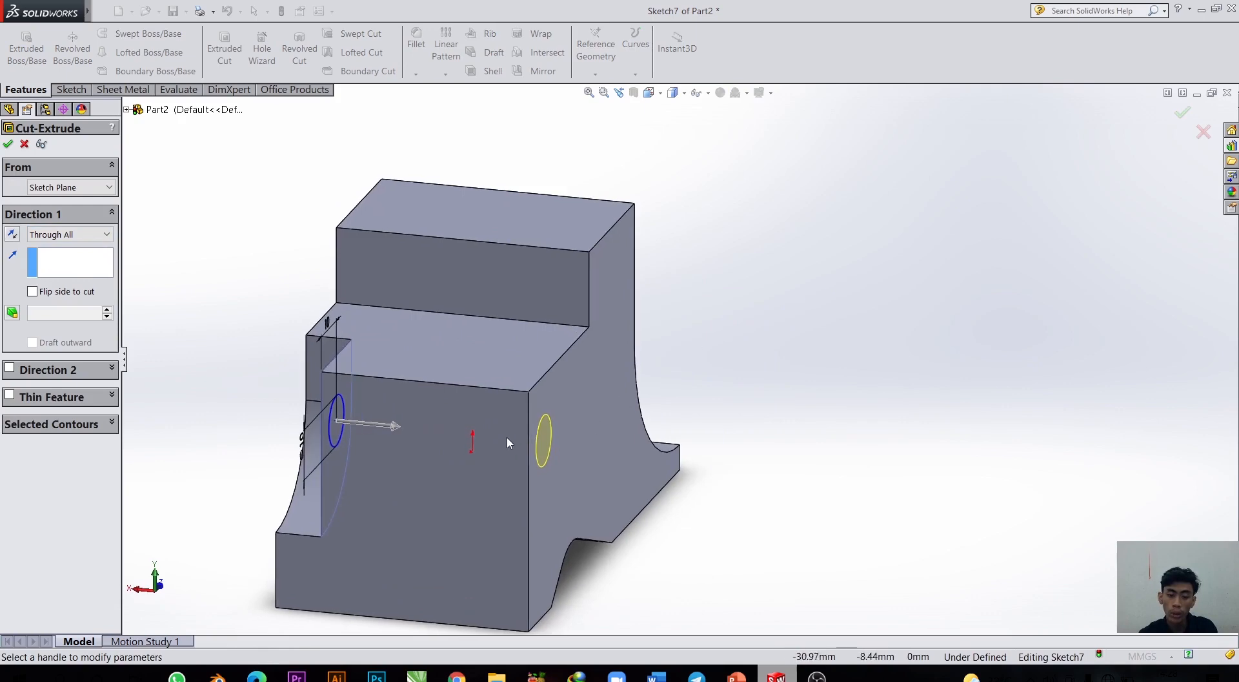
scroll(507, 440, up, 1)
middle_drag(260, 365, 402, 368)
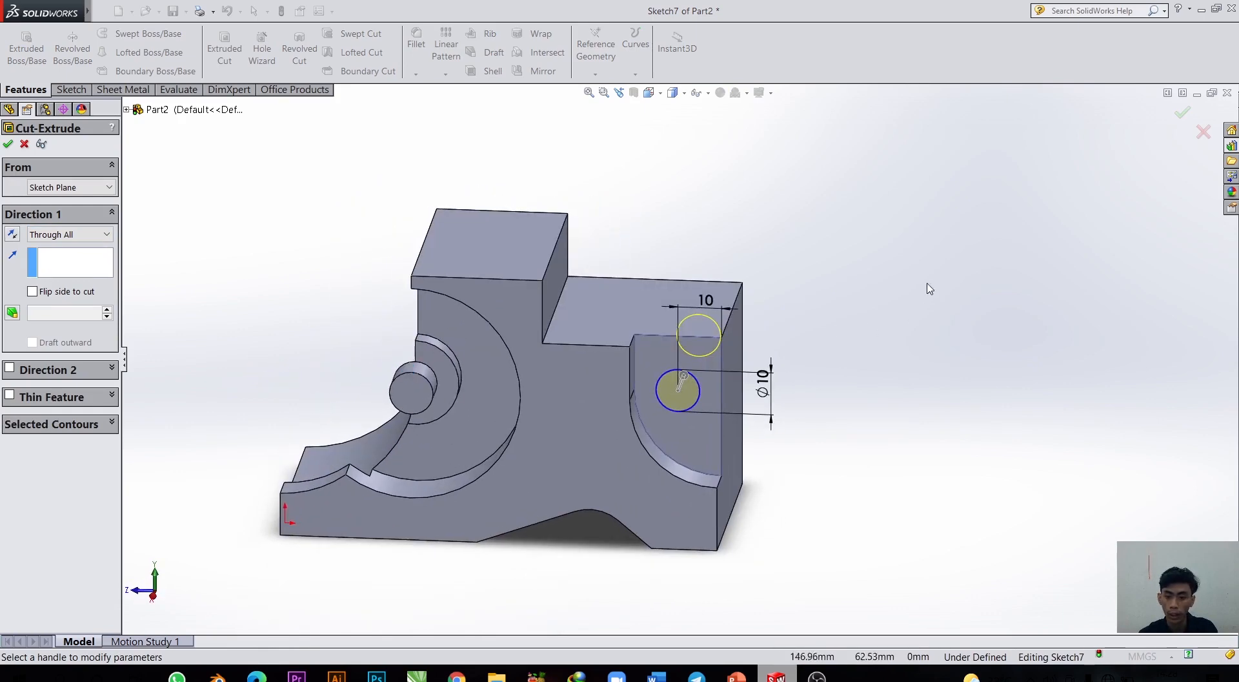
middle_drag(927, 293, 819, 335)
click(7, 145)
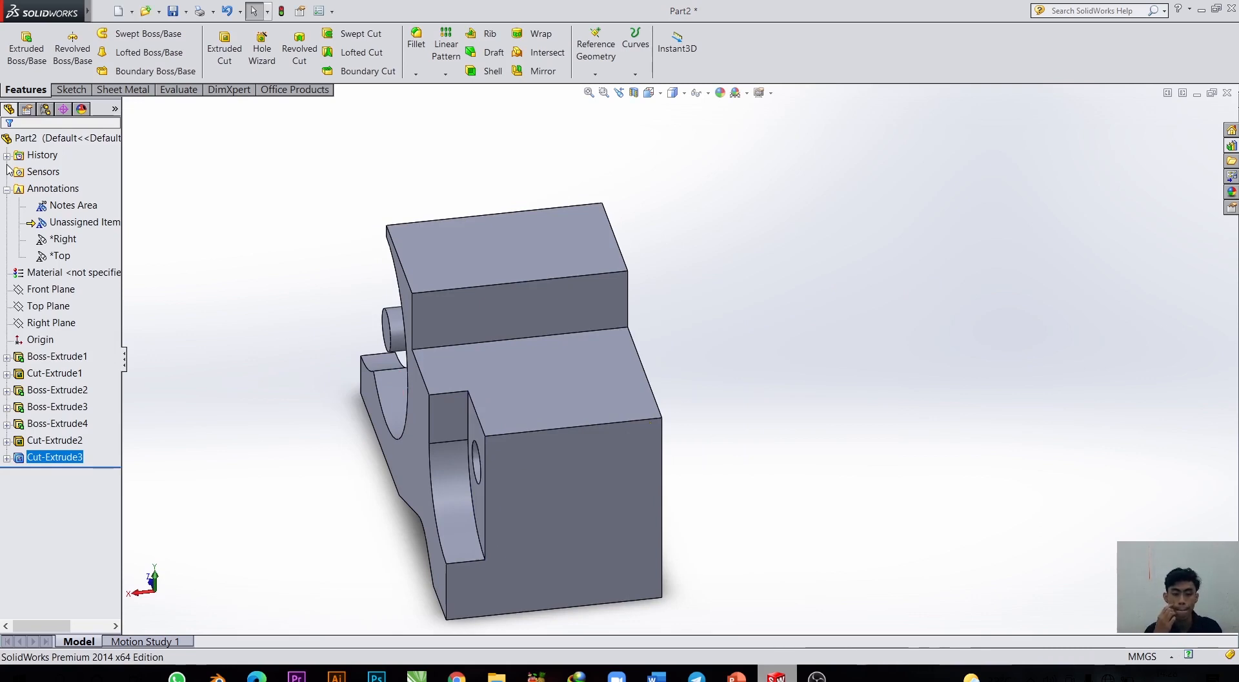
Examine the new through hole and the stepped part from several sides.
scroll(506, 437, up, 2)
middle_drag(506, 438, 738, 388)
scroll(714, 376, down, 5)
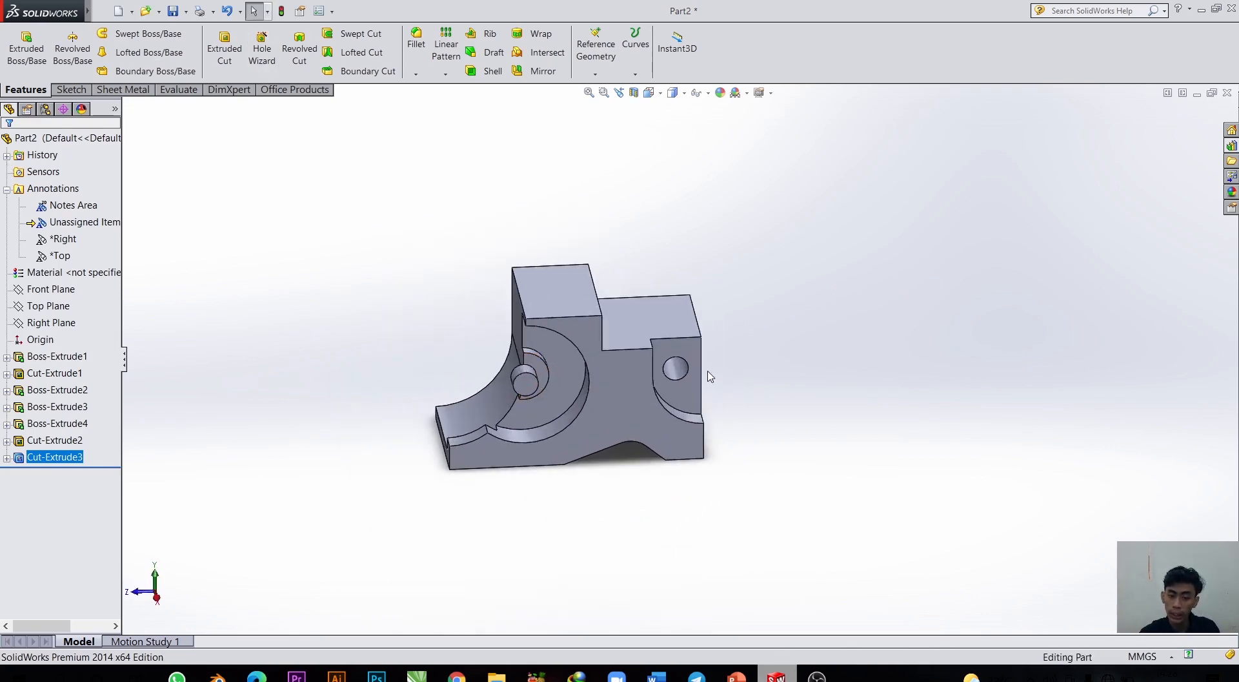
scroll(857, 405, up, 1)
middle_drag(857, 404, 795, 313)
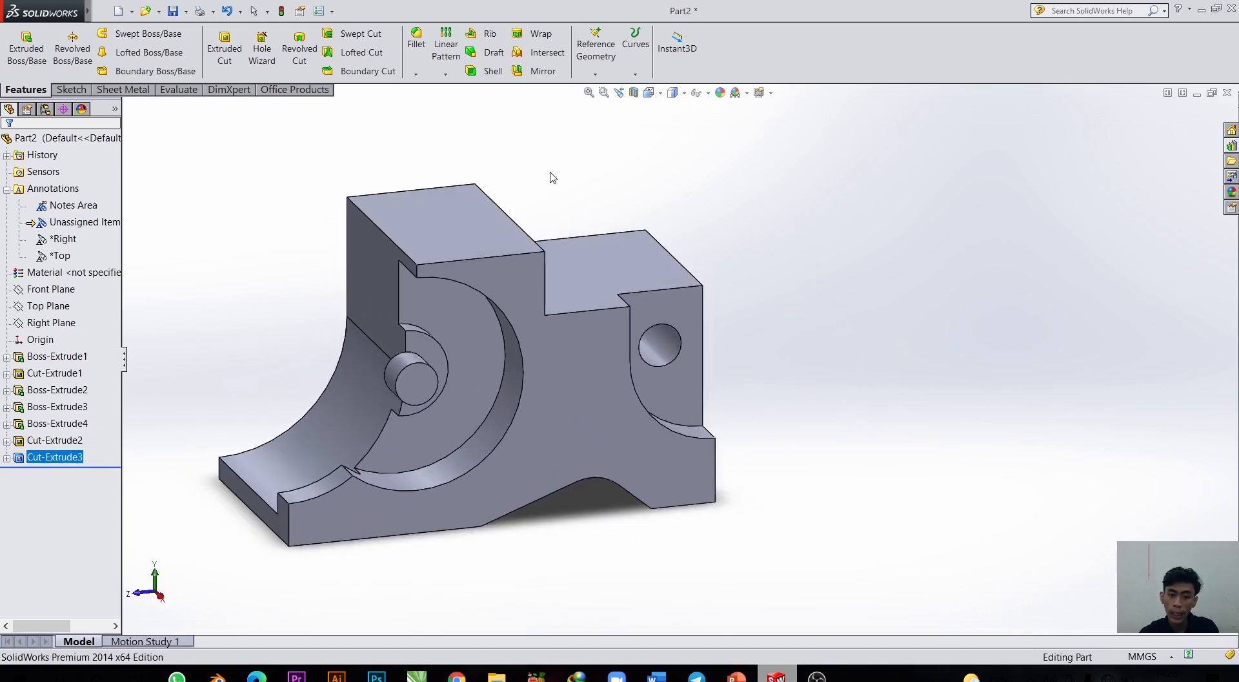
middle_drag(553, 177, 581, 222)
middle_drag(820, 172, 797, 280)
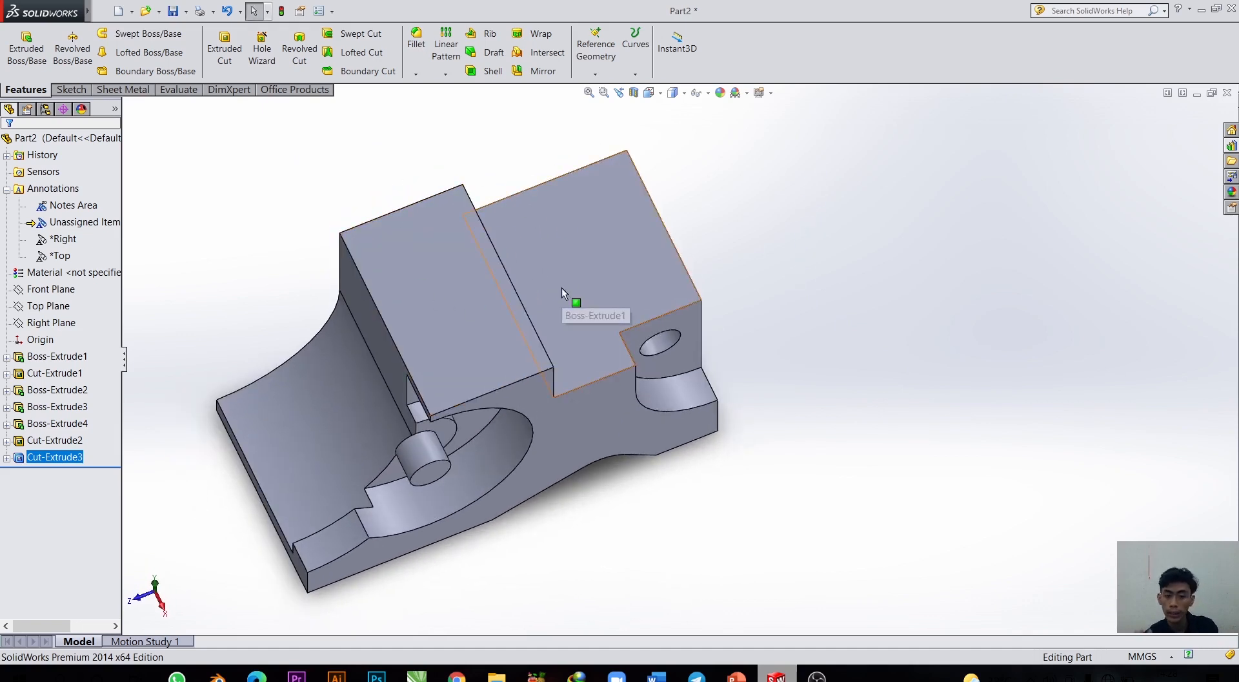
Sketch a corner rectangle about 12.6 by 54.8 mm on the raised block's top face, starting at the part's rear corner opposite the recess side.
click(440, 278)
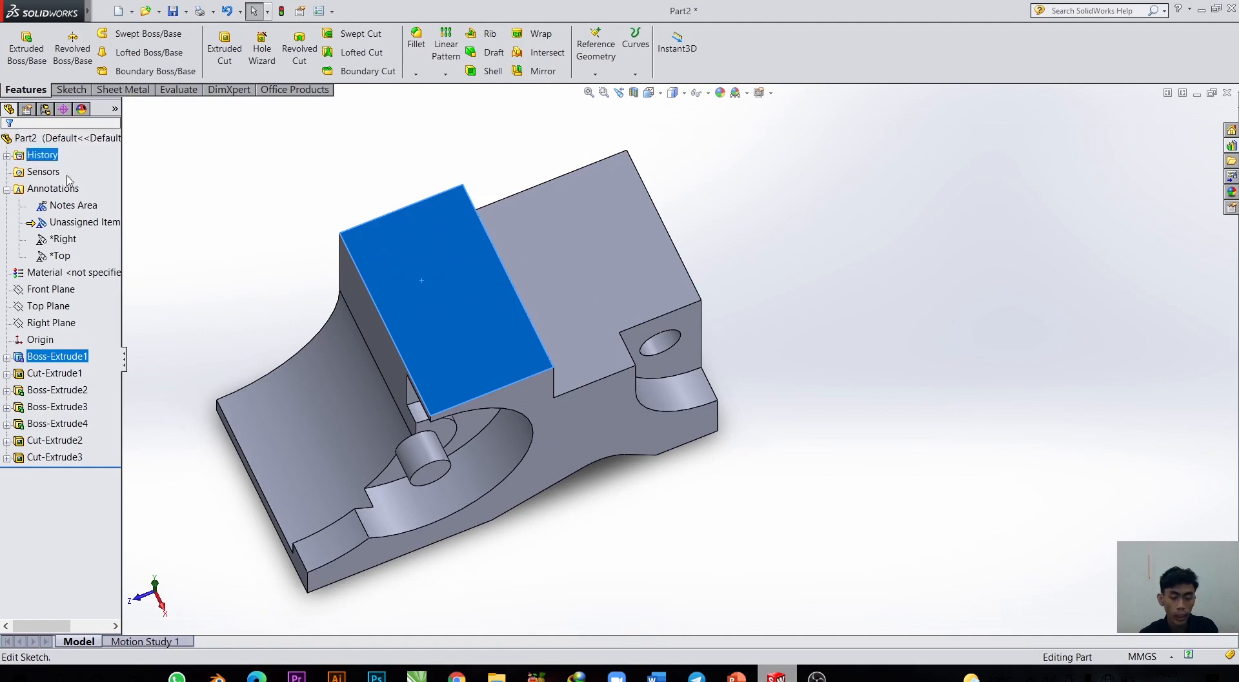
key(space)
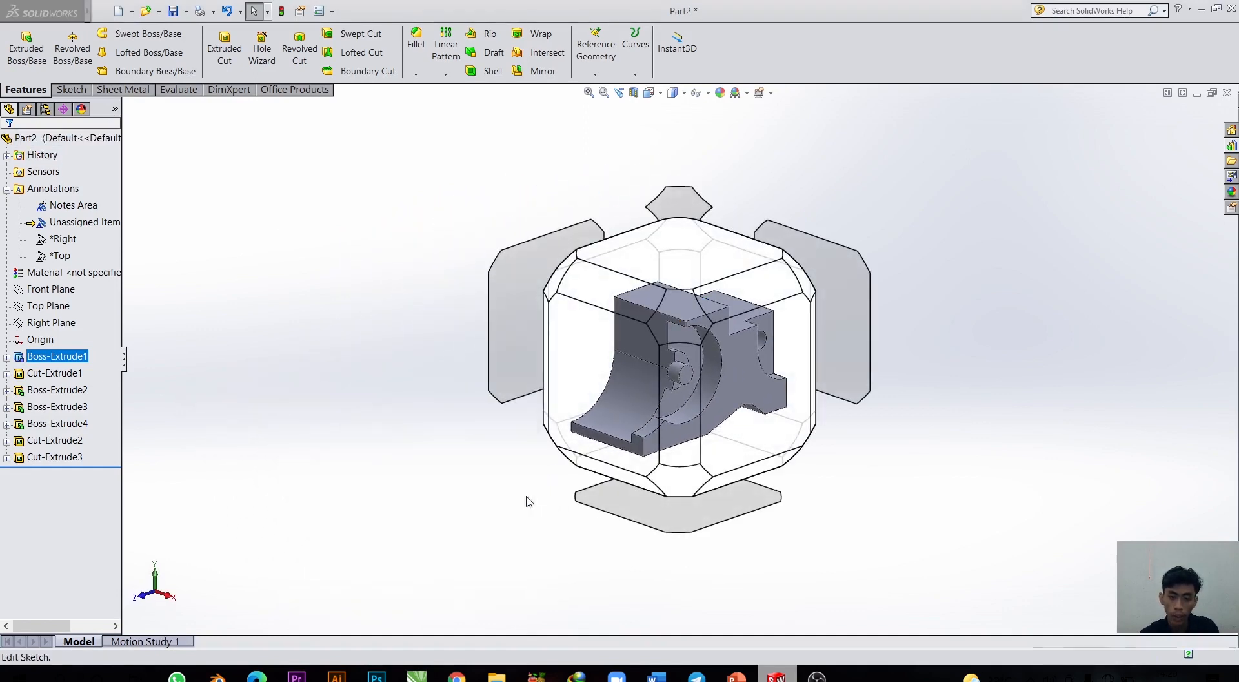
click(522, 507)
click(69, 89)
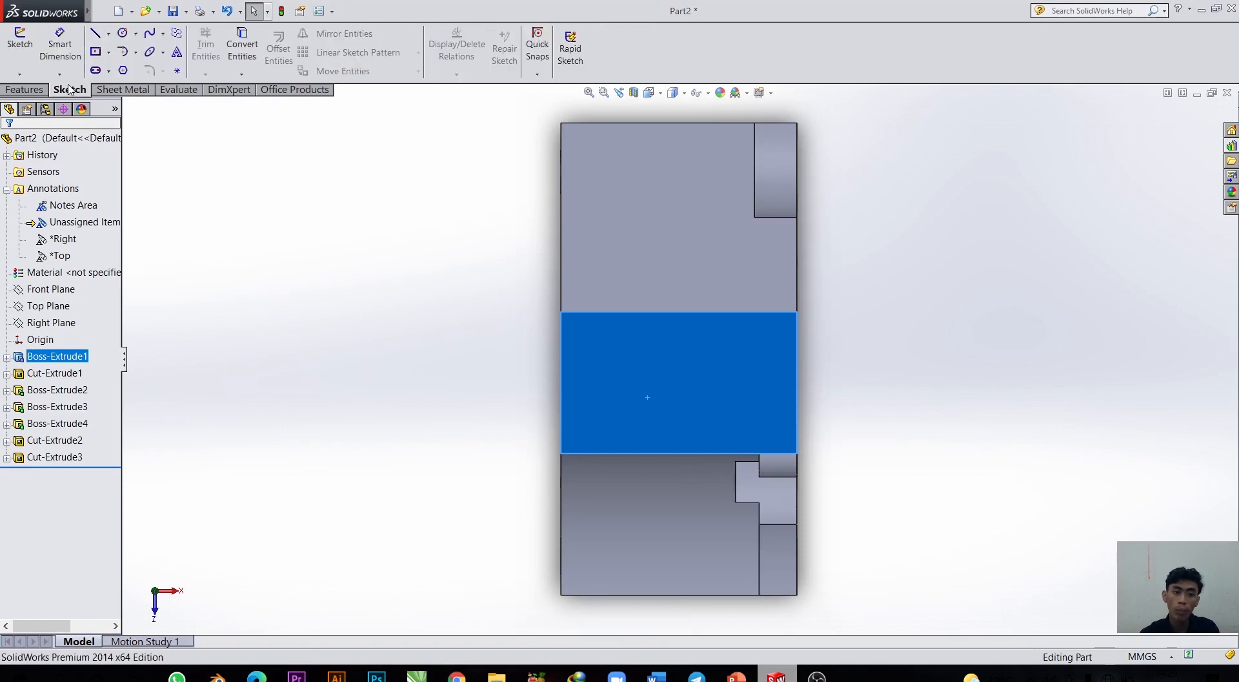
click(108, 52)
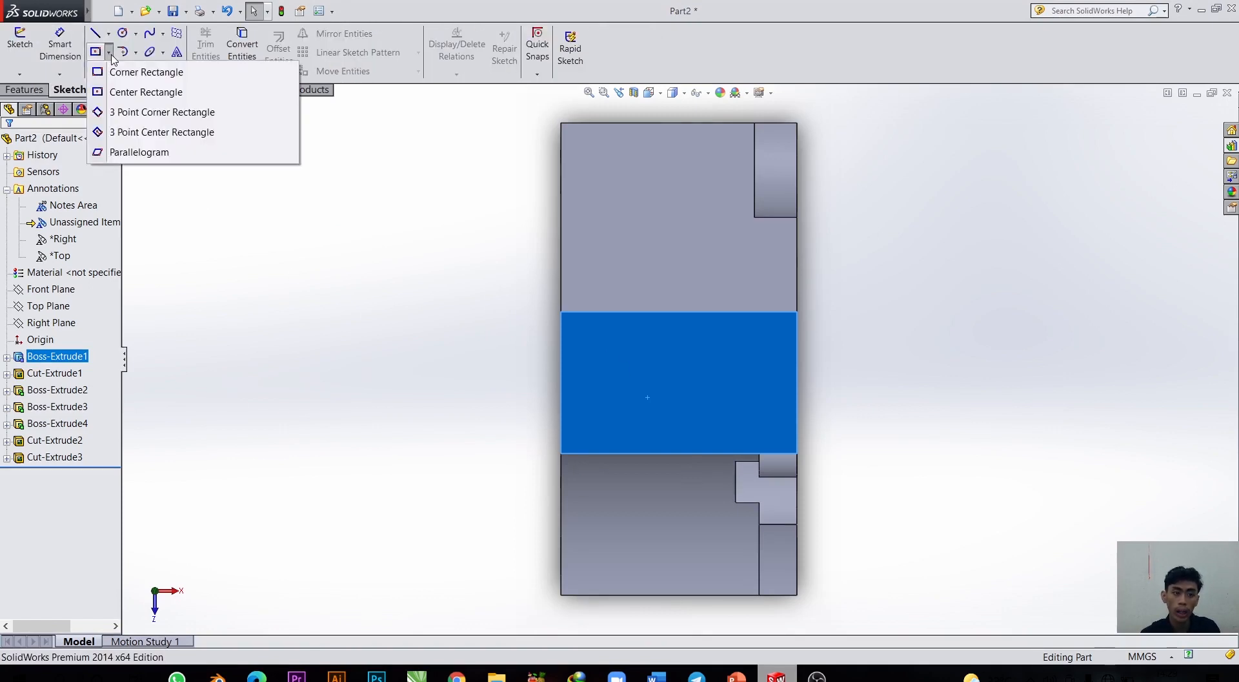
click(113, 72)
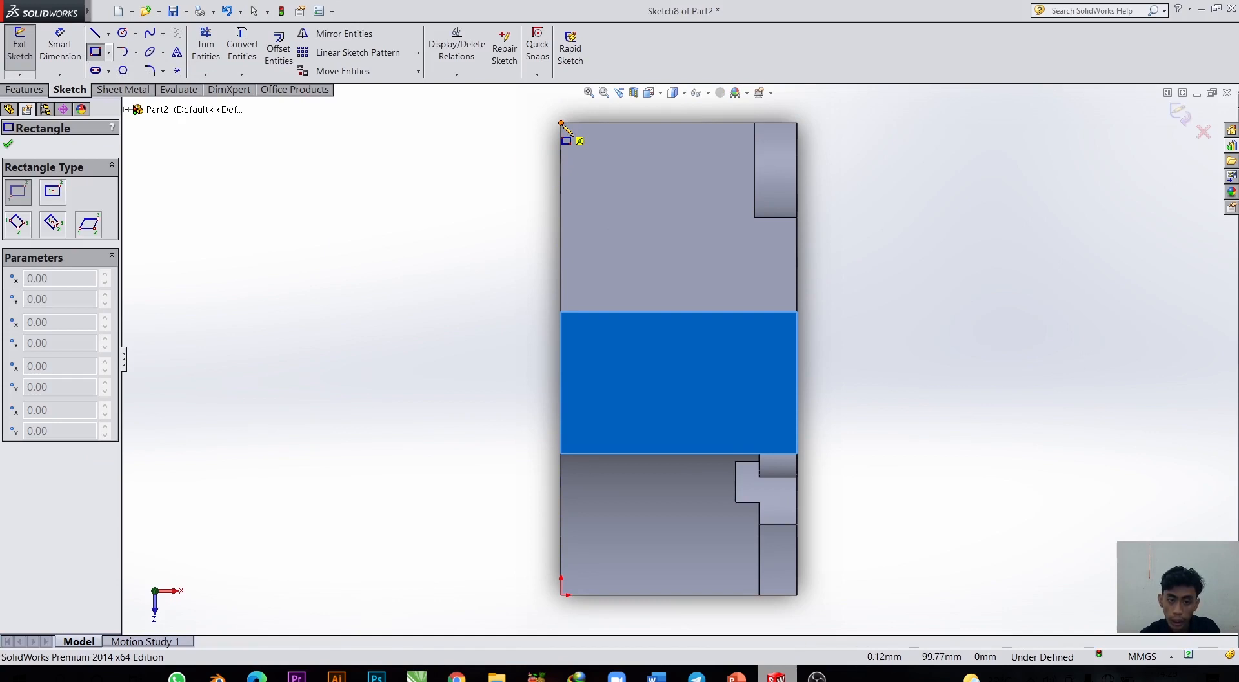
click(561, 122)
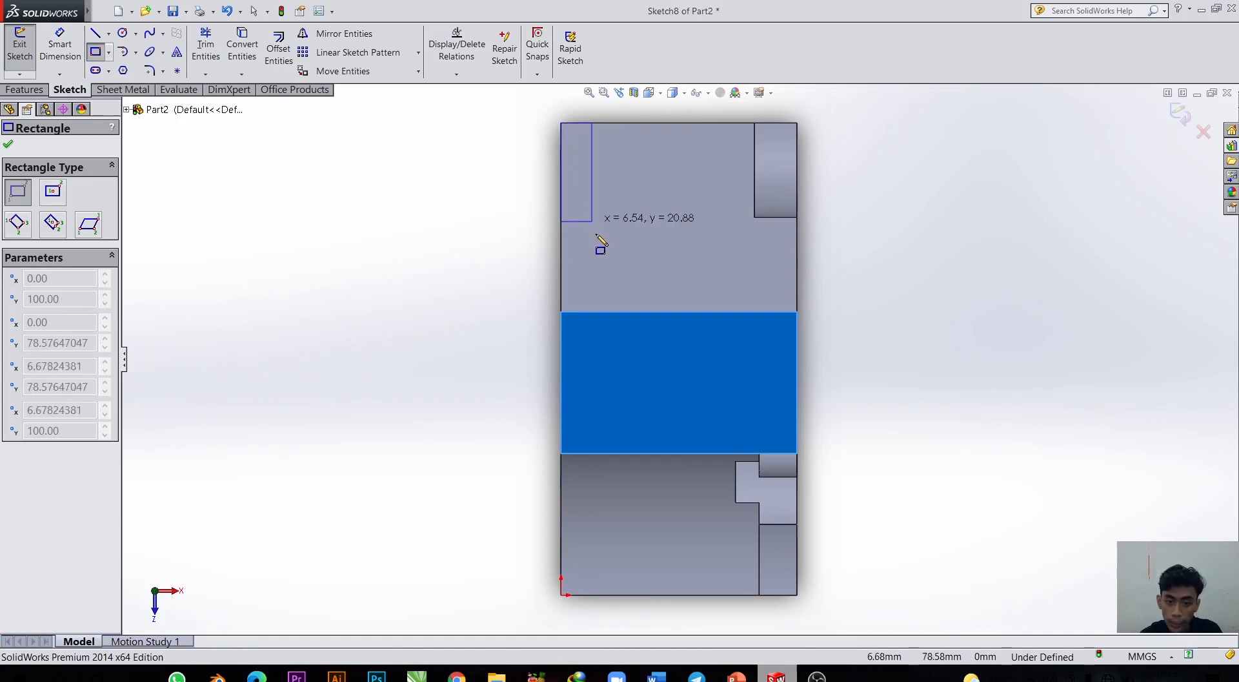
click(621, 381)
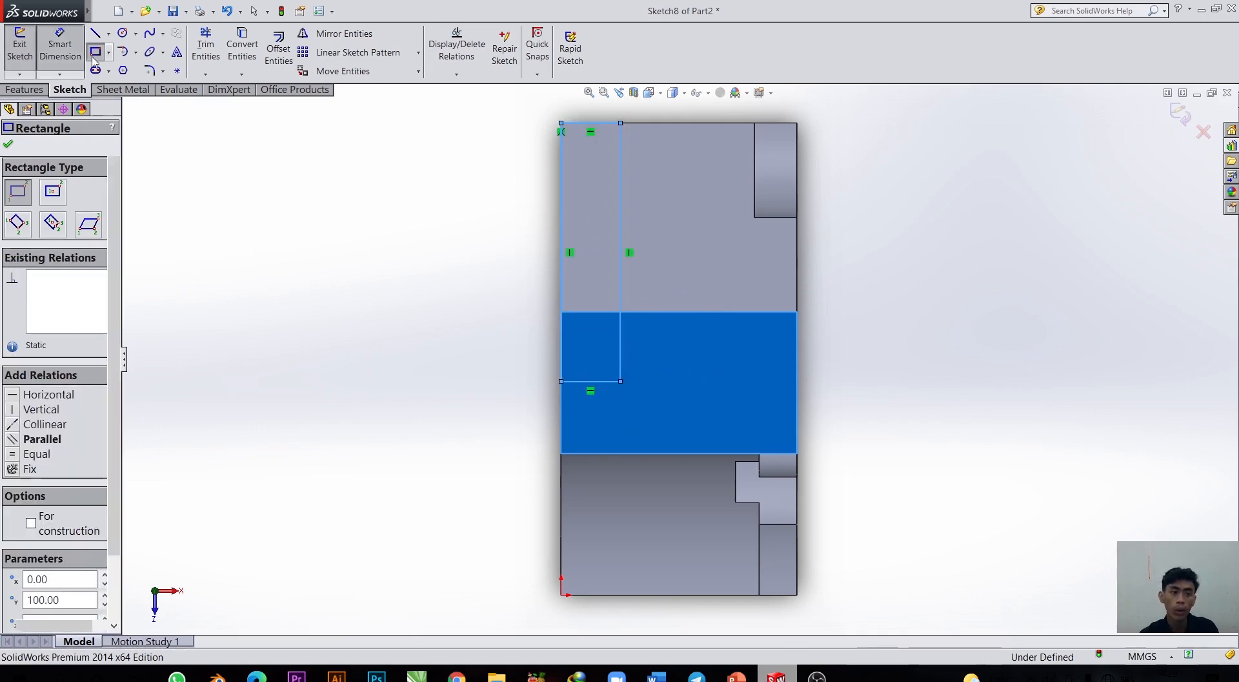
key(Escape)
Dimension the rectangle's length and width, setting them to 50 mm and 12 mm.
click(564, 209)
click(538, 212)
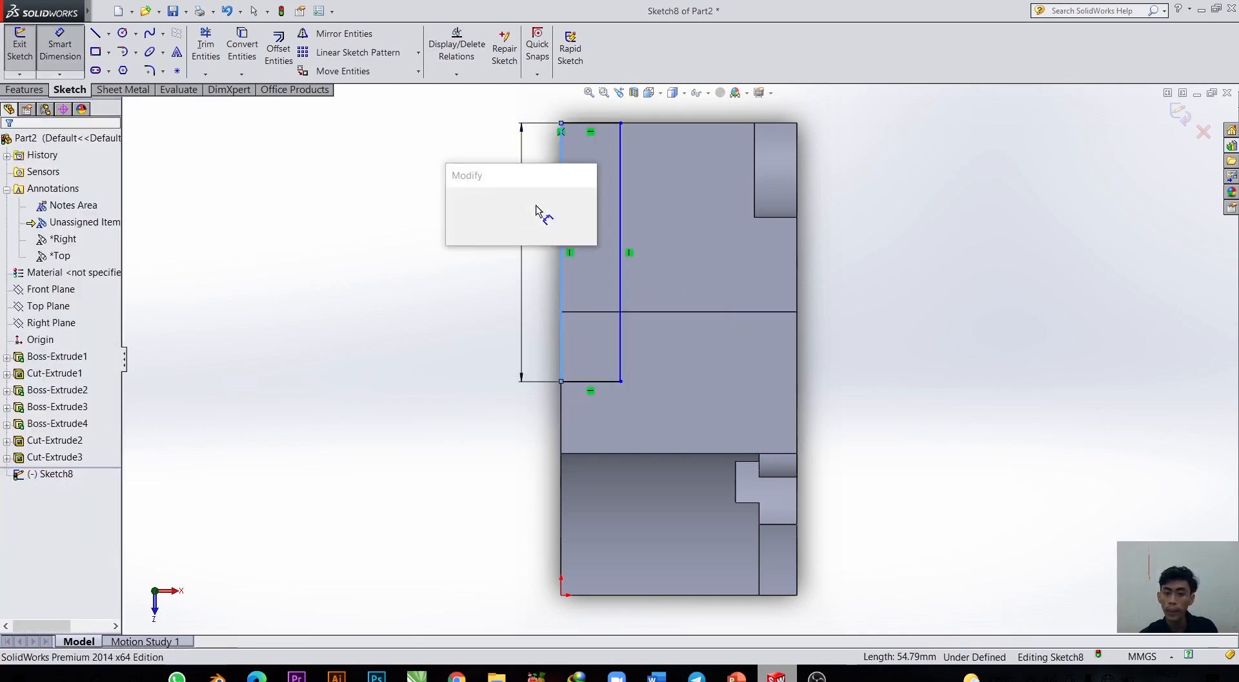
text(50)
key(Return)
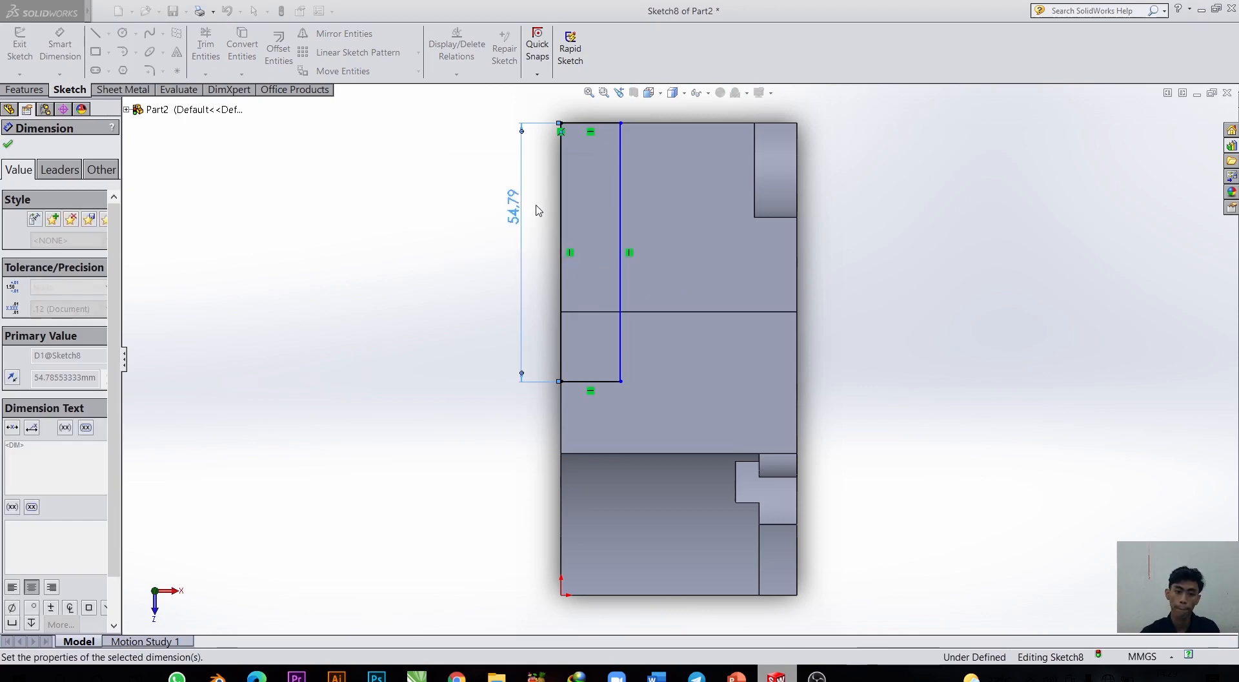
key(f)
click(637, 229)
click(633, 182)
text(12)
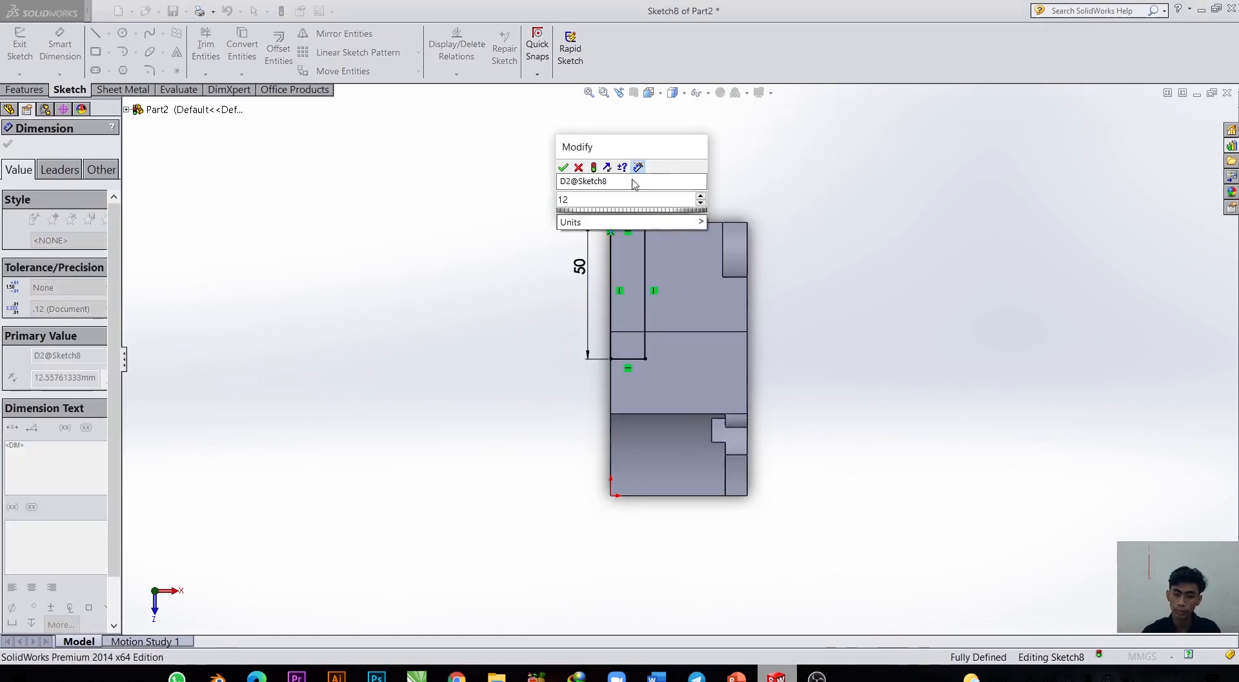
key(Return)
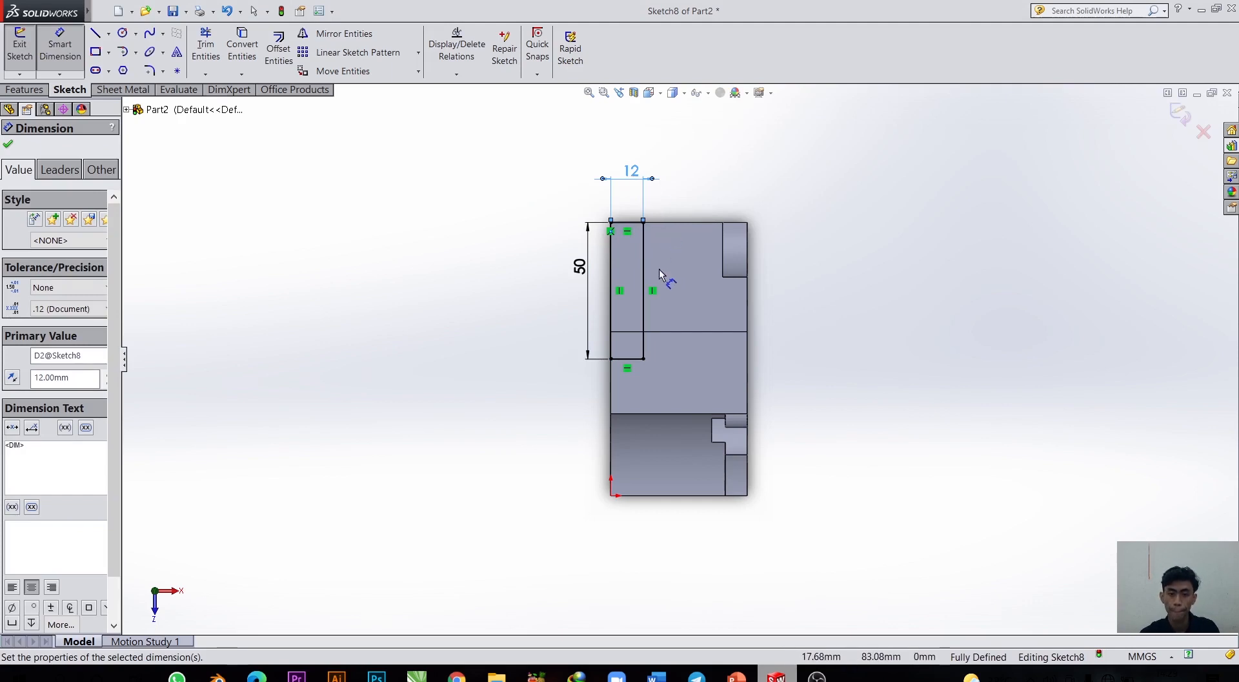
Cut-extrude the 50 by 12 mm rectangle downward through all of the part.
scroll(649, 273, up, 1)
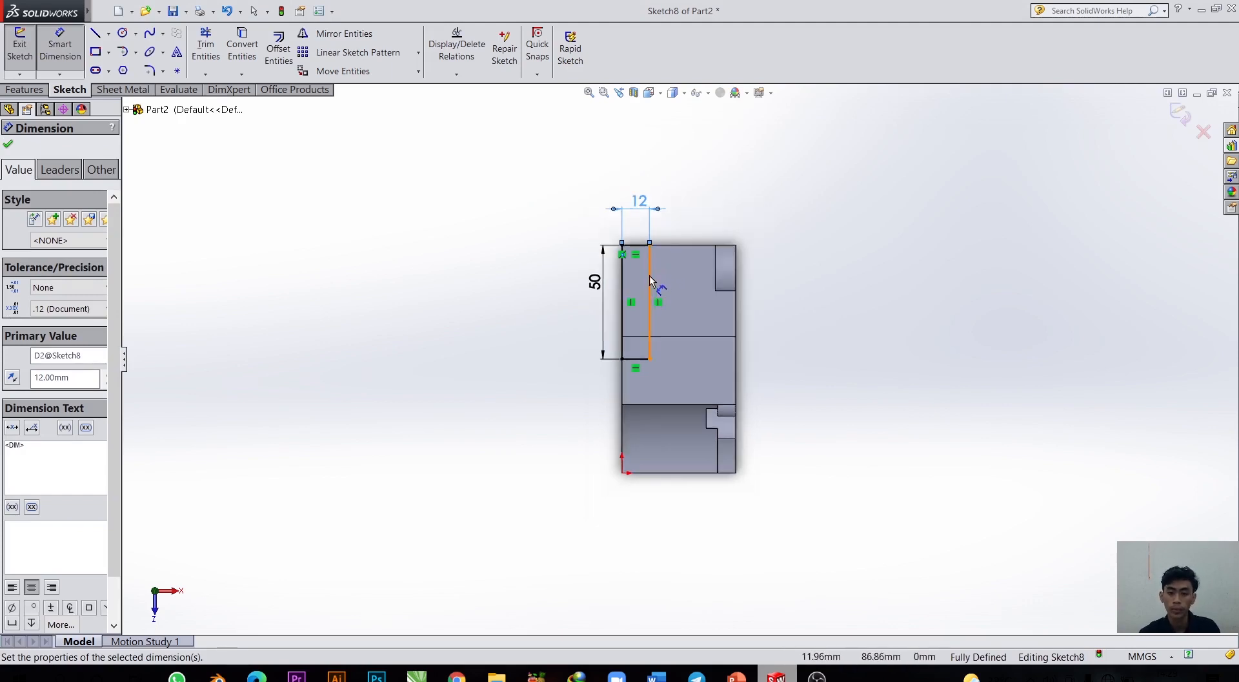
scroll(649, 280, down, 5)
scroll(908, 459, up, 3)
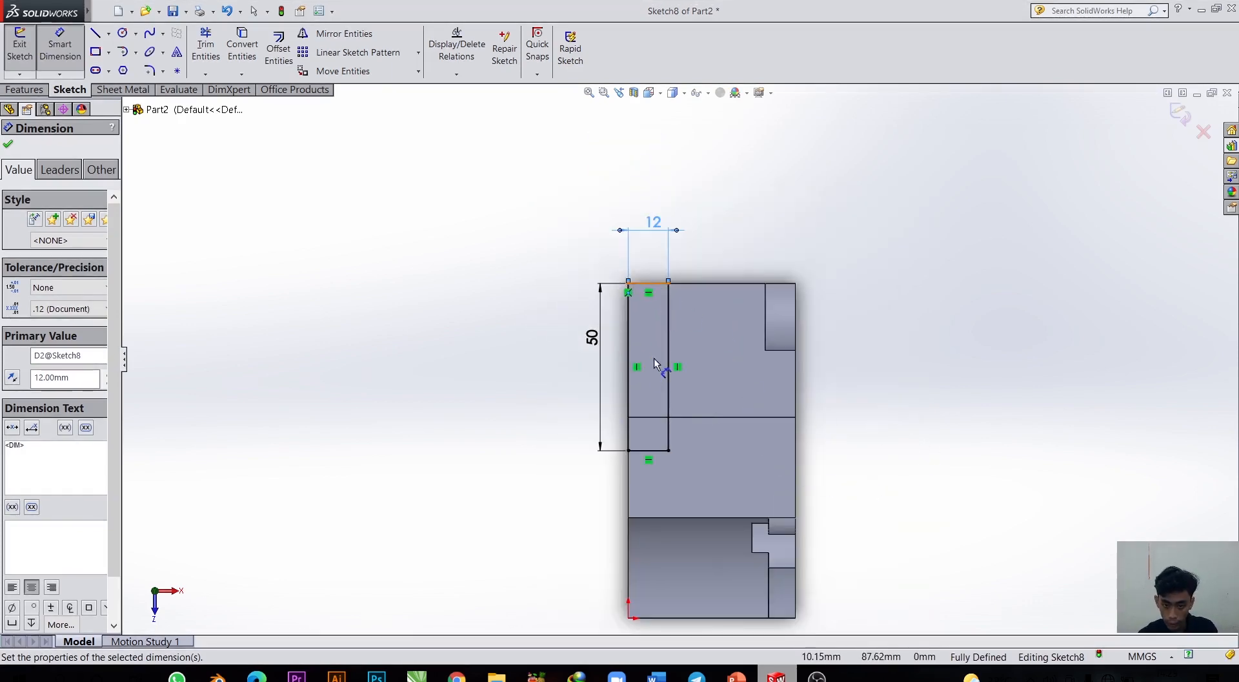
click(28, 90)
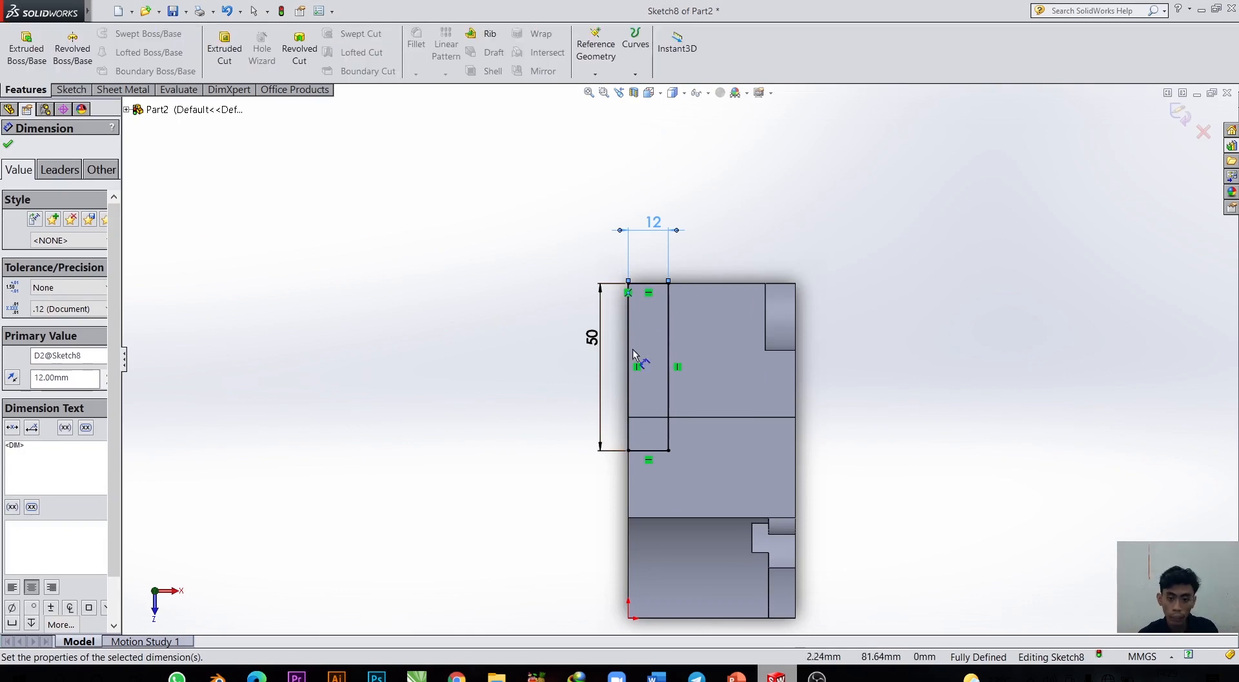
mouse_move(590, 439)
middle_down()
mouse_move(583, 459)
mouse_move(625, 404)
mouse_move(647, 263)
mouse_move(620, 377)
middle_up()
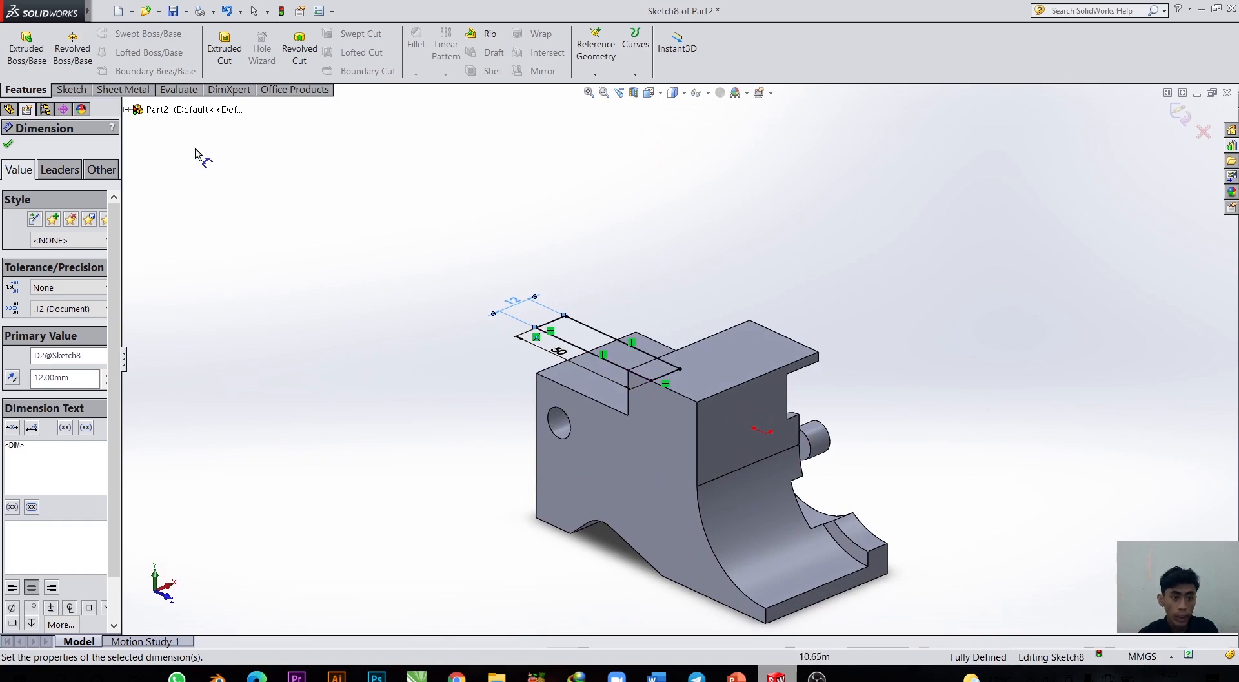
click(226, 53)
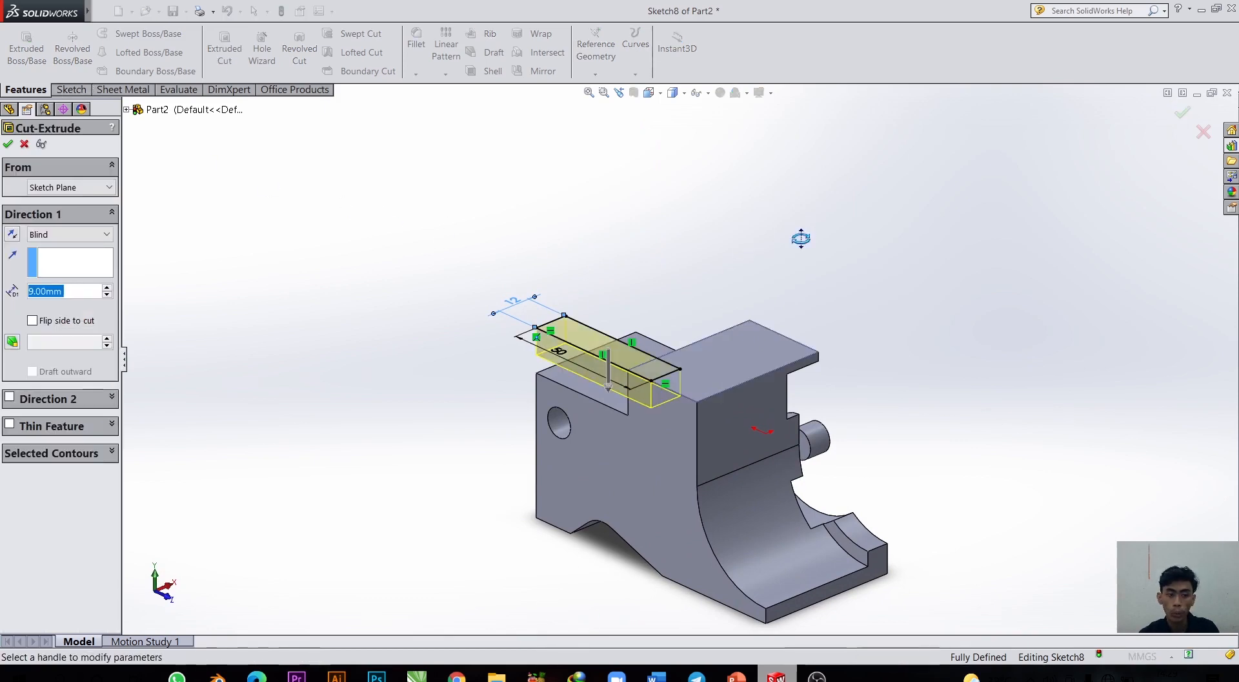
click(98, 236)
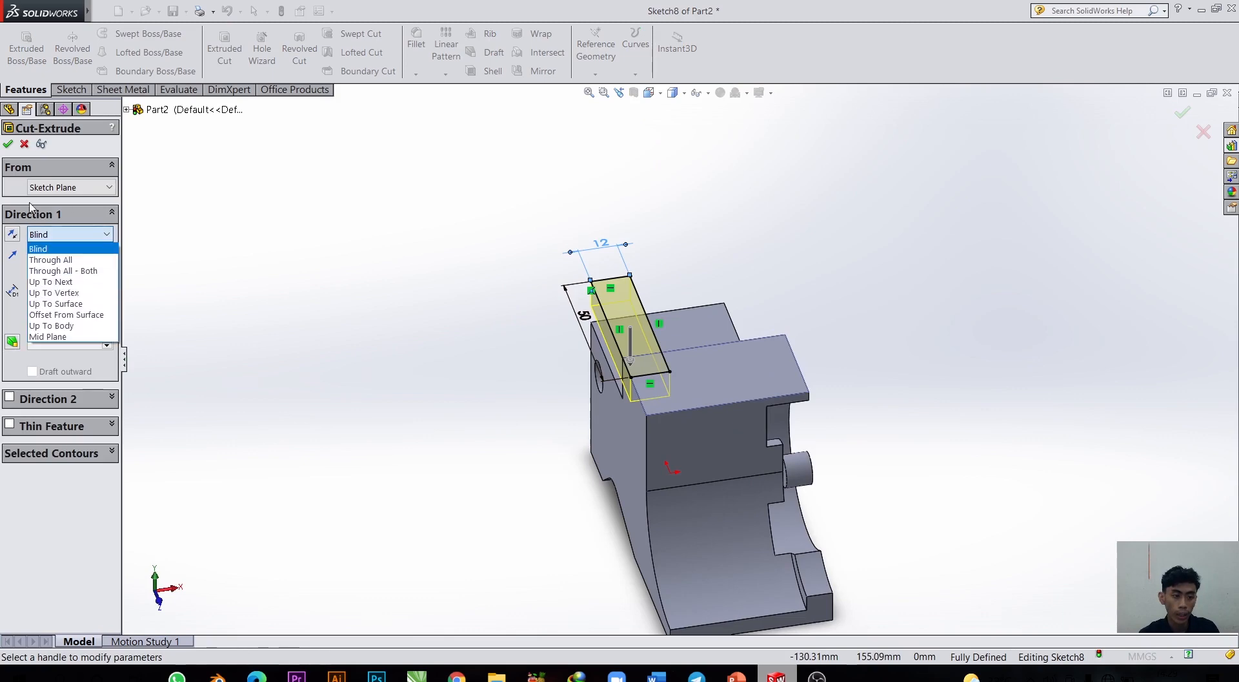
click(43, 261)
middle_drag(548, 565, 411, 519)
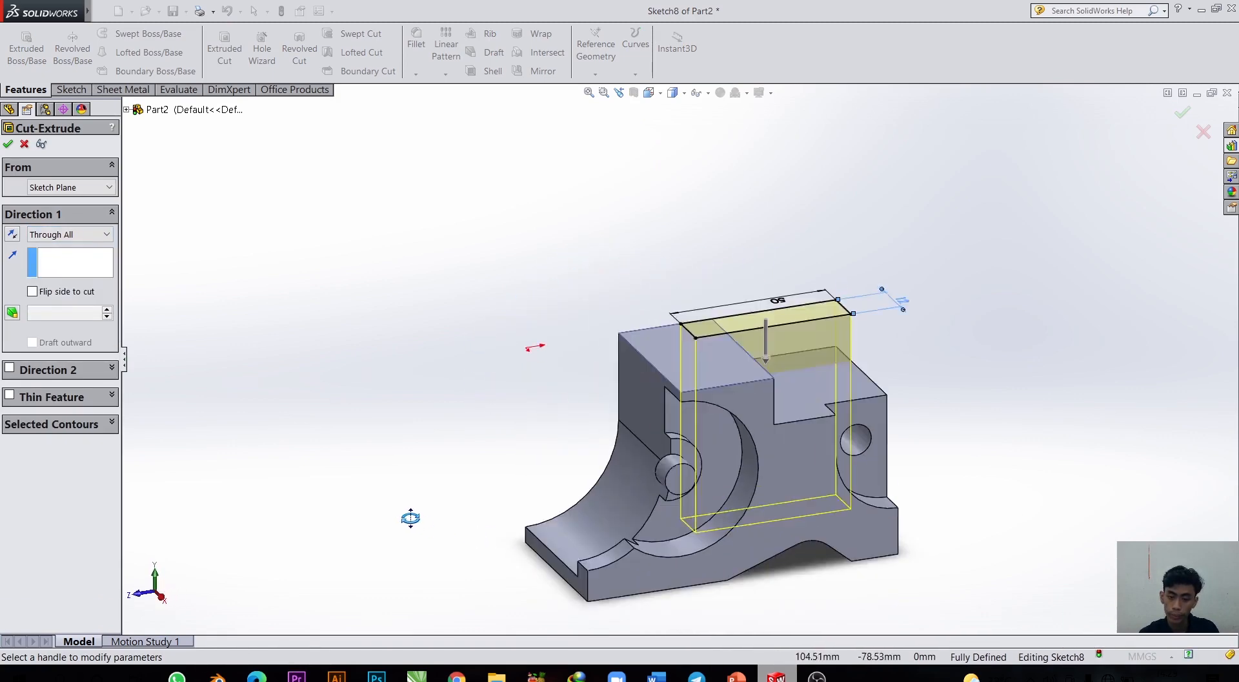
click(13, 147)
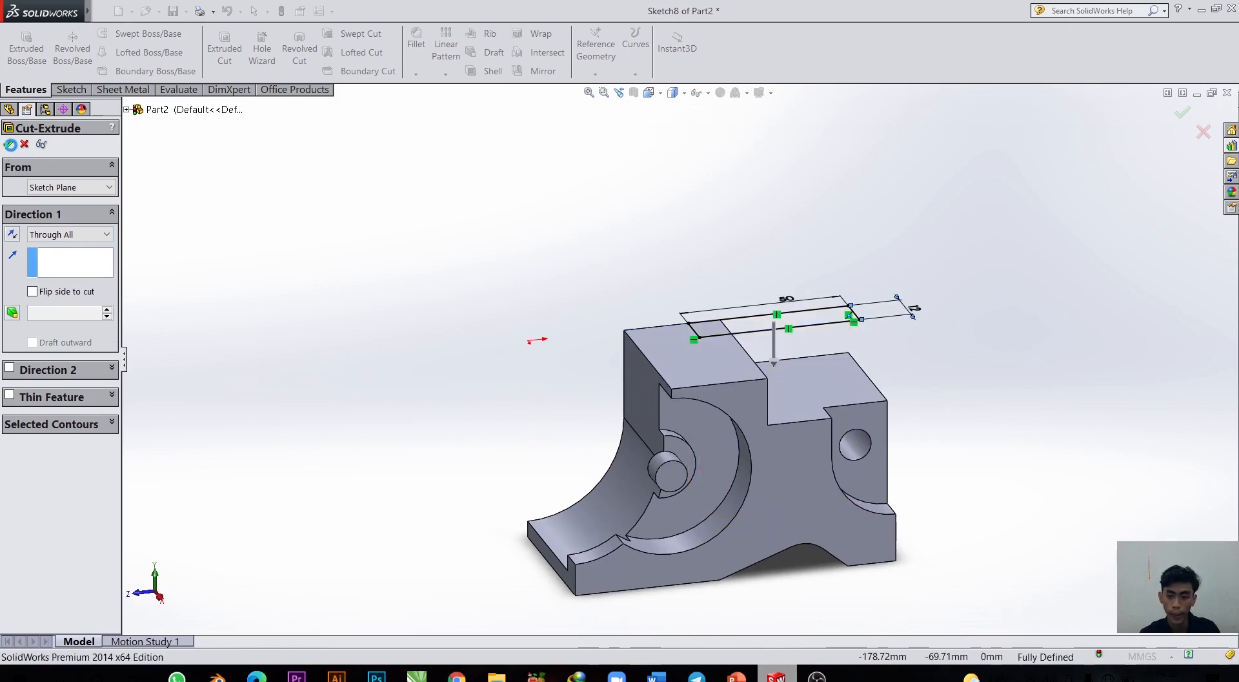
Sketch a closed triangle with lines on the vertical face above the rounded cut, at its upper corner opposite the pin, about 17.5 mm tall.
middle_drag(637, 344, 682, 341)
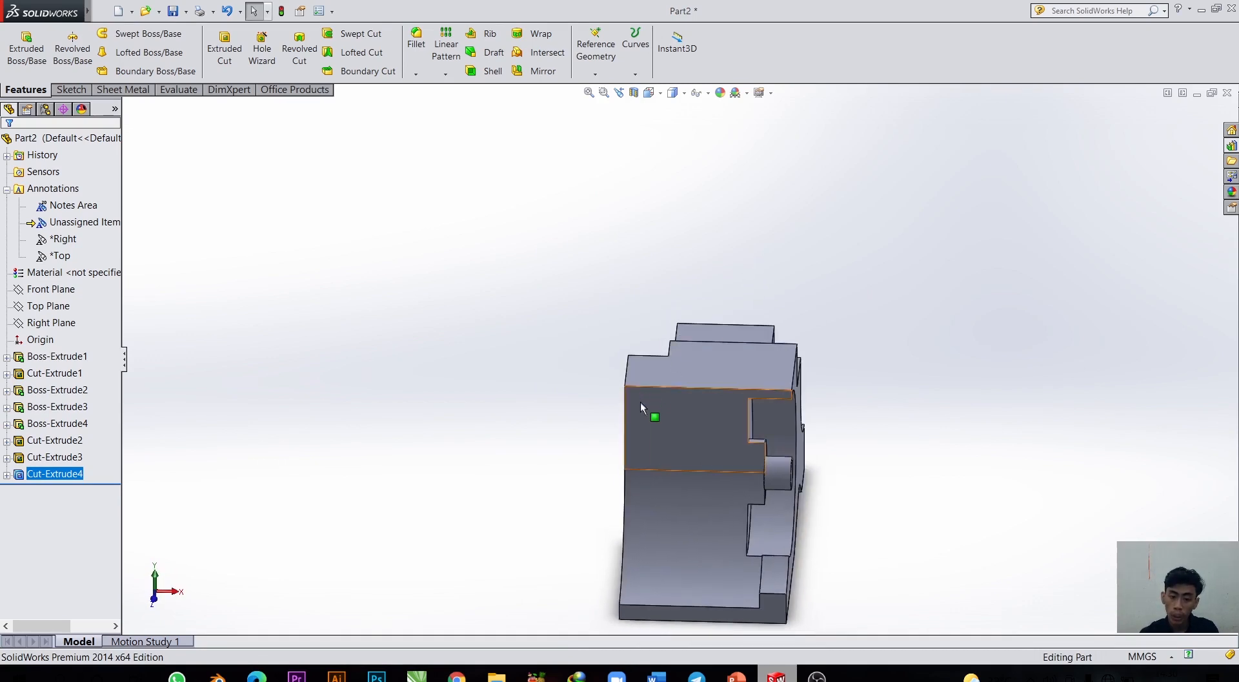
middle_drag(570, 419, 627, 399)
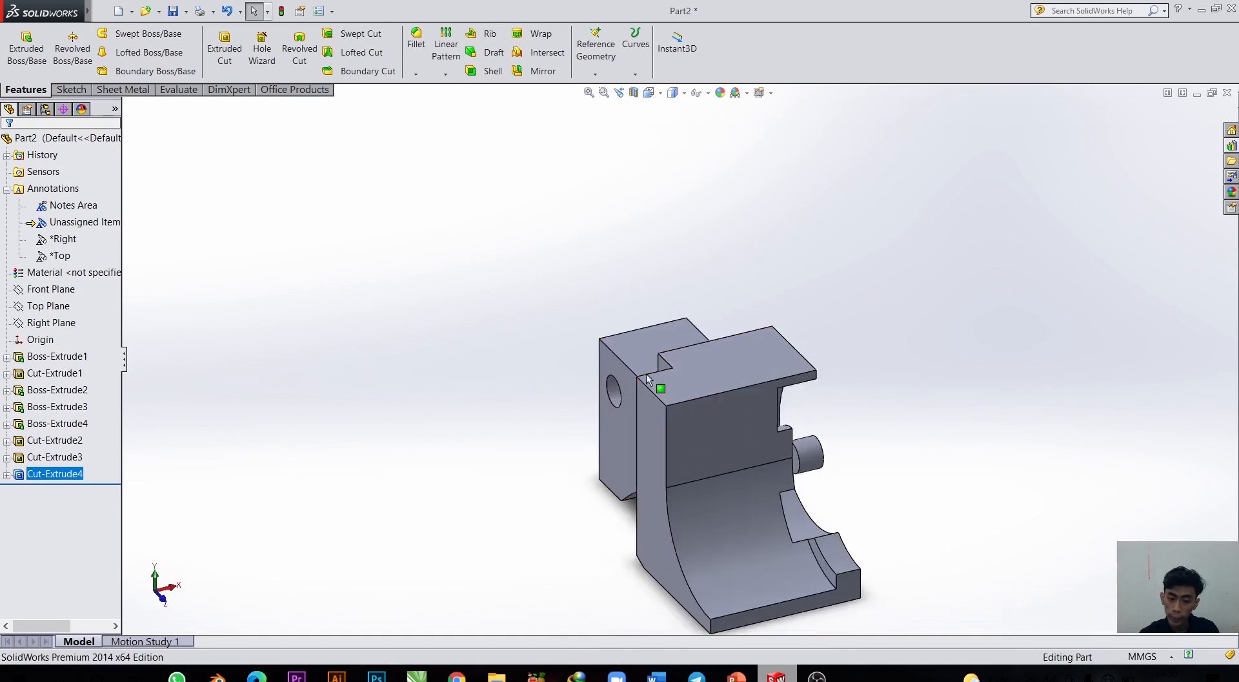
click(718, 416)
key(space)
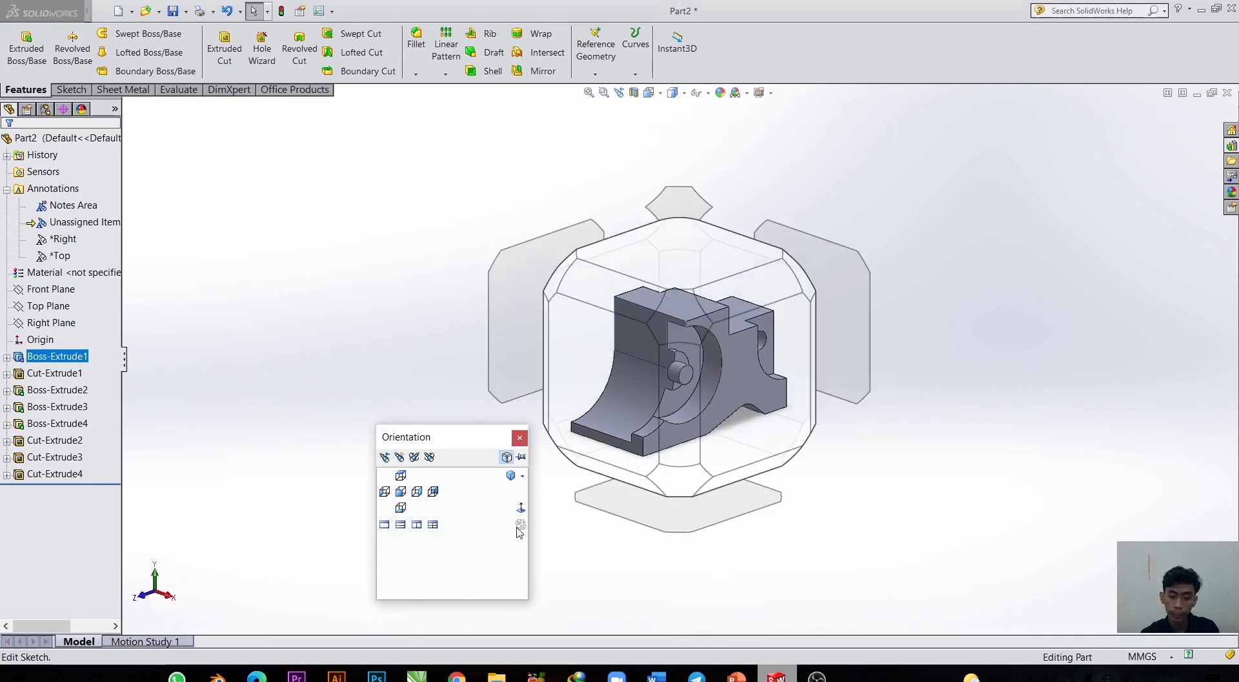
click(522, 510)
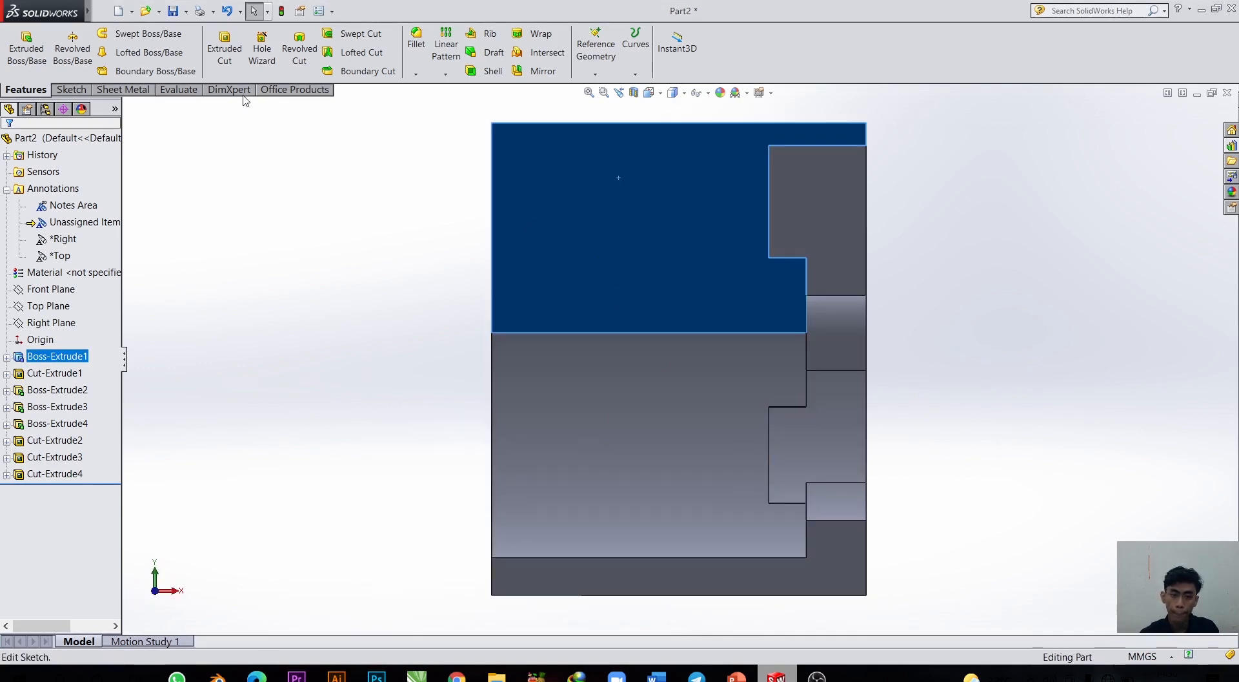
click(69, 89)
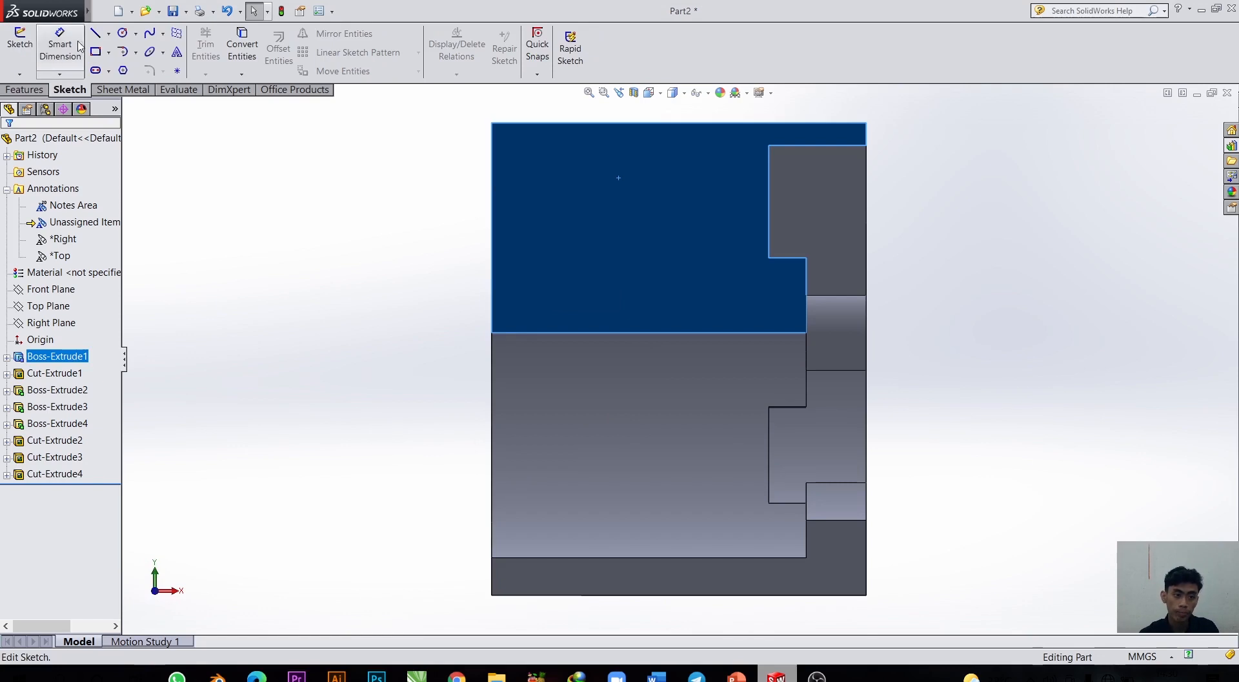
click(96, 34)
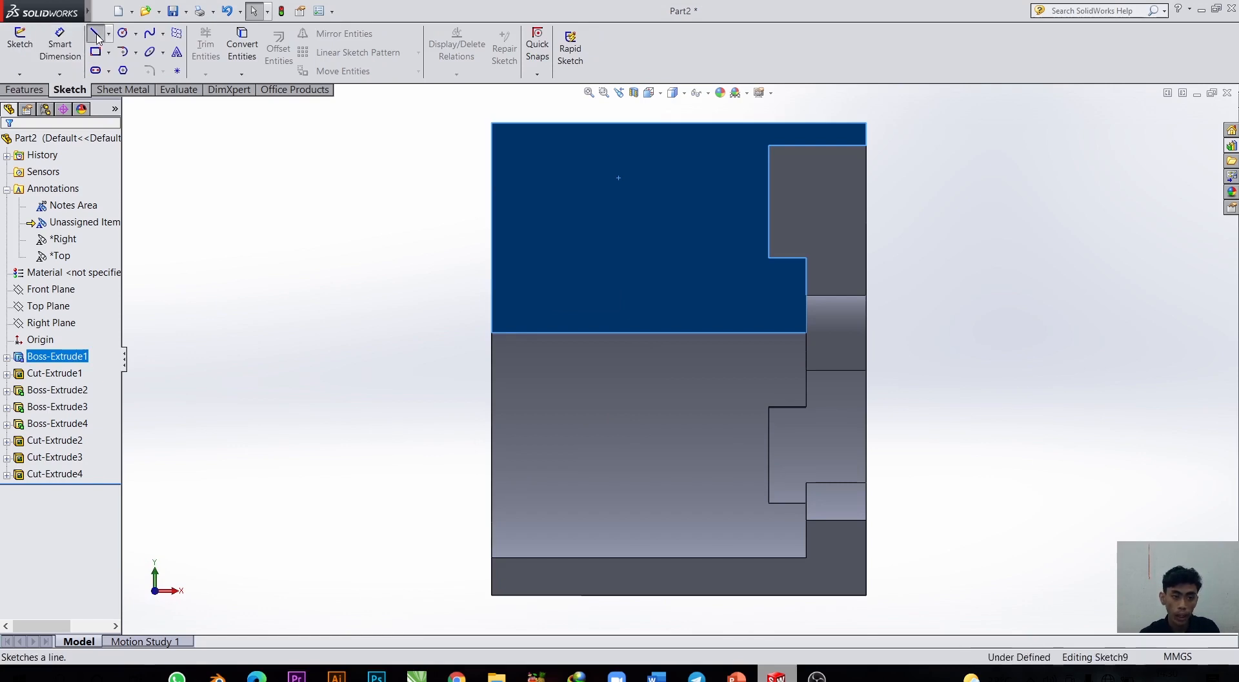
click(491, 122)
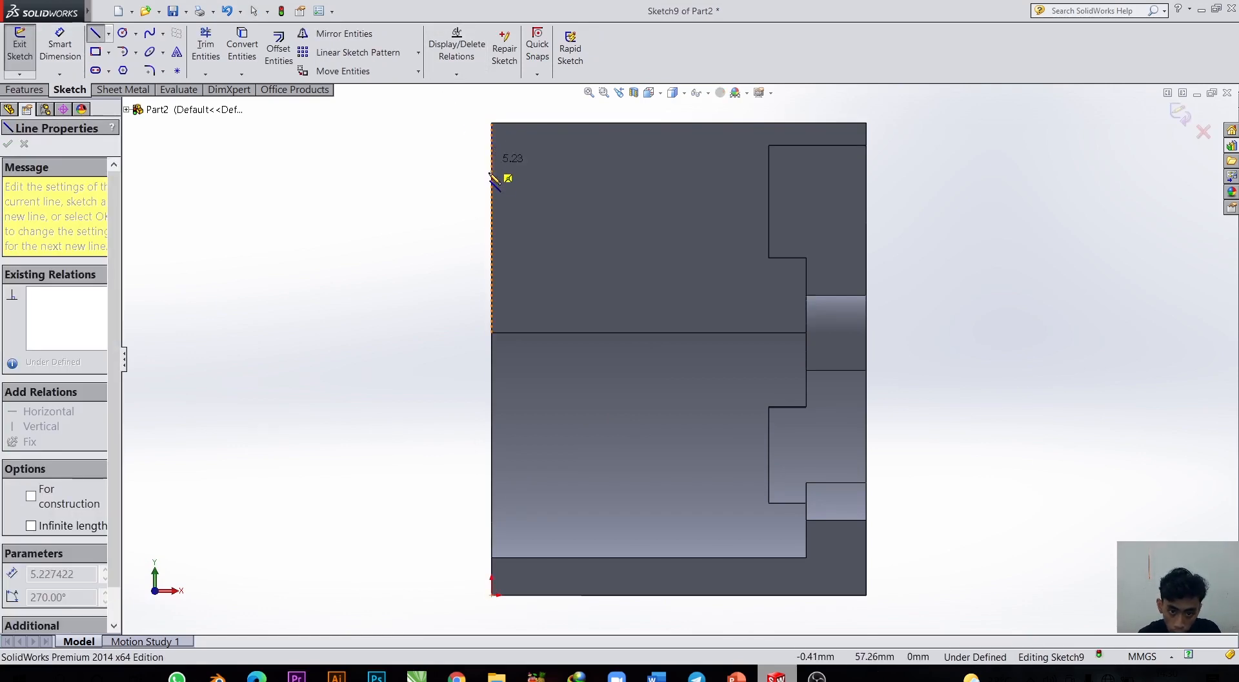
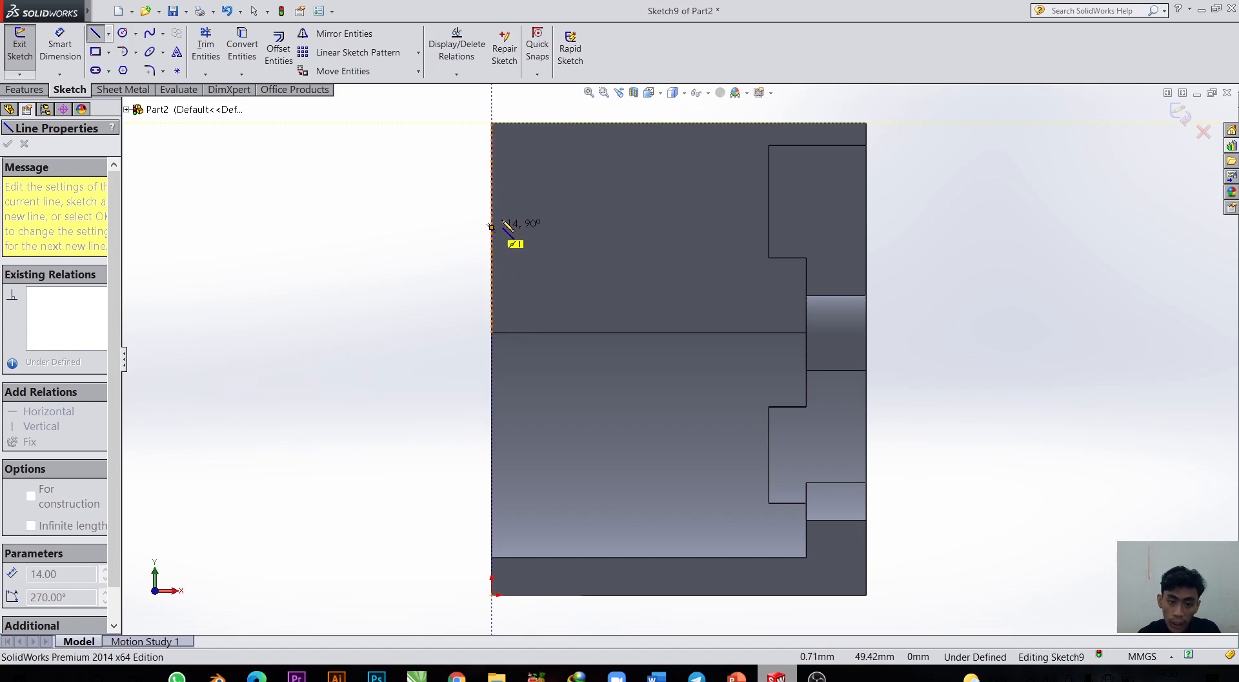
click(493, 253)
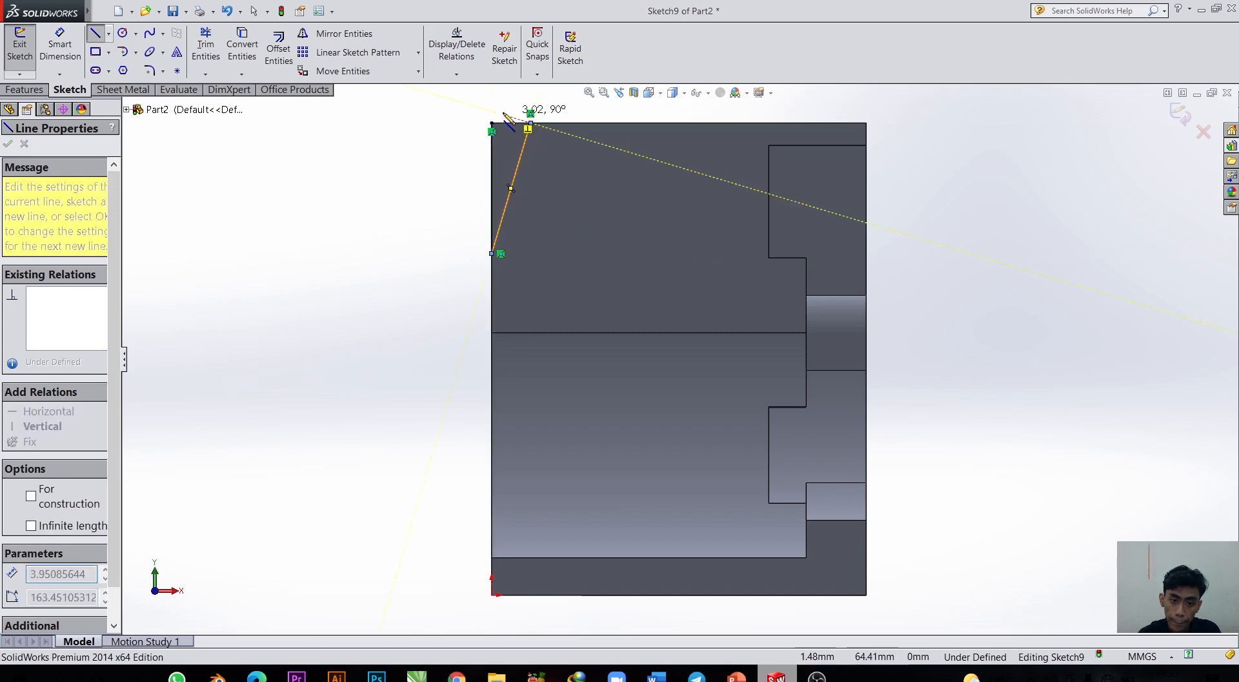
click(530, 123)
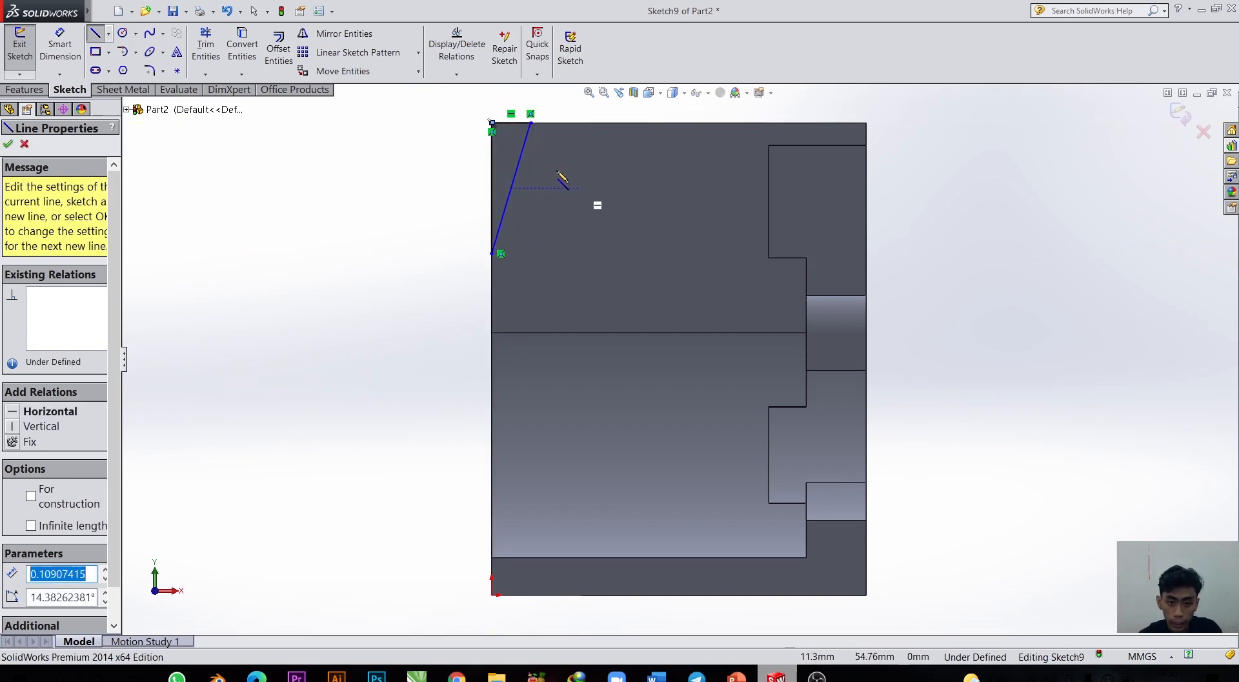
Dimension the triangle's vertical side along the part's edge, setting it to 18 mm.
click(60, 44)
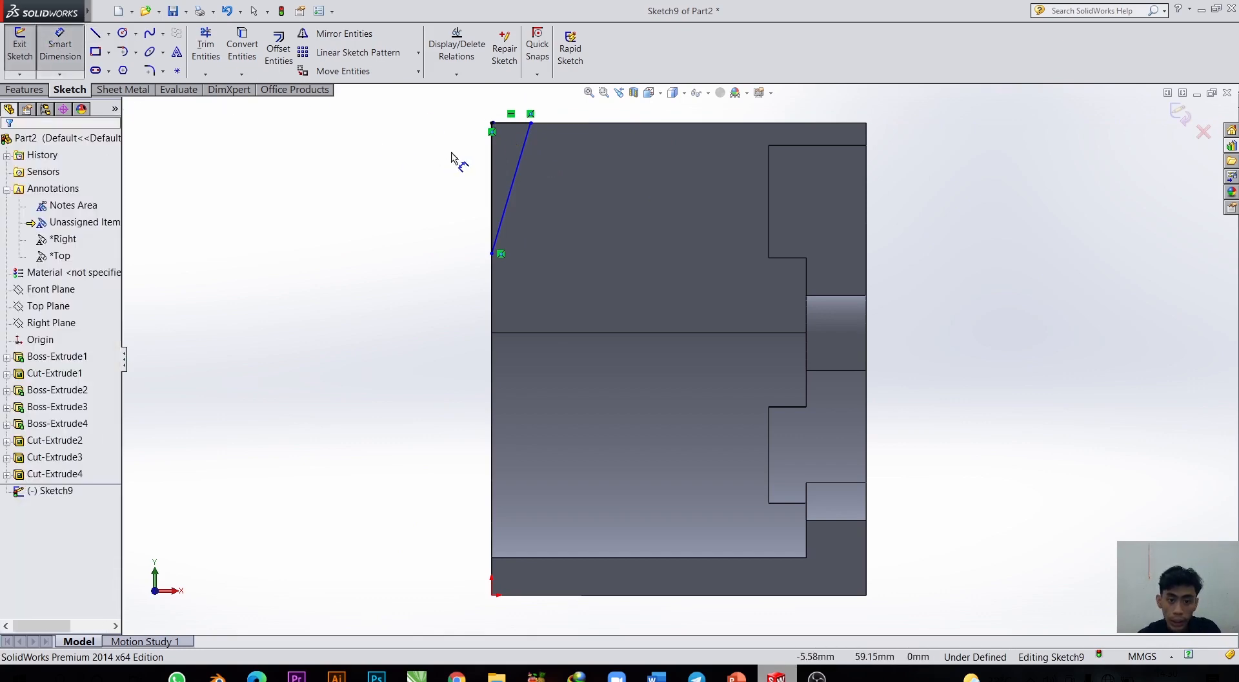
click(504, 167)
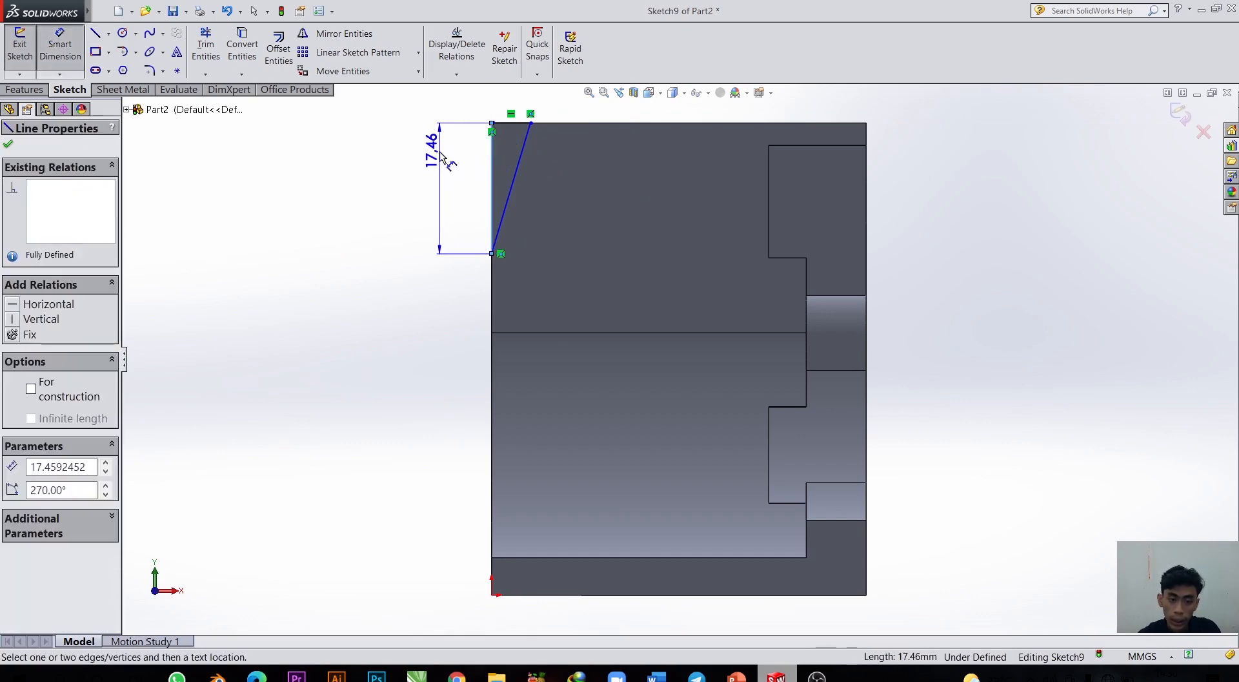
click(439, 152)
text(18)
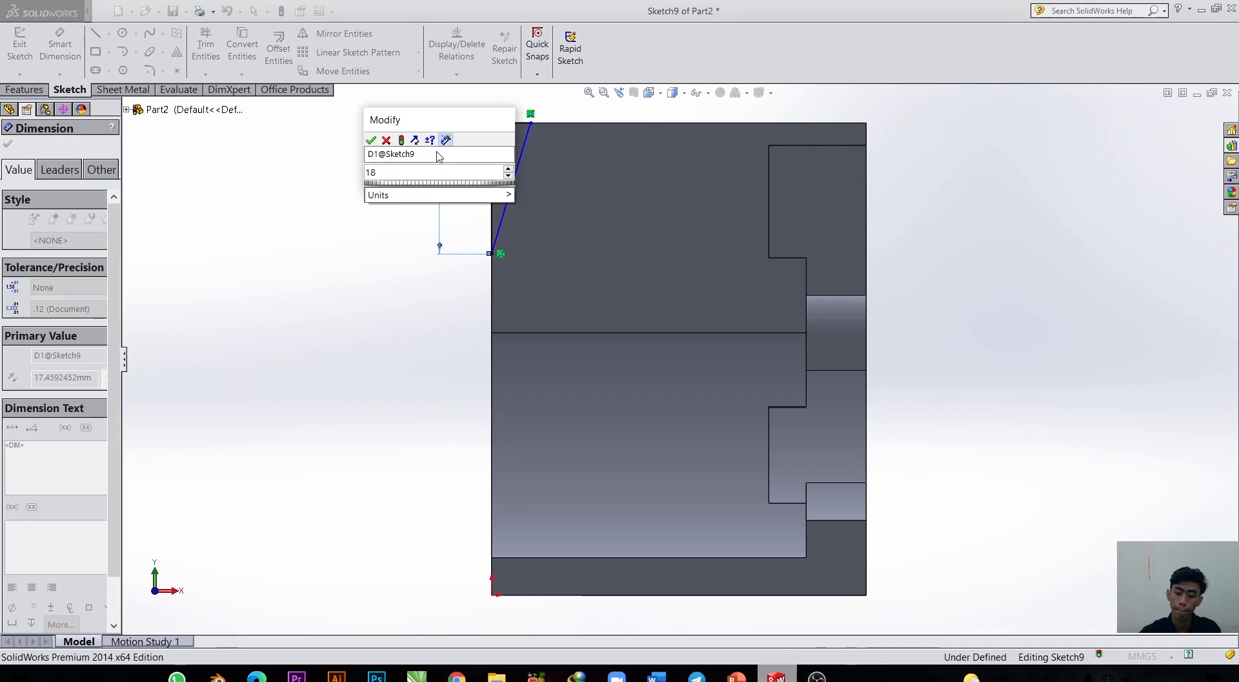
key(Return)
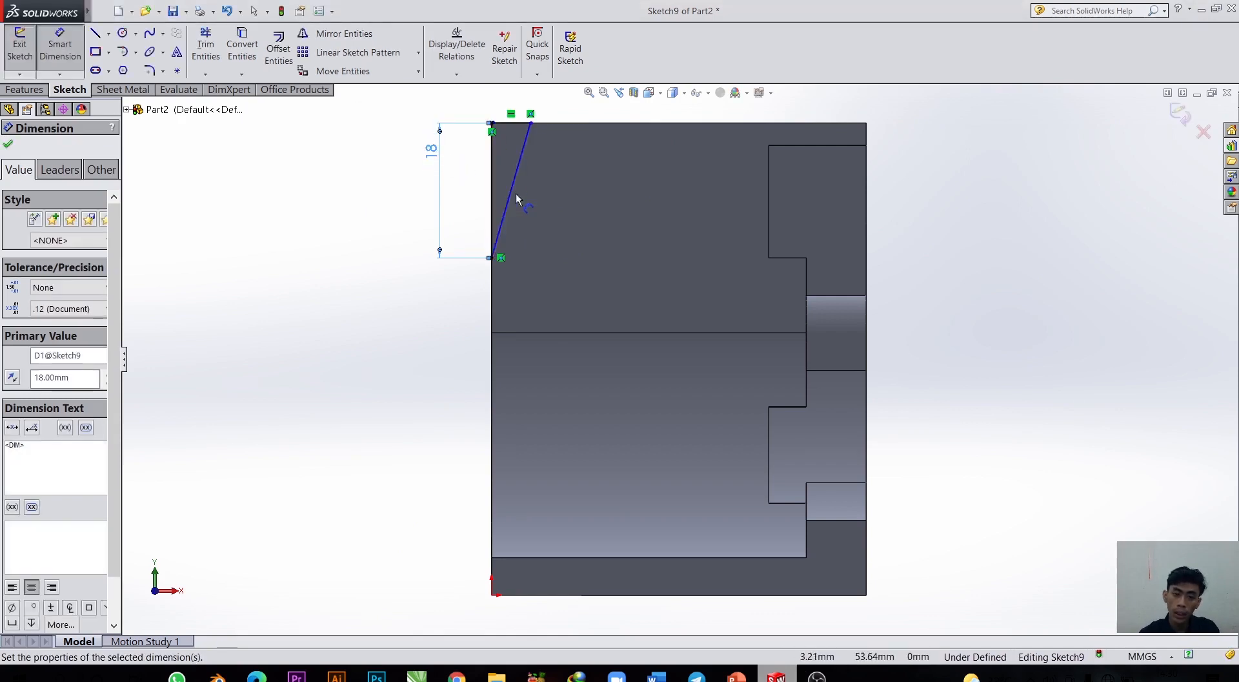
Dimension the angle between the triangle's sloped line and its vertical side, setting it to 20°.
scroll(517, 193, up, 2)
click(568, 215)
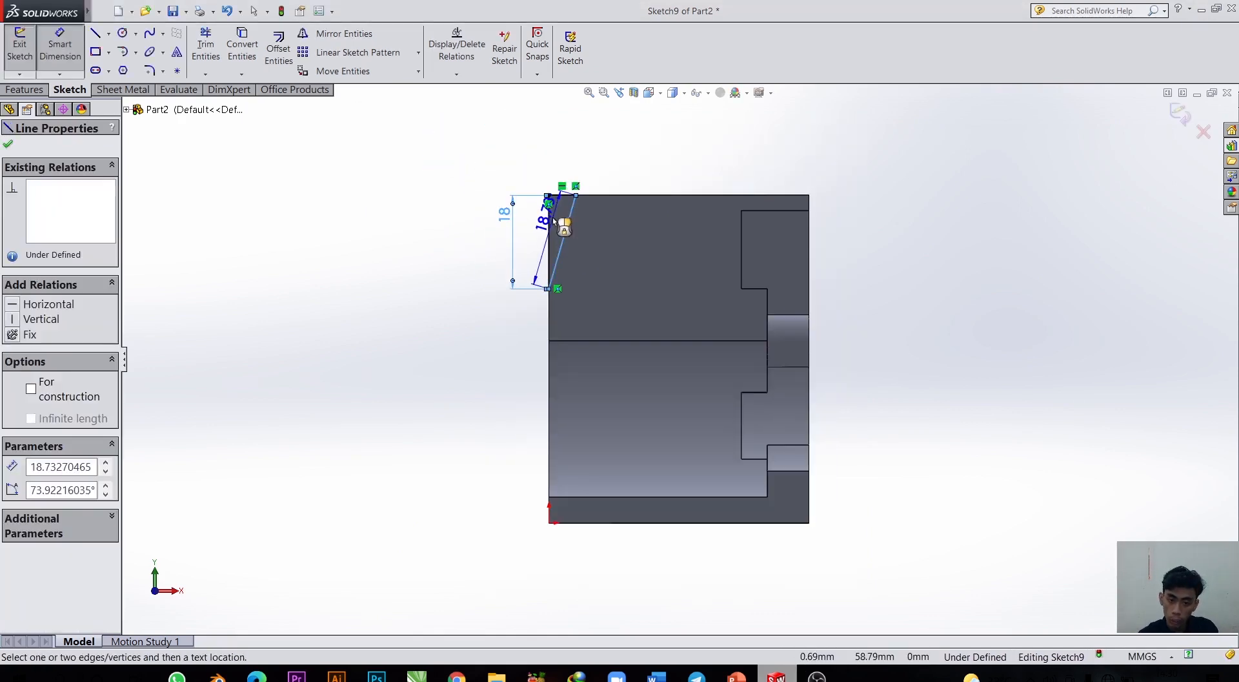
click(550, 220)
click(568, 129)
text(20)
key(Return)
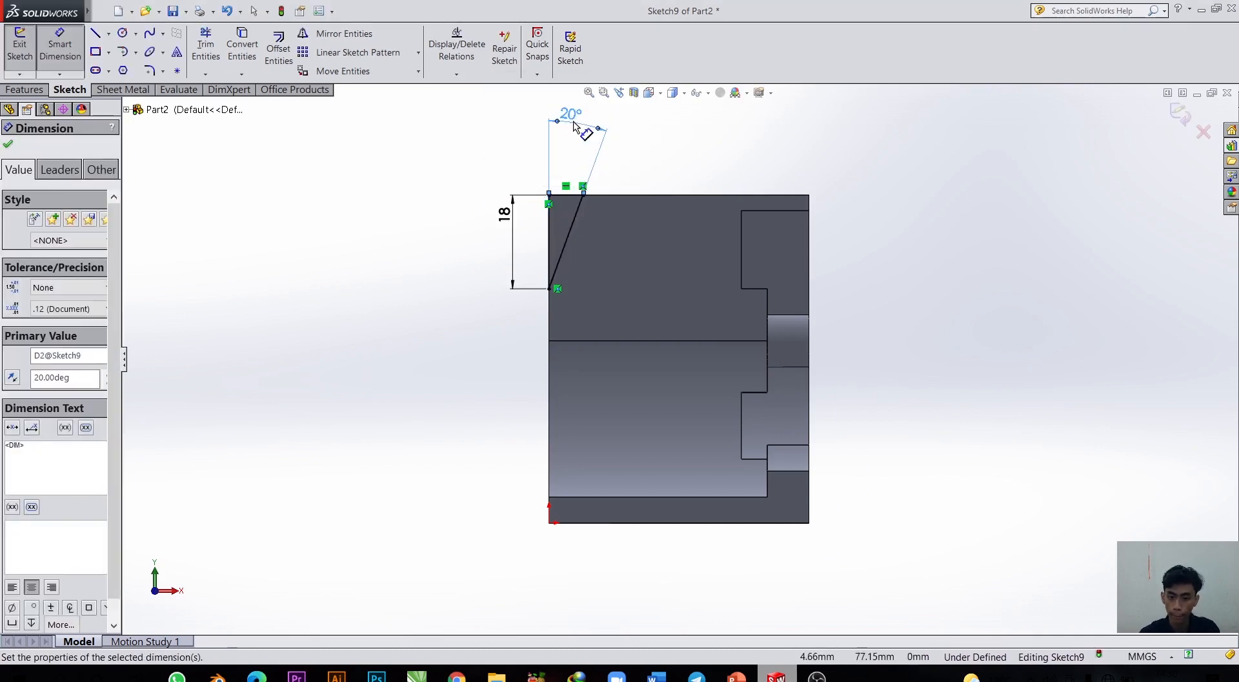
scroll(347, 261, up, 2)
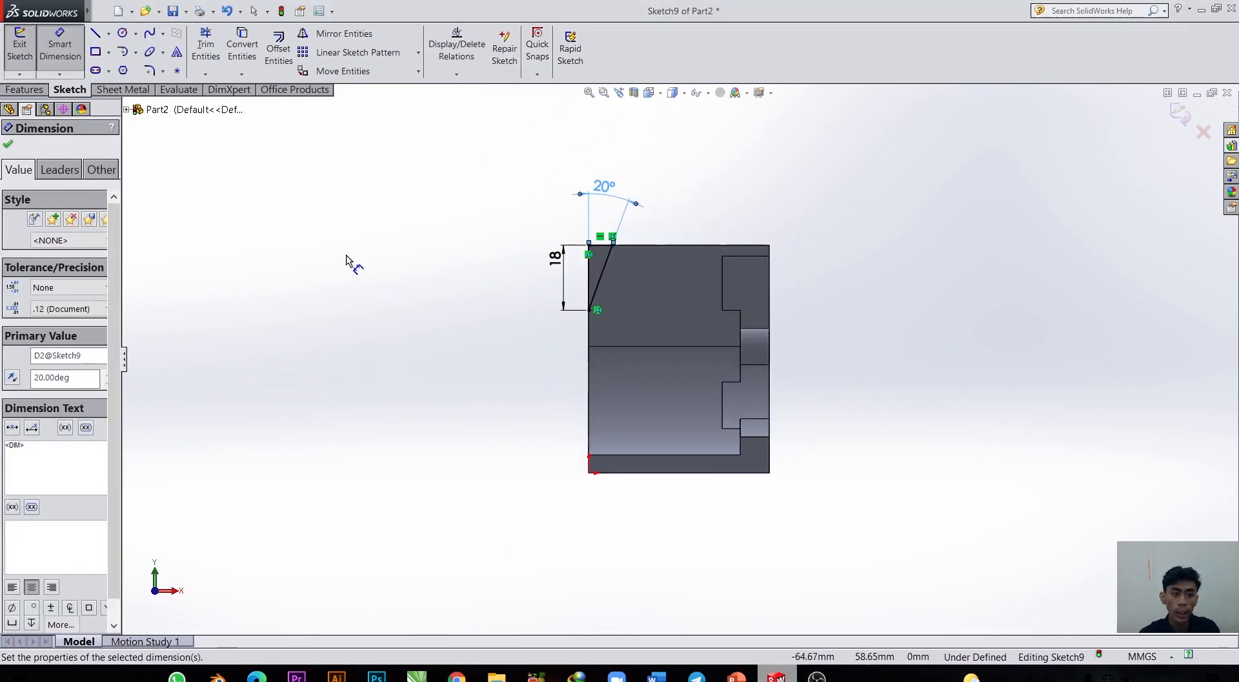
Try to cut-extrude the triangle sketch through all of the part.
click(21, 90)
click(224, 48)
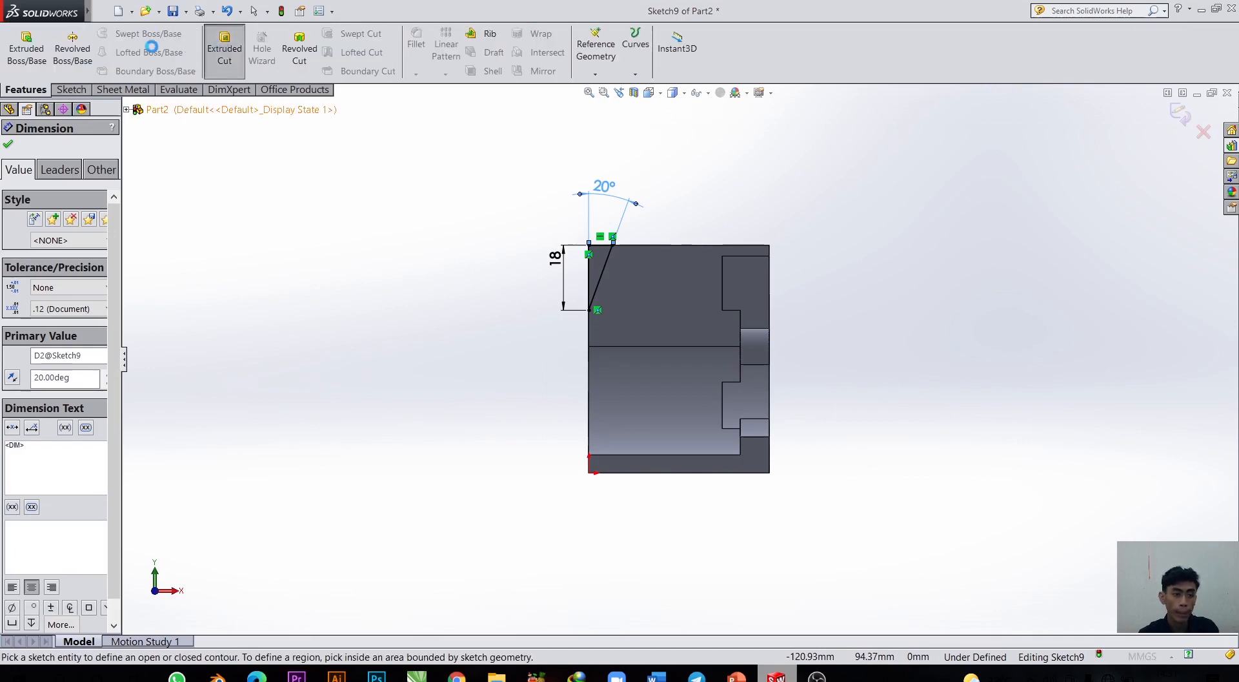
click(107, 234)
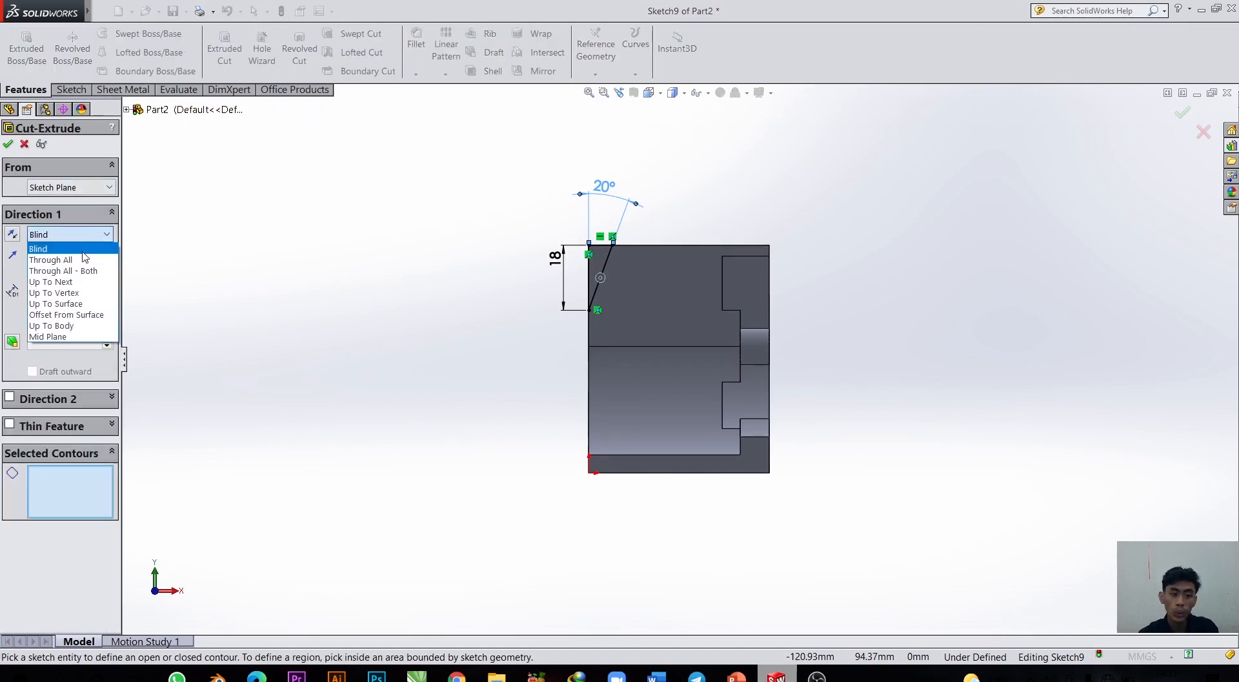
click(84, 249)
key(ctrl+7)
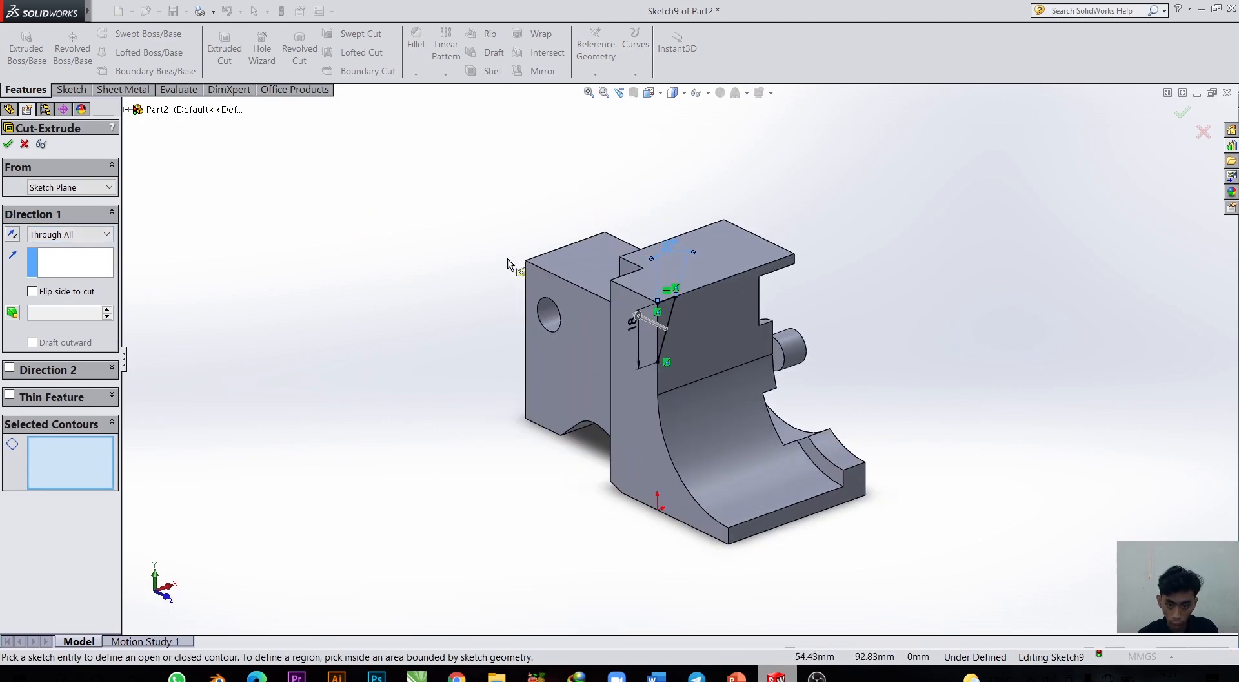
middle_drag(510, 261, 457, 274)
scroll(571, 284, down, 1)
scroll(668, 305, up, 2)
middle_drag(578, 284, 539, 301)
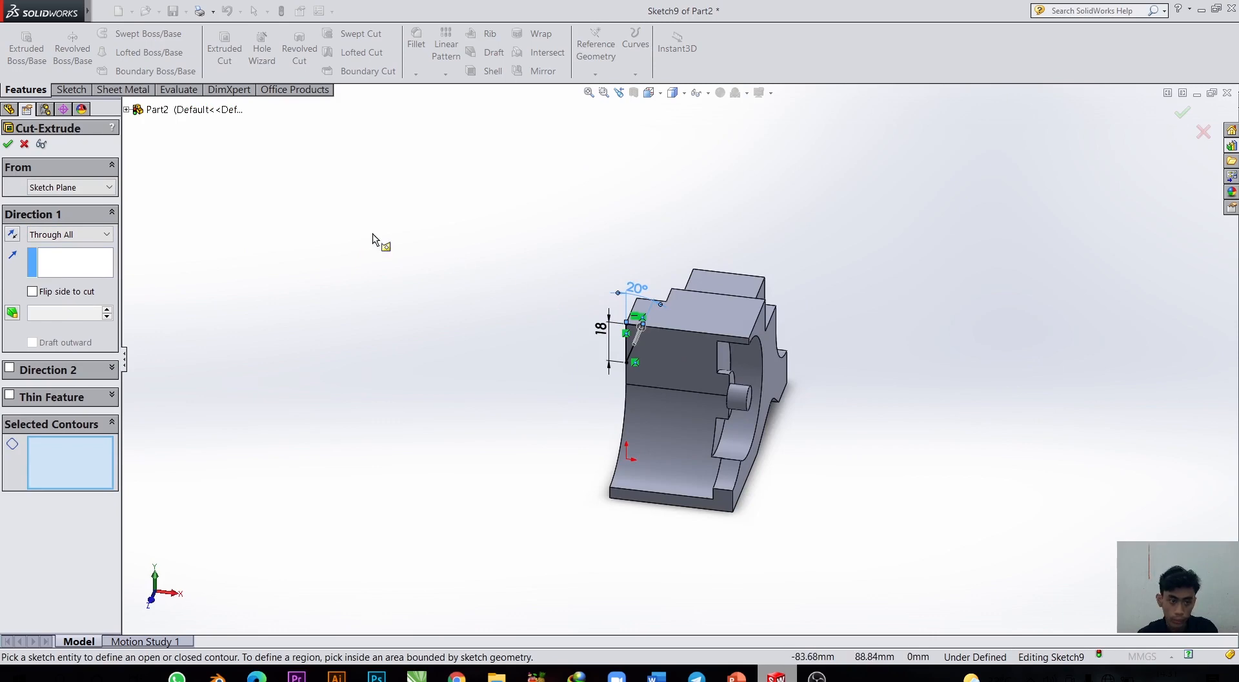
click(7, 145)
click(726, 384)
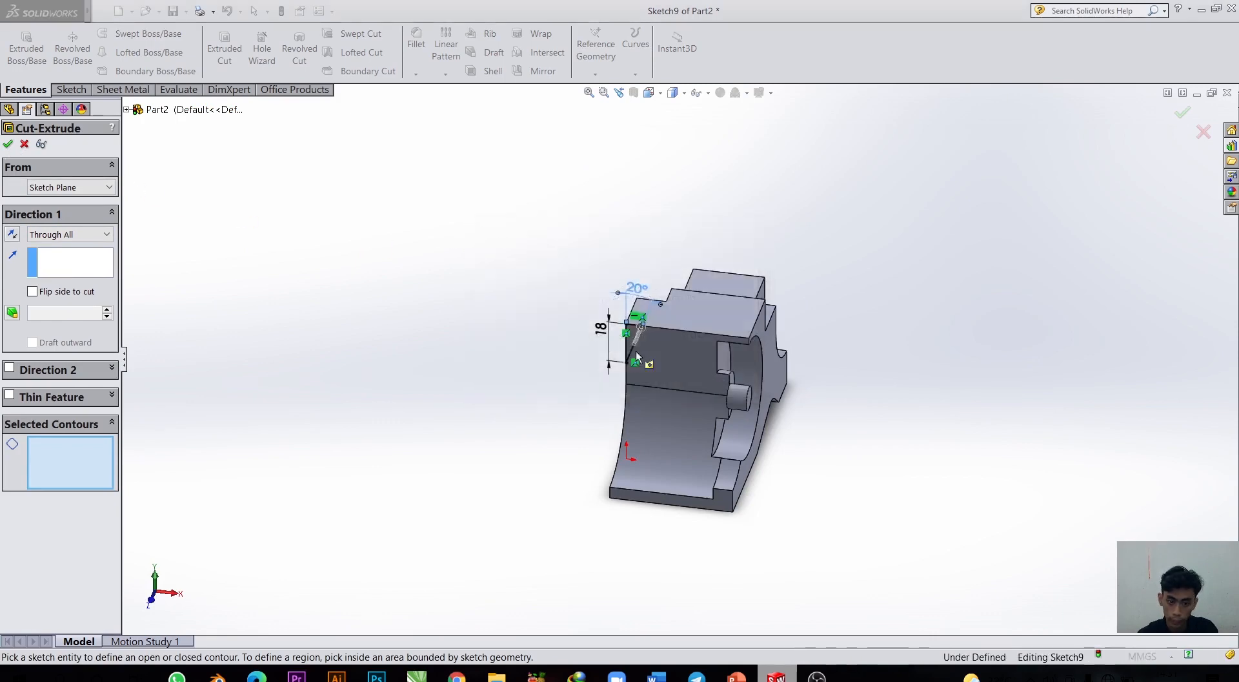
scroll(605, 317, down, 5)
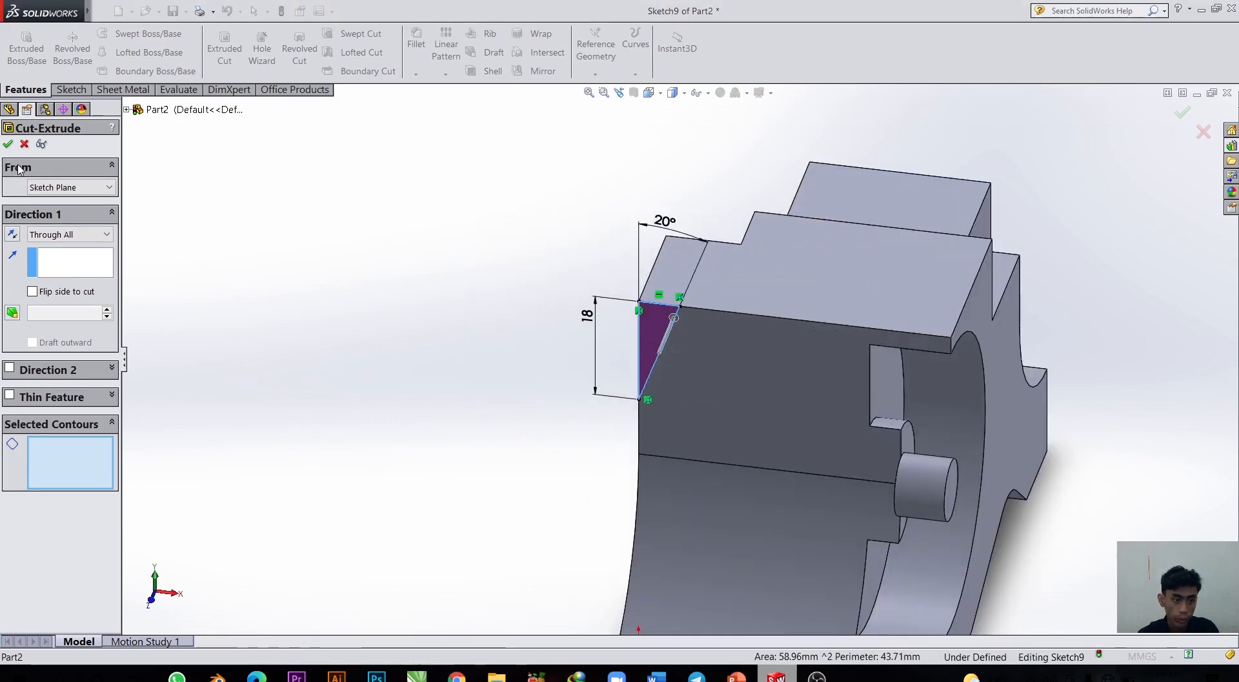
click(8, 144)
click(726, 382)
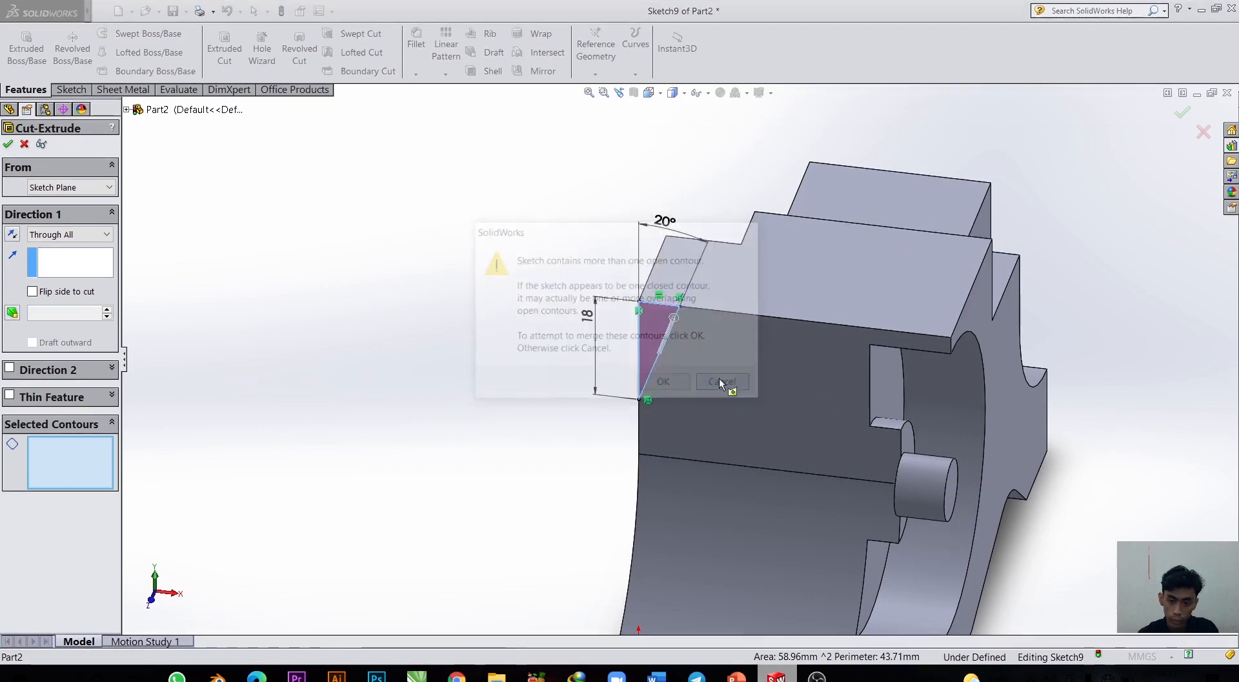
scroll(665, 351, down, 3)
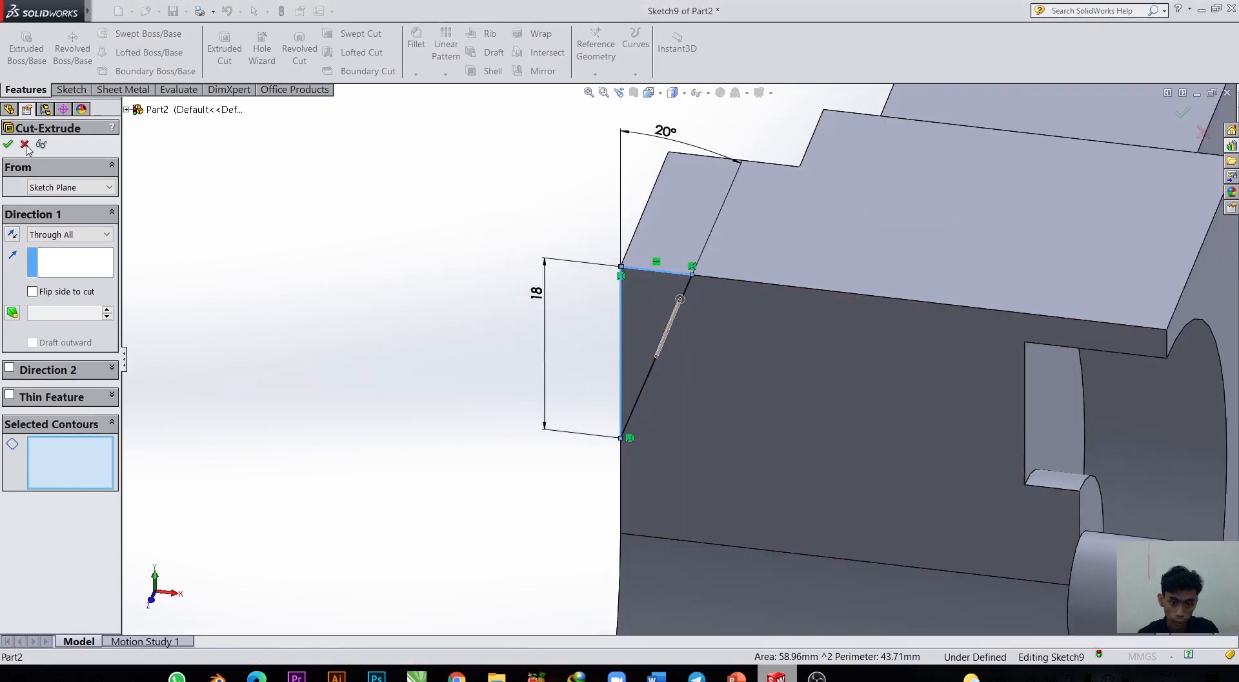
click(25, 144)
Check the triangle's upper corners and try to redraw its top line from the sloped line's upper end to the part's corner.
scroll(651, 301, down, 4)
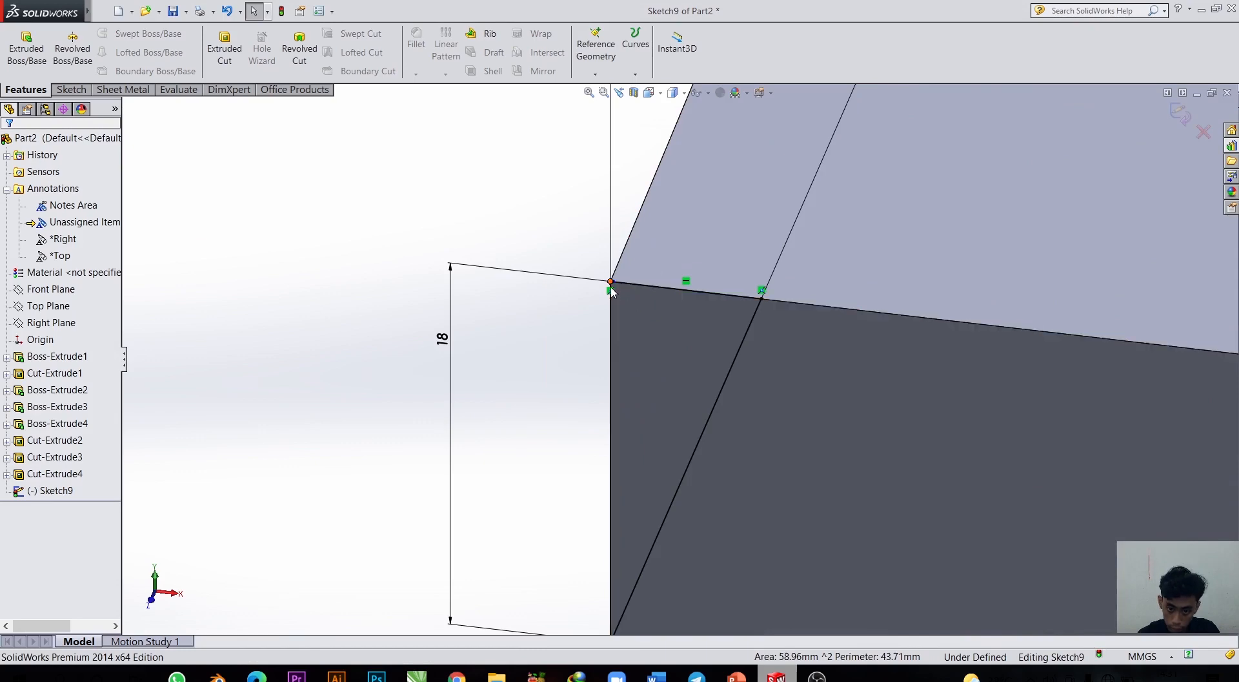
click(618, 284)
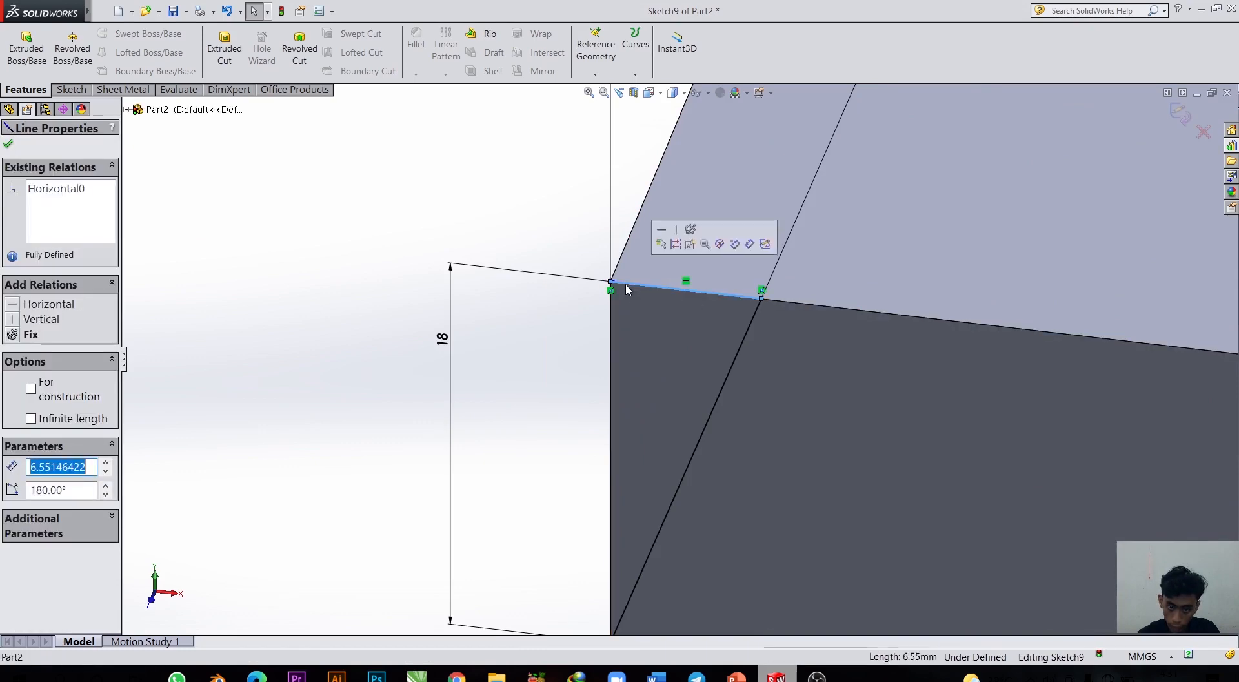
click(704, 386)
scroll(652, 392, down, 1)
click(662, 345)
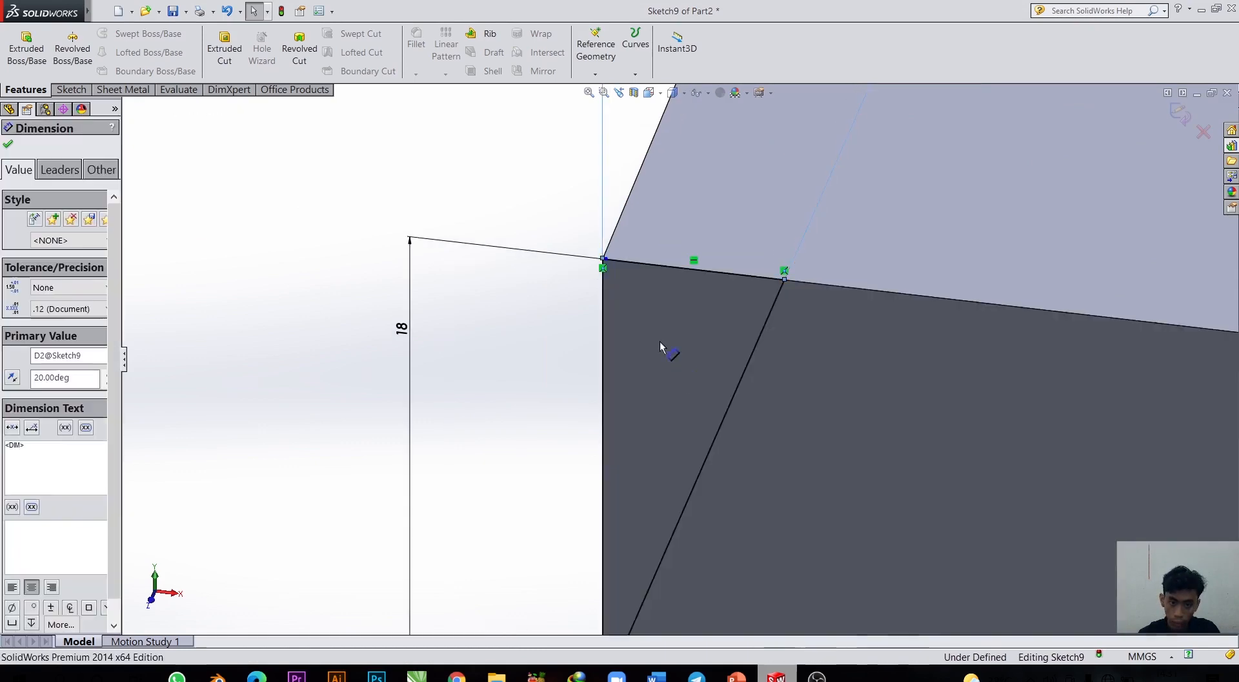
scroll(661, 348, up, 2)
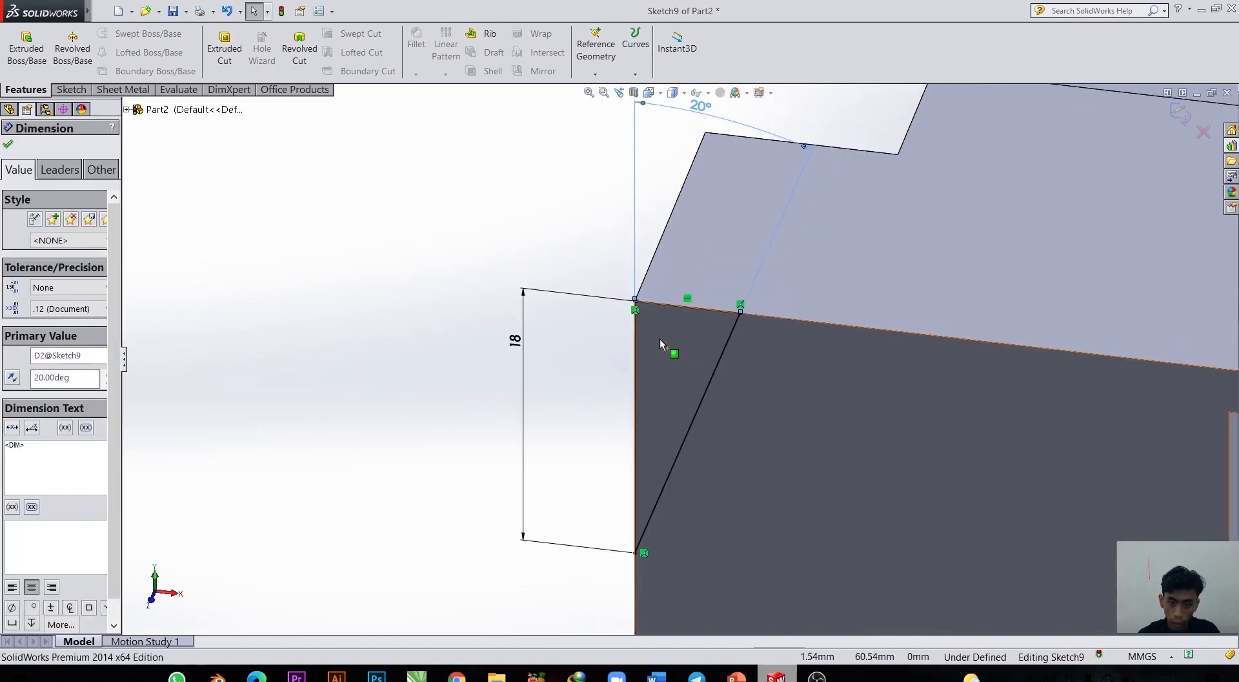
click(65, 91)
click(96, 33)
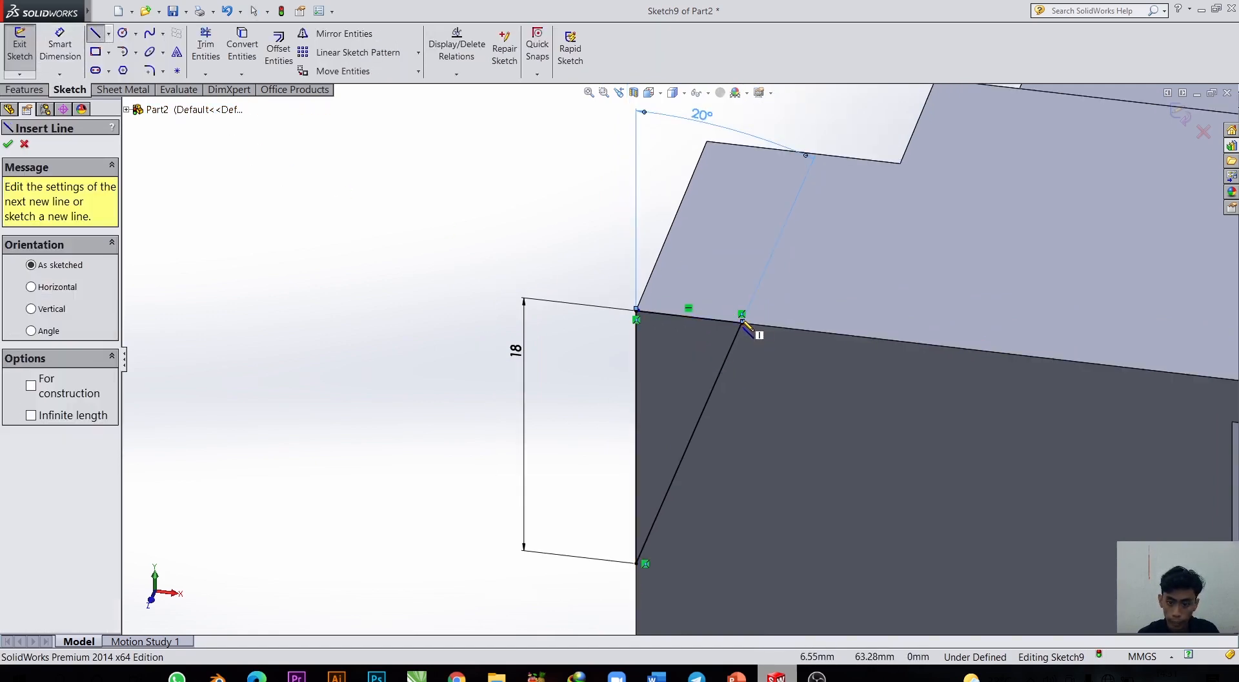
click(742, 316)
click(639, 311)
key(Escape)
scroll(743, 324, down, 1)
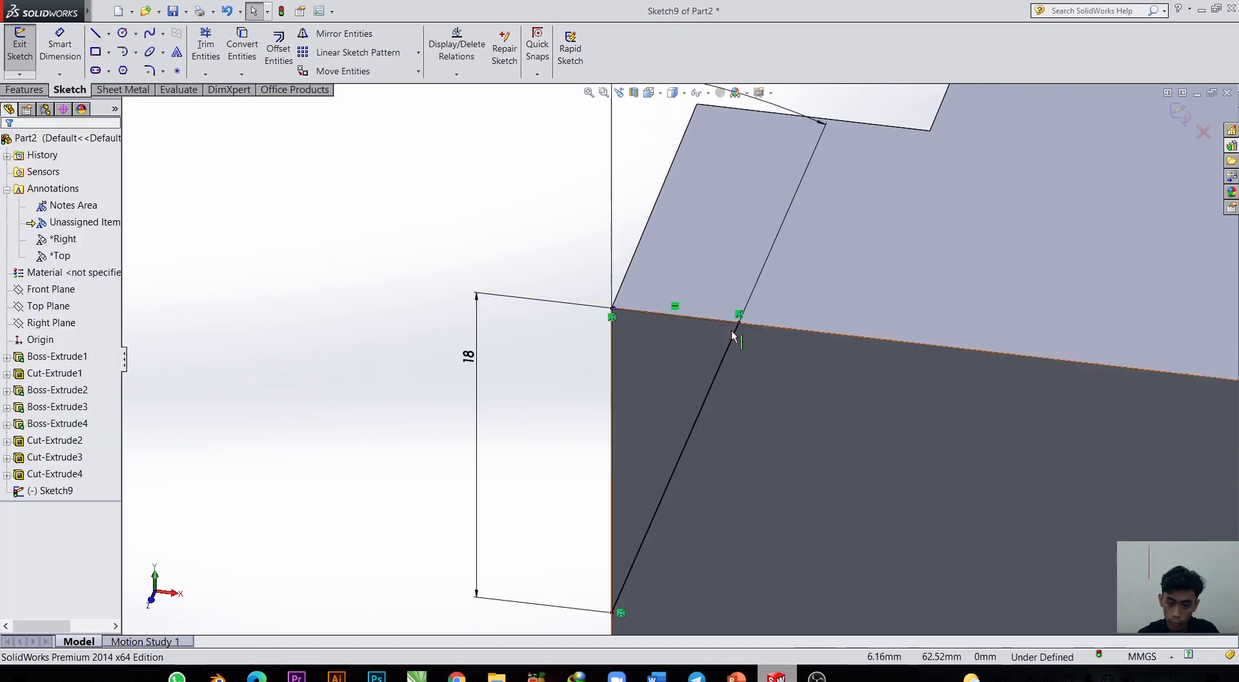
scroll(737, 324, down, 1)
scroll(498, 280, up, 5)
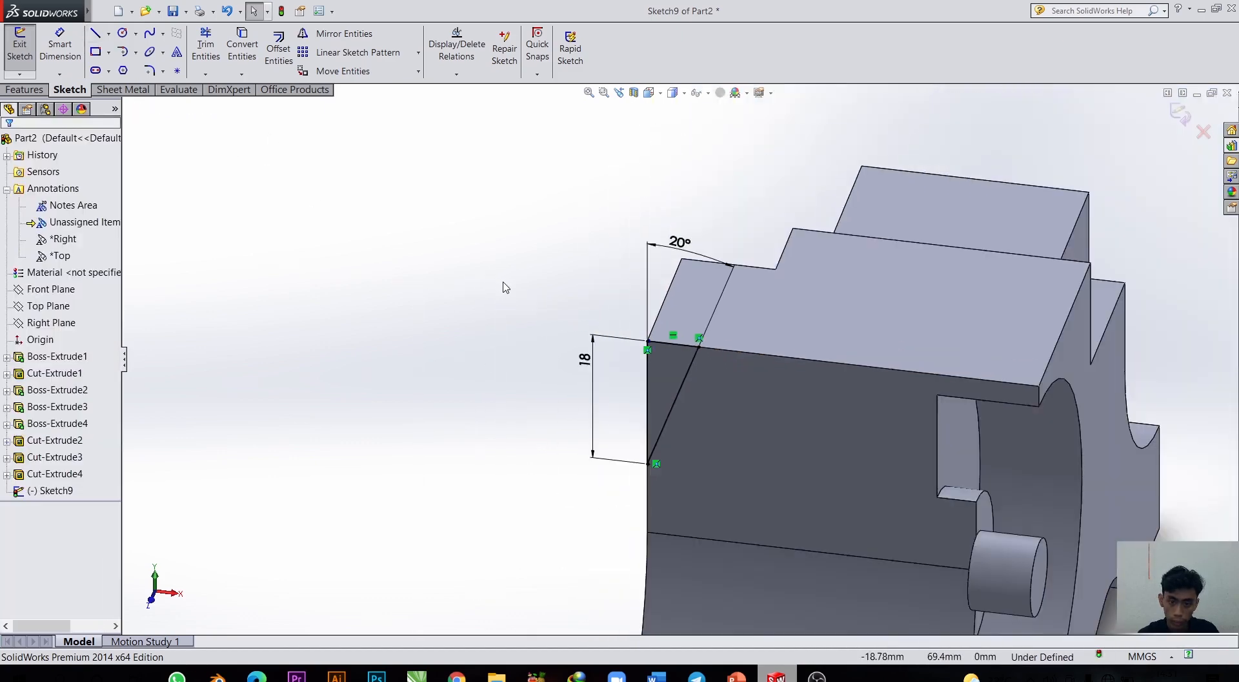
Draw a horizontal line about 6.55 mm long over the triangle's top side, from the sloped line's upper end to the part's corner.
scroll(684, 336, down, 3)
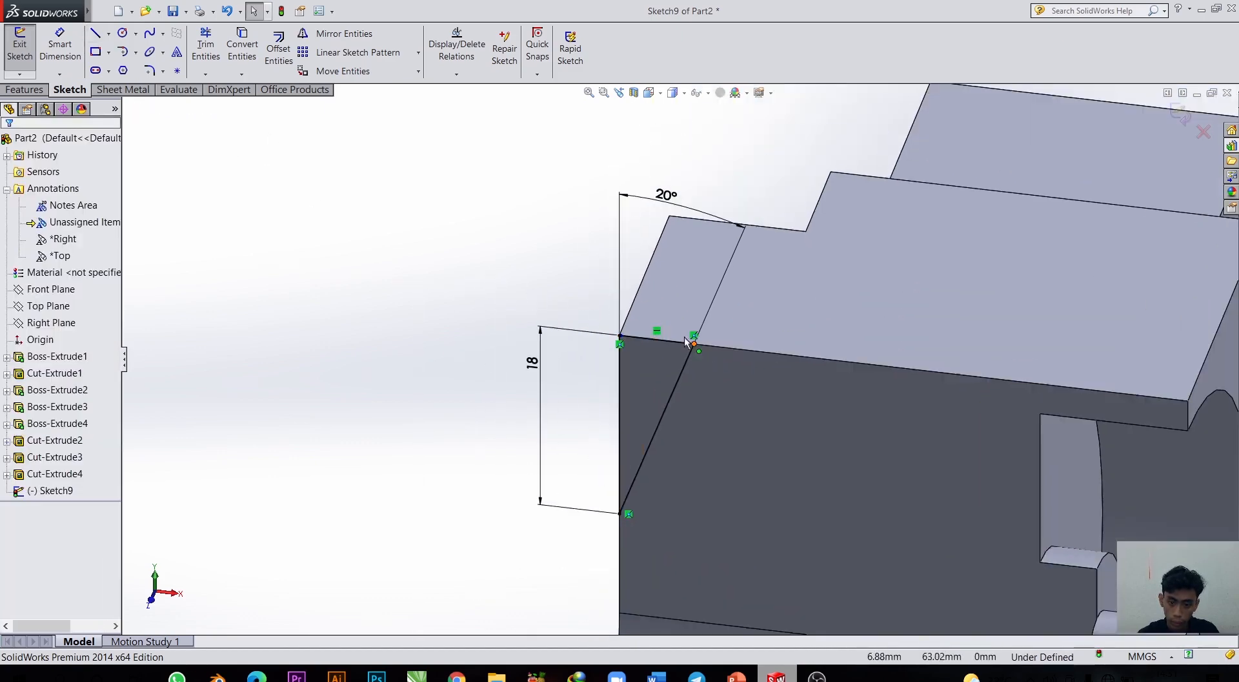
click(96, 34)
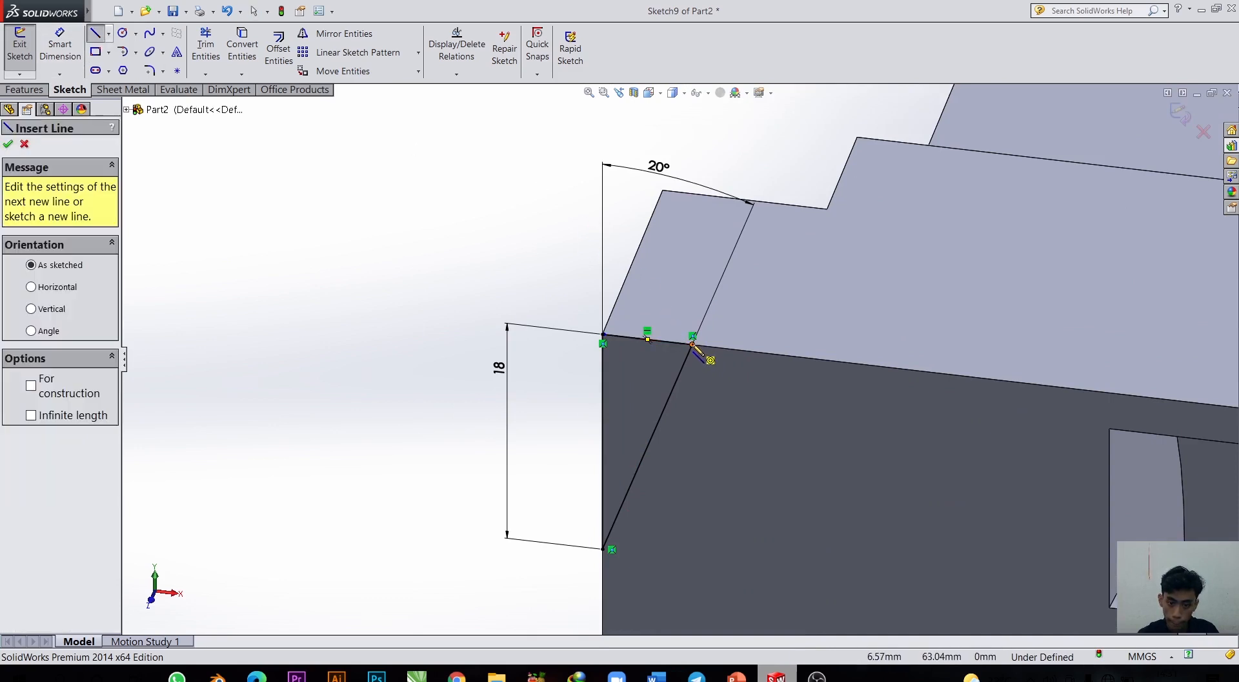
click(692, 344)
click(604, 336)
click(25, 89)
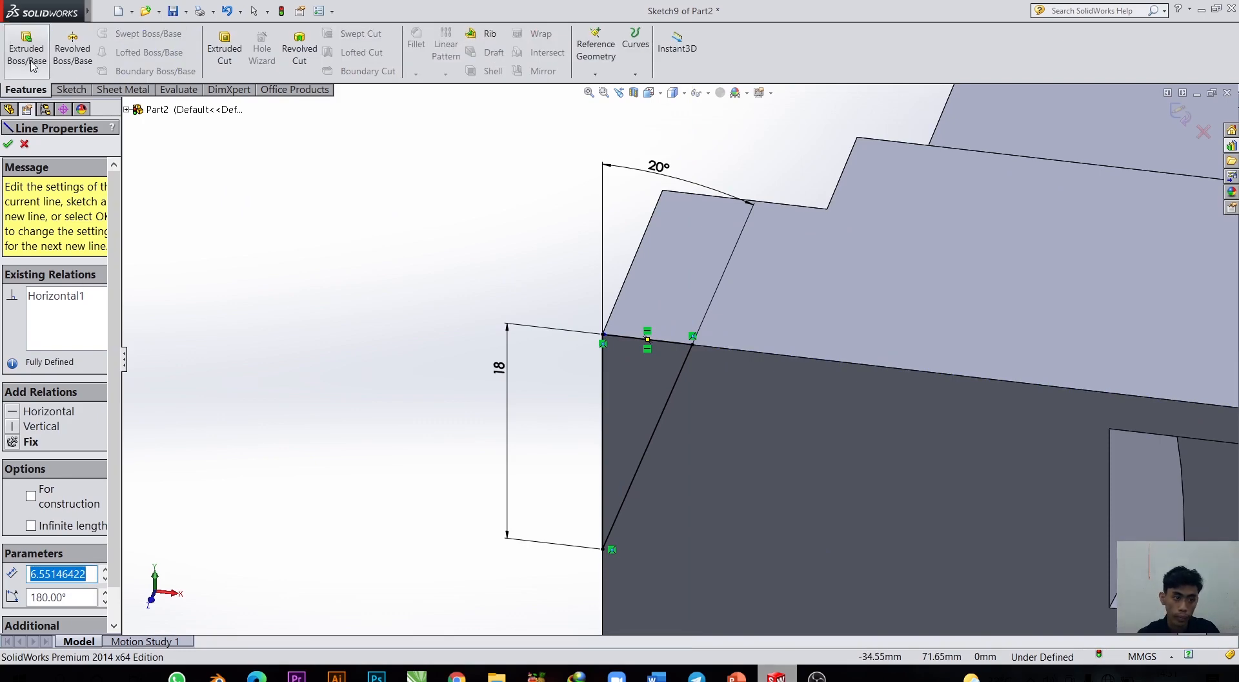
Try to cut-extrude the corner triangle sketch 9 mm blind.
click(224, 49)
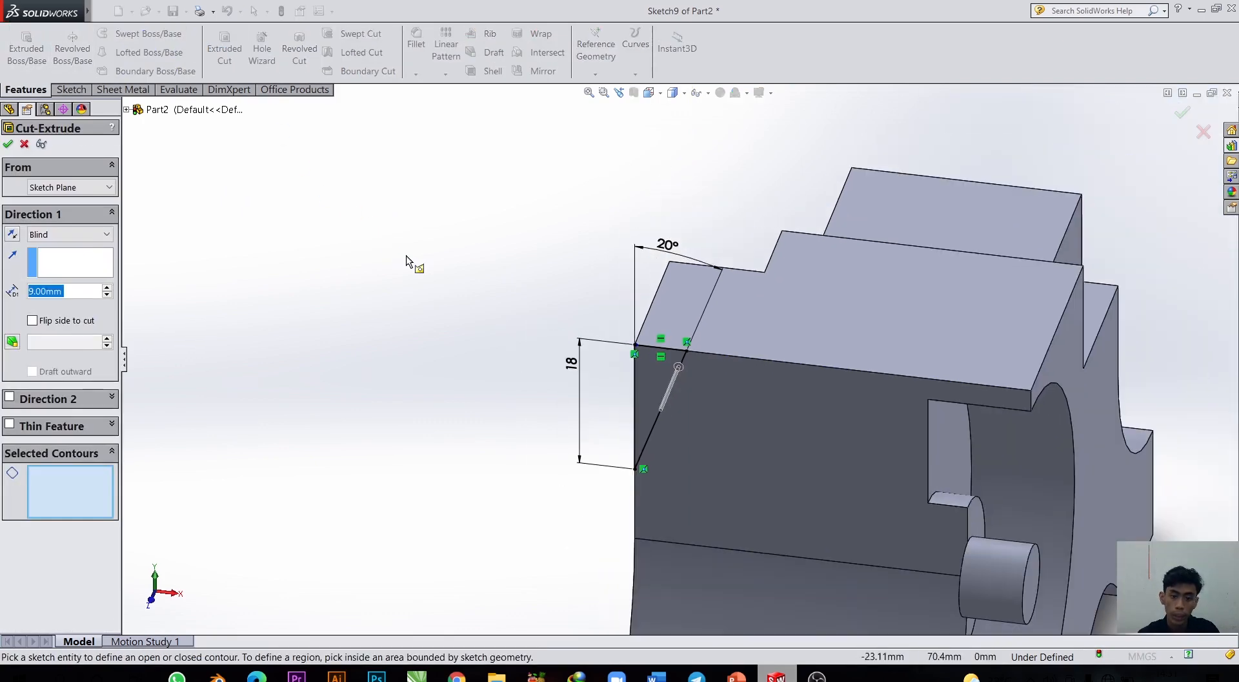
middle_drag(416, 346, 522, 342)
scroll(318, 333, up, 2)
scroll(595, 381, down, 3)
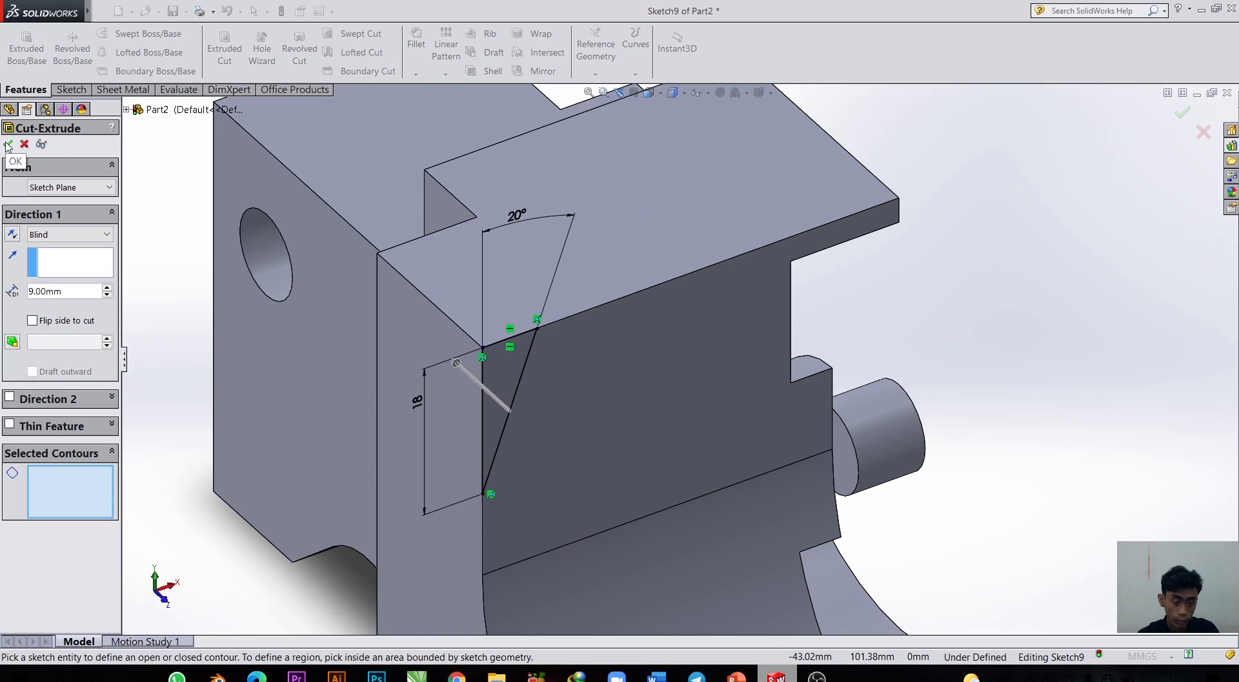
scroll(243, 296, up, 2)
mouse_move(244, 297)
middle_down()
mouse_move(835, 239)
mouse_move(779, 248)
middle_up()
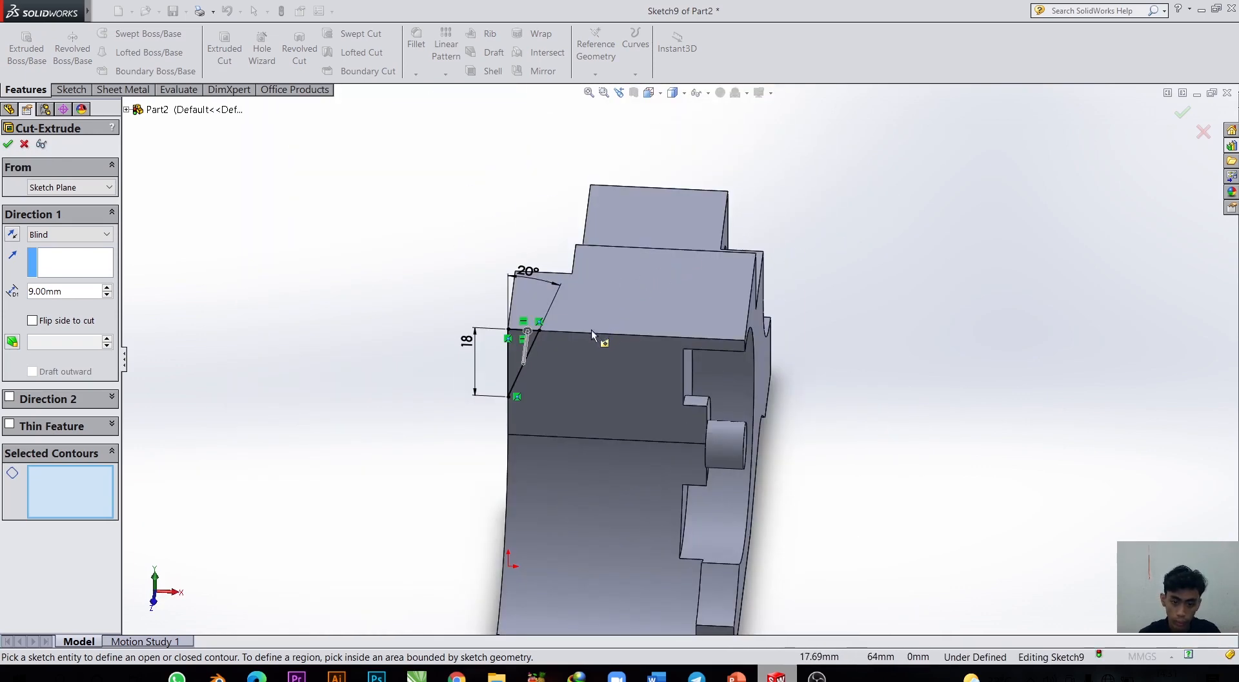
click(22, 144)
Undo the dimensions and lines of the corner triangle sketch.
key(ctrl+8)
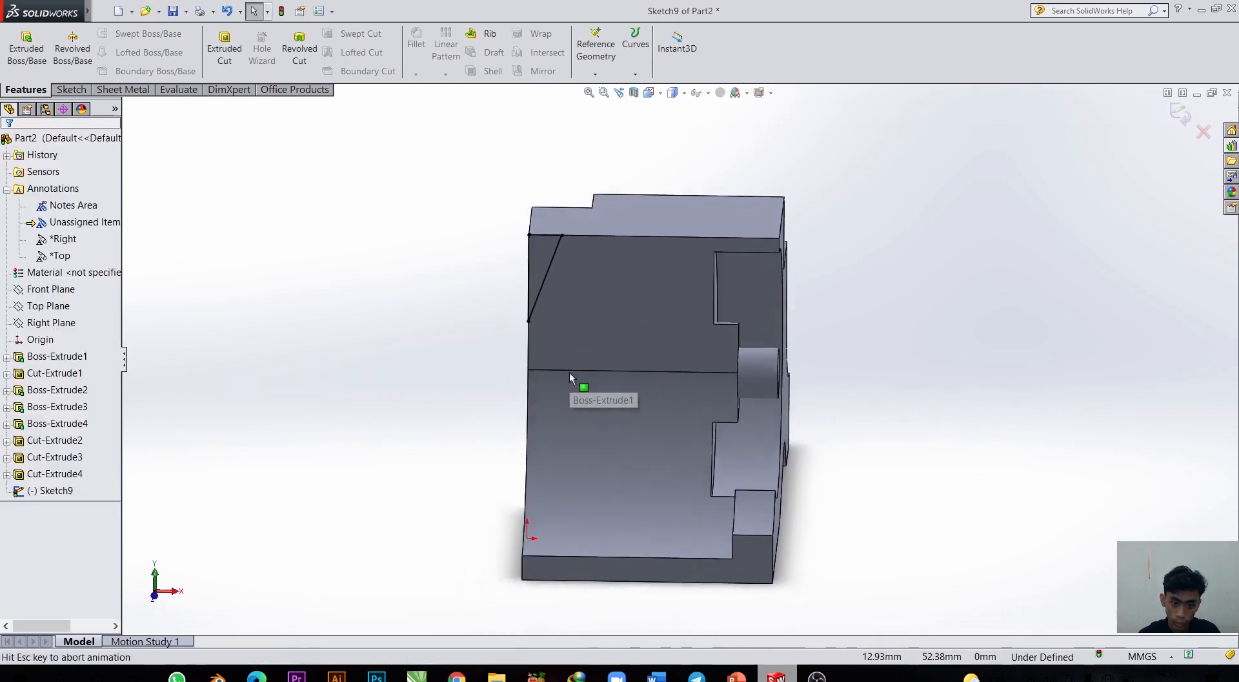
key(ctrl+z)
key(ctrl+z)
key(ctrl+z)
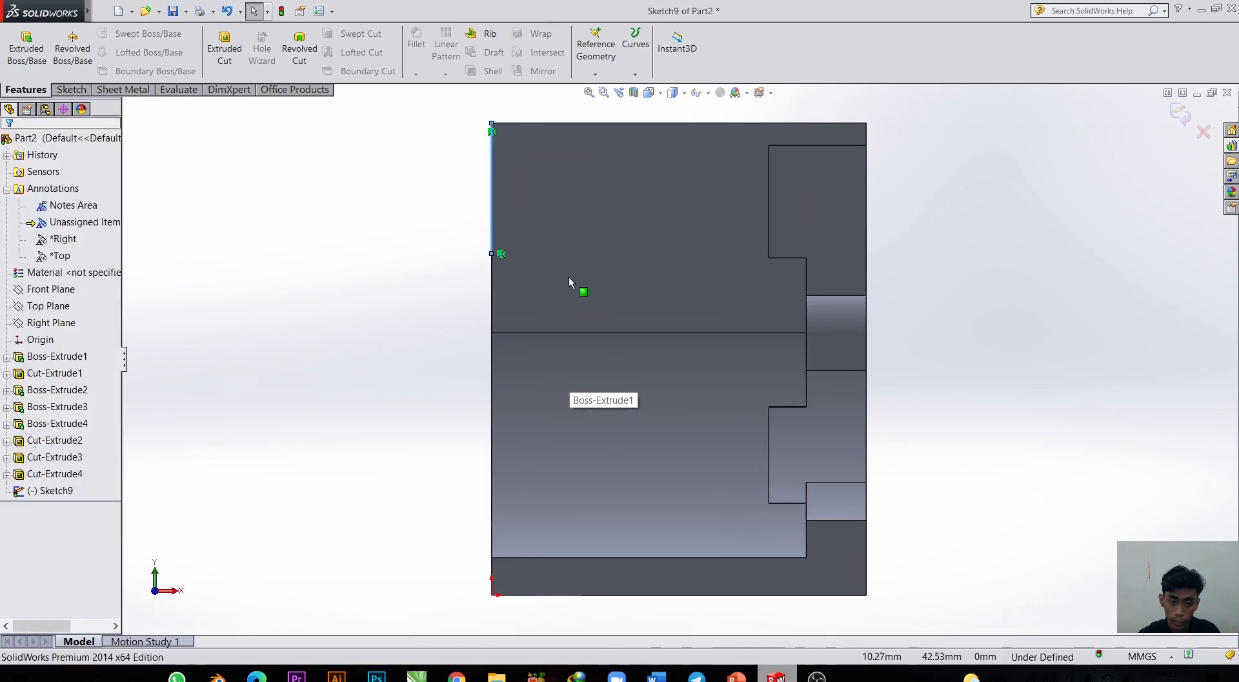
Draw a closed right triangle in the face's upper corner, with a vertical side about 15.65 mm and a top side about 3.64 mm long.
click(571, 267)
click(417, 138)
click(542, 141)
click(72, 88)
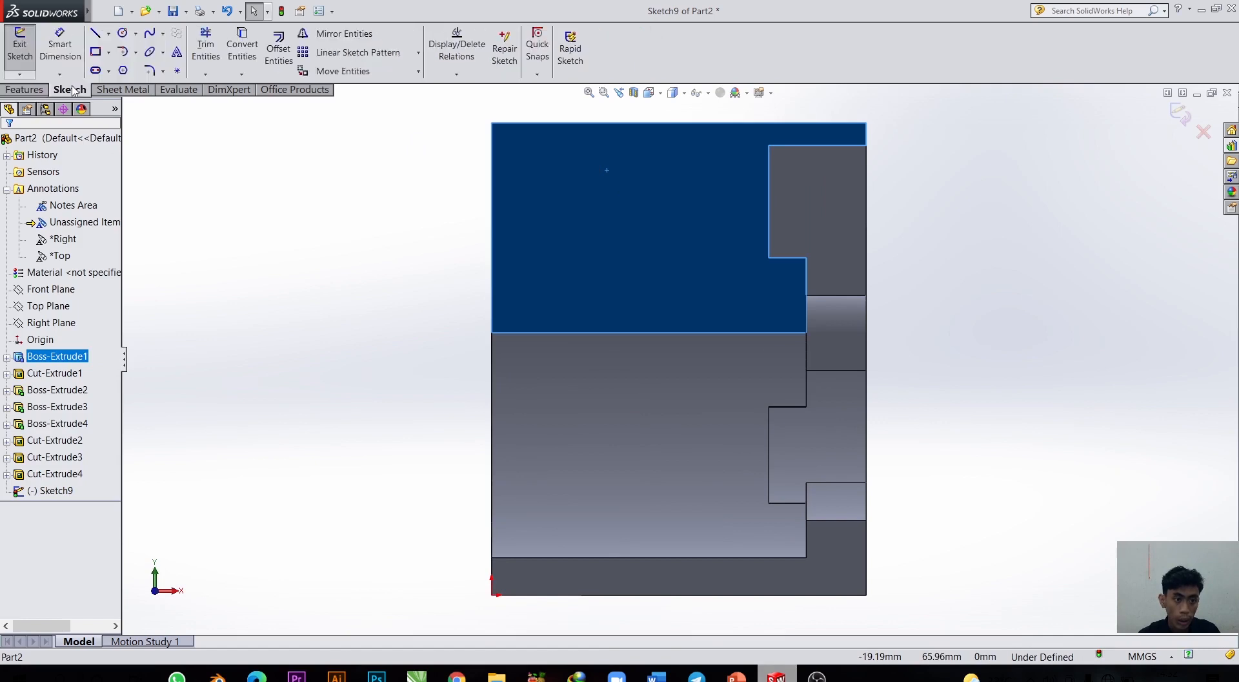
click(95, 37)
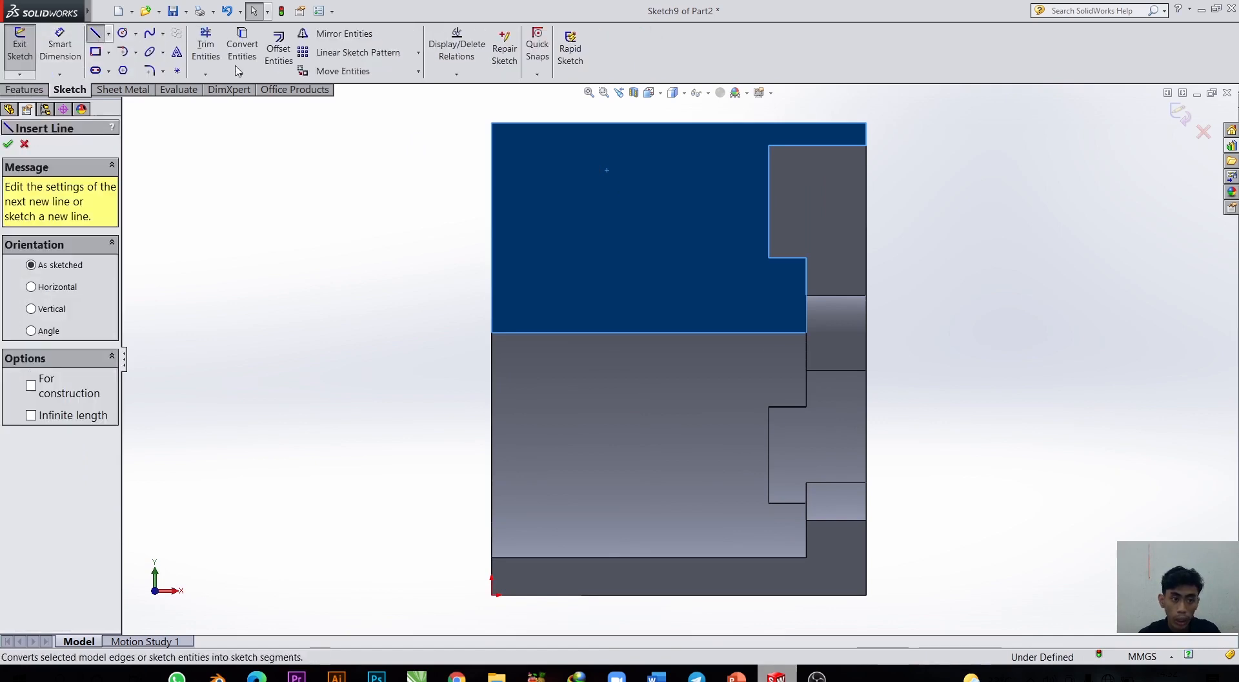
click(492, 123)
click(491, 240)
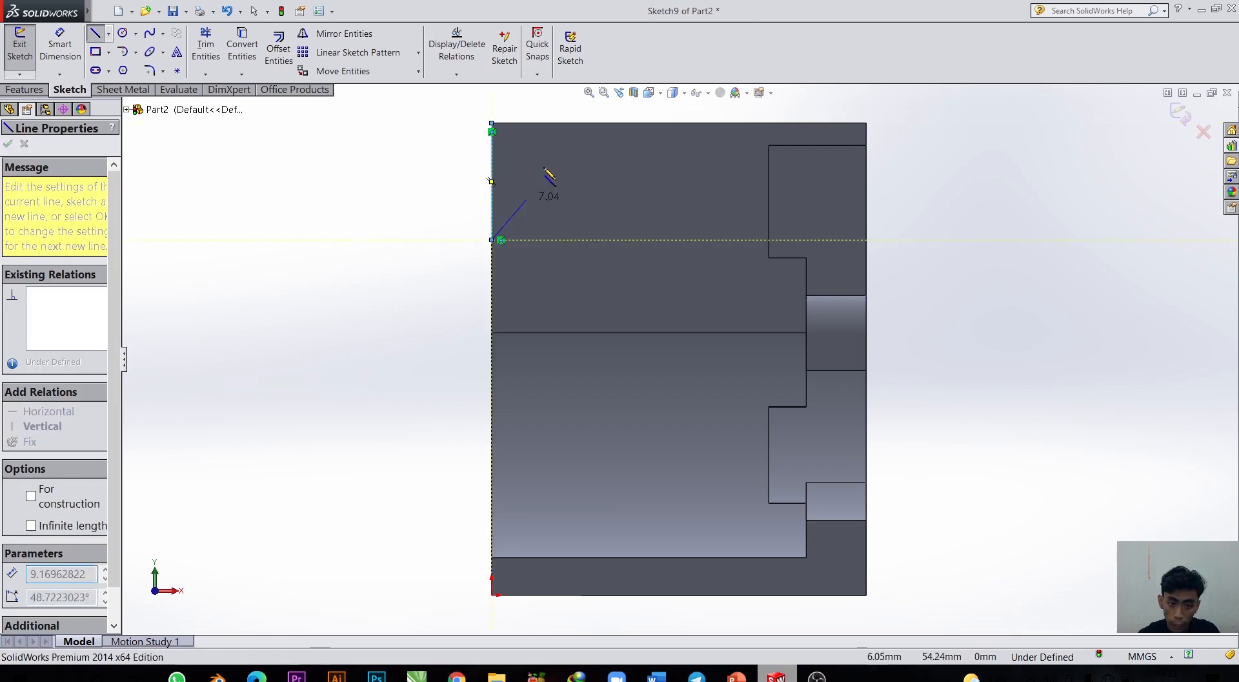
click(520, 124)
scroll(520, 129, down, 3)
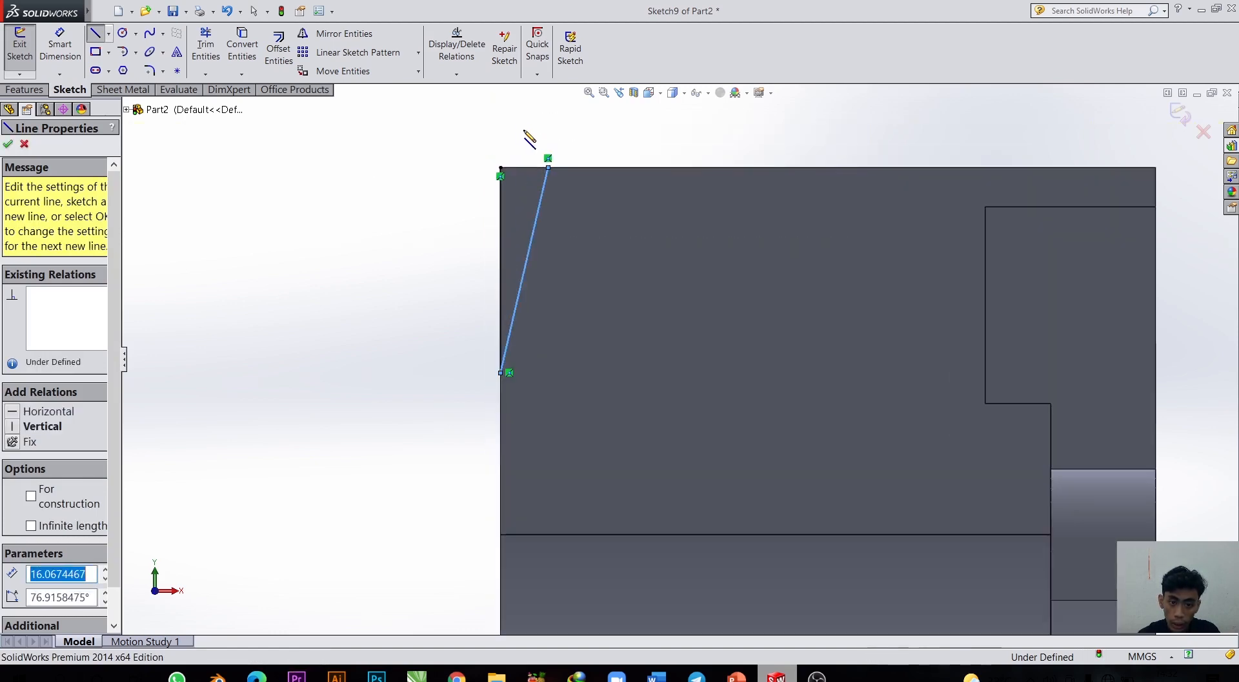
click(501, 168)
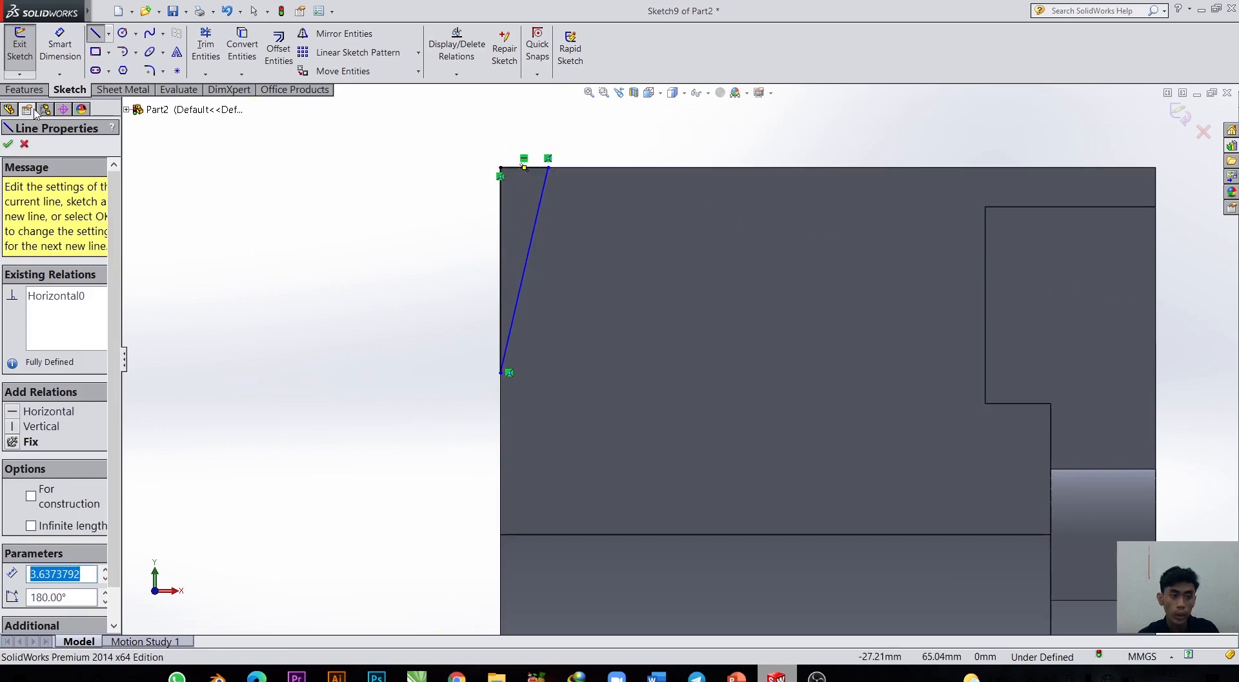
Dimension the triangle's vertical side, setting it to 18 mm.
click(24, 89)
click(69, 89)
key(Escape)
key(Escape)
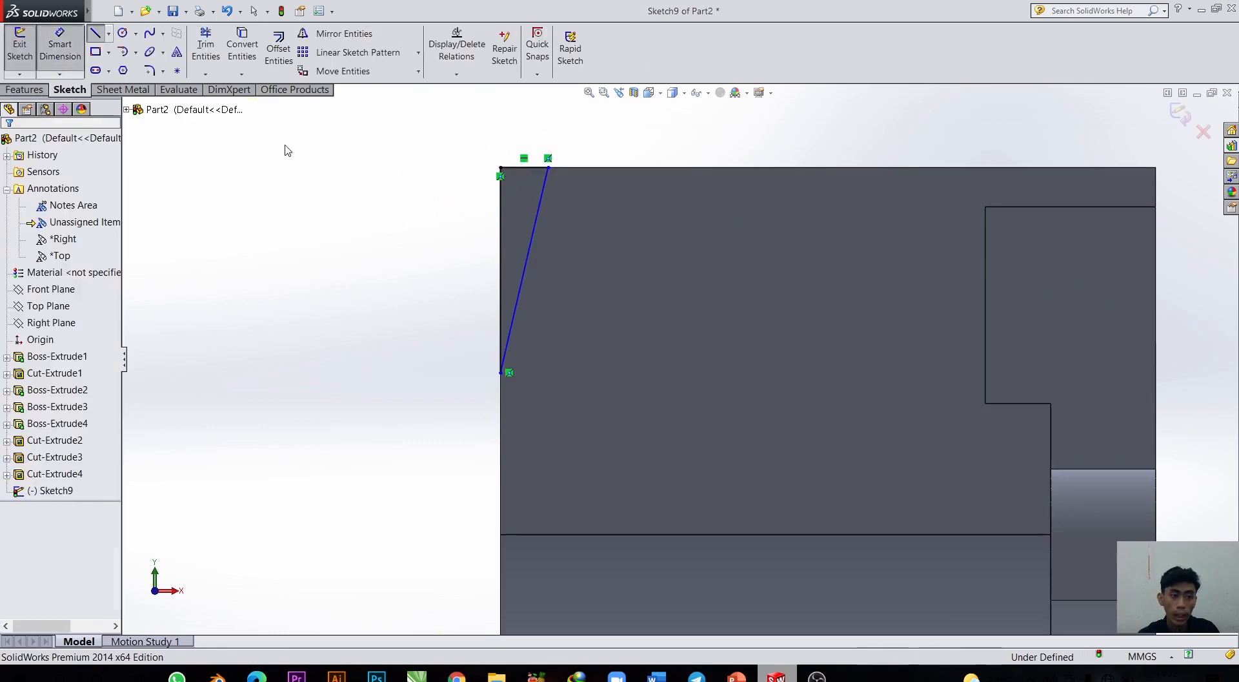
click(498, 223)
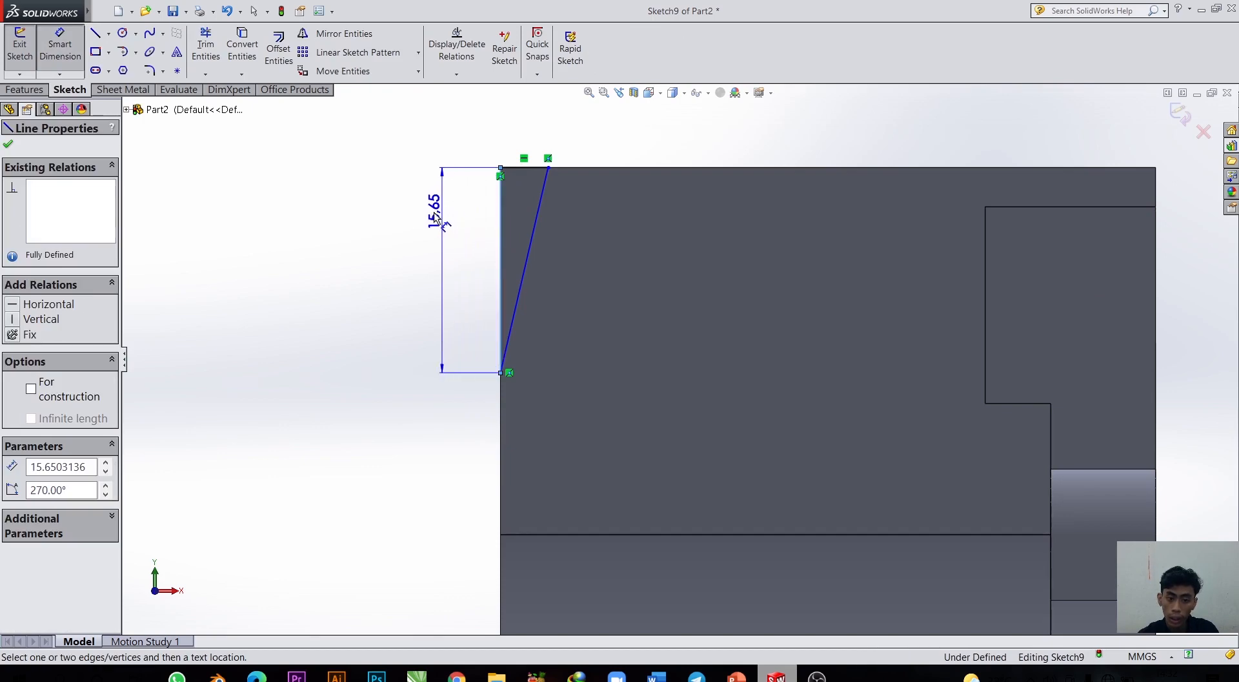
click(430, 245)
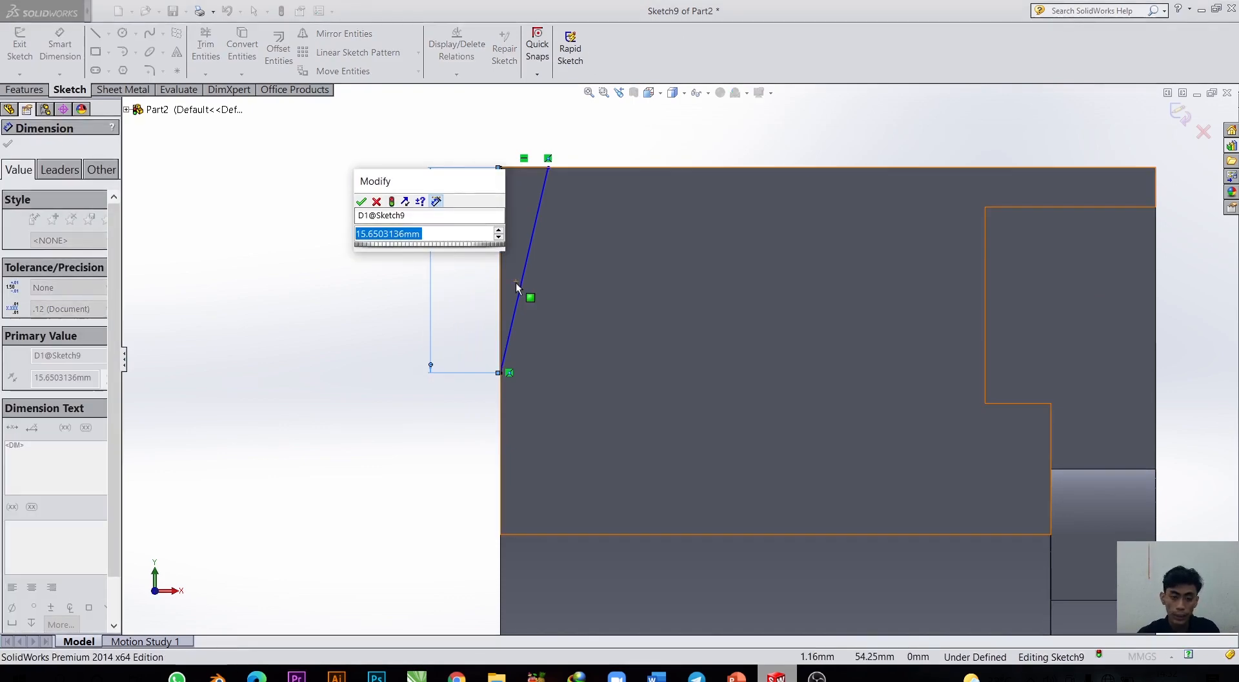
text(18)
key(Return)
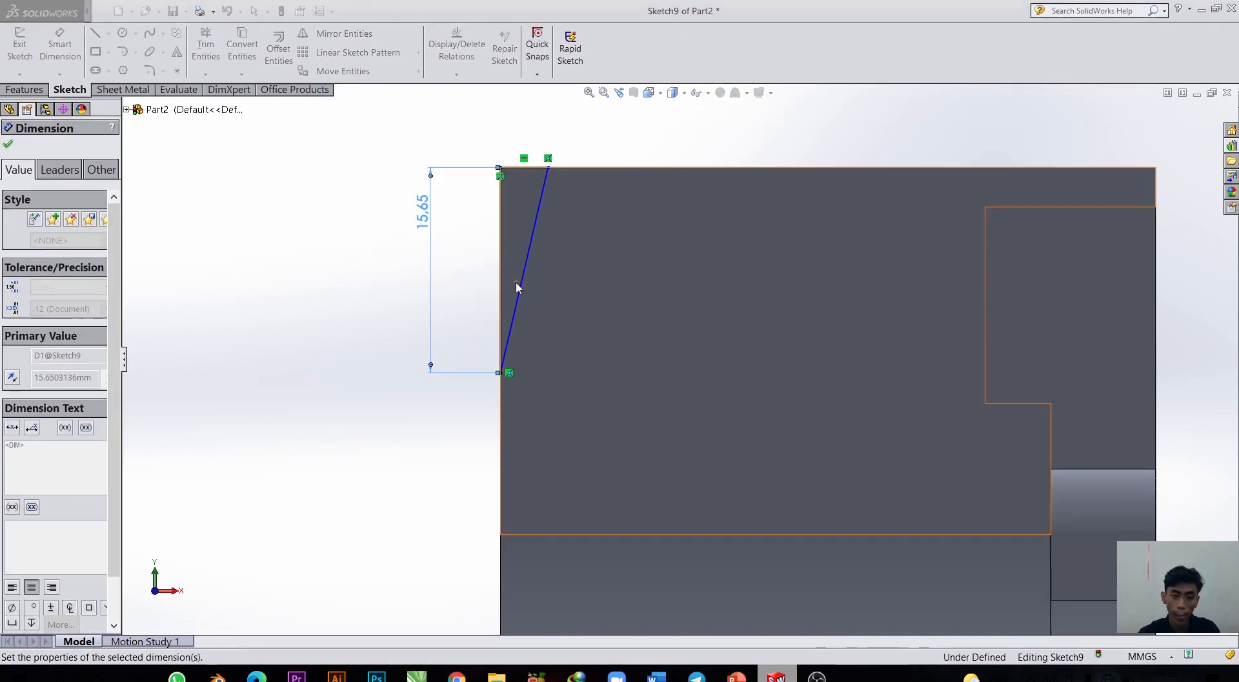
Try to dimension the length of the triangle's top horizontal line.
click(524, 168)
click(530, 119)
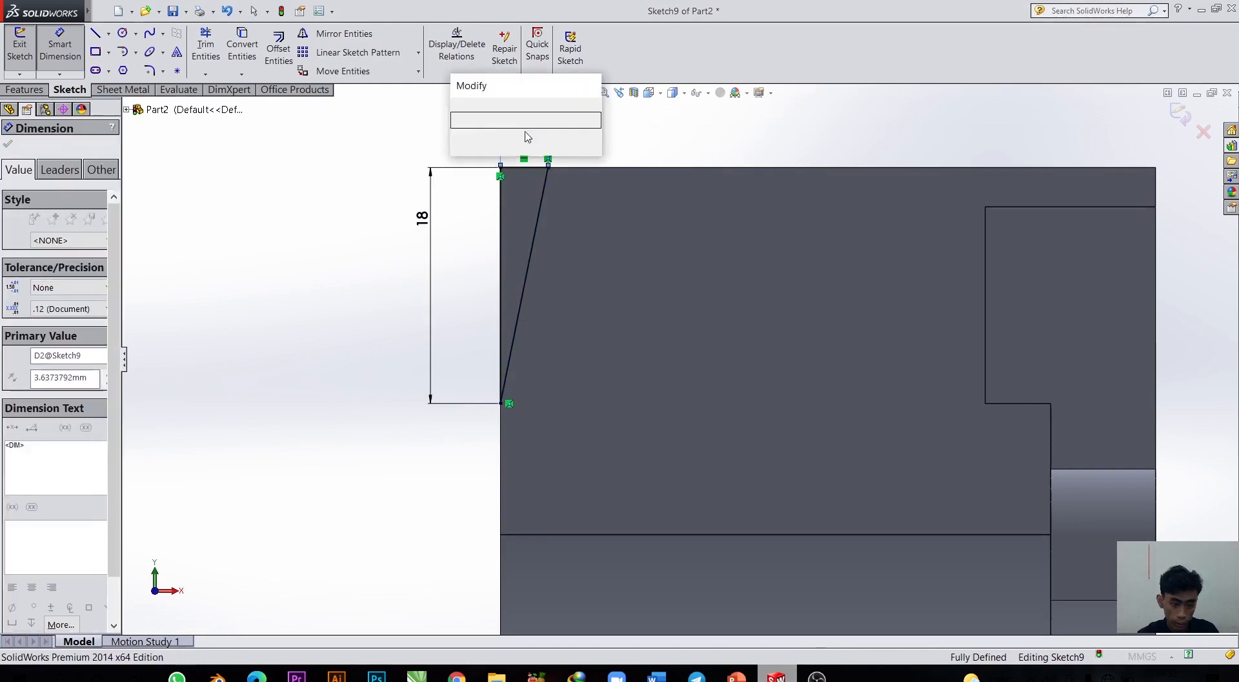
click(457, 106)
key(Escape)
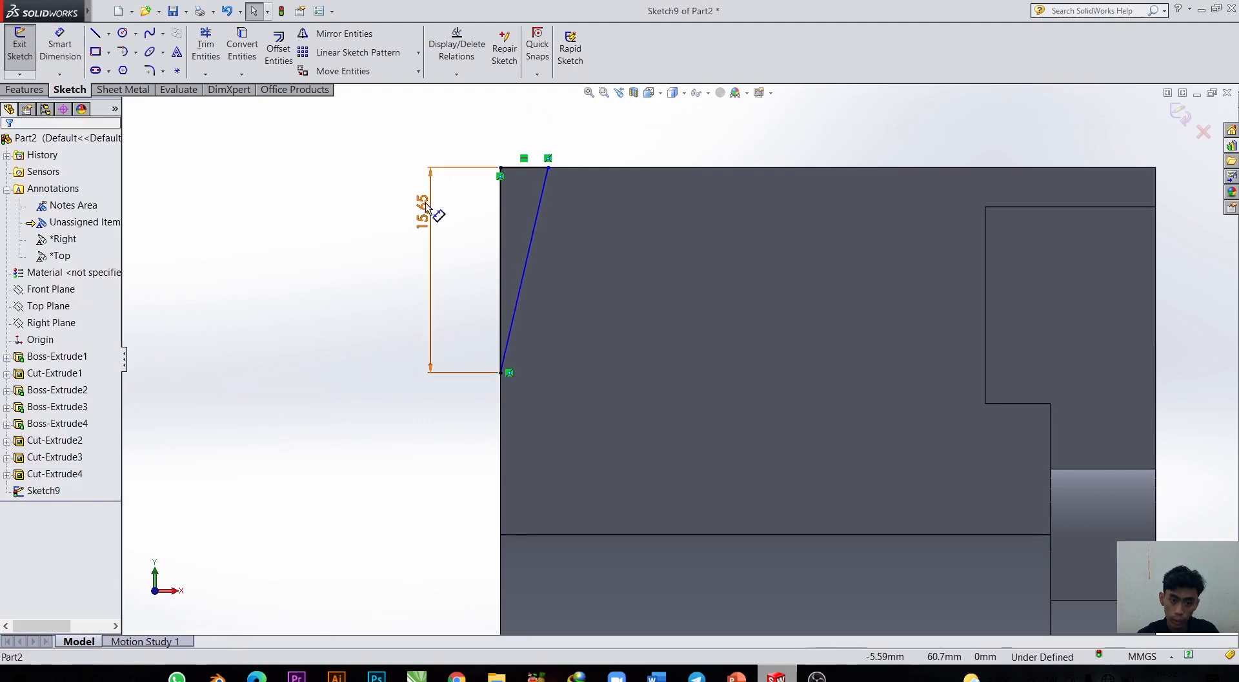
Set the existing dimension of the triangle's vertical side to 18 mm again.
click(431, 210)
text(18)
key(Return)
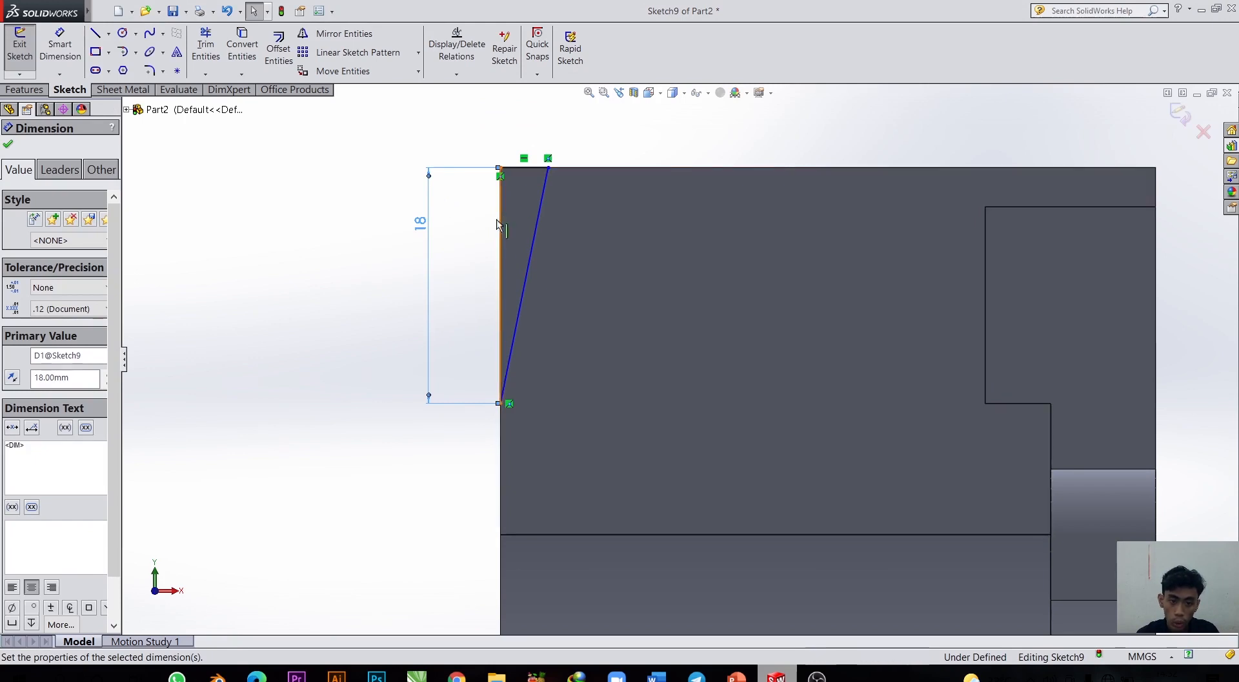
Dimension the angle between the triangle's vertical side and its sloped line, setting it to 20°.
click(538, 229)
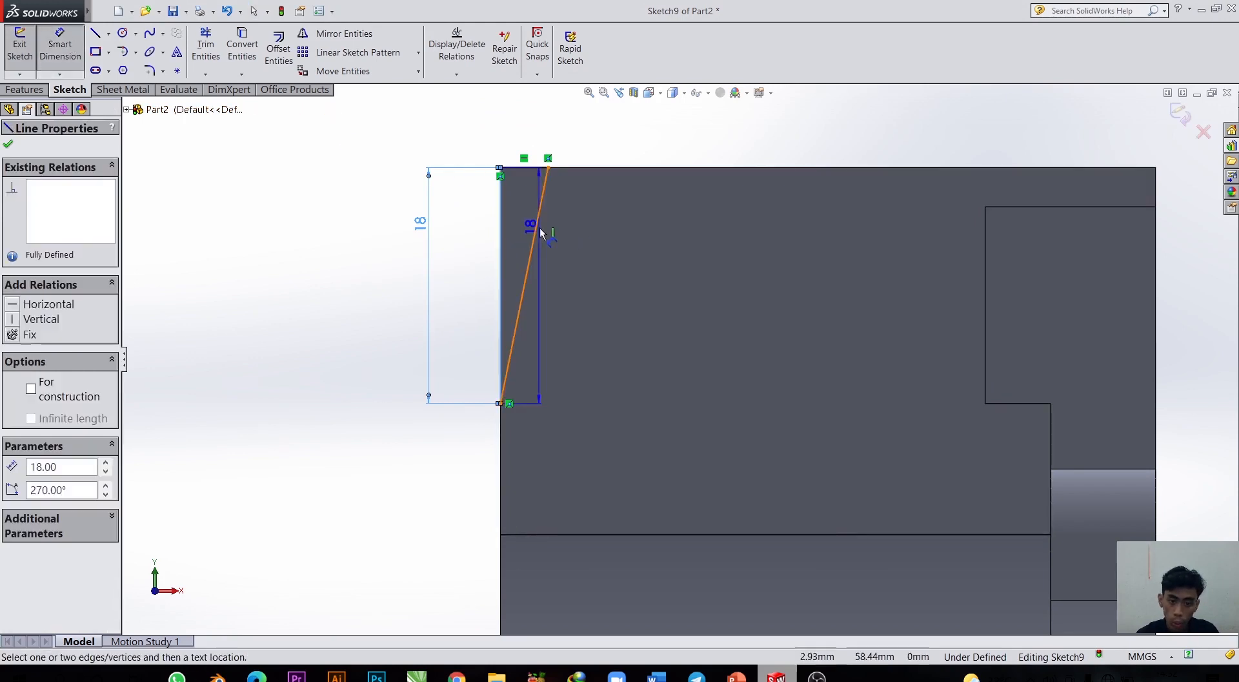
click(537, 225)
scroll(534, 165, down, 1)
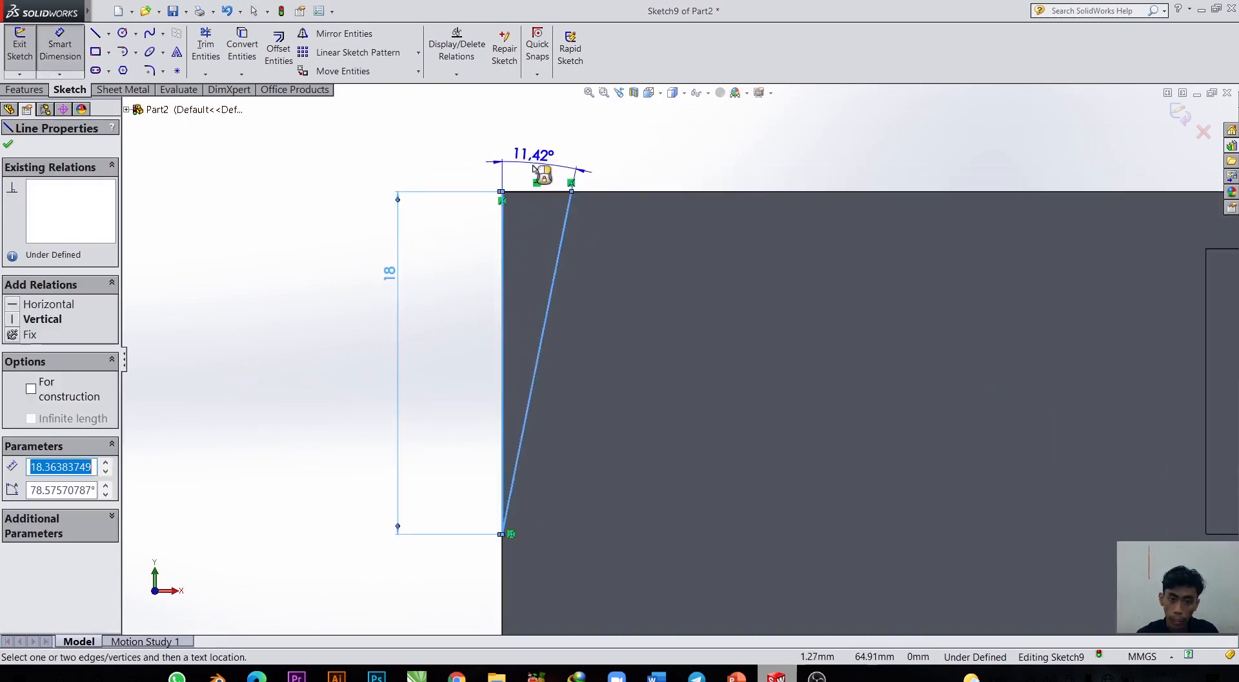
scroll(539, 175, up, 3)
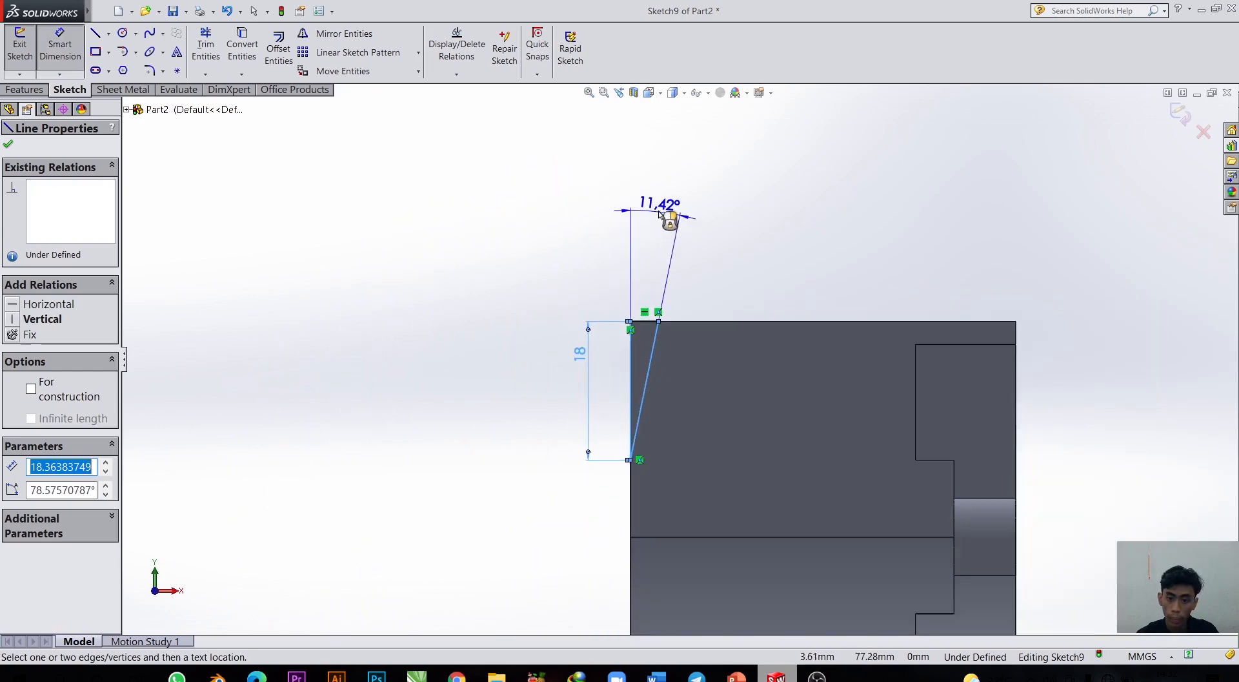
click(660, 215)
text(20)
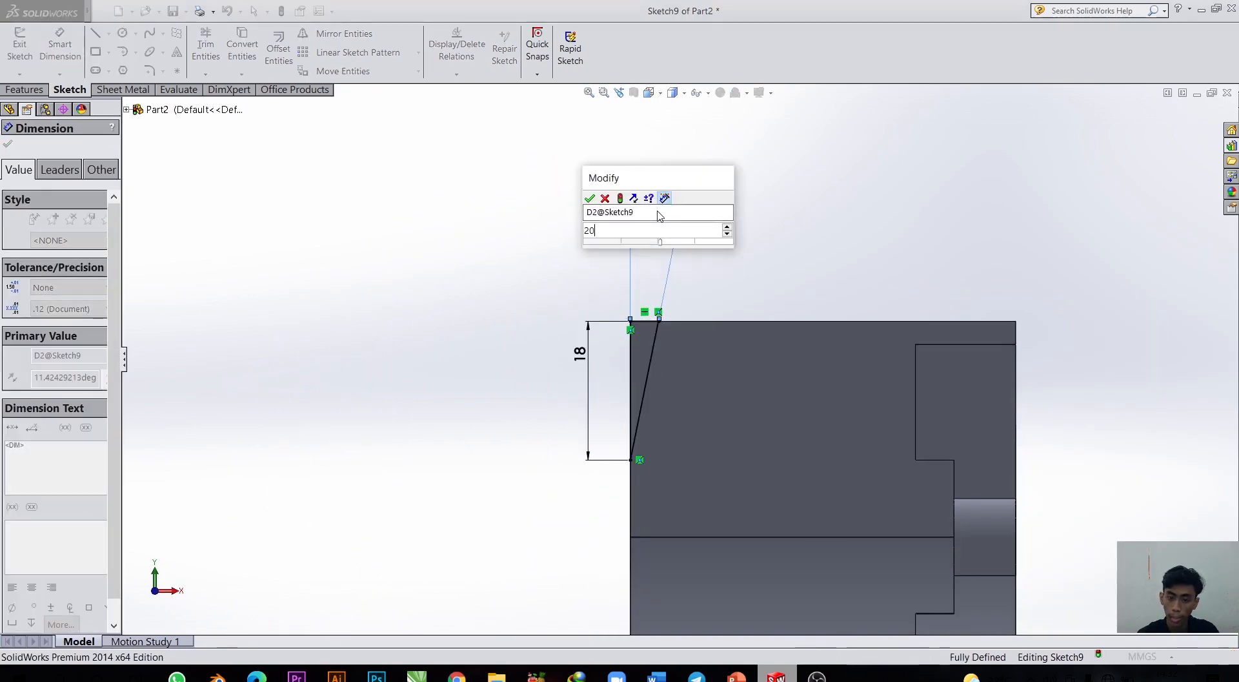
key(Return)
Cut-extrude the 18 mm, 20° triangle with the Through All end condition to bevel the part's corner.
click(26, 89)
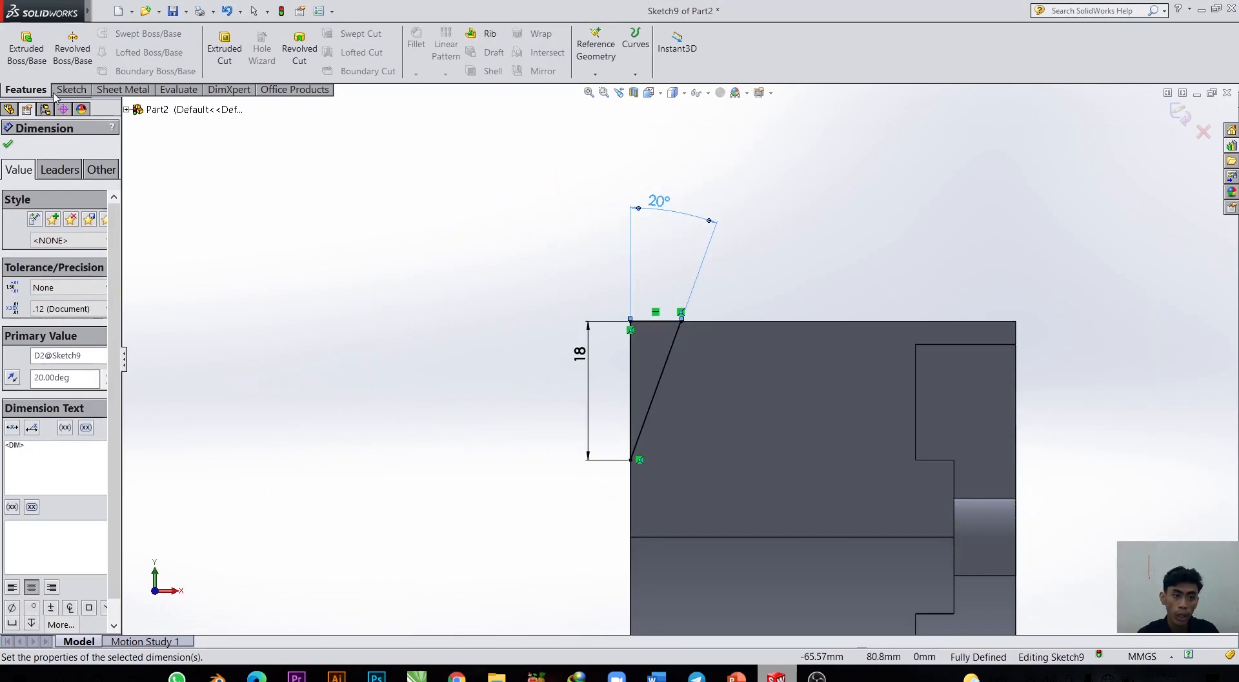
click(225, 58)
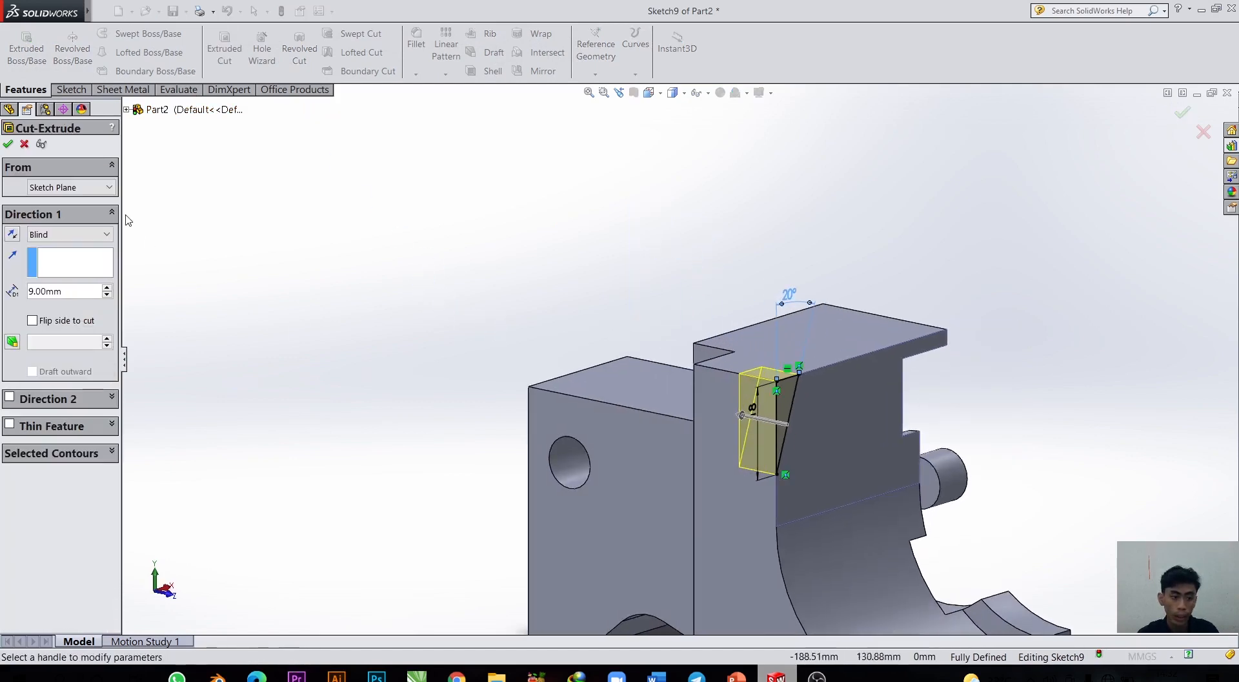
click(107, 234)
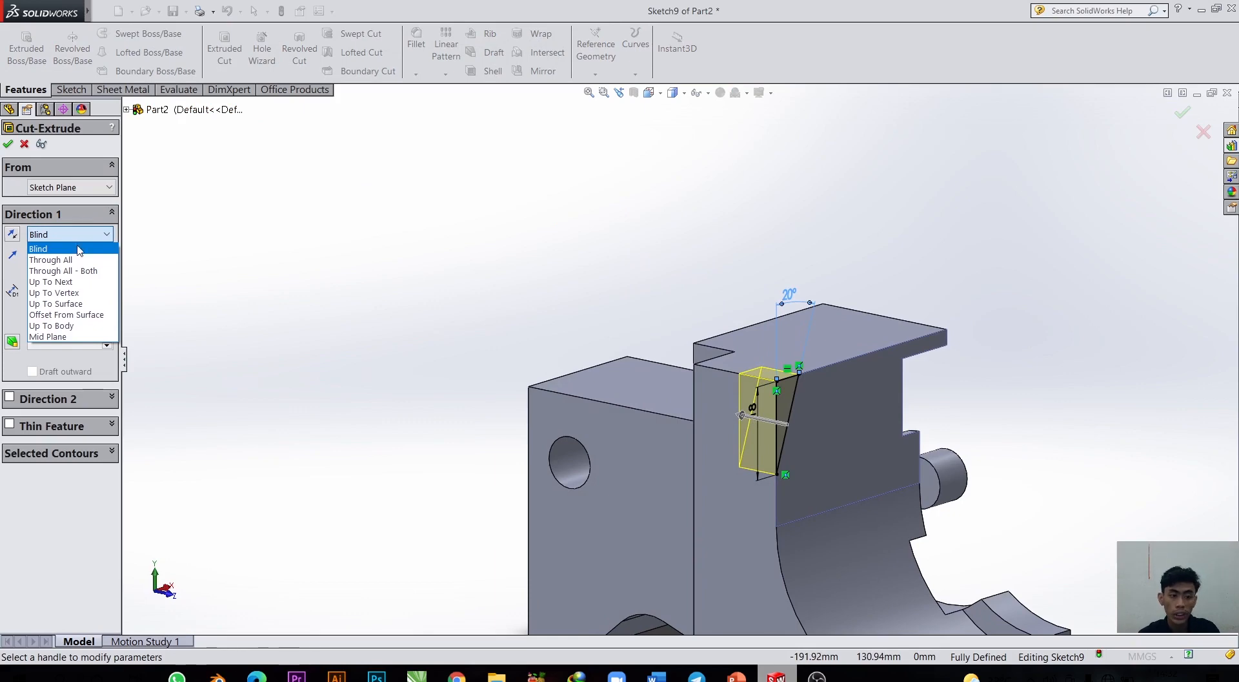
click(72, 260)
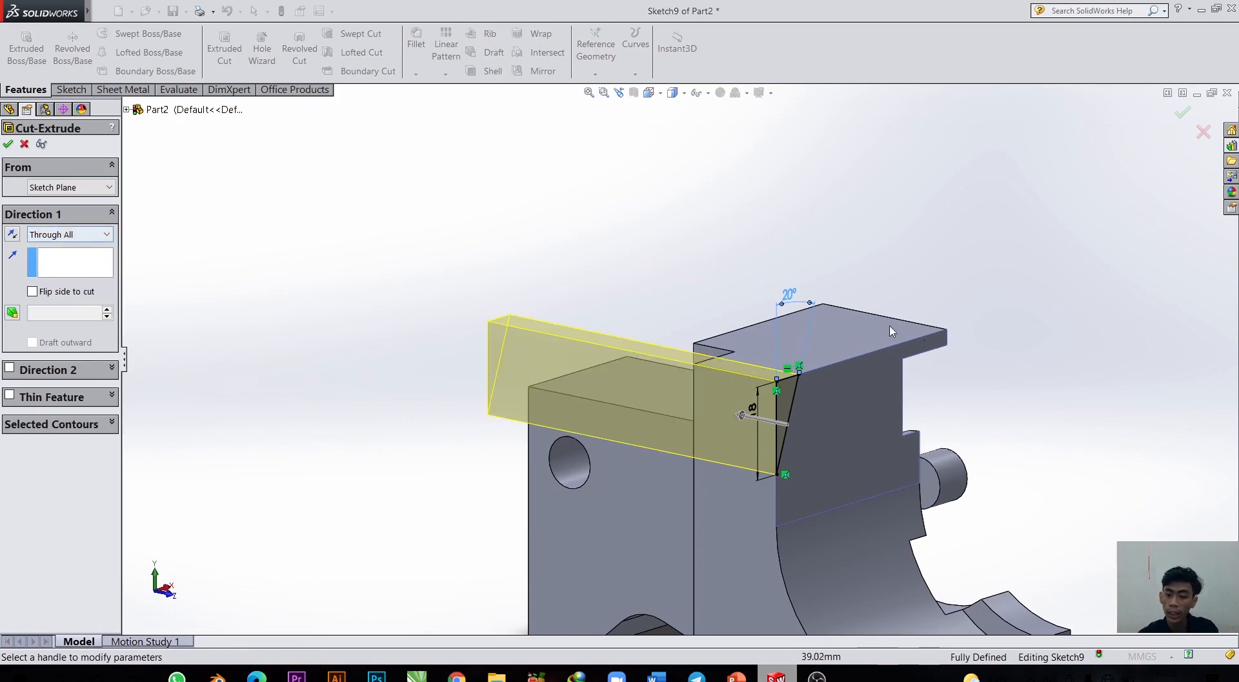
middle_drag(872, 221, 816, 294)
middle_drag(513, 372, 589, 338)
scroll(590, 339, up, 1)
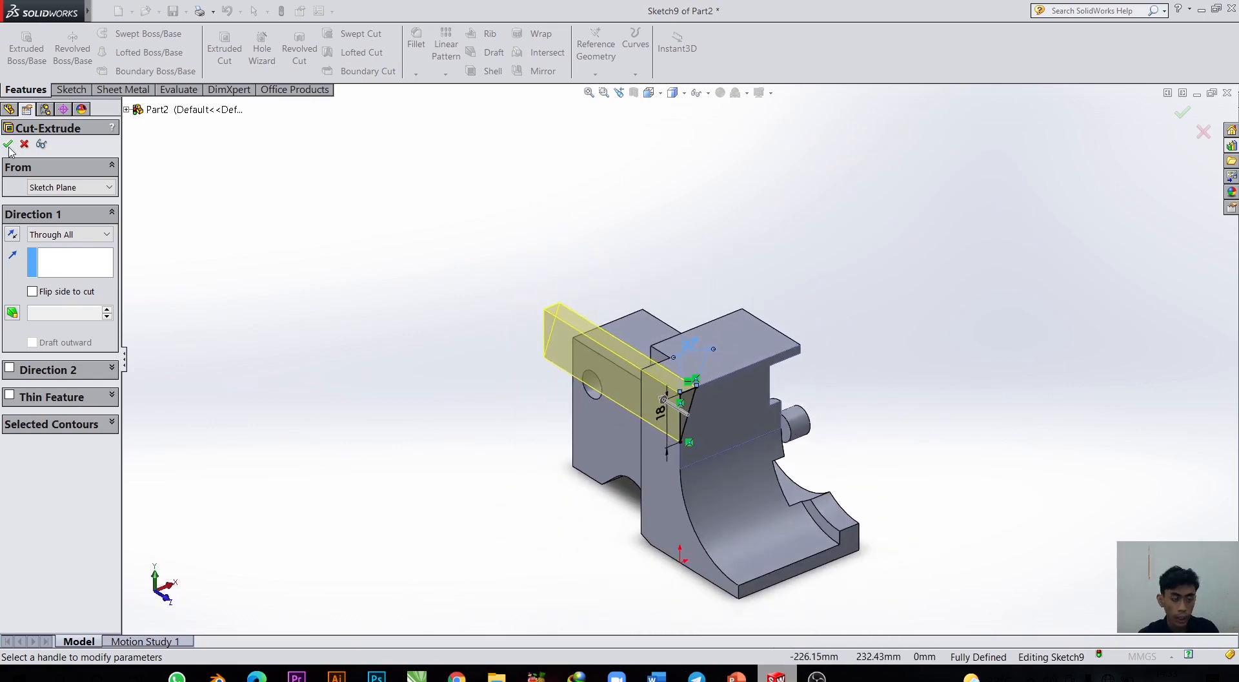
click(8, 144)
Sketch a circle with a radius of about 5.92 mm on the top face beside the angled corner cut.
middle_drag(754, 348, 833, 307)
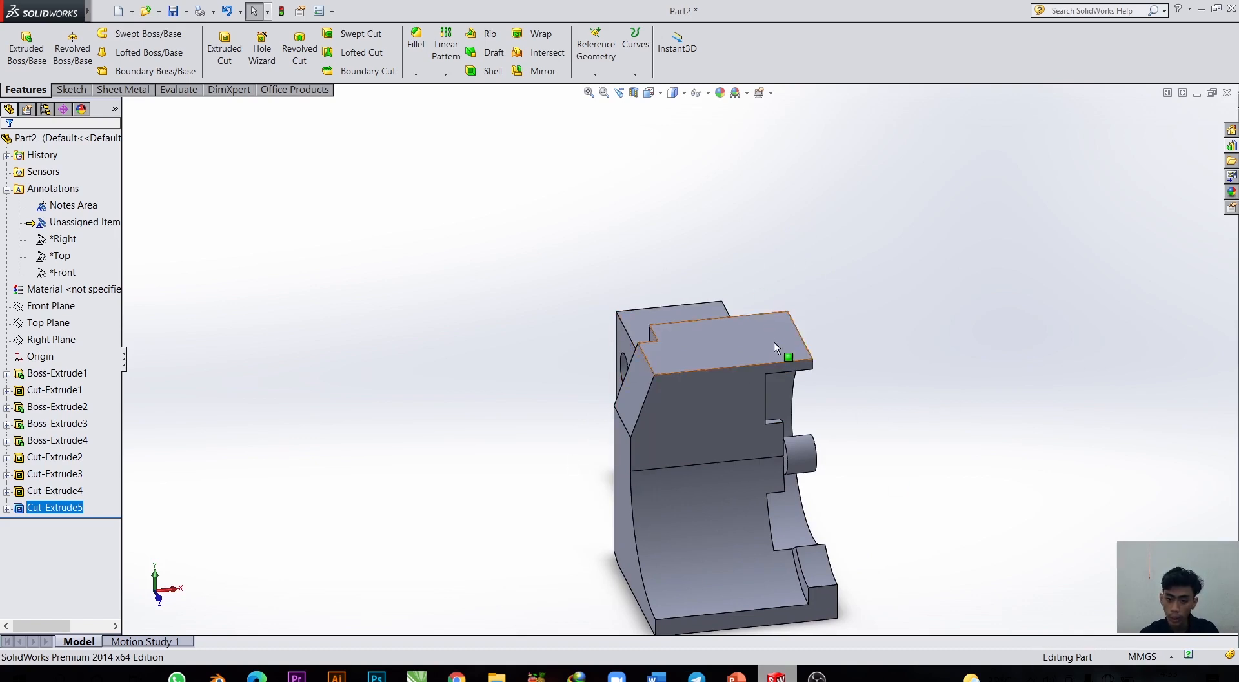
click(730, 334)
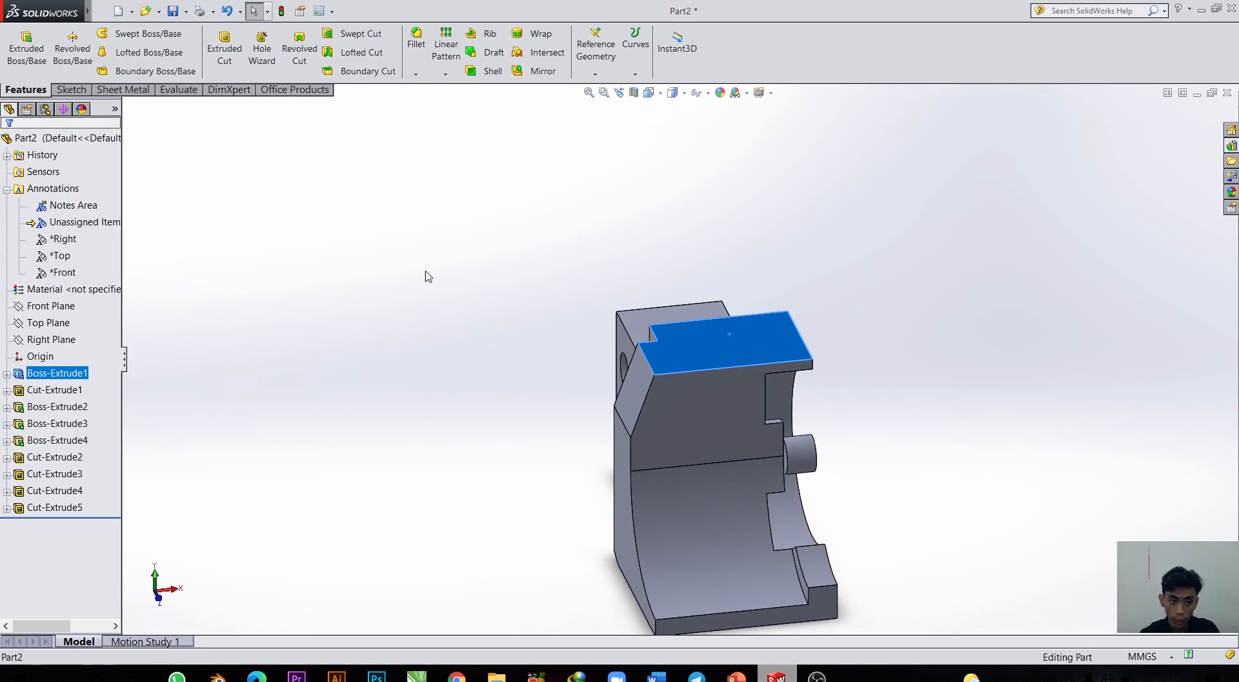
right_click(706, 341)
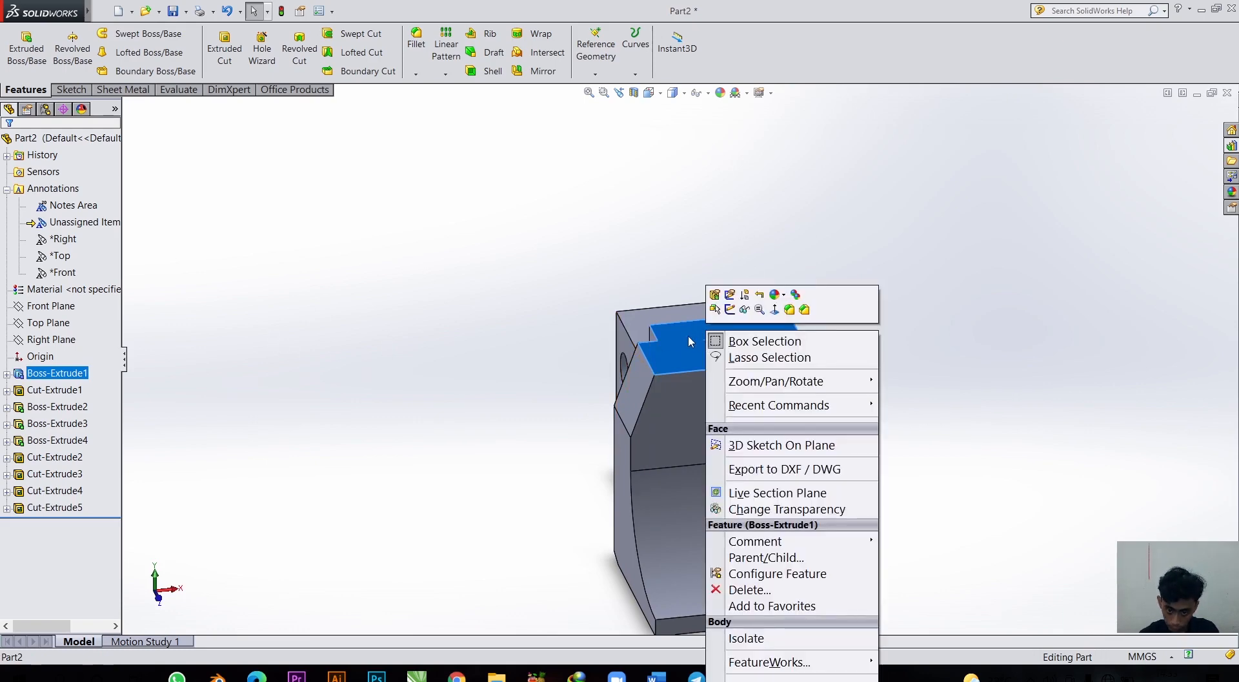
key(Escape)
key(space)
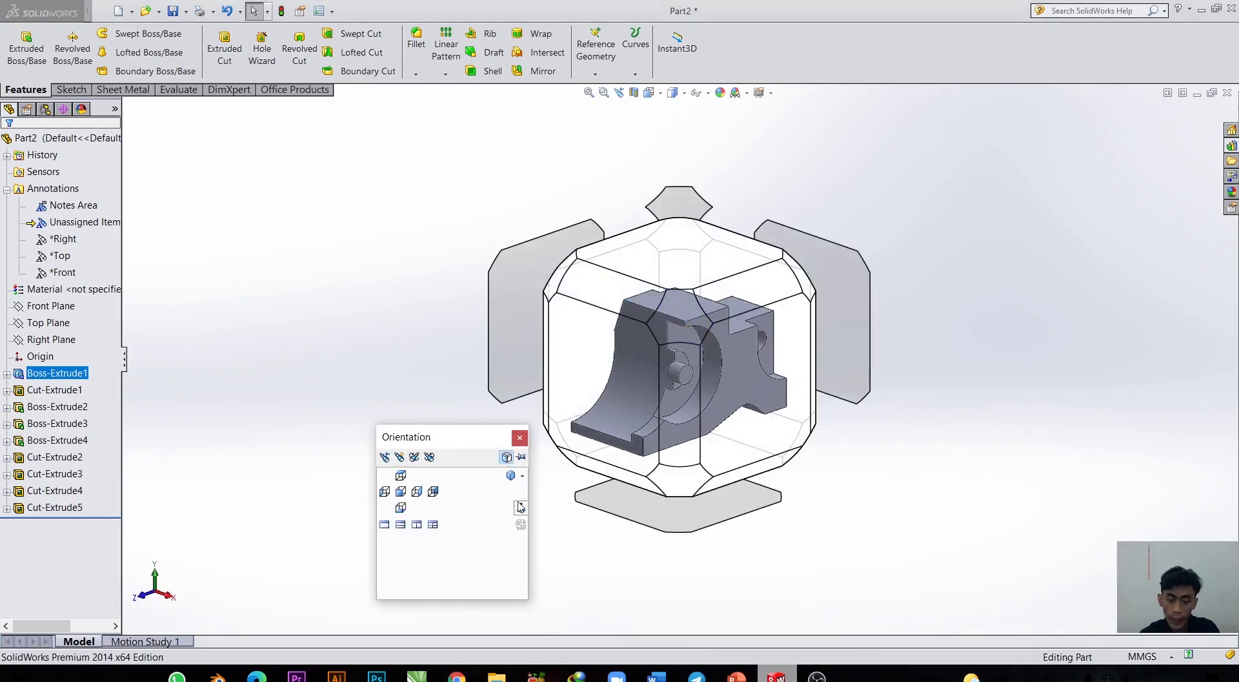
click(522, 511)
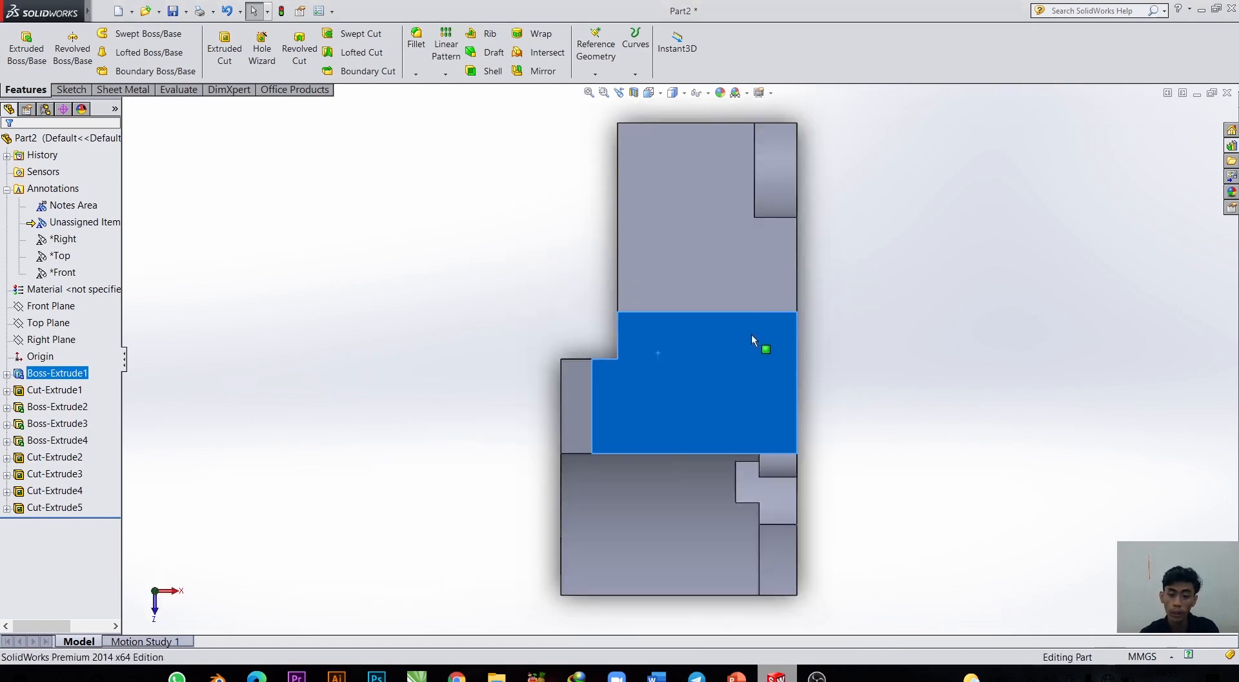
click(71, 89)
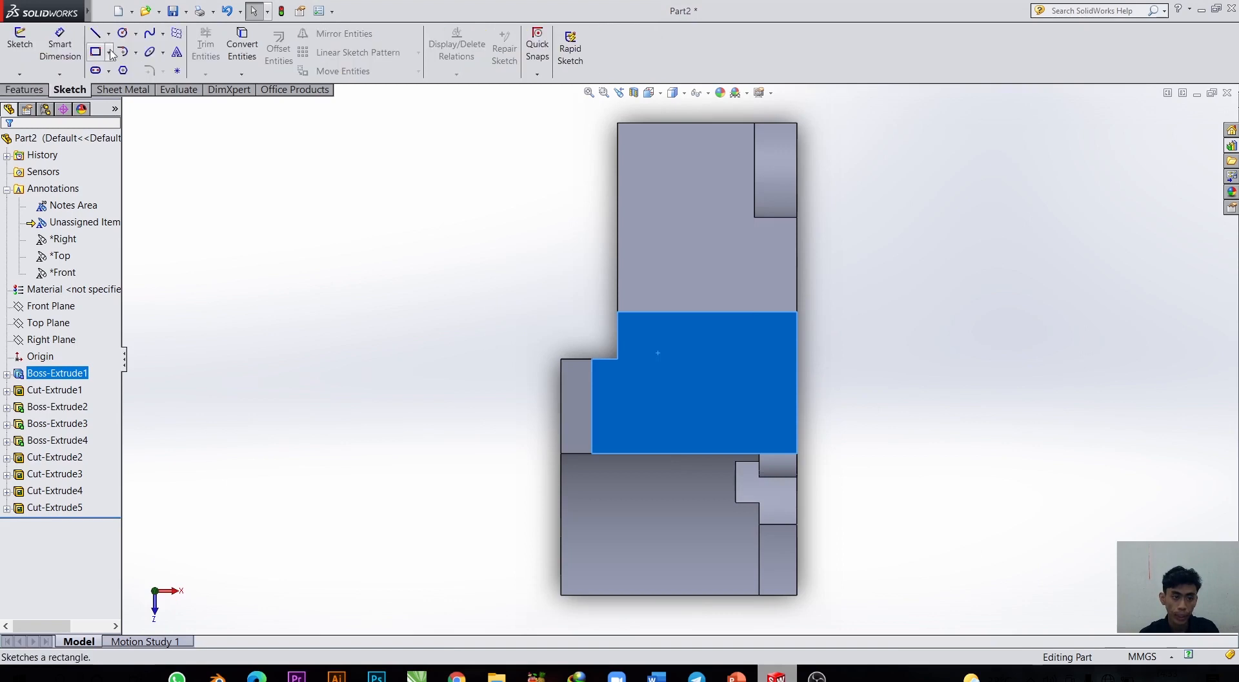
click(122, 32)
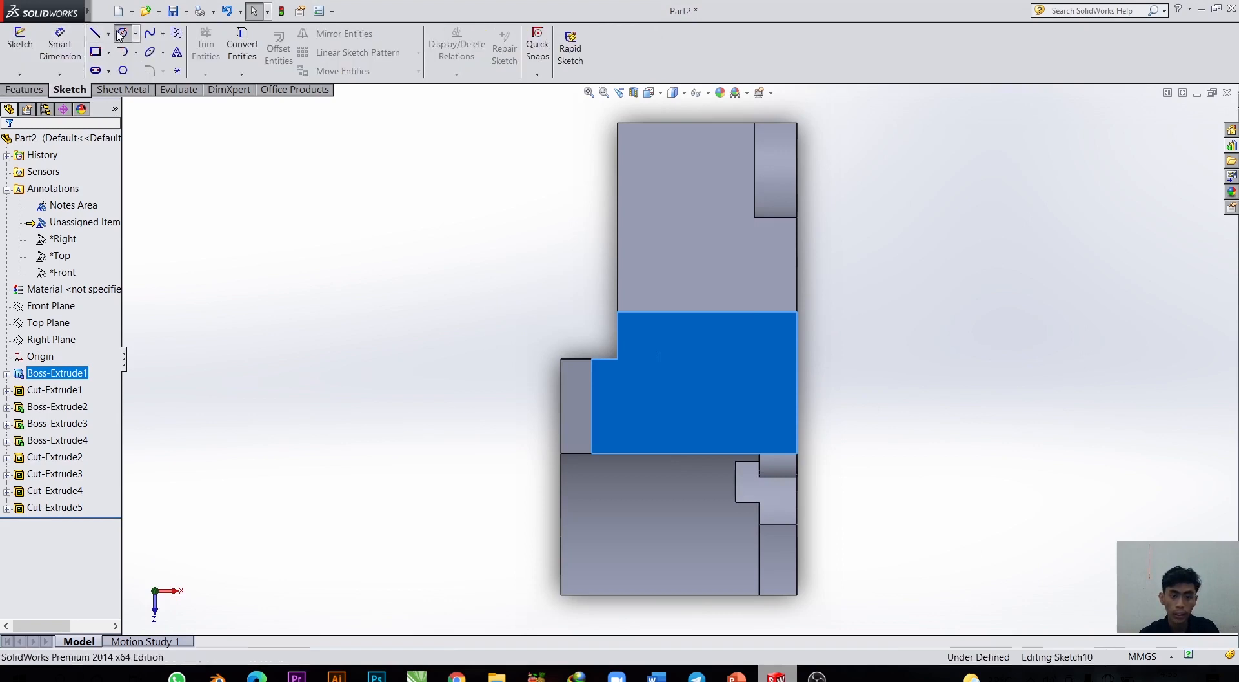
click(664, 403)
click(690, 391)
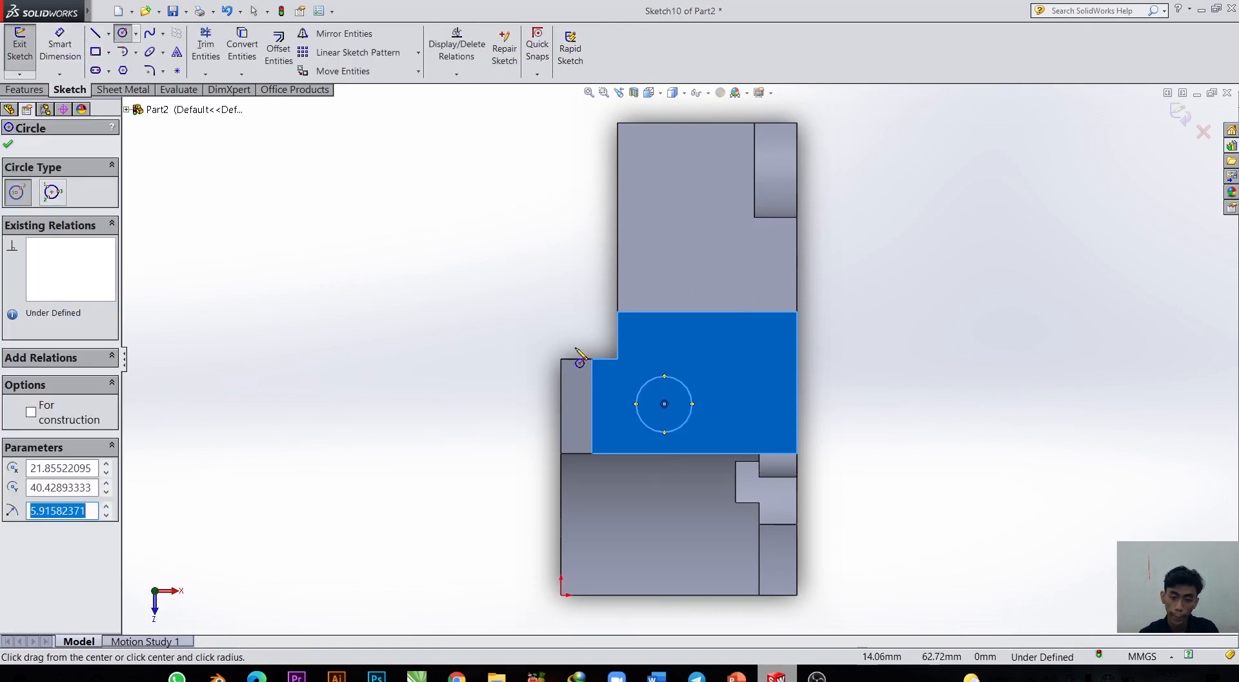
Dimension the circle's centre 9 mm from the top face's edge that borders the large curved surface.
click(60, 44)
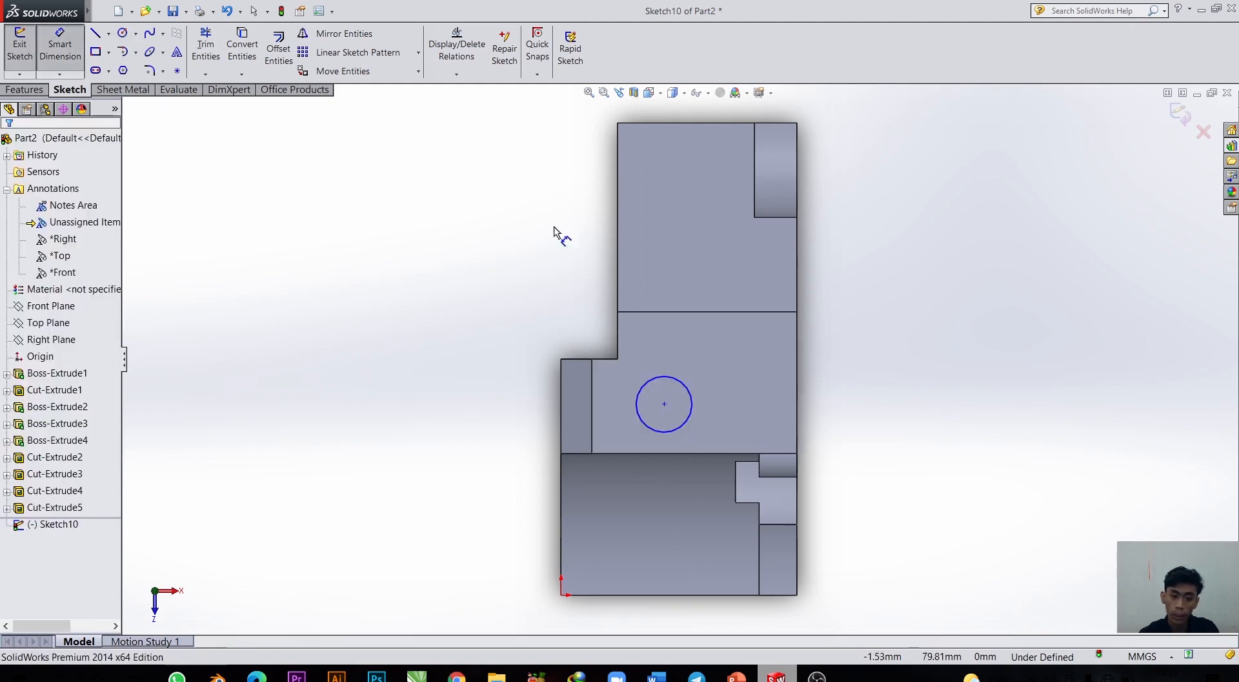
click(664, 403)
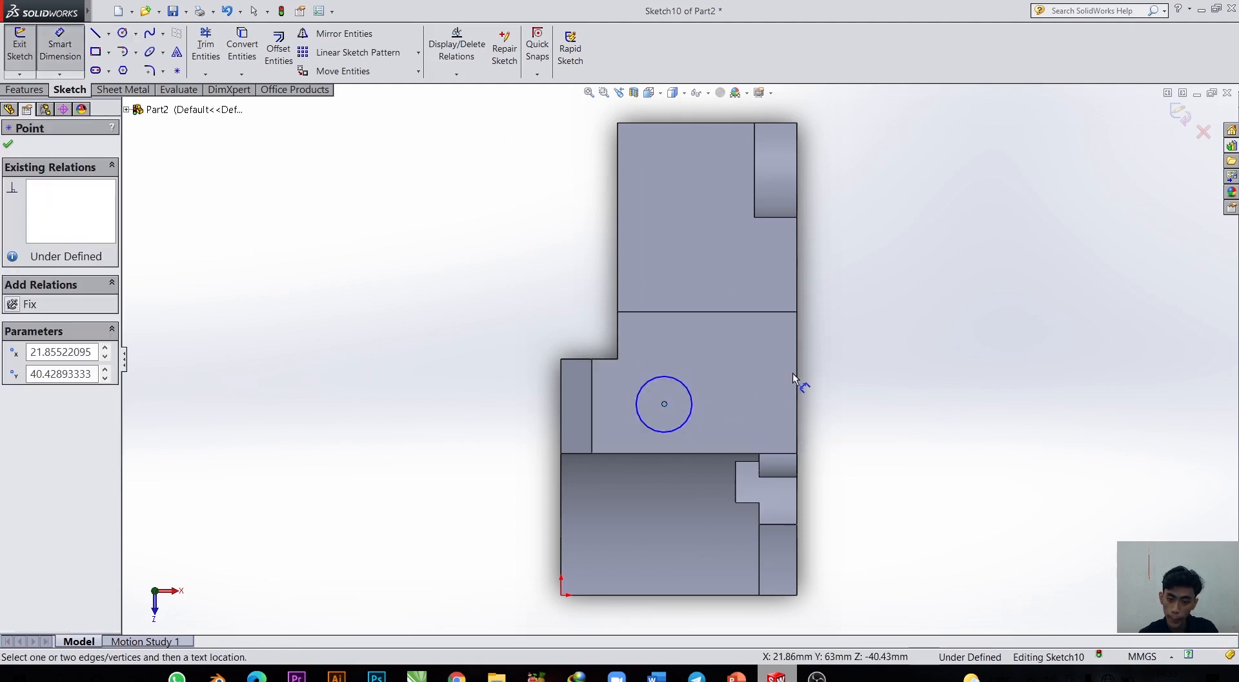
click(684, 452)
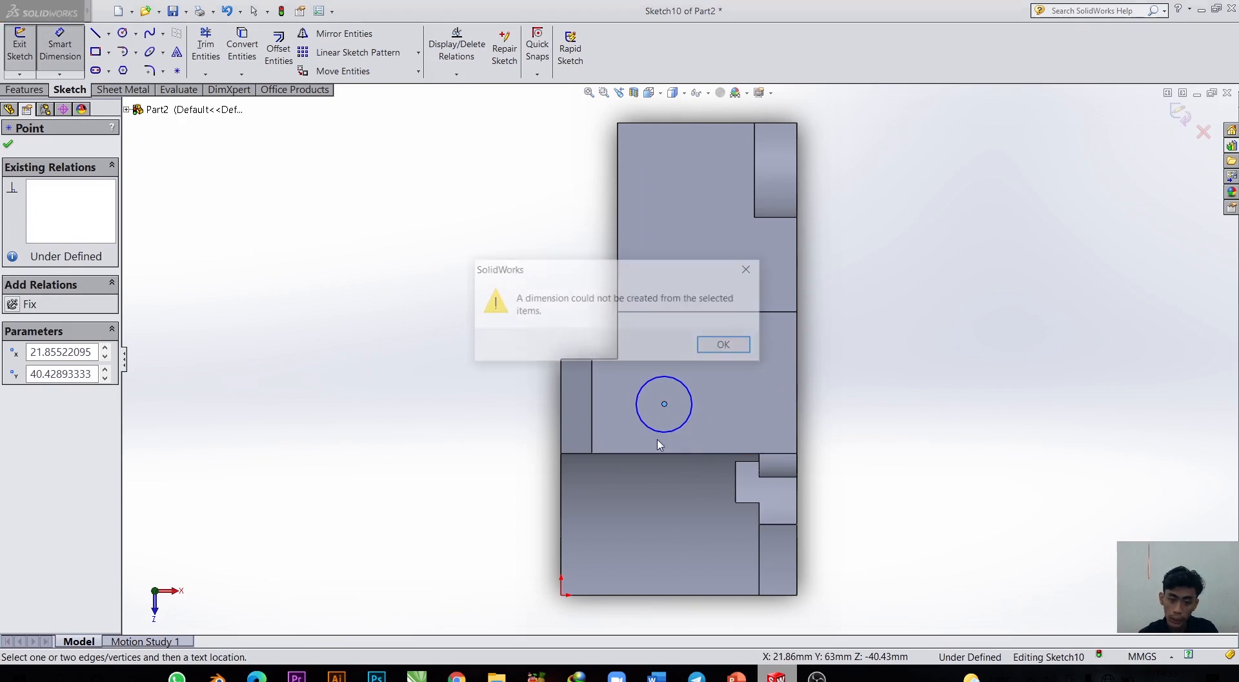
click(750, 268)
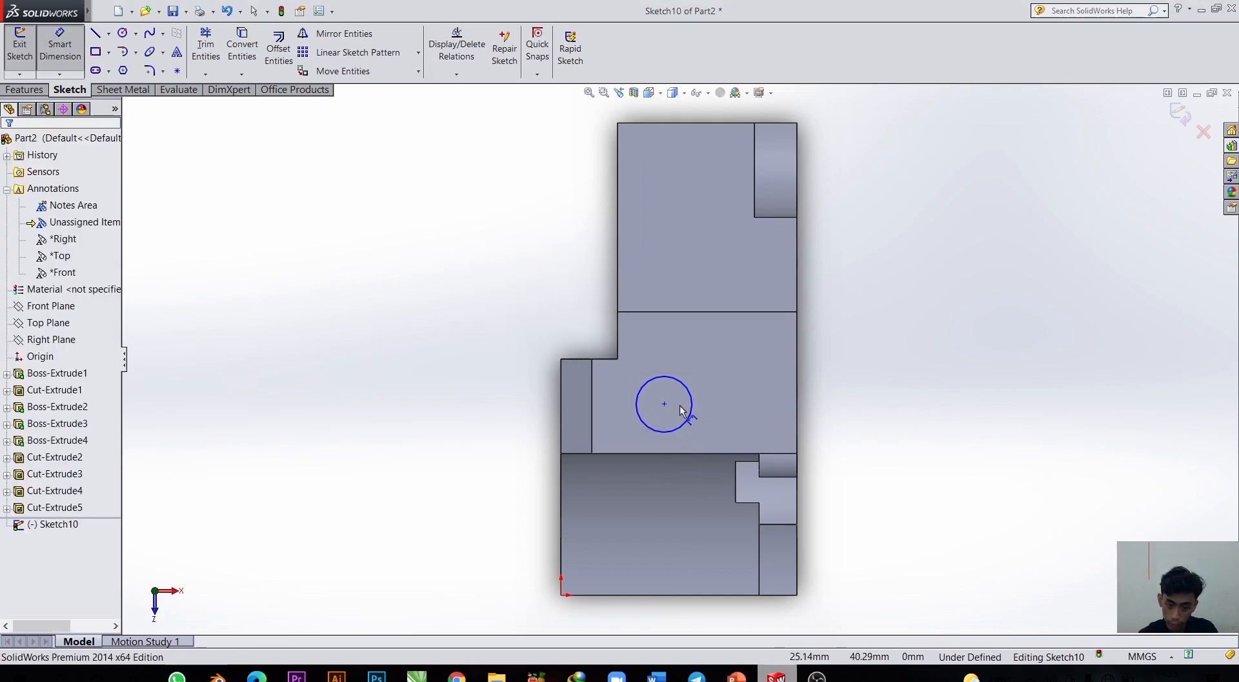
click(665, 404)
click(672, 454)
click(504, 406)
text(9)
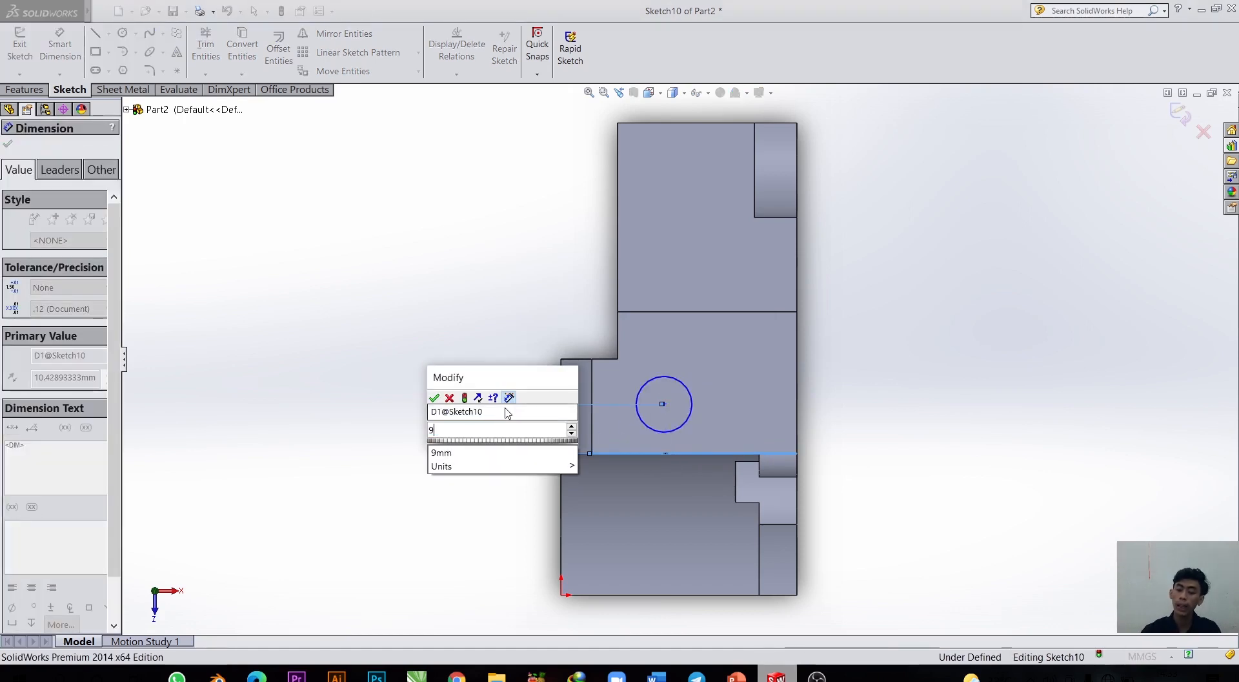
key(Return)
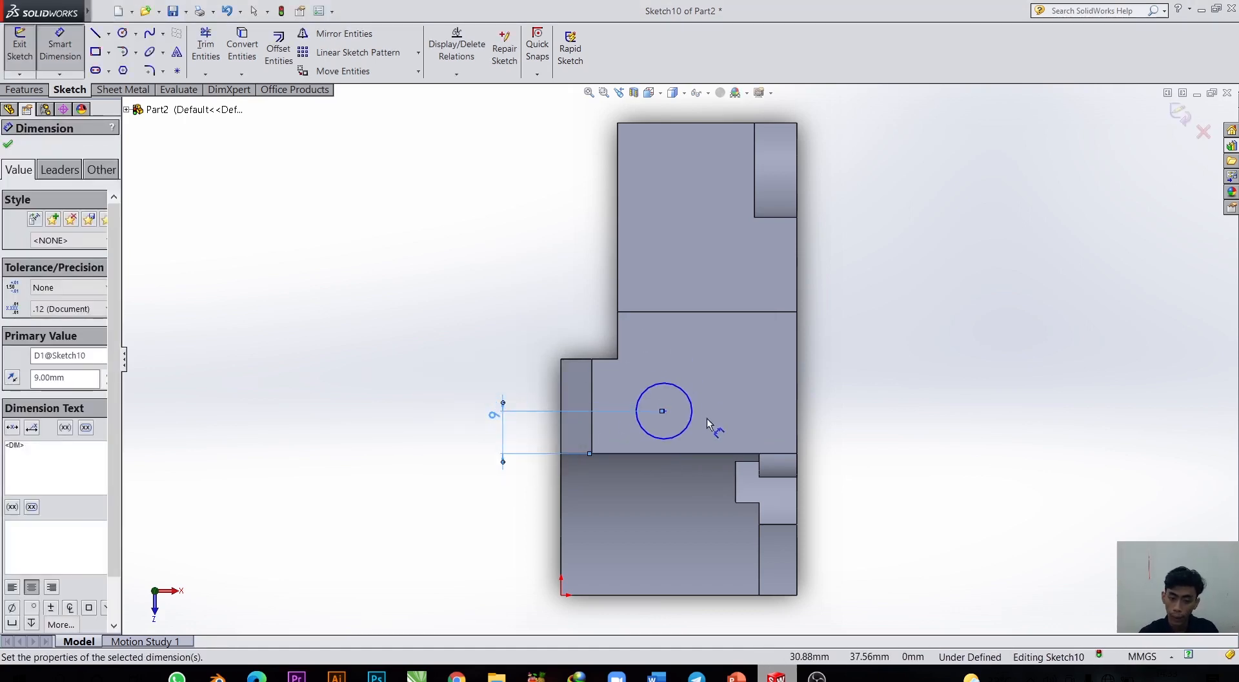
Dimension the circle's centre 30 mm from the part's long straight side edge opposite the angled corner cut.
scroll(663, 413, down, 3)
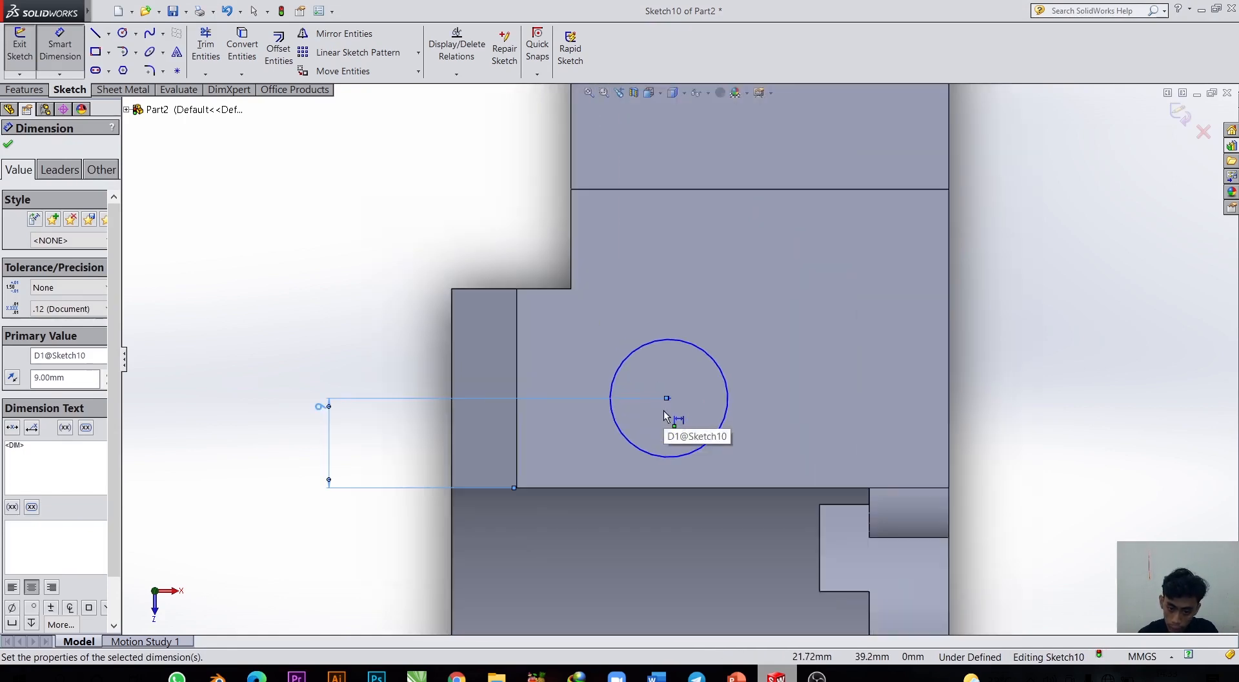
click(669, 399)
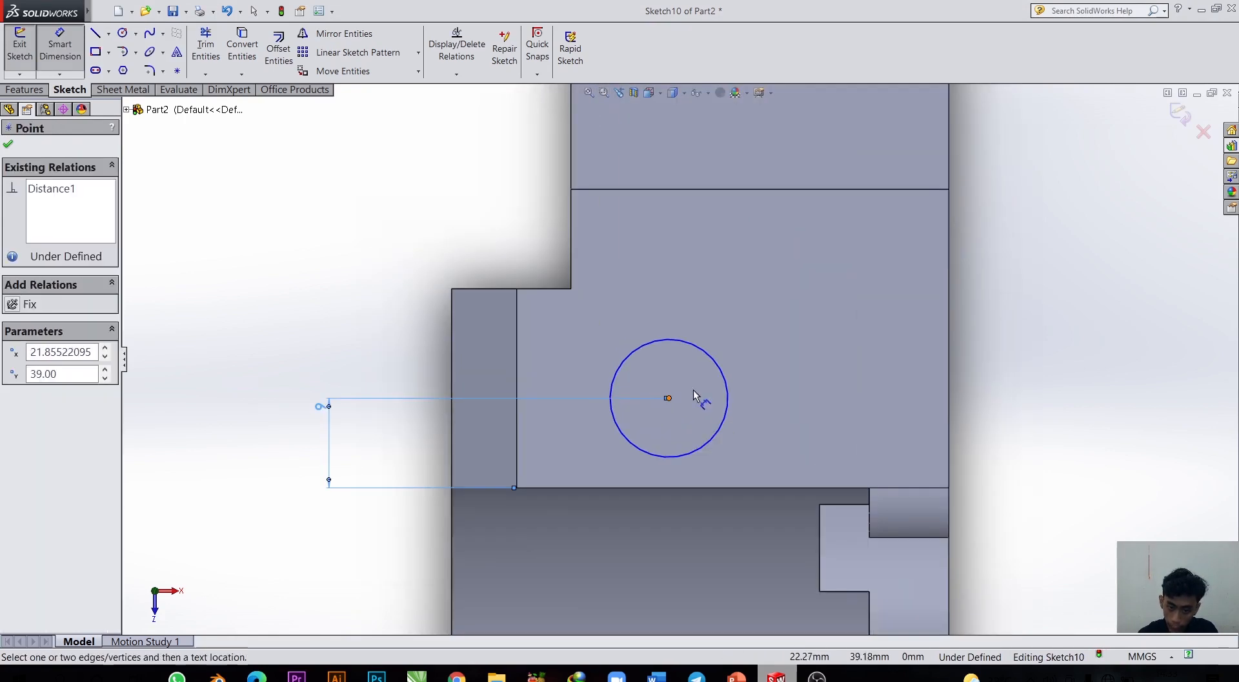
click(949, 326)
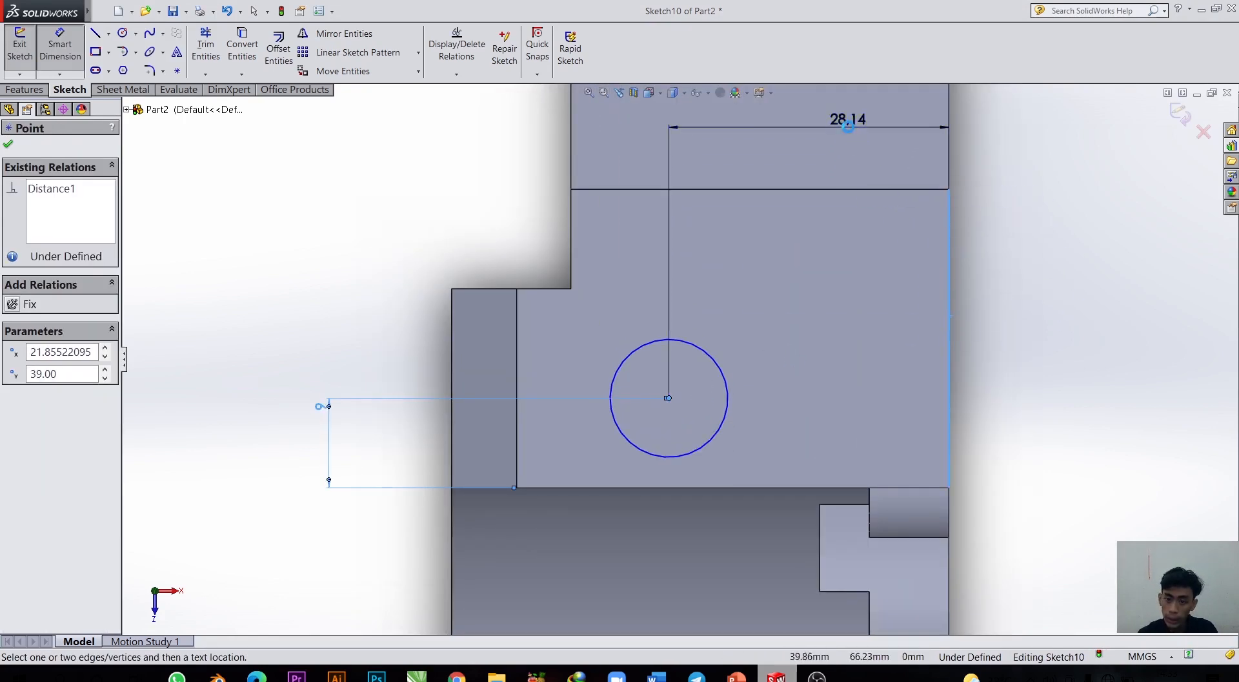
click(847, 126)
scroll(836, 189, up, 2)
text(3)
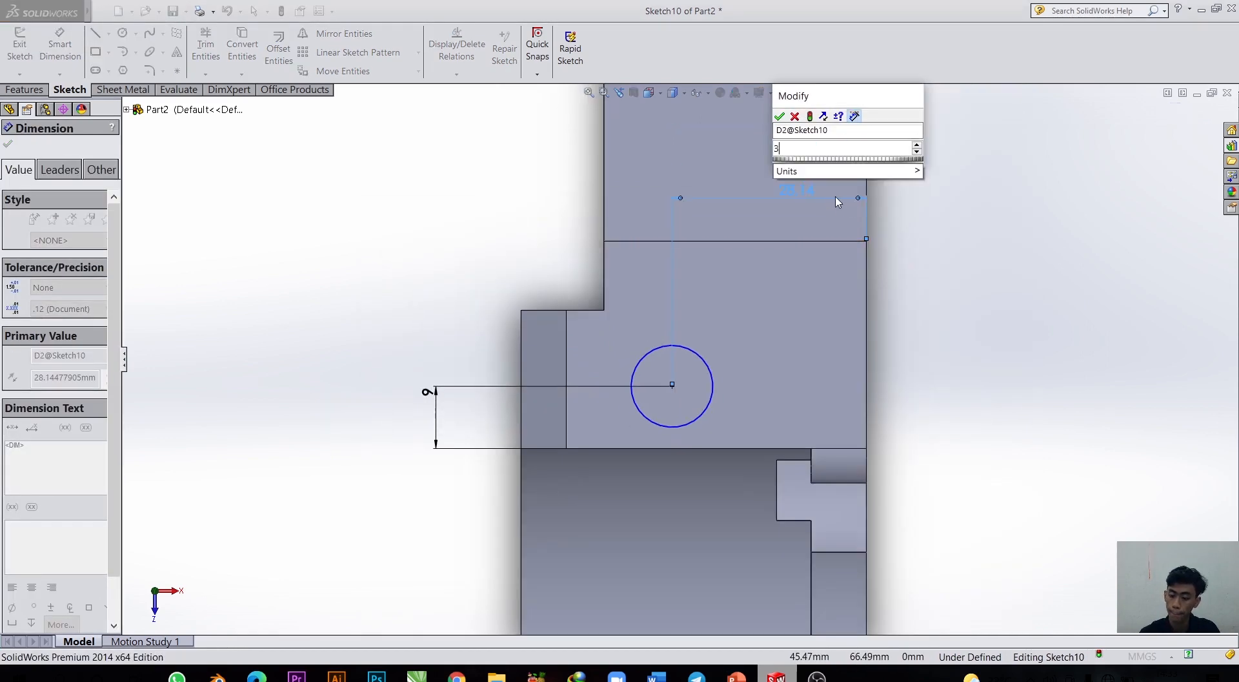
text(0)
key(Return)
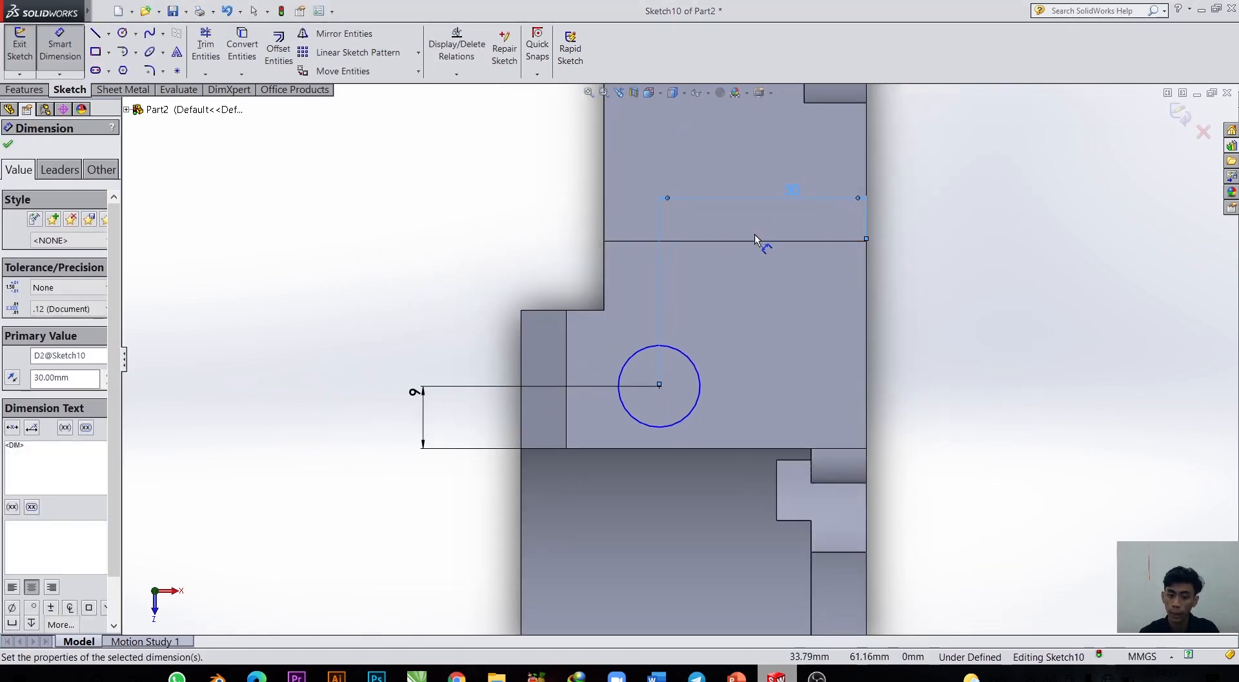
Dimension the diameter of the top-face circle, setting it to 10 mm.
click(665, 432)
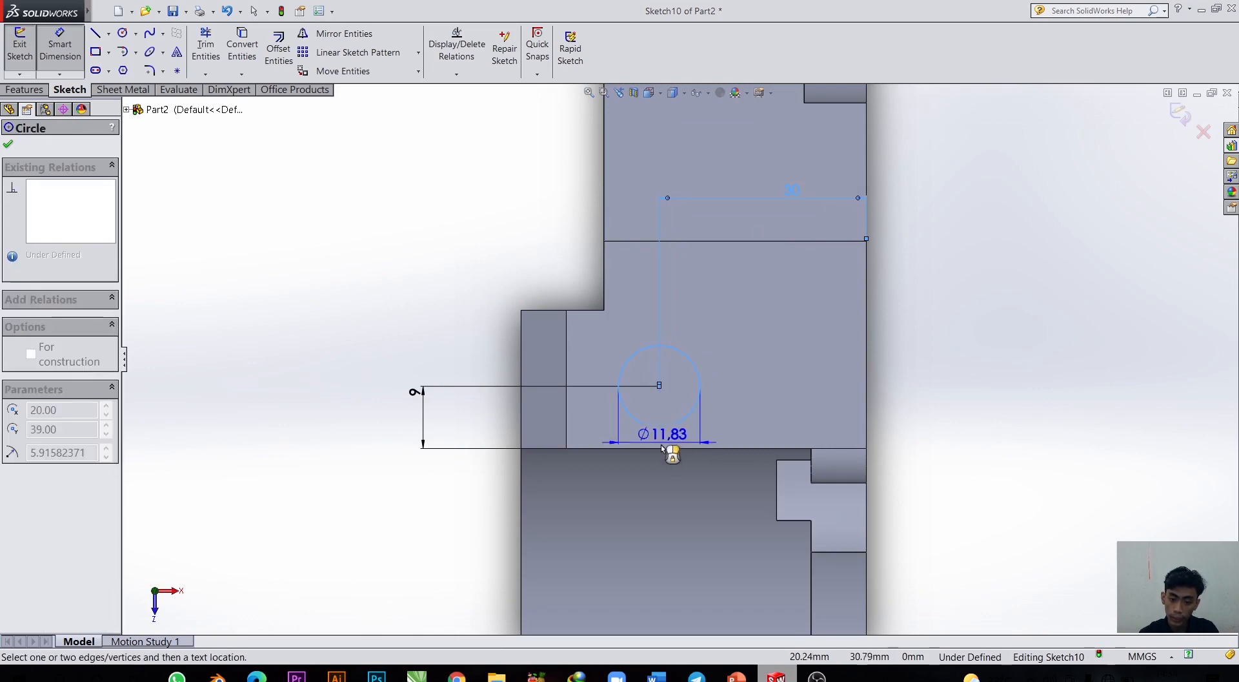
click(669, 503)
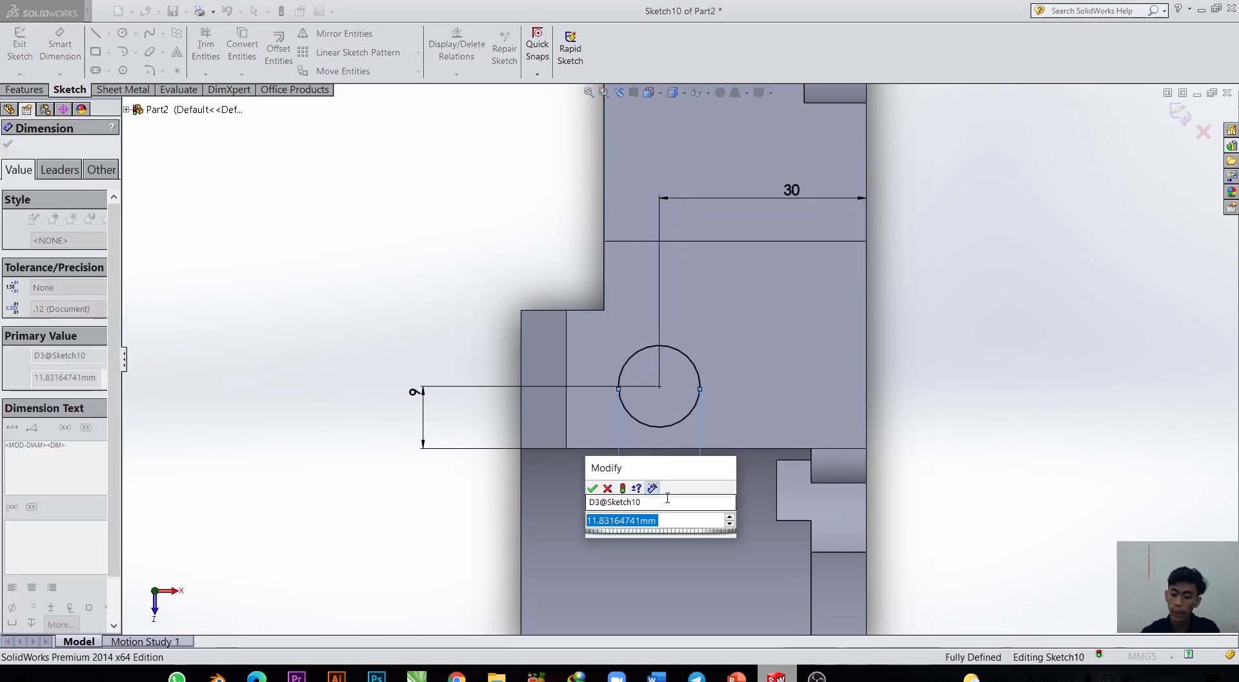
text(10)
key(Return)
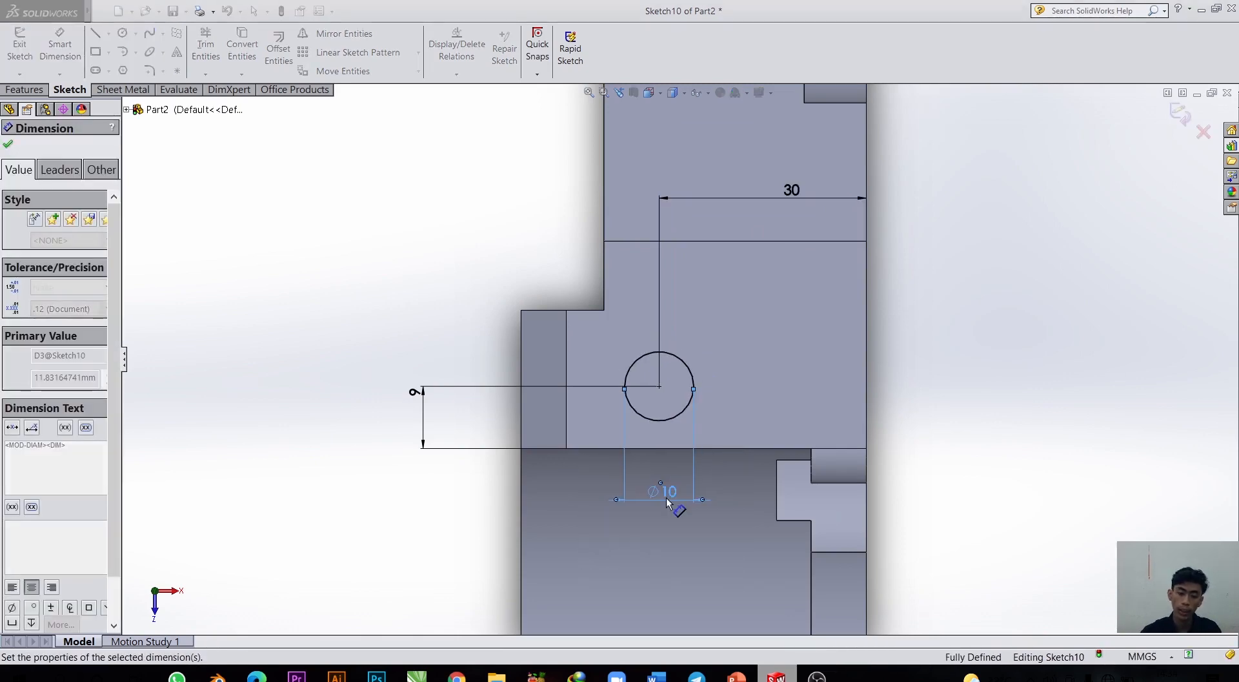
scroll(657, 489, up, 6)
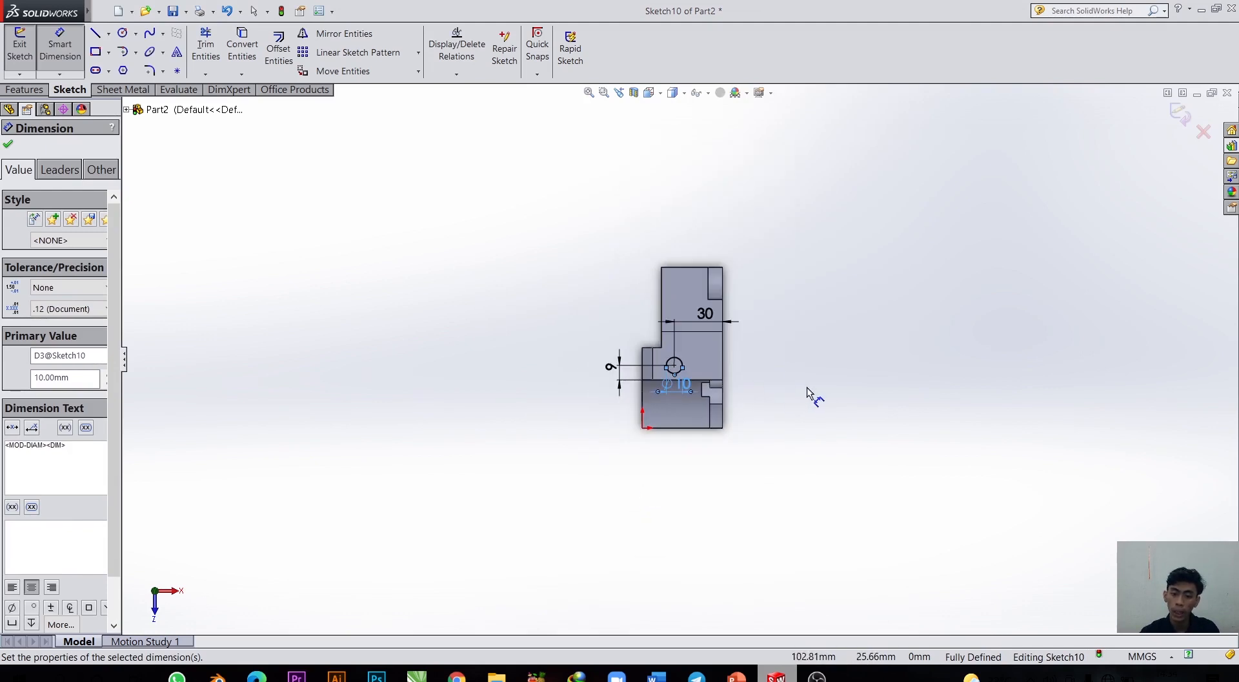
Cut-extrude the 10 mm circle with the Through All end condition to make a vertical hole through the part.
click(24, 90)
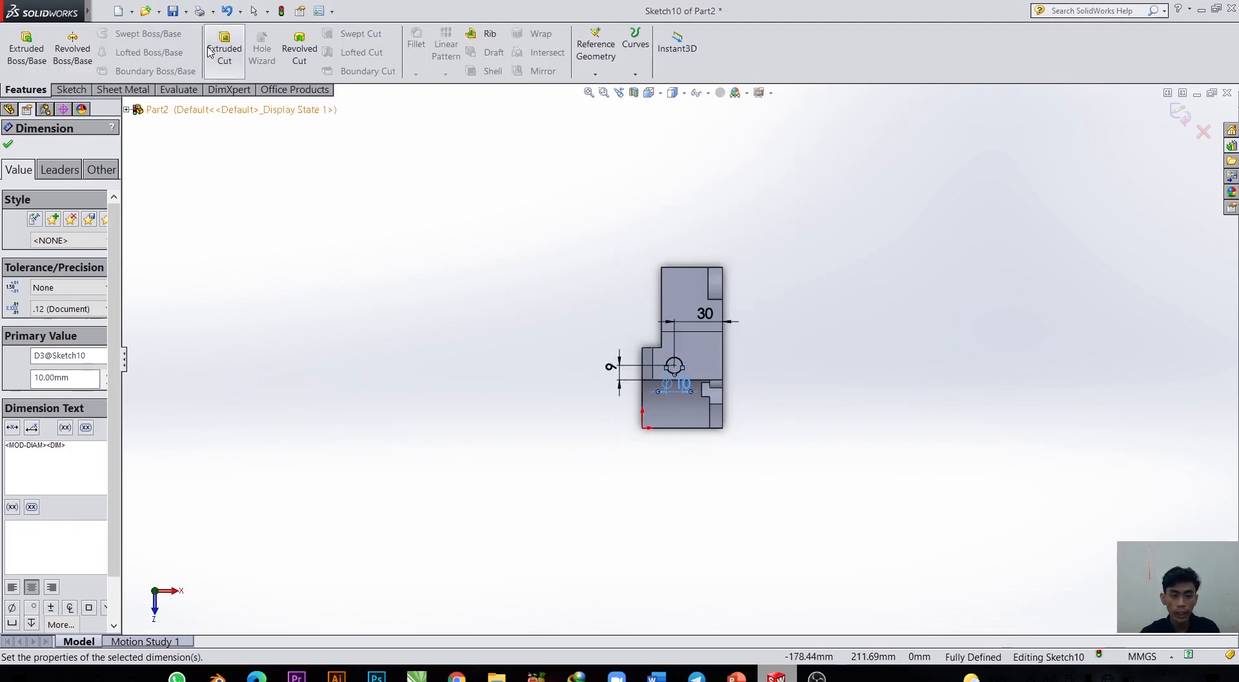
middle_drag(817, 387, 747, 325)
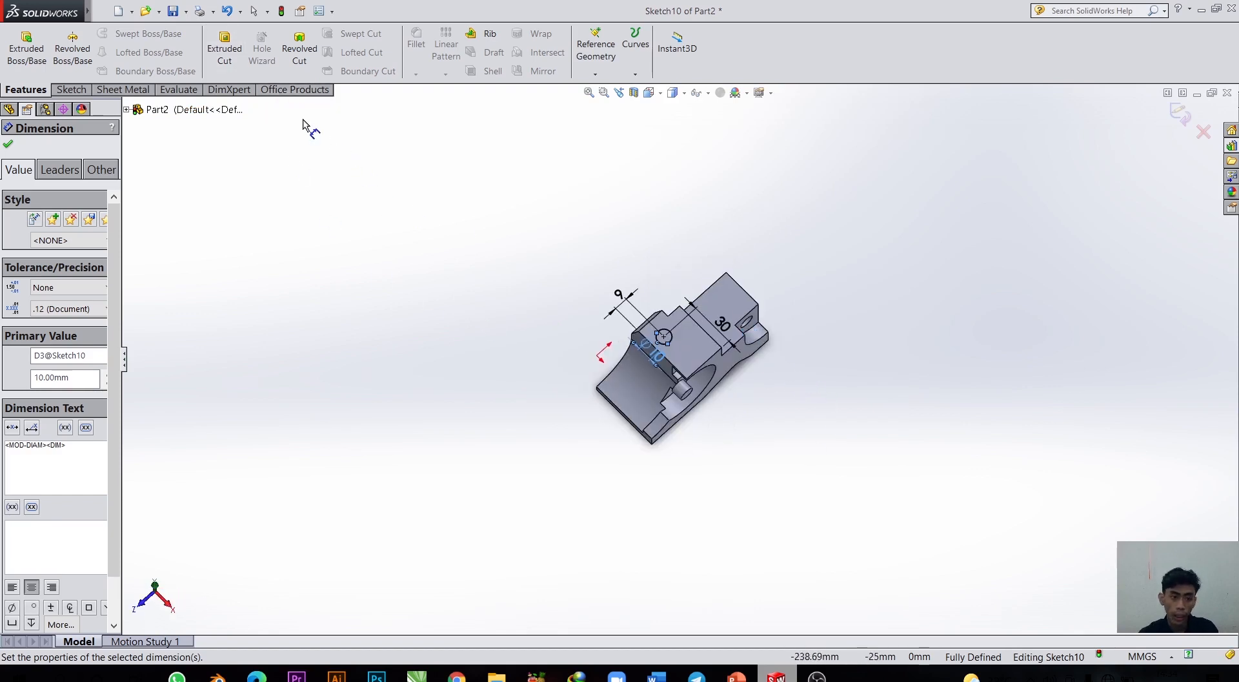
click(222, 45)
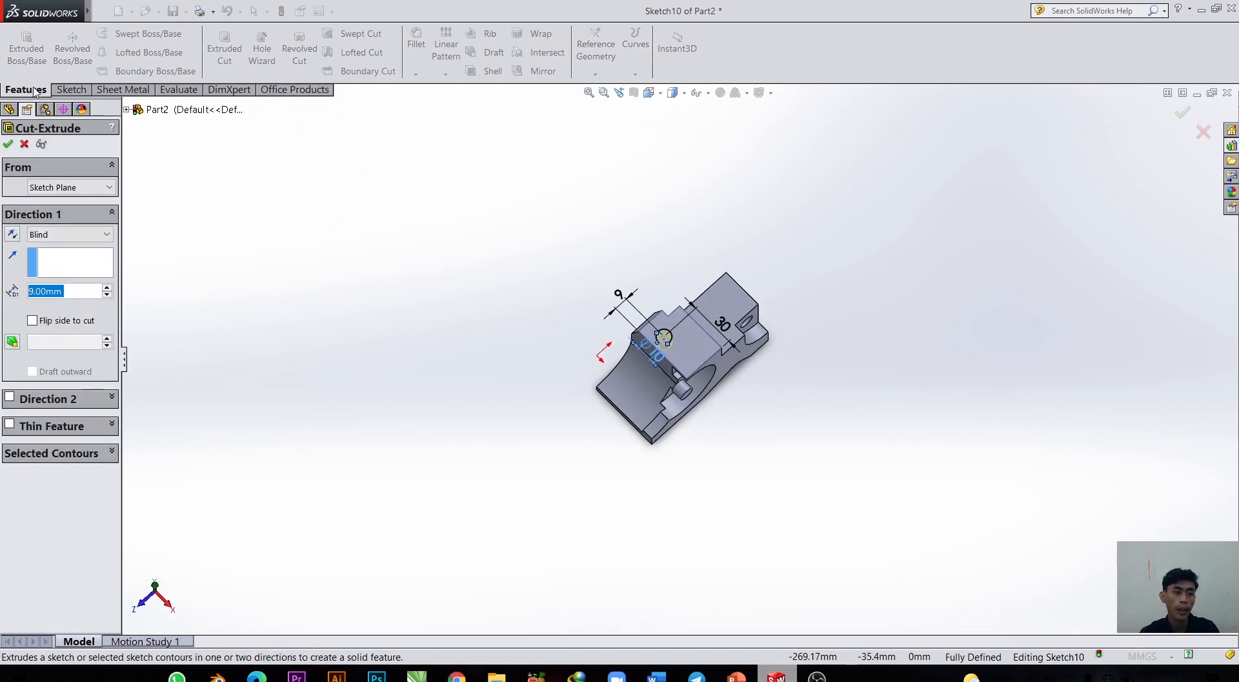
click(81, 235)
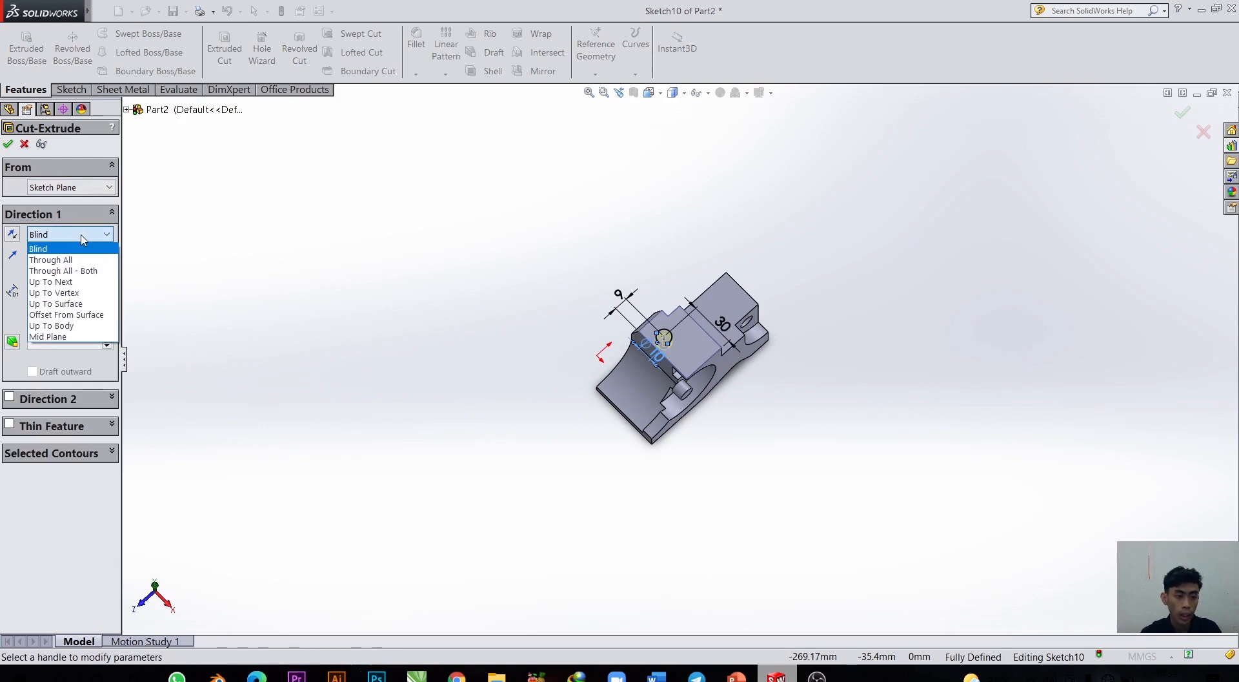
click(61, 260)
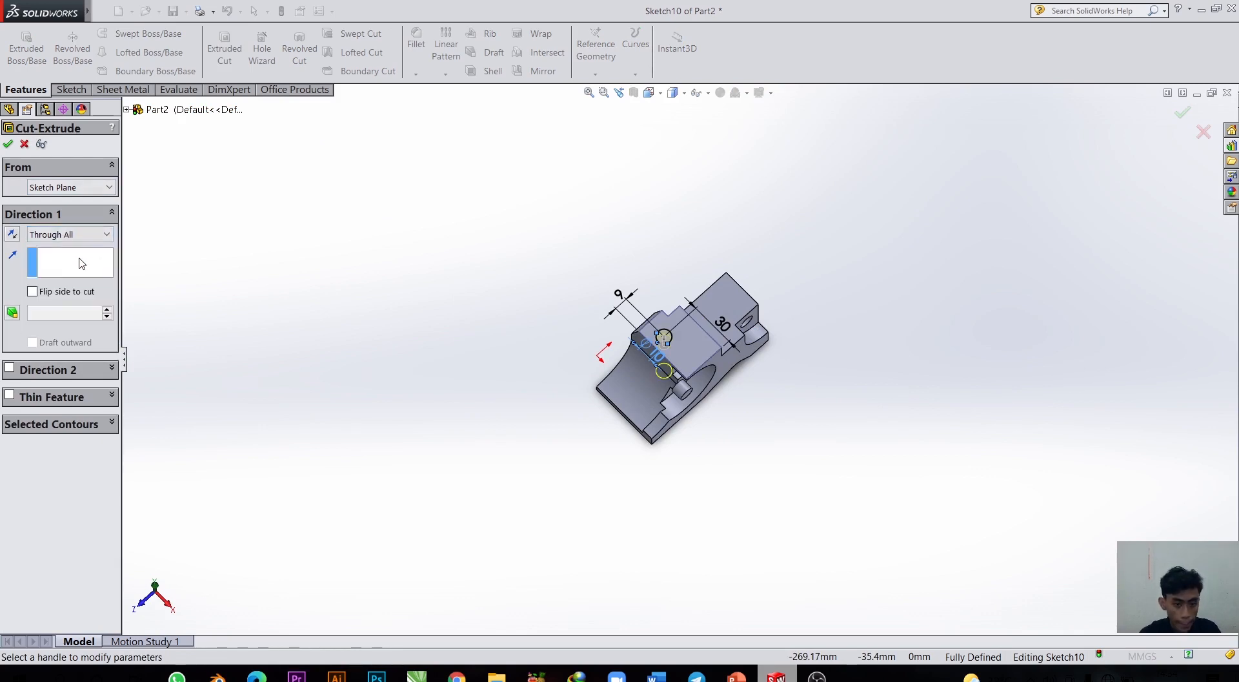
middle_drag(670, 482, 650, 322)
click(8, 145)
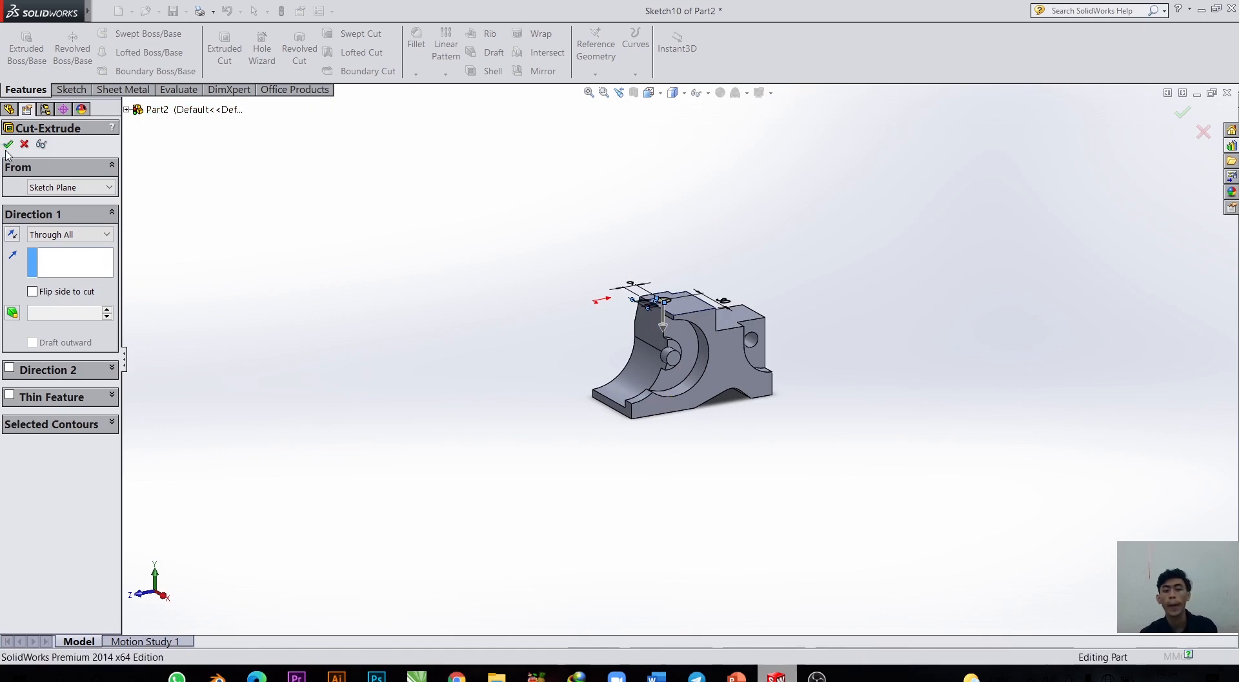
middle_drag(779, 469, 643, 360)
scroll(650, 304, down, 3)
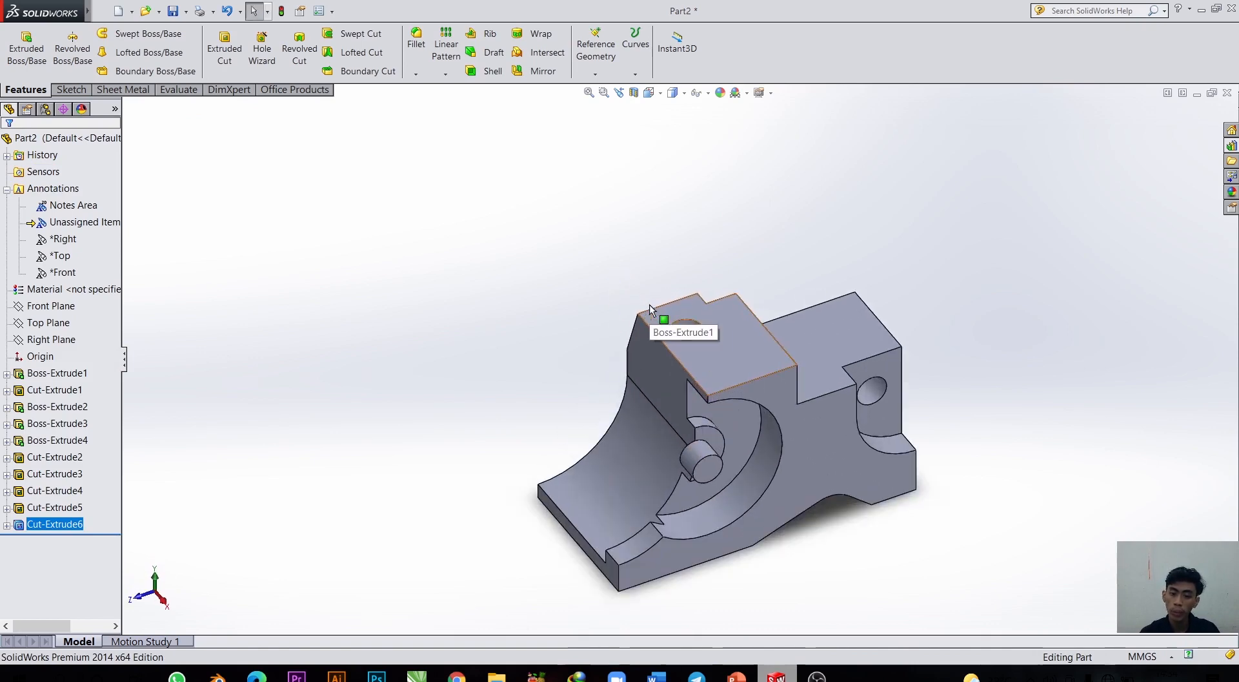
scroll(683, 390, down, 3)
scroll(668, 579, up, 3)
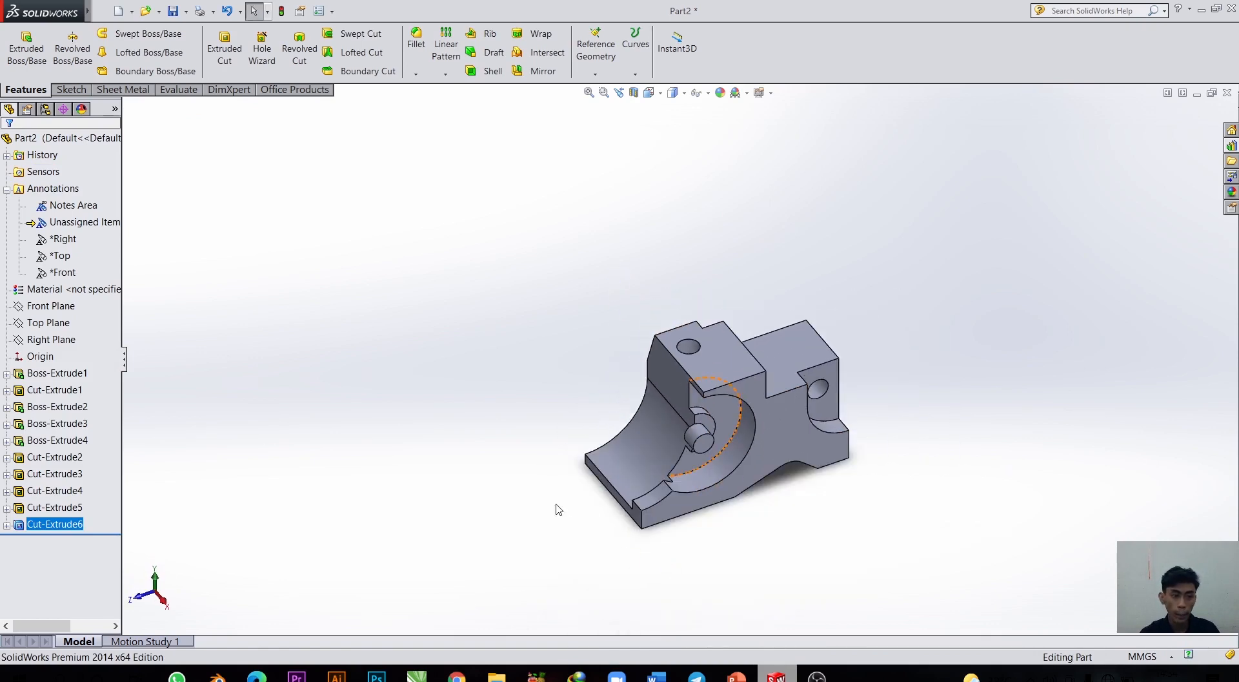
right_click(47, 294)
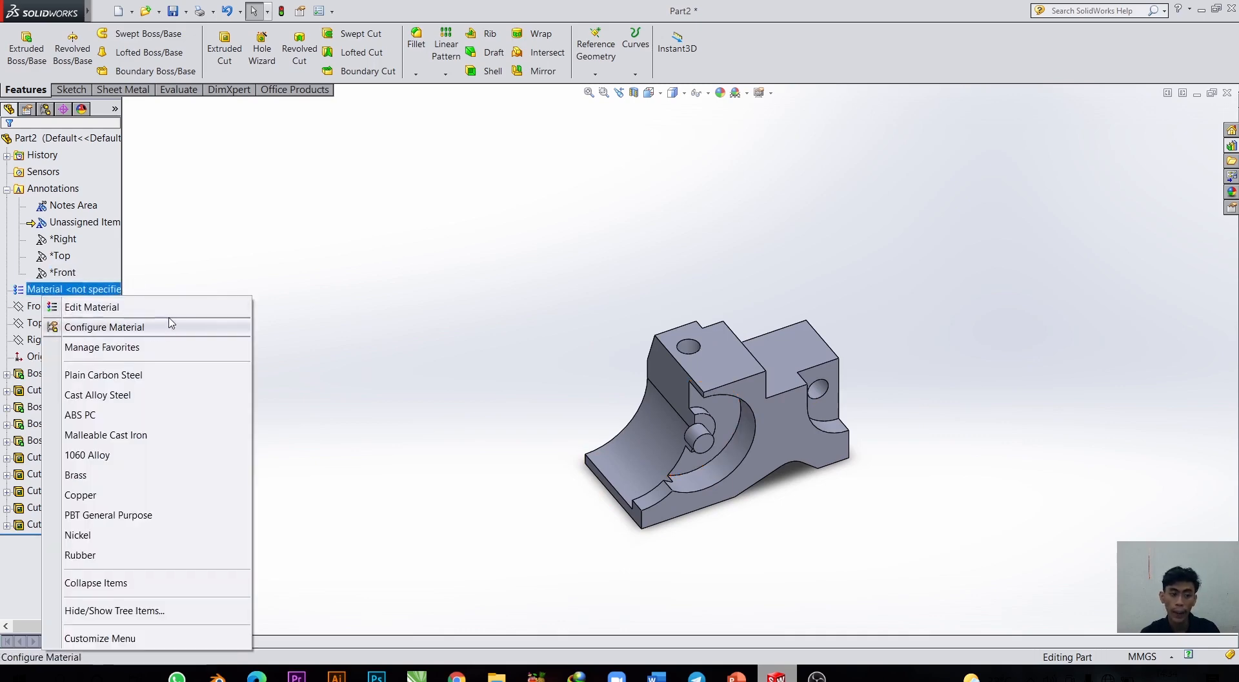
click(371, 239)
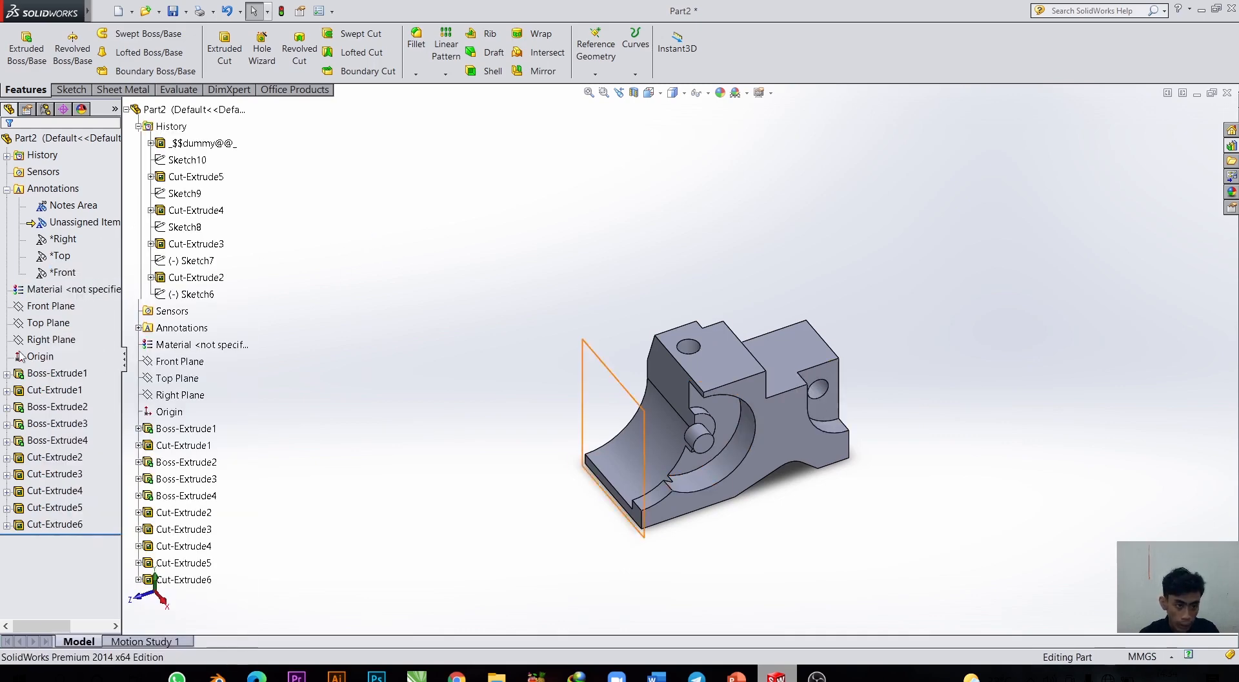
click(128, 110)
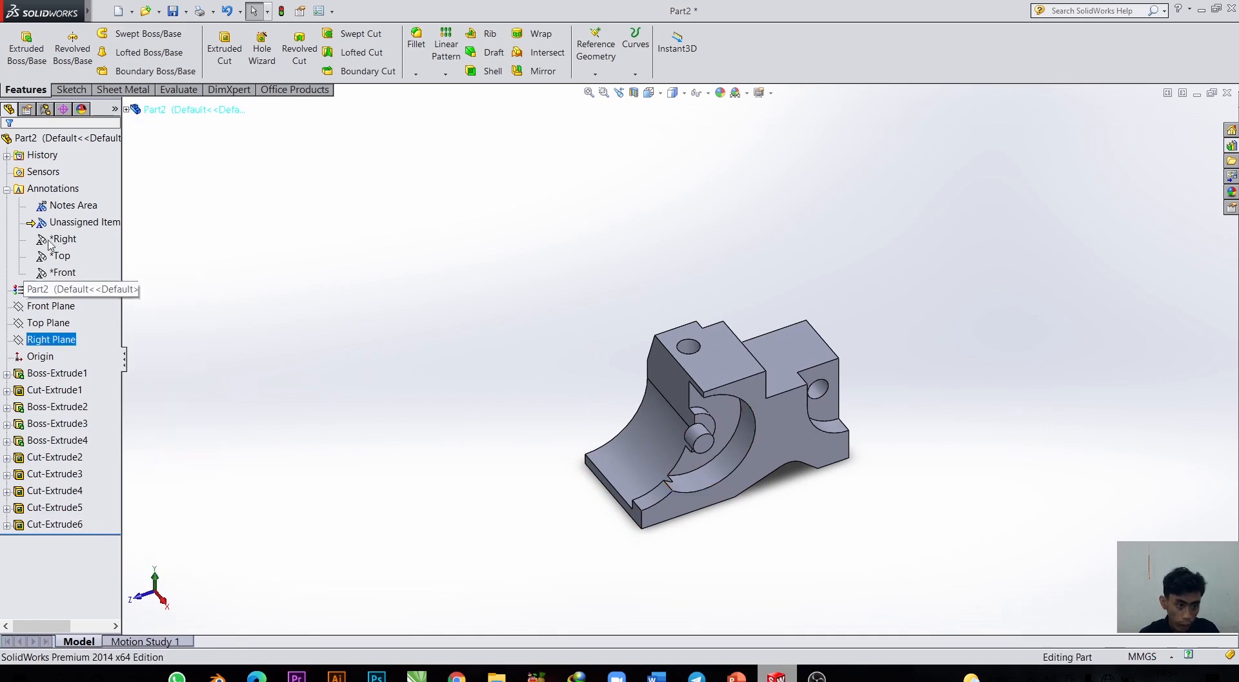
Apply the Copper material from the SolidWorks Materials Copper Alloys category to the part.
right_click(67, 295)
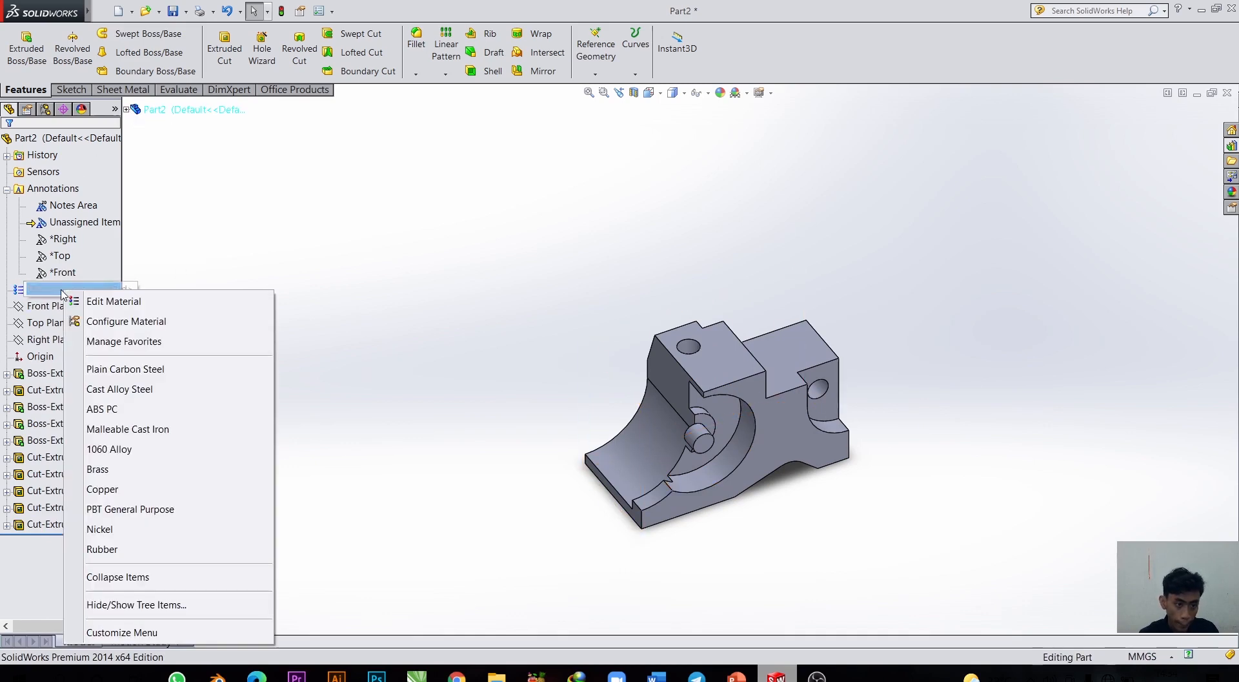
click(94, 307)
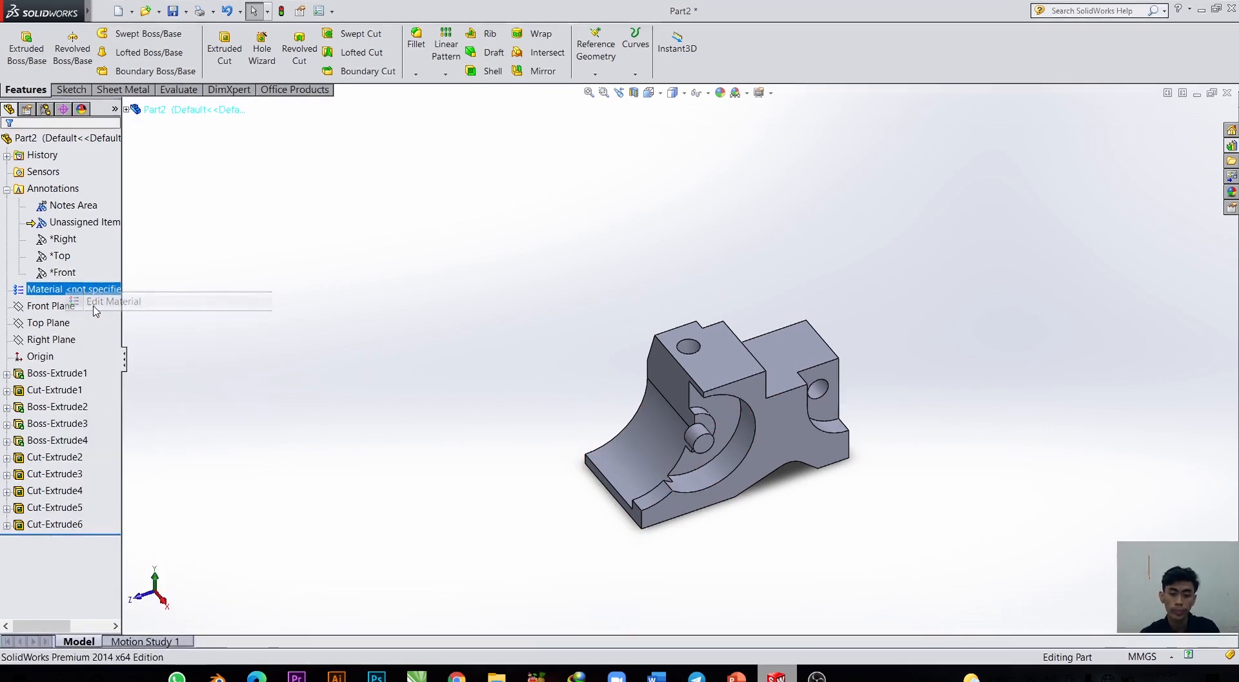
scroll(409, 404, down, 2)
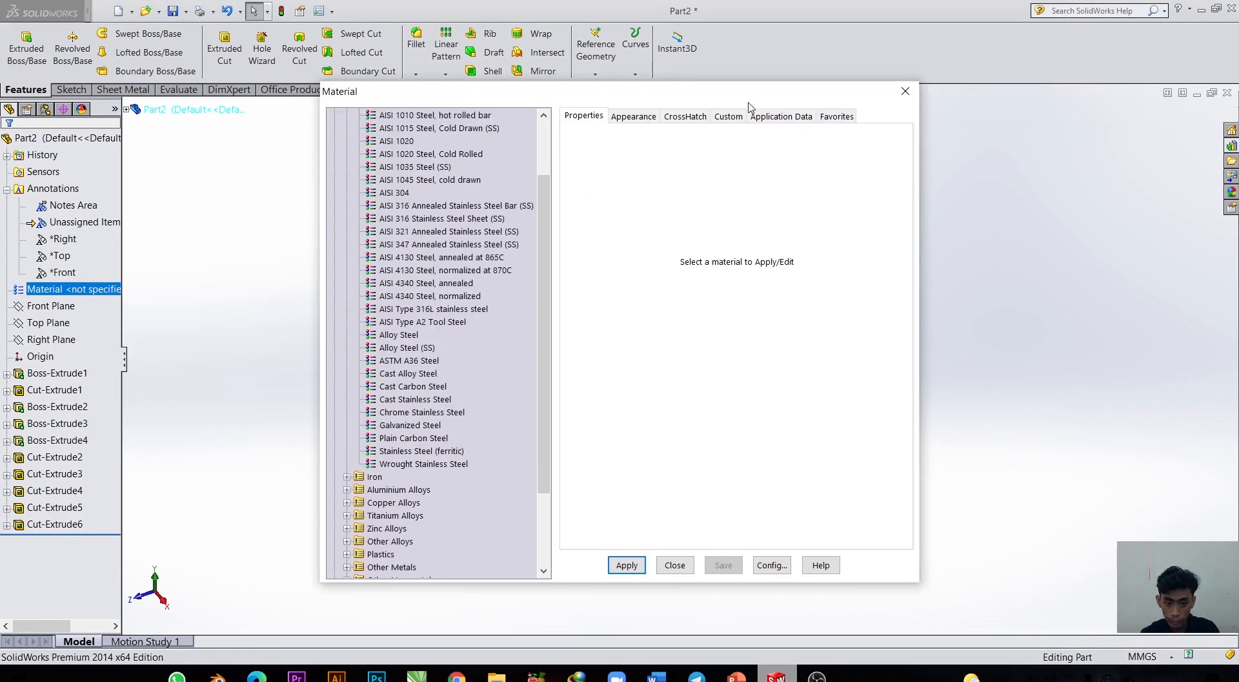
scroll(349, 288, up, 2)
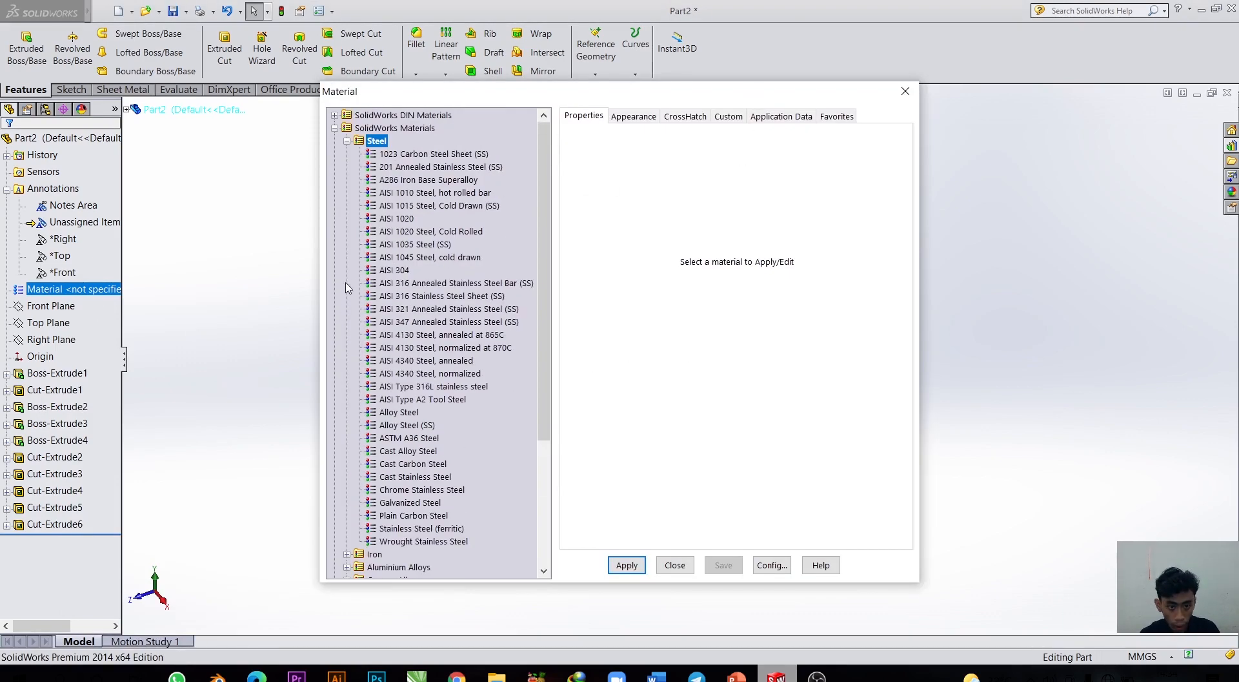
click(347, 142)
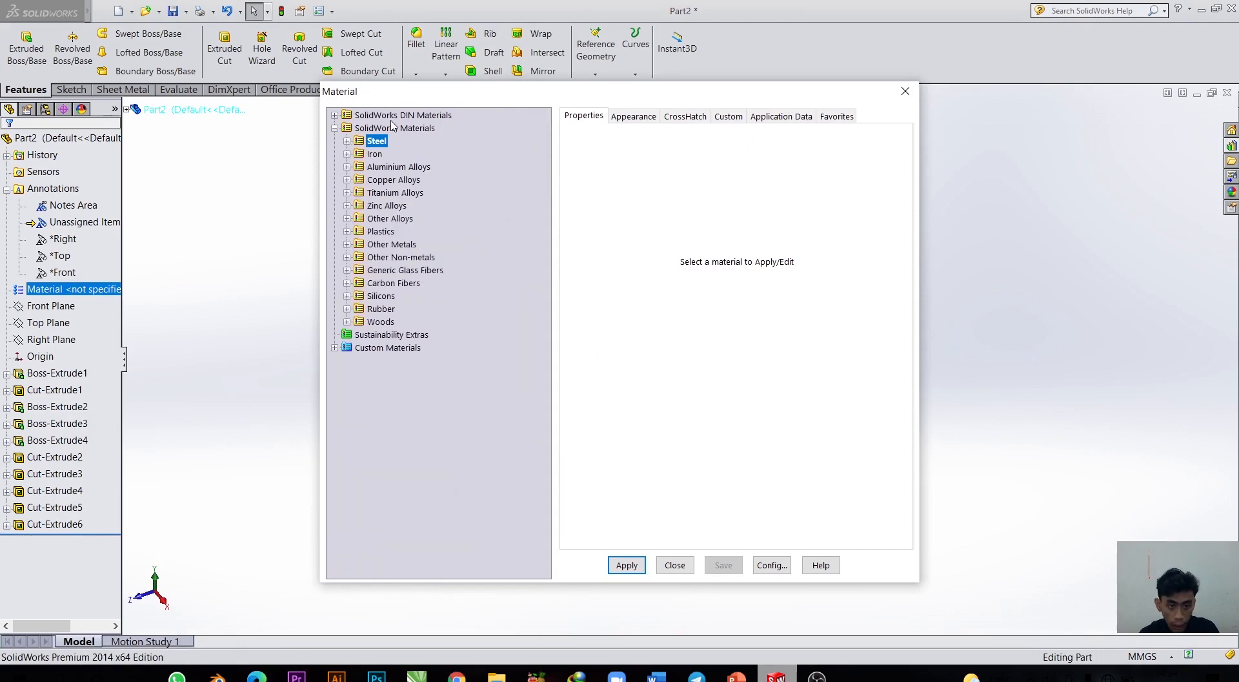
click(348, 180)
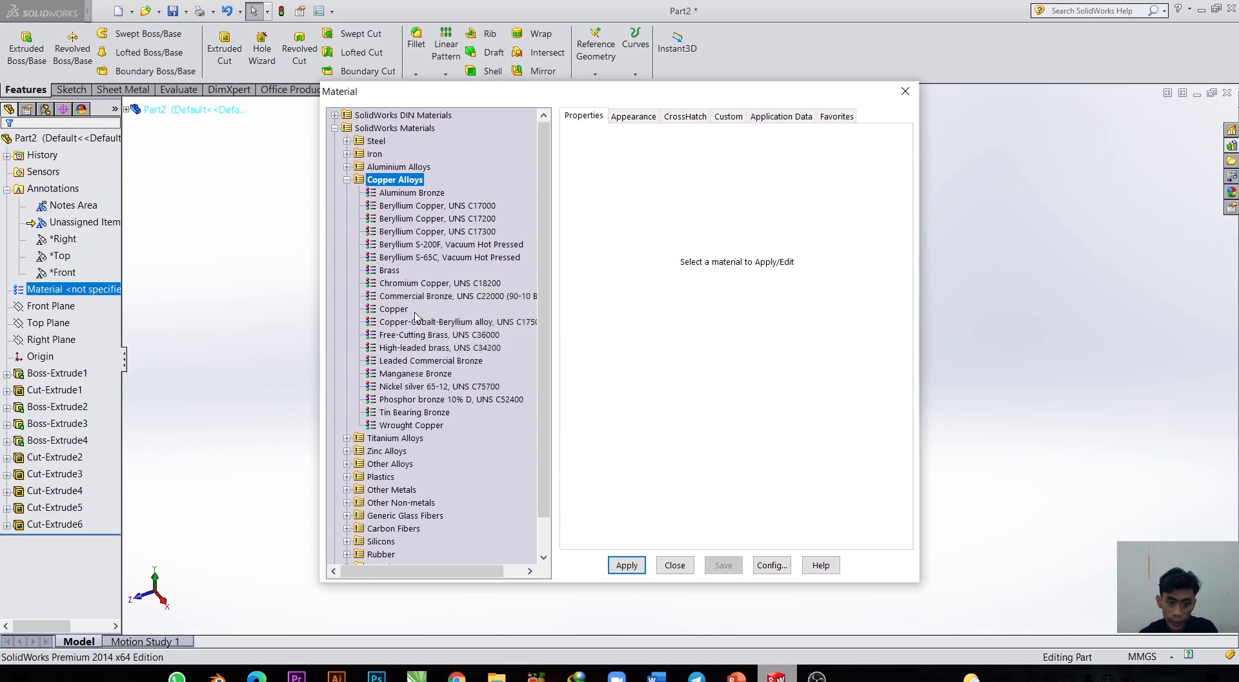
click(391, 310)
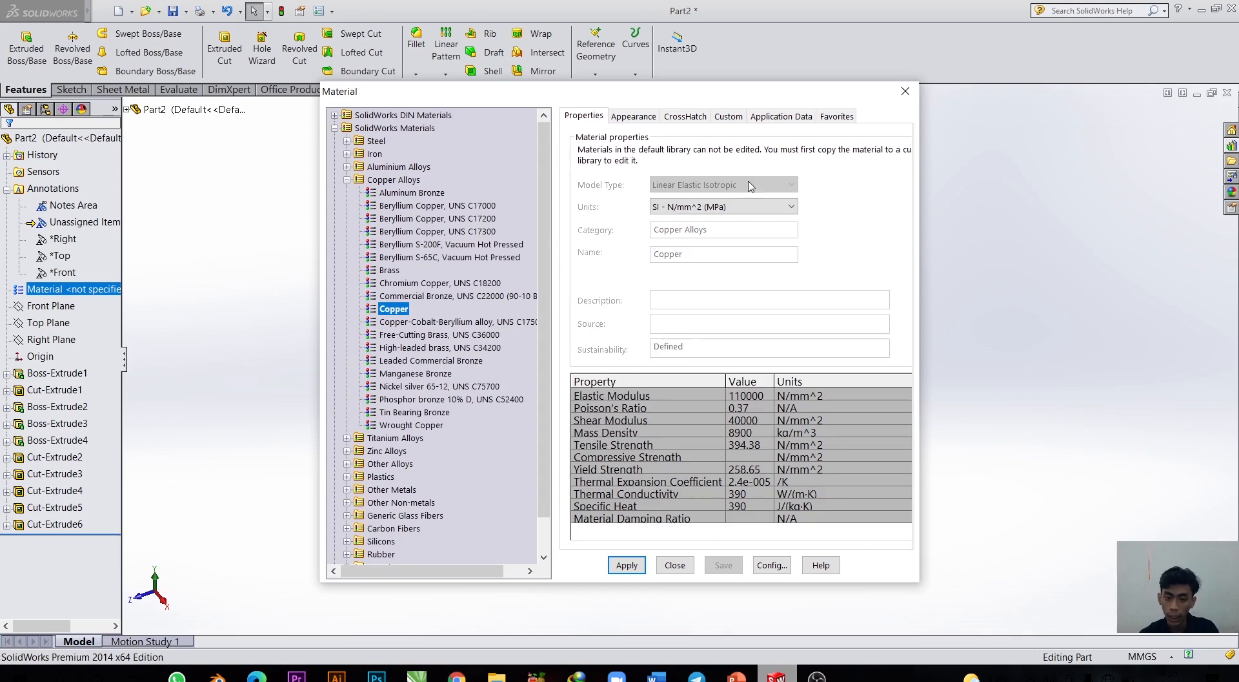
drag(740, 91, 1159, 90)
click(1046, 566)
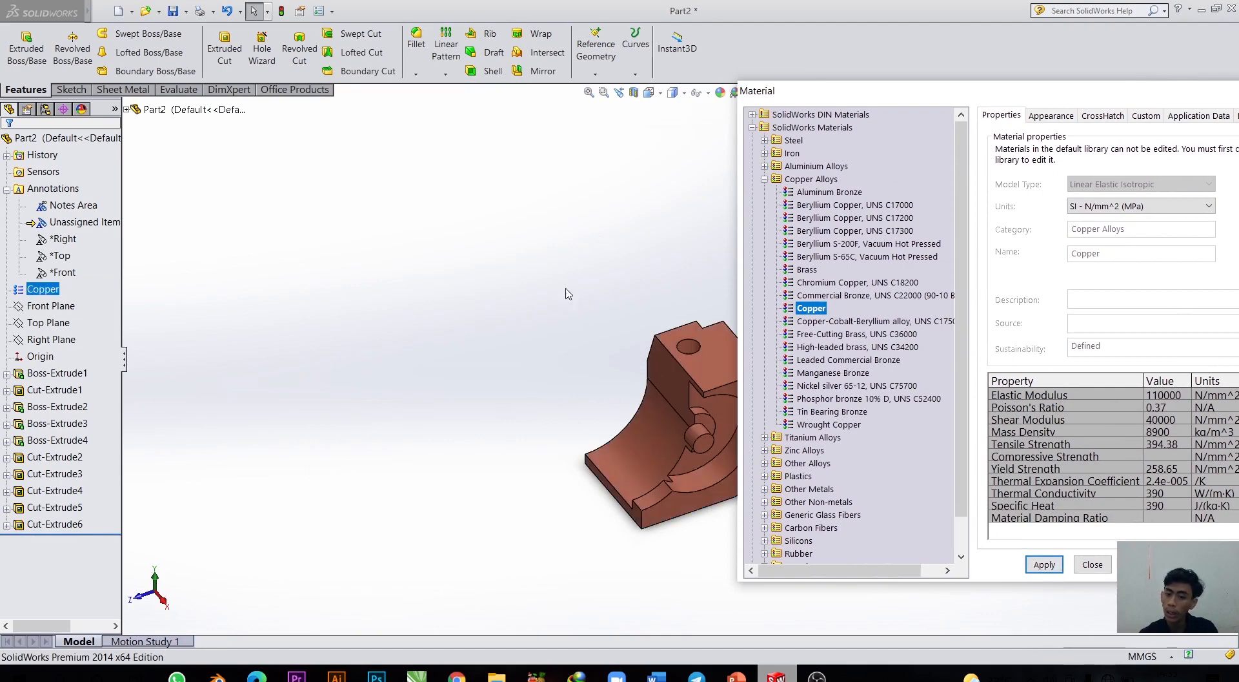
drag(1102, 91, 701, 105)
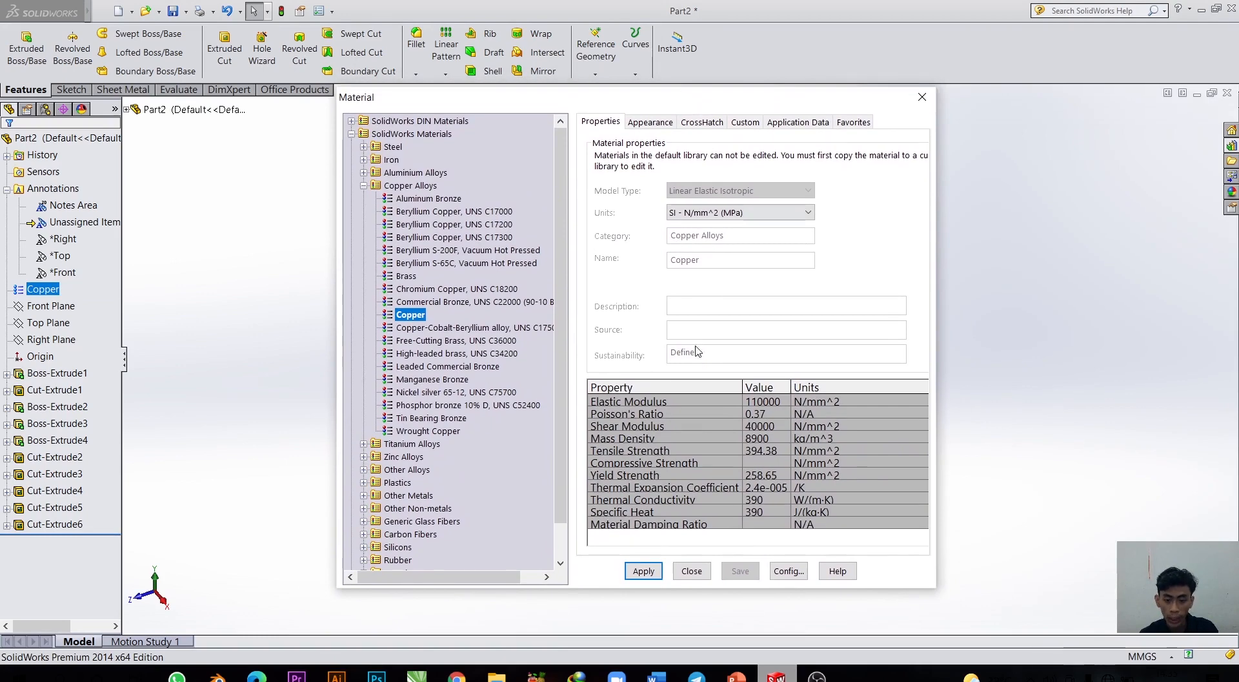
Close the material settings and evaluate the part's mass properties, checking its mass.
click(697, 571)
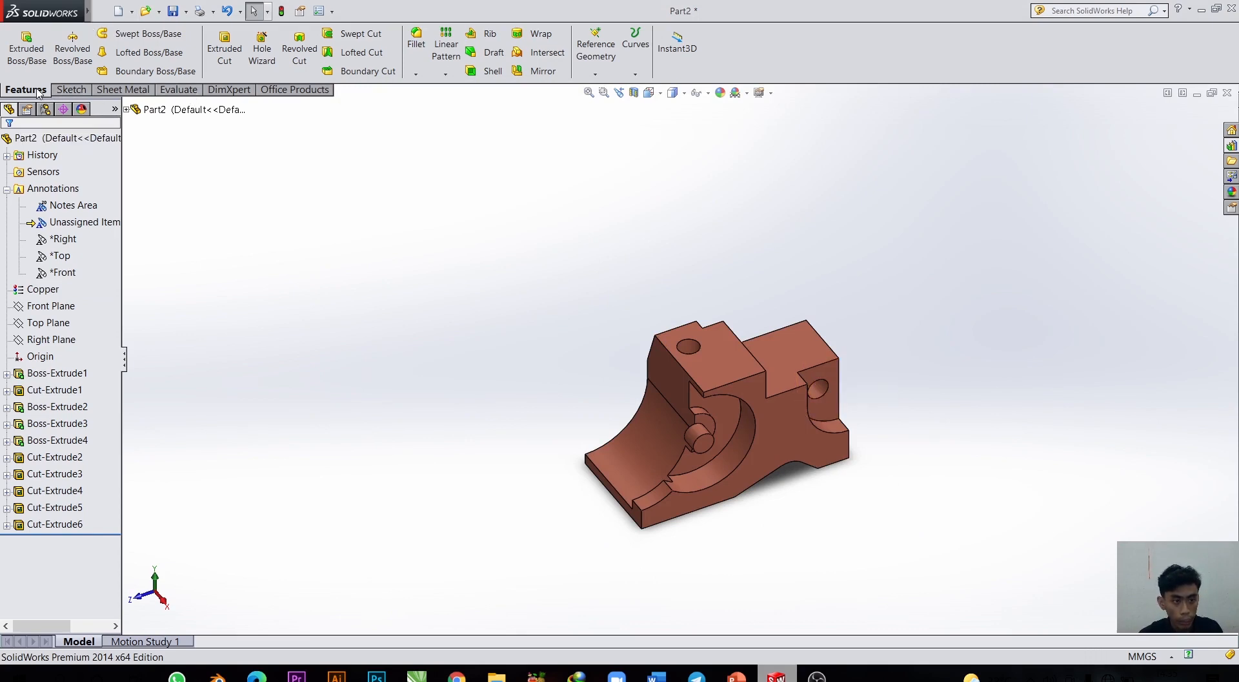
click(178, 89)
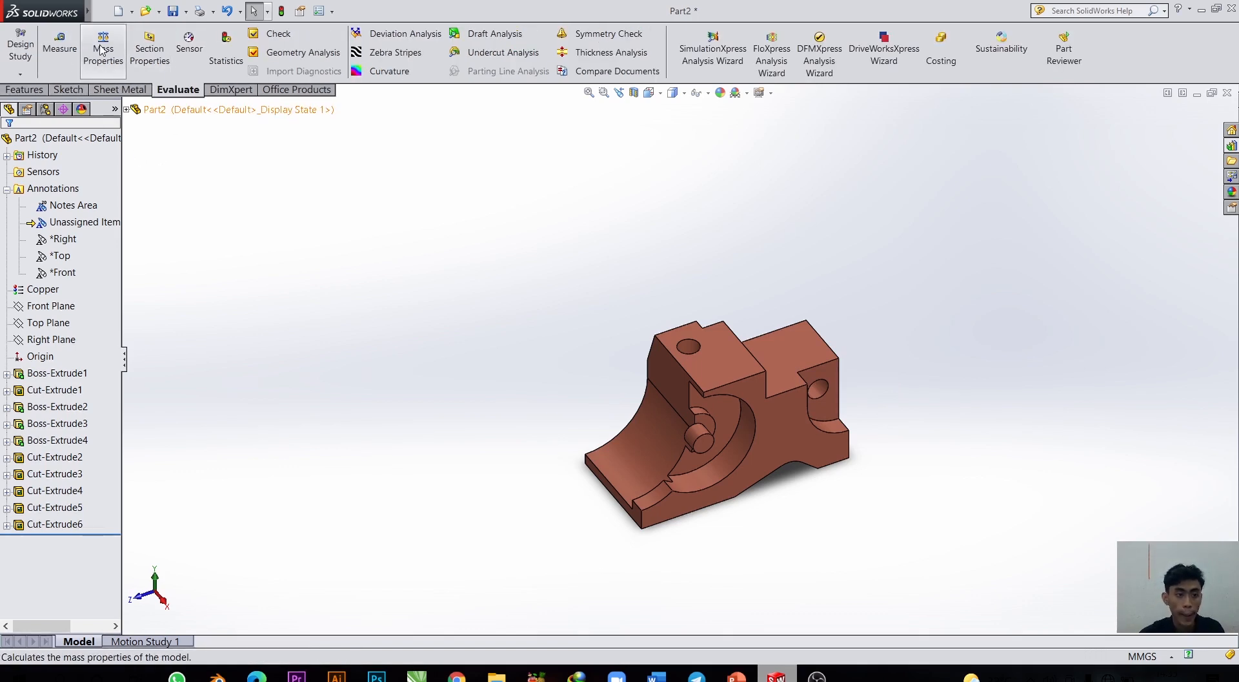
click(101, 50)
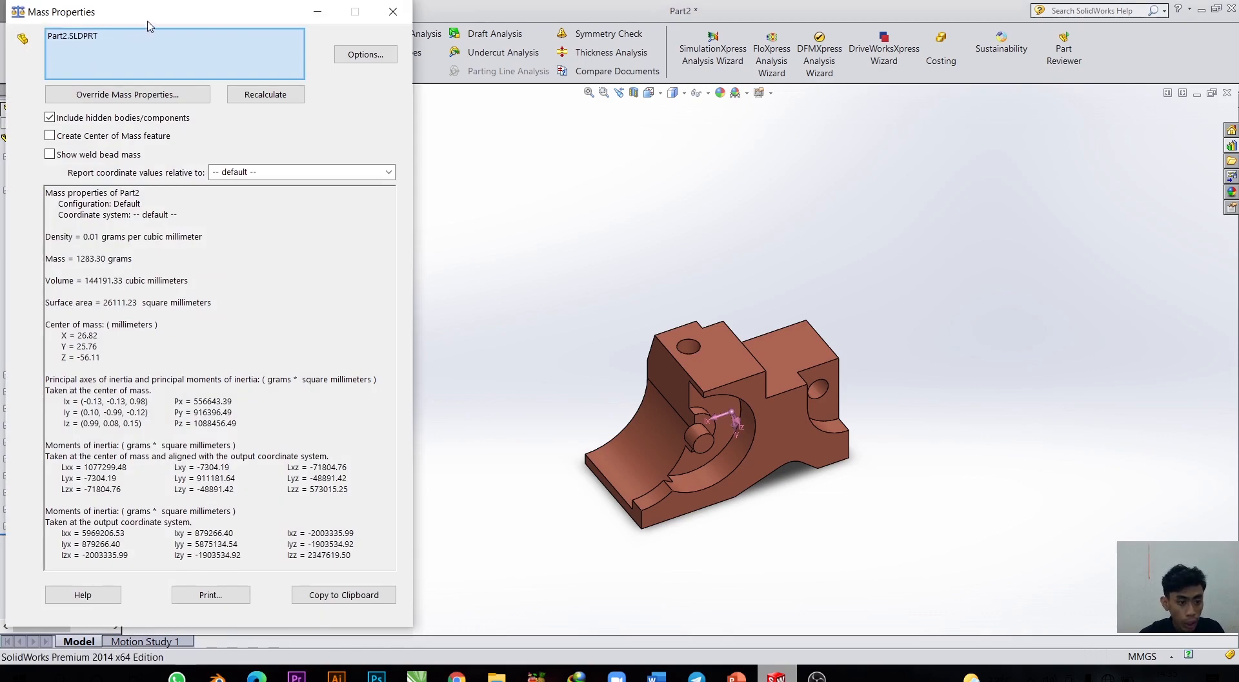
drag(147, 24, 185, 33)
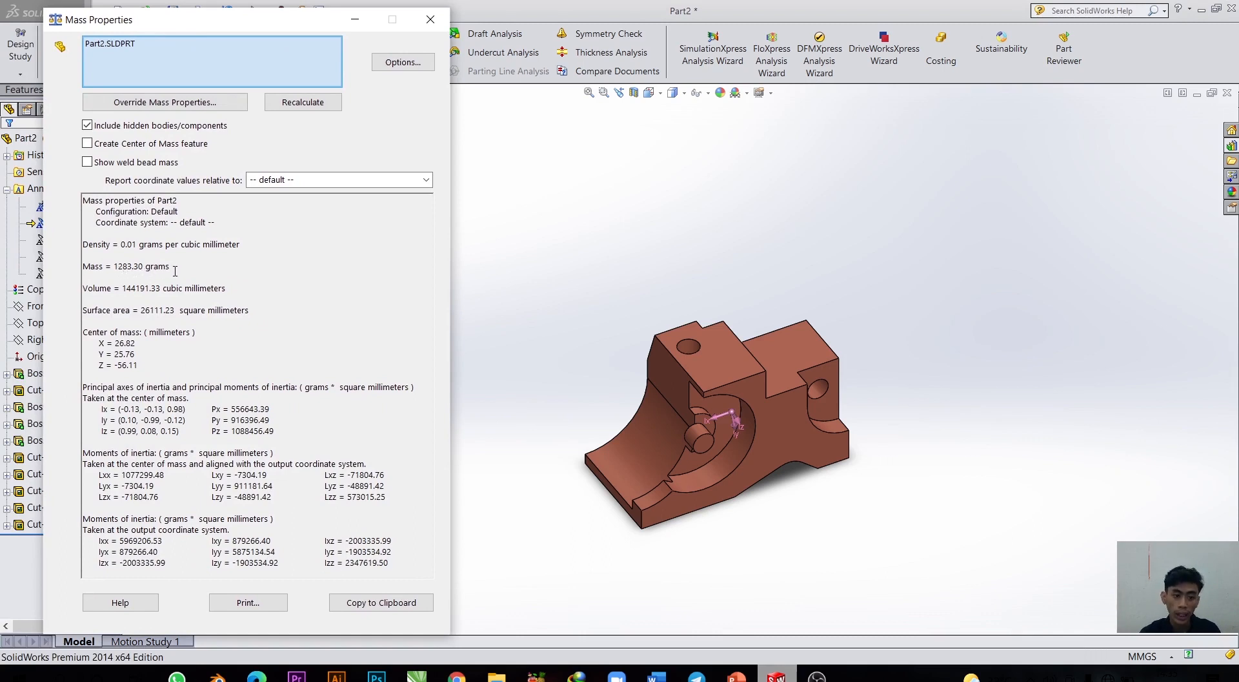
drag(144, 272, 114, 267)
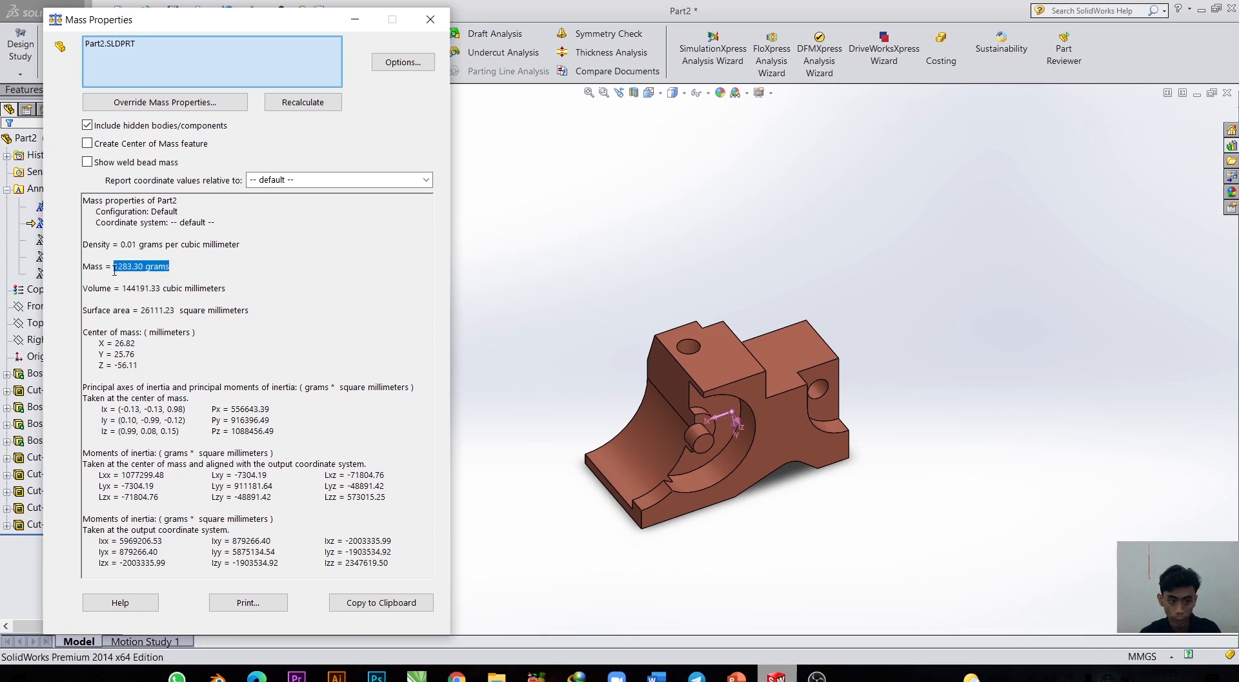
click(161, 275)
drag(151, 266, 96, 266)
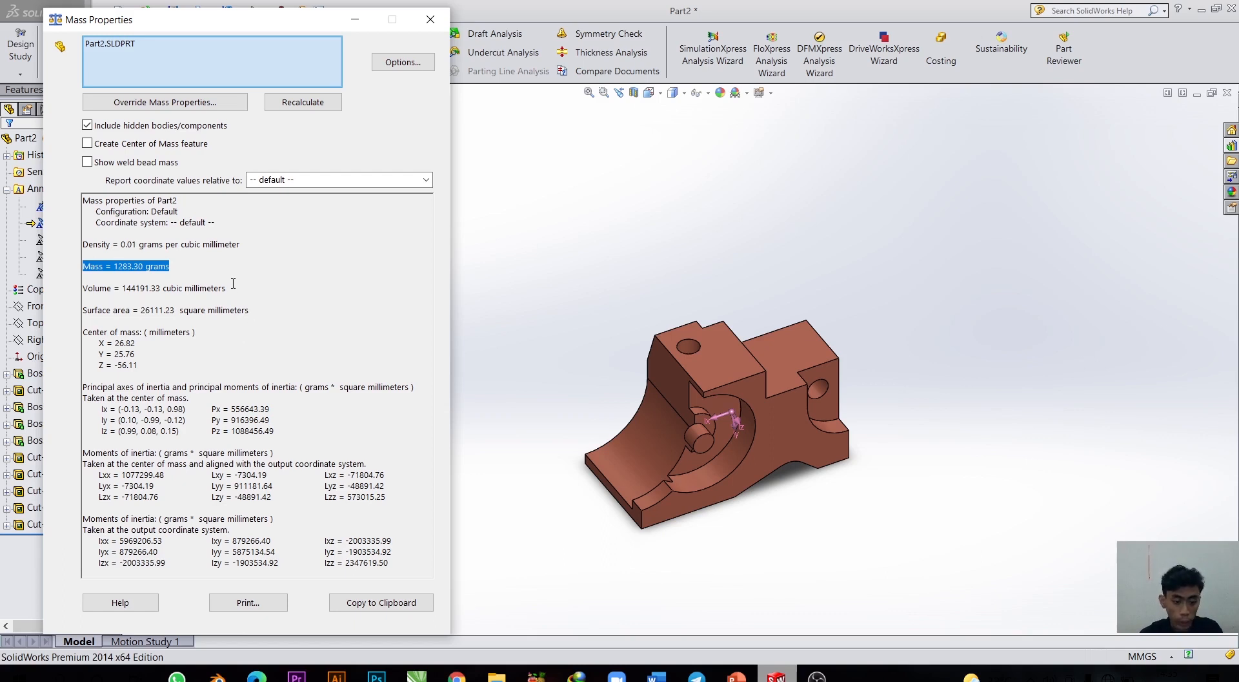
click(429, 21)
Examine the finished copper part at different zoom levels and angles, and open the view orientation selector.
scroll(705, 305, down, 2)
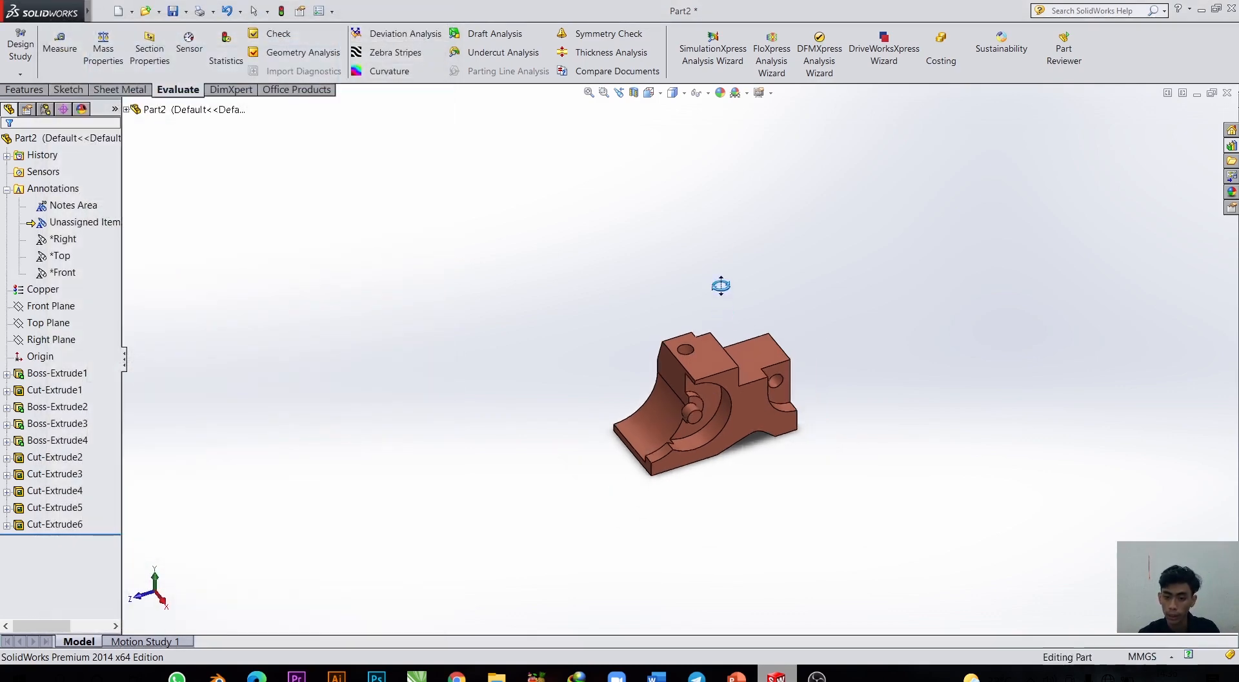
scroll(788, 421, up, 3)
scroll(520, 412, down, 1)
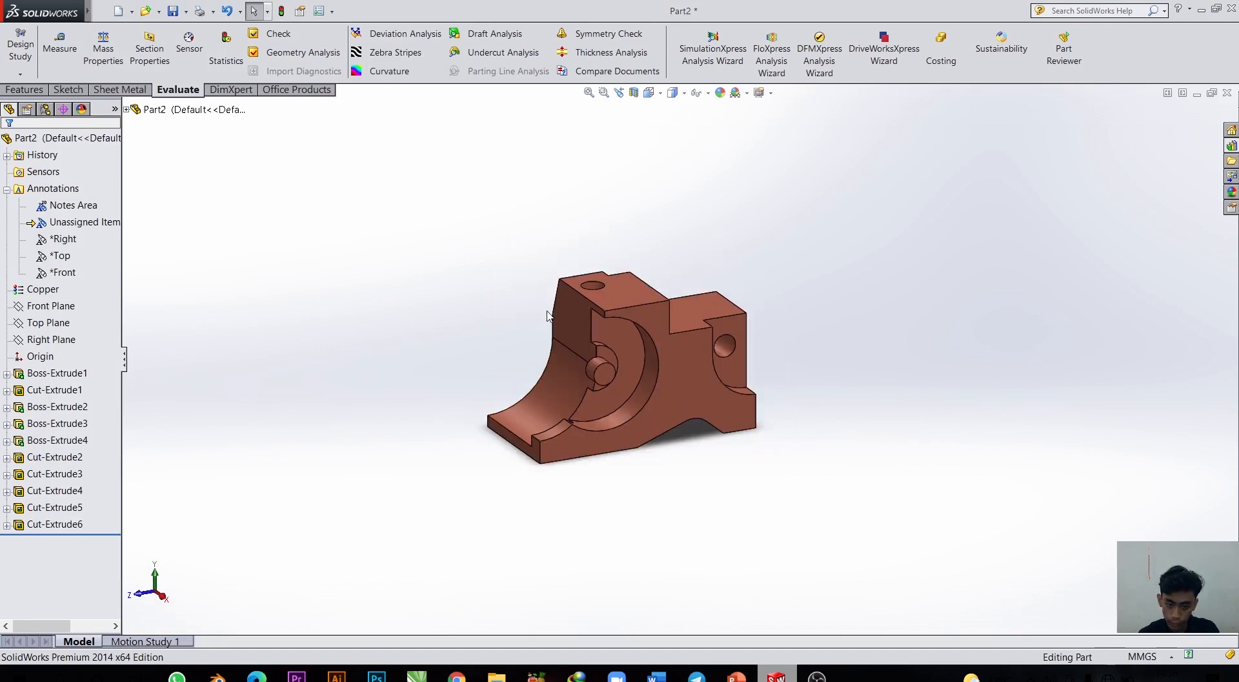
scroll(819, 457, up, 2)
scroll(798, 360, down, 2)
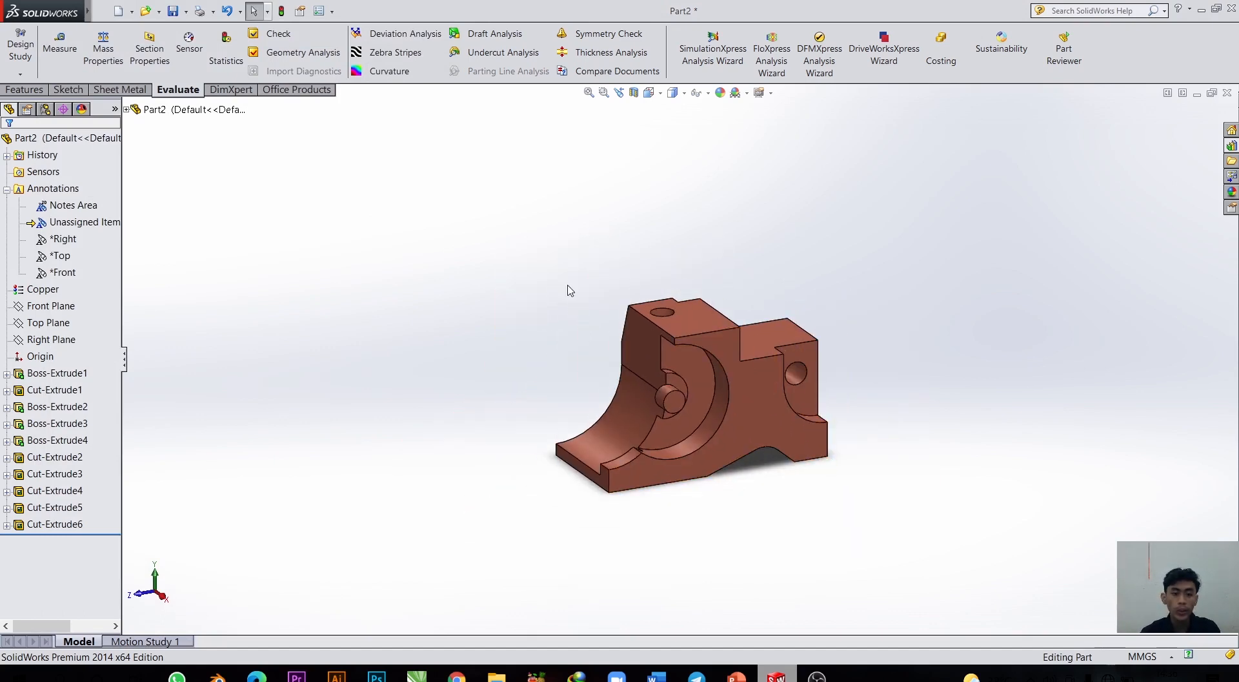
scroll(840, 418, down, 2)
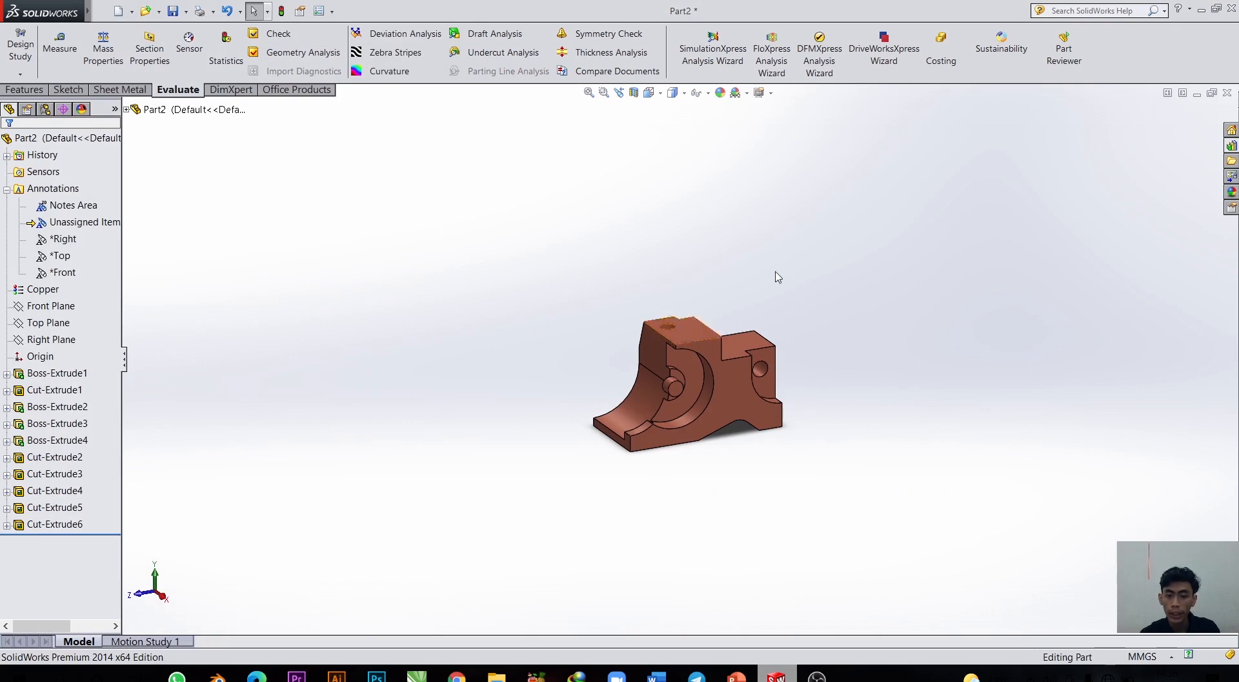
scroll(774, 273, down, 1)
key(space)
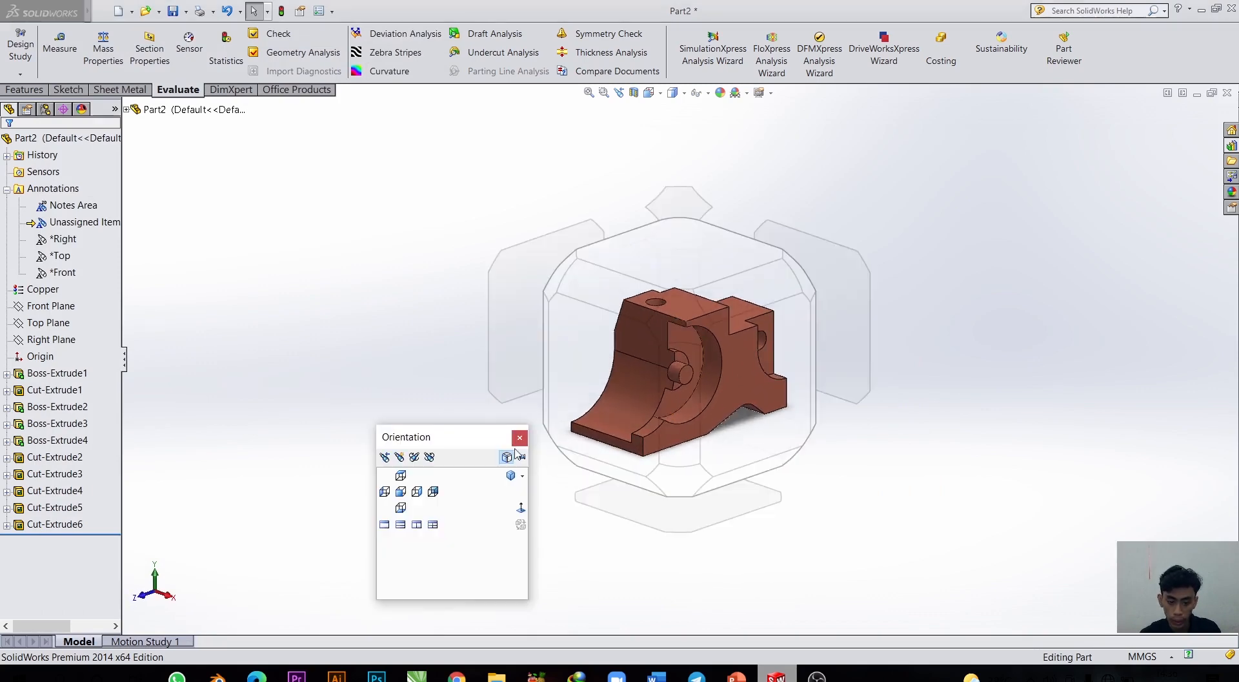
Save the part as CSWA1 in the module 8 folder inside GAMTEK 2021 on drive D, with the model in Right view.
click(417, 492)
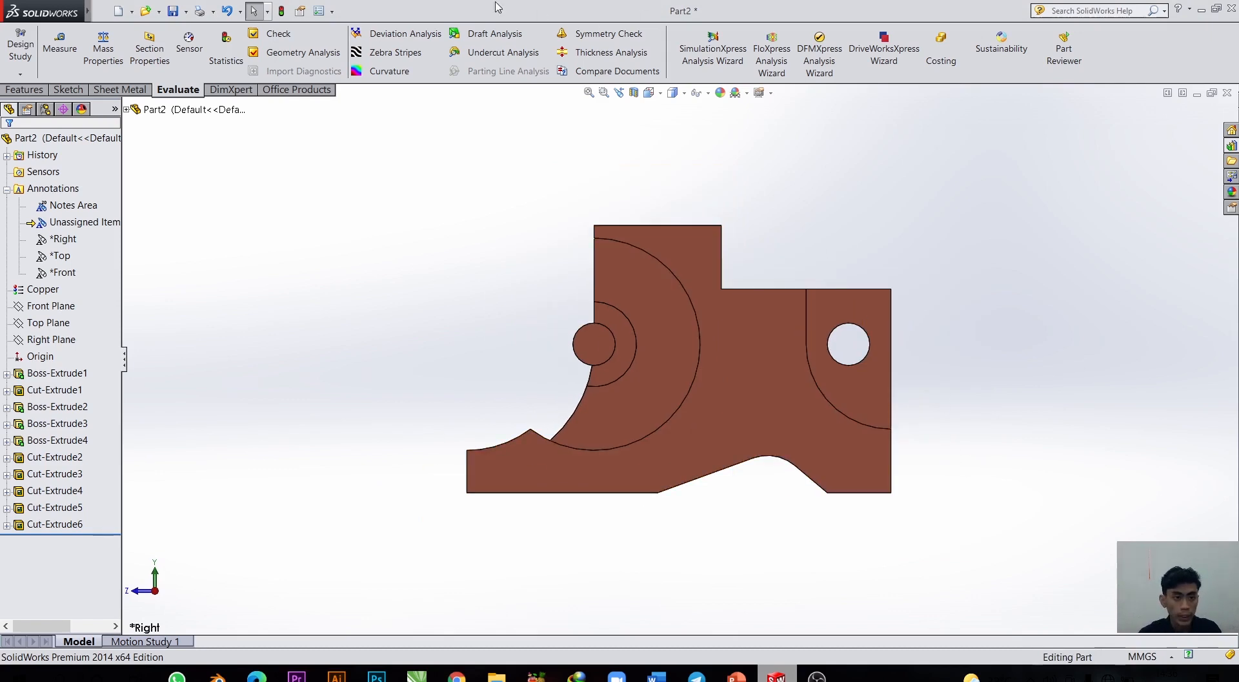
click(185, 11)
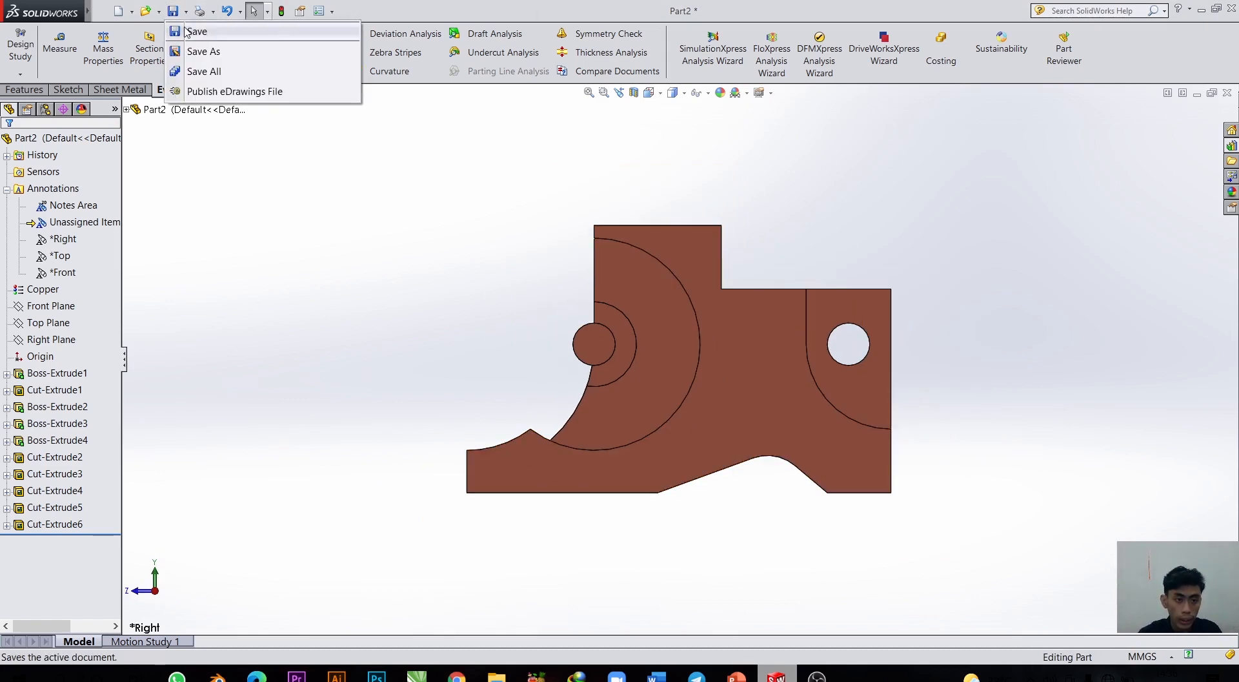
click(186, 31)
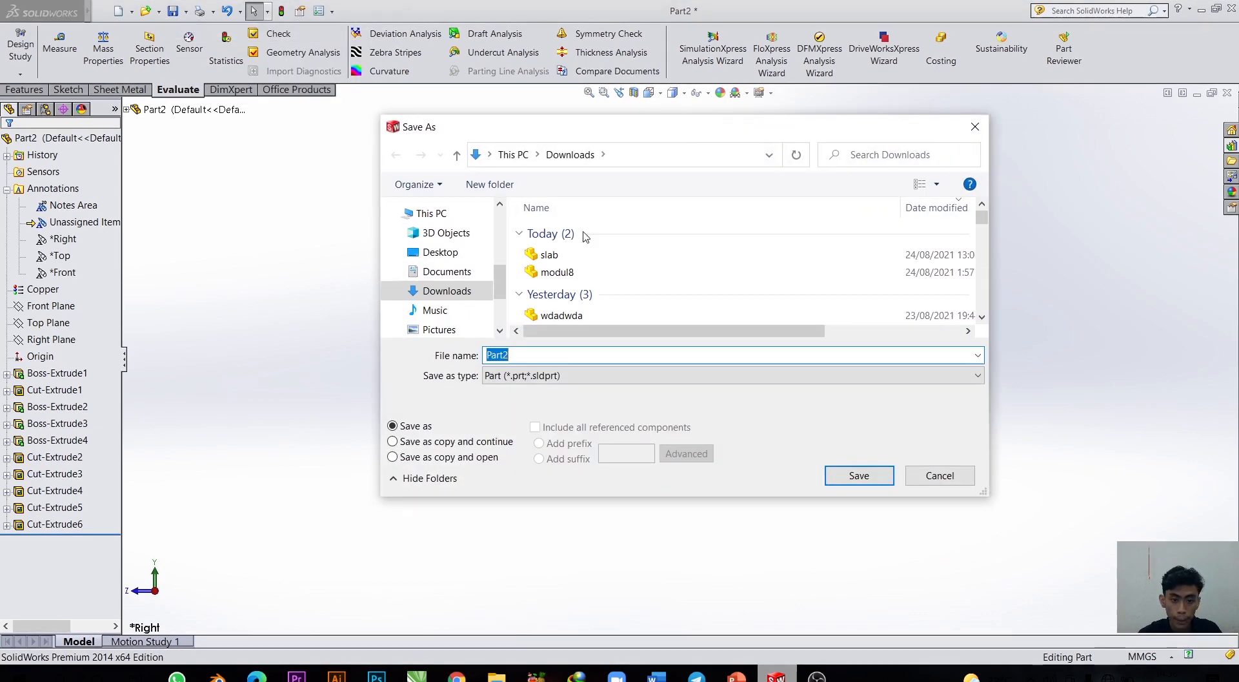
scroll(460, 299, down, 2)
click(459, 285)
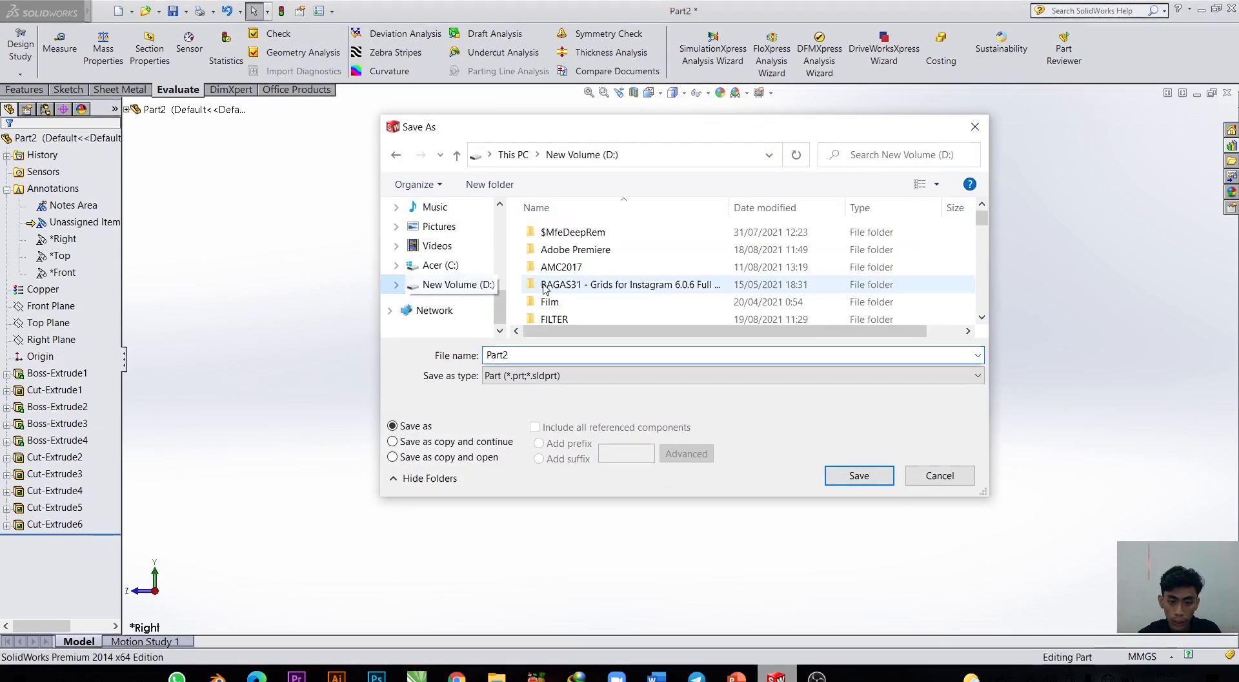
double_click(564, 282)
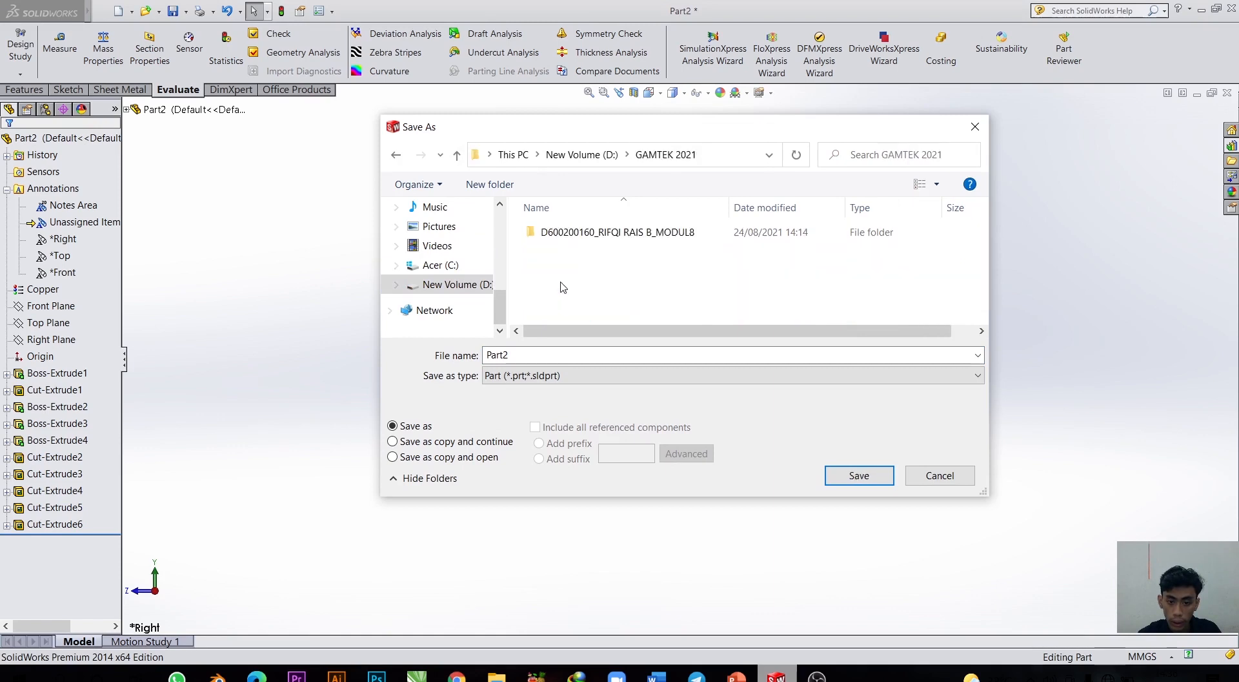
double_click(653, 236)
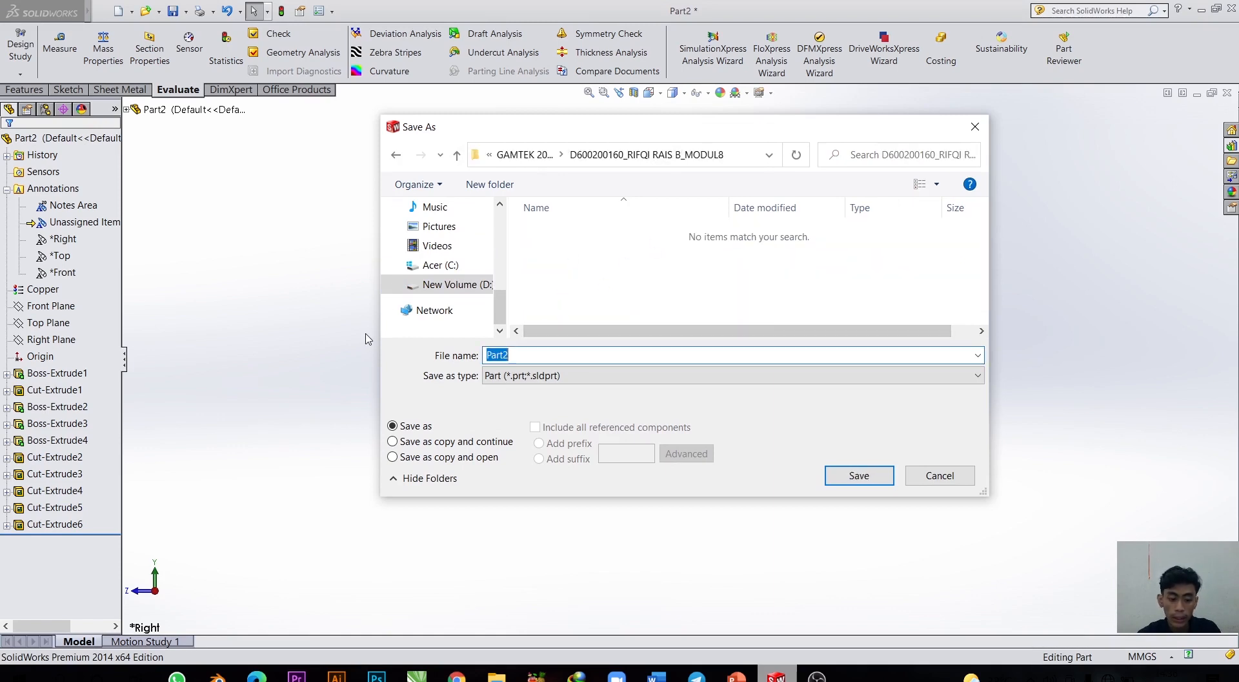
key(Caps_Lock)
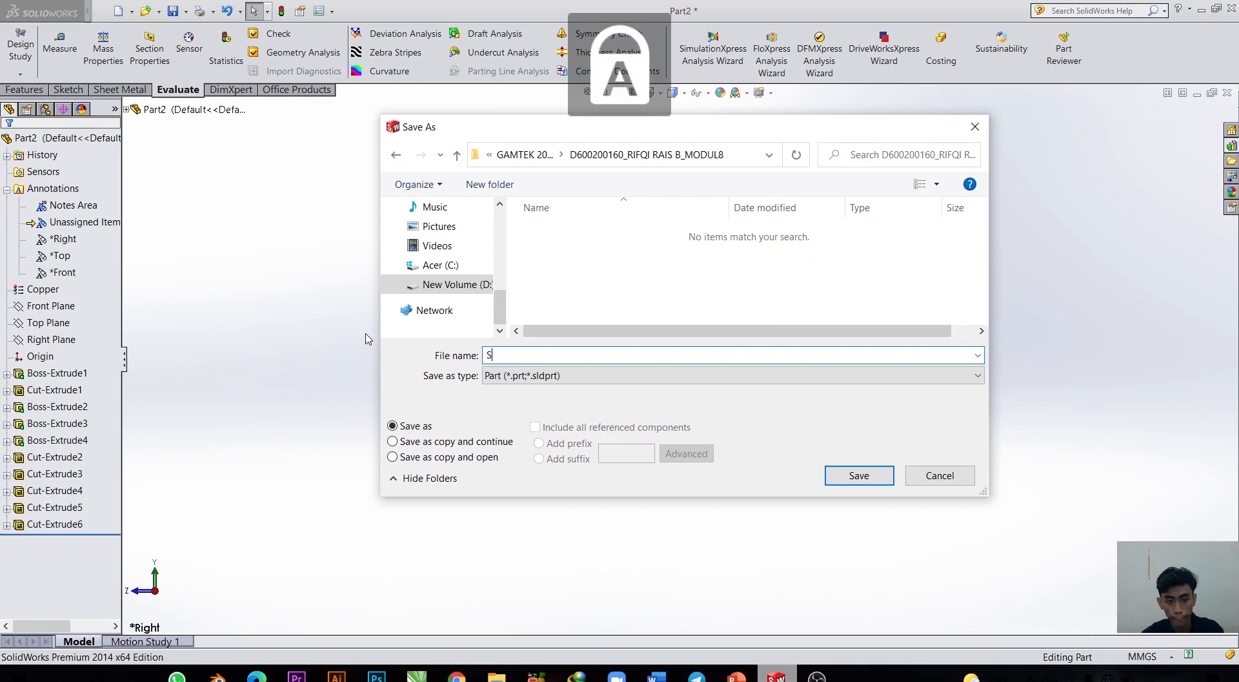
text(SWA1)
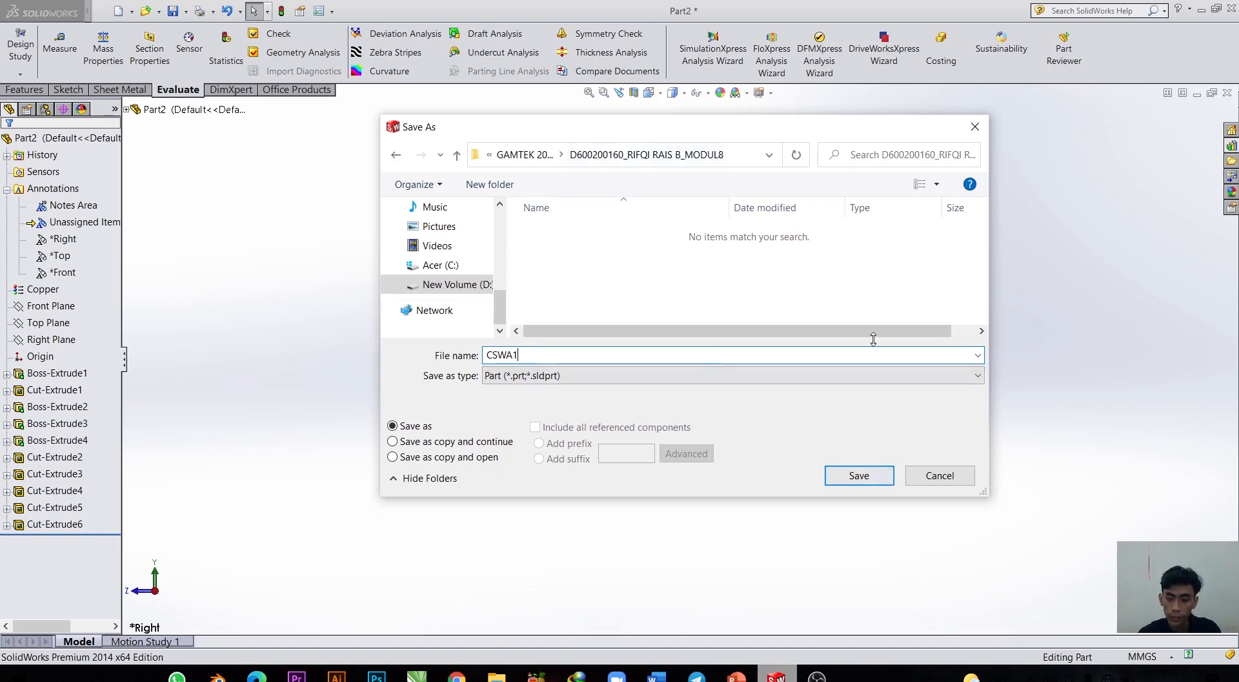
click(857, 478)
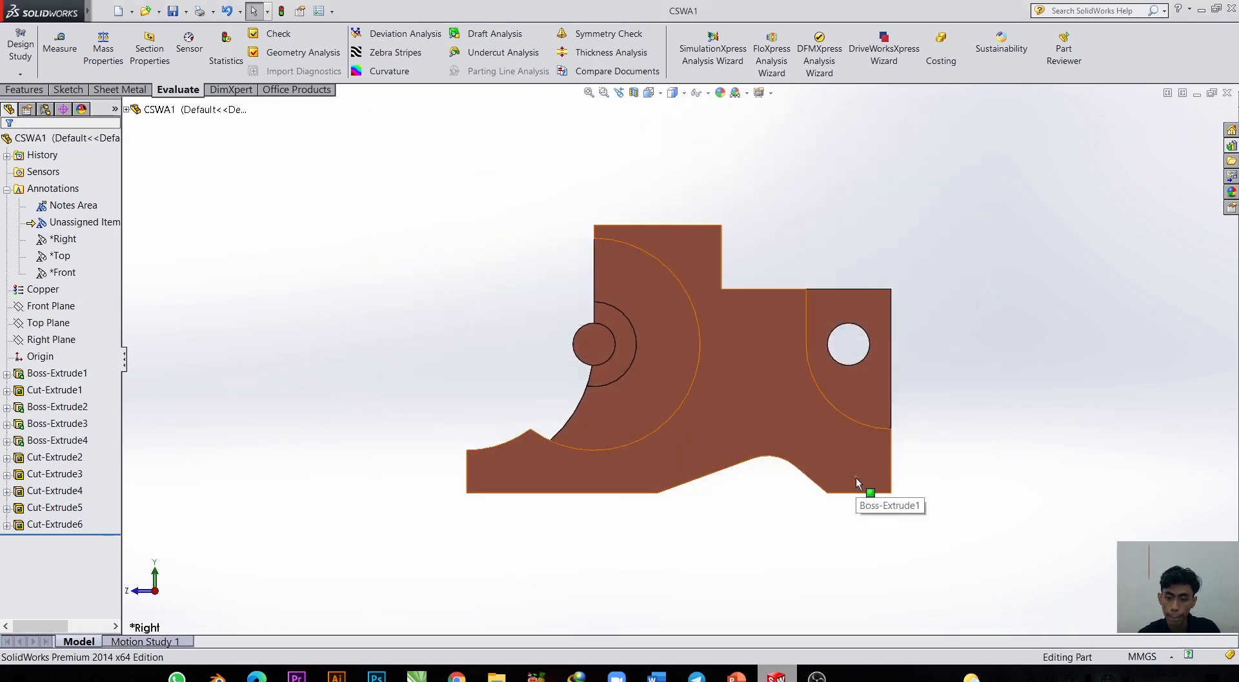
key(f)
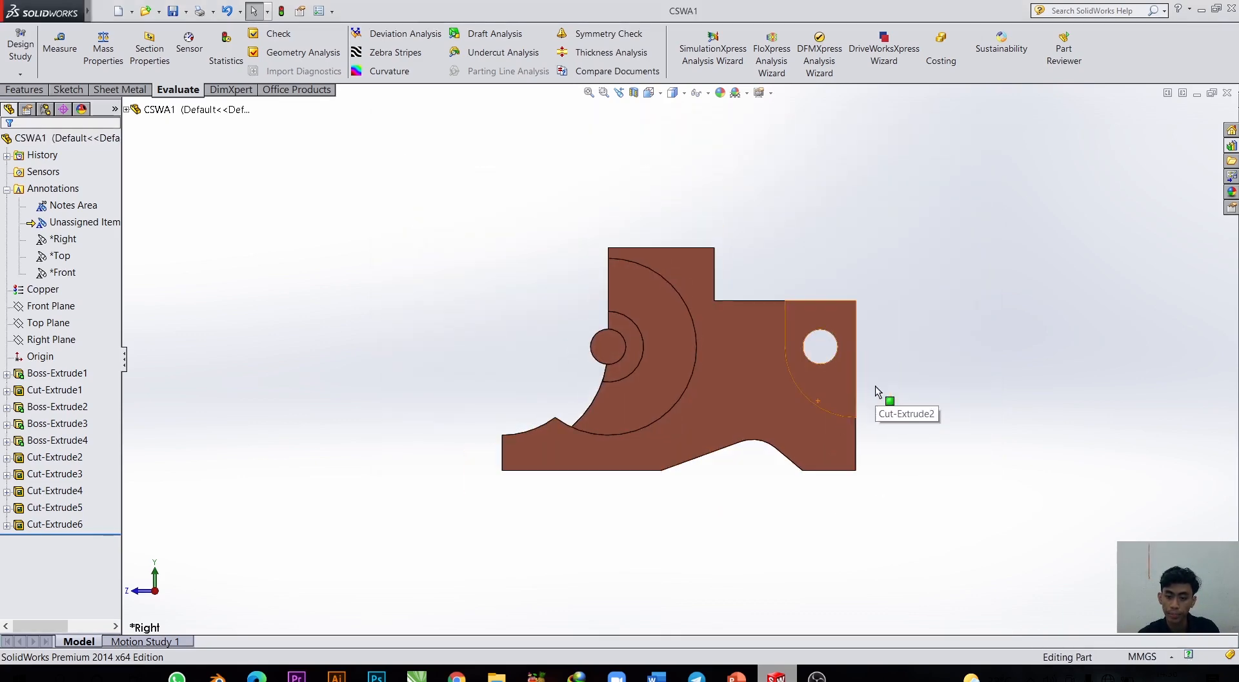
middle_drag(600, 241, 617, 279)
key(Escape)
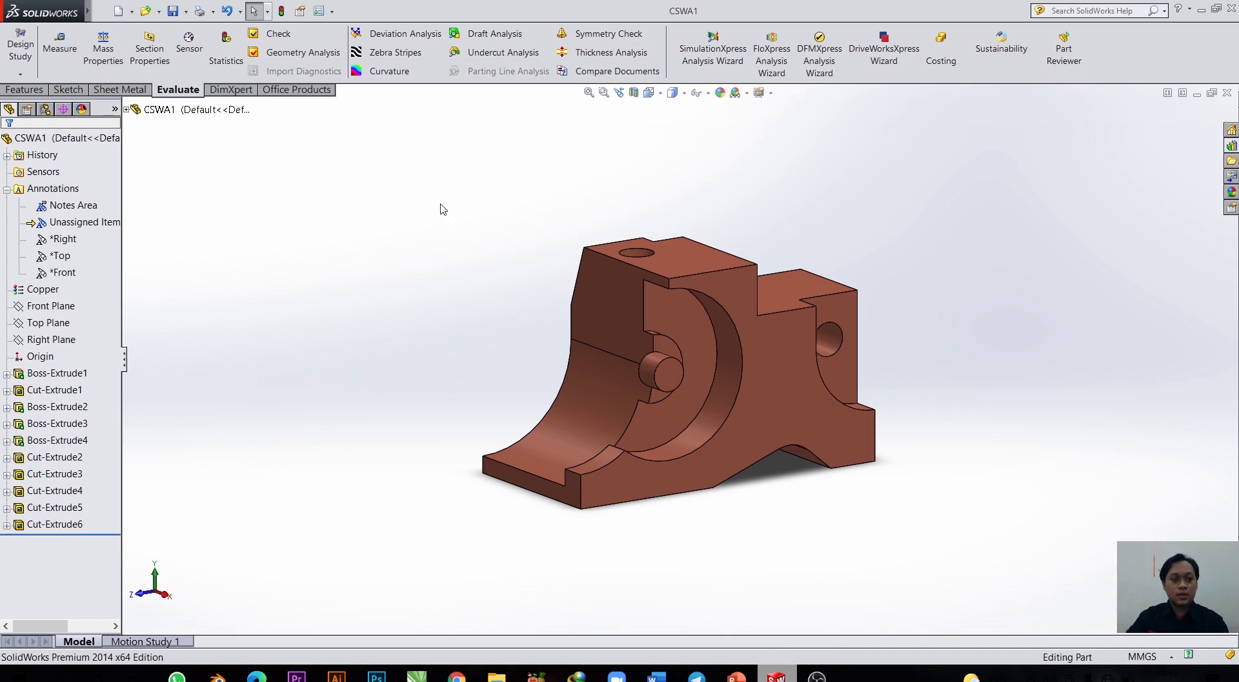
Create a new part and start a line sketch on the Right Plane, viewed face-on.
click(119, 12)
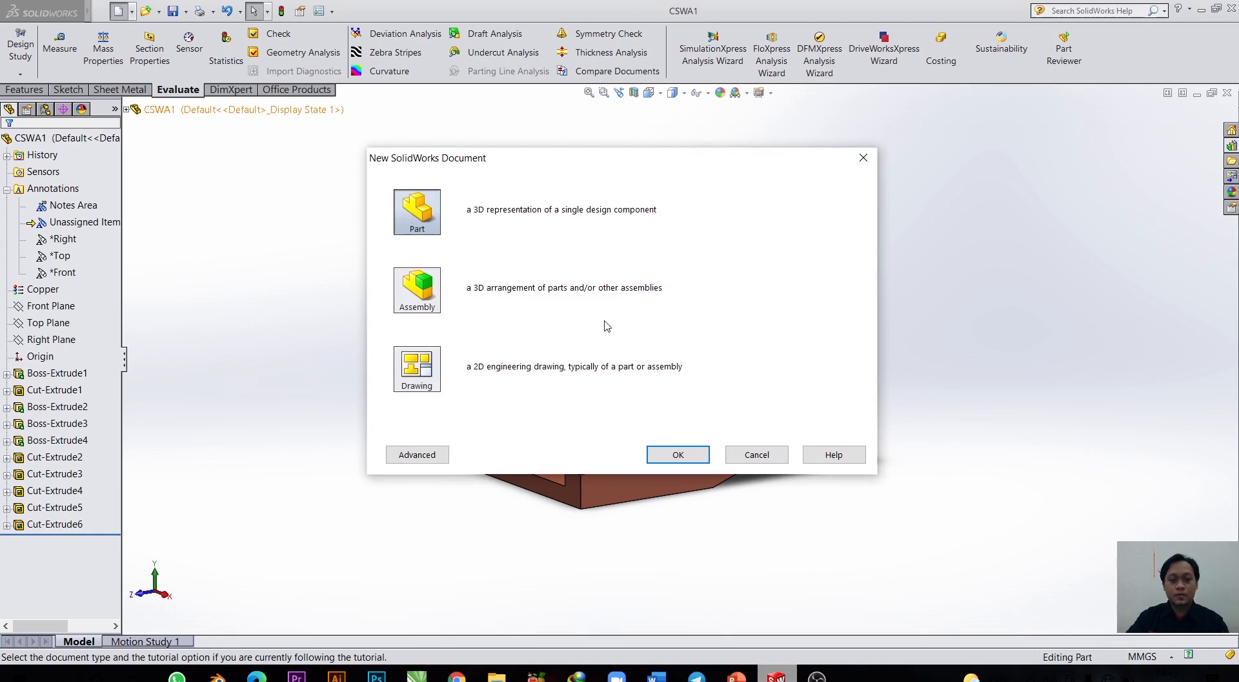
click(694, 450)
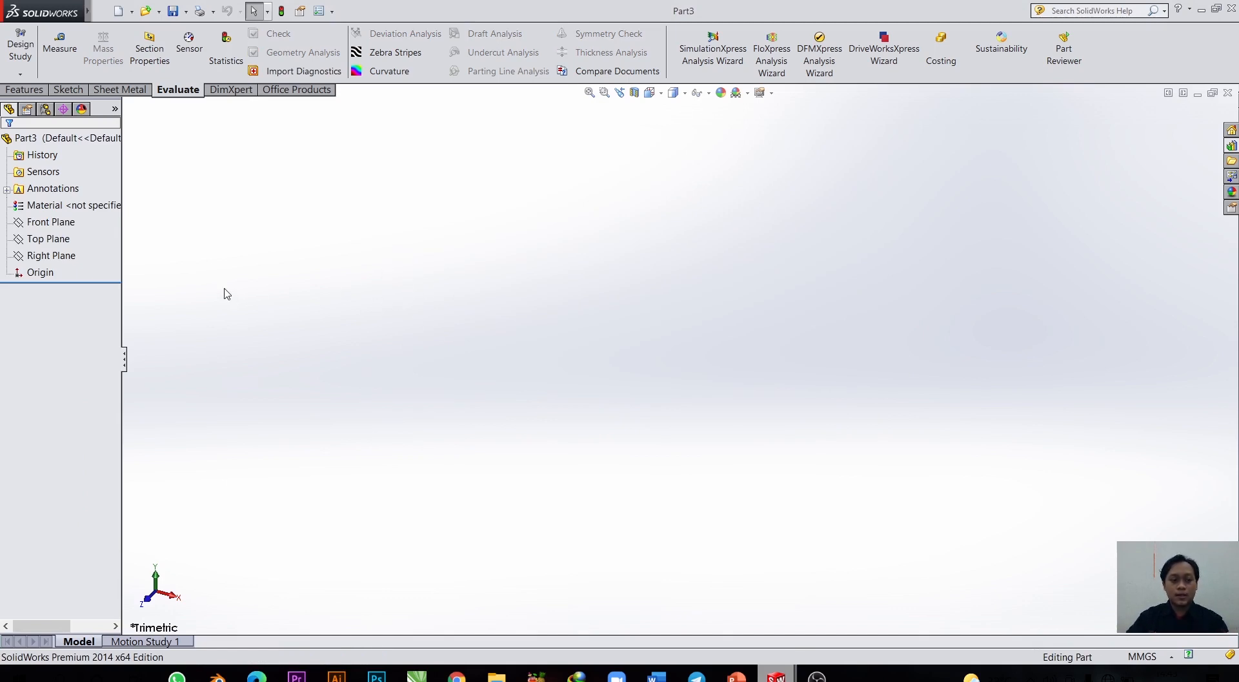
click(55, 255)
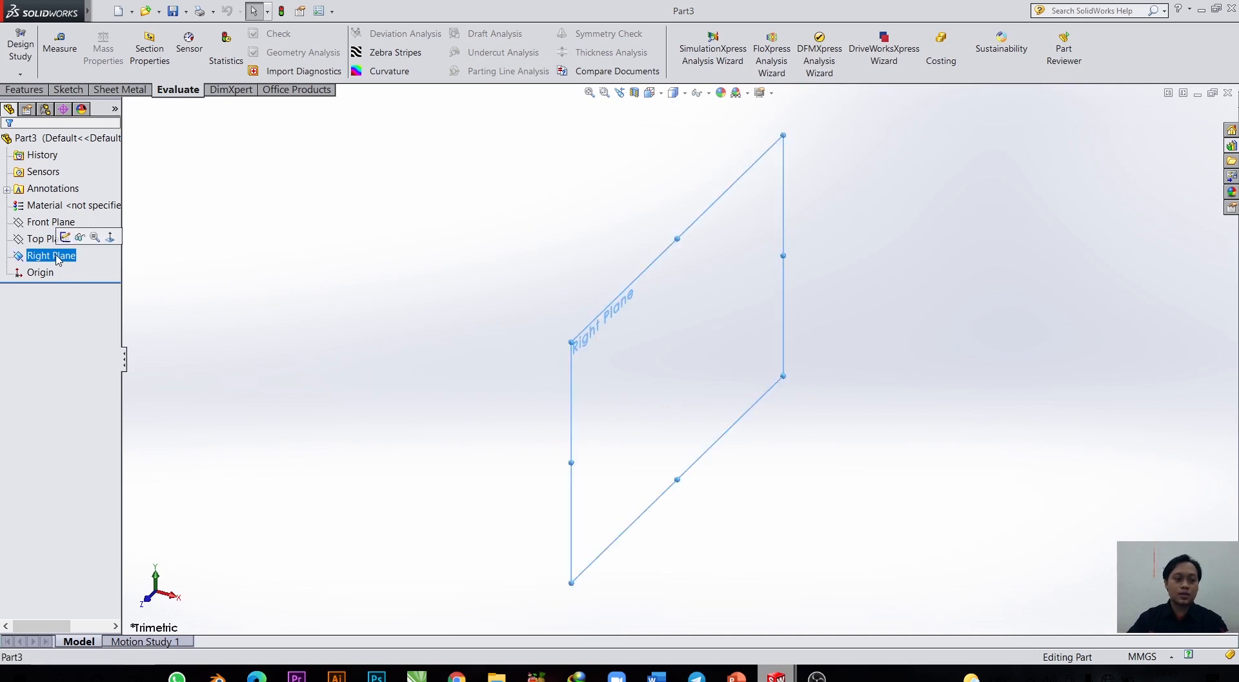
click(110, 237)
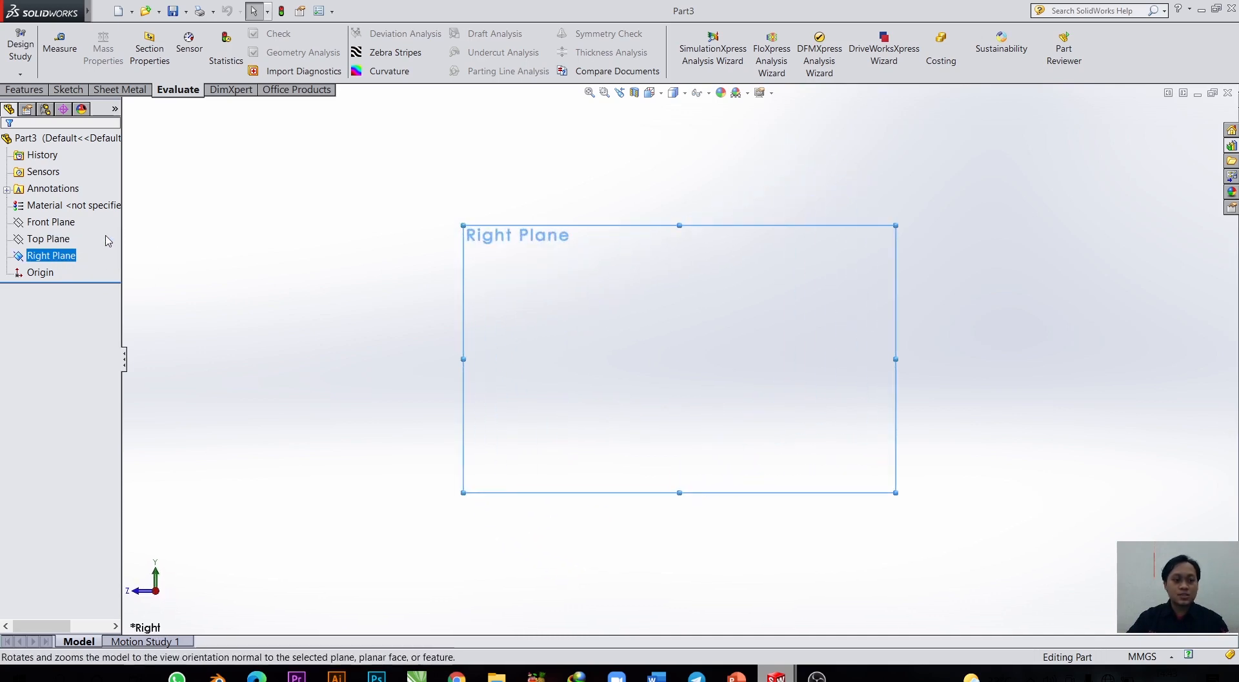
click(81, 92)
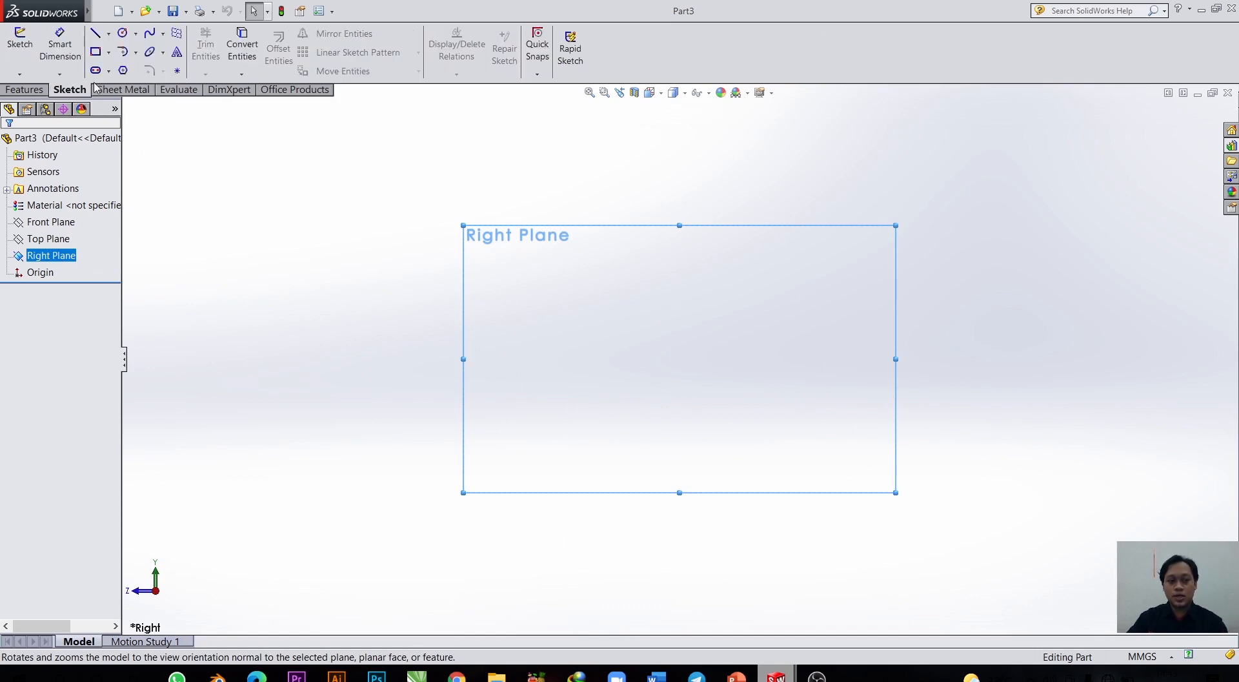
click(101, 40)
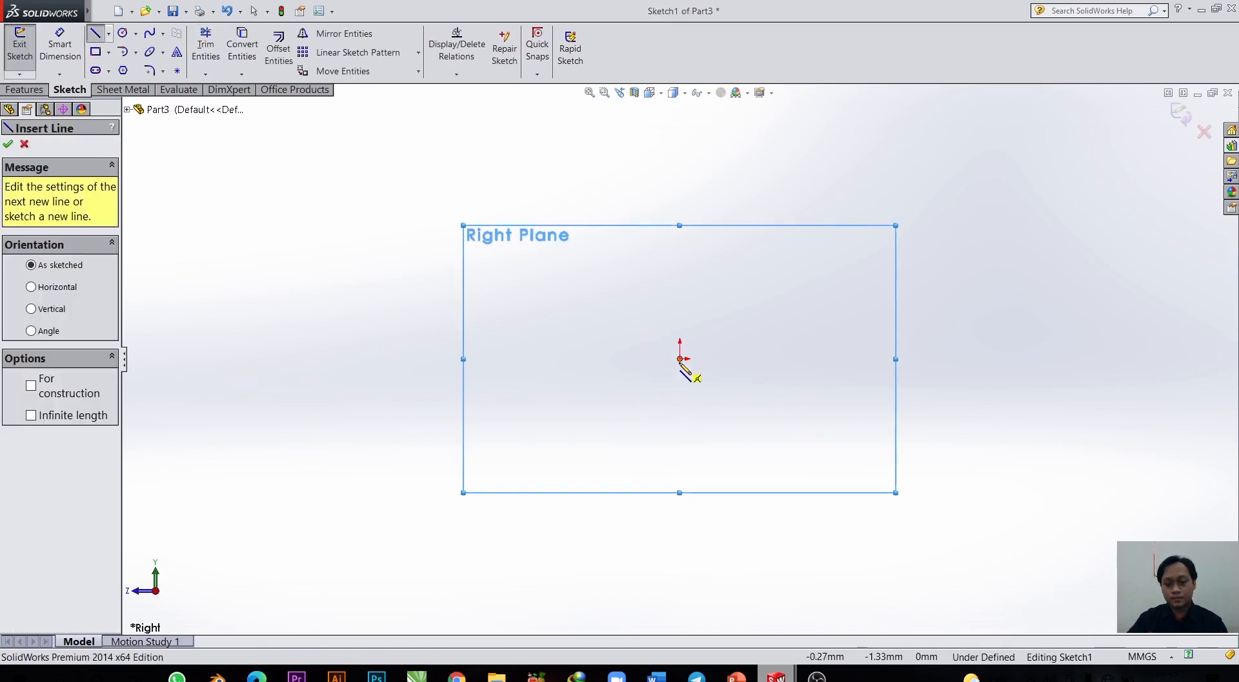
click(680, 358)
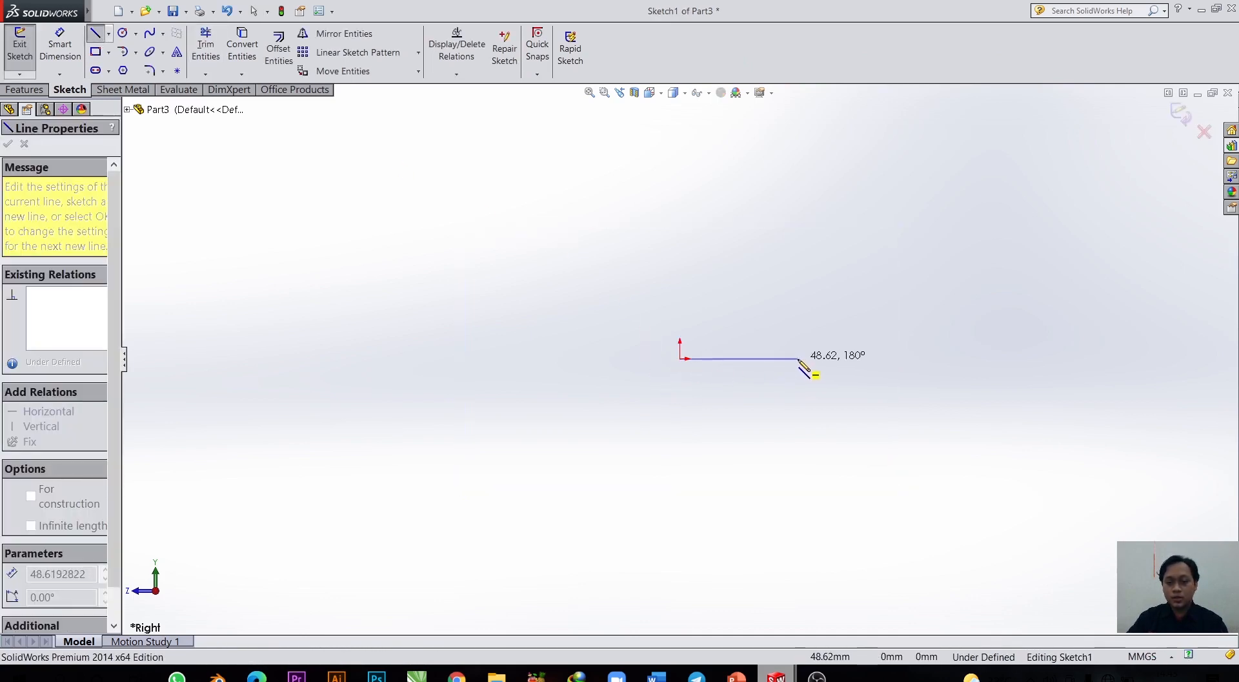
click(795, 359)
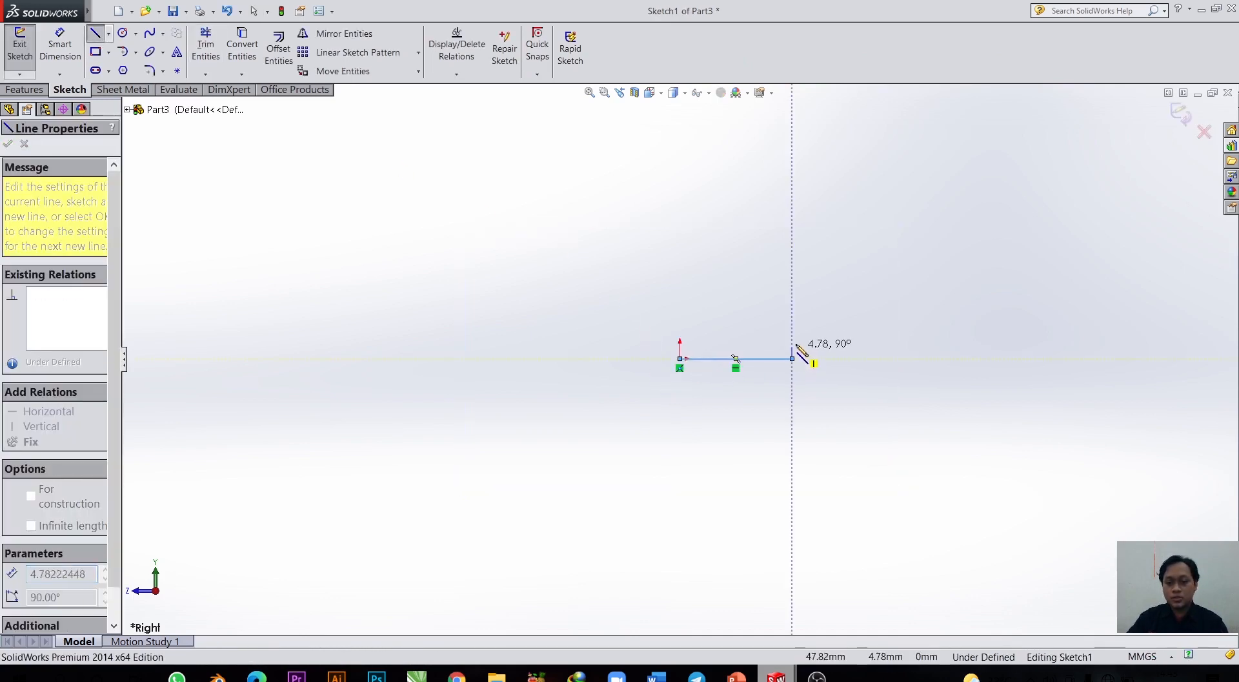
click(794, 382)
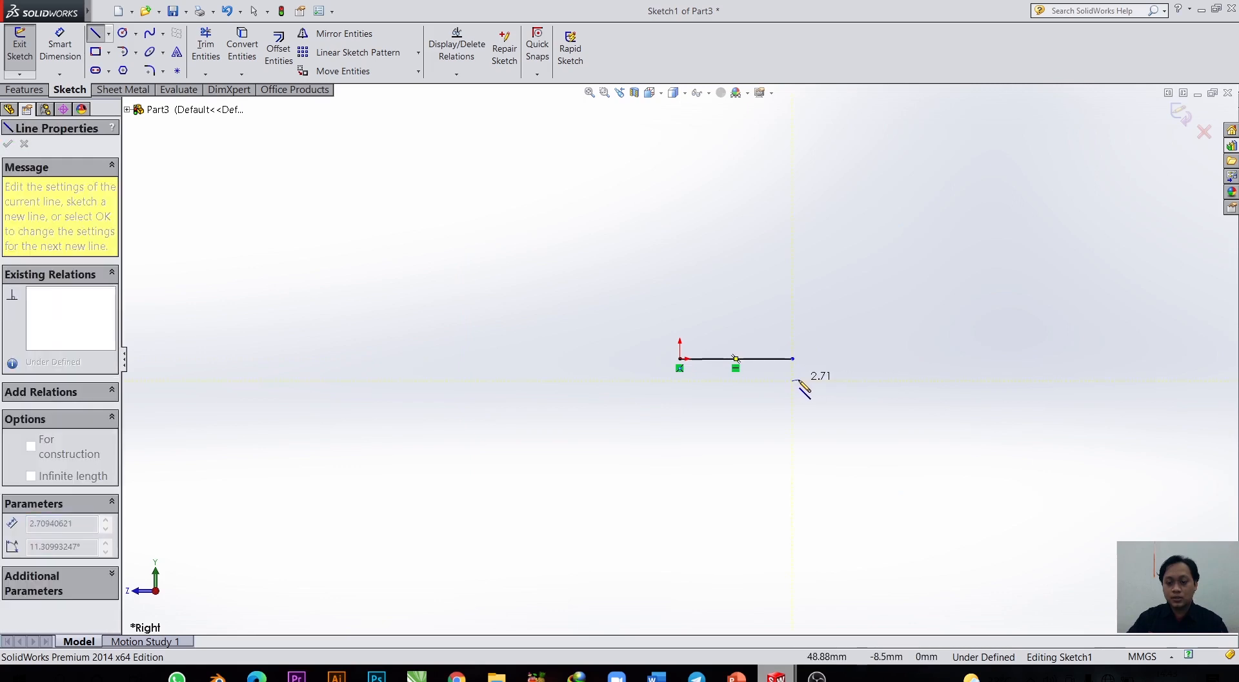
key(ctrl+z)
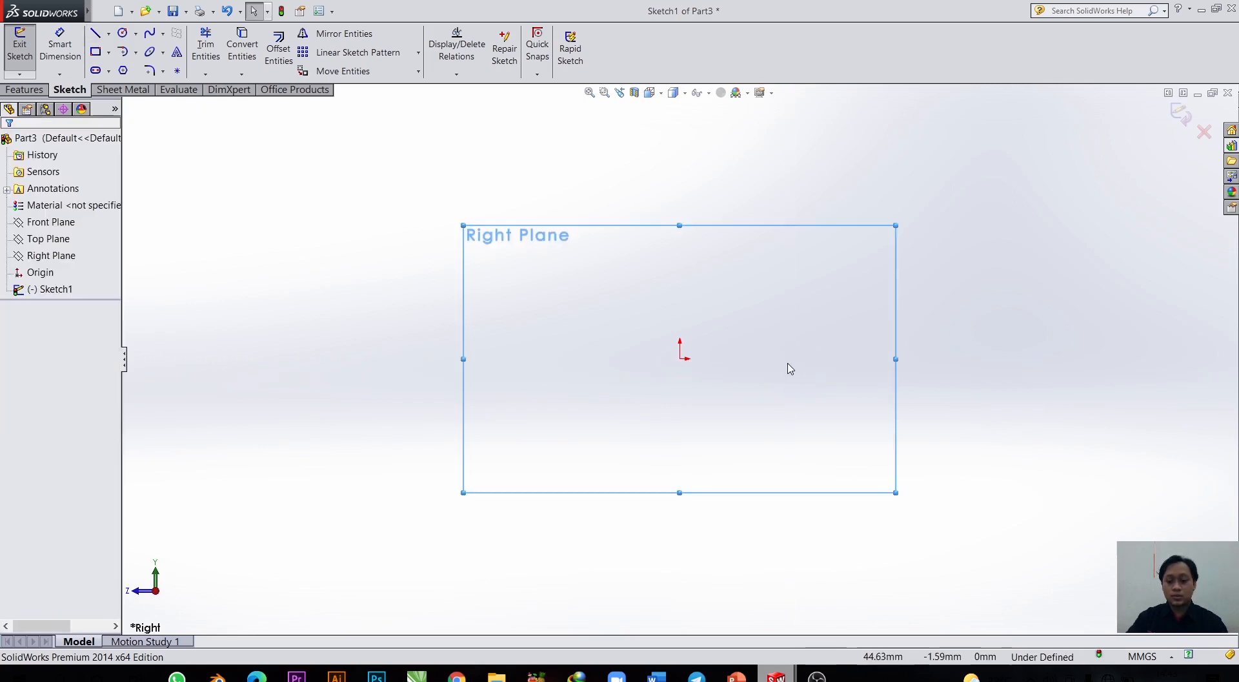
Sketch the profile's lower edge from the origin, starting with a horizontal line about 37 mm long and adding two rectangular steps projecting downward.
click(98, 34)
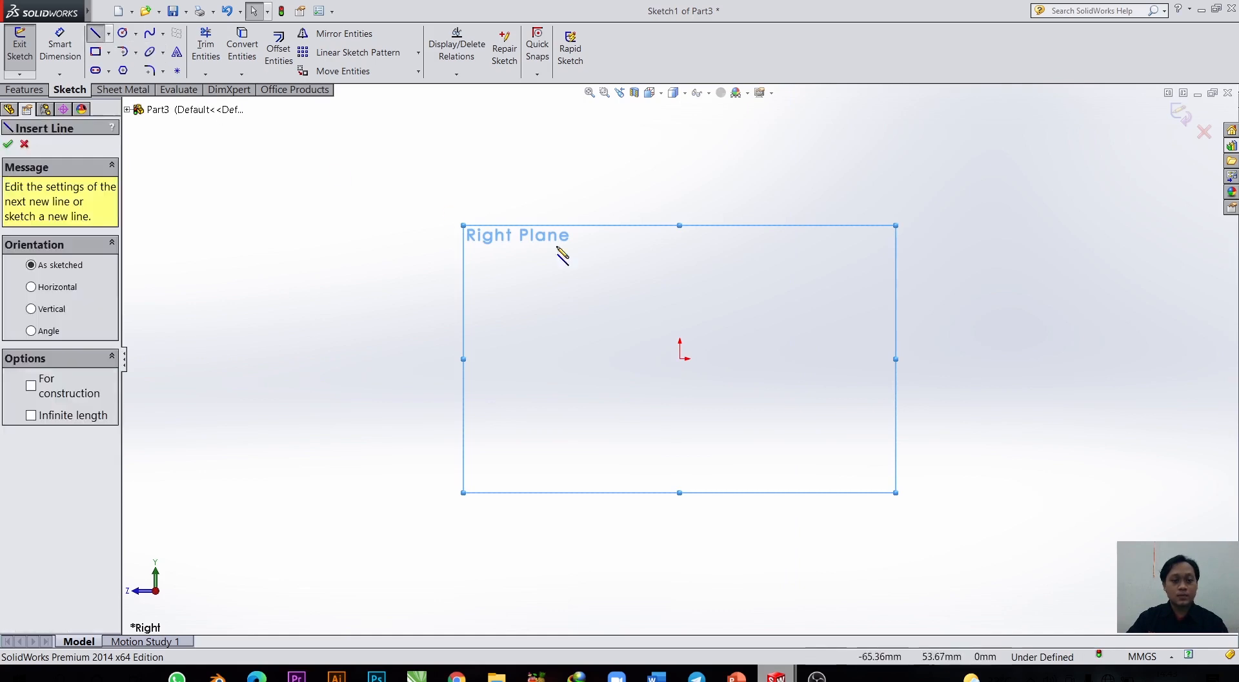
click(680, 359)
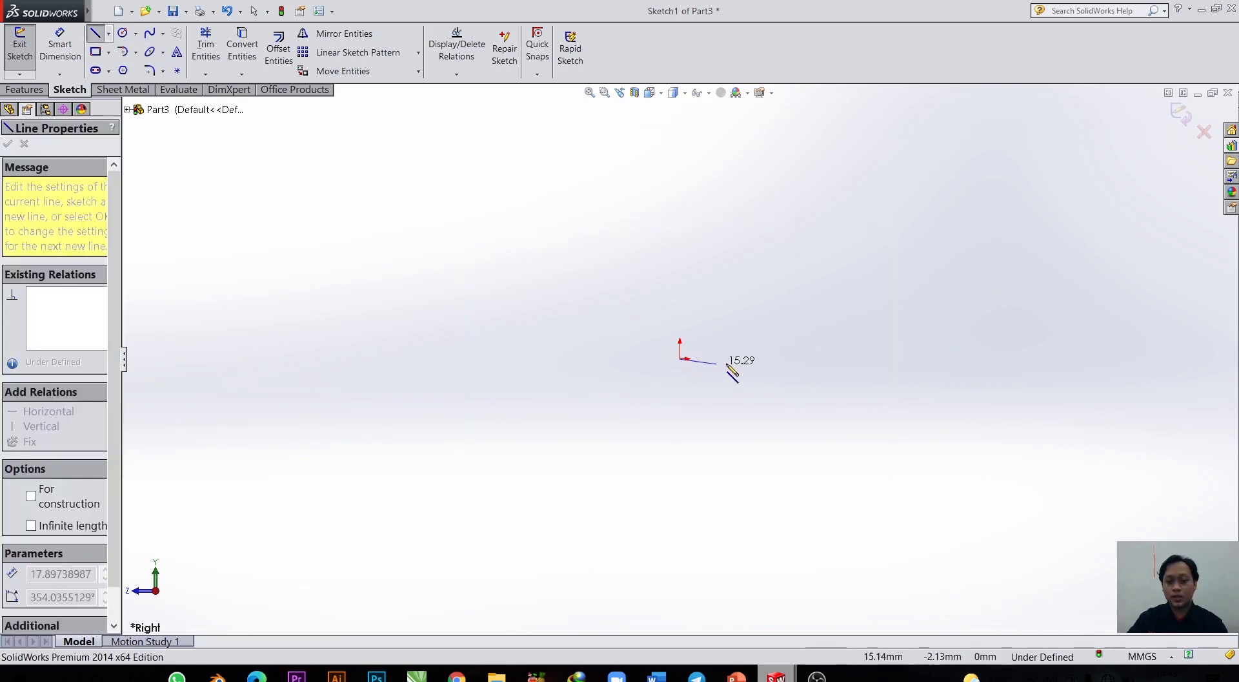
click(768, 358)
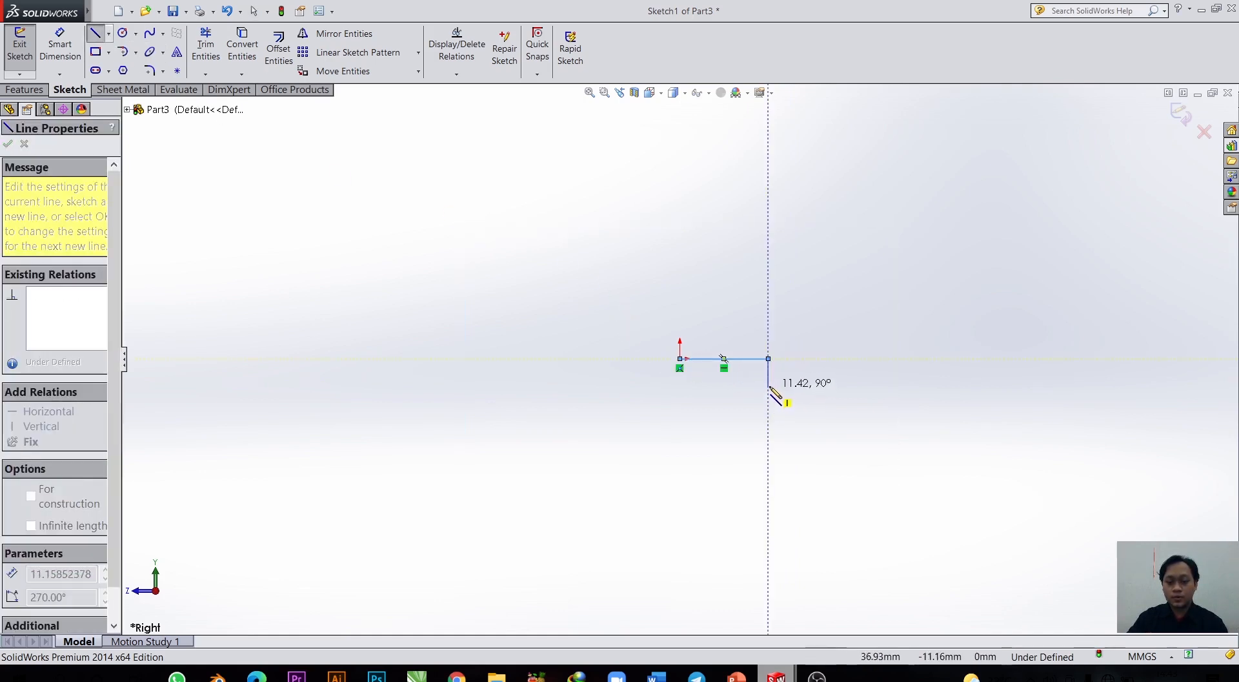
click(768, 381)
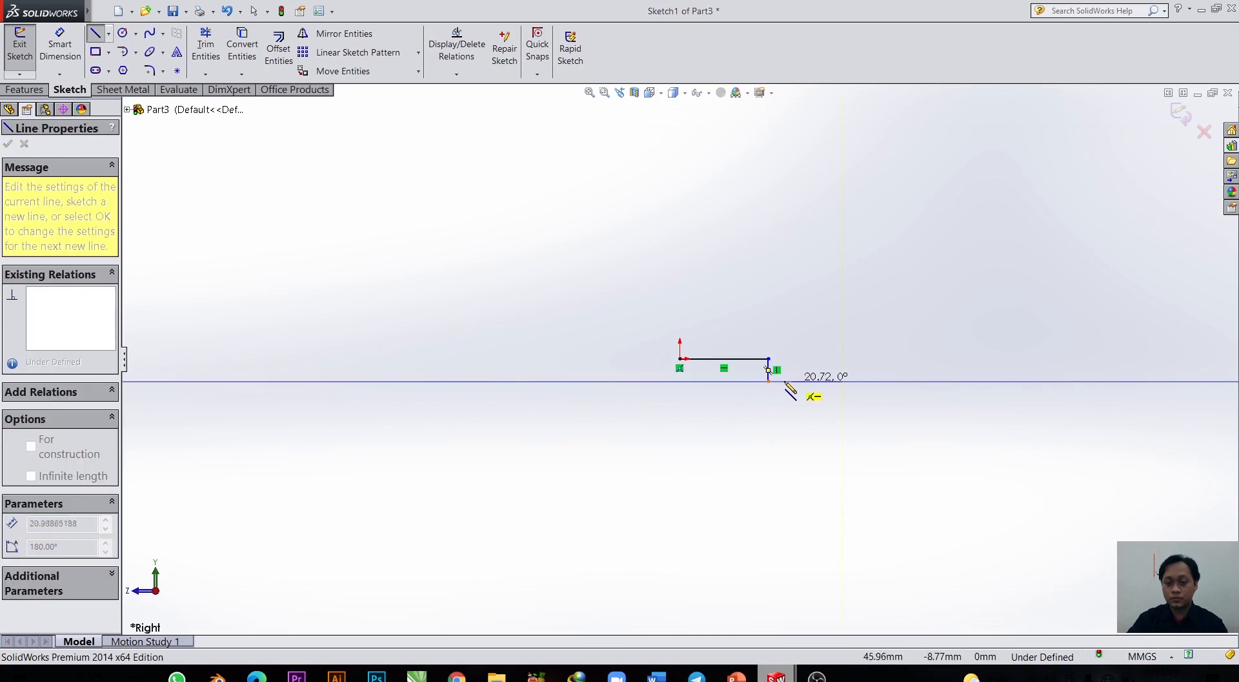
click(843, 381)
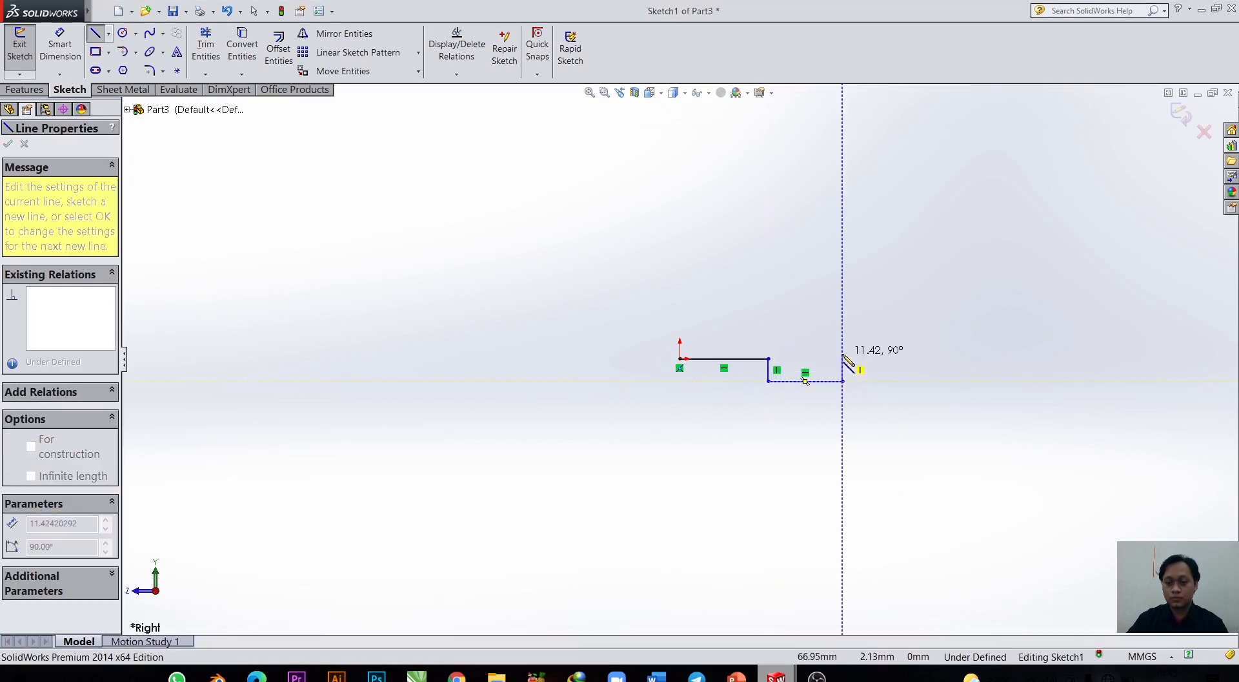
click(842, 358)
click(909, 359)
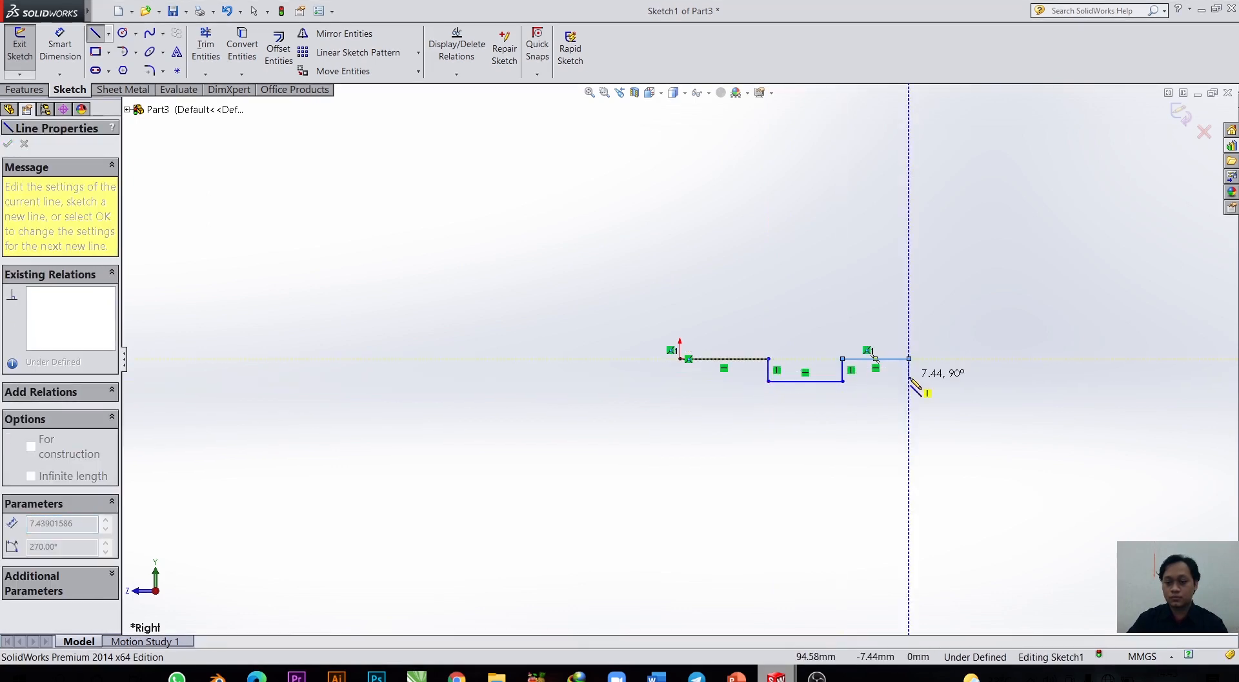
click(909, 381)
click(969, 380)
click(970, 358)
click(1024, 358)
Close the profile with a vertical right side, a short upper edge, a downward slope, a longer horizontal edge and a left side about 37 mm high.
click(1024, 231)
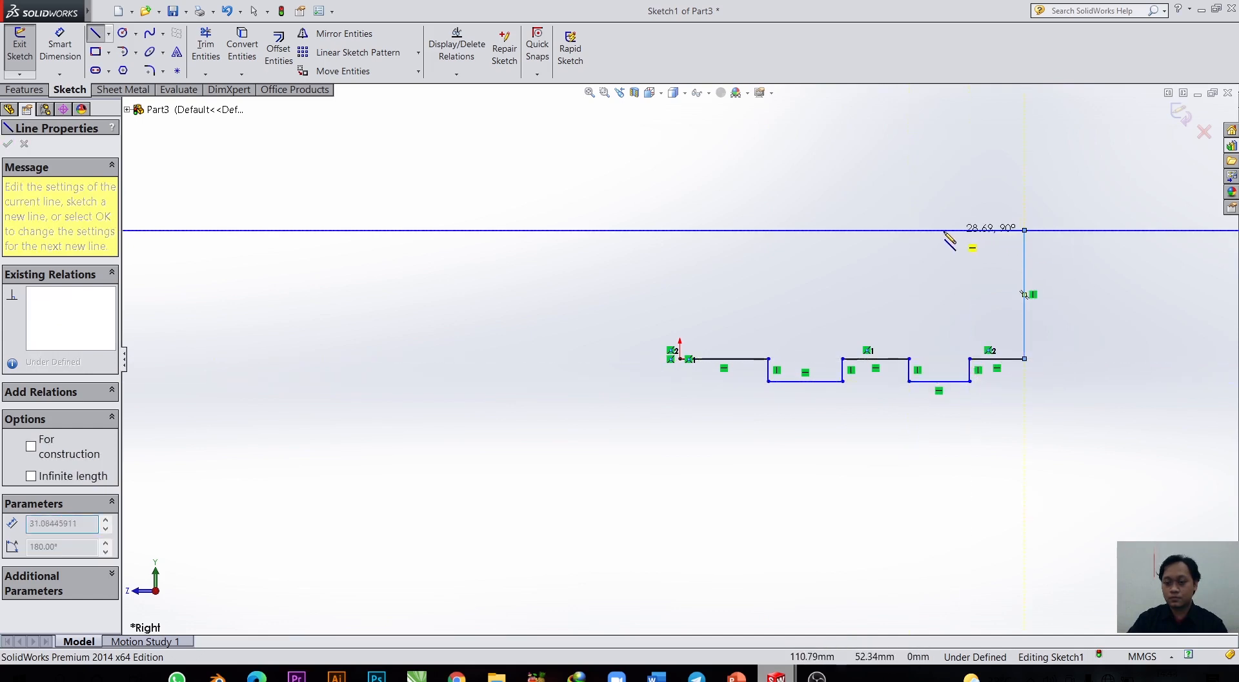
click(921, 230)
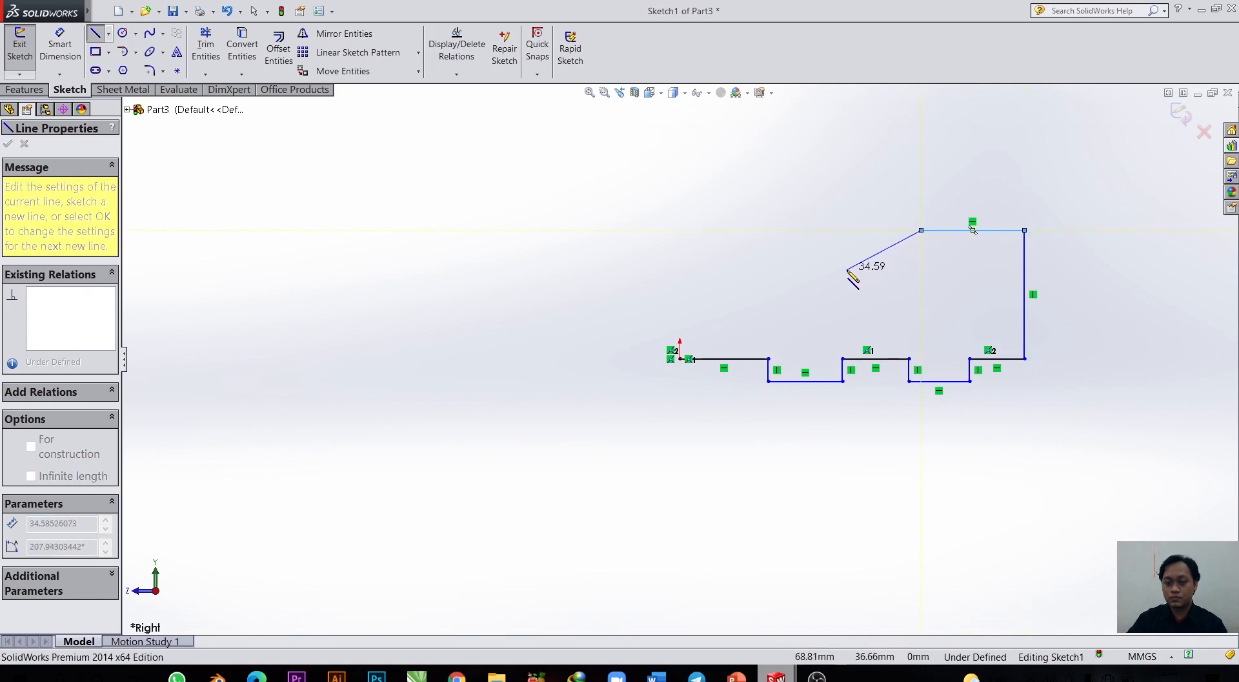
click(847, 269)
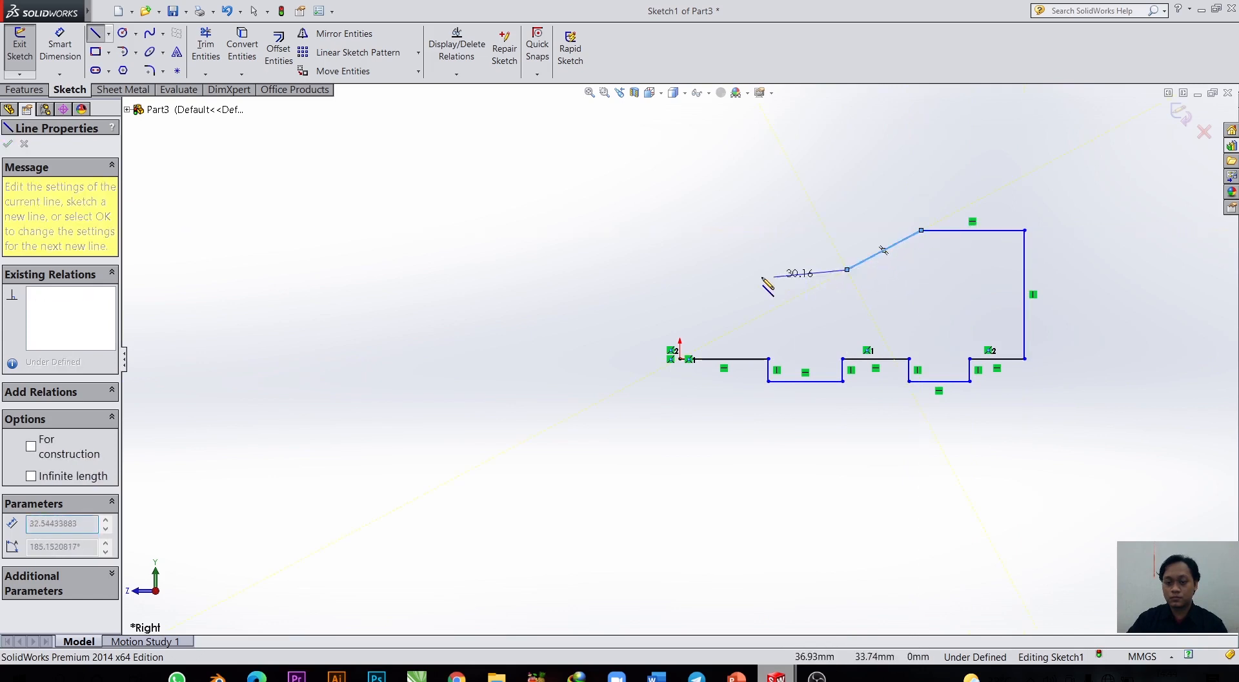
click(679, 269)
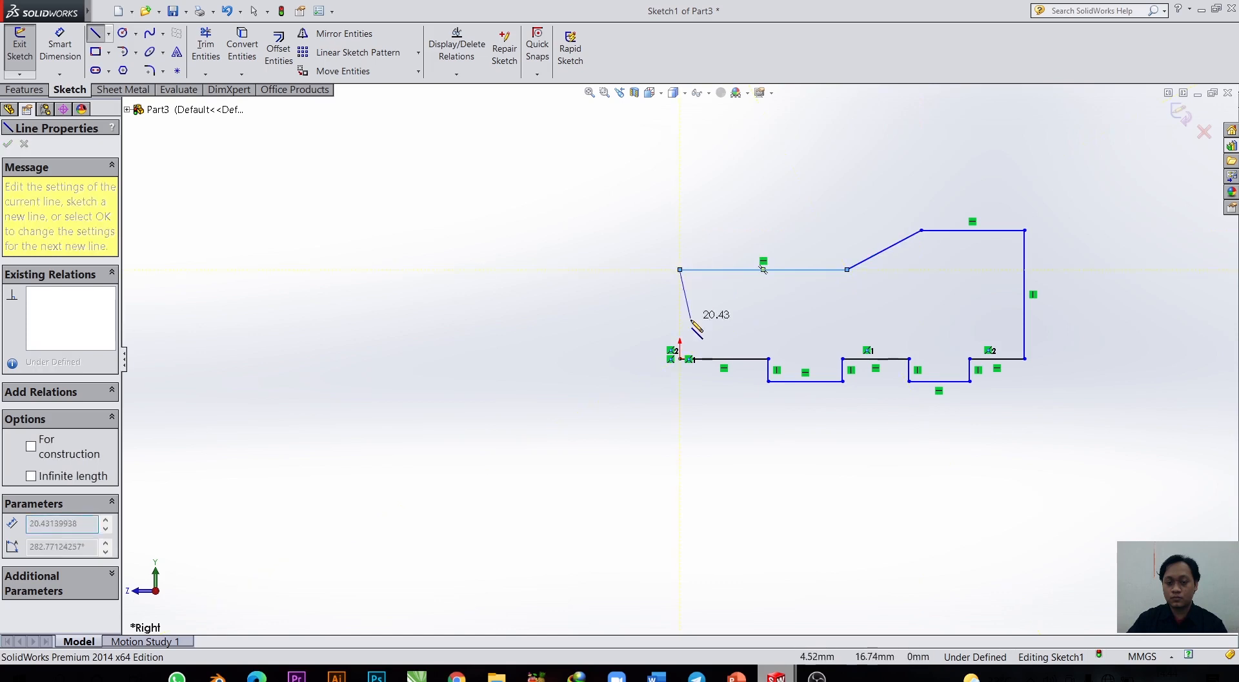
click(680, 358)
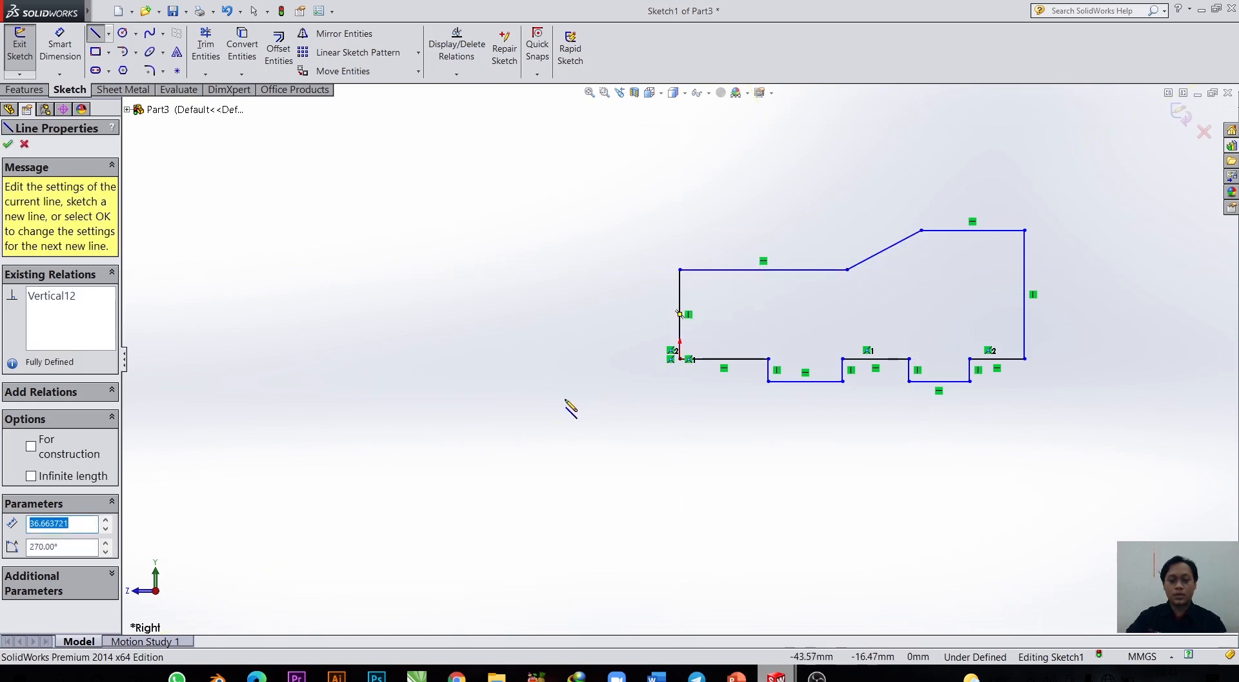
Dimension the profile's overall length between its left and right vertical sides as 200 mm.
scroll(815, 302, up, 3)
scroll(880, 323, down, 4)
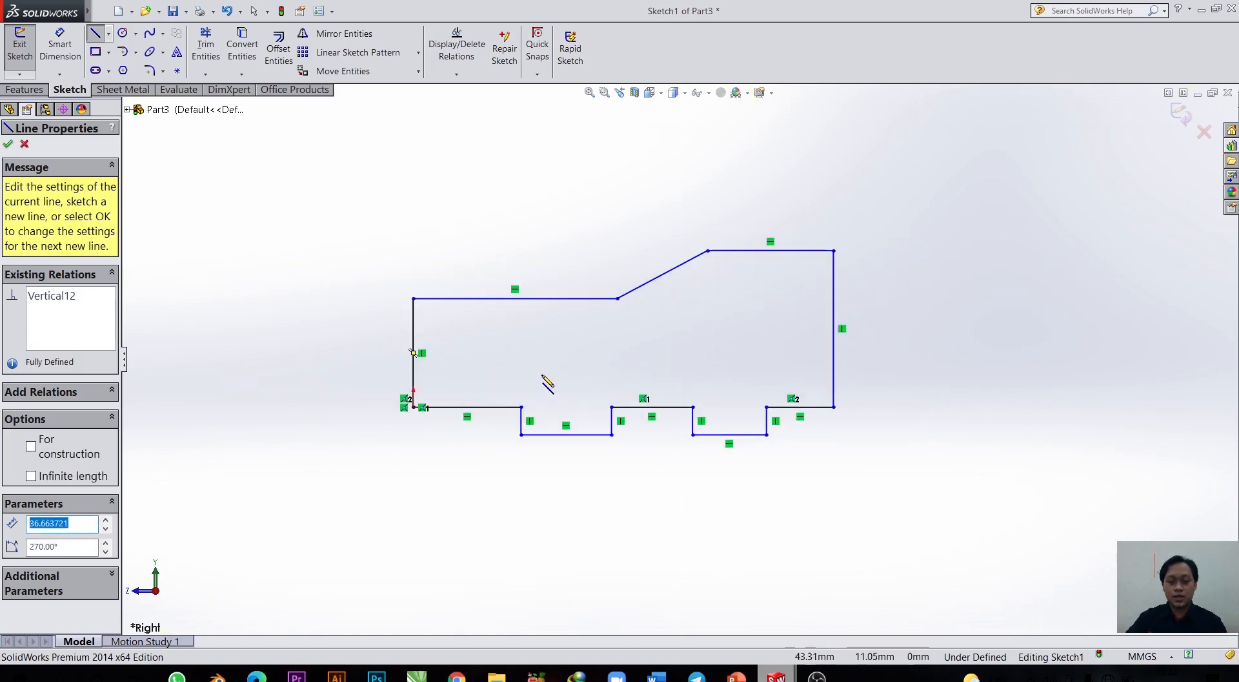
scroll(541, 375, down, 1)
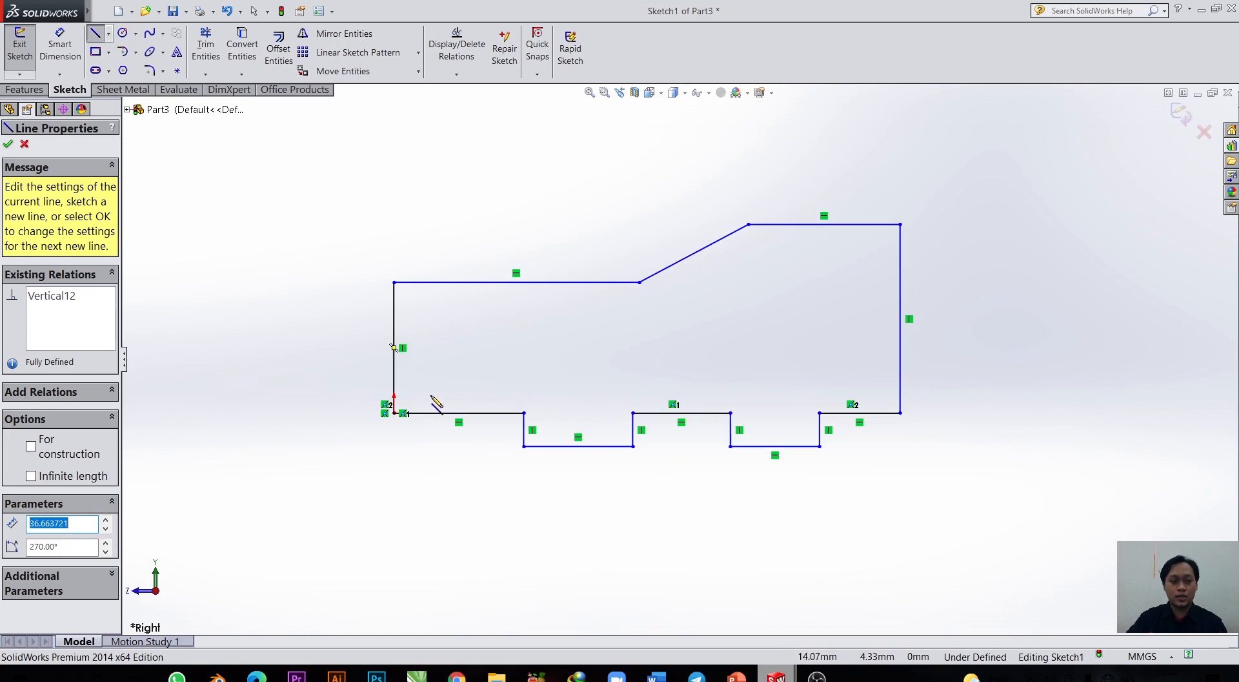
click(57, 54)
click(395, 375)
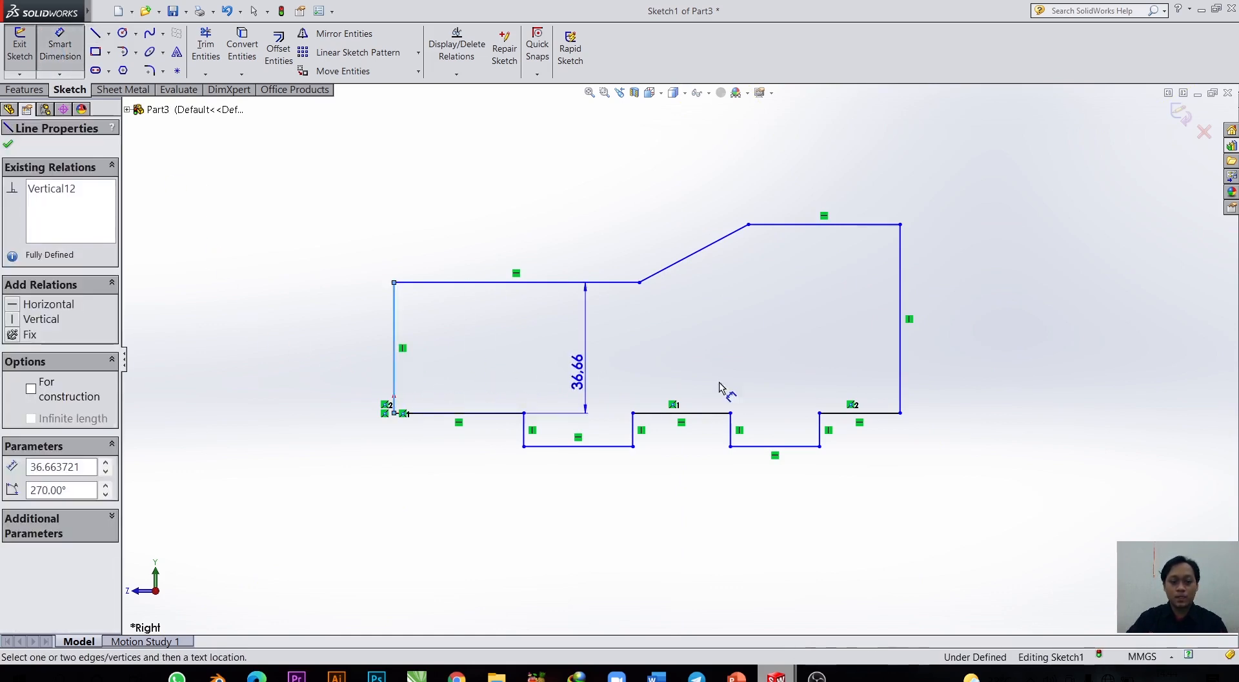
click(902, 373)
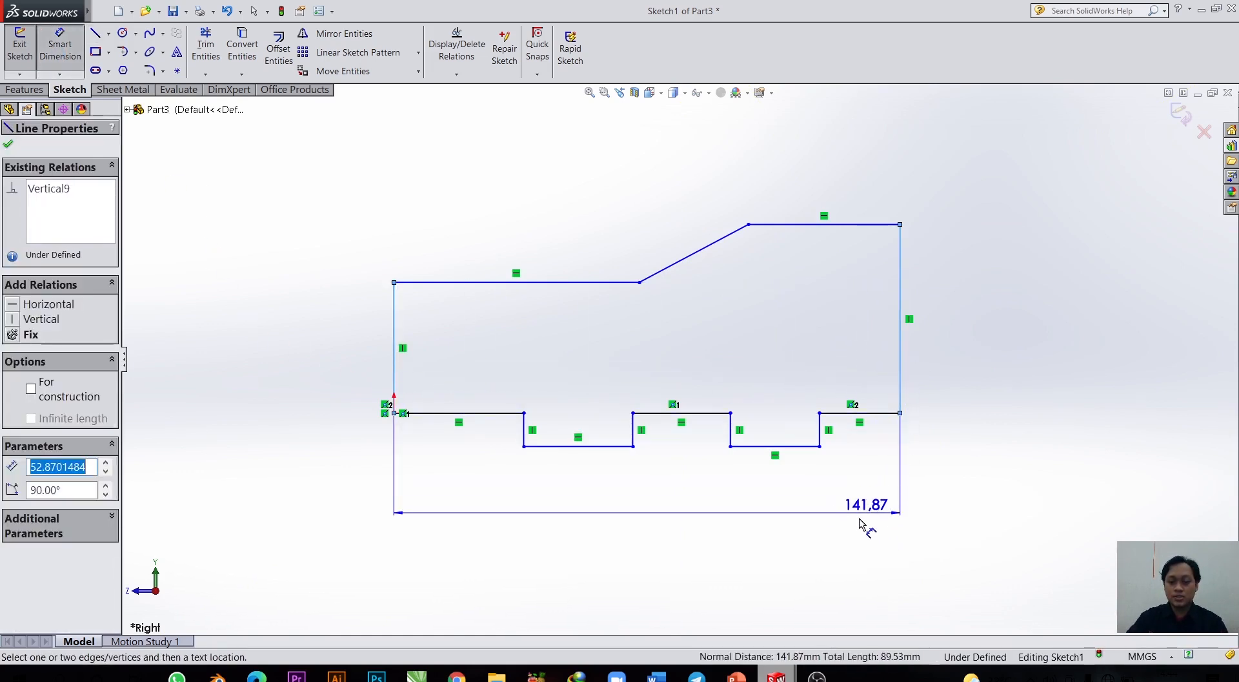
click(800, 549)
text(0)
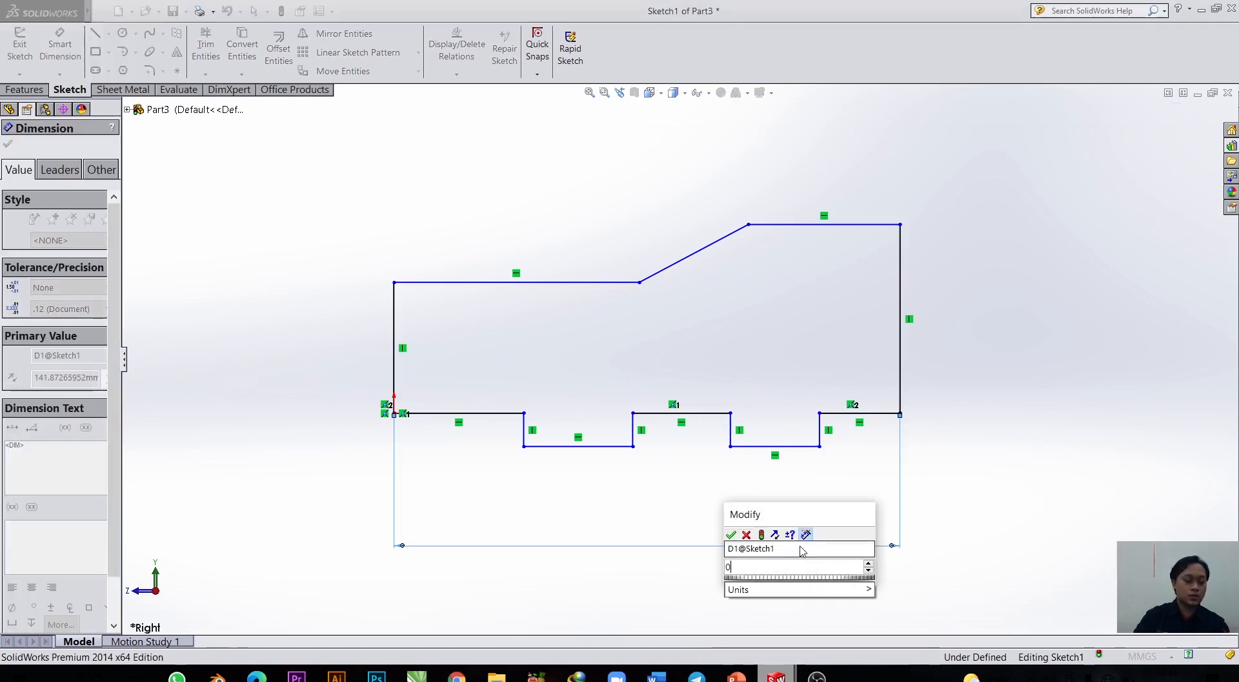
key(BackSpace)
text(20)
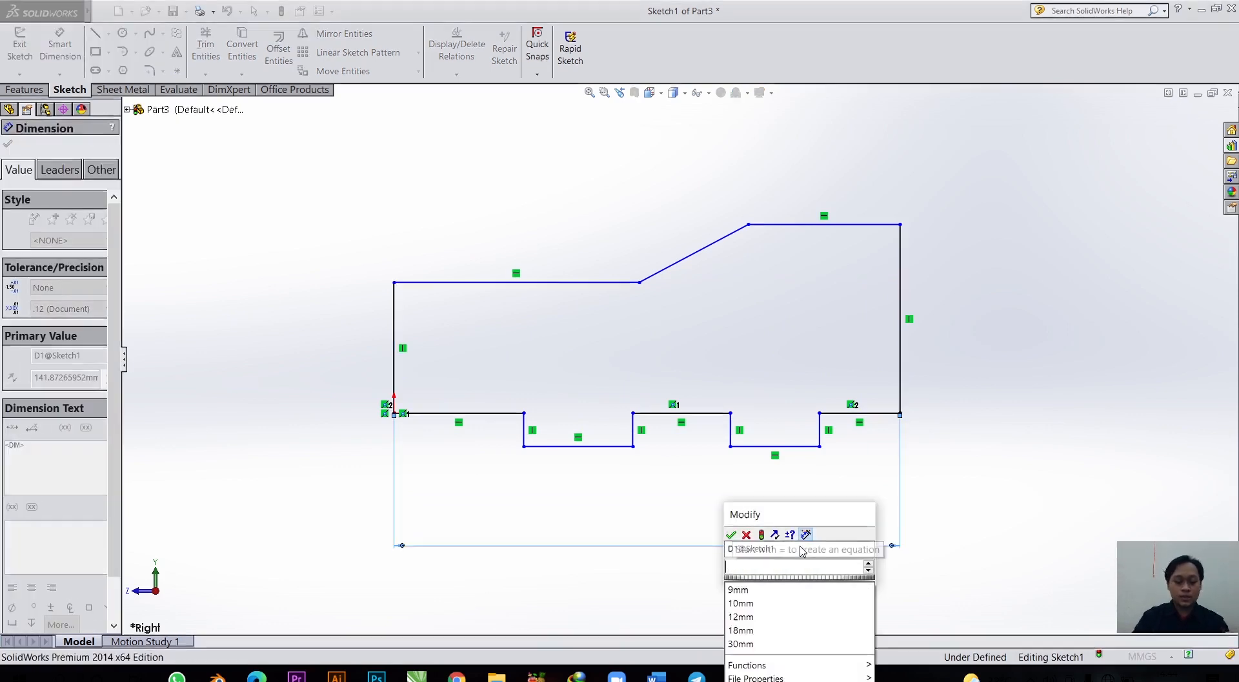
key(Return)
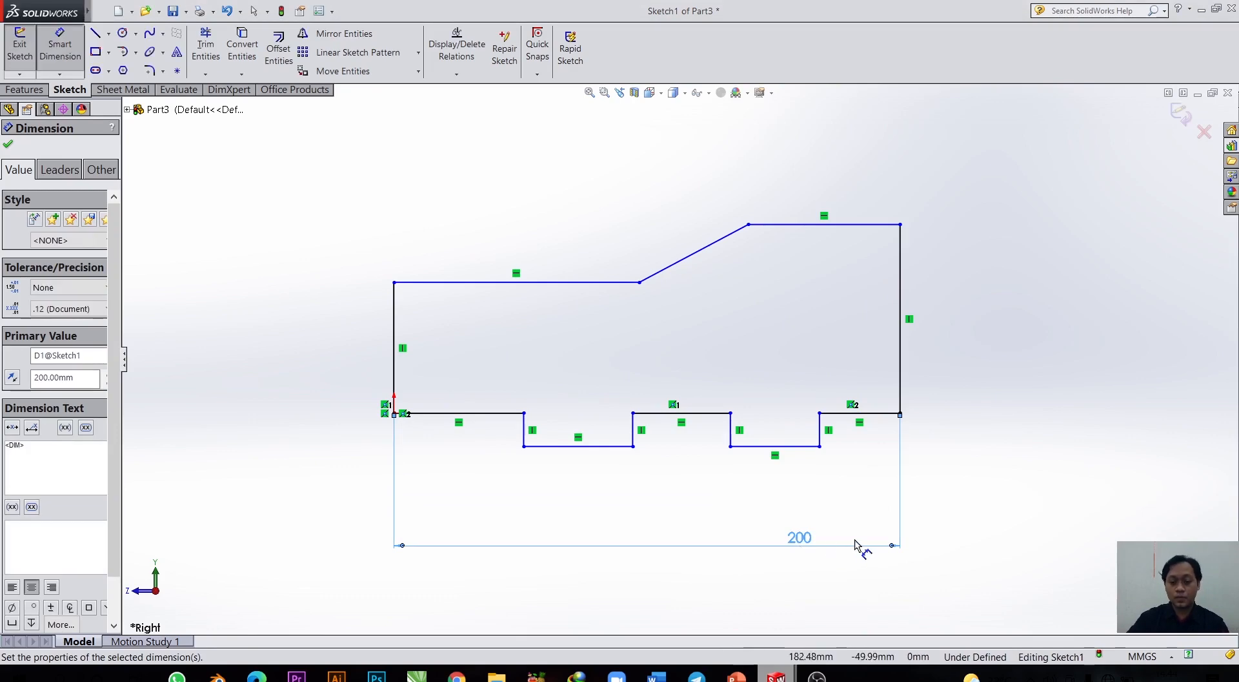
Dimension the height of the profile's right vertical side as 40 mm and its left vertical side as 25 mm.
click(902, 307)
click(997, 306)
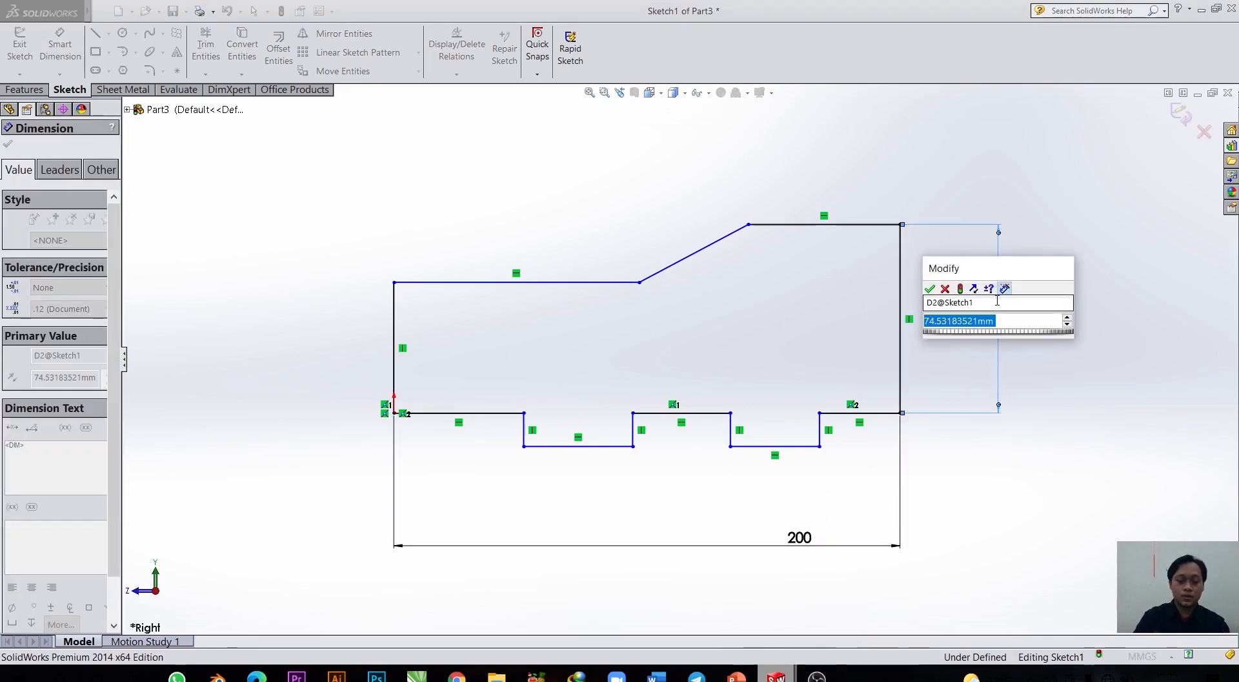
text(4)
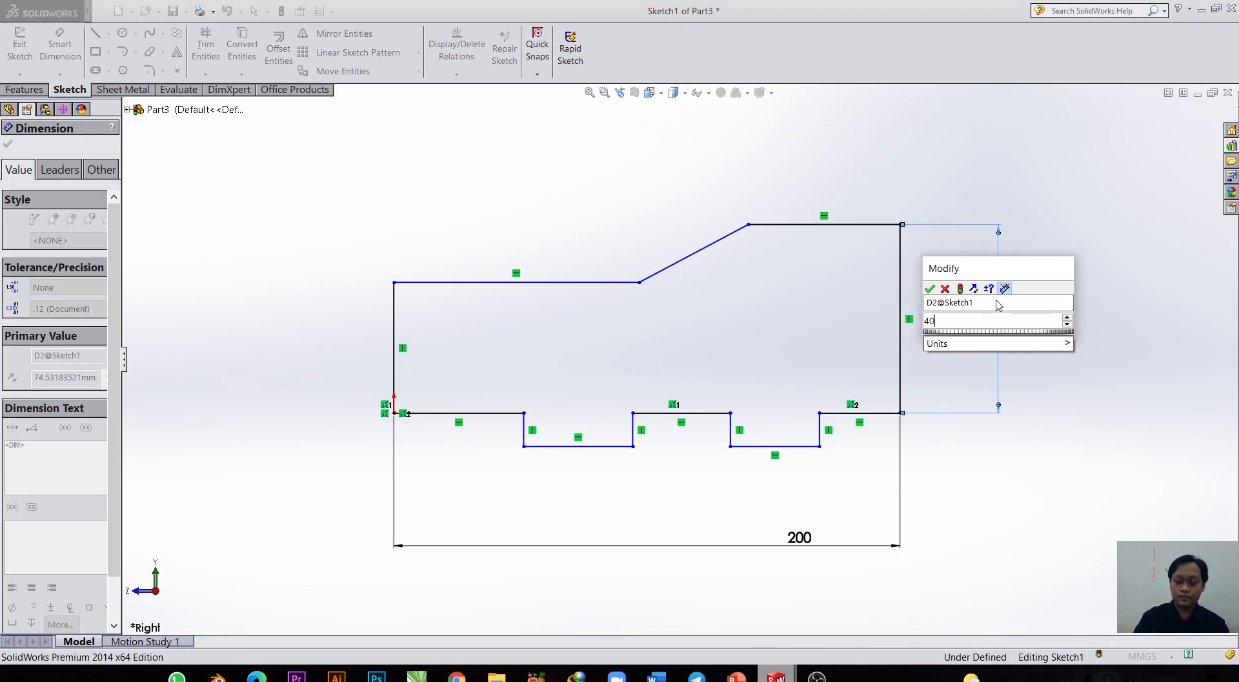
text(0)
key(Return)
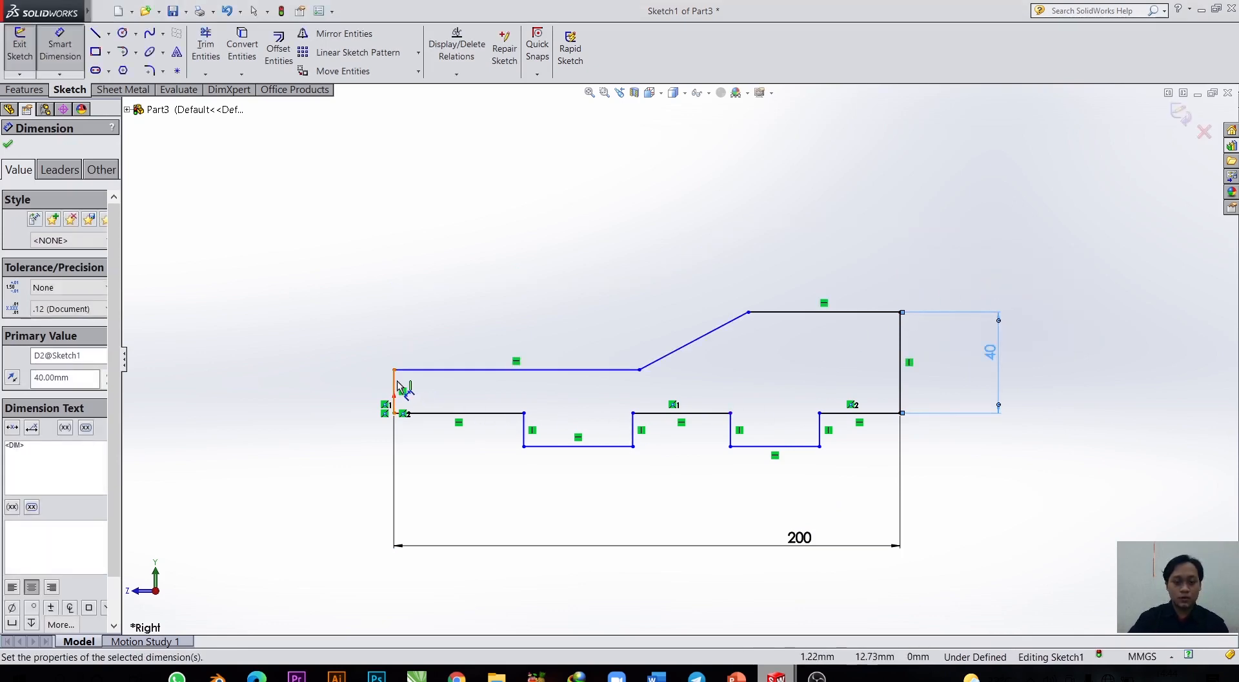
click(398, 388)
click(355, 389)
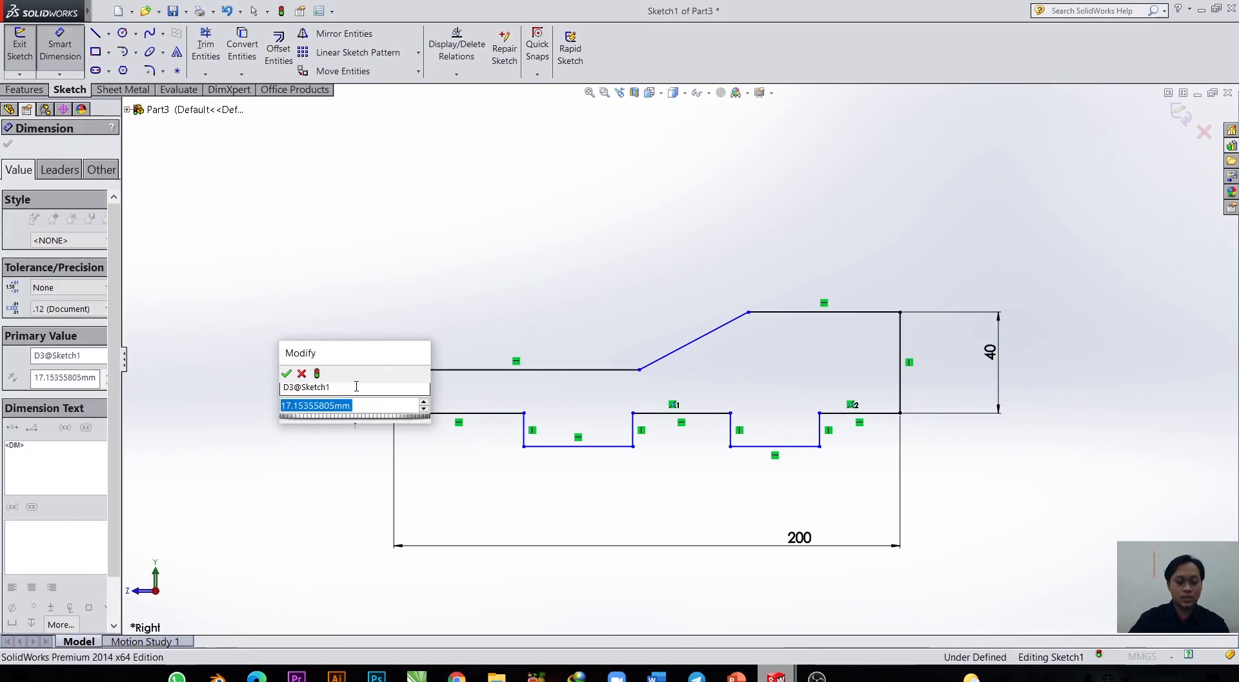
text(25)
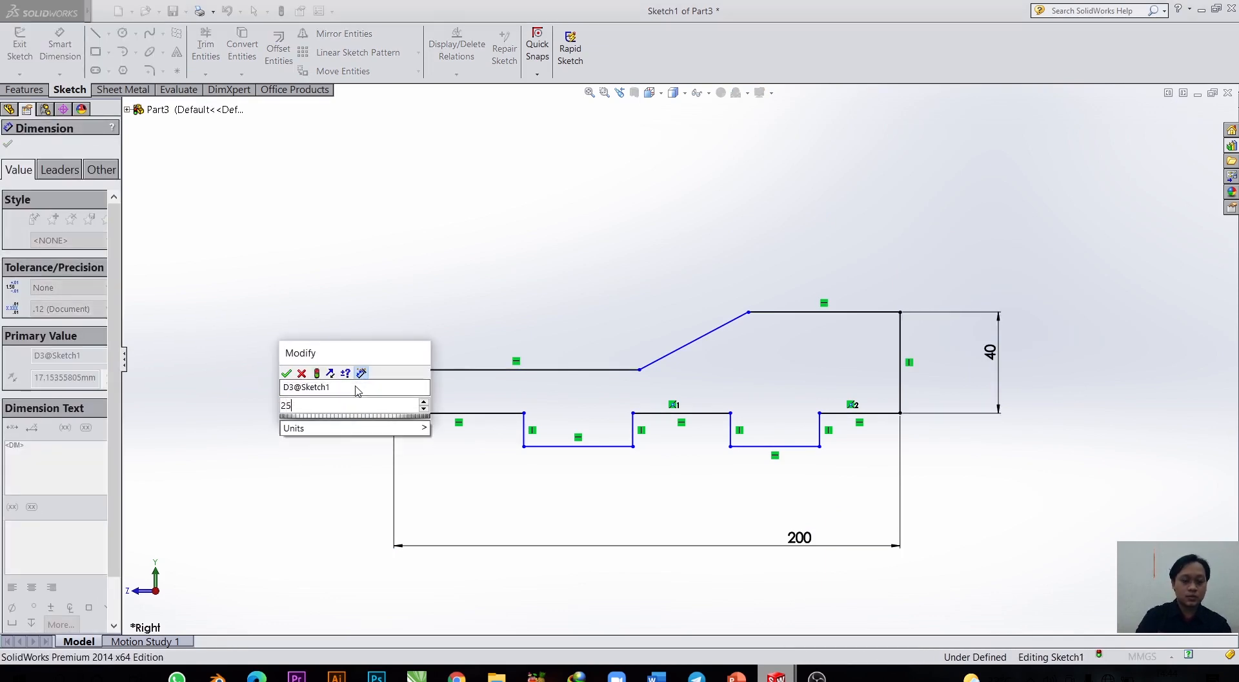
key(Return)
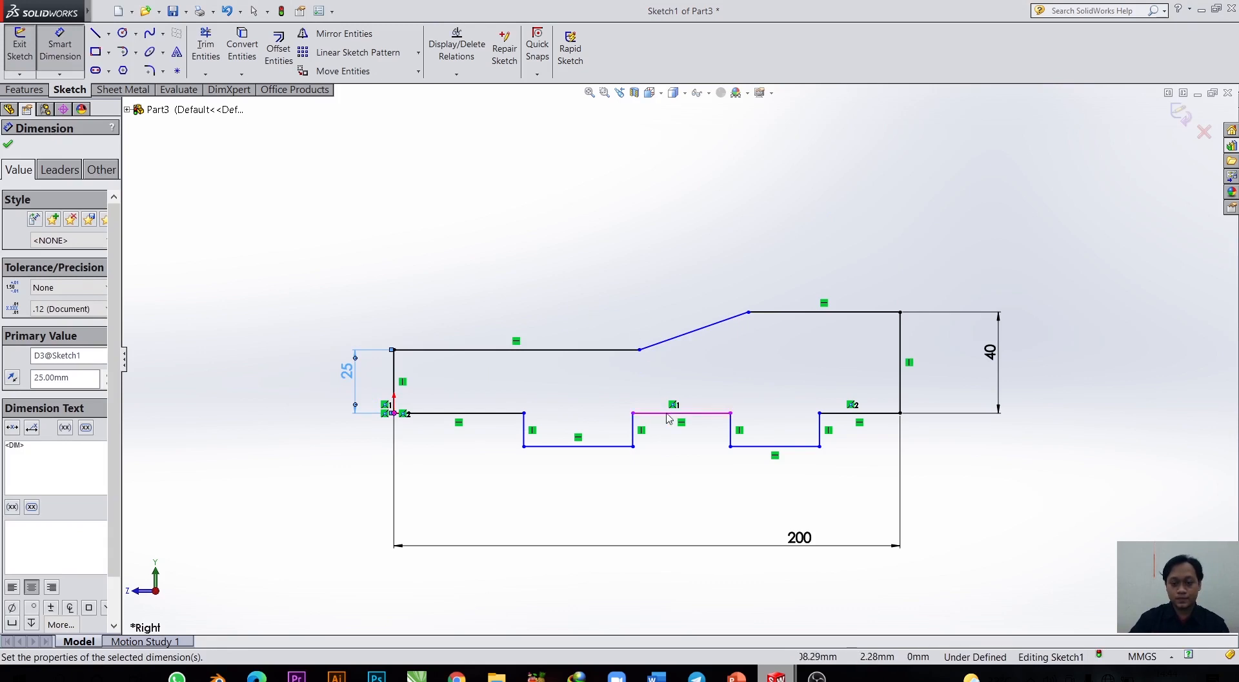
Dimension the long horizontal edge before the slope as 100 mm and the upper horizontal edge after it as 60 mm.
scroll(504, 474, down, 3)
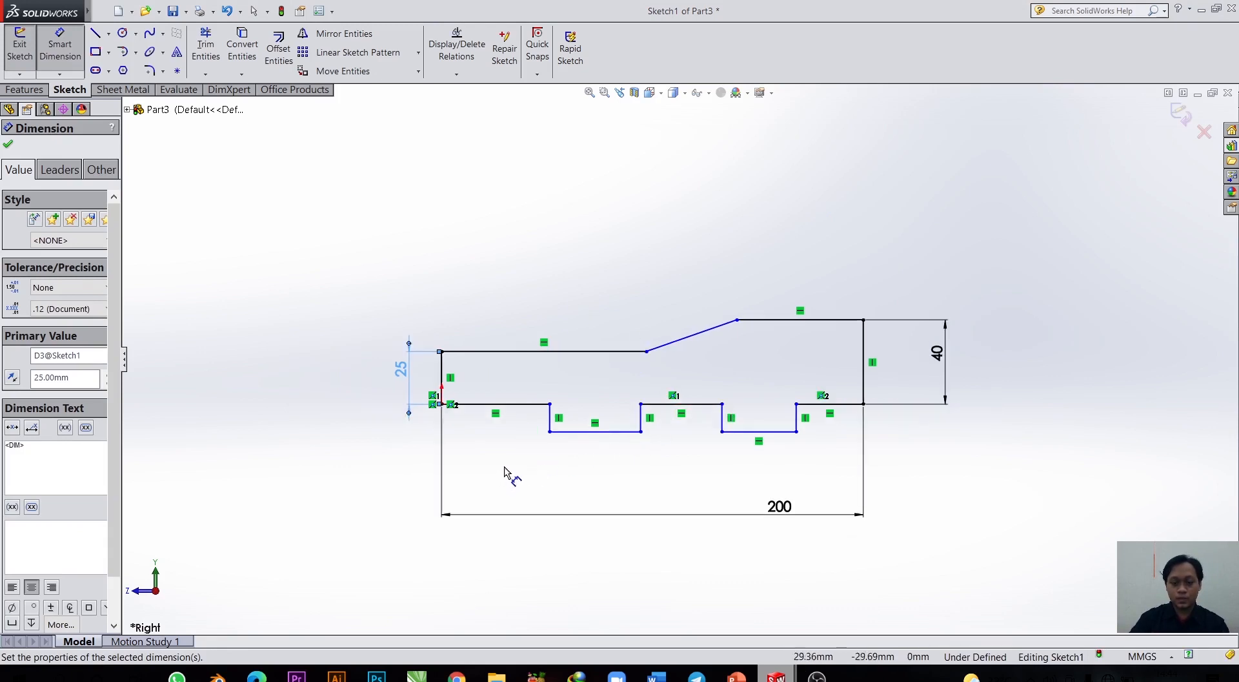
click(545, 306)
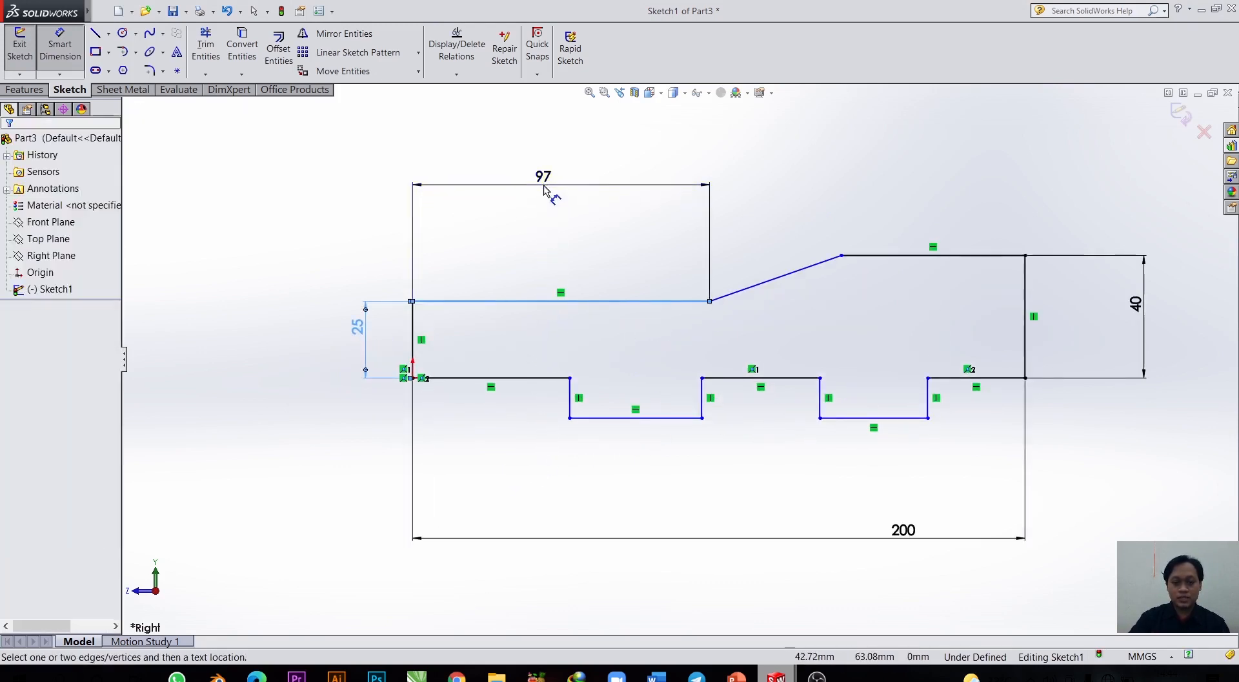
click(545, 186)
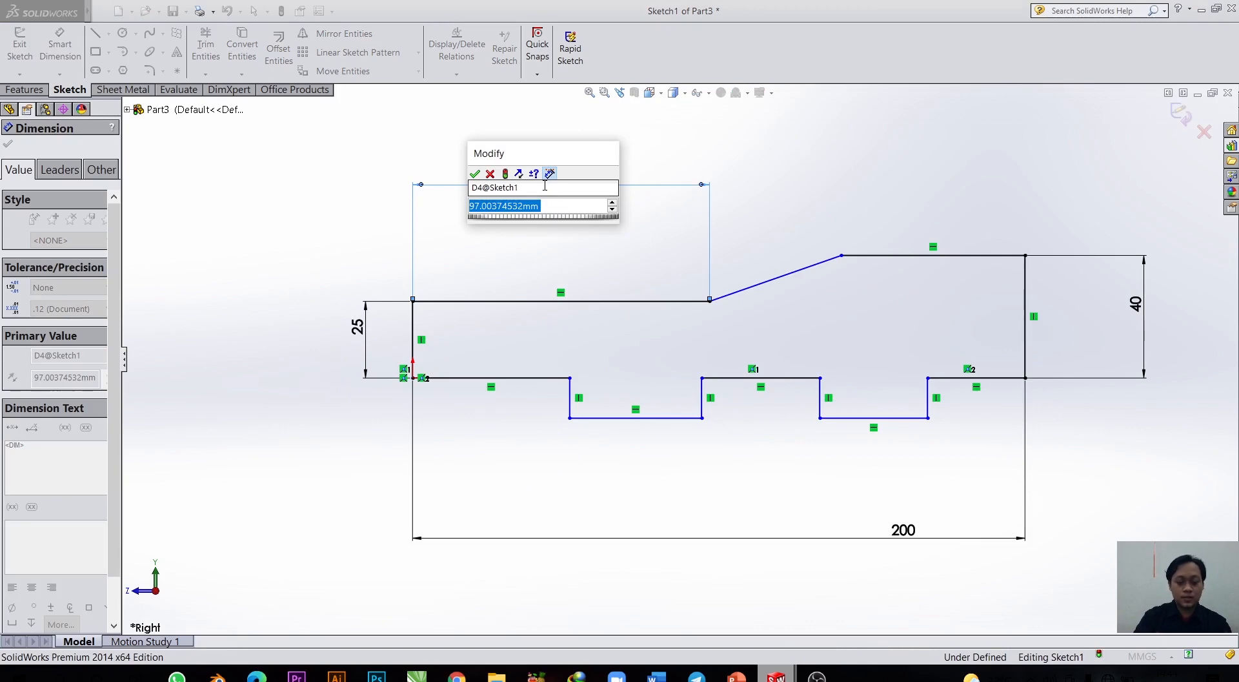
text(1)
key(Return)
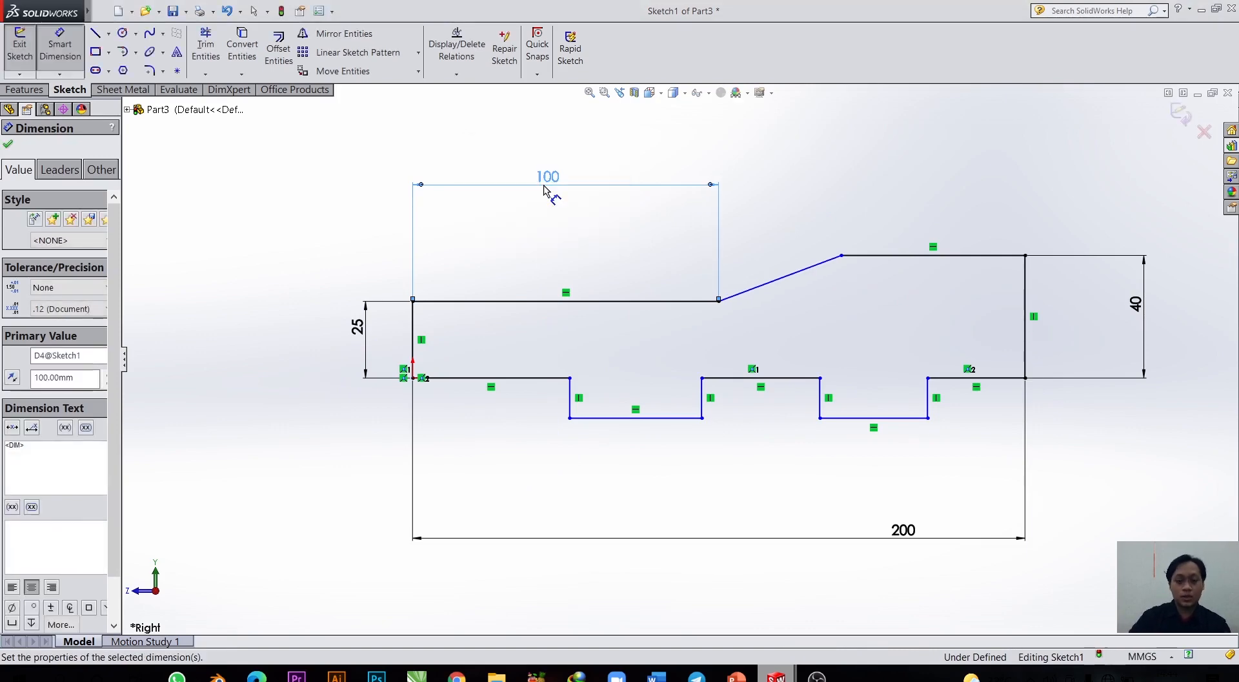
click(890, 255)
click(905, 187)
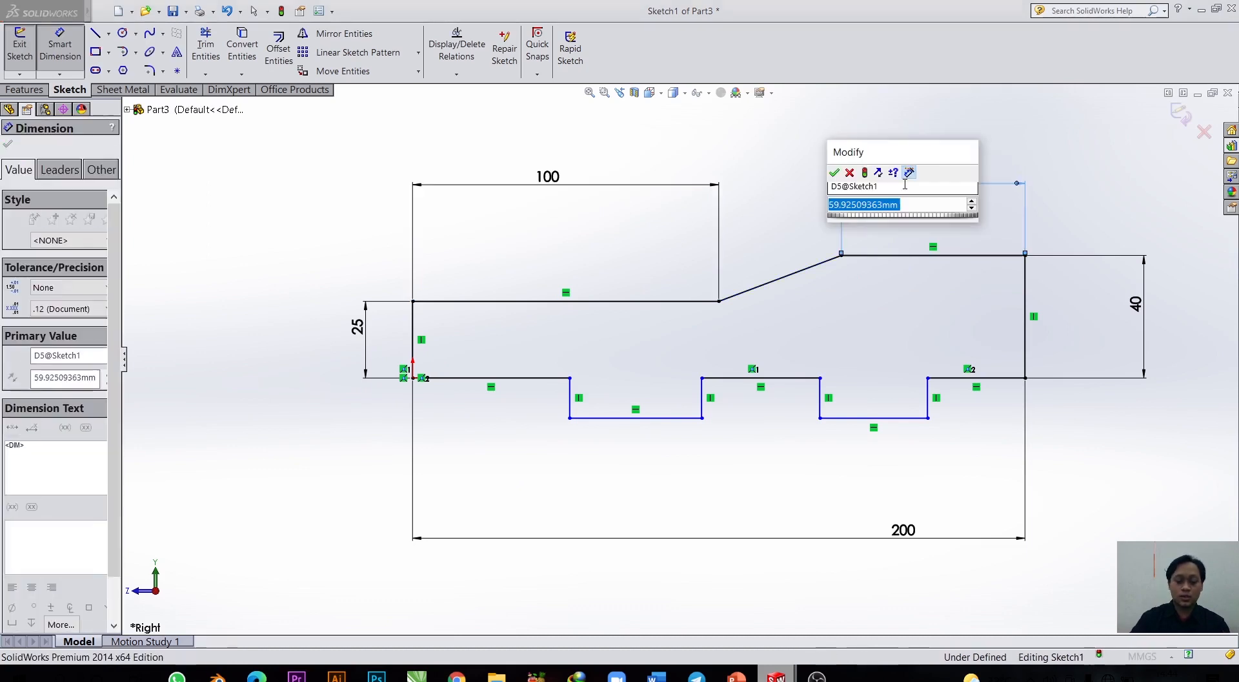
text(60)
key(Return)
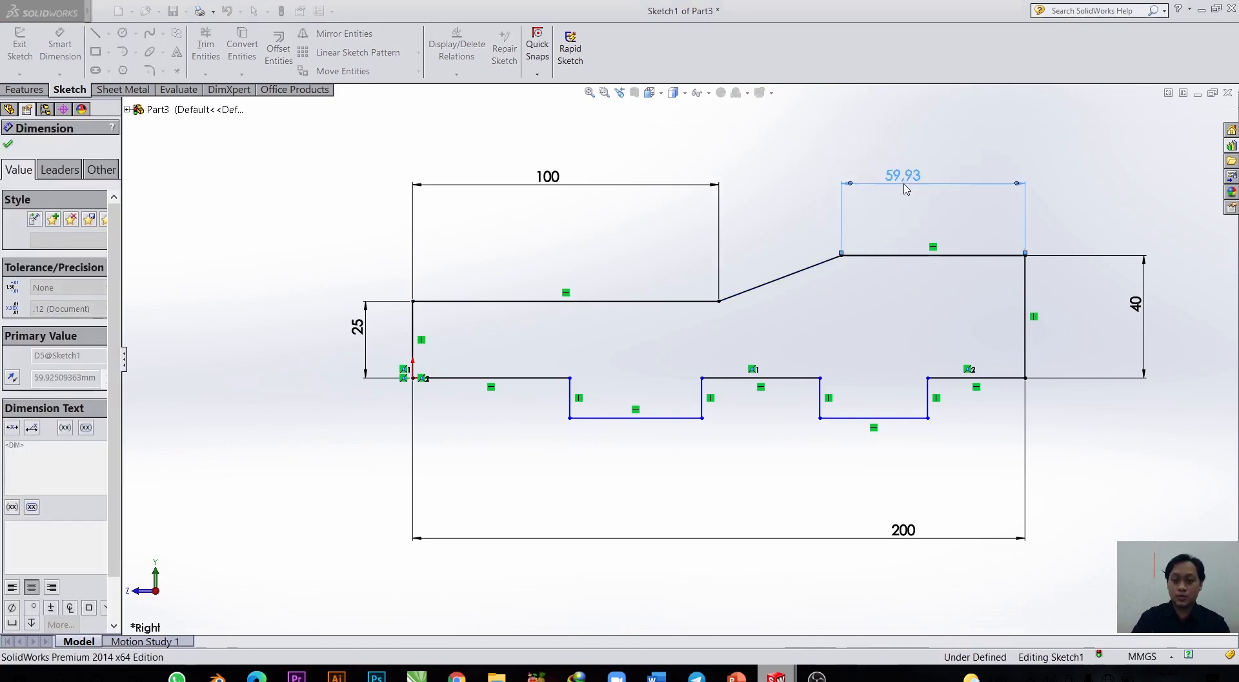
Dimension the first lower edge from the origin as 50 mm and the width of the first downward step as 37.5 mm.
click(539, 379)
click(537, 487)
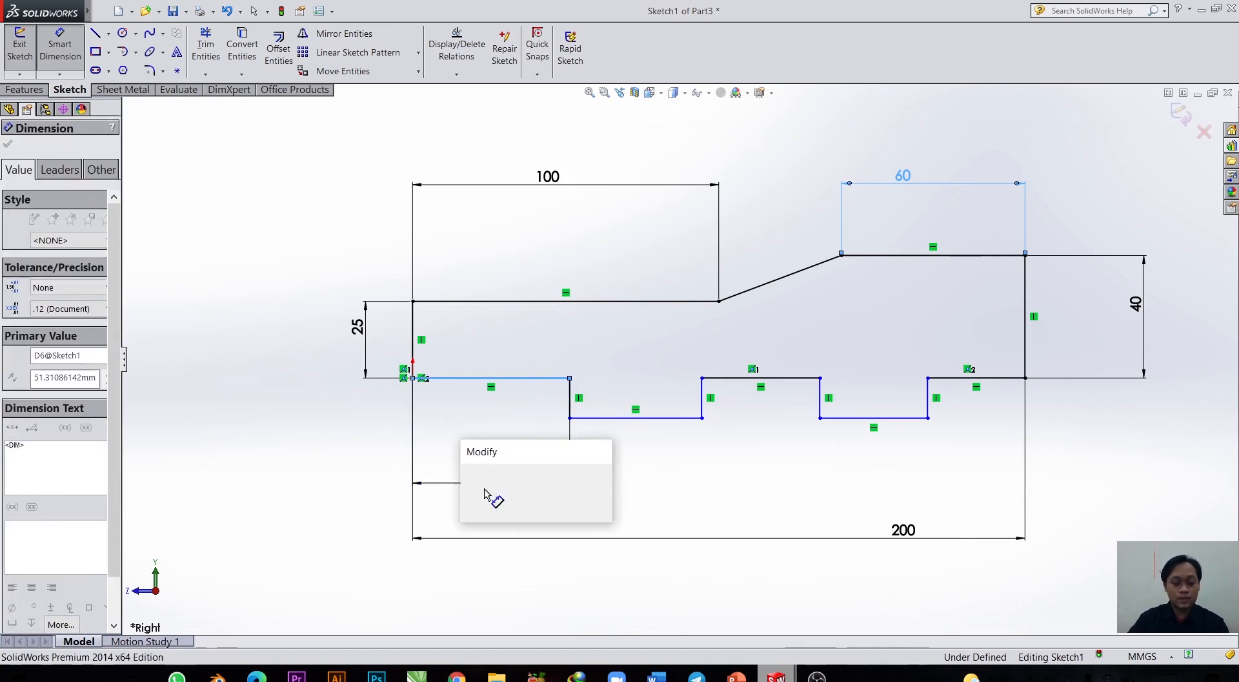
text(50)
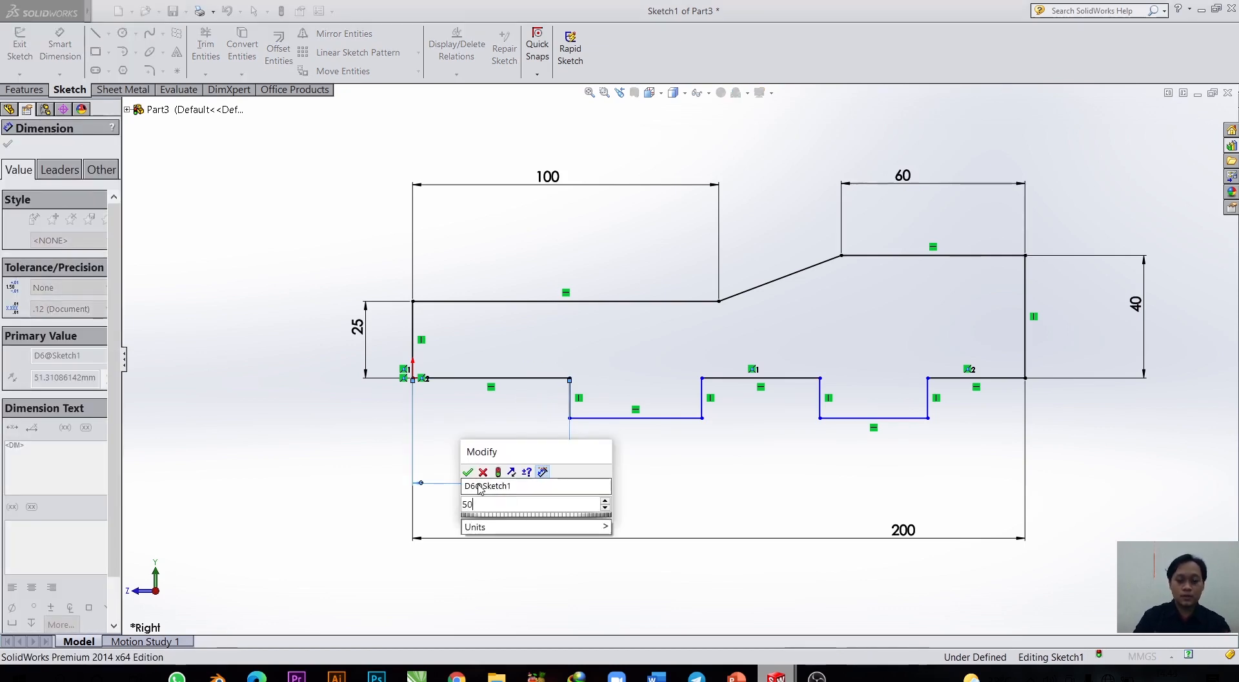
key(Return)
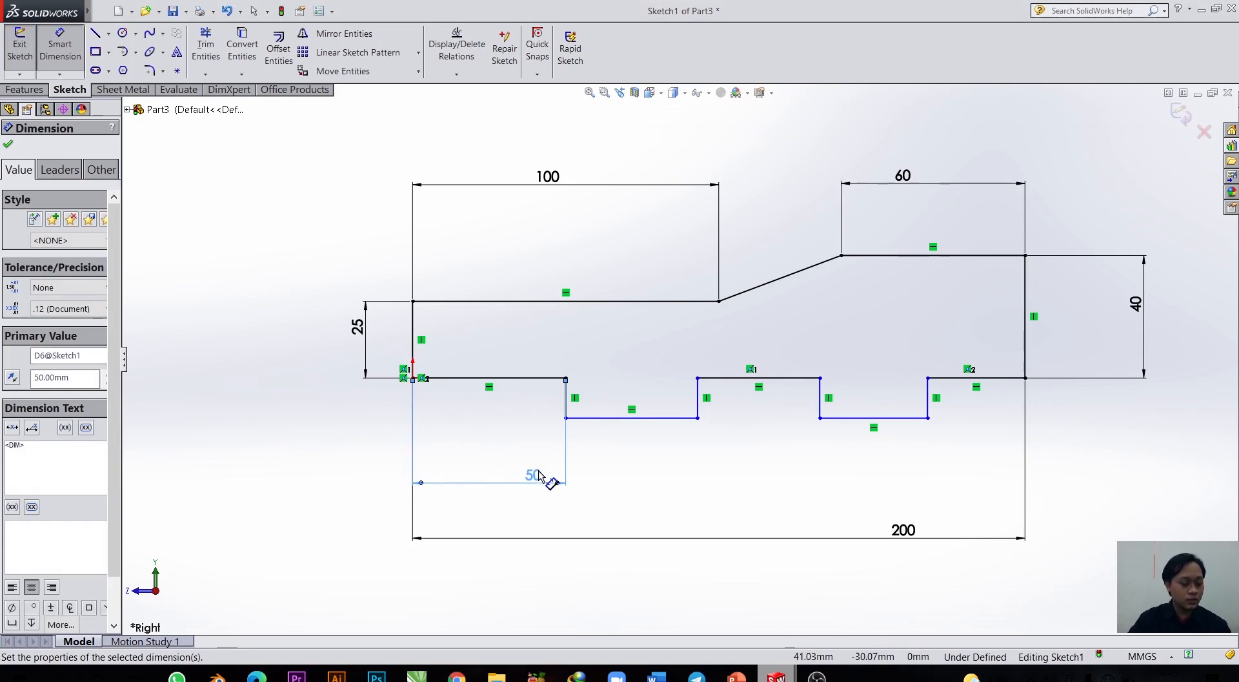
click(621, 418)
click(612, 488)
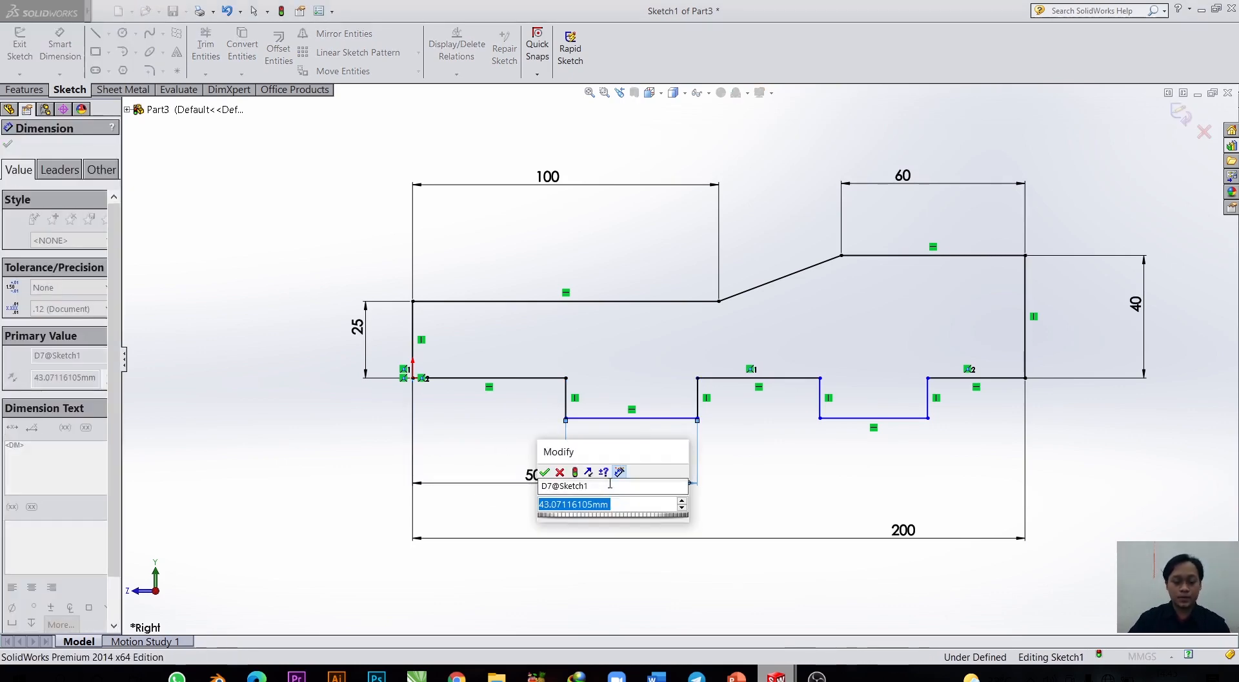
text(37.5)
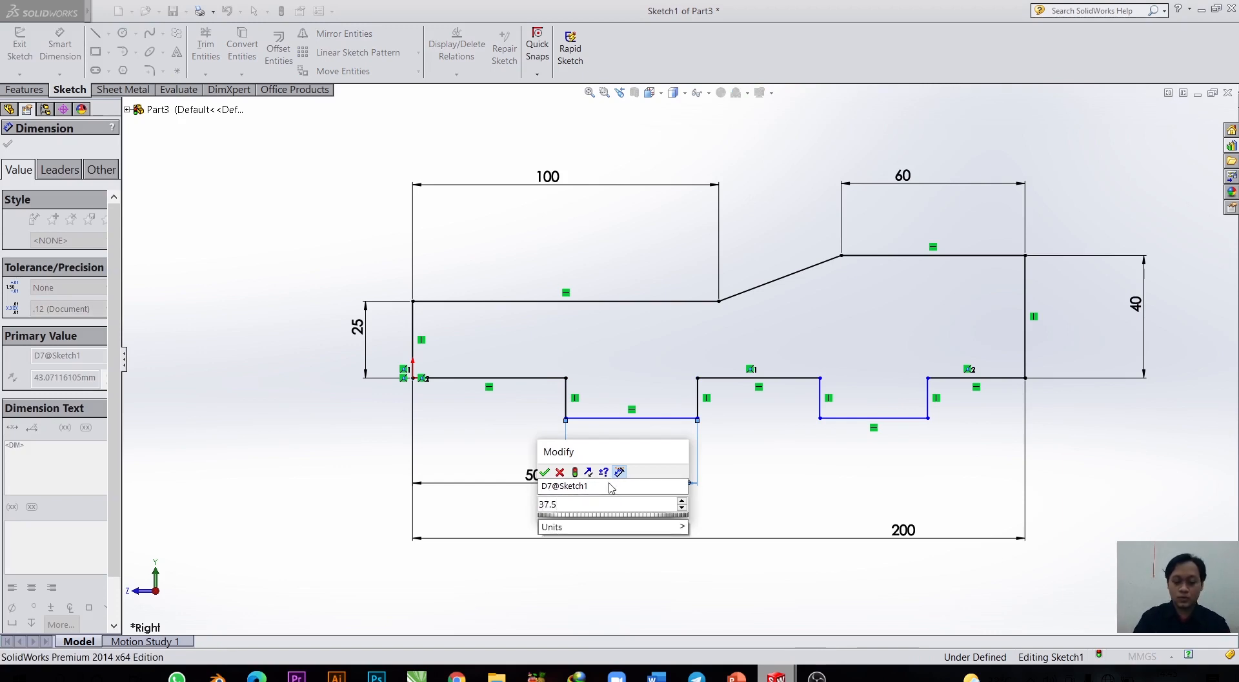
key(Escape)
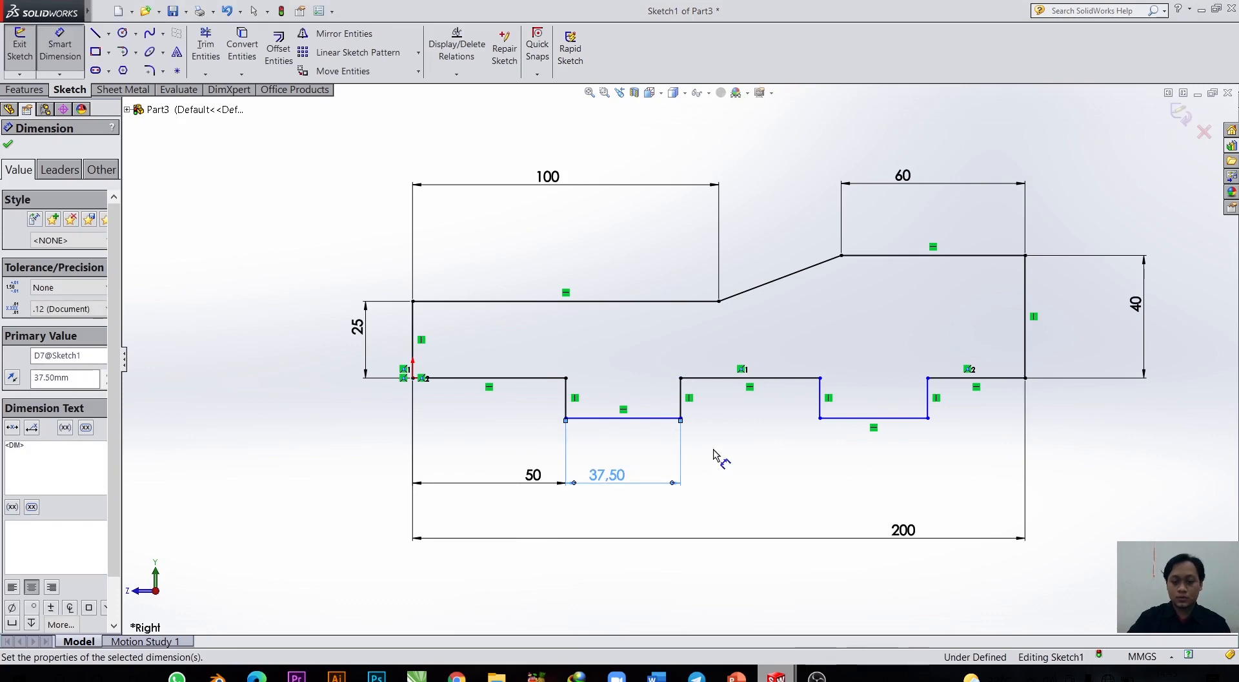
Dimension the gap between the two downward steps as 25 mm and the distance across their outer sides as 100 mm.
click(775, 378)
click(757, 484)
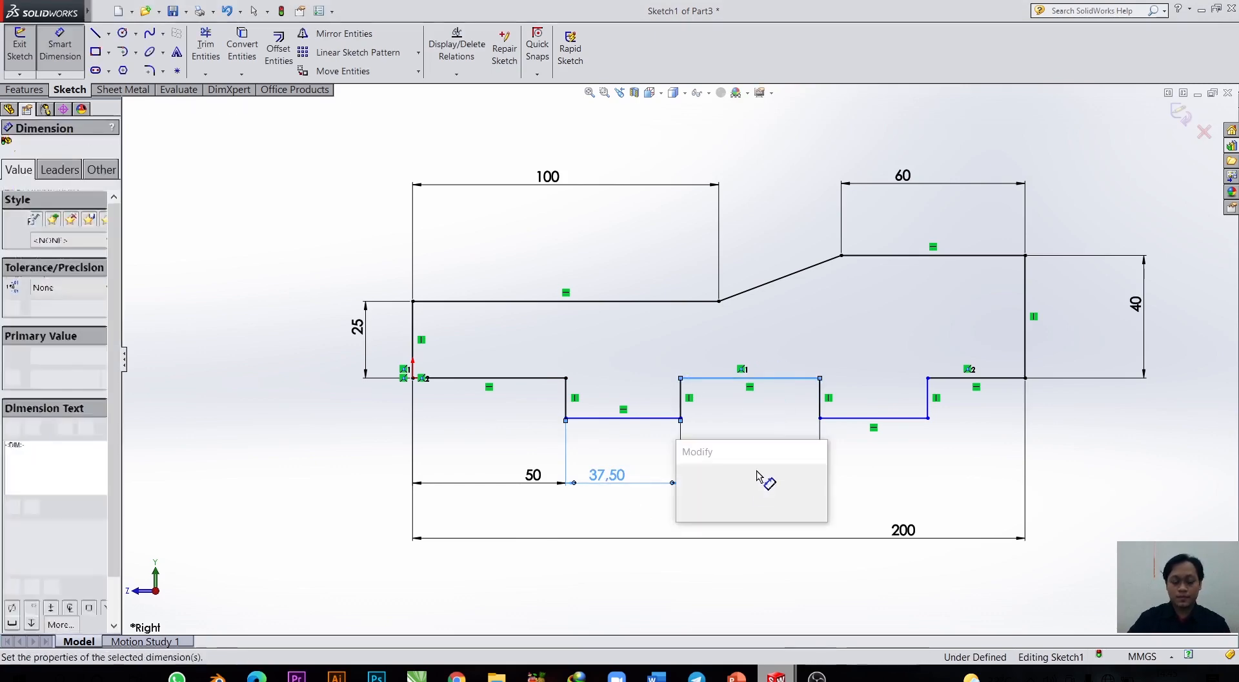
text(25)
key(Return)
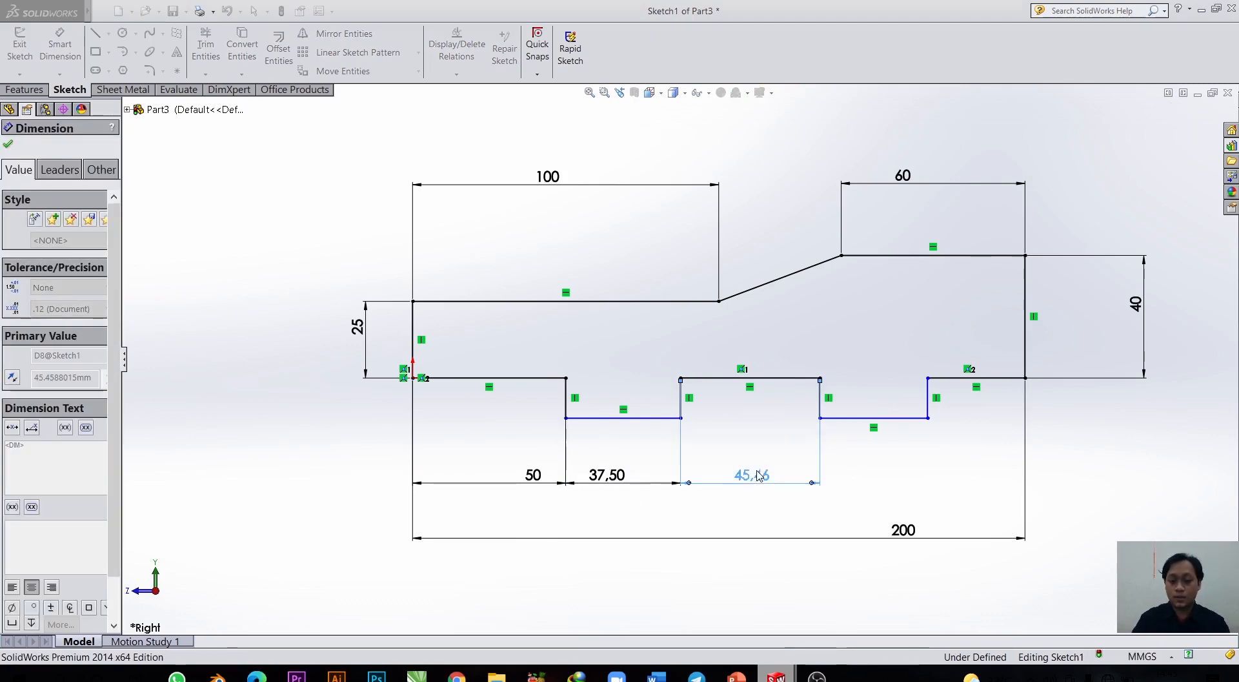
click(867, 405)
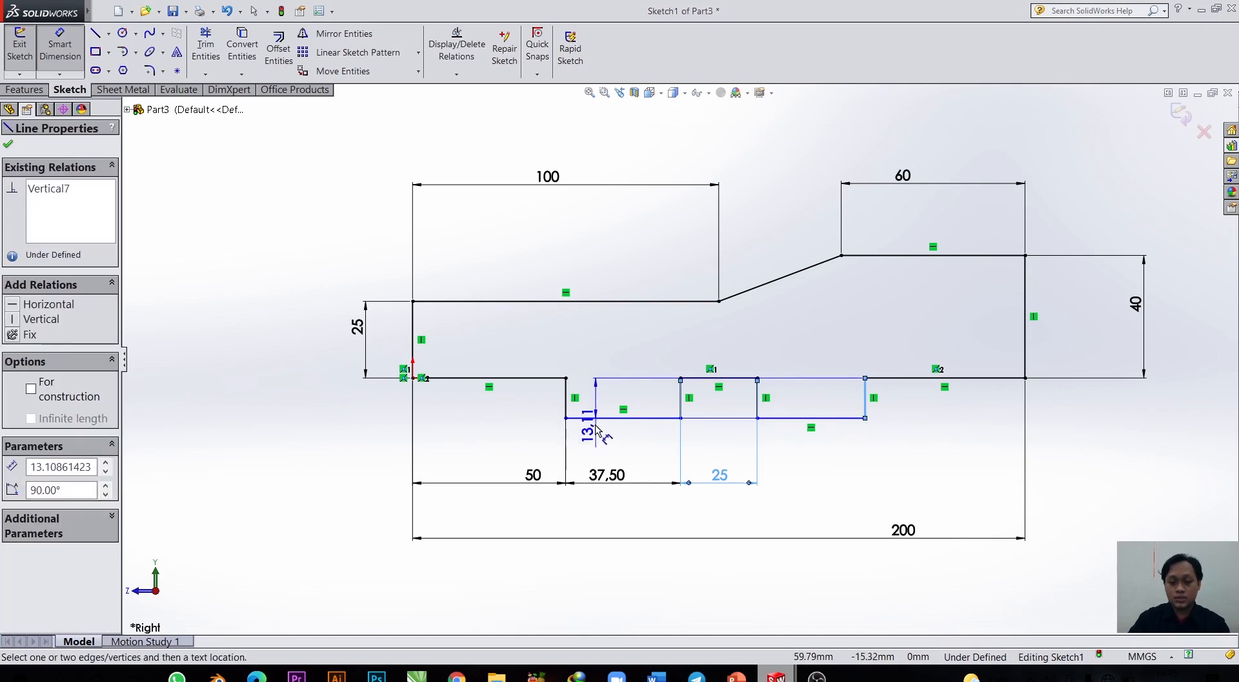
click(566, 404)
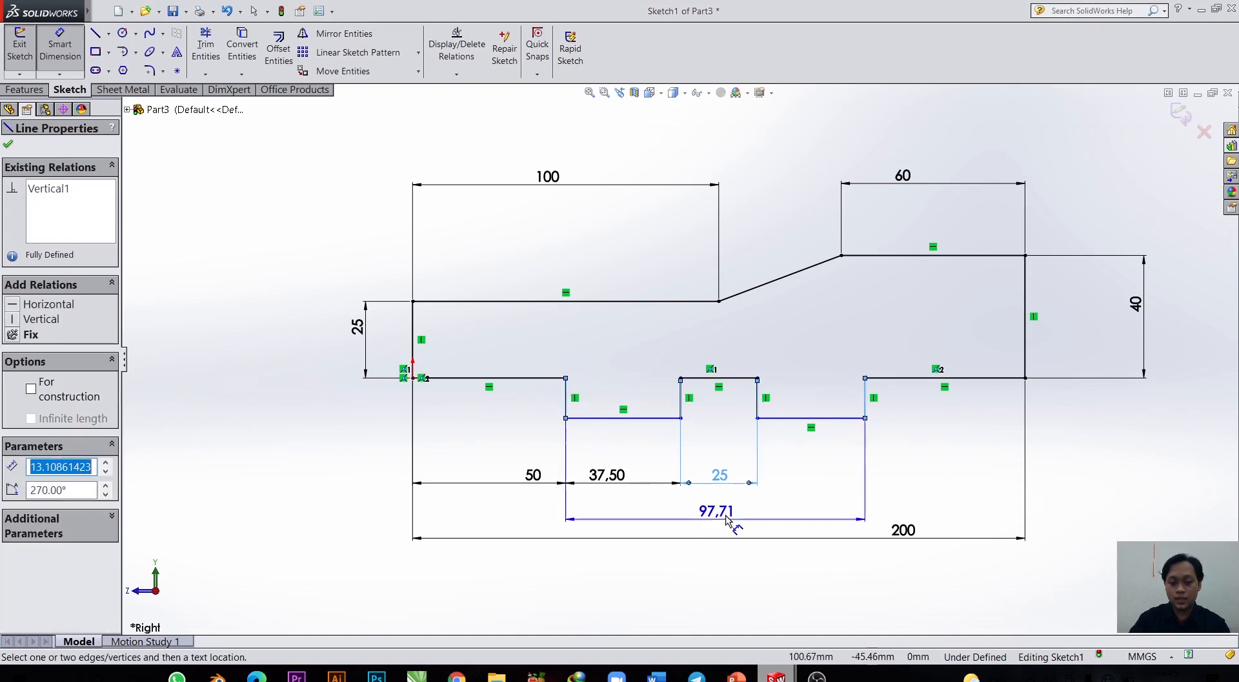
click(736, 520)
text(100)
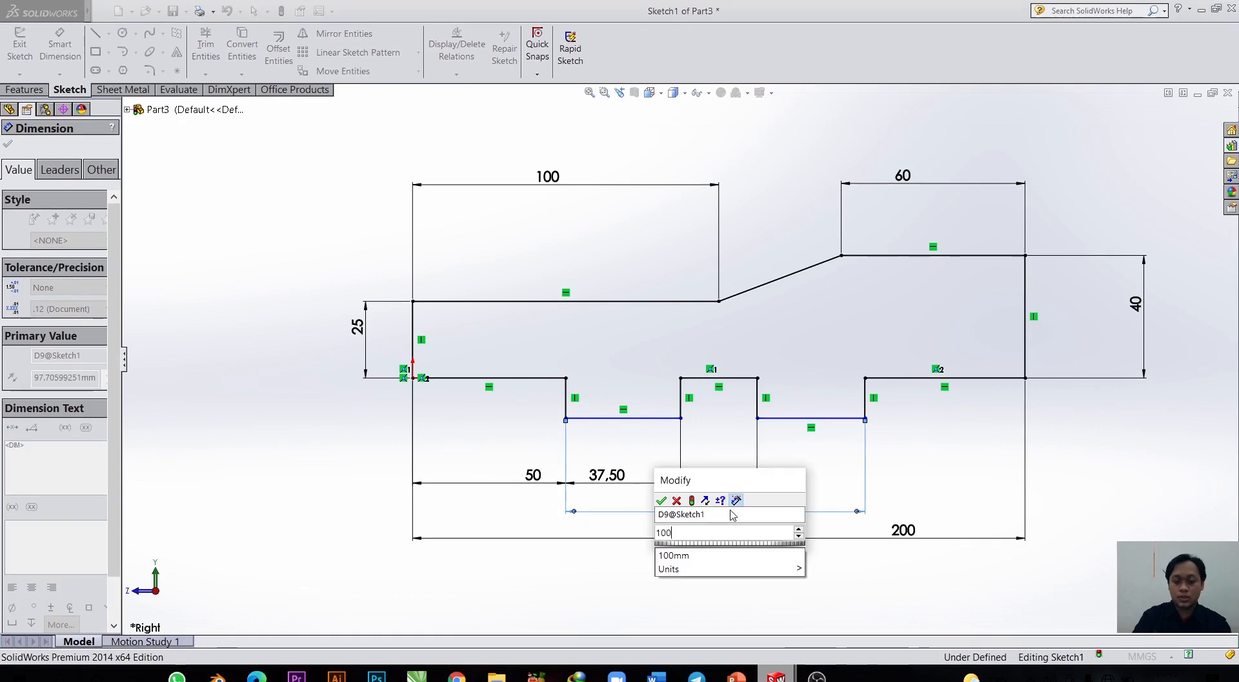
key(Return)
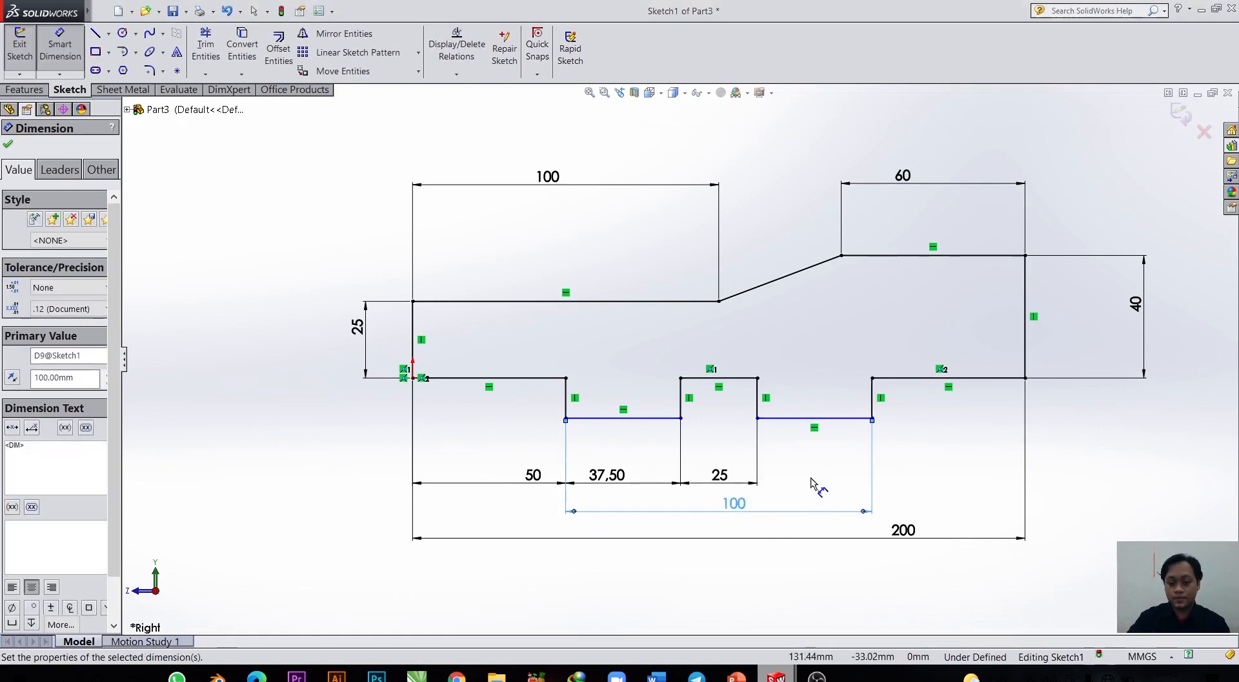
Dimension the depth of both downward steps as 10 mm, measured at their outer vertical sides.
click(565, 403)
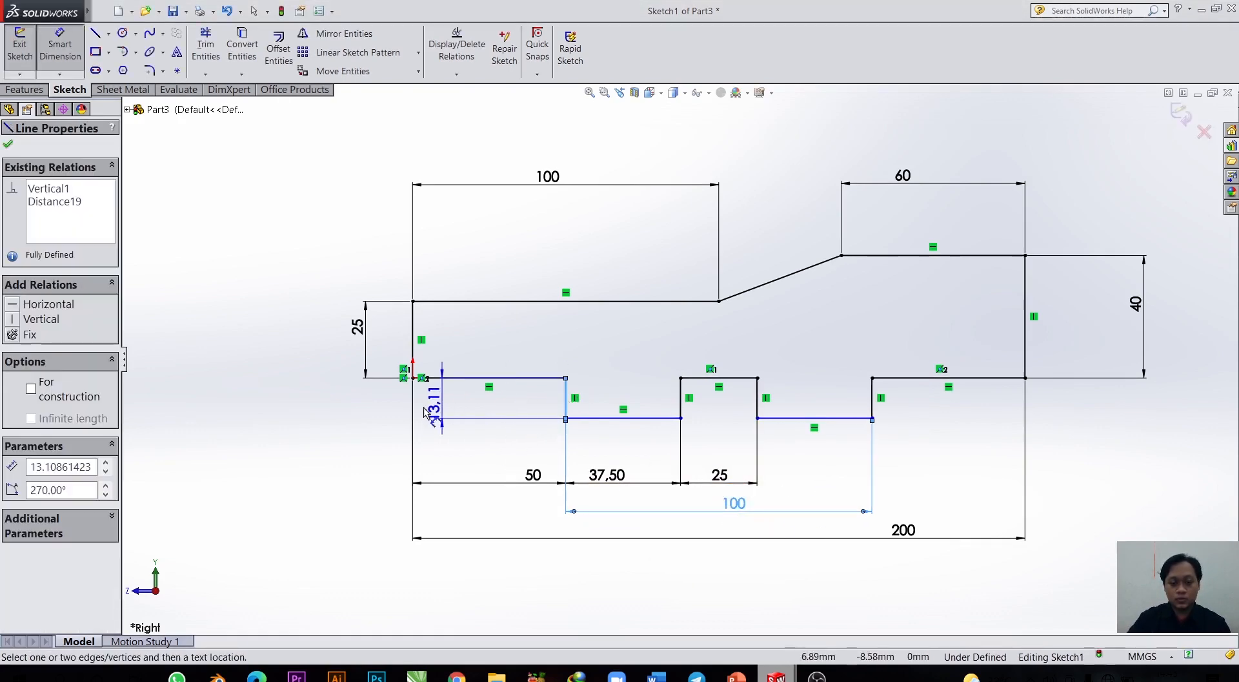
click(385, 413)
text(10)
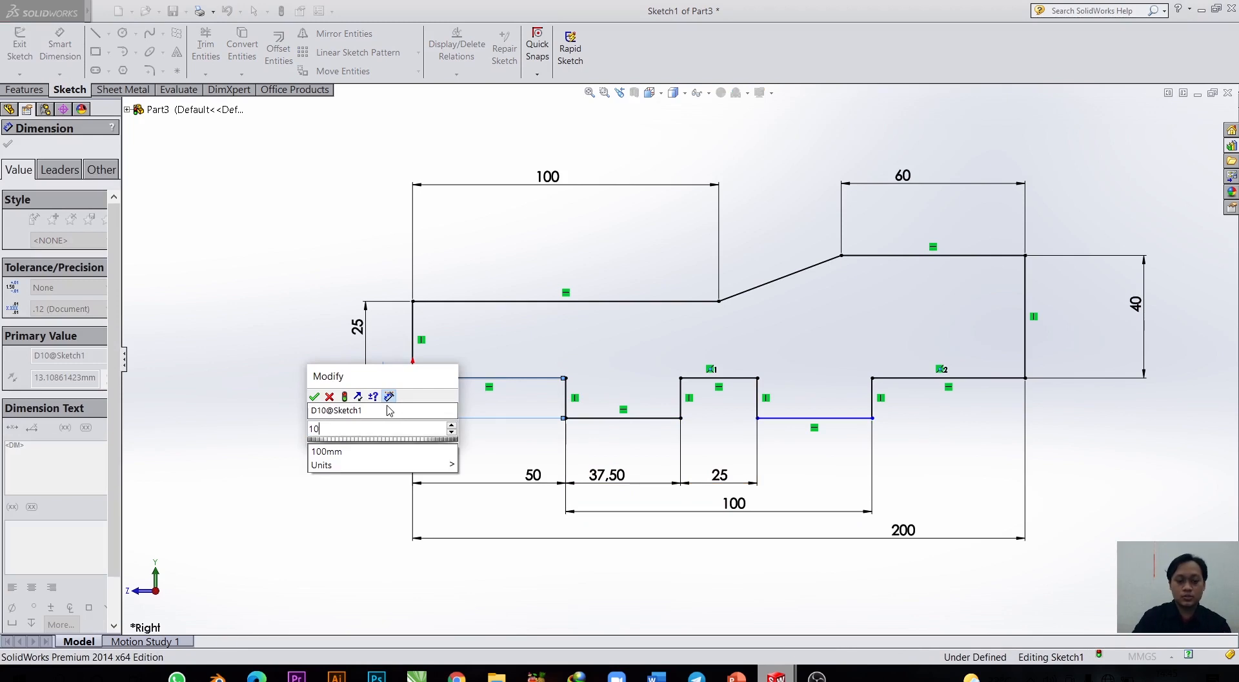
key(Return)
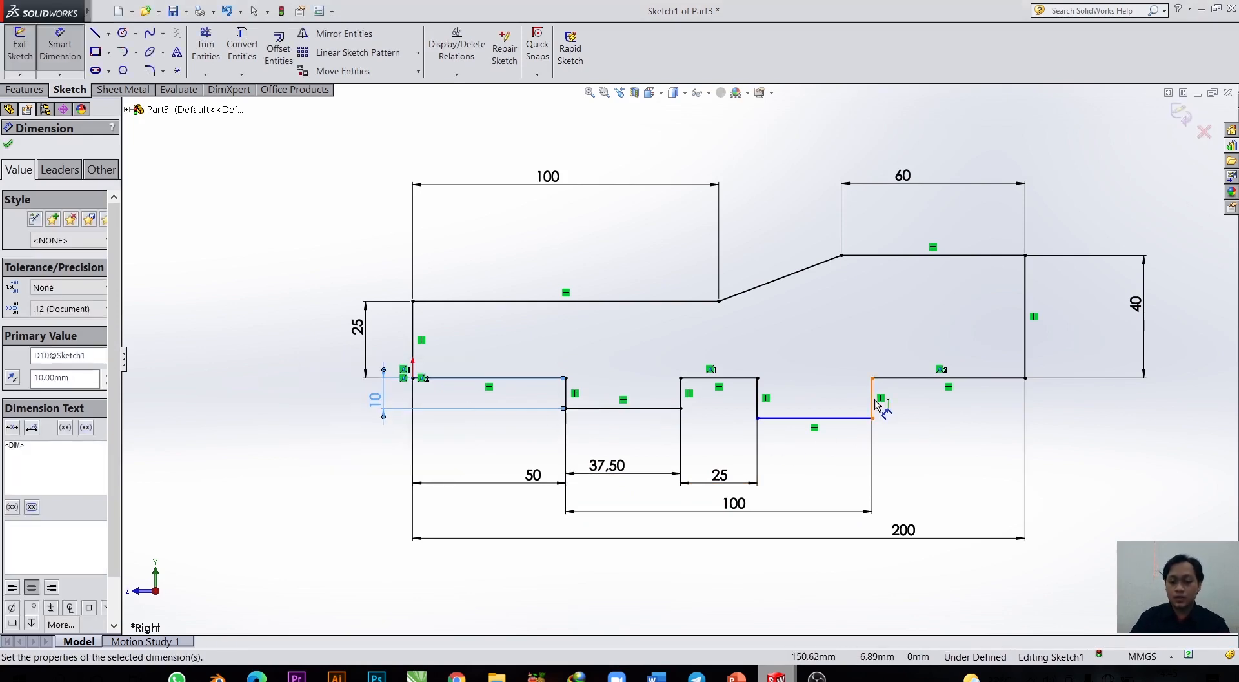
click(875, 403)
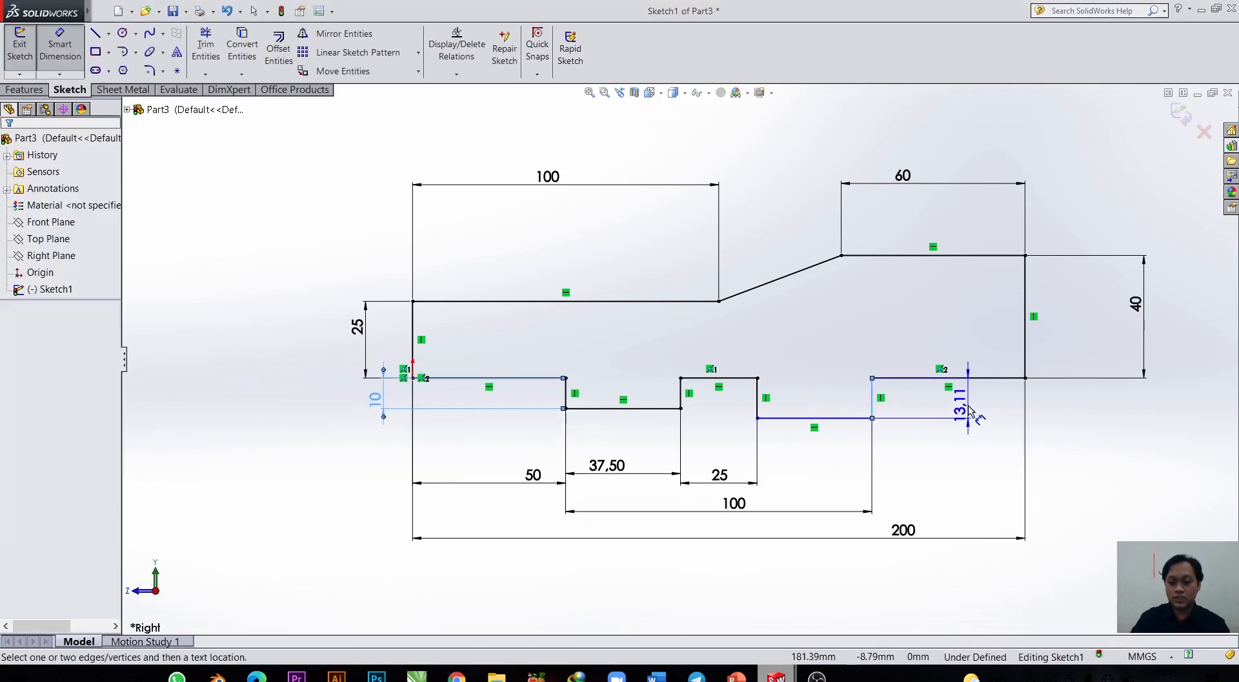
click(968, 408)
text(10)
key(Return)
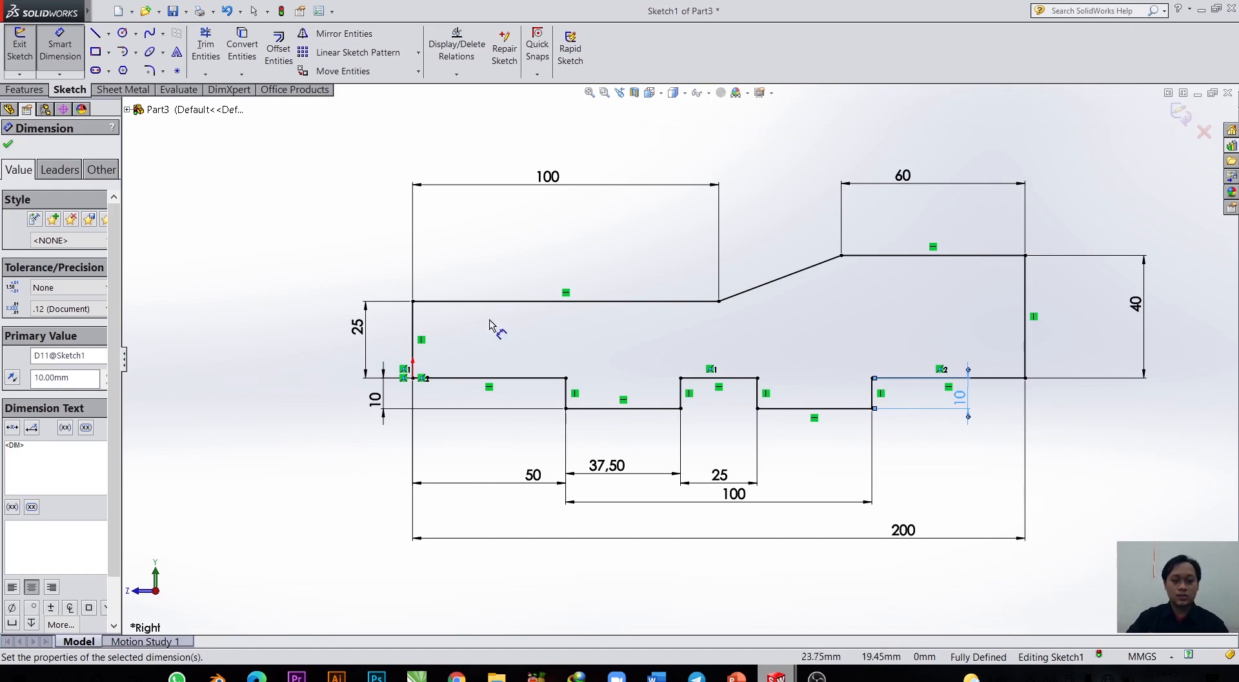
click(9, 145)
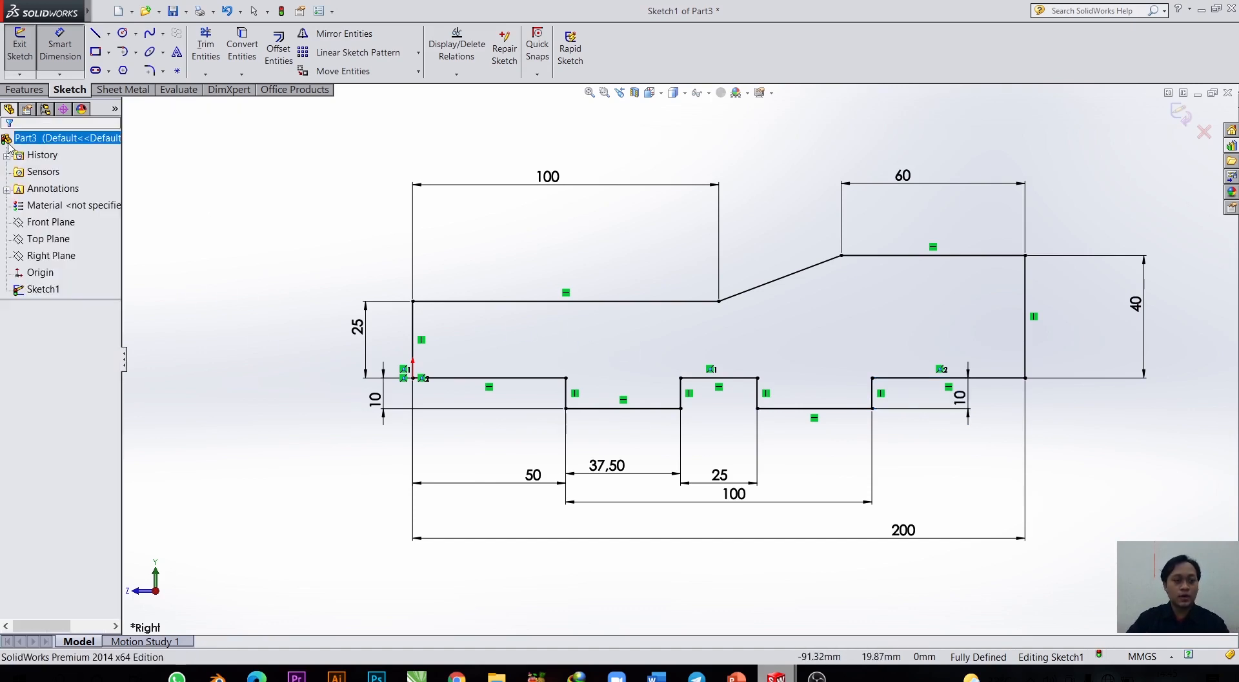
Extrude the profile as a blind boss with a depth of 100 mm.
click(26, 90)
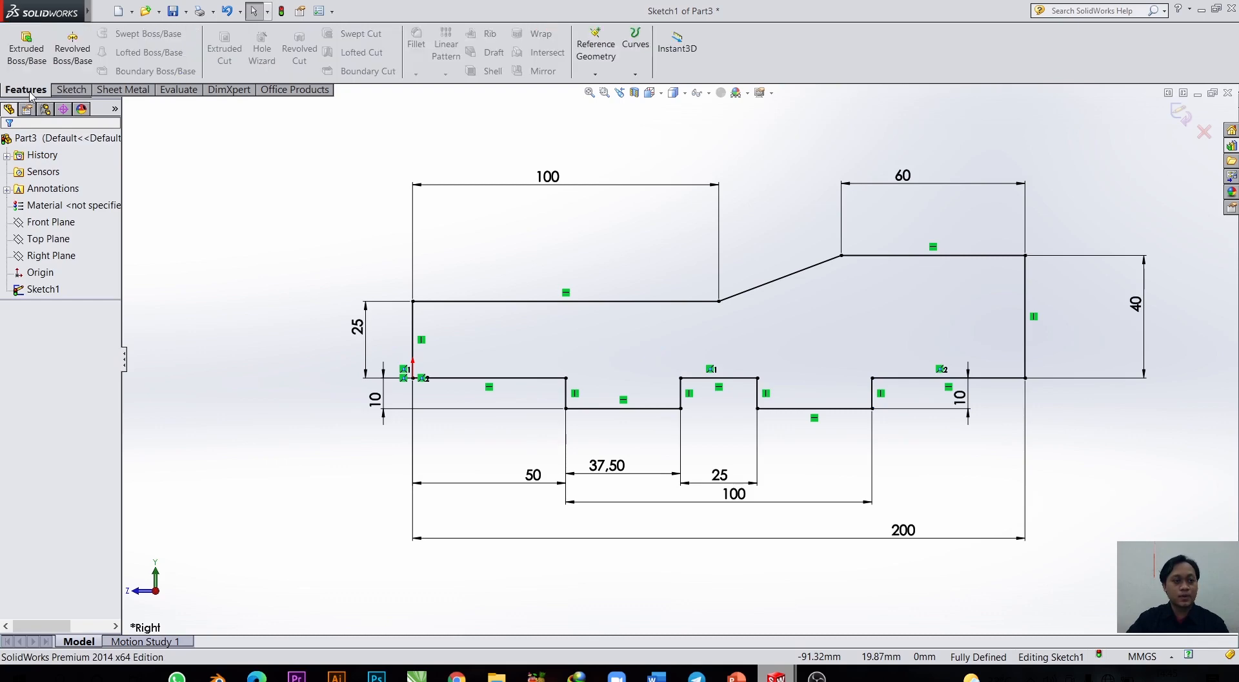
click(27, 48)
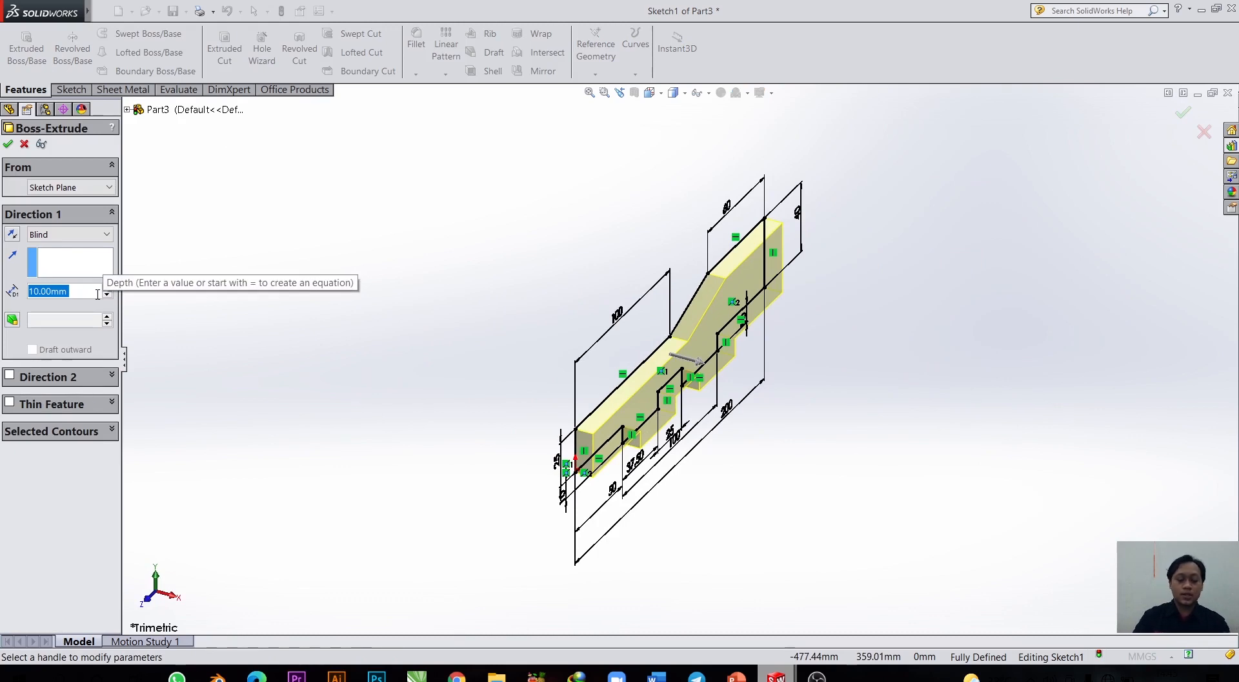
text(100)
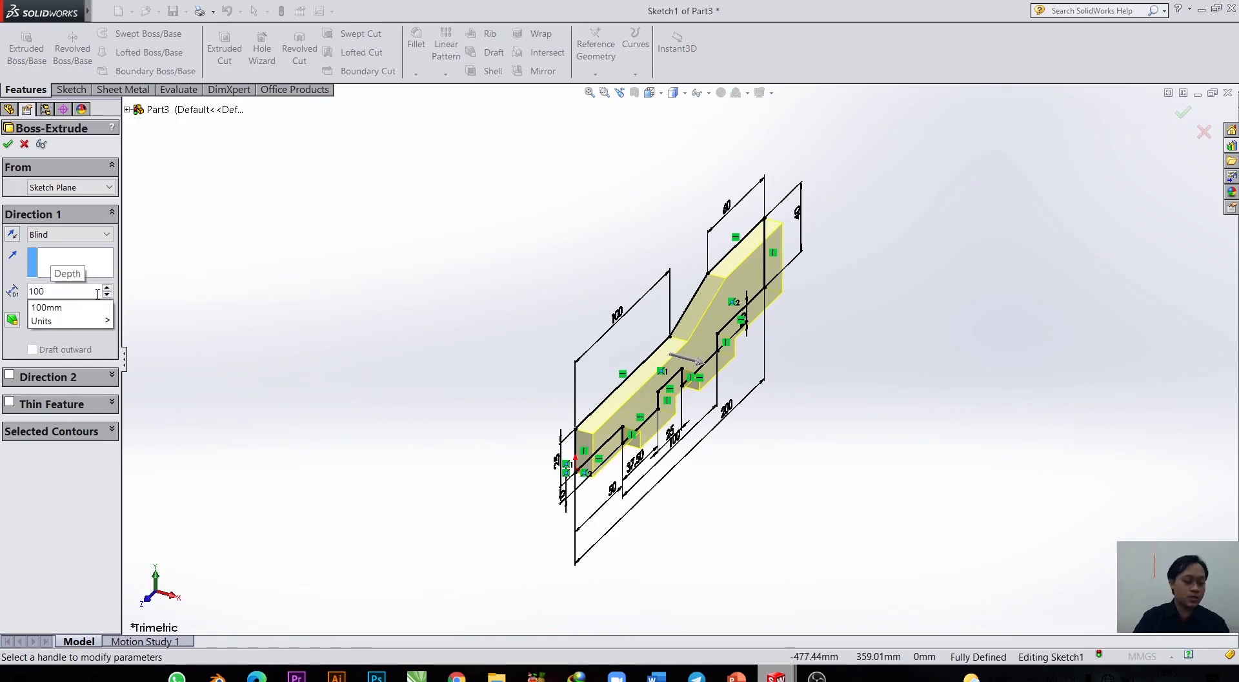
key(Return)
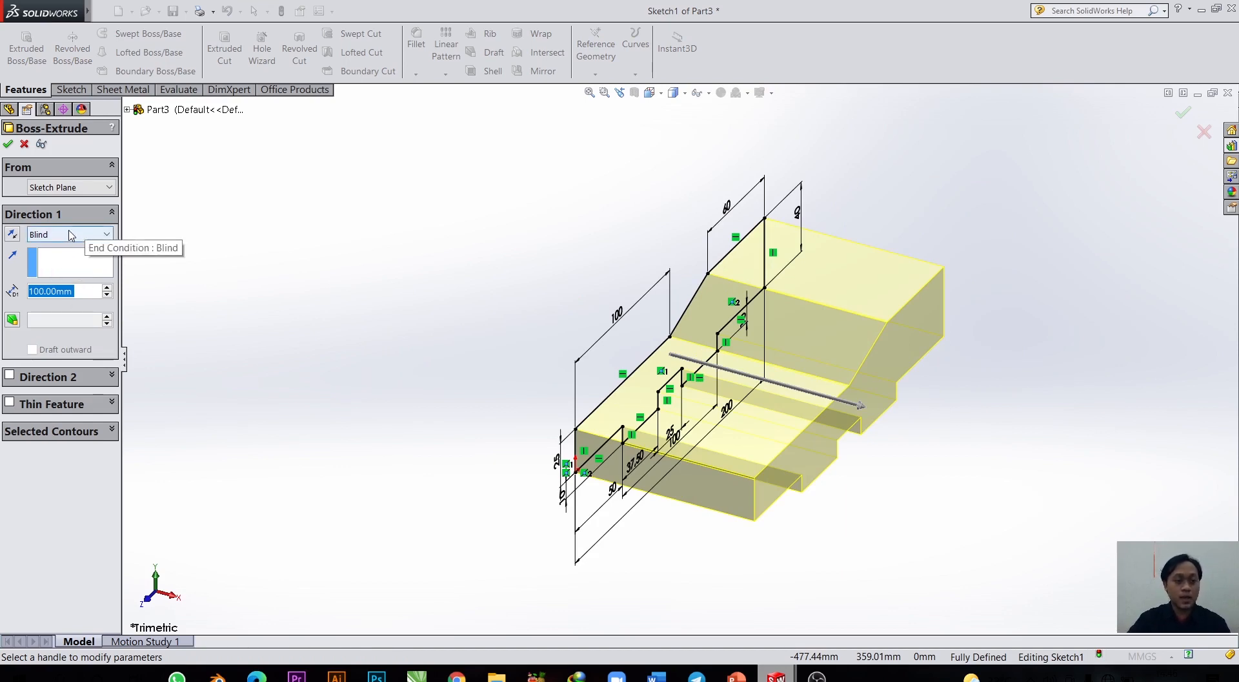
click(8, 144)
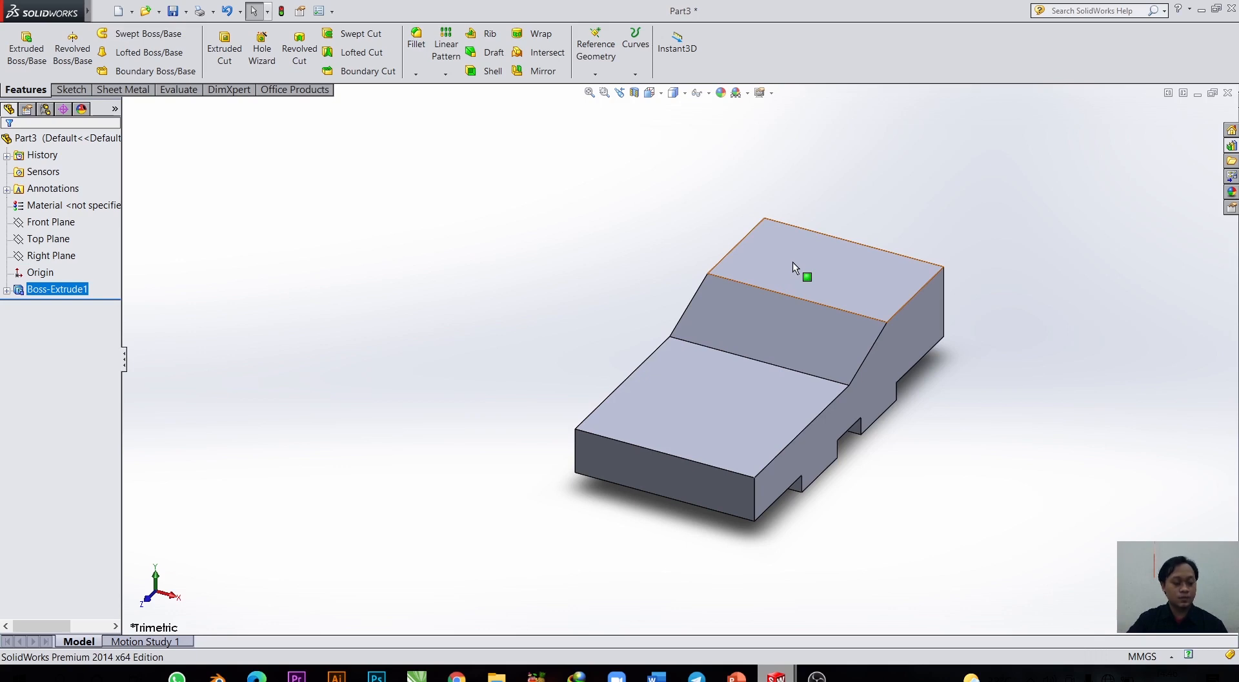
Create a reference plane through the slope's lower edge at 30 degrees to the lower top face, with the angle flipped.
click(766, 363)
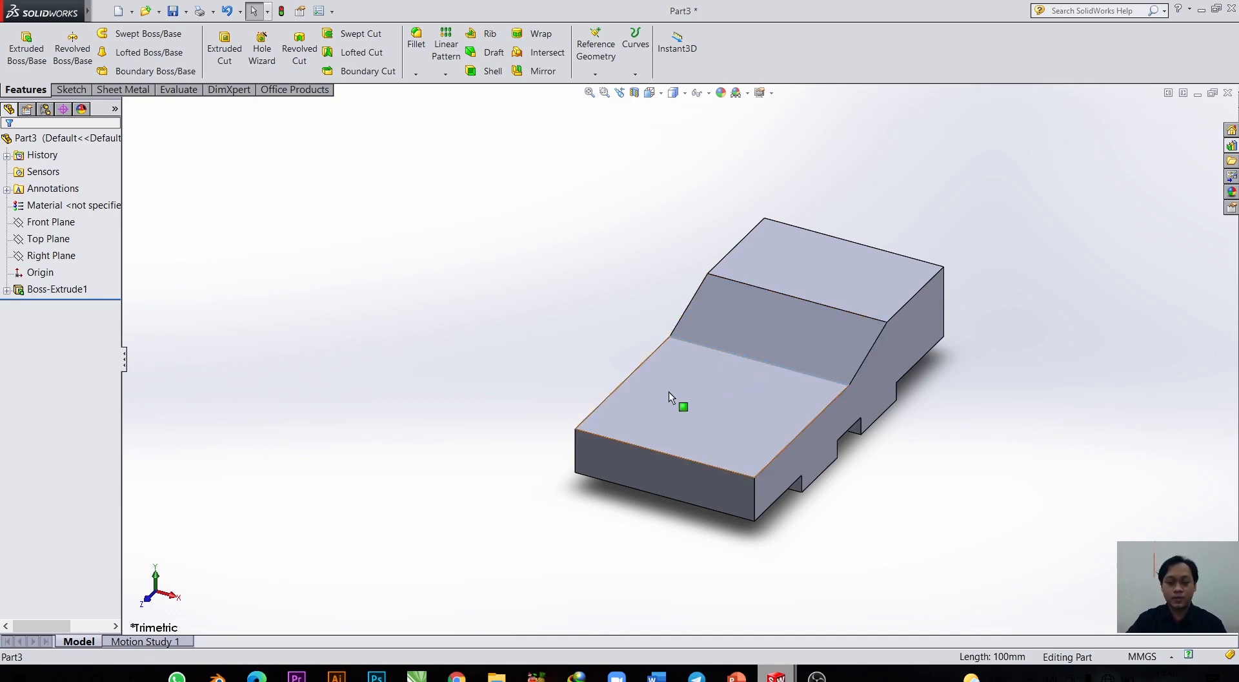
click(694, 392)
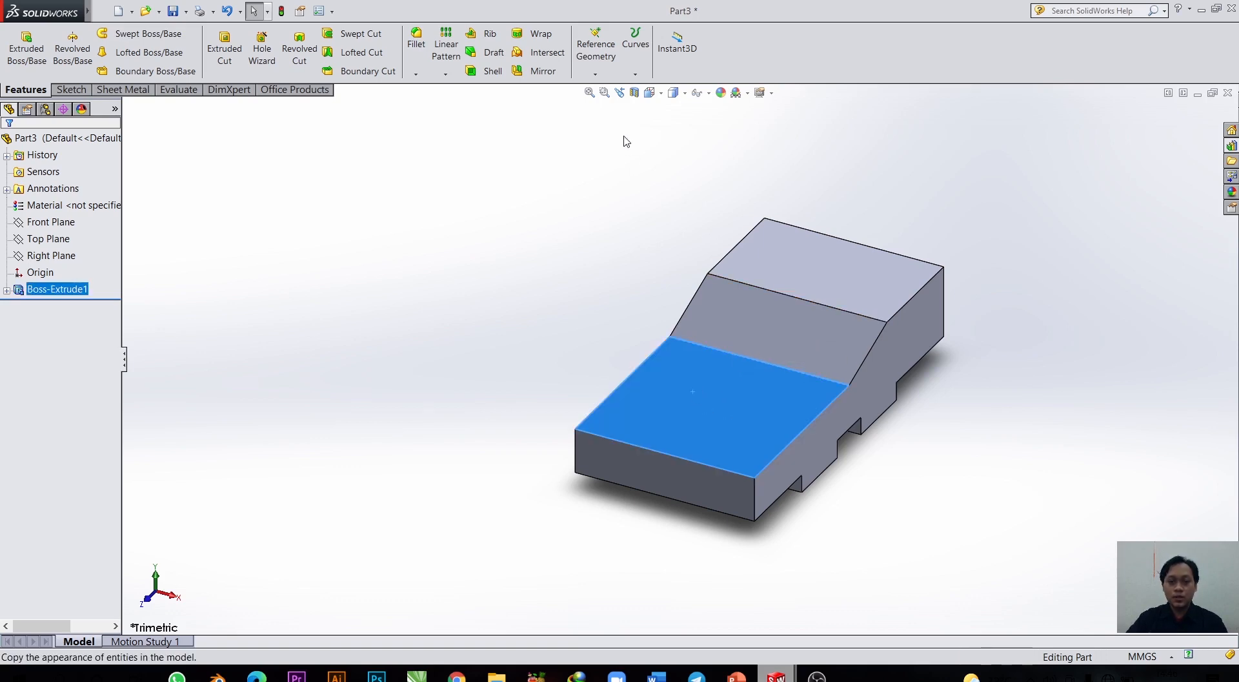
click(595, 75)
click(612, 92)
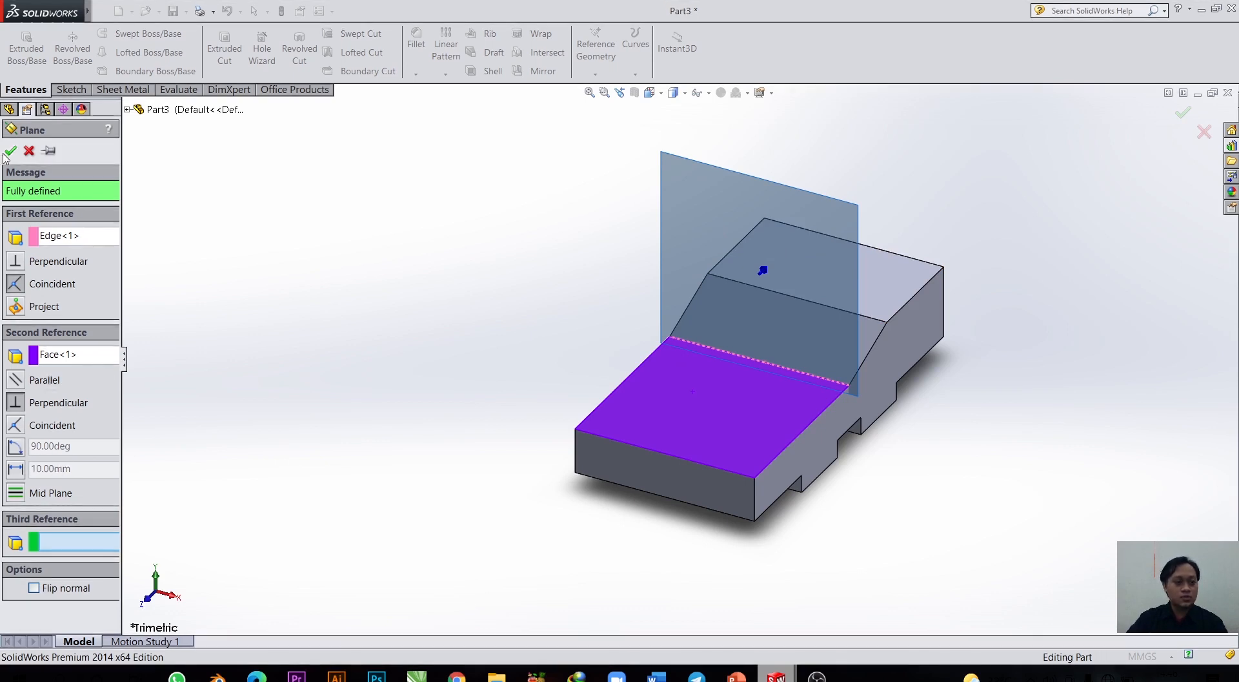
click(17, 447)
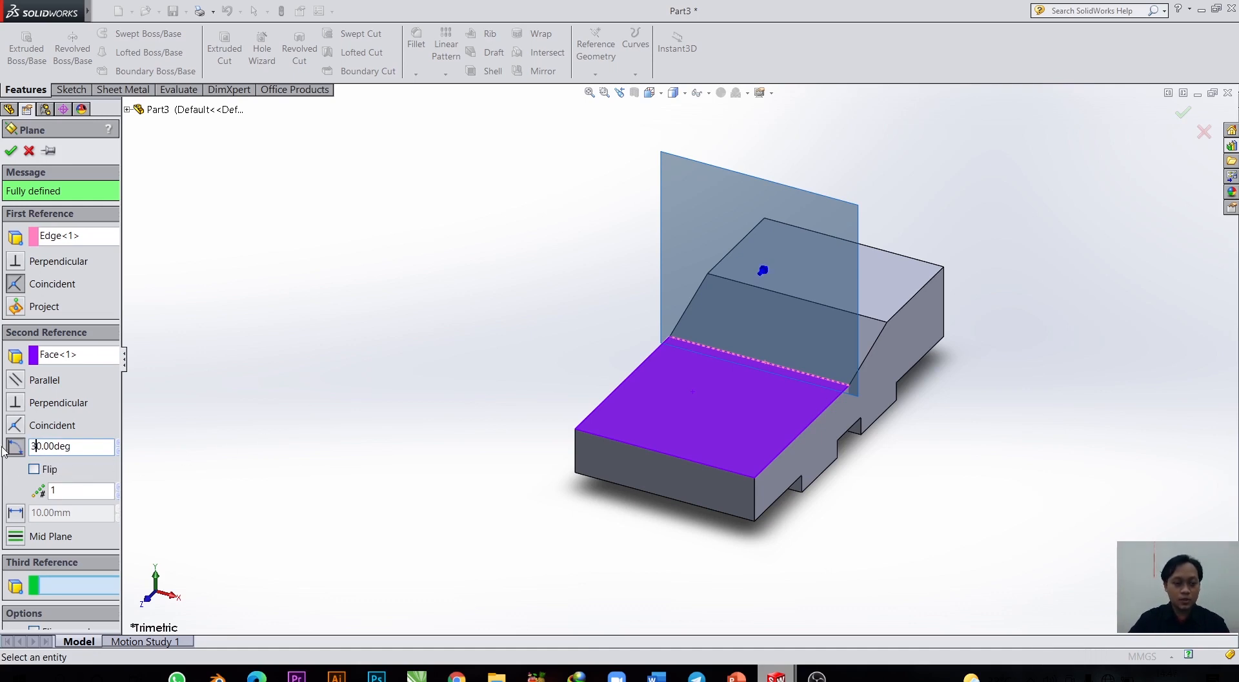
click(34, 469)
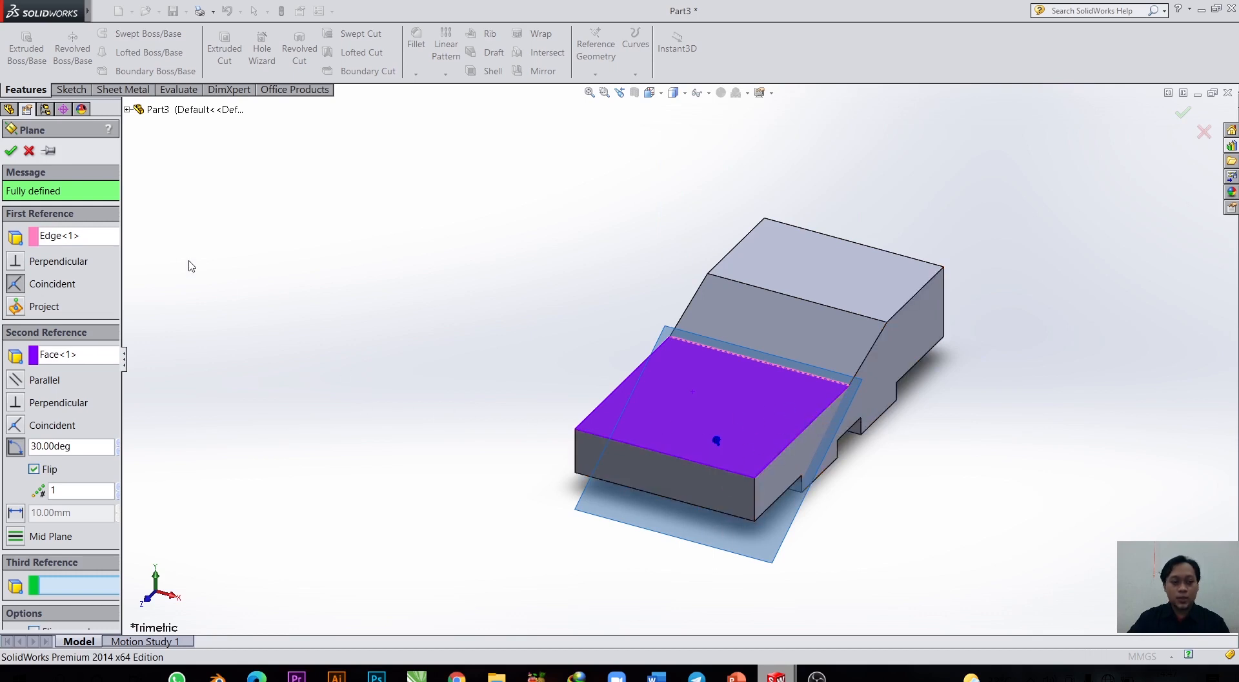
click(10, 150)
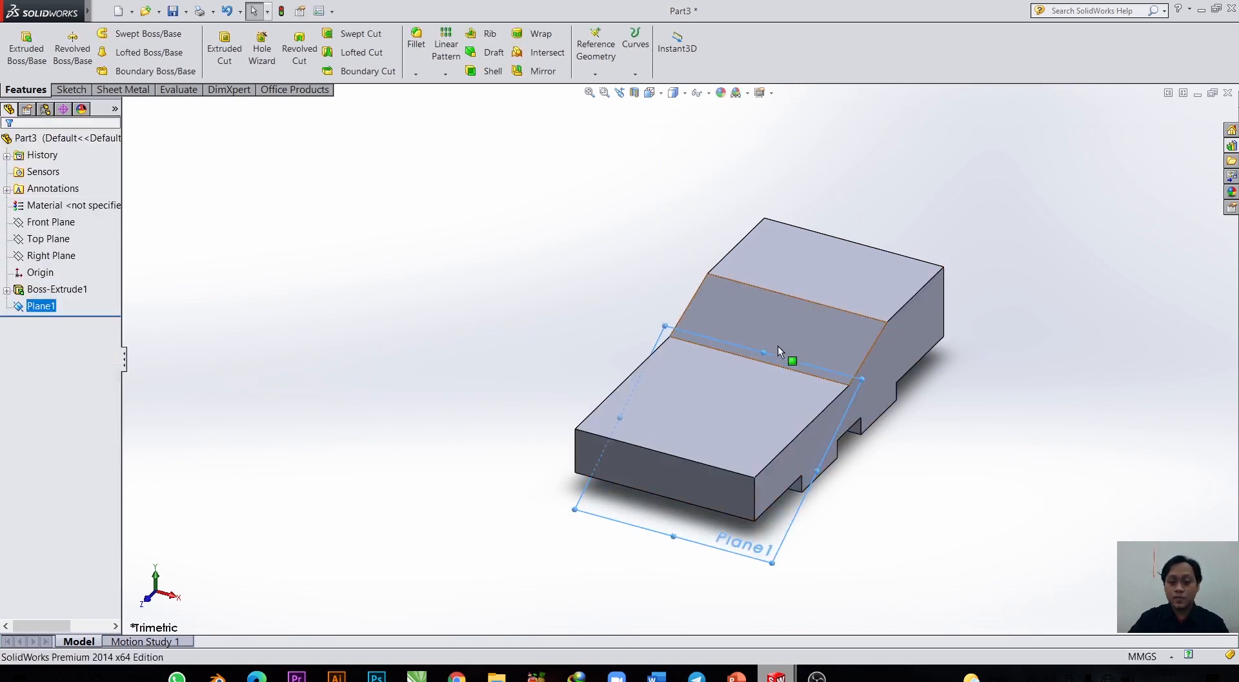
Enlarge the new reference plane's borders so that they surround the whole part.
scroll(775, 352, down, 3)
drag(749, 352, 899, 149)
drag(878, 418, 939, 427)
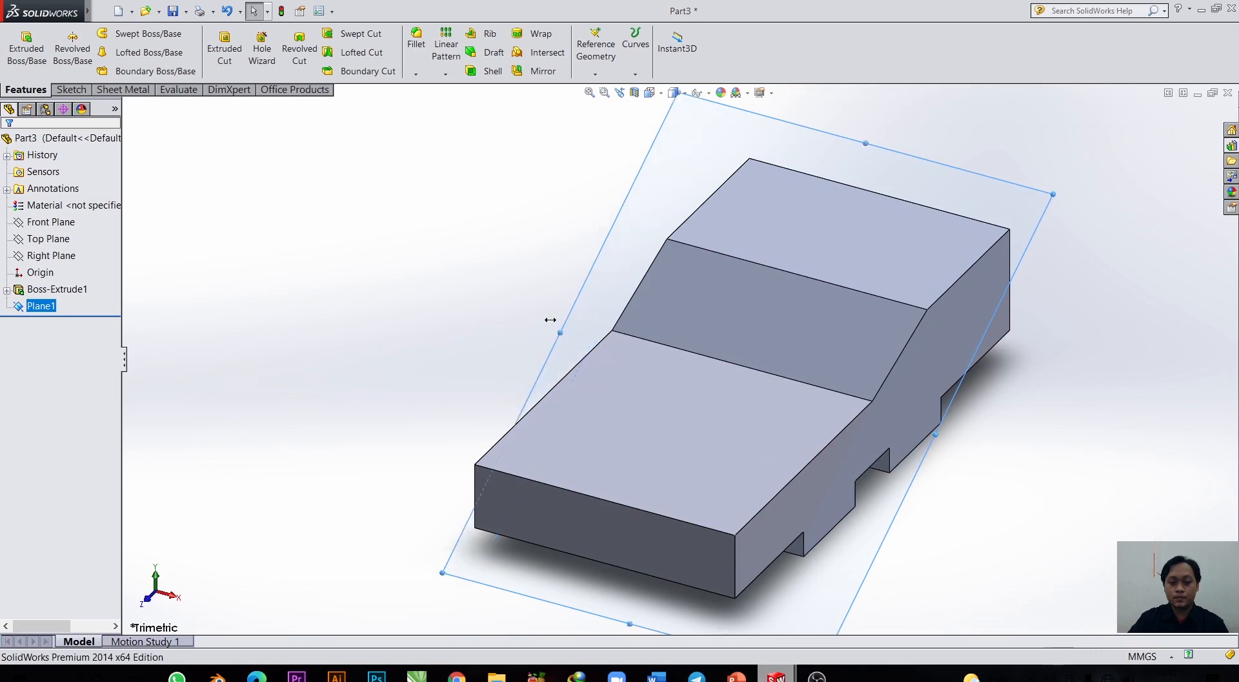
scroll(668, 305, up, 3)
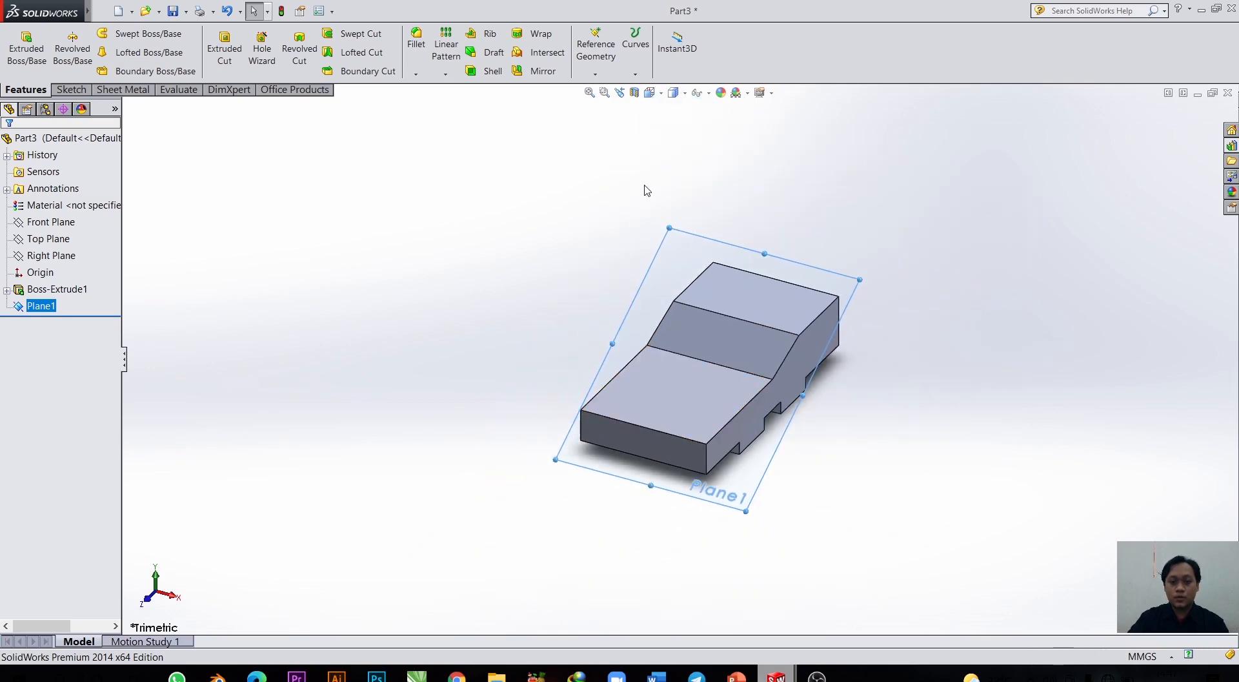
Facing the angled plane, sketch on it a line about 51 mm long along the part's side, starting at the slope's lower corner.
click(649, 93)
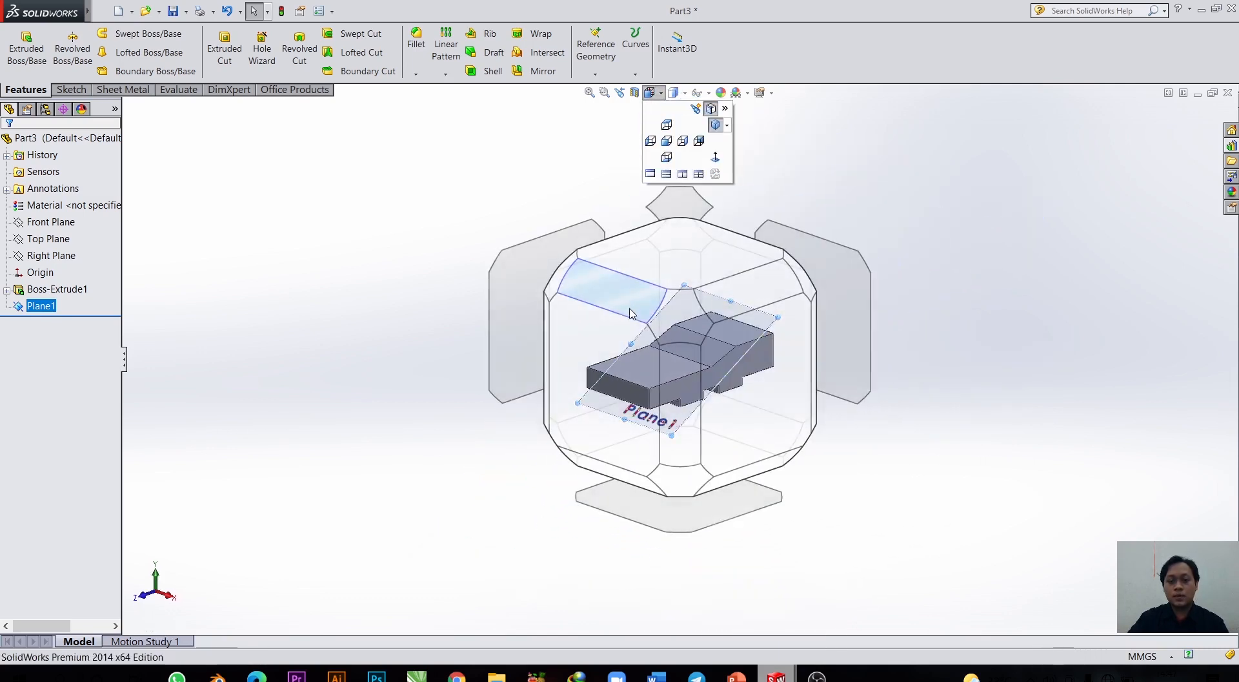
click(639, 313)
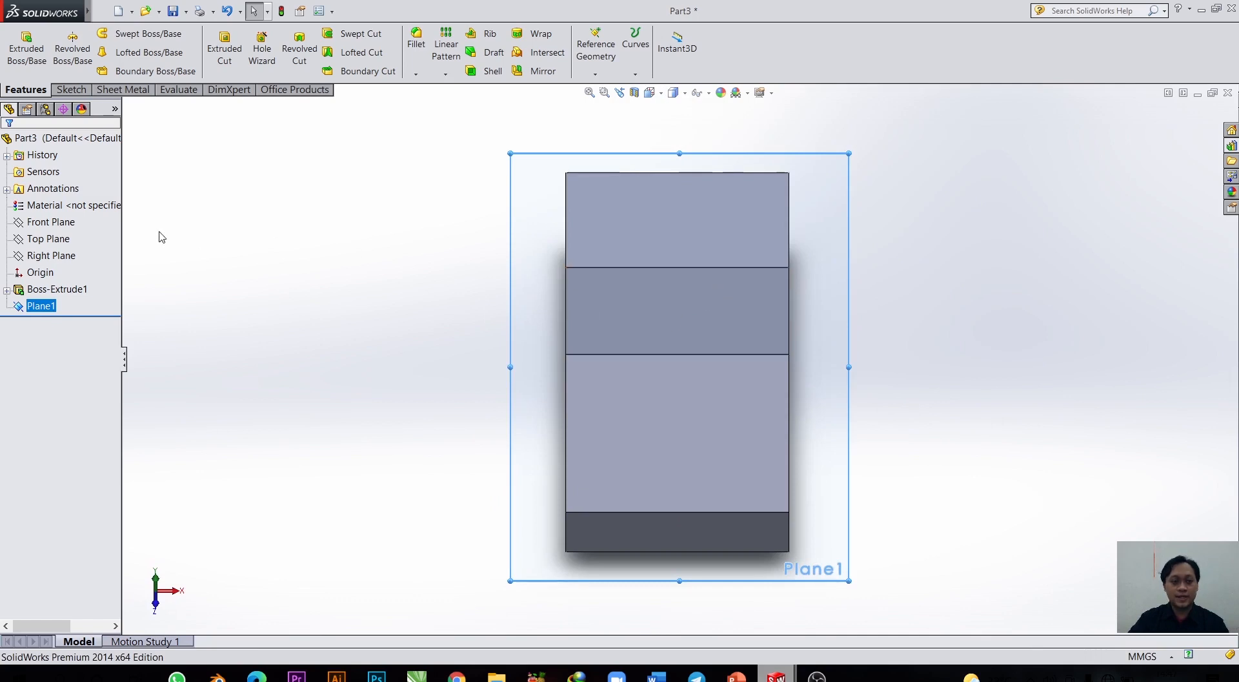
click(81, 91)
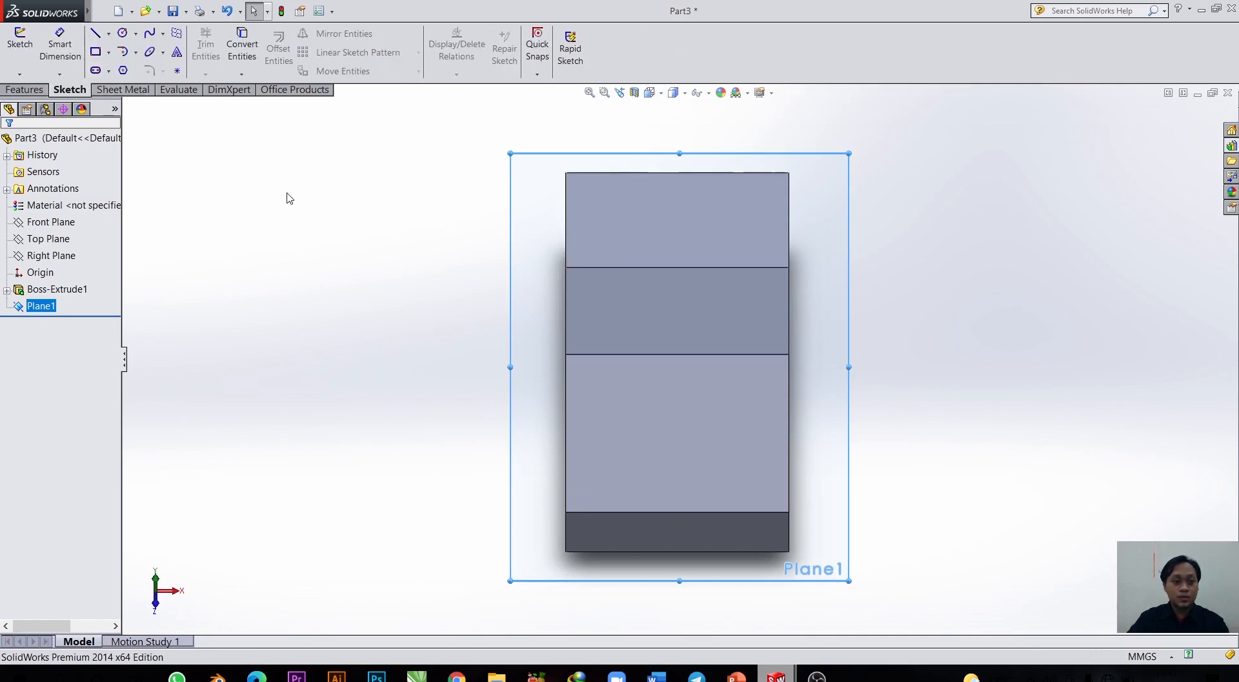
click(96, 34)
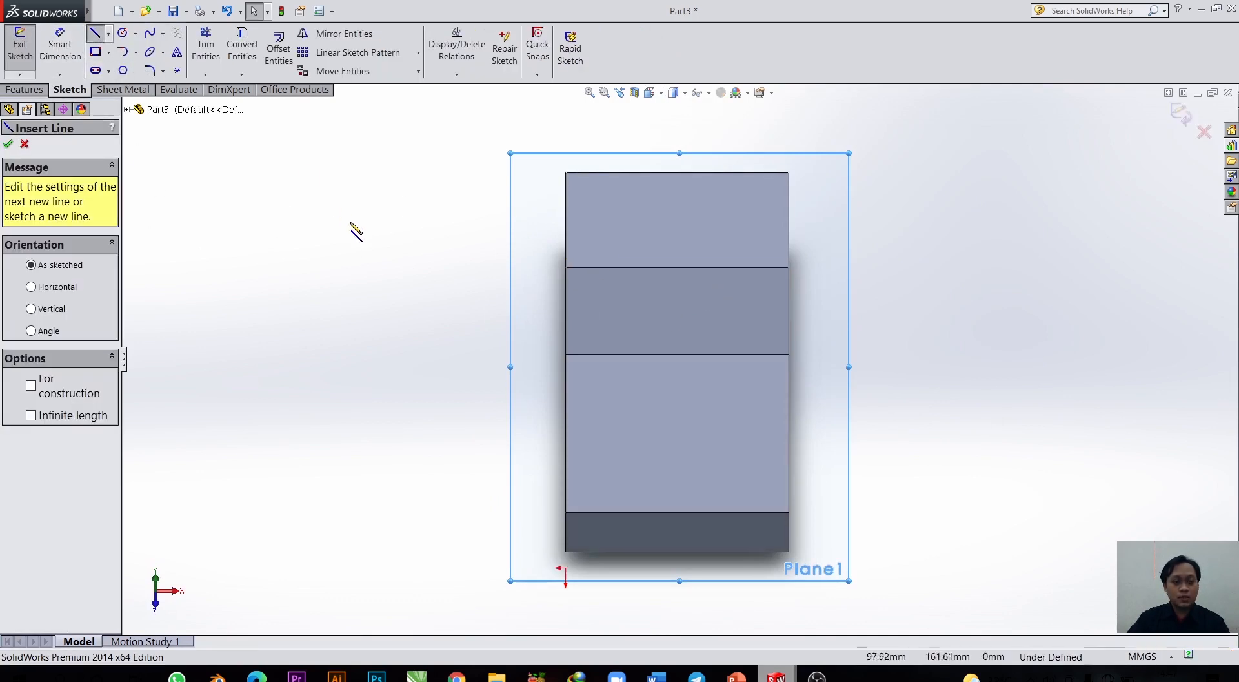
drag(567, 354, 566, 244)
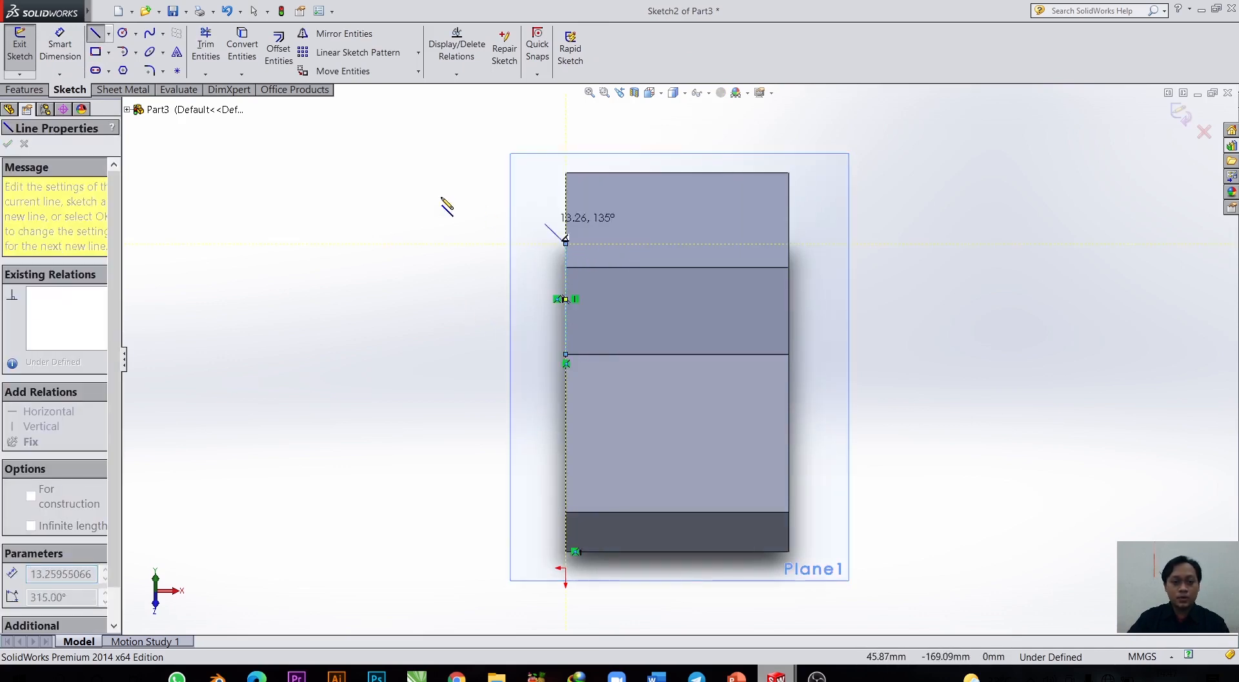
Add a 3 point arc of 180 degrees, radius about 20 mm, tangent to the line's upper end and curving over the part.
click(136, 53)
click(147, 113)
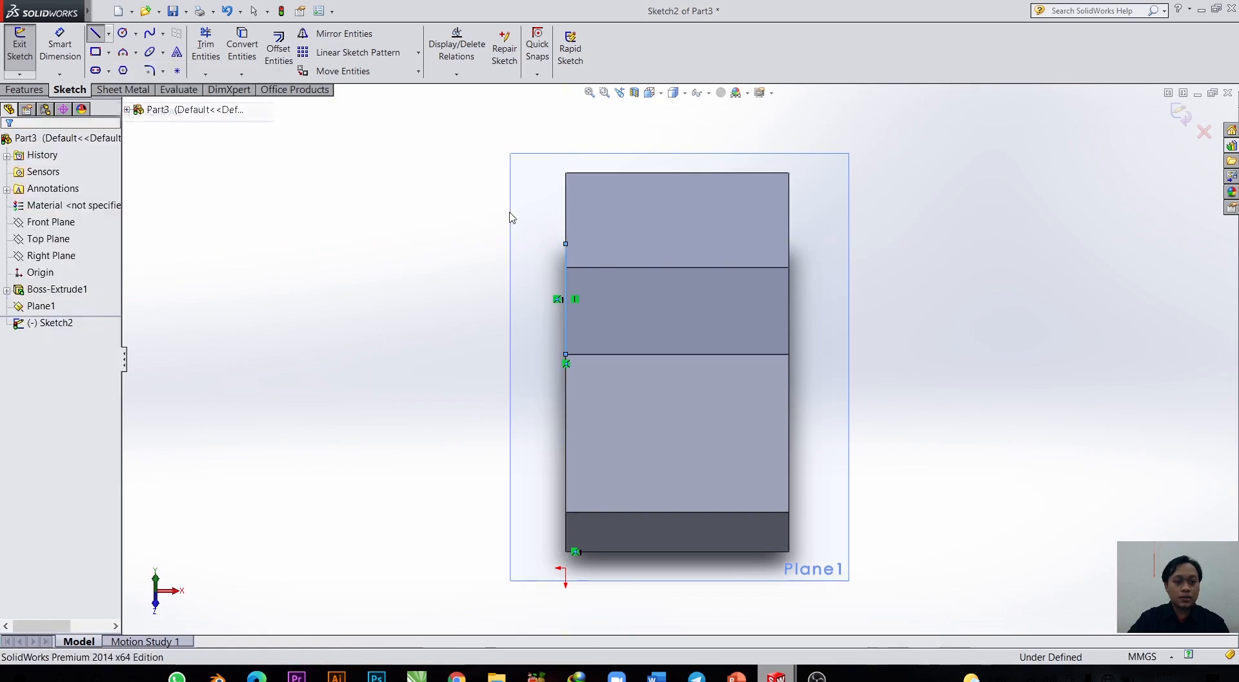
click(566, 244)
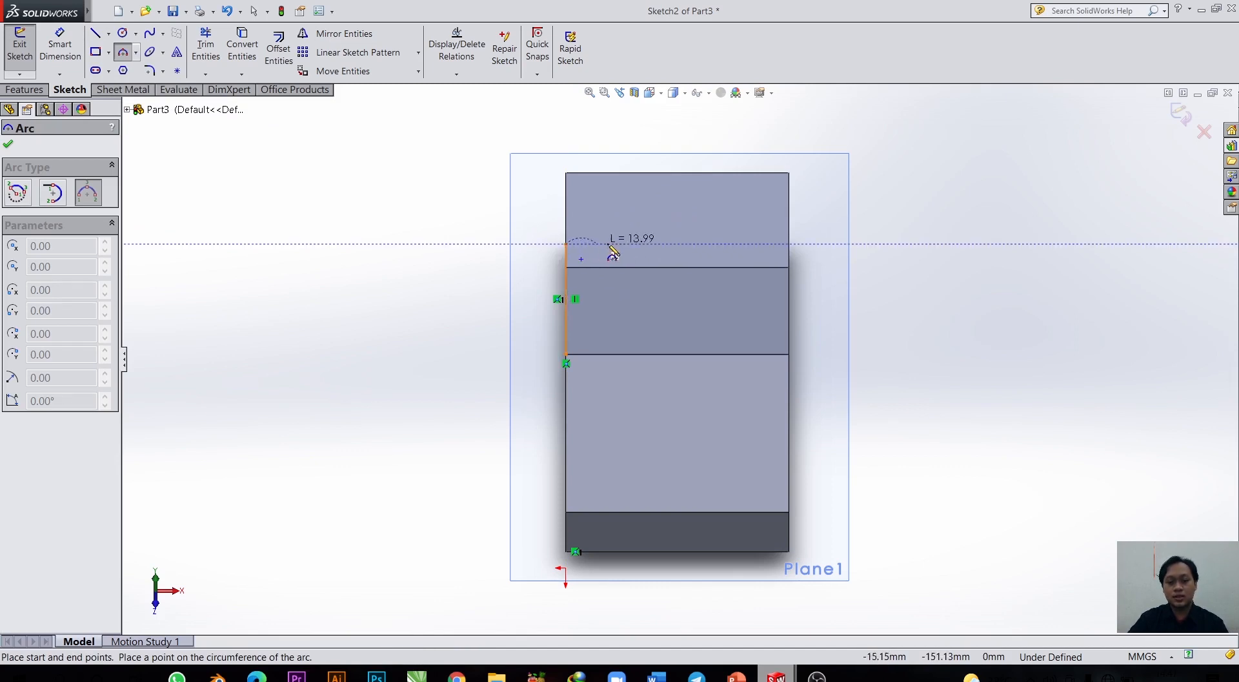
click(657, 244)
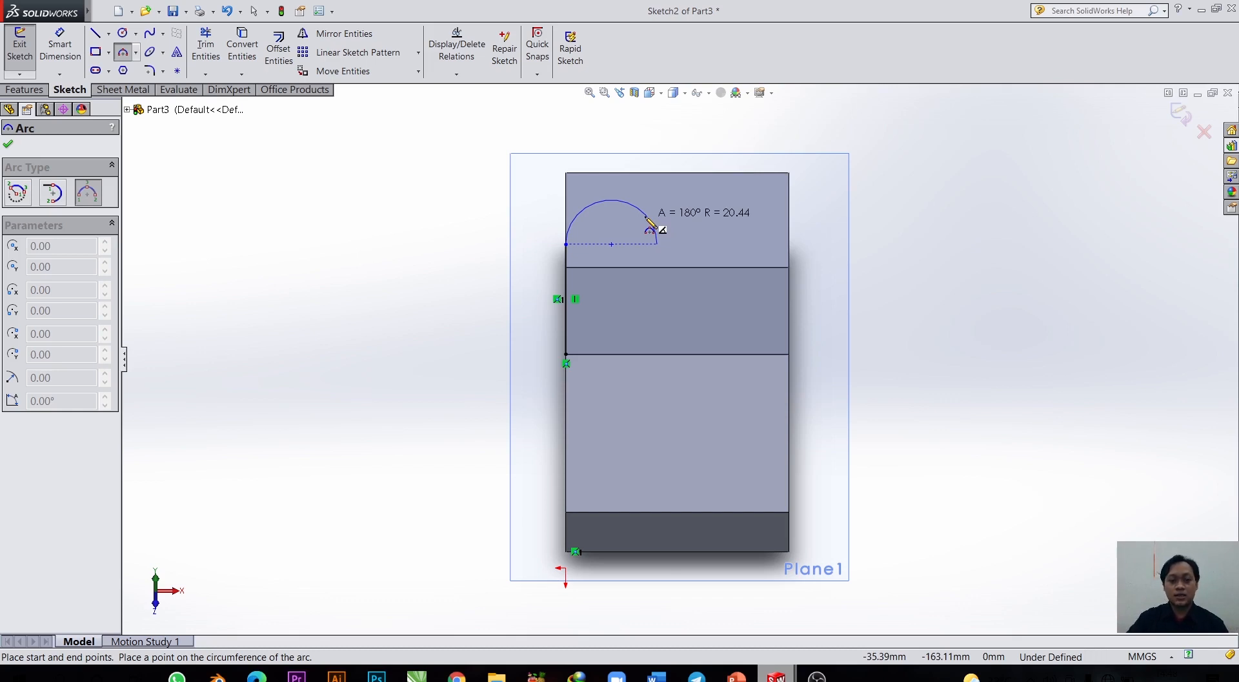
click(650, 223)
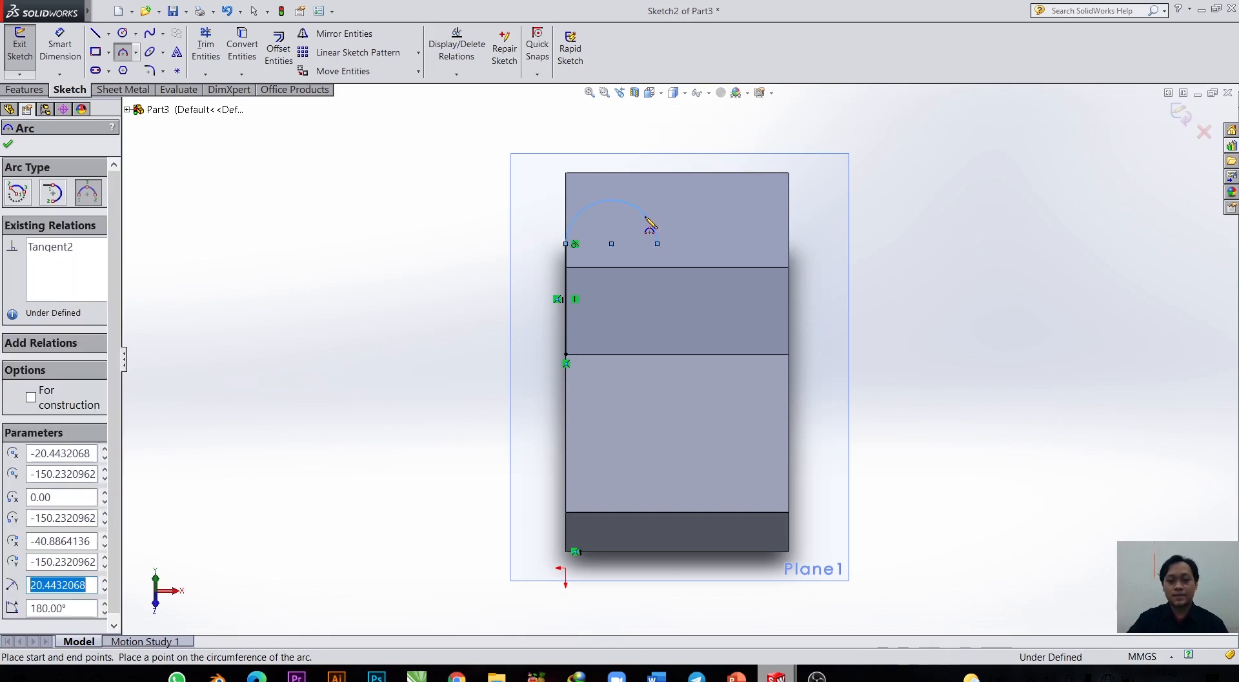
Close the profile with a vertical line from the arc's free end to the slope's lower edge and a horizontal line about 41 mm long.
click(96, 34)
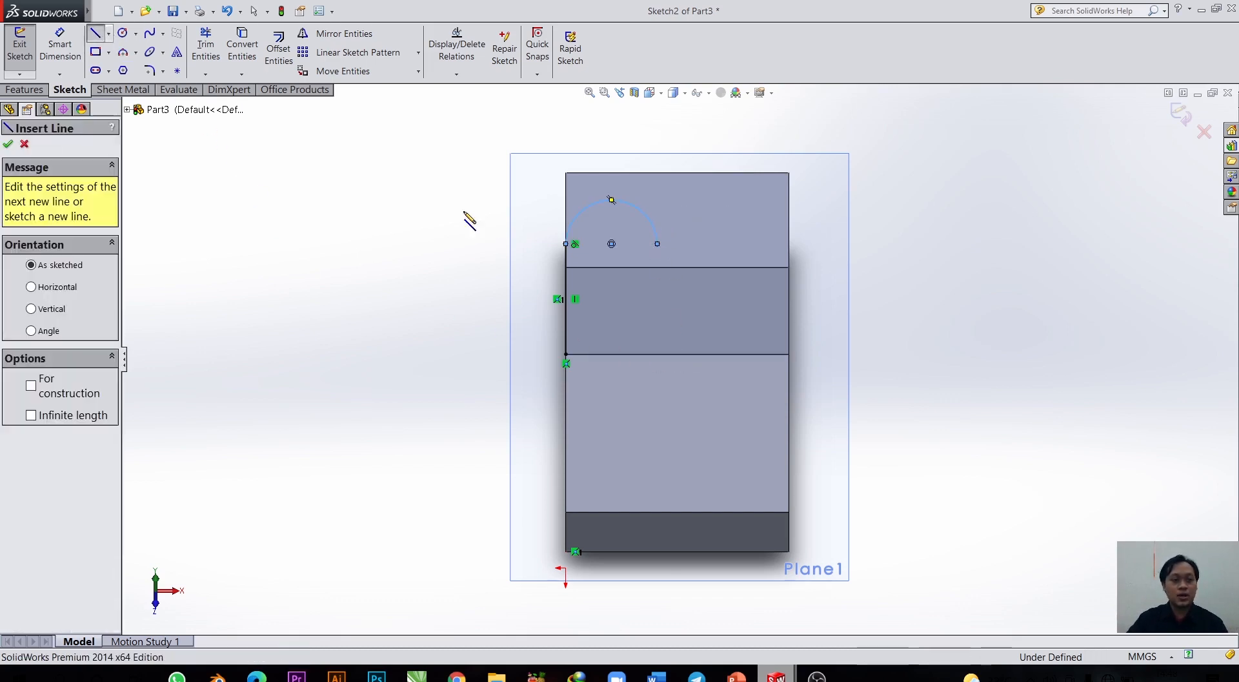
click(658, 244)
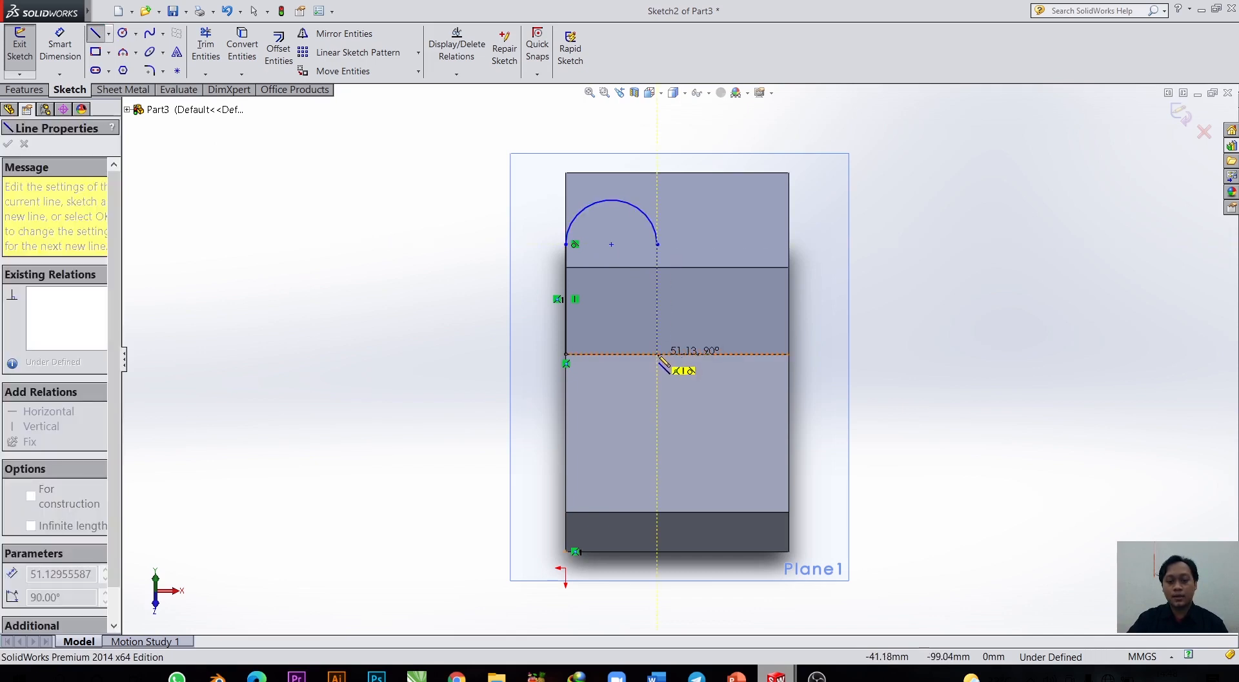
click(657, 354)
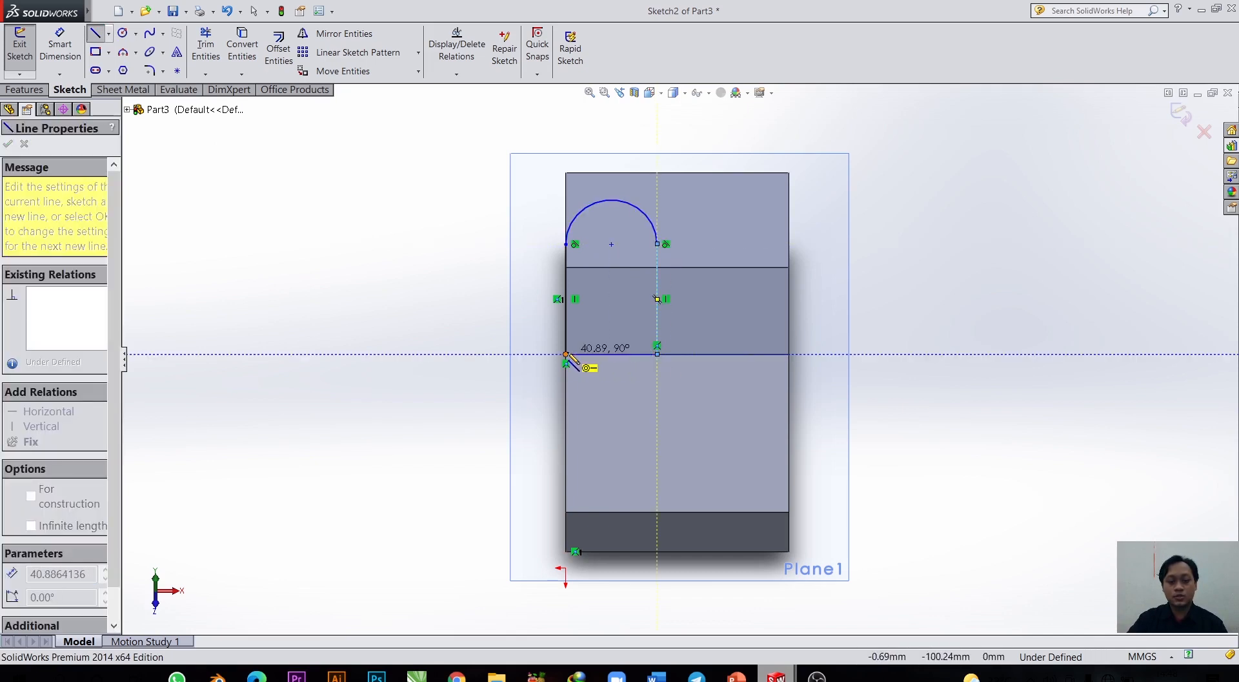
click(566, 353)
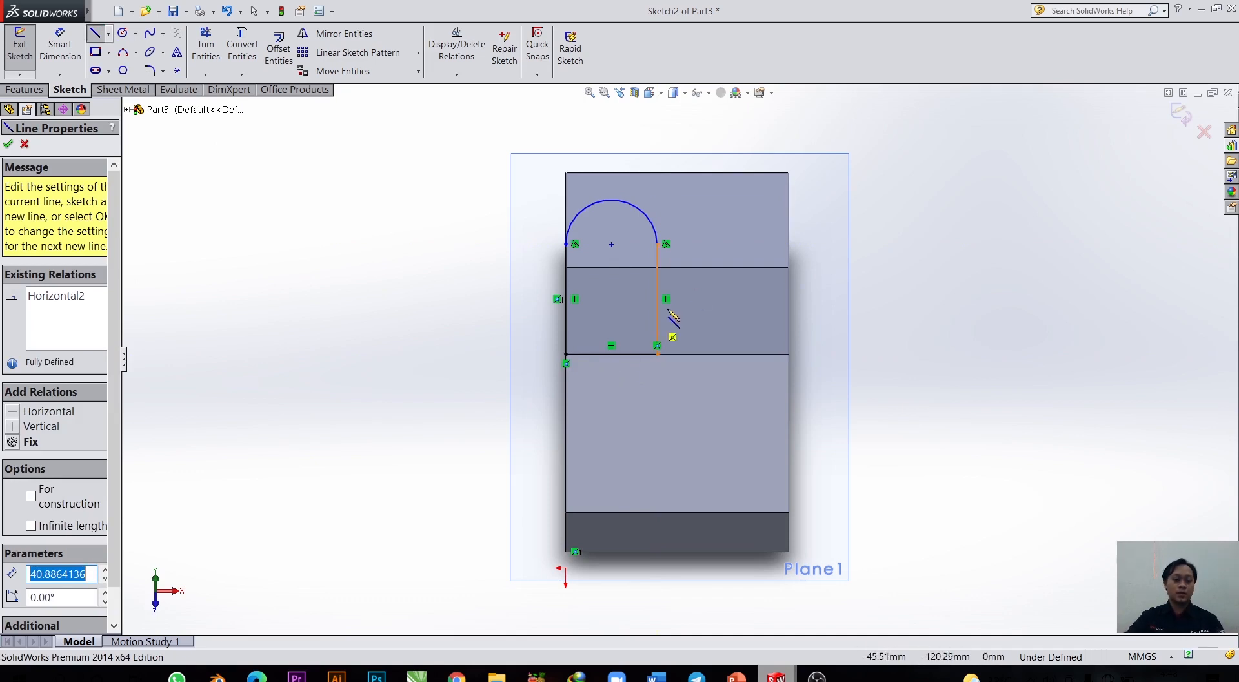
click(8, 144)
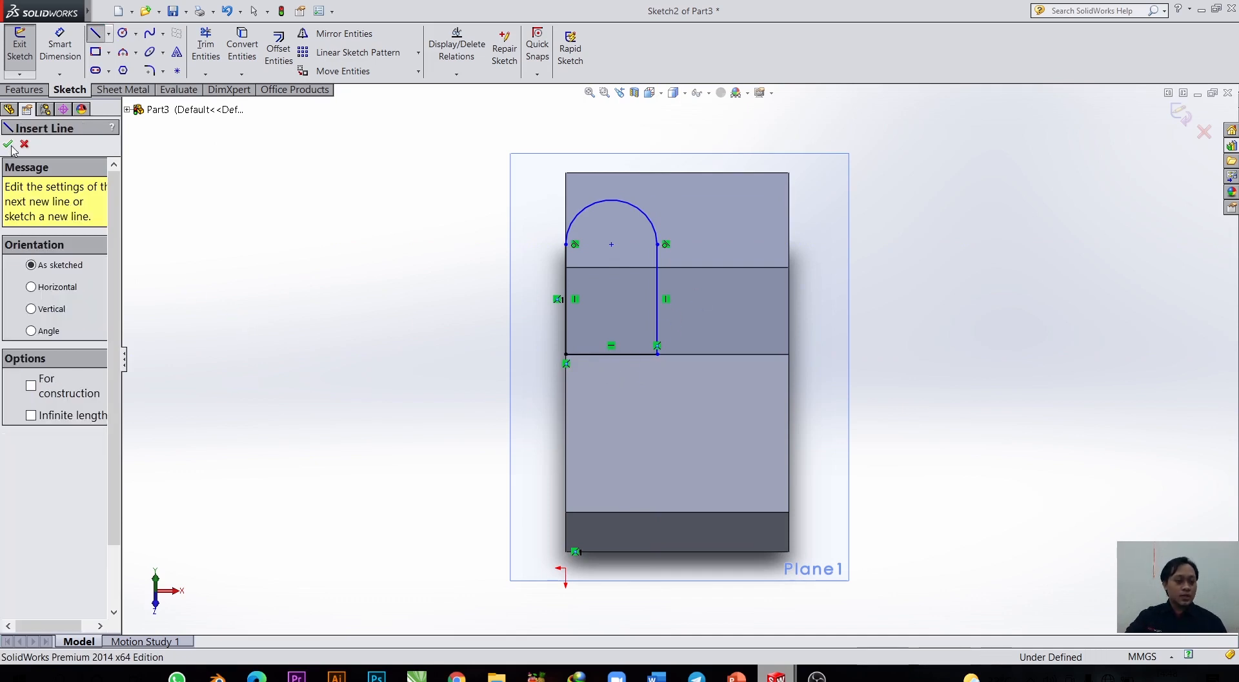
key(Escape)
Dimension the horizontal distance between the profile's inner vertical line and the lower slope corner on the part's far side as 30 mm.
click(73, 64)
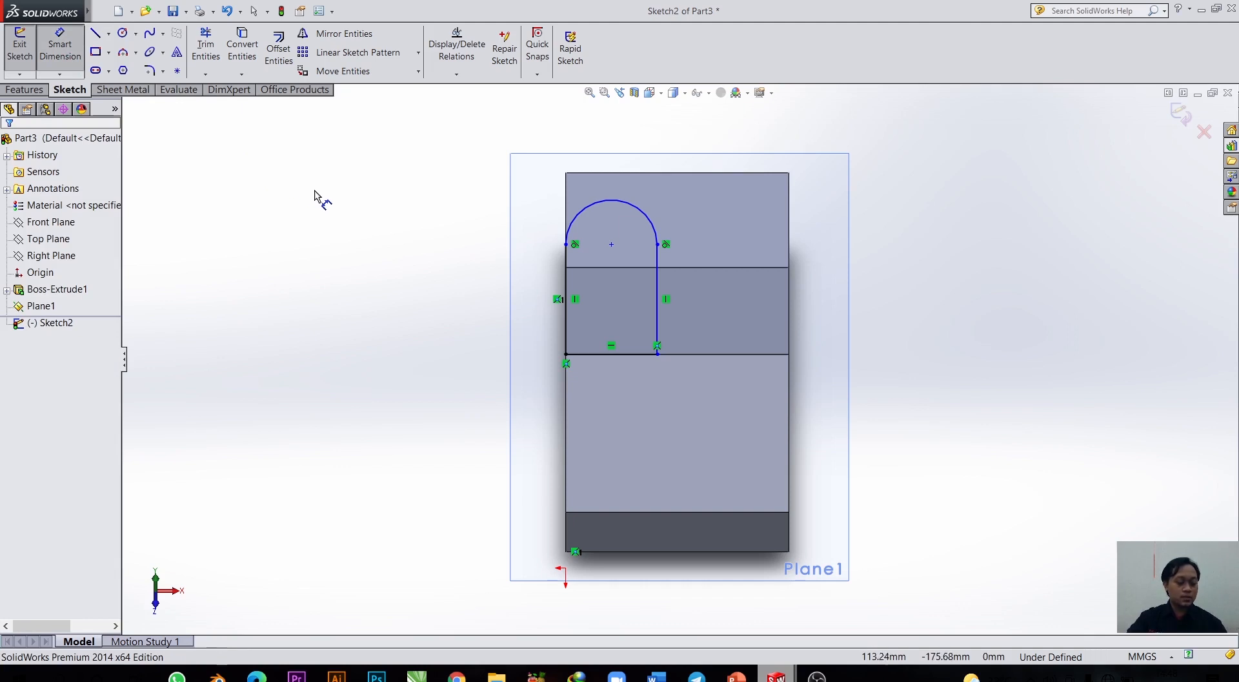
click(658, 330)
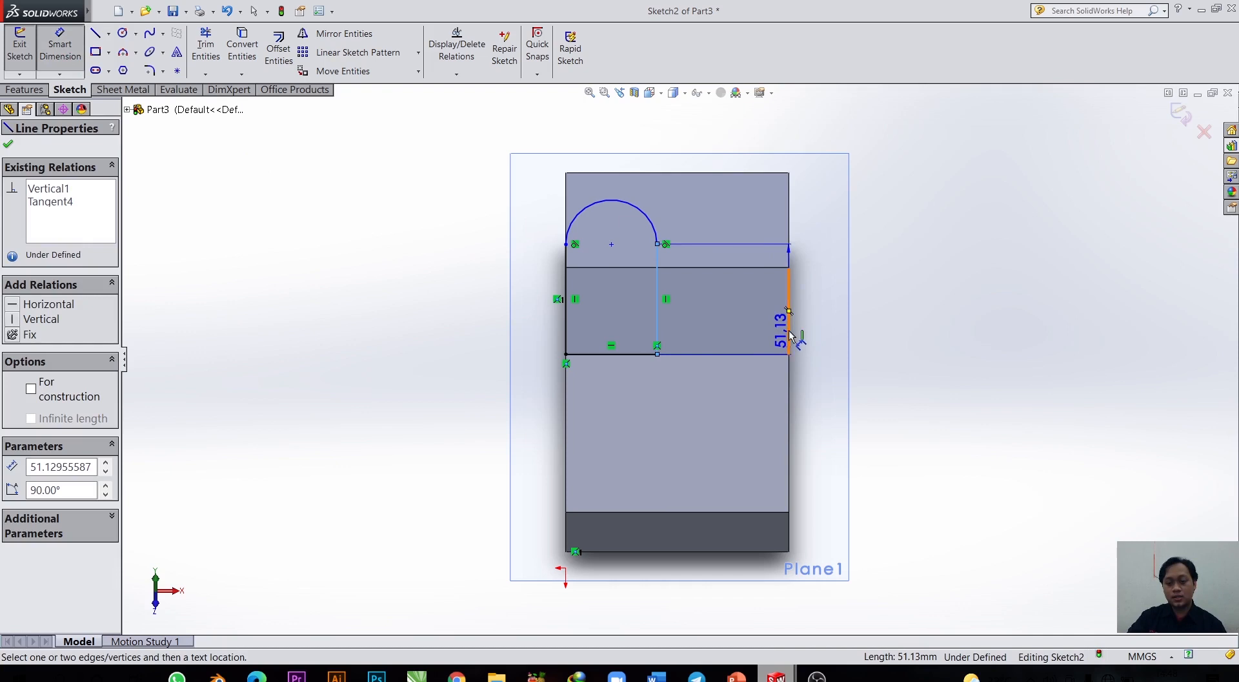
click(789, 354)
click(753, 412)
text(30)
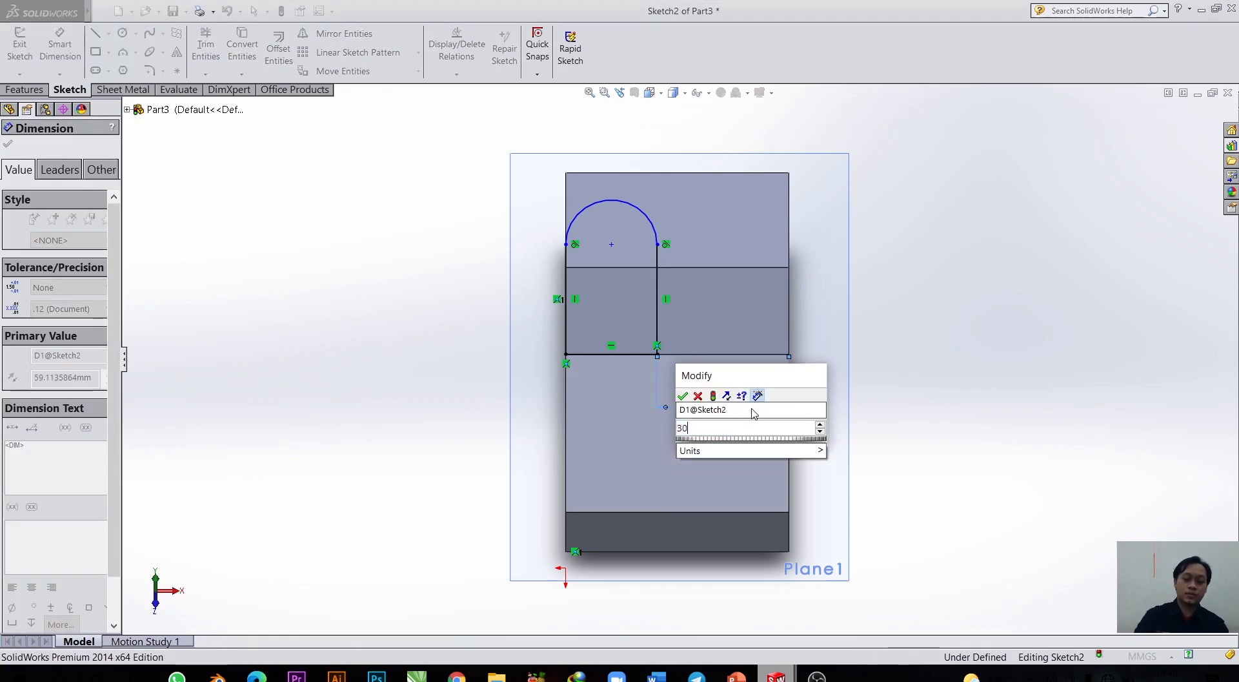
key(Return)
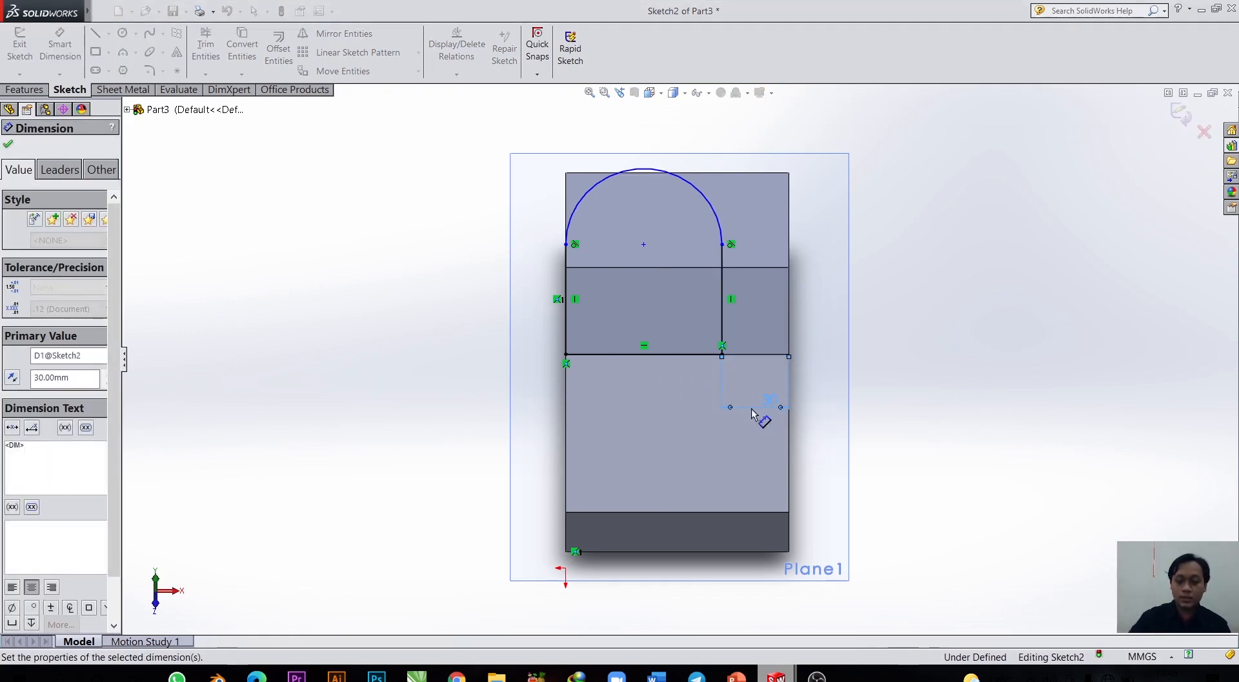
Dimension the height of the arc's centre above the profile's horizontal base line as 50 mm.
click(644, 244)
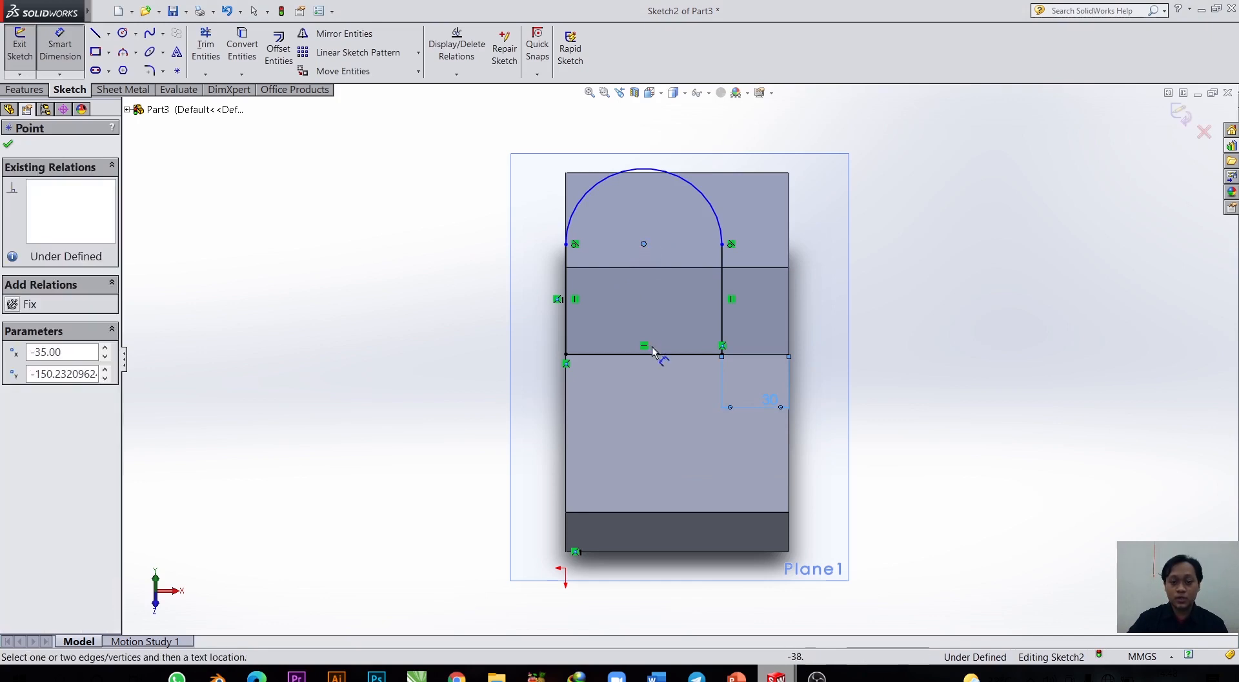
click(657, 354)
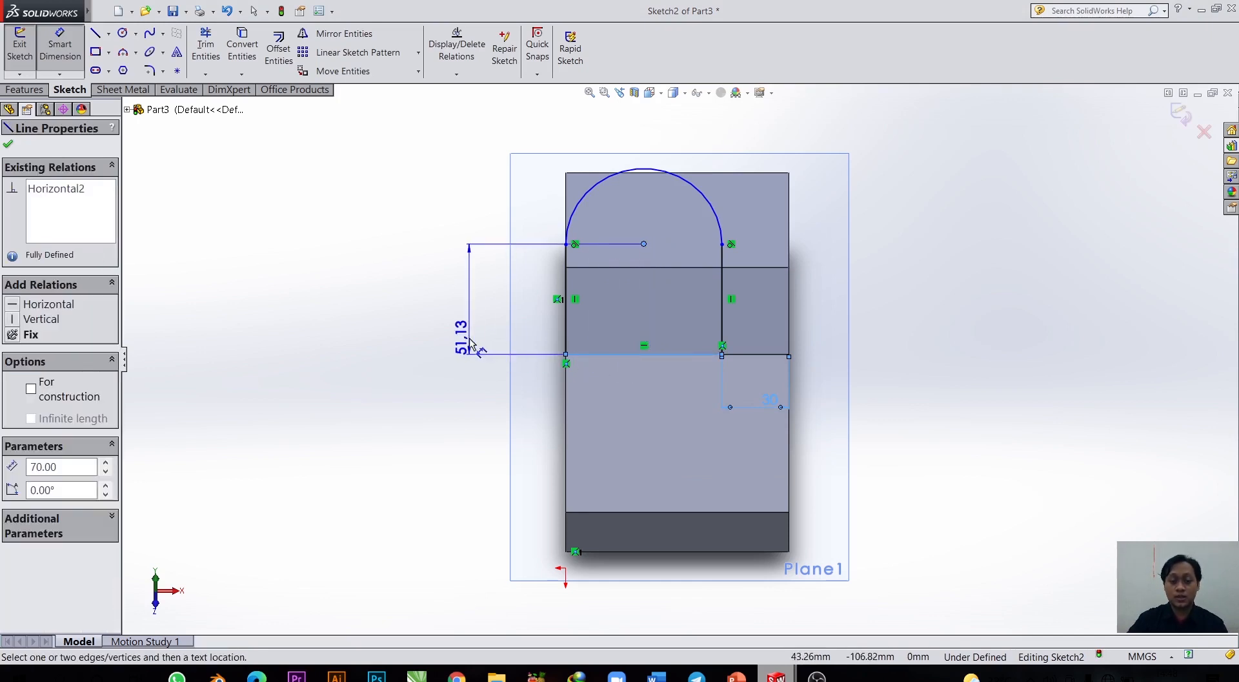
click(474, 332)
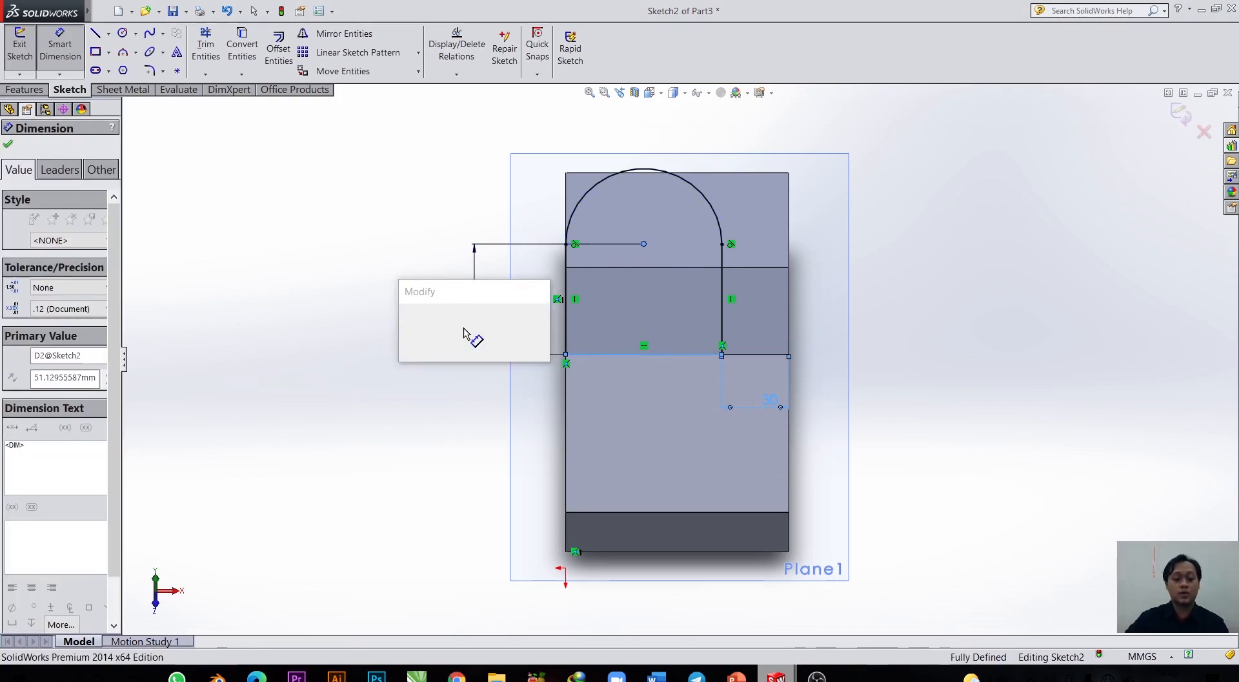
text(50)
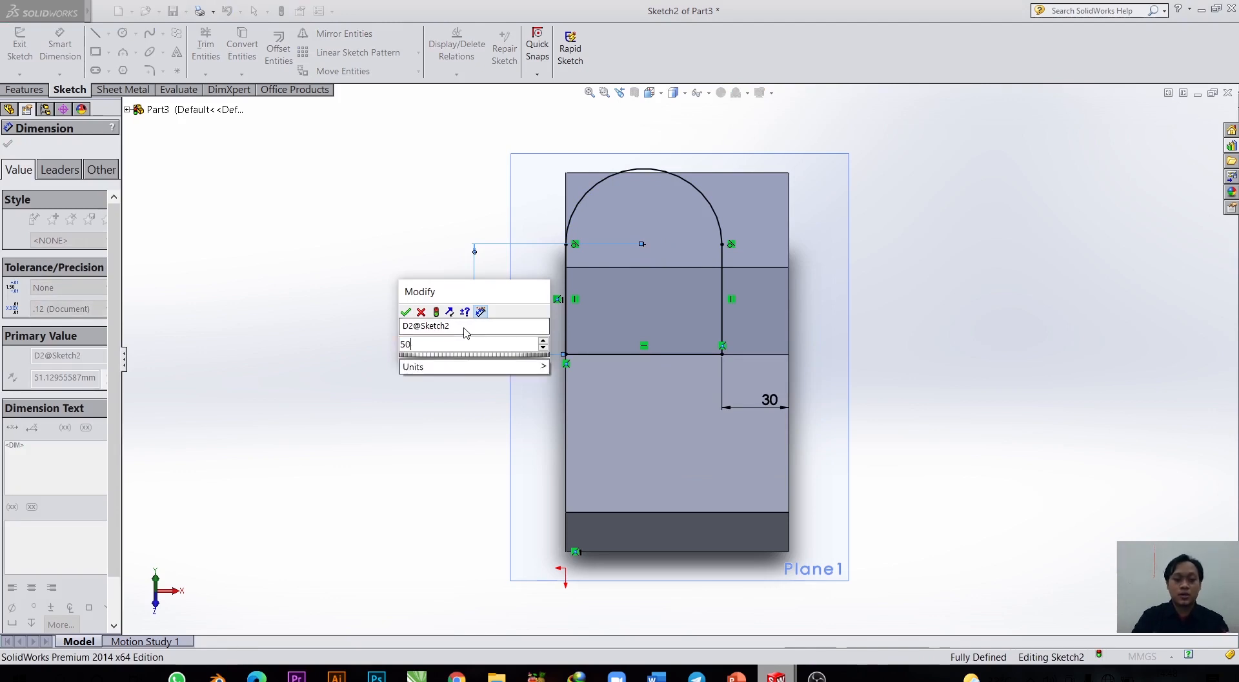
key(Return)
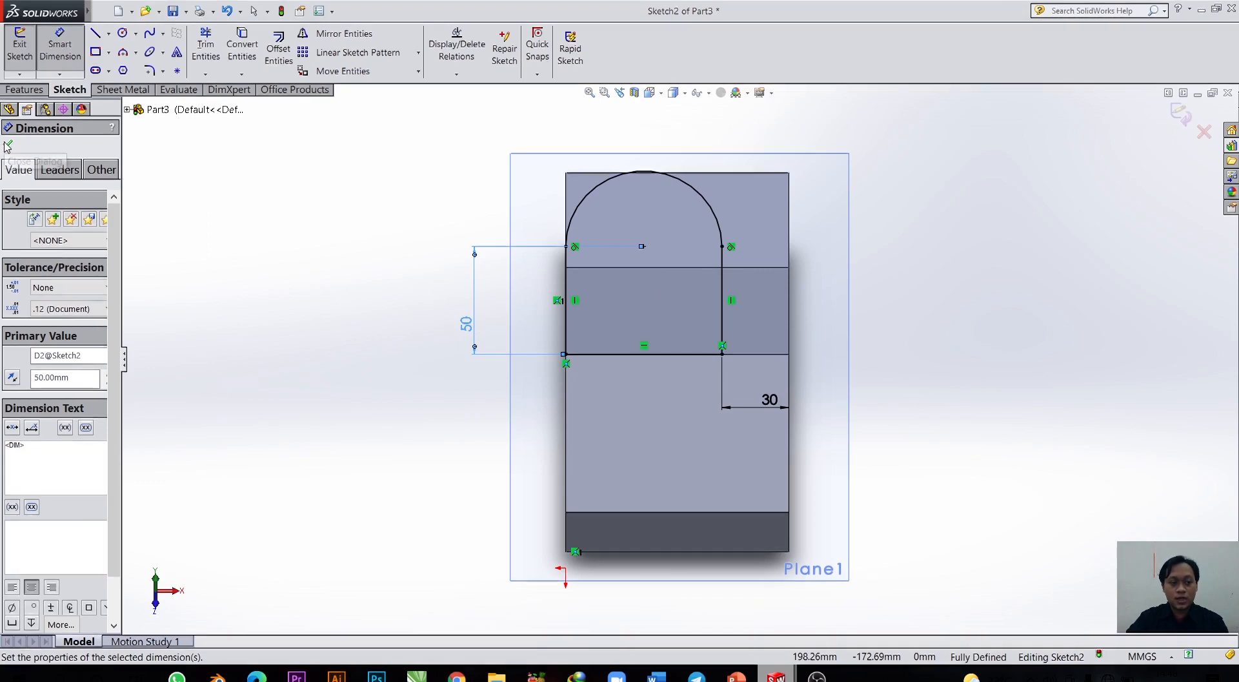
click(8, 145)
key(f)
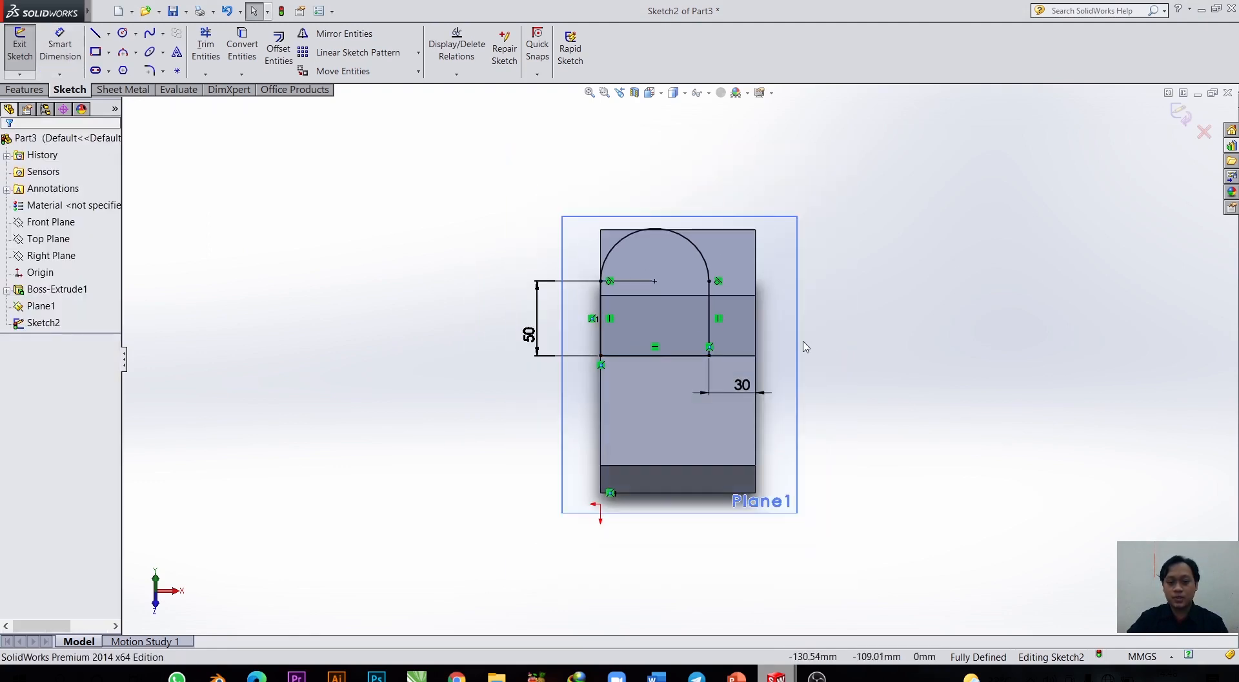
Start a boss extrude of the round-ended profile and reverse its direction so that it runs down into the part.
mouse_move(822, 342)
middle_down()
mouse_move(686, 221)
mouse_move(706, 191)
mouse_move(692, 209)
mouse_move(664, 180)
mouse_move(712, 207)
mouse_move(715, 249)
mouse_move(671, 213)
mouse_move(689, 214)
middle_up()
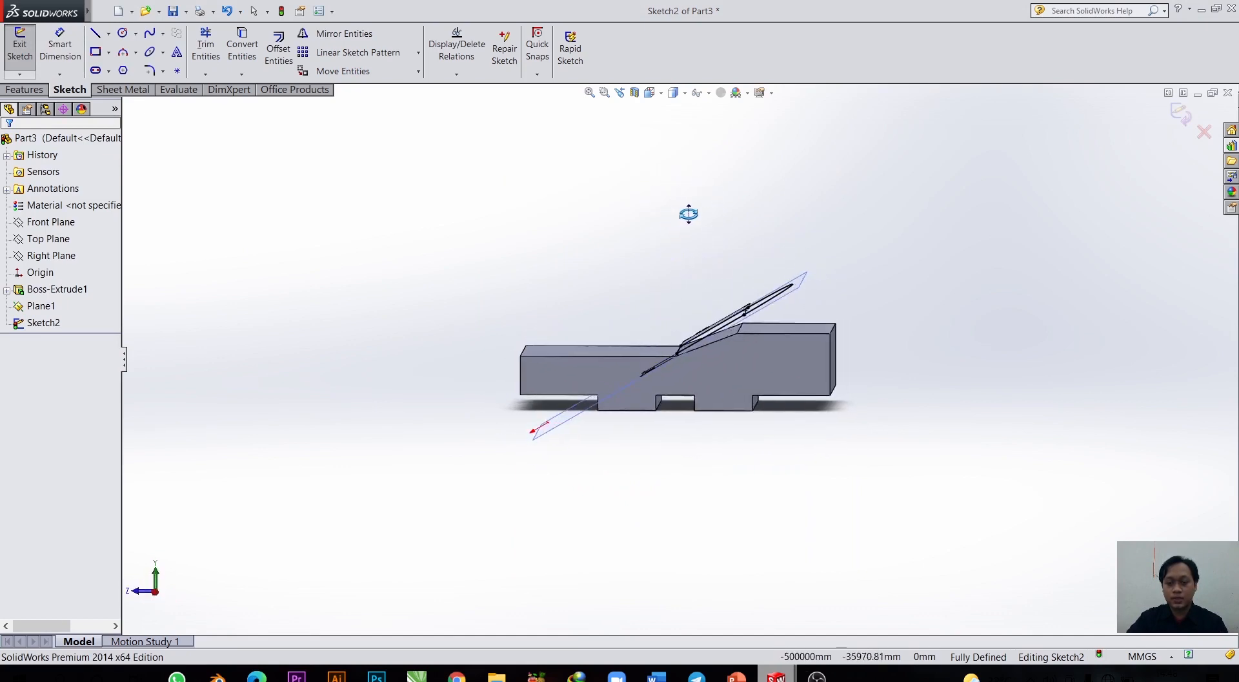
scroll(795, 326, down, 3)
mouse_move(730, 312)
middle_down()
mouse_move(736, 294)
mouse_move(747, 310)
mouse_move(730, 299)
middle_up()
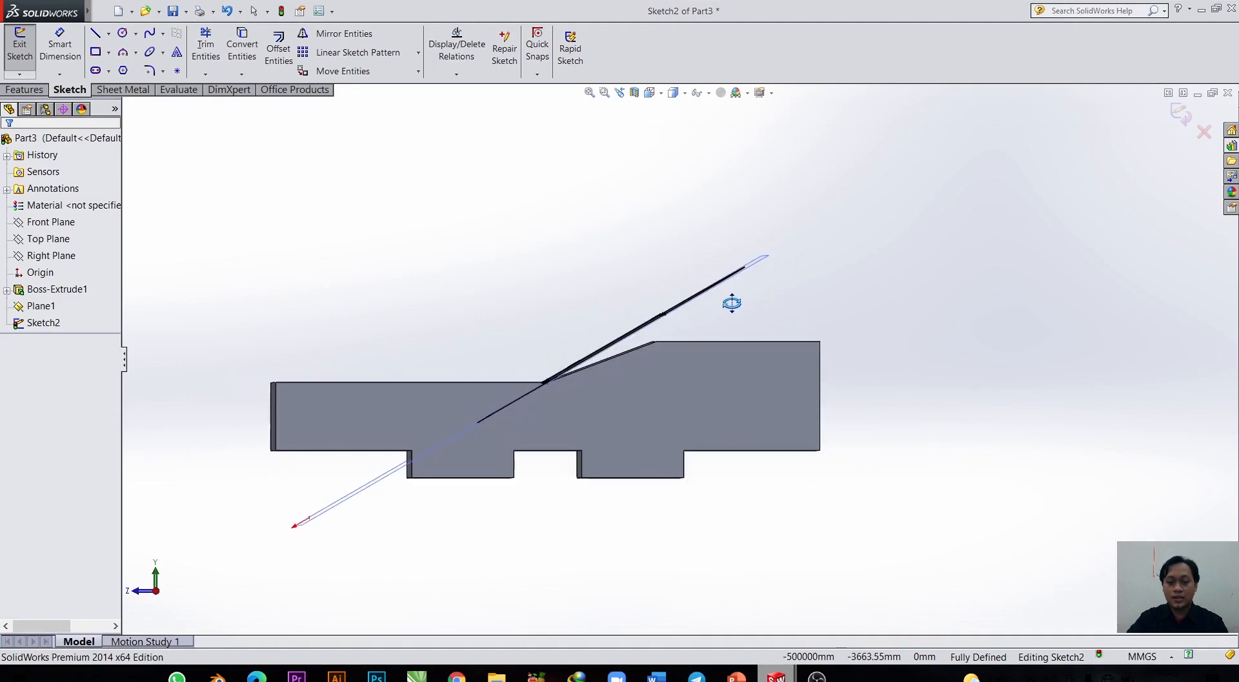
click(763, 260)
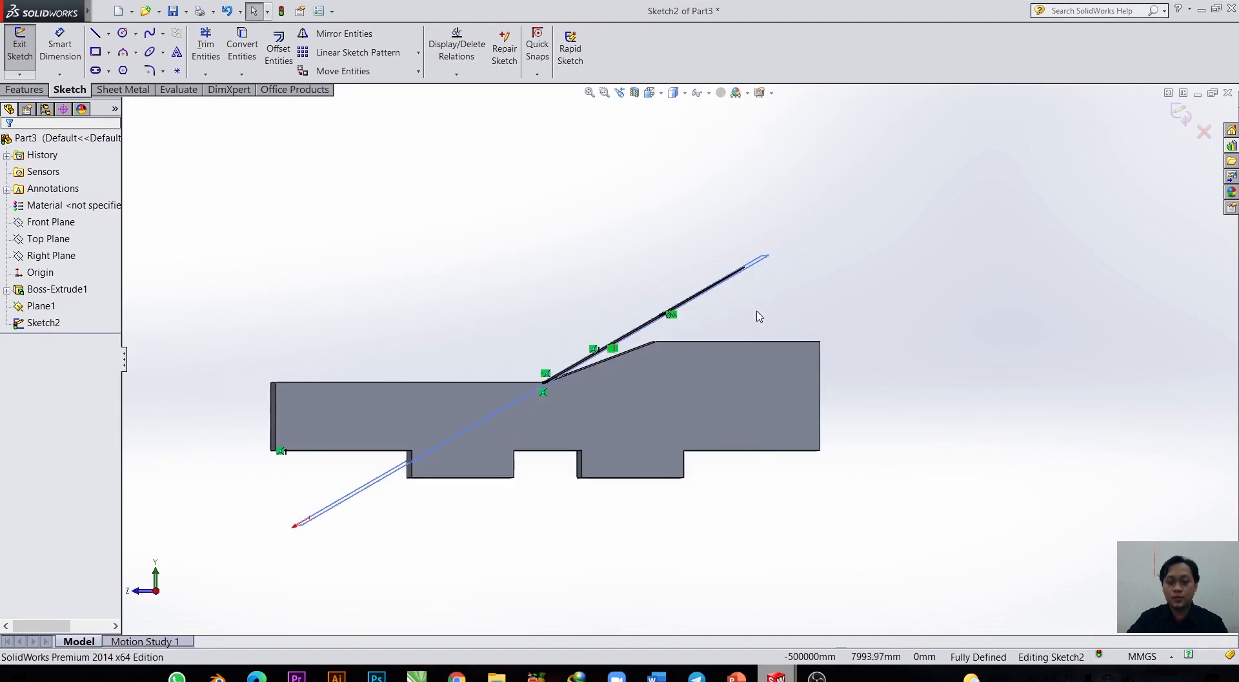
mouse_move(759, 317)
middle_down()
mouse_move(802, 335)
mouse_move(863, 415)
mouse_move(701, 392)
middle_up()
scroll(701, 393, up, 3)
scroll(570, 369, down, 3)
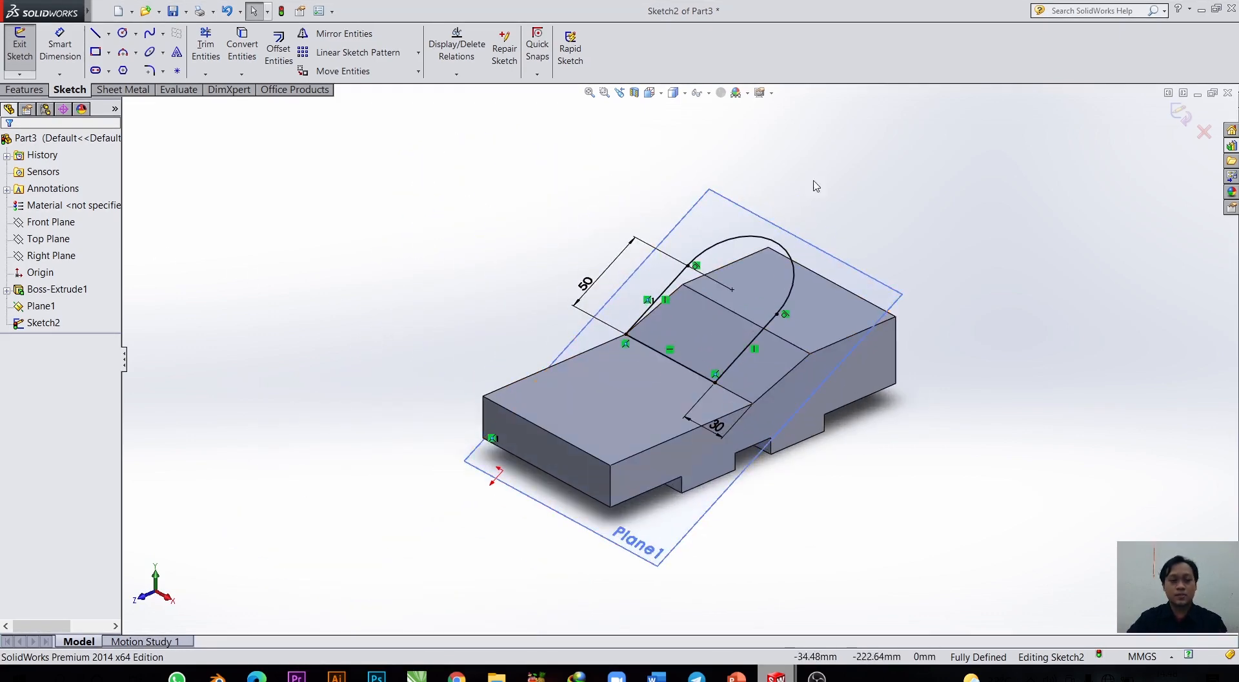
click(25, 89)
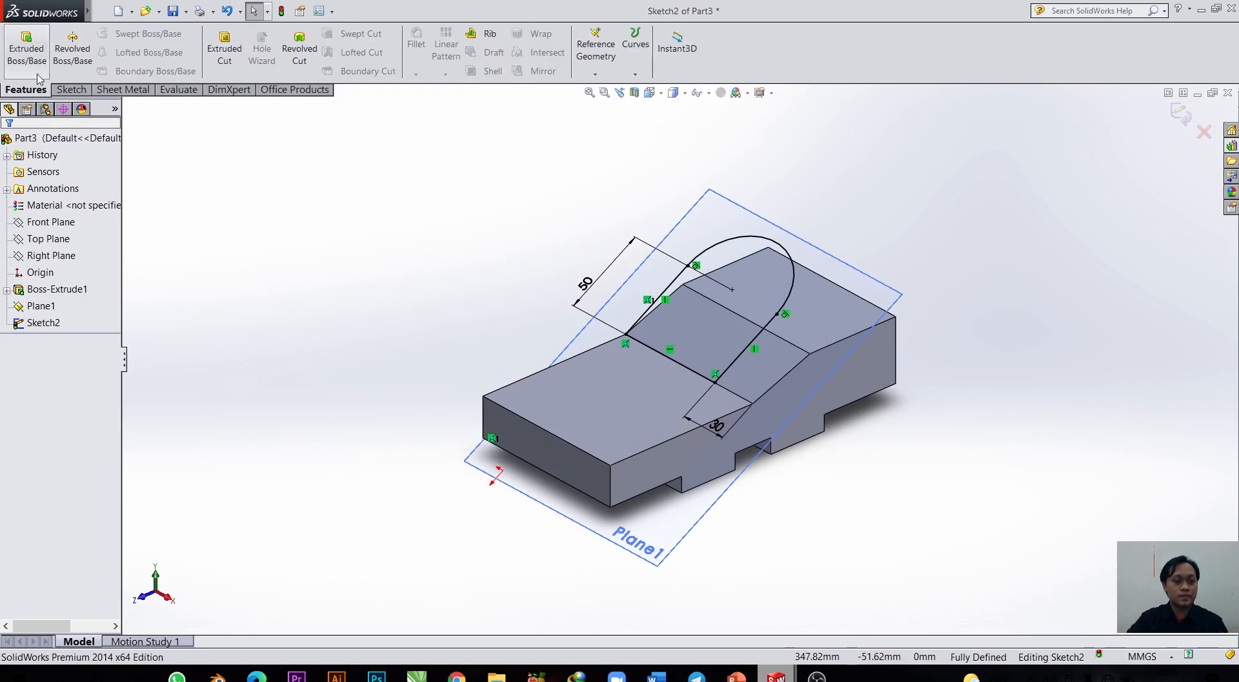
click(31, 58)
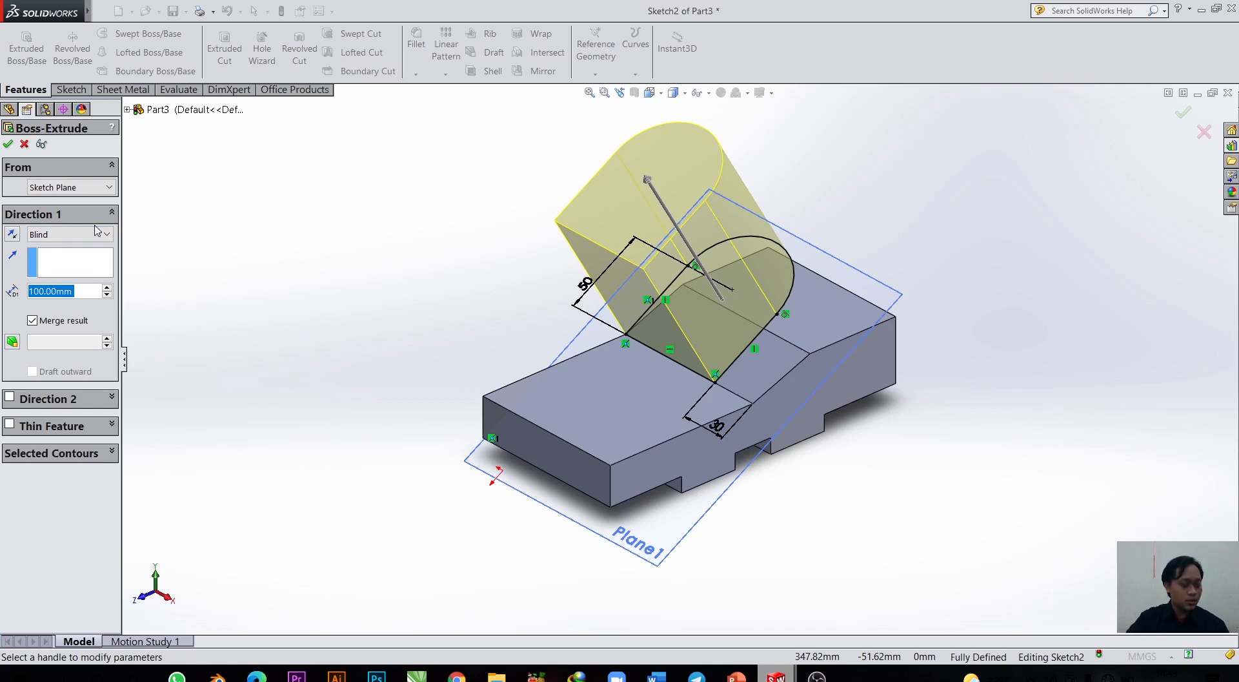
click(90, 234)
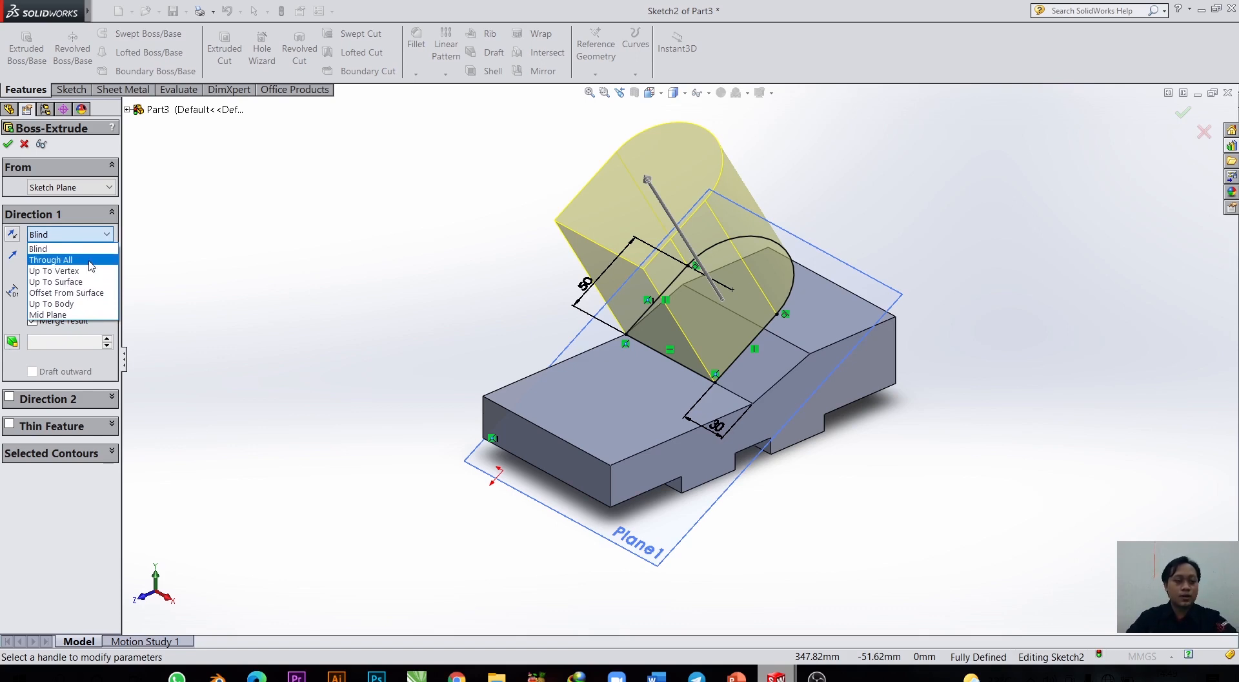
click(13, 239)
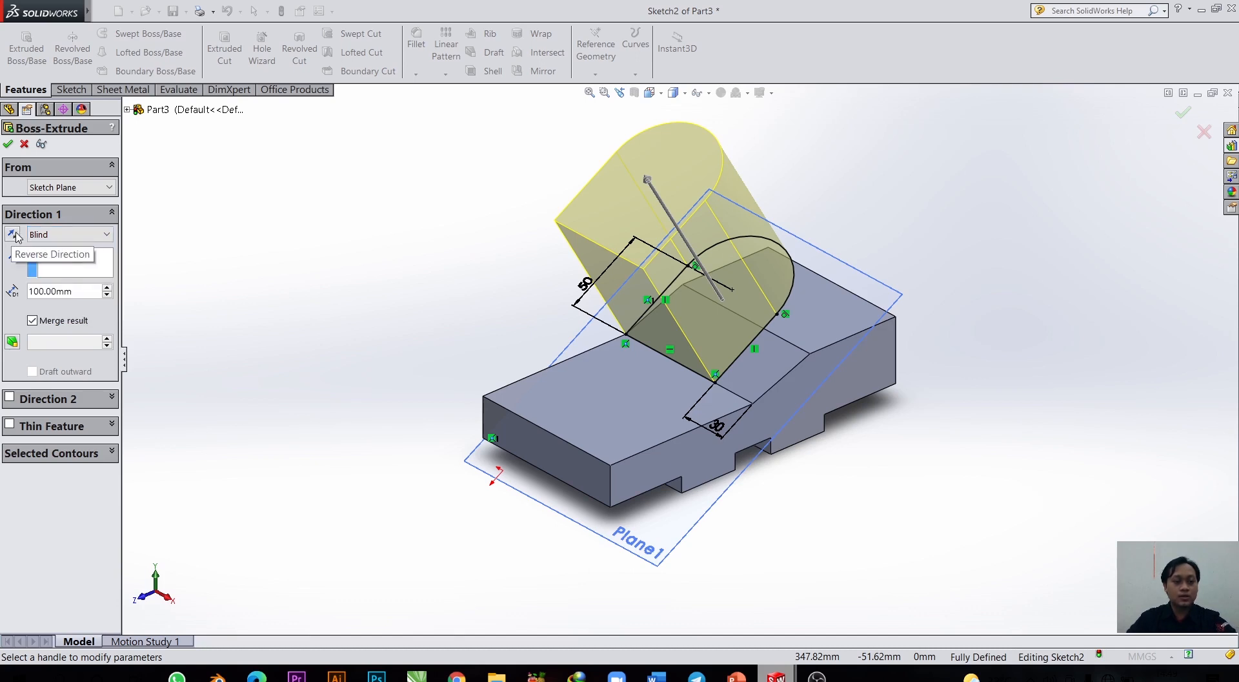
click(15, 235)
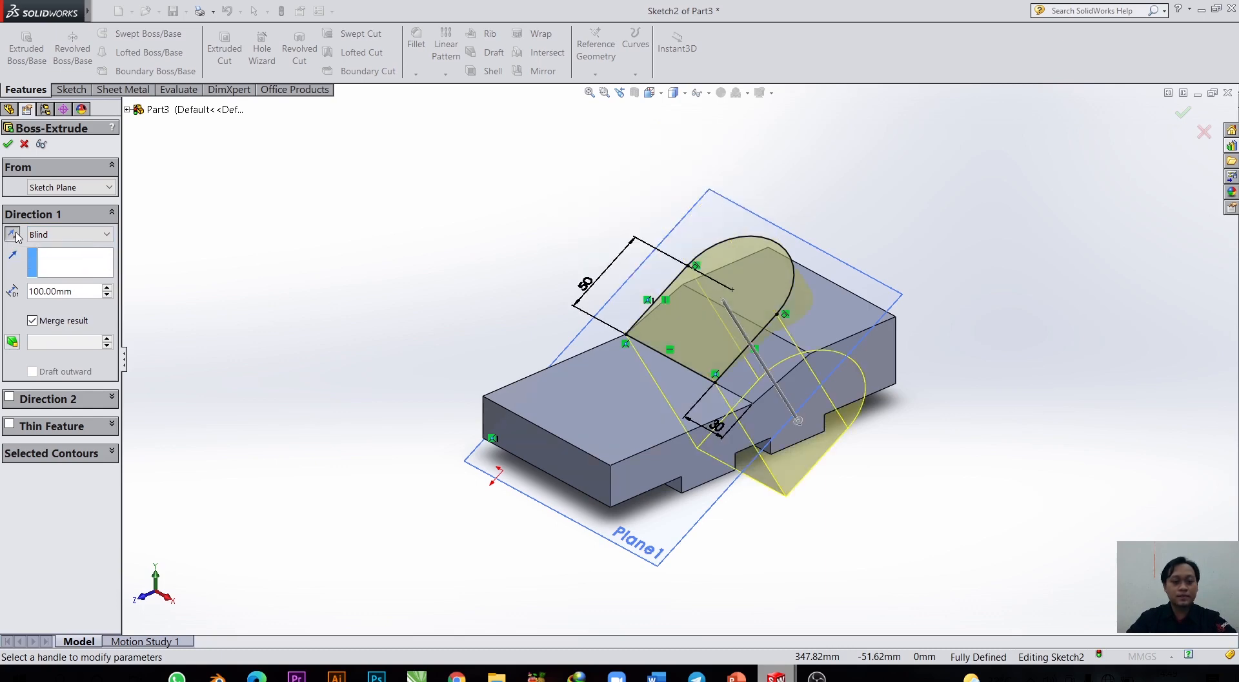
Set the extrusion's end condition to Up To Next and complete the boss.
scroll(820, 431, down, 2)
scroll(820, 432, up, 3)
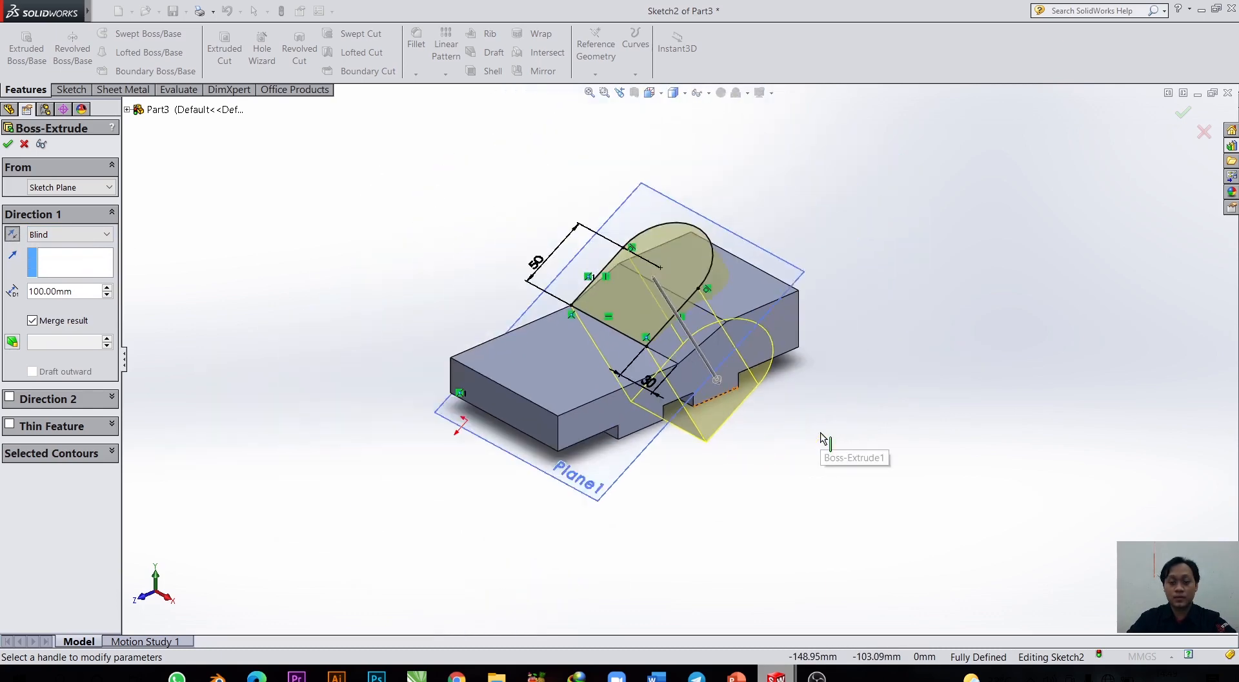
middle_drag(783, 431, 830, 382)
scroll(687, 360, down, 5)
middle_drag(686, 360, 675, 392)
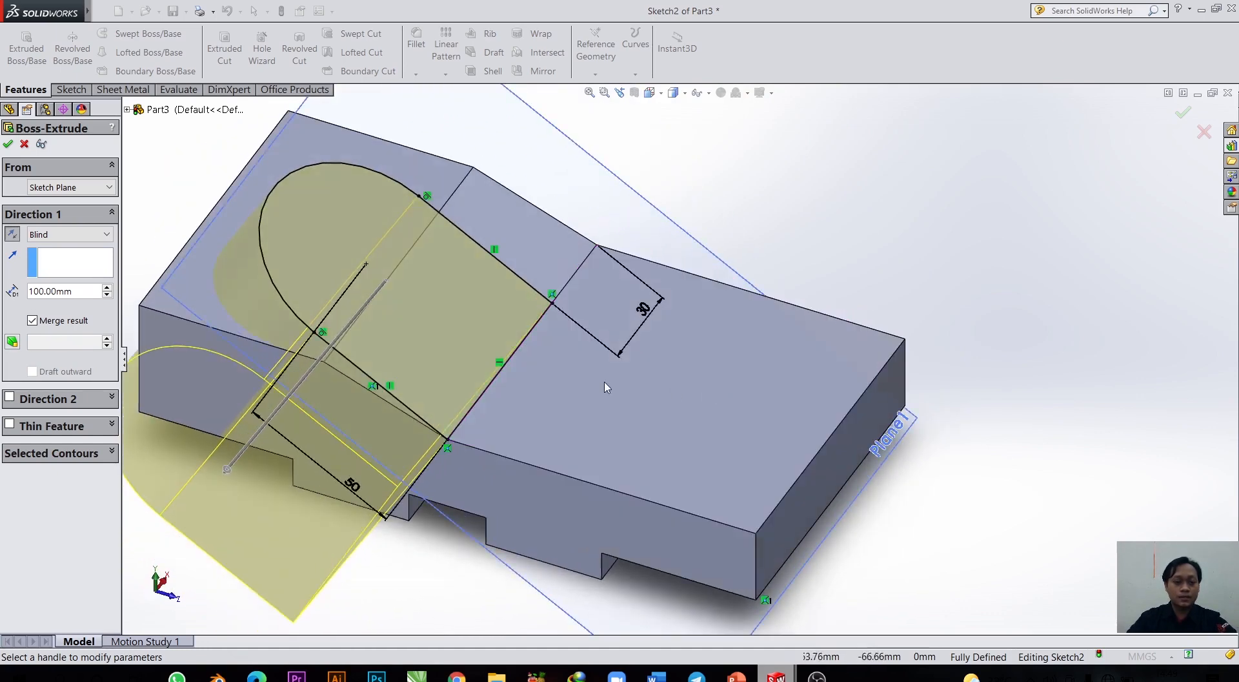
scroll(675, 392, up, 2)
scroll(214, 318, down, 2)
click(93, 234)
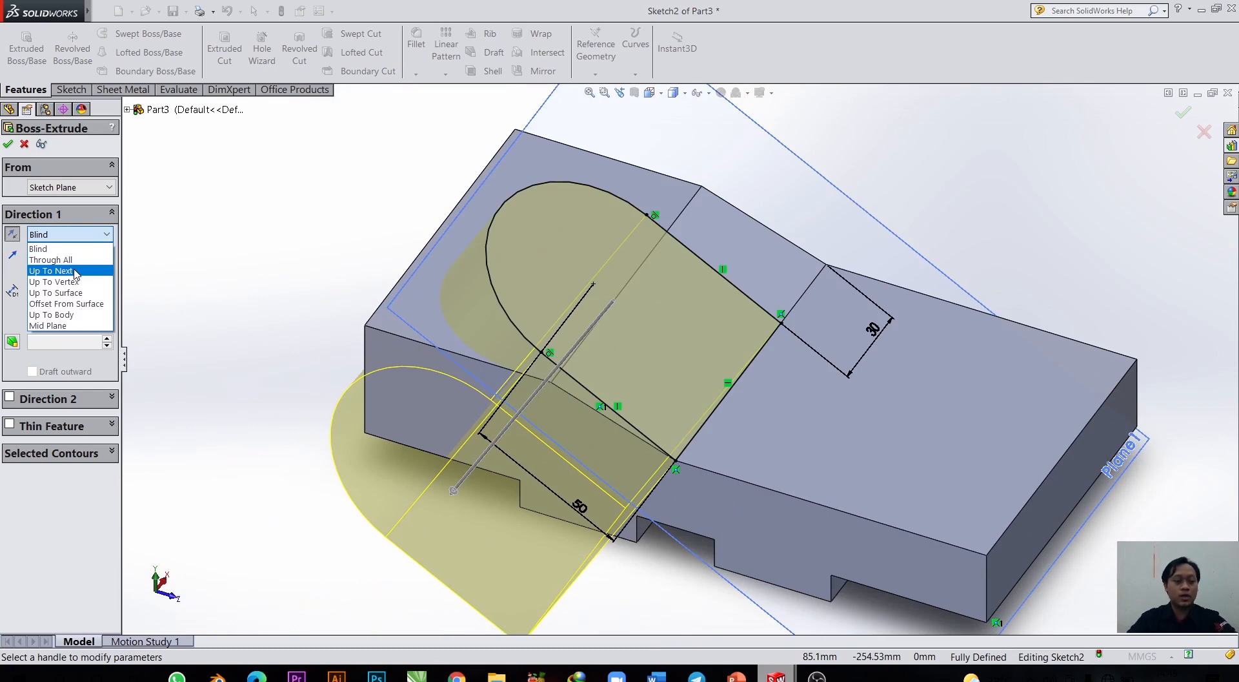
click(75, 274)
scroll(646, 336, up, 3)
middle_drag(646, 336, 376, 462)
middle_drag(859, 421, 926, 387)
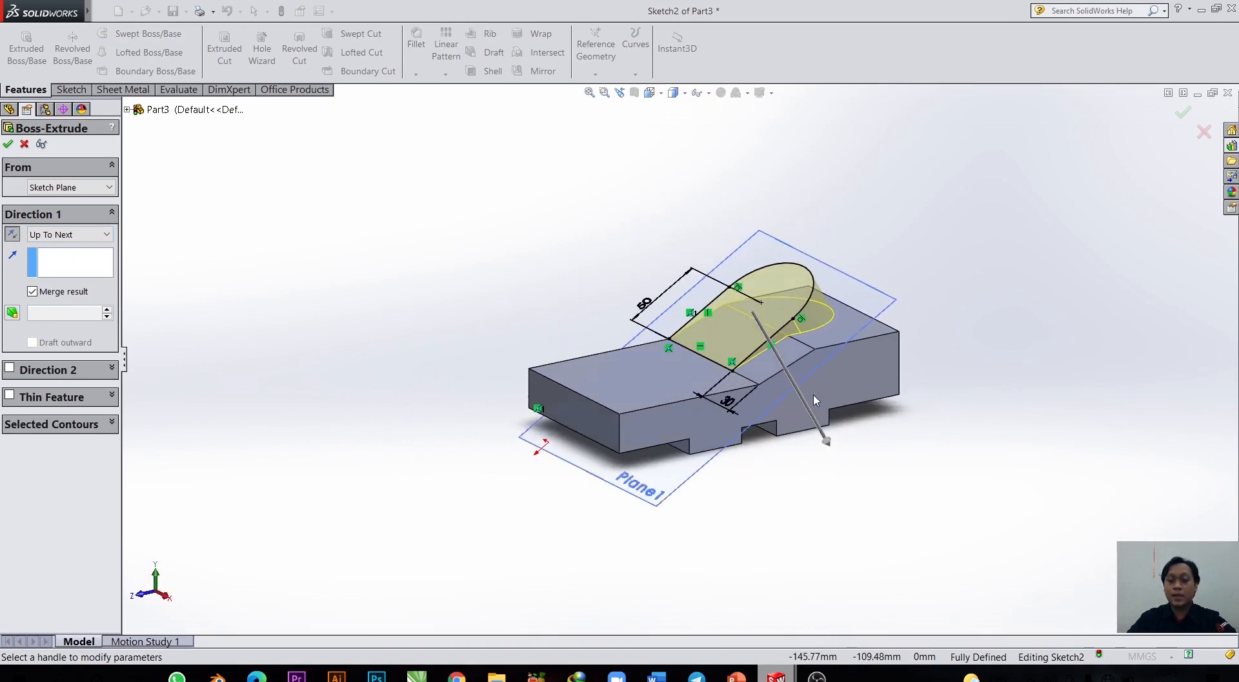
middle_drag(822, 386, 858, 381)
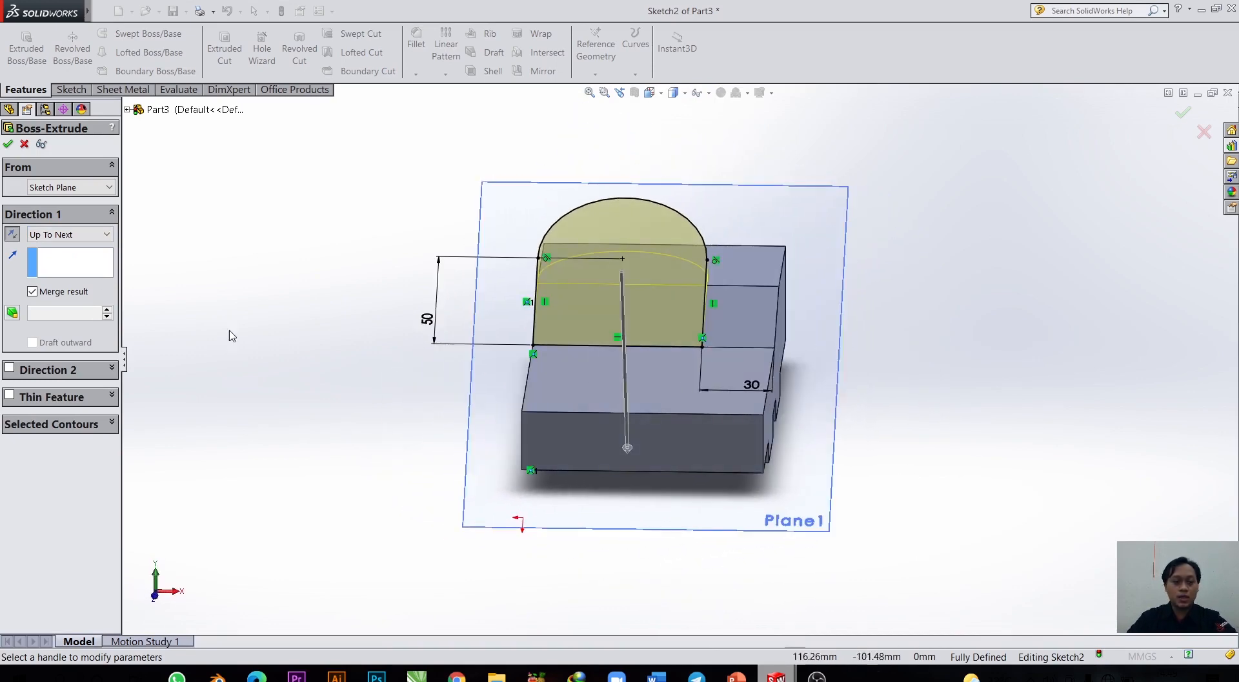
click(8, 144)
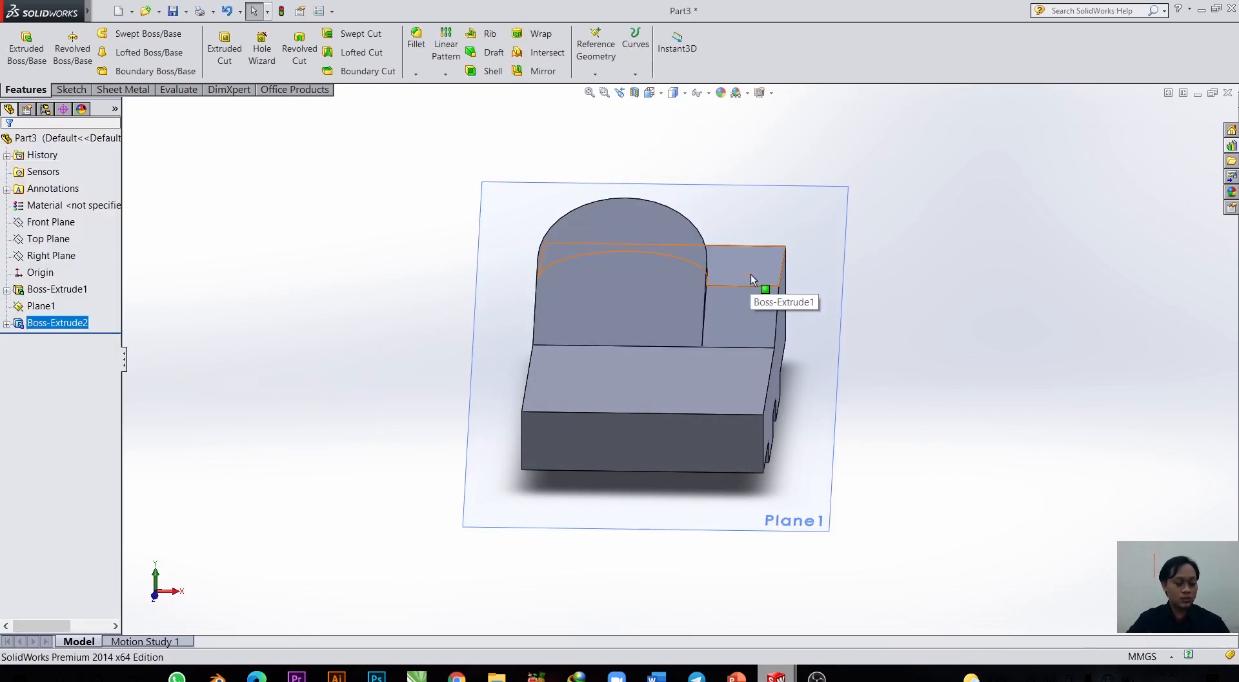
Hide the angled reference plane Plane1.
middle_drag(889, 352, 834, 371)
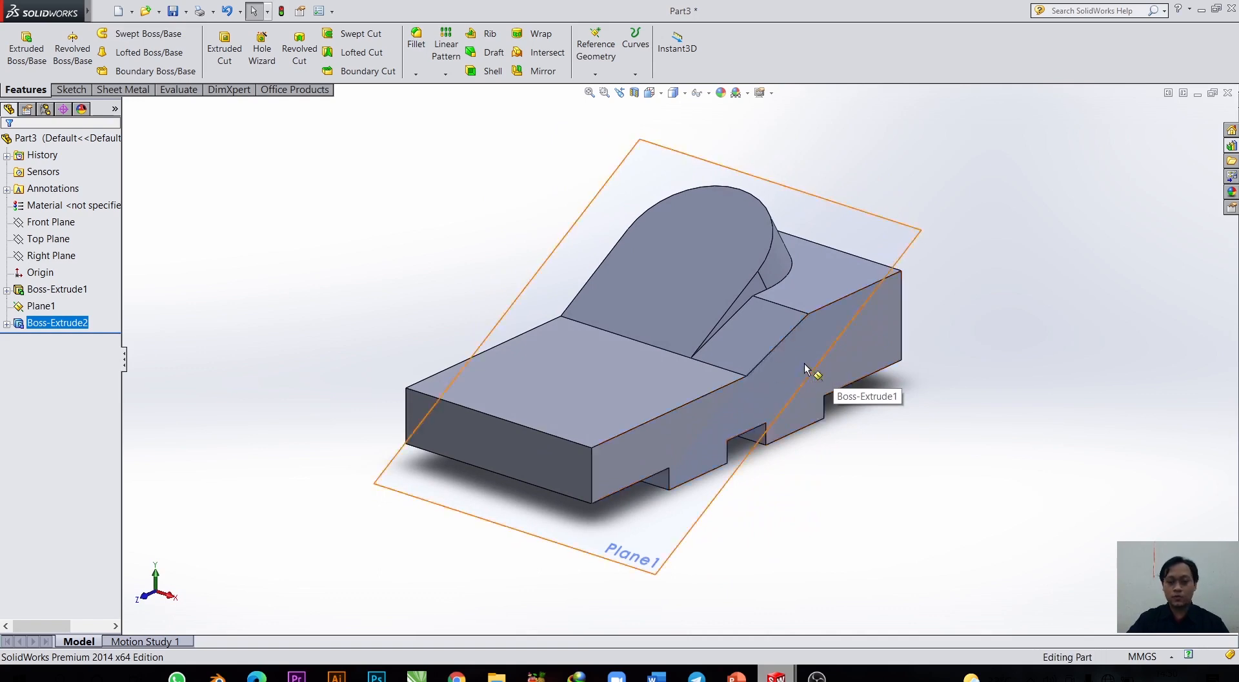
scroll(801, 381, down, 2)
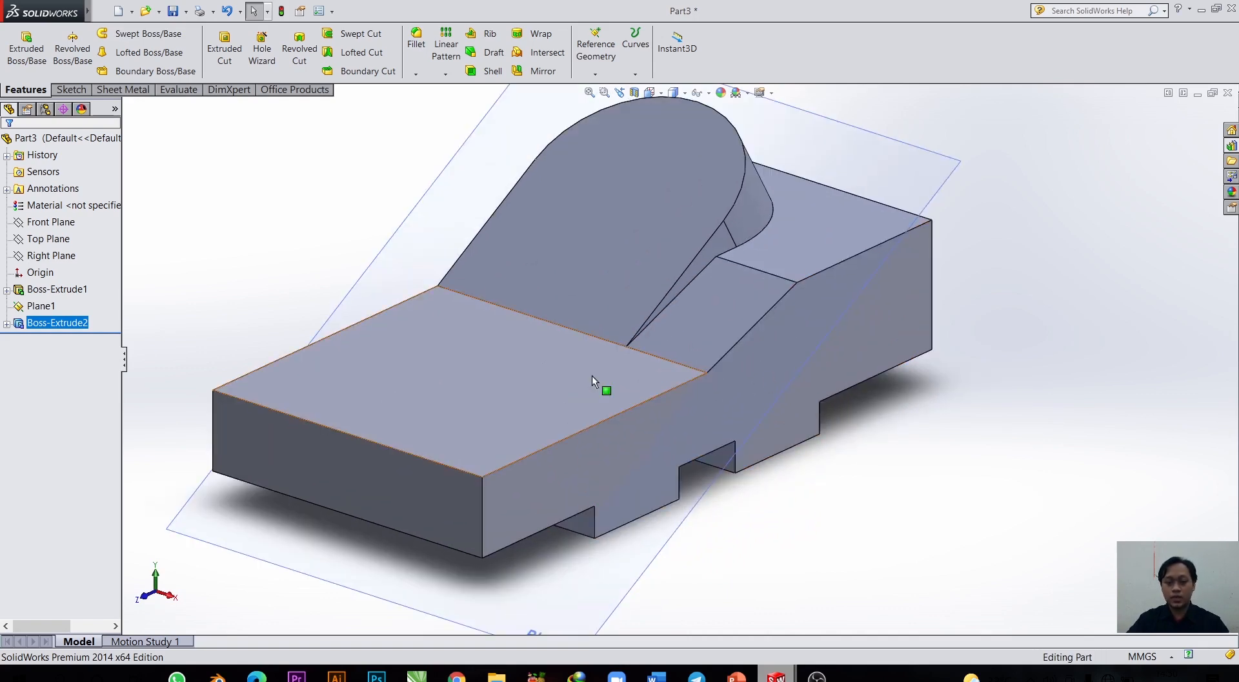
scroll(789, 348, up, 3)
scroll(649, 373, down, 1)
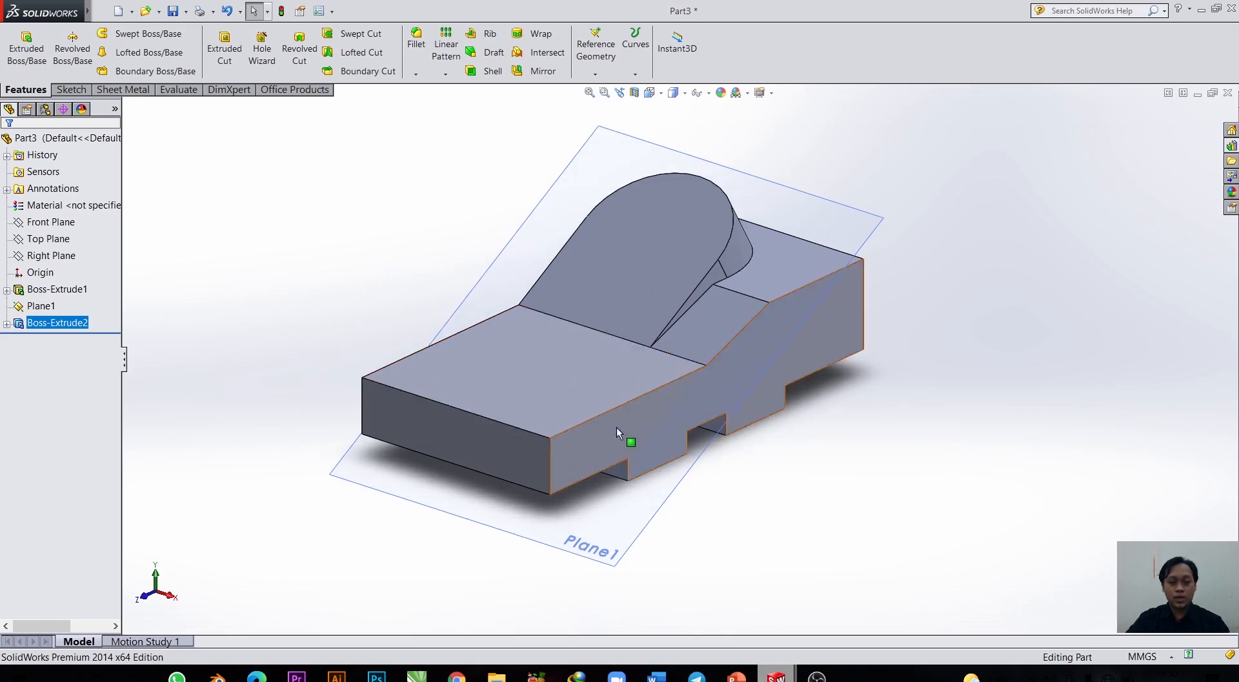
click(45, 306)
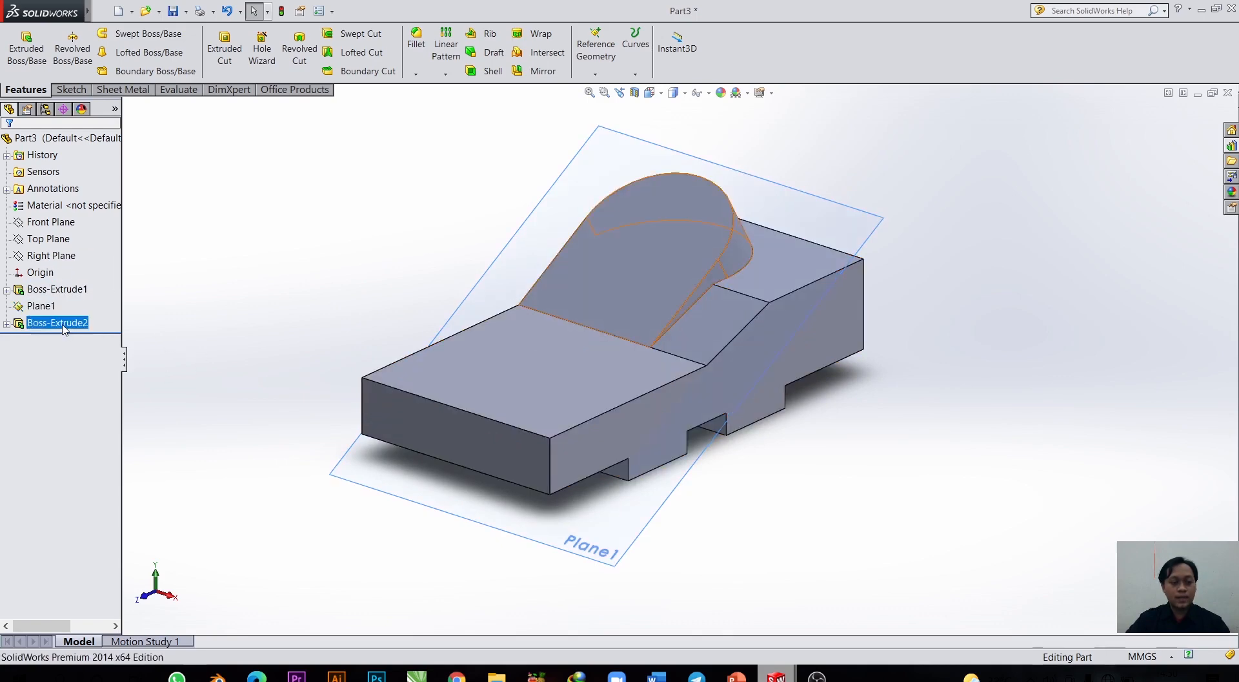
right_click(51, 309)
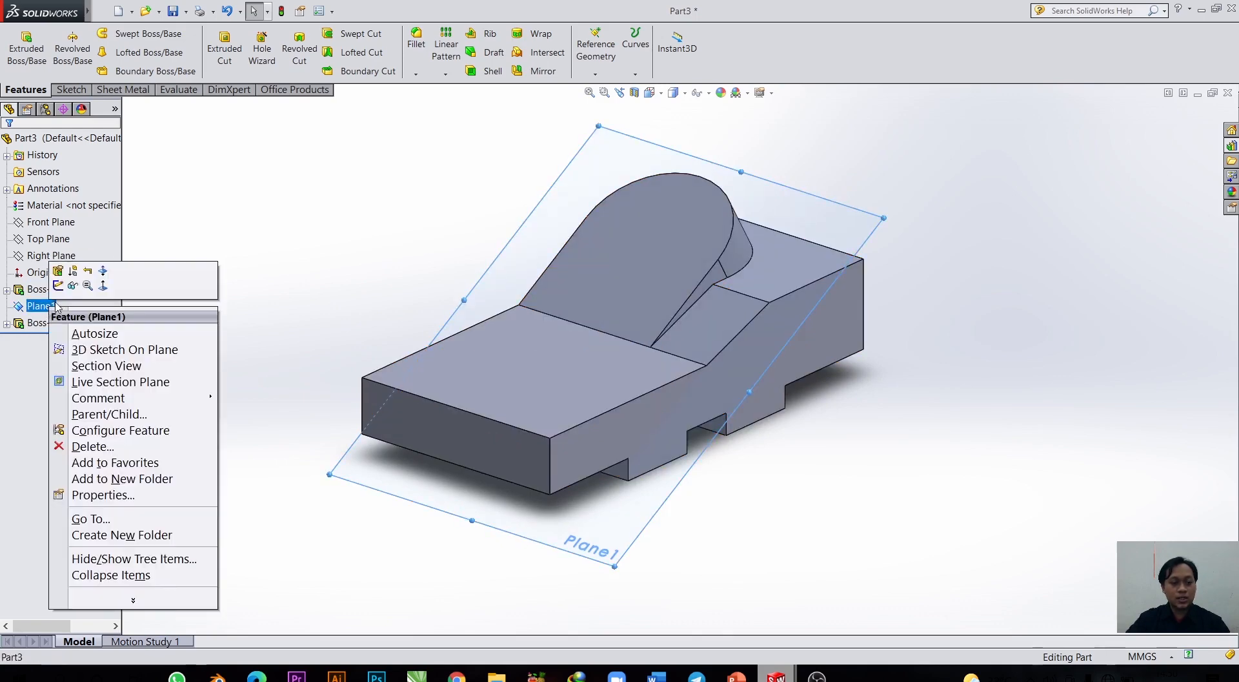
click(73, 287)
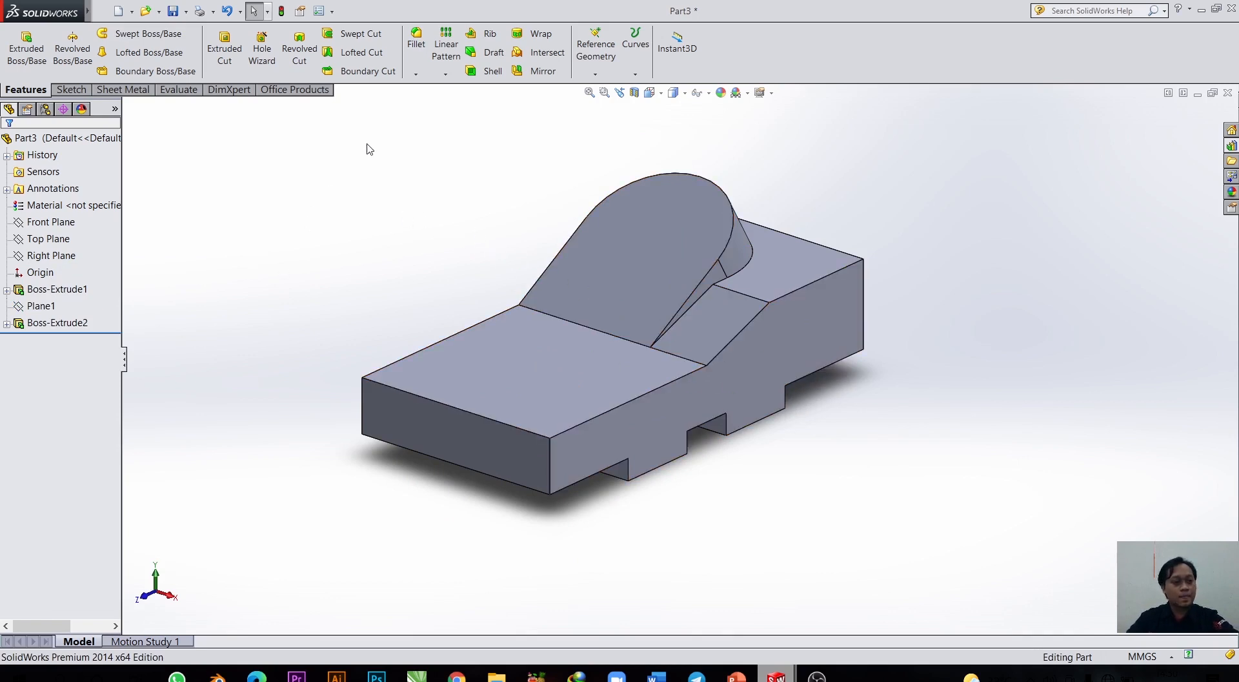
Sketch a three-point arc of about 46.7 mm radius on the body's side face, from the slope's upper corner to the lower top edge.
click(751, 343)
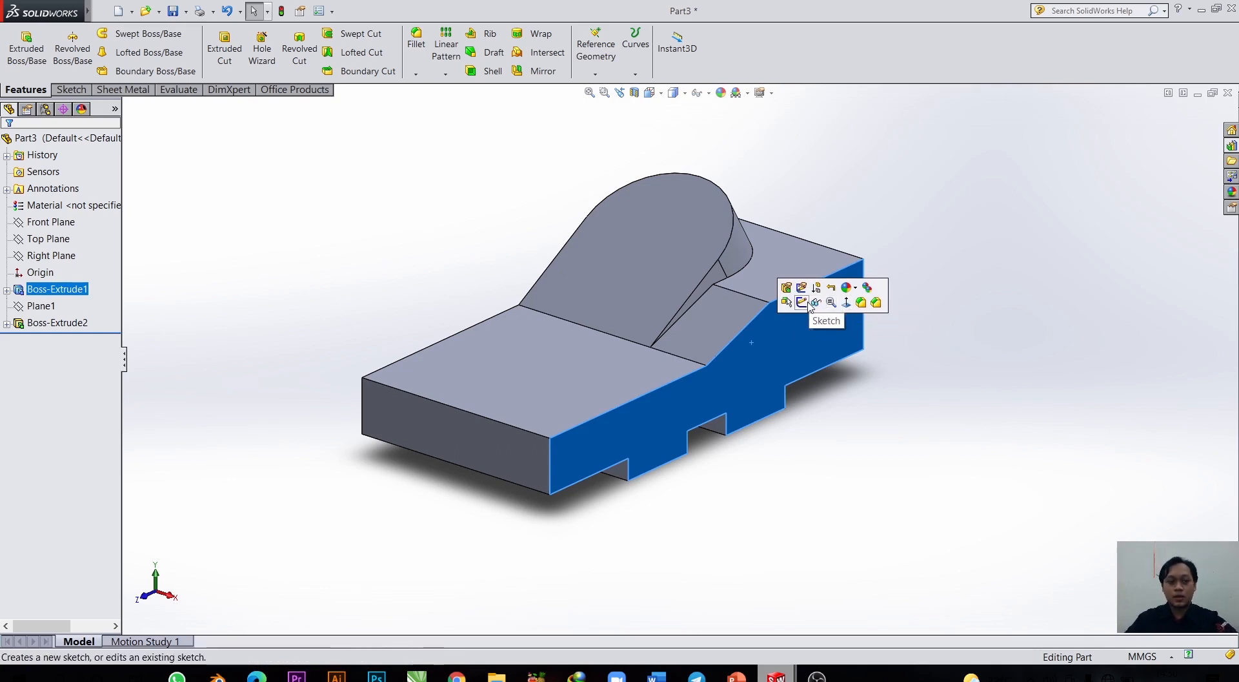
click(74, 90)
click(135, 53)
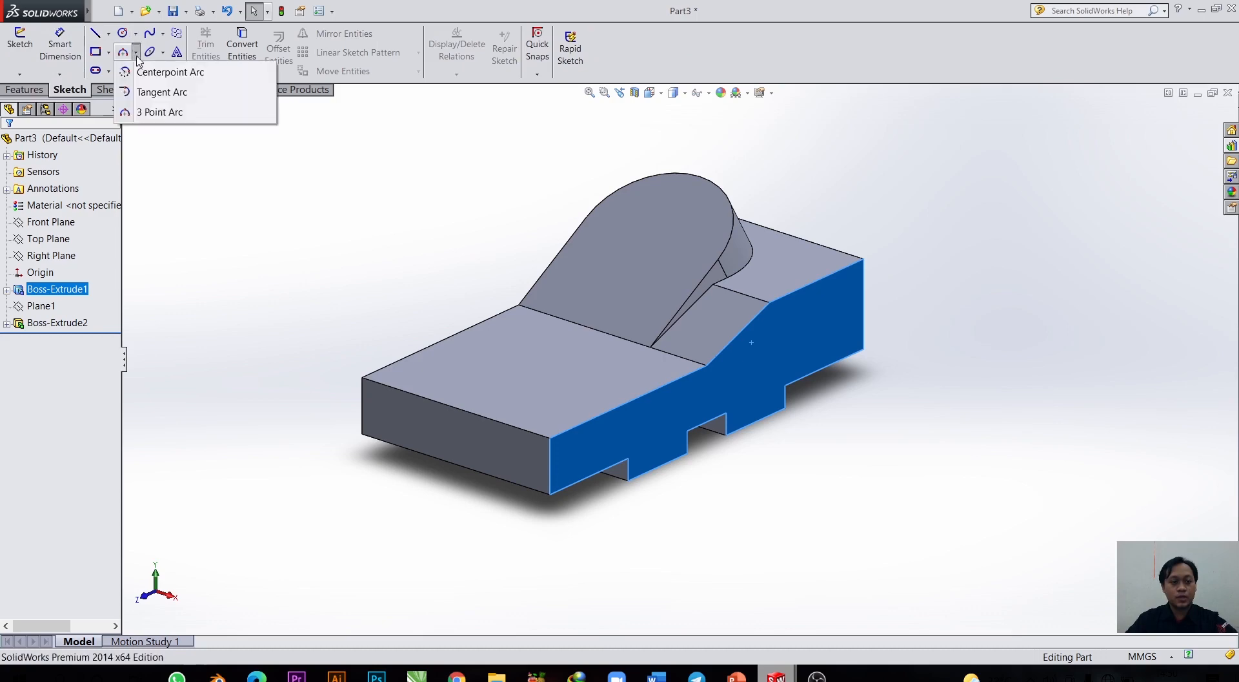
click(152, 110)
scroll(665, 336, down, 5)
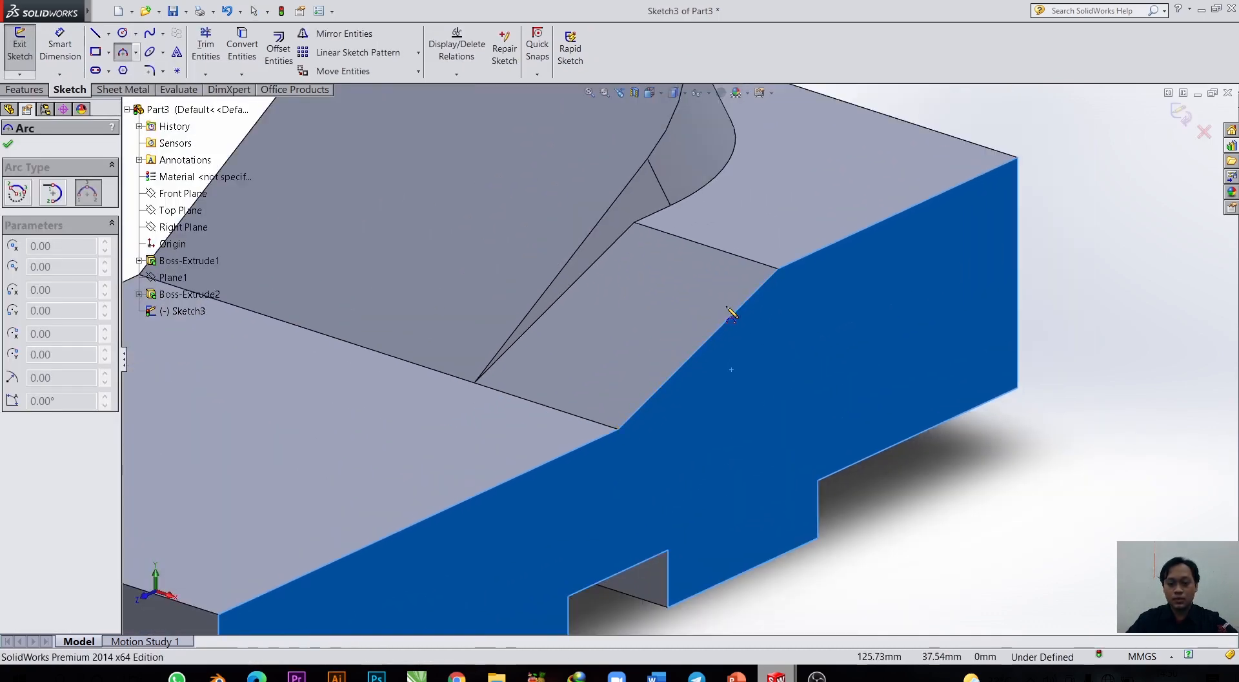
click(779, 271)
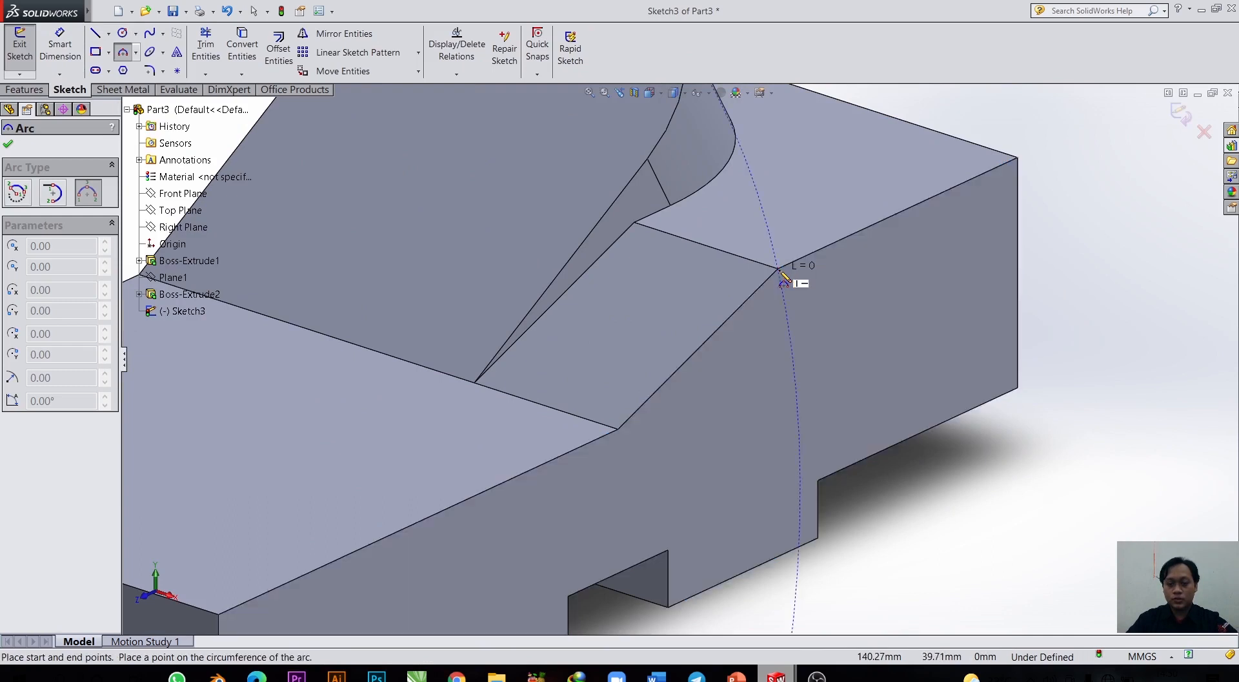
click(532, 470)
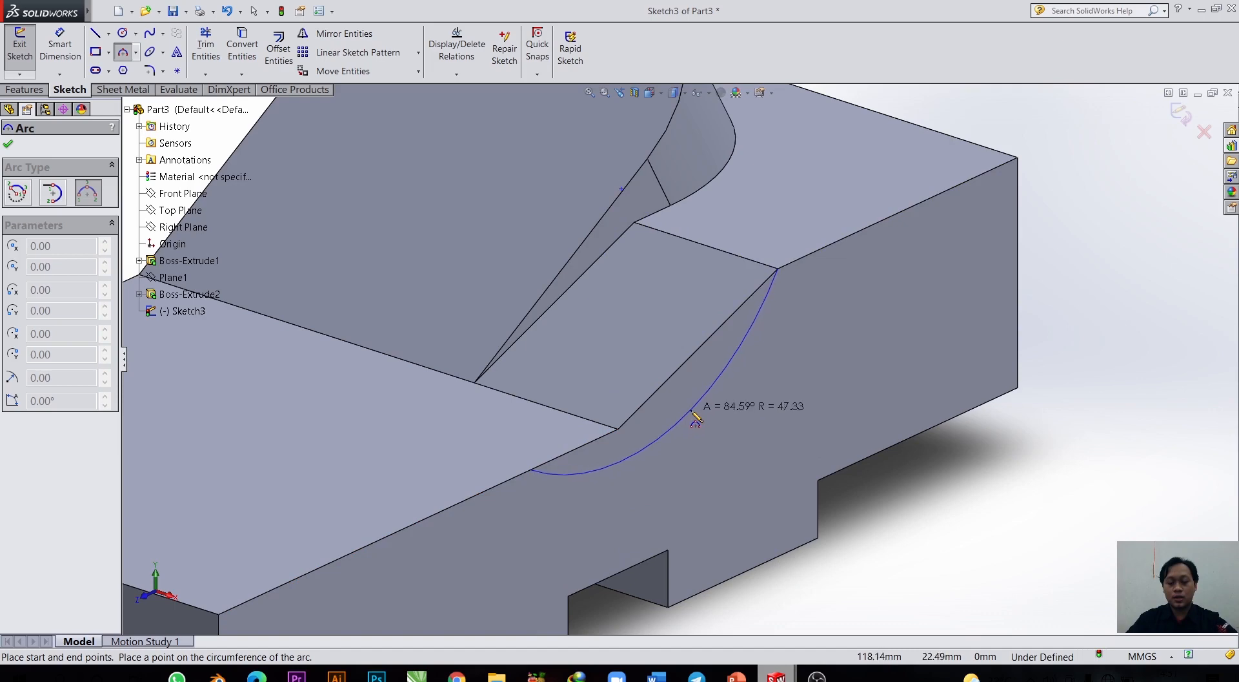
click(670, 429)
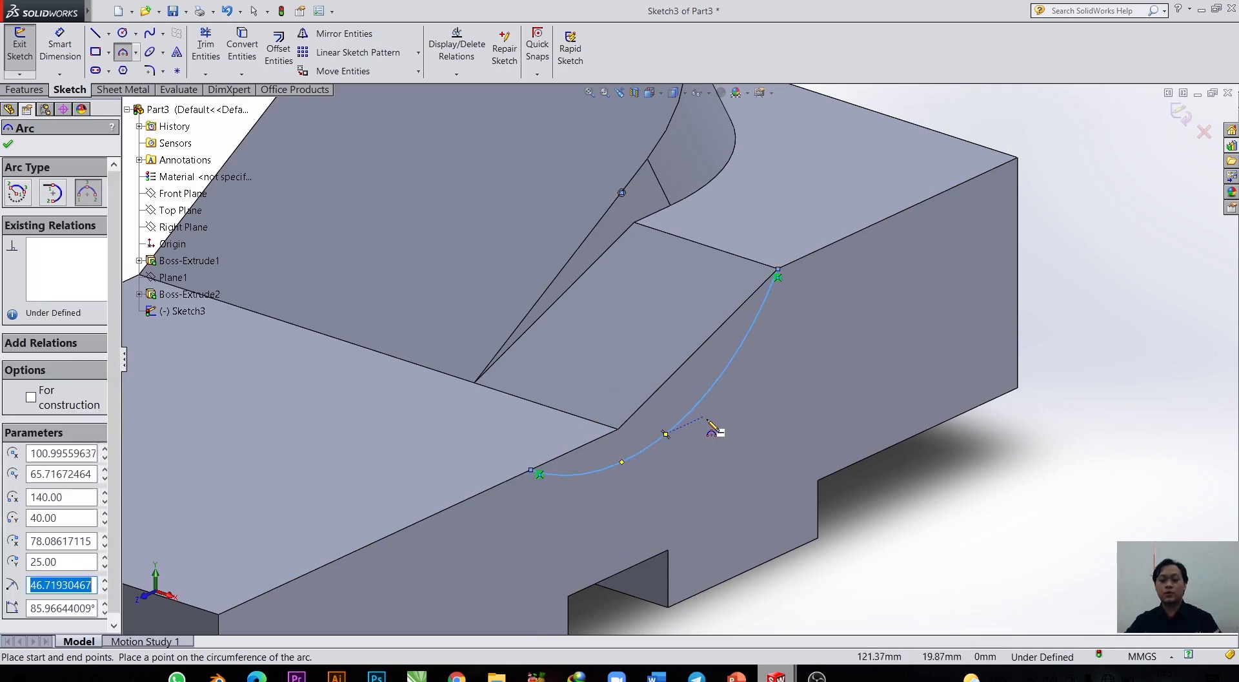
scroll(510, 364, up, 3)
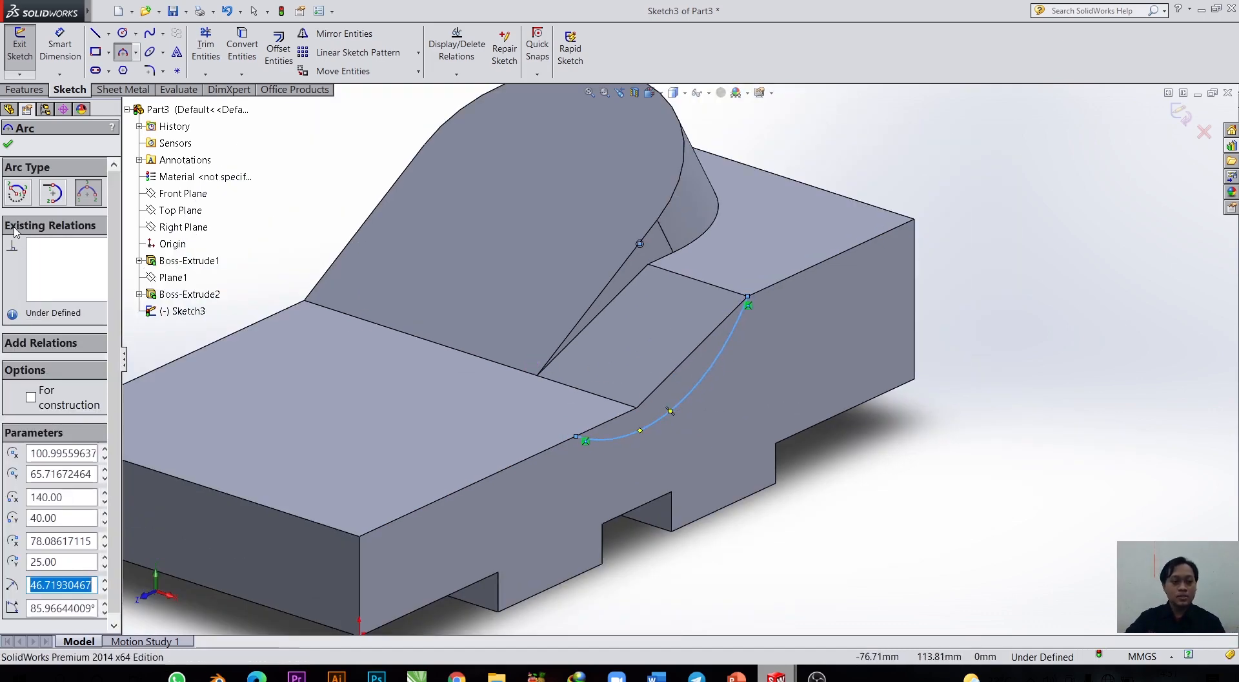
click(7, 146)
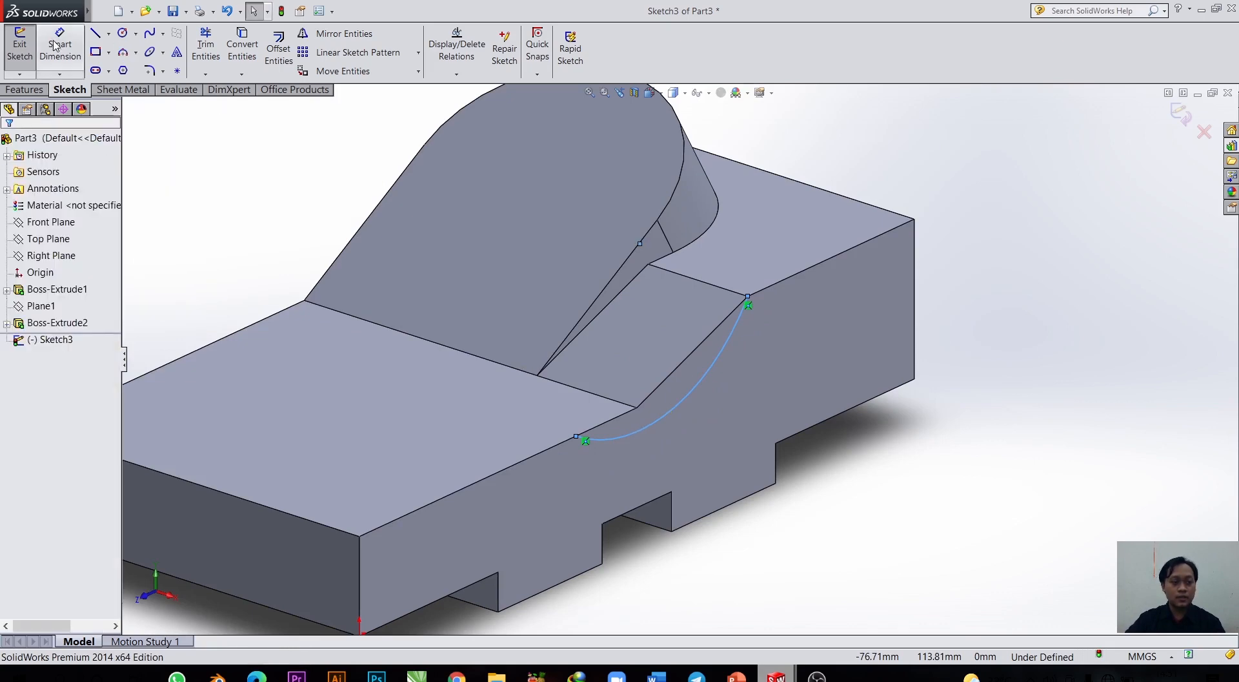
Dimension the arc's radius as 50 mm.
click(696, 392)
click(741, 441)
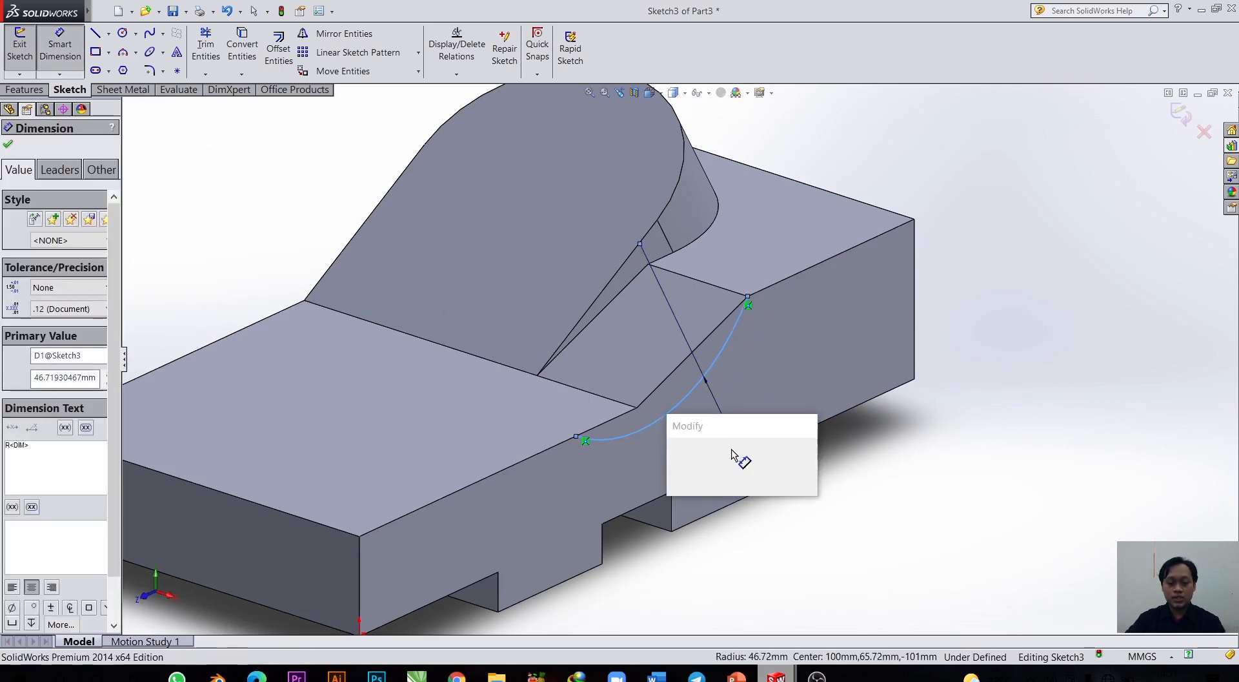
text(50)
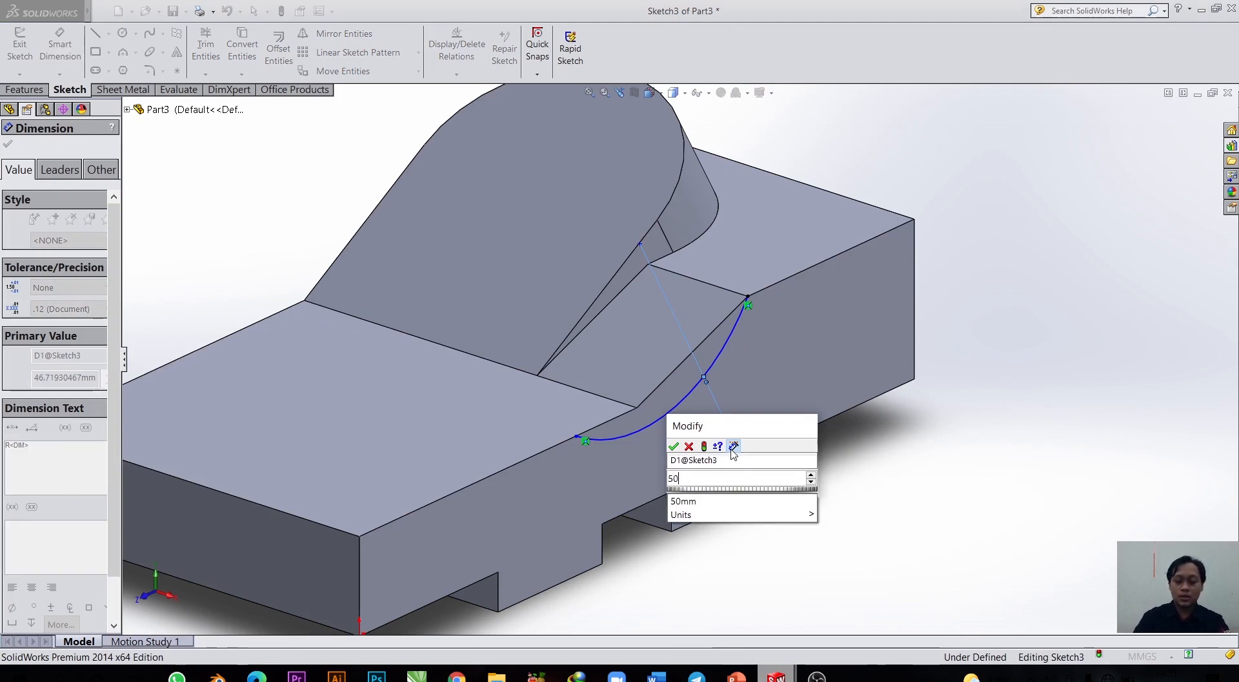
key(Return)
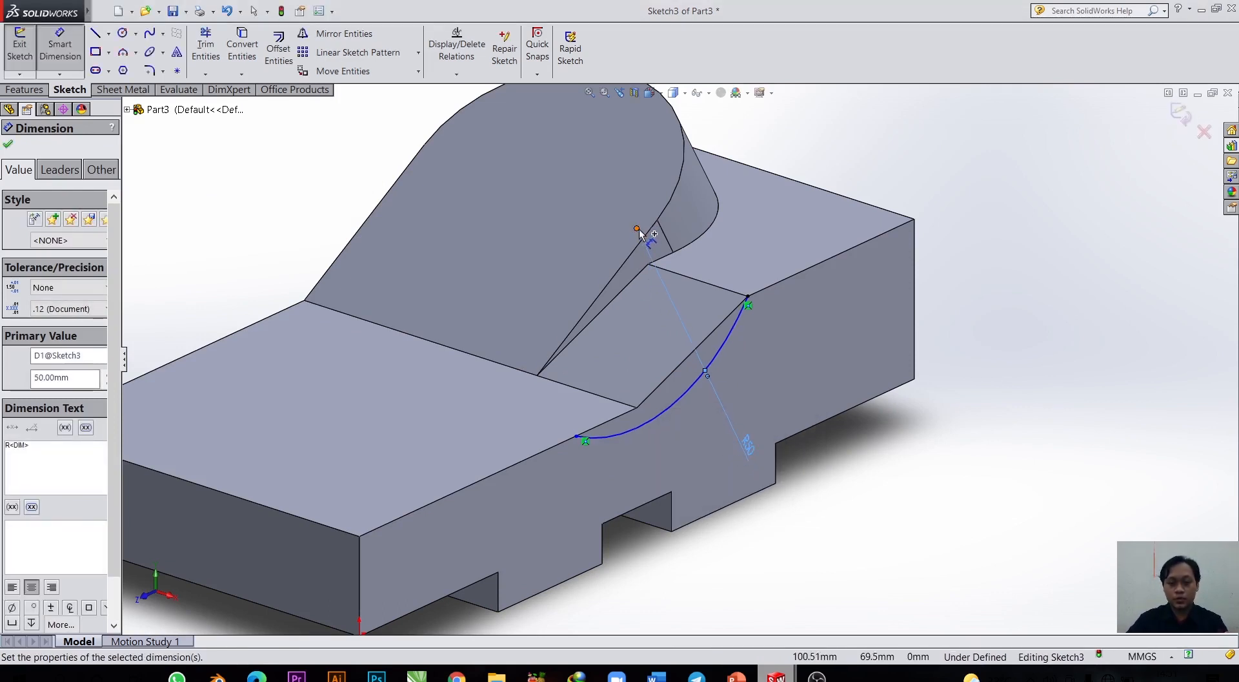
Dimension the height of the arc's centre above the lower top edge as 45 mm.
click(638, 230)
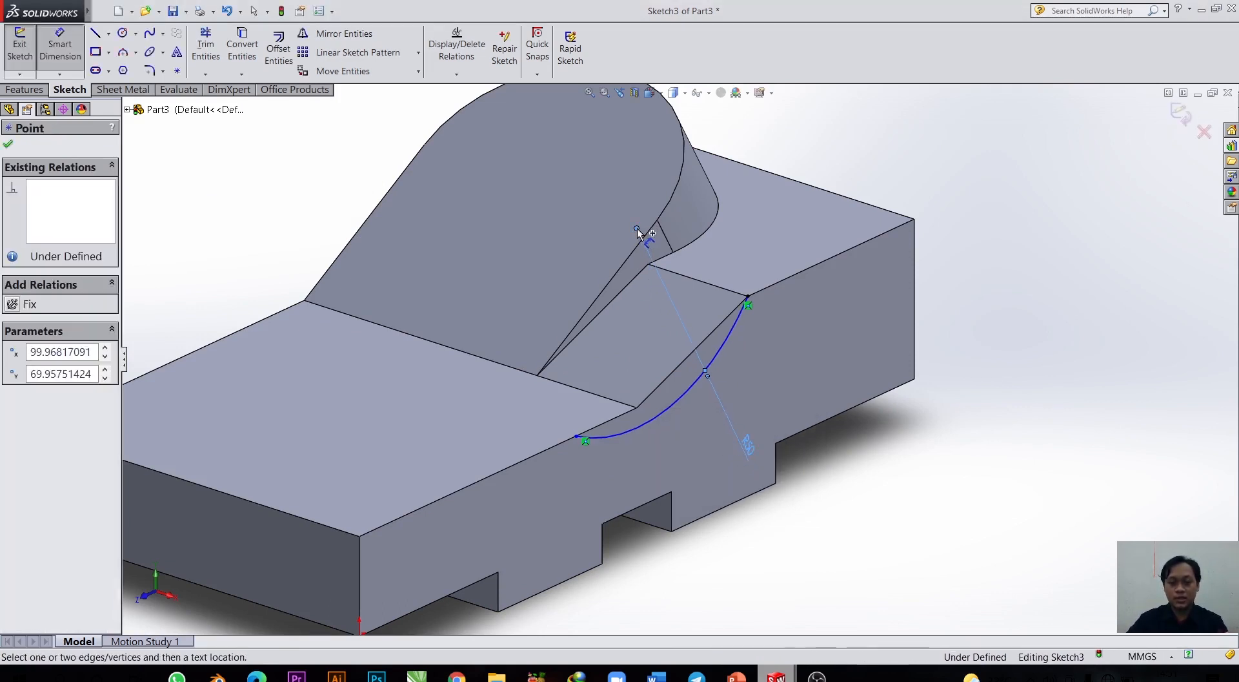
click(553, 447)
click(489, 389)
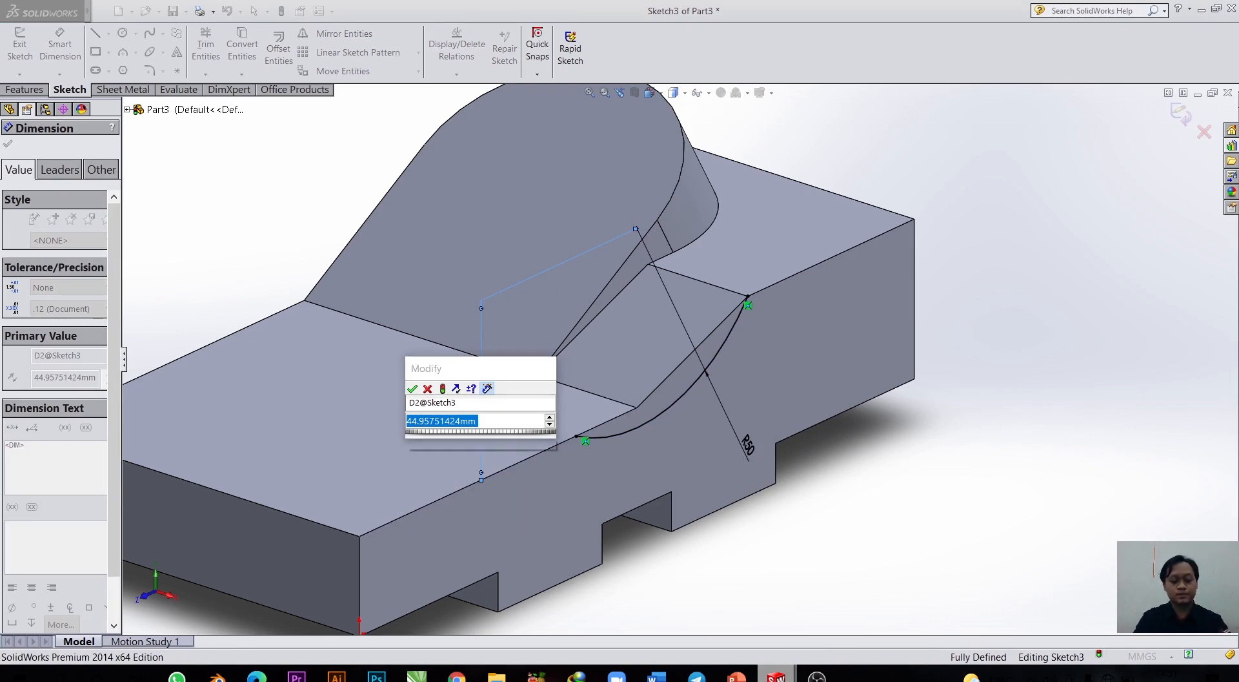
text(45)
key(Return)
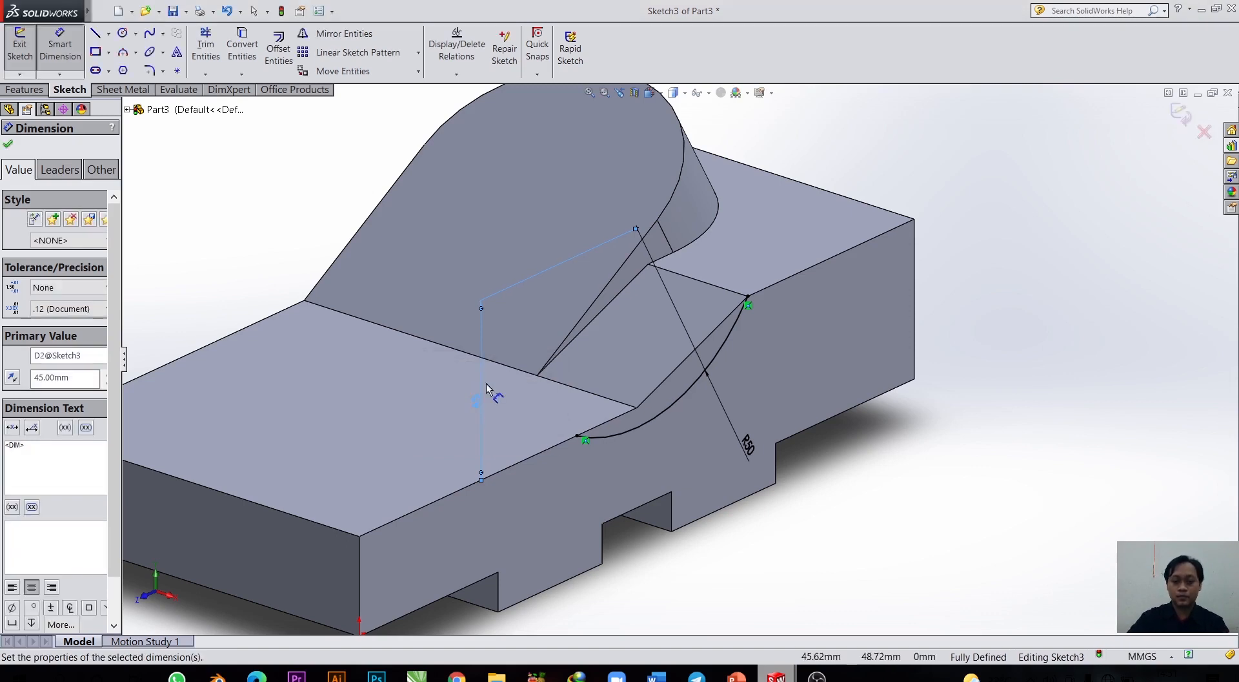
ctrl+middle_drag(510, 426, 612, 395)
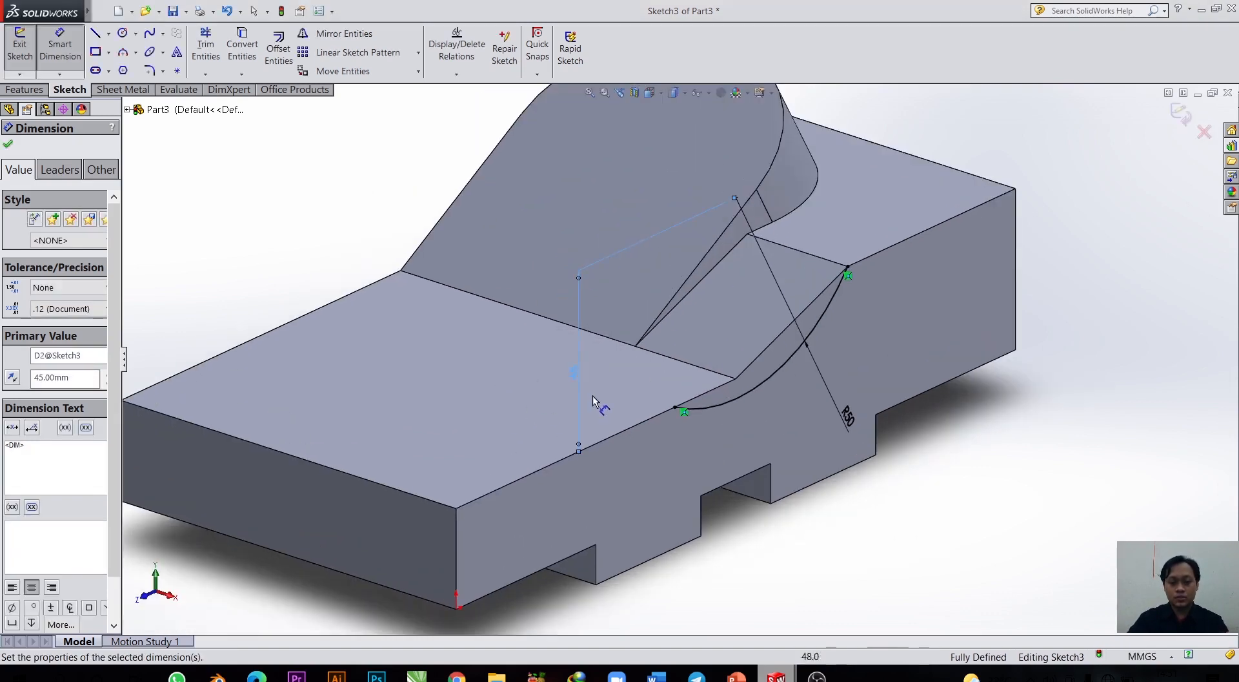
click(8, 144)
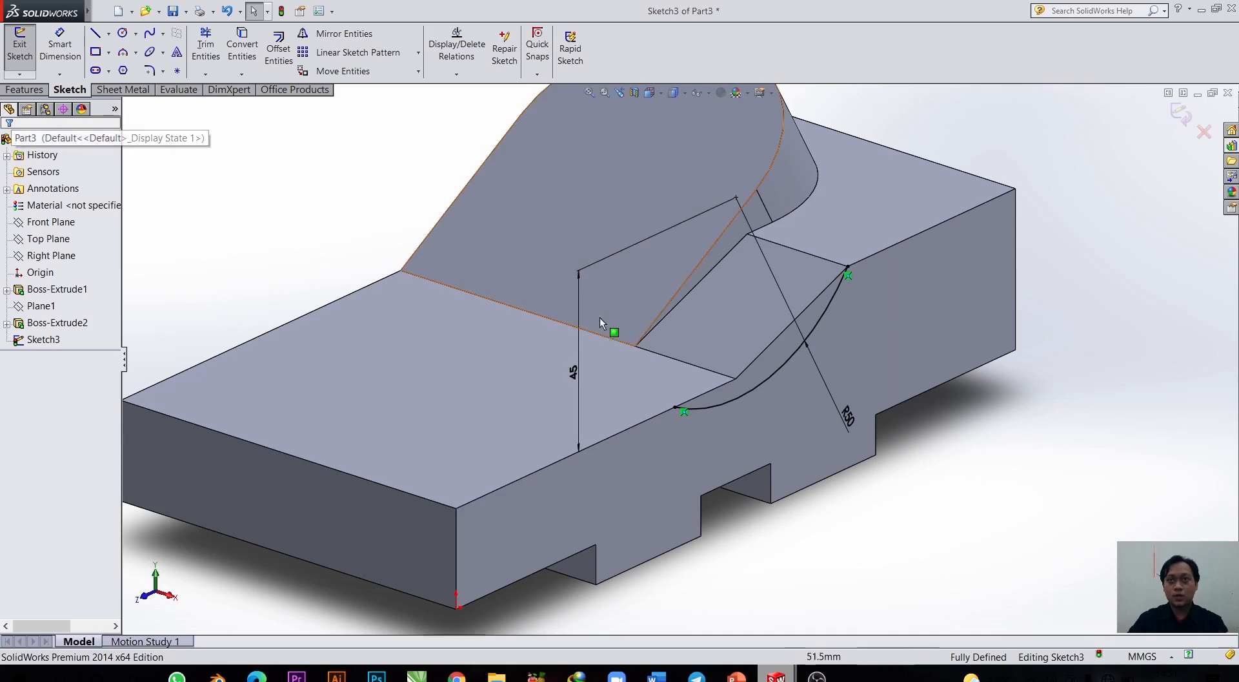
Close the arc profile with lines along the sloped edge and the lower top edge to the arc's other end.
scroll(603, 337, down, 3)
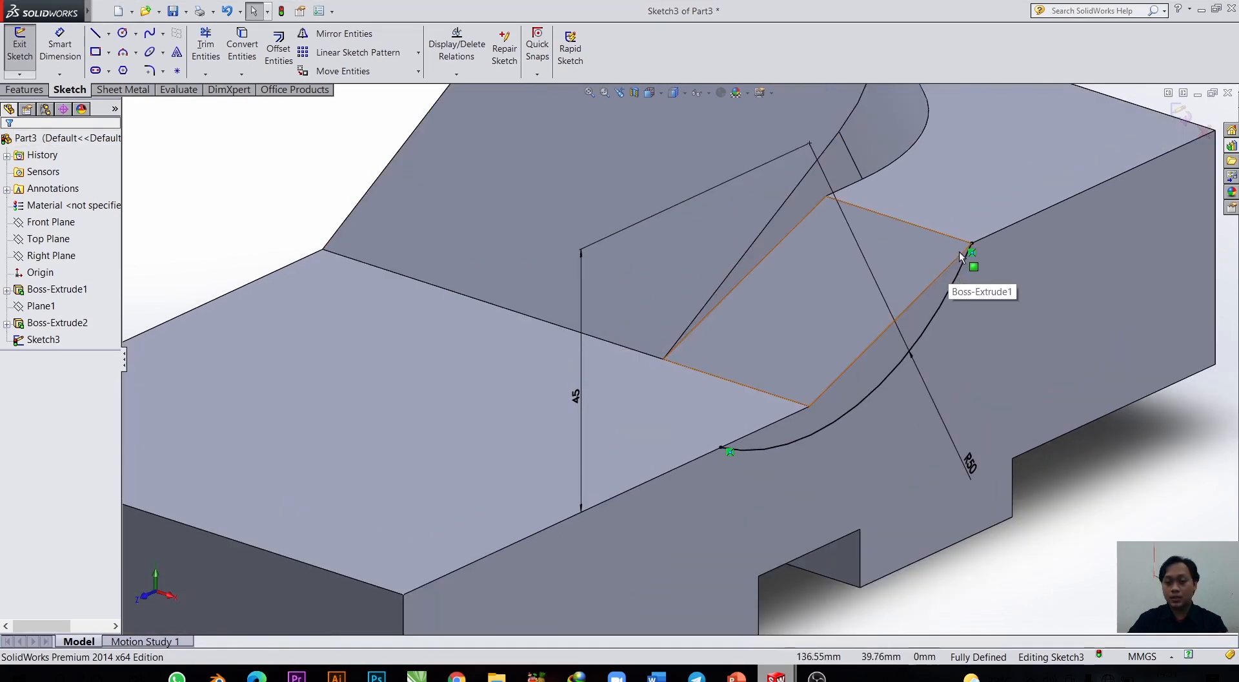
mouse_move(969, 252)
mouse_down()
mouse_move(830, 414)
mouse_move(739, 439)
mouse_up()
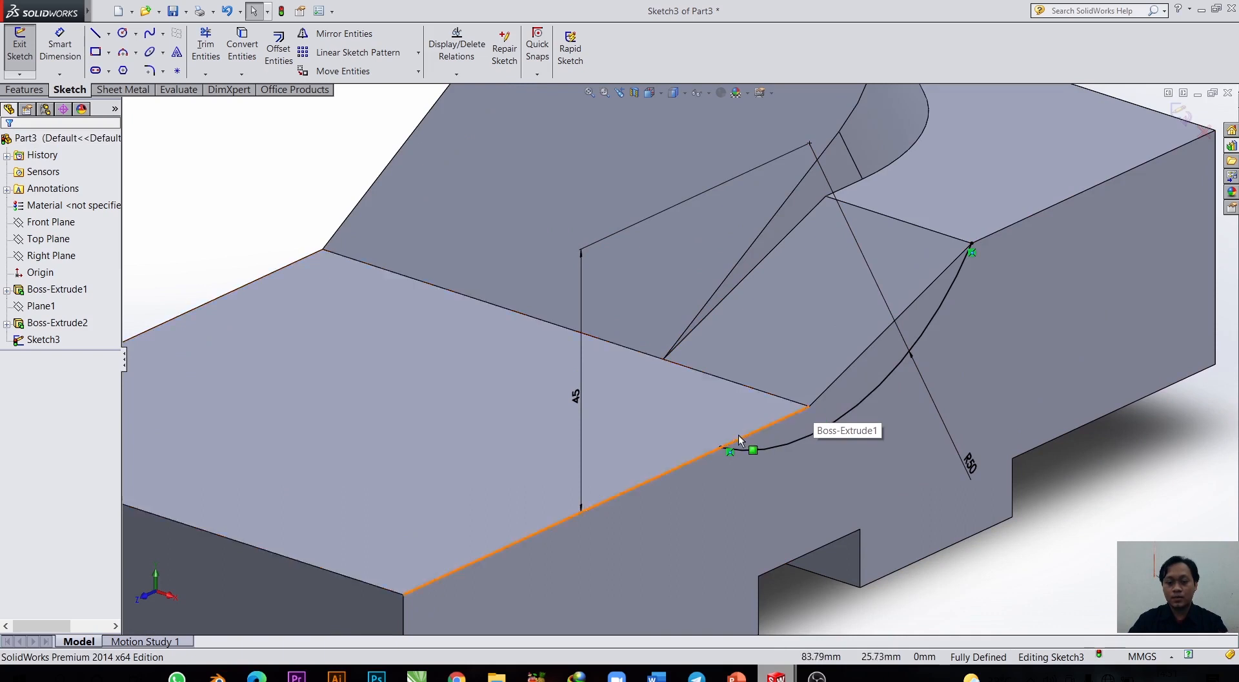
click(96, 33)
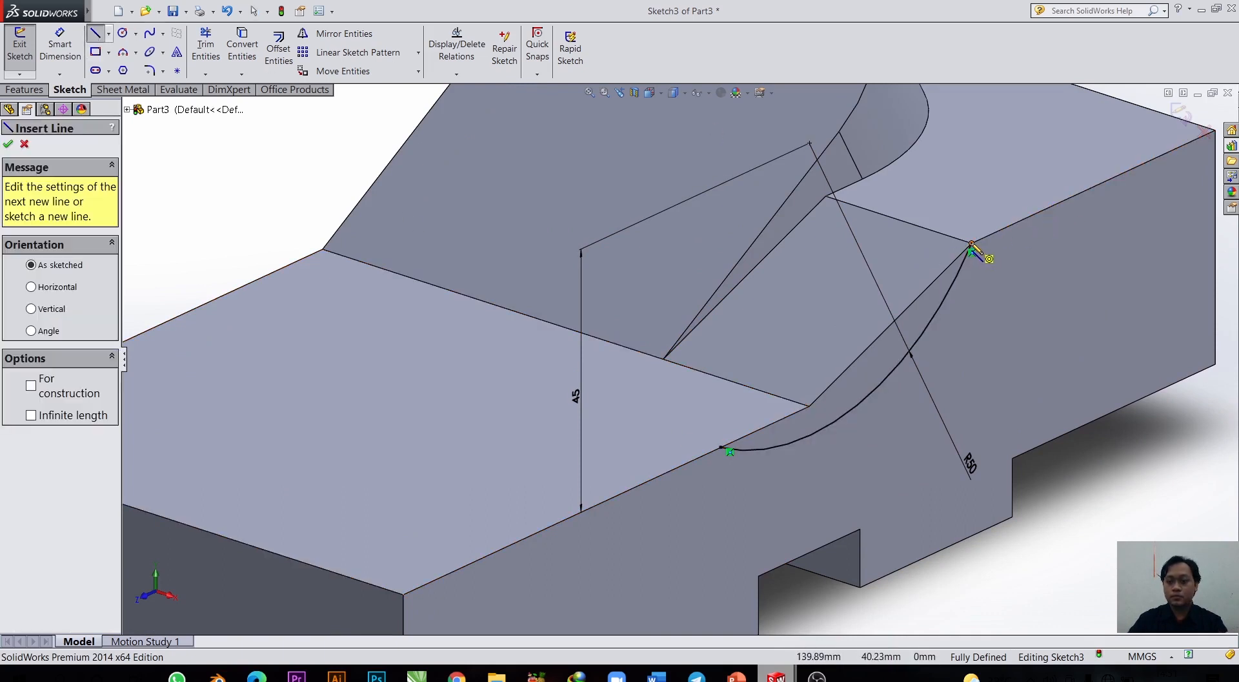
click(972, 246)
click(809, 407)
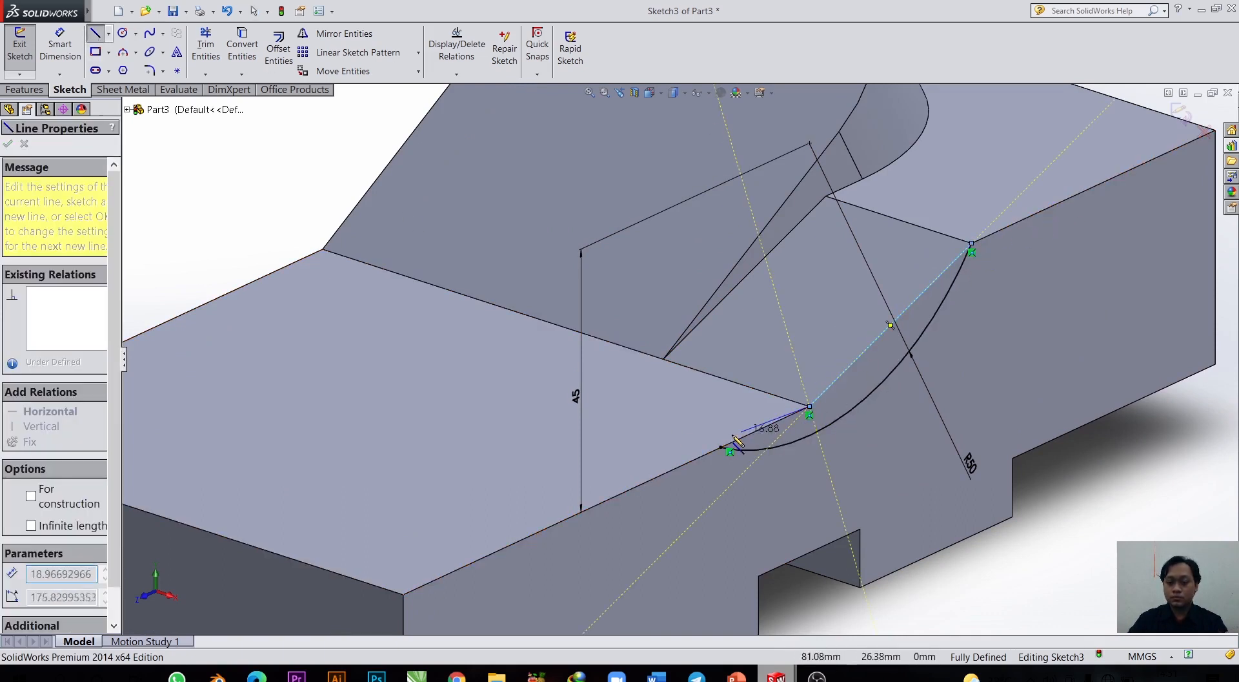
click(721, 447)
scroll(946, 355, up, 3)
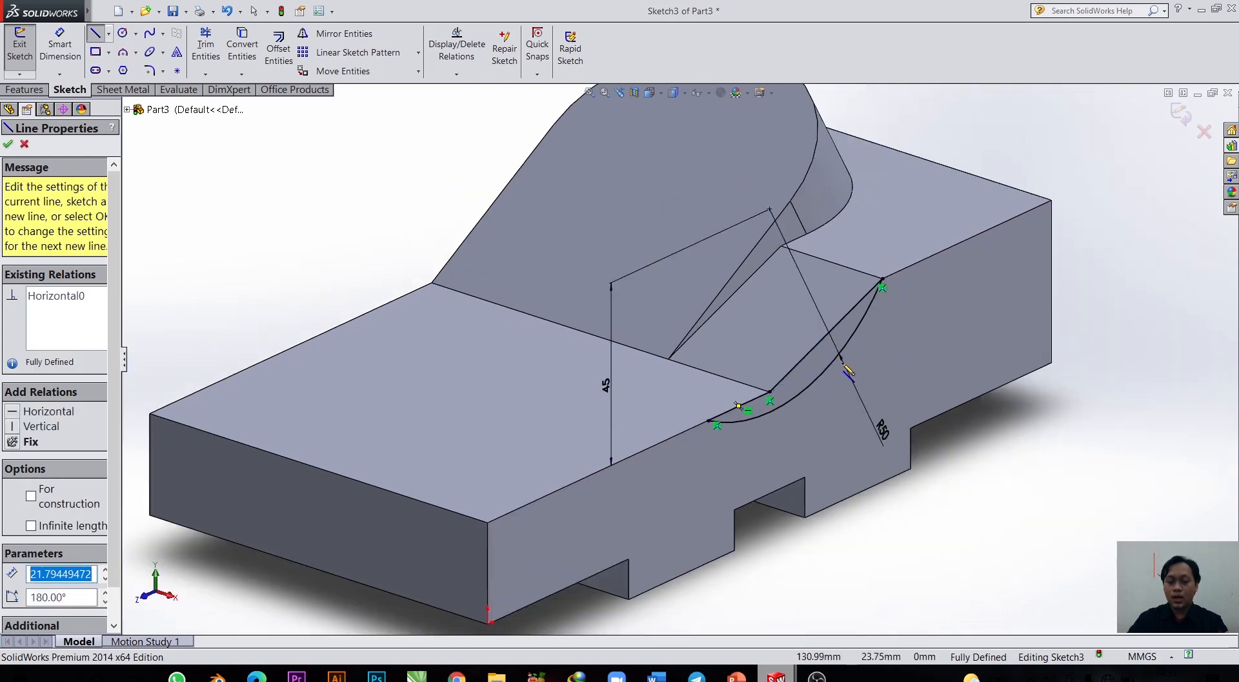
scroll(865, 364, down, 3)
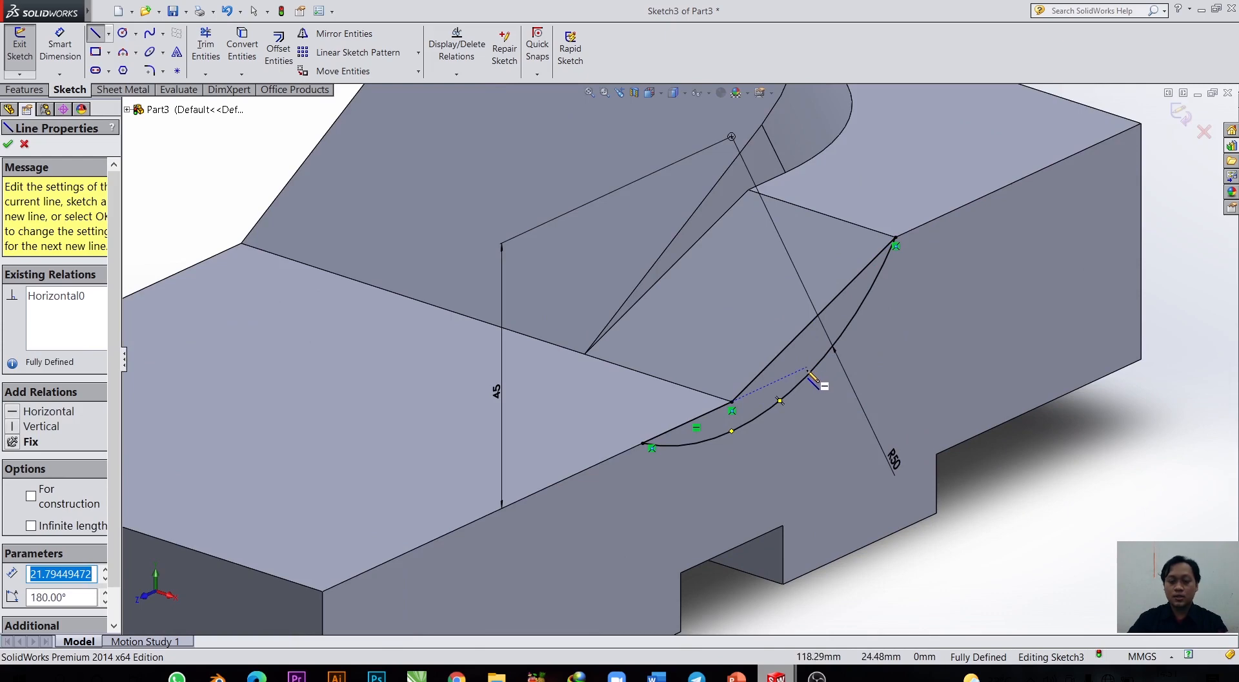
click(720, 371)
scroll(732, 245, up, 3)
scroll(724, 250, down, 3)
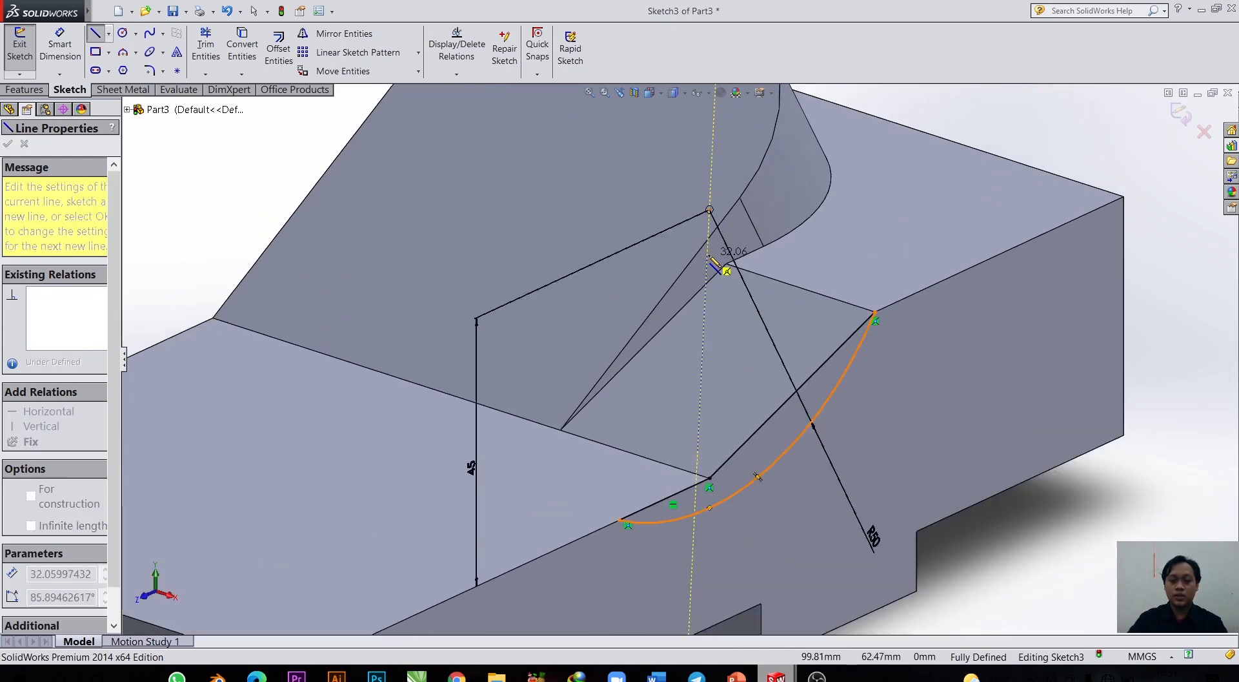
click(675, 320)
key(Escape)
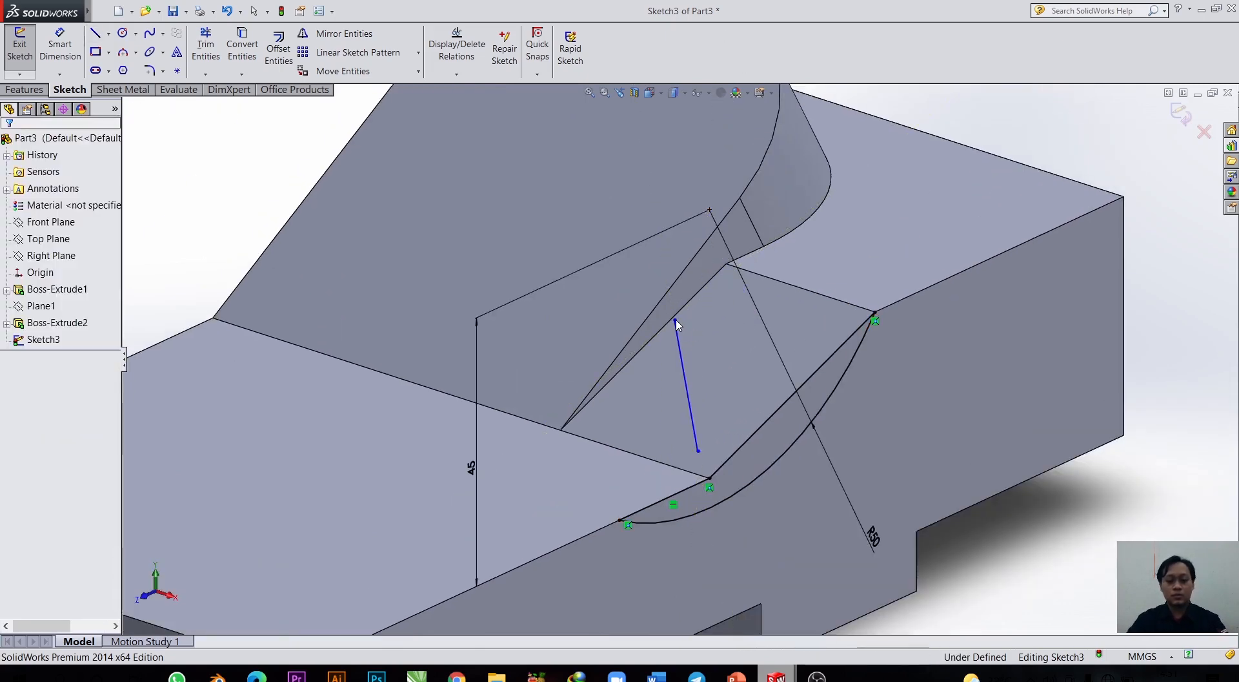
key(ctrl+z)
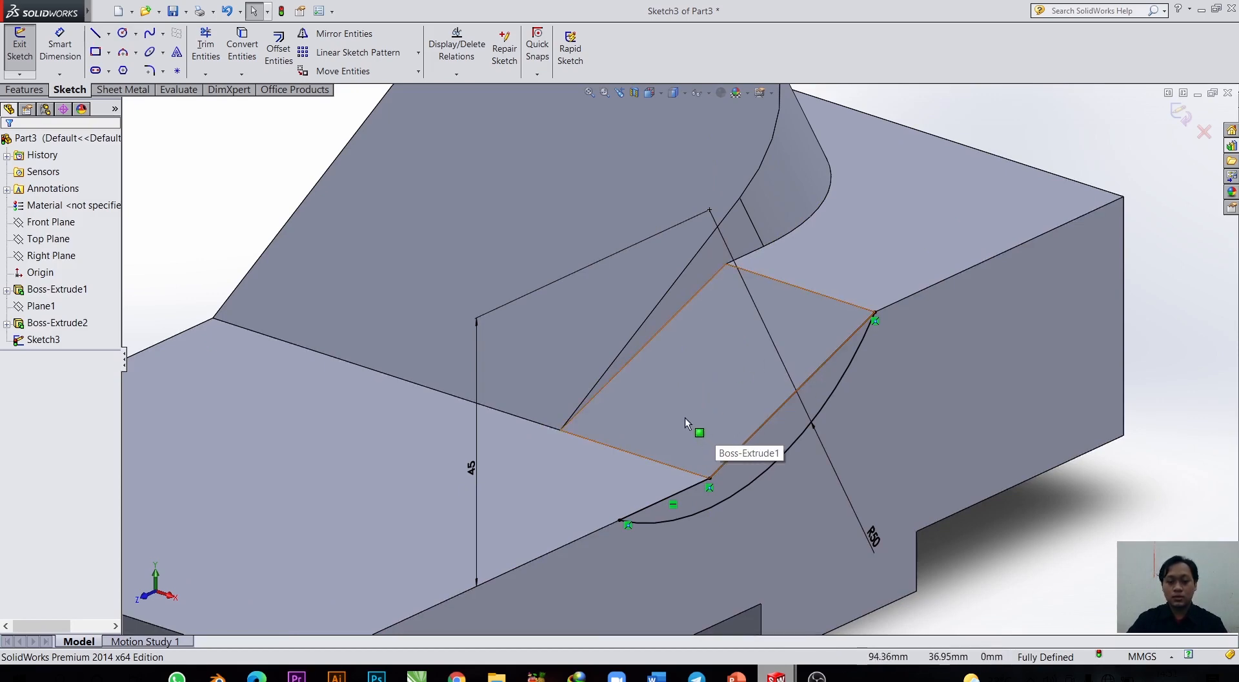
Start an extruded cut of the closed arc profile and set its end condition to Up To Surface.
scroll(636, 375, up, 3)
scroll(637, 383, down, 2)
click(26, 89)
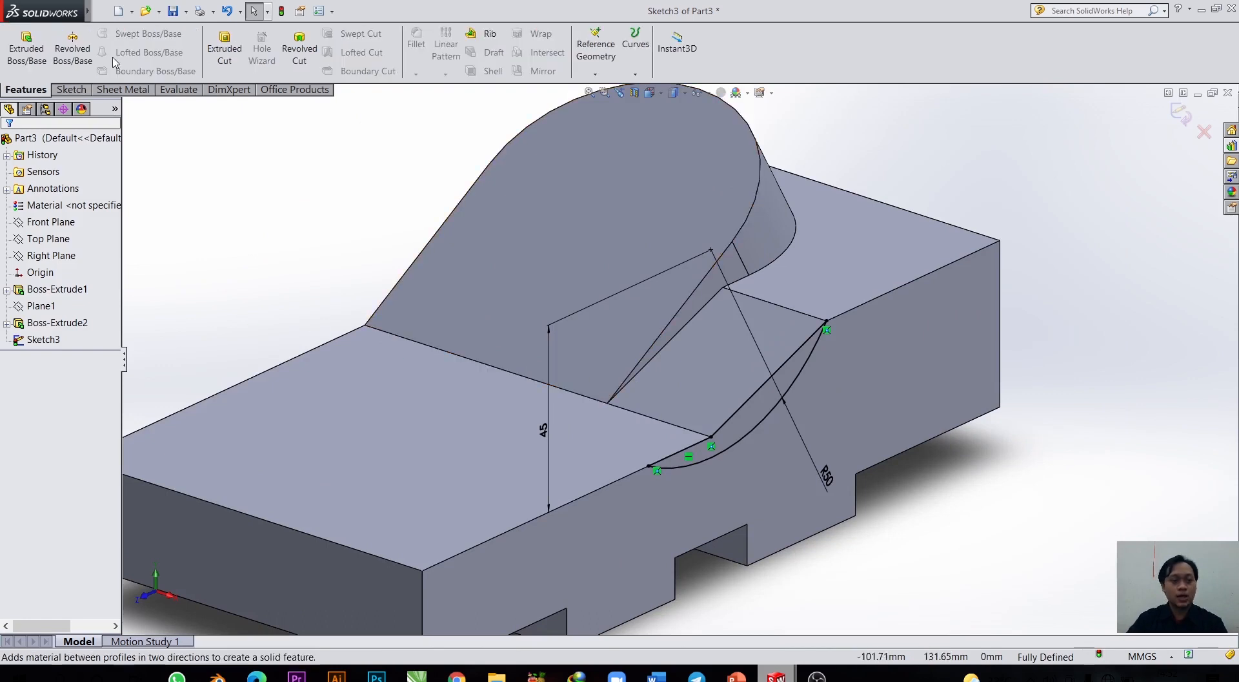
click(225, 49)
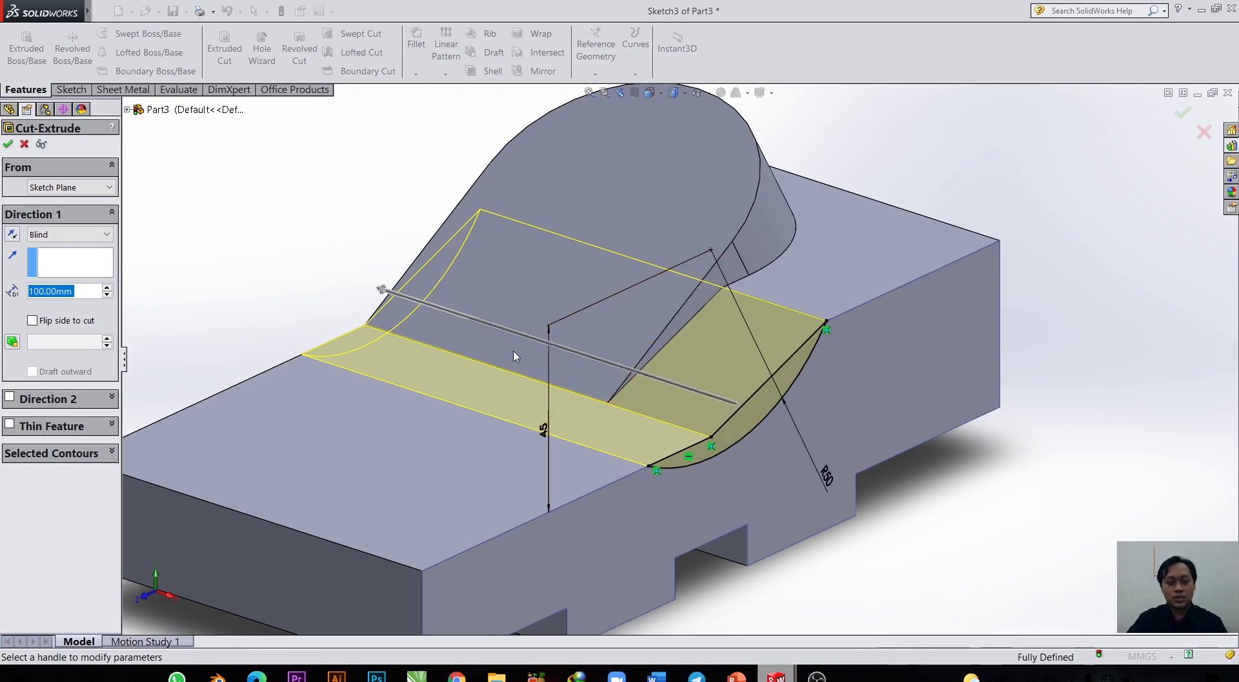
click(100, 239)
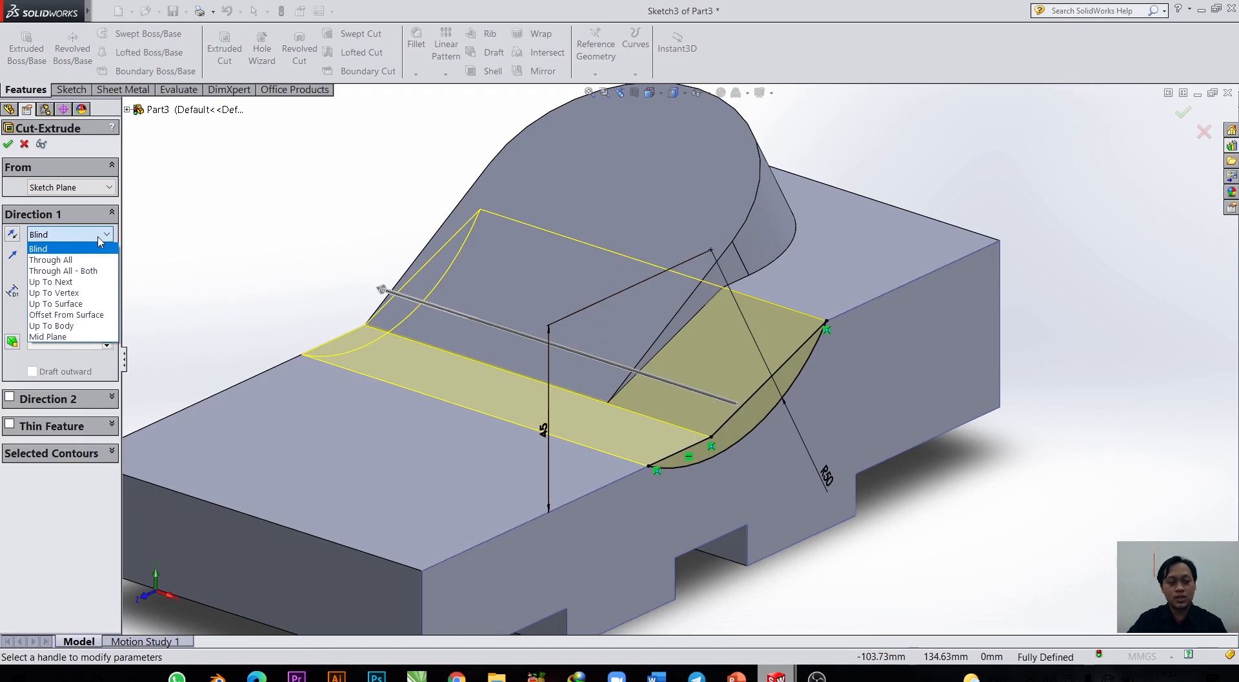
click(89, 304)
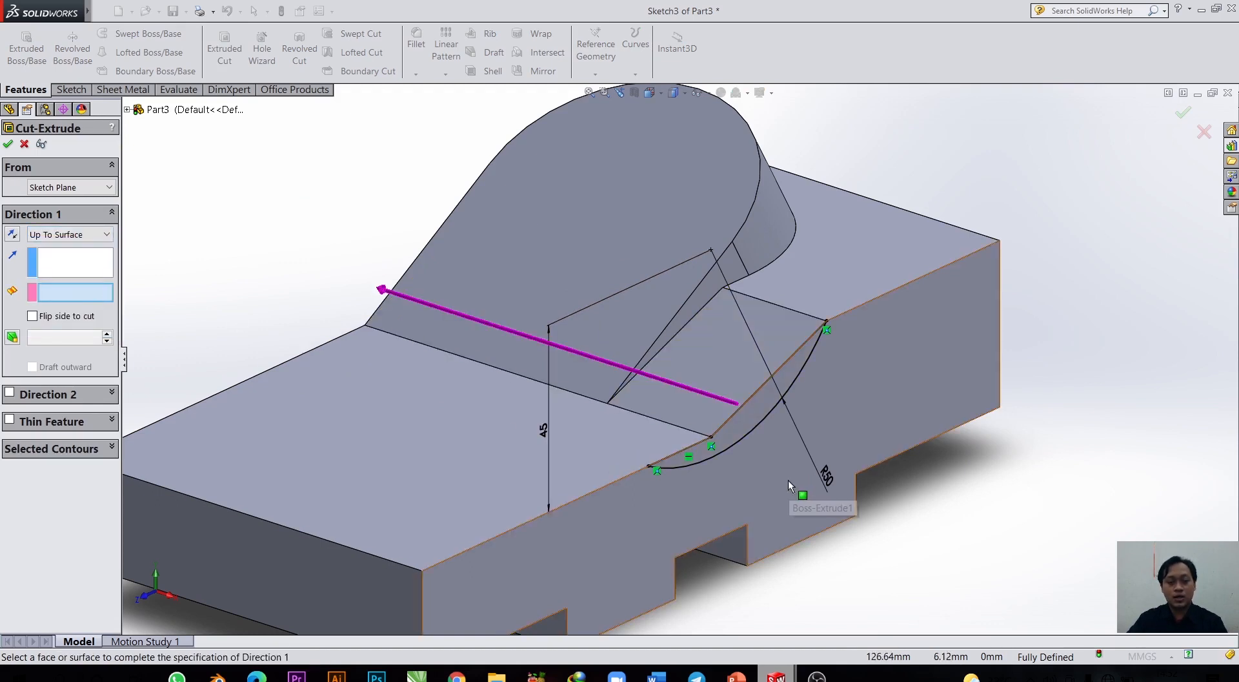
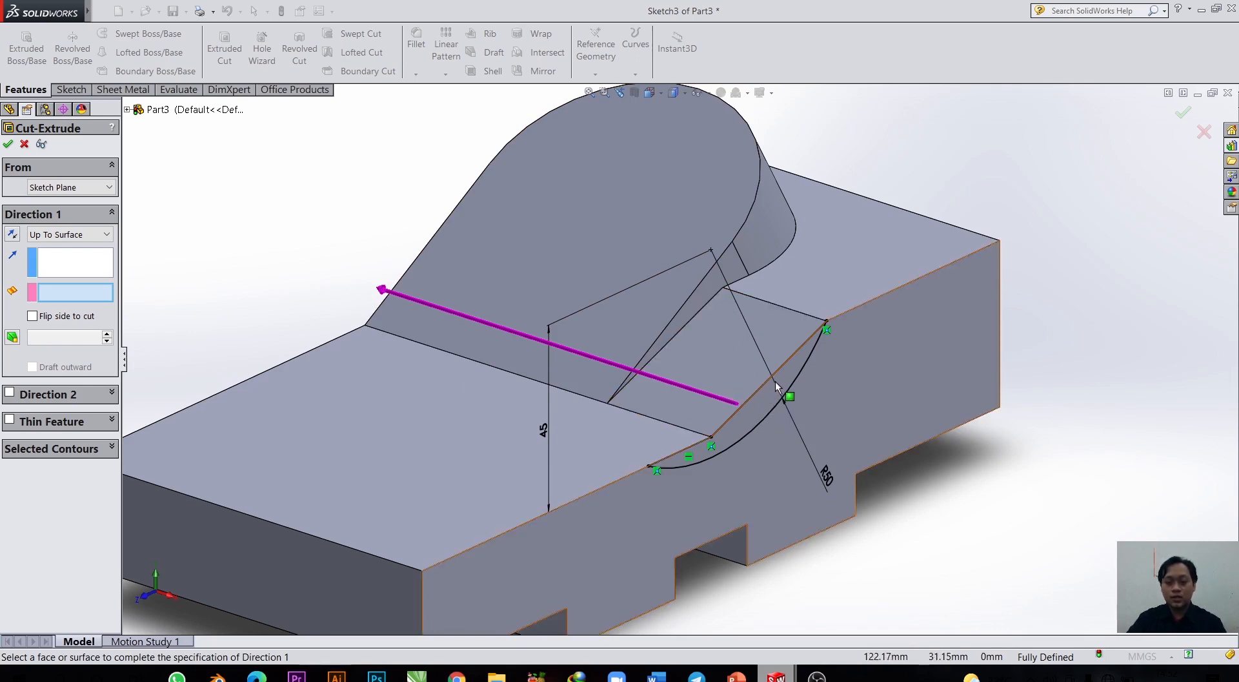
Choose the flat side face of the round-ended boss as the cut's end surface and complete the cut.
scroll(758, 371, down, 3)
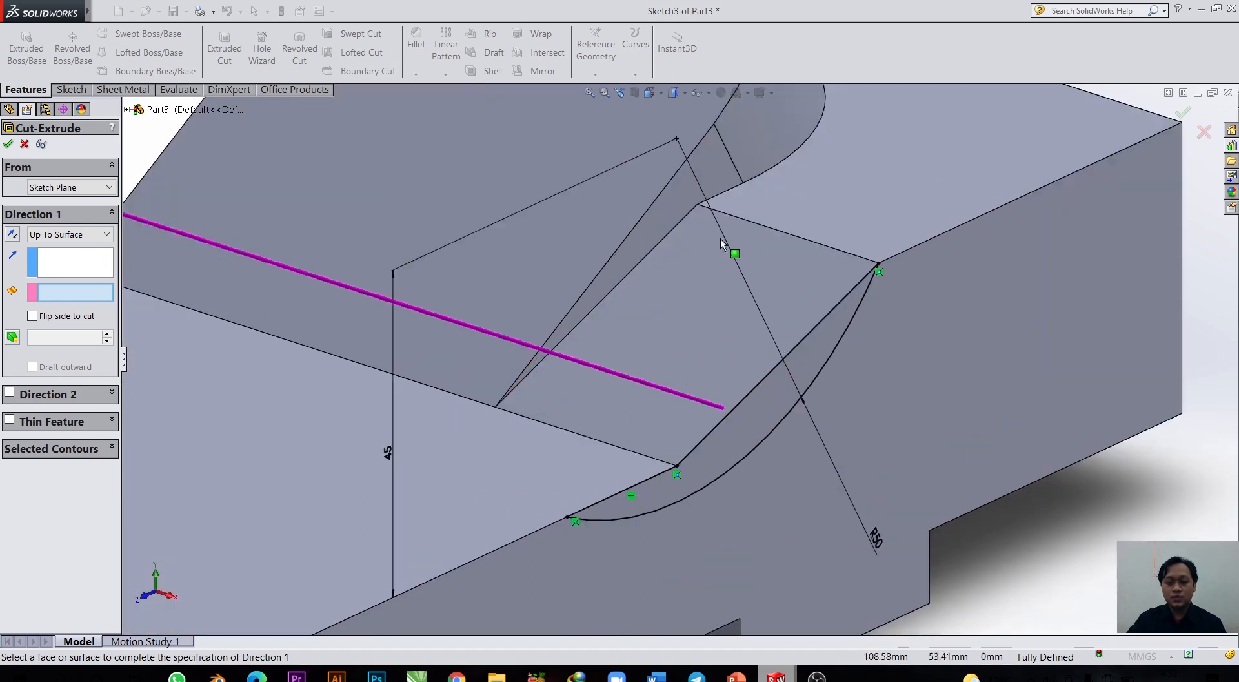
click(676, 195)
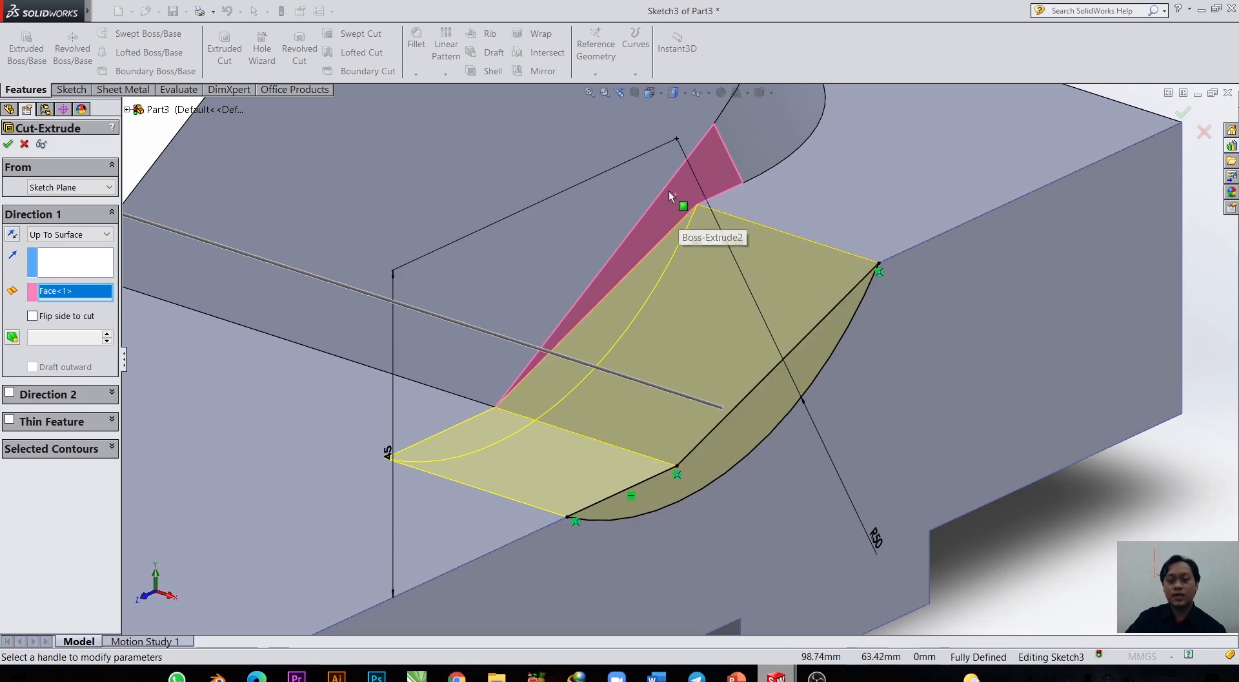
scroll(665, 219, up, 3)
scroll(675, 288, up, 2)
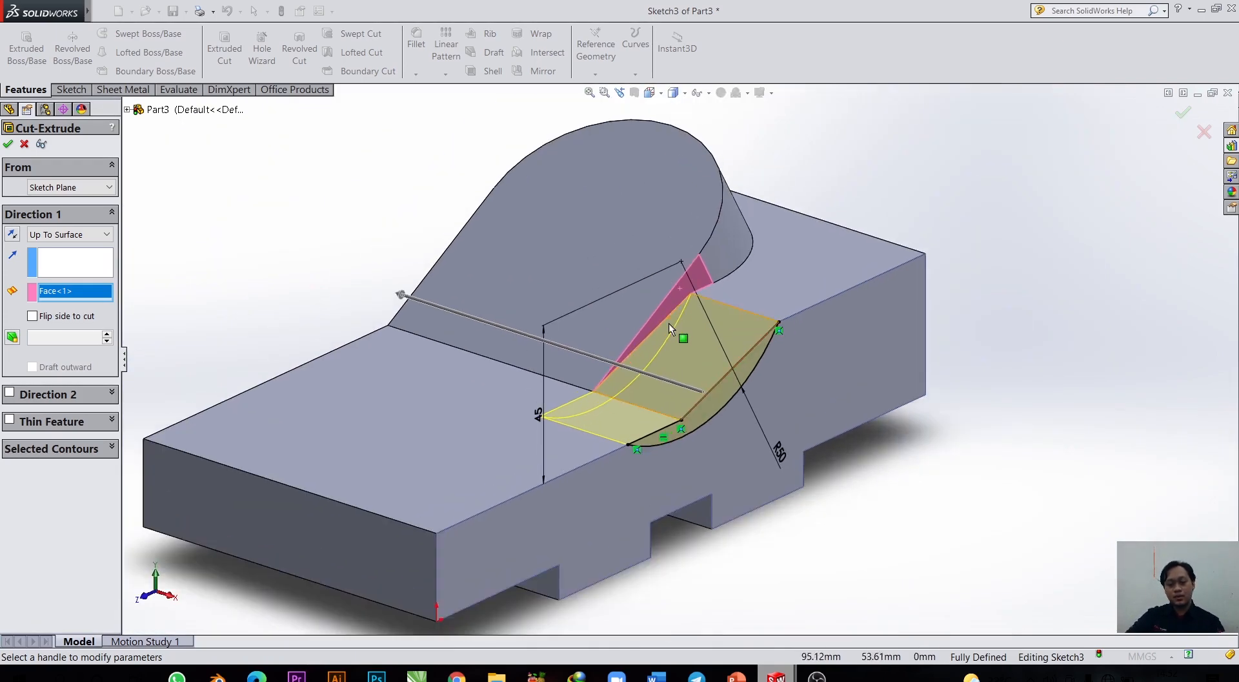
scroll(601, 368, down, 5)
middle_drag(665, 418, 652, 379)
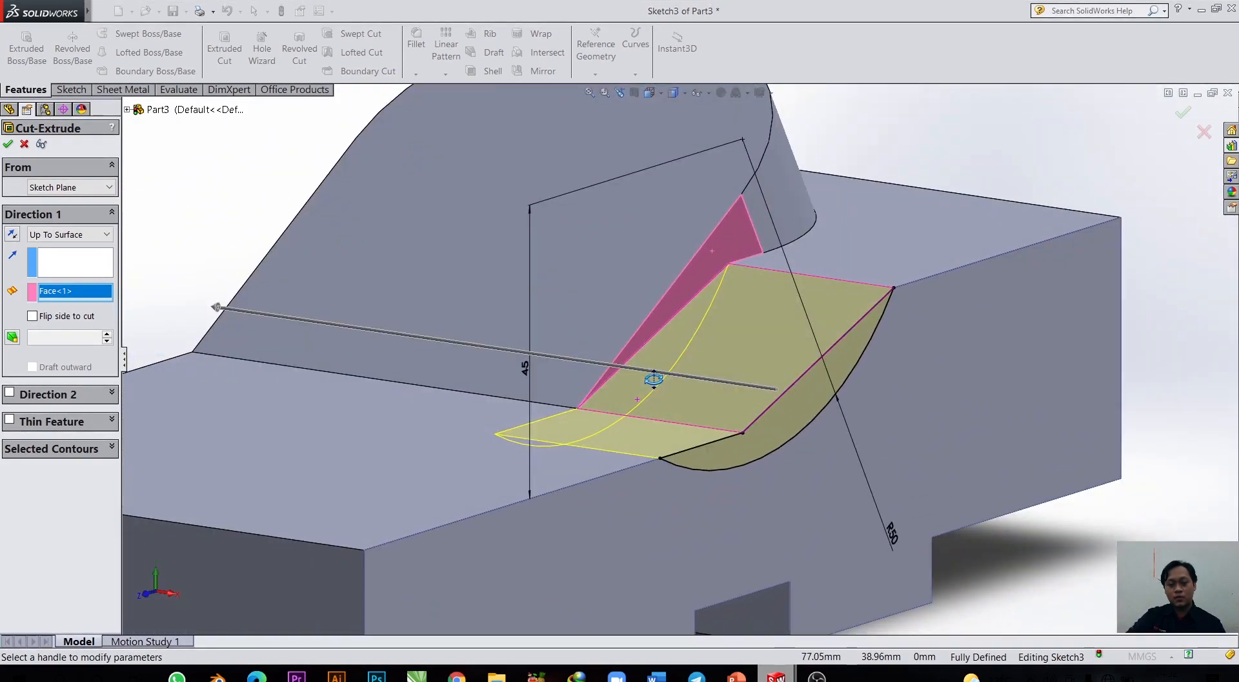
click(8, 144)
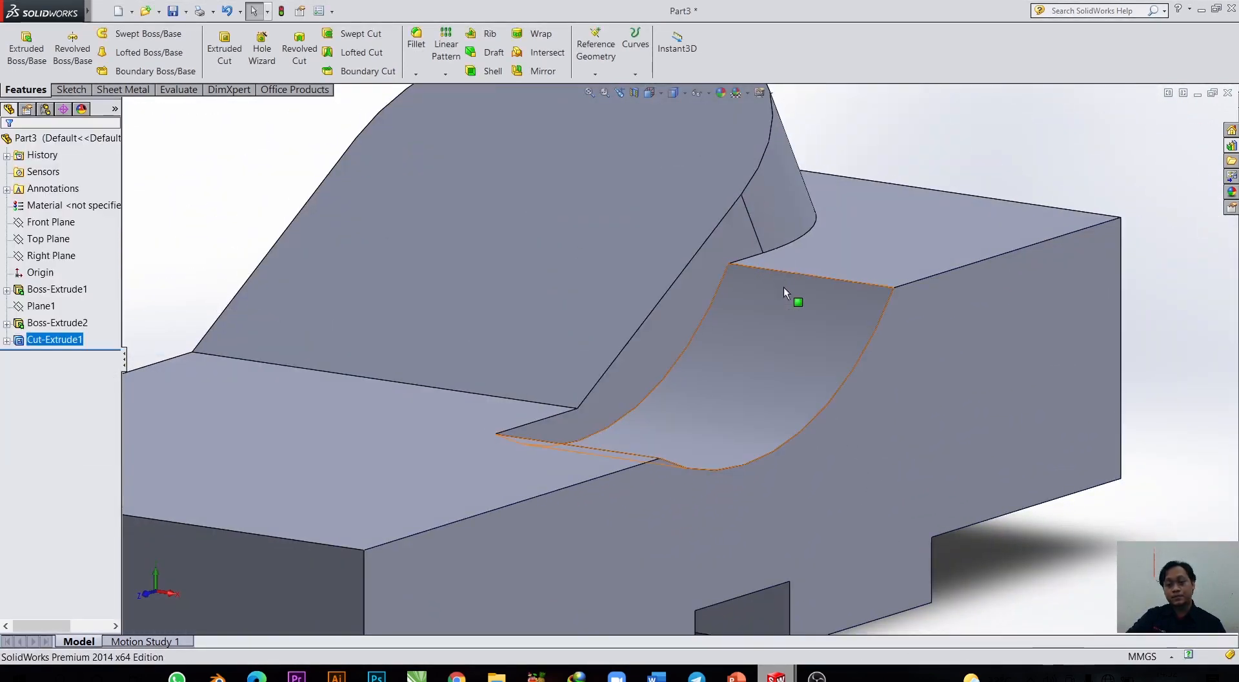
Sketch a circle about 23.5 mm in diameter on the round-ended boss's large front face, centred on the centre of its rounded end.
scroll(782, 288, up, 3)
middle_drag(707, 338, 719, 404)
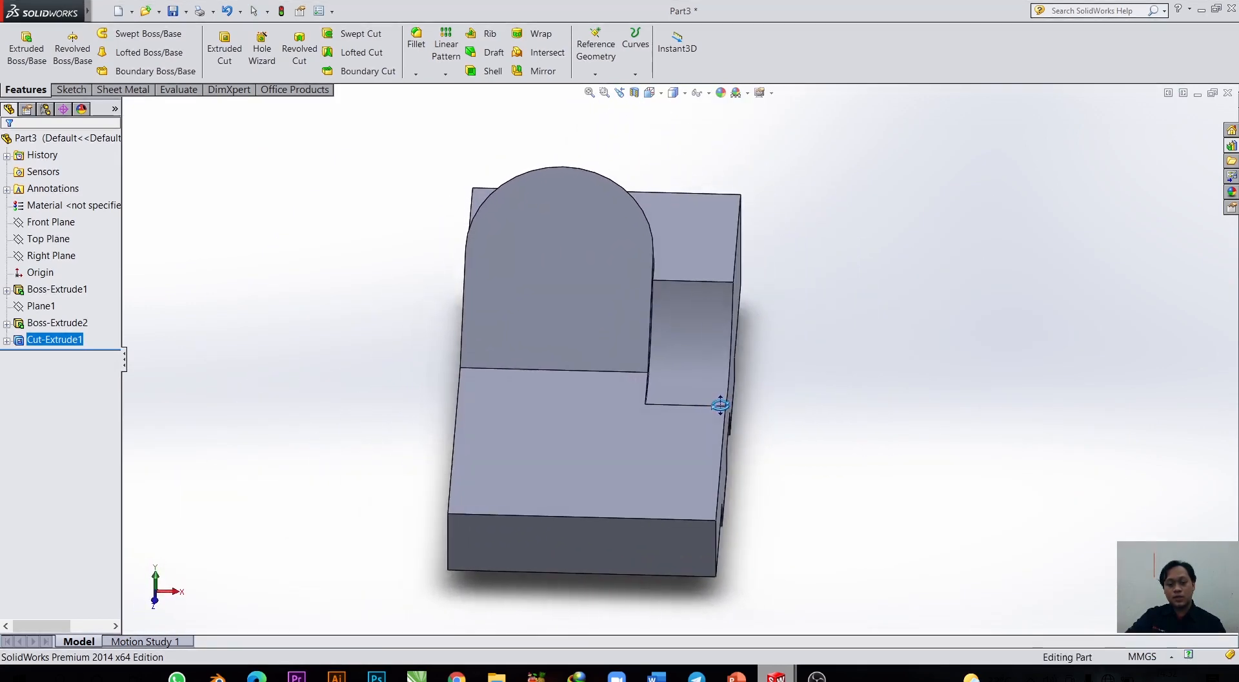
click(559, 269)
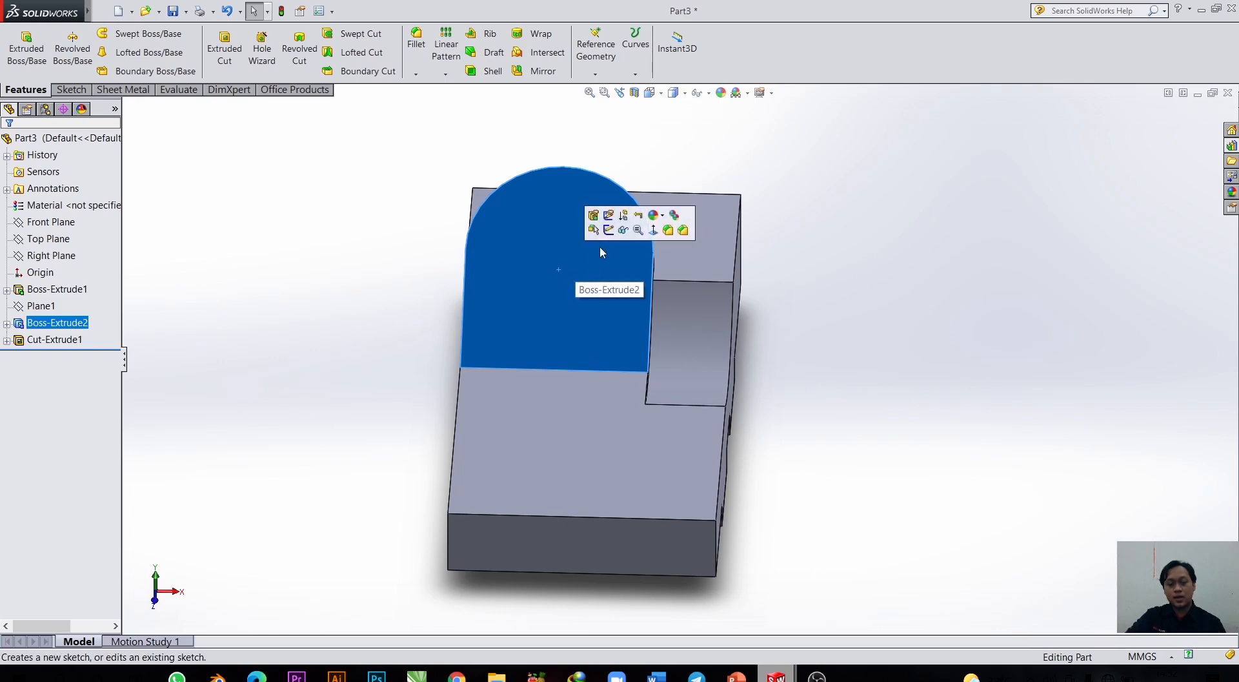
click(653, 230)
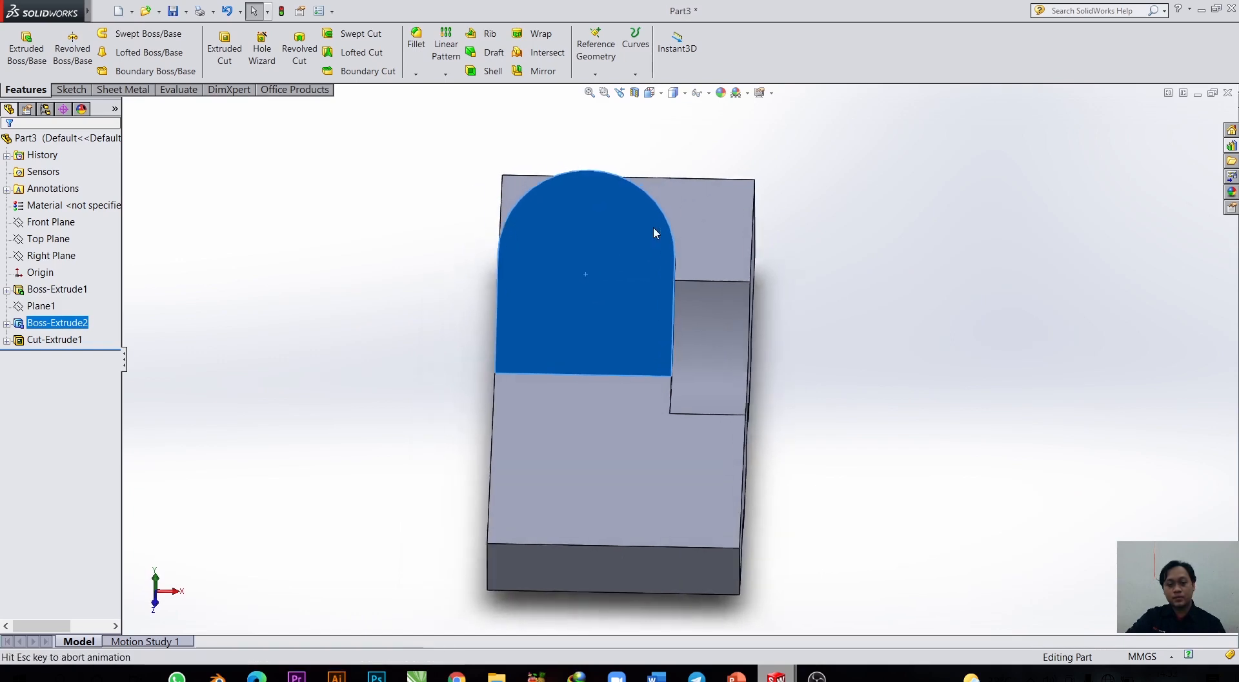
click(71, 89)
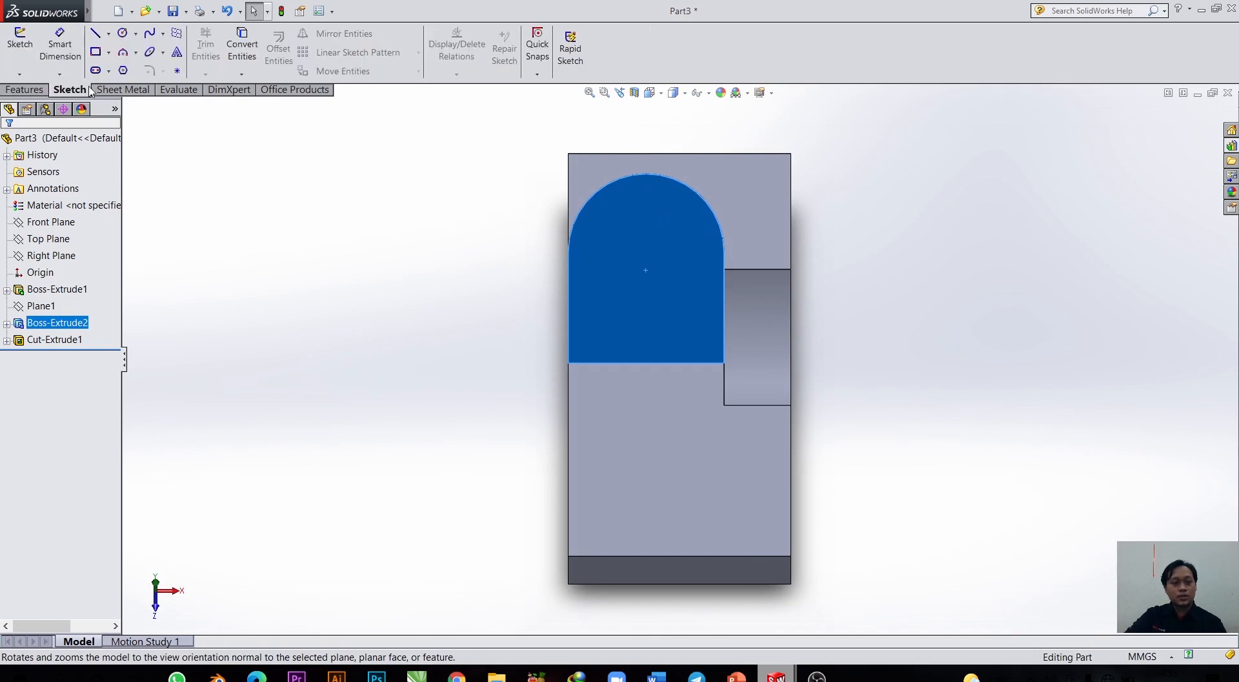
scroll(601, 194, down, 3)
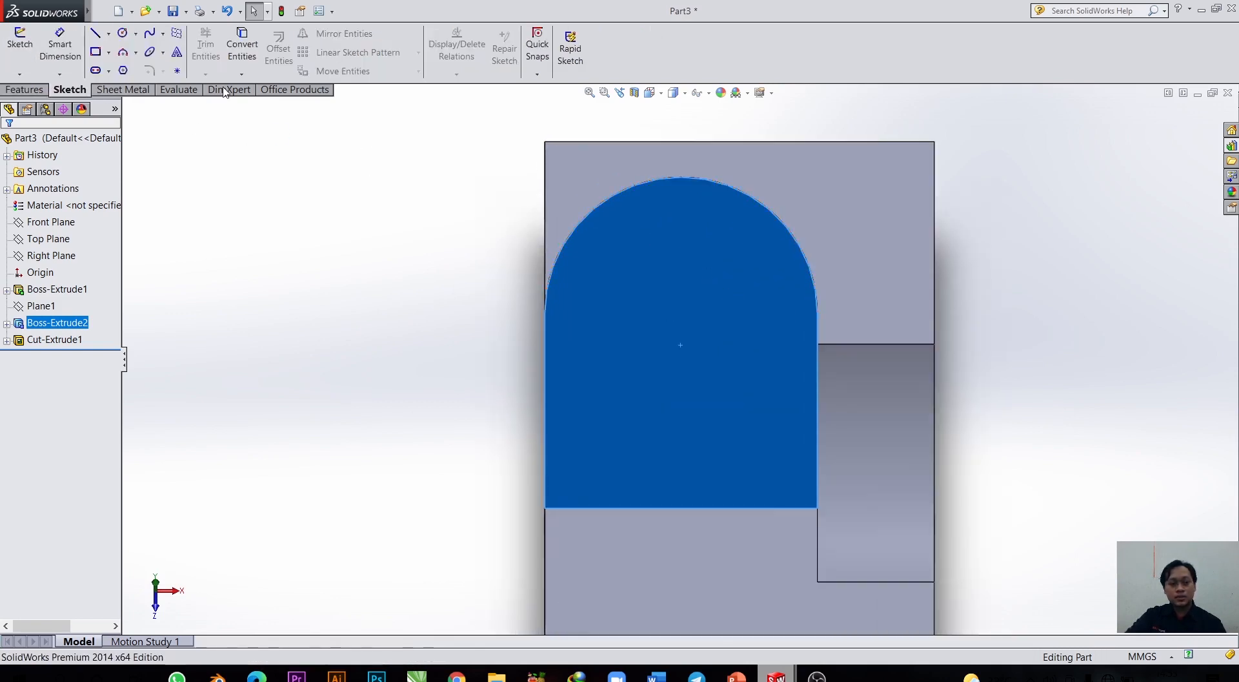
click(125, 37)
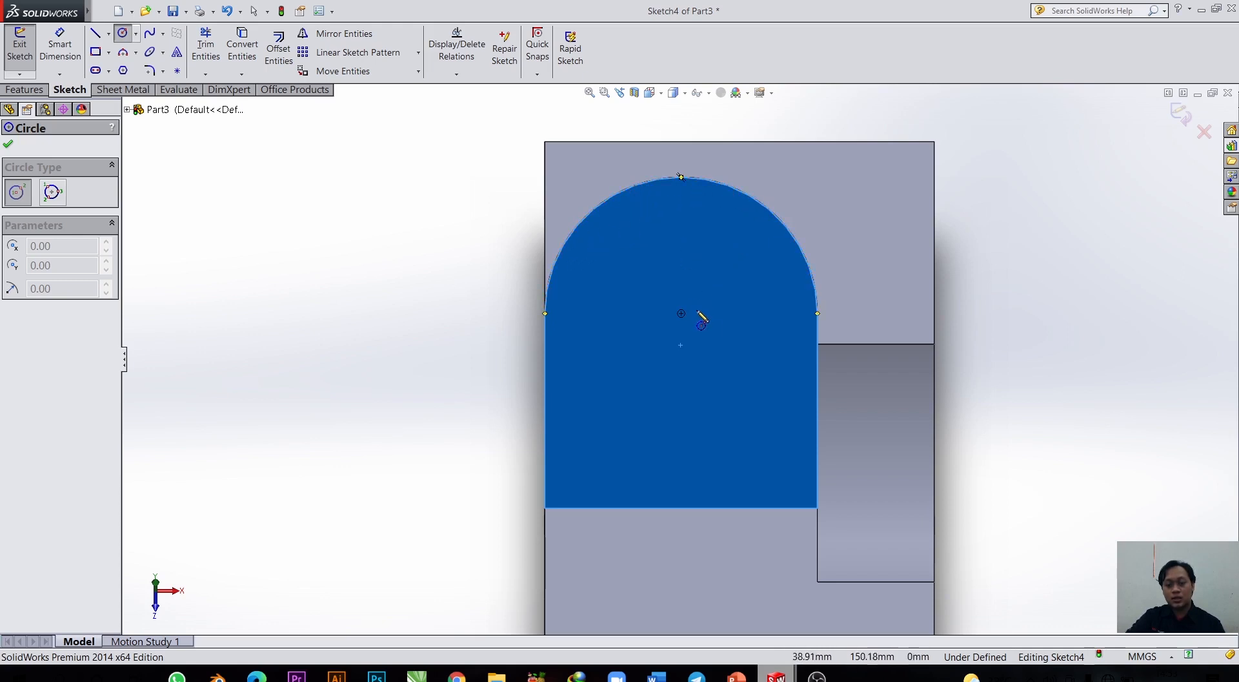
scroll(698, 323, down, 3)
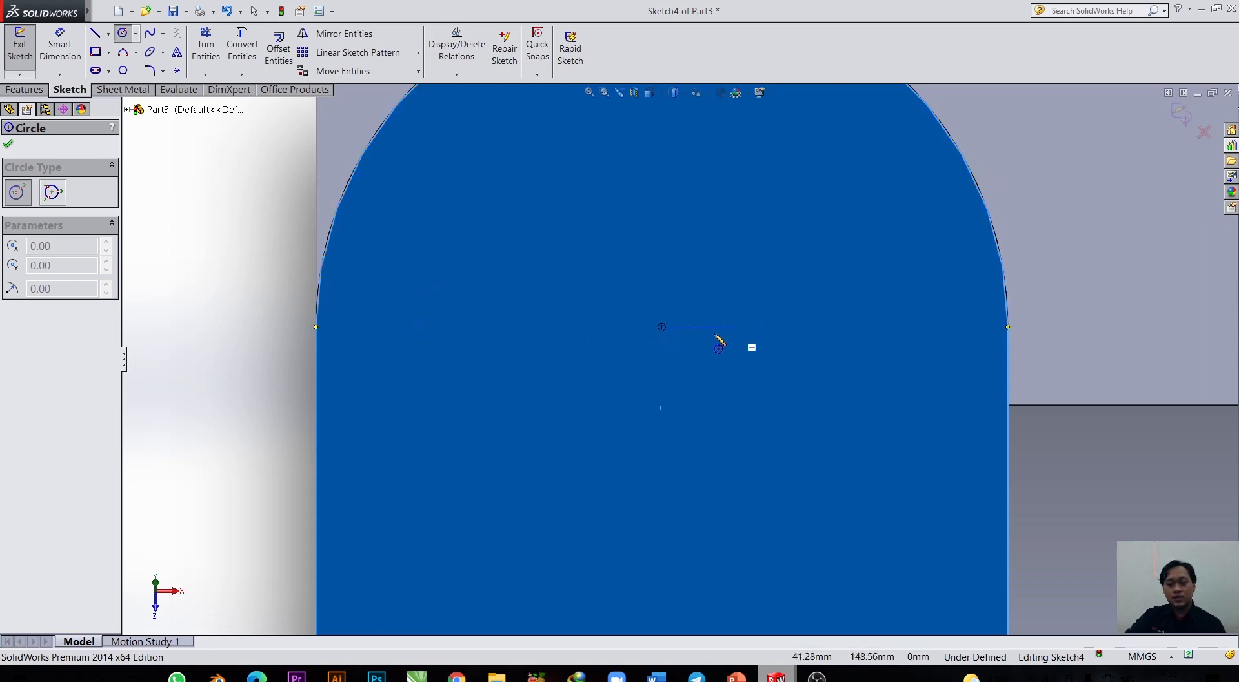
click(662, 327)
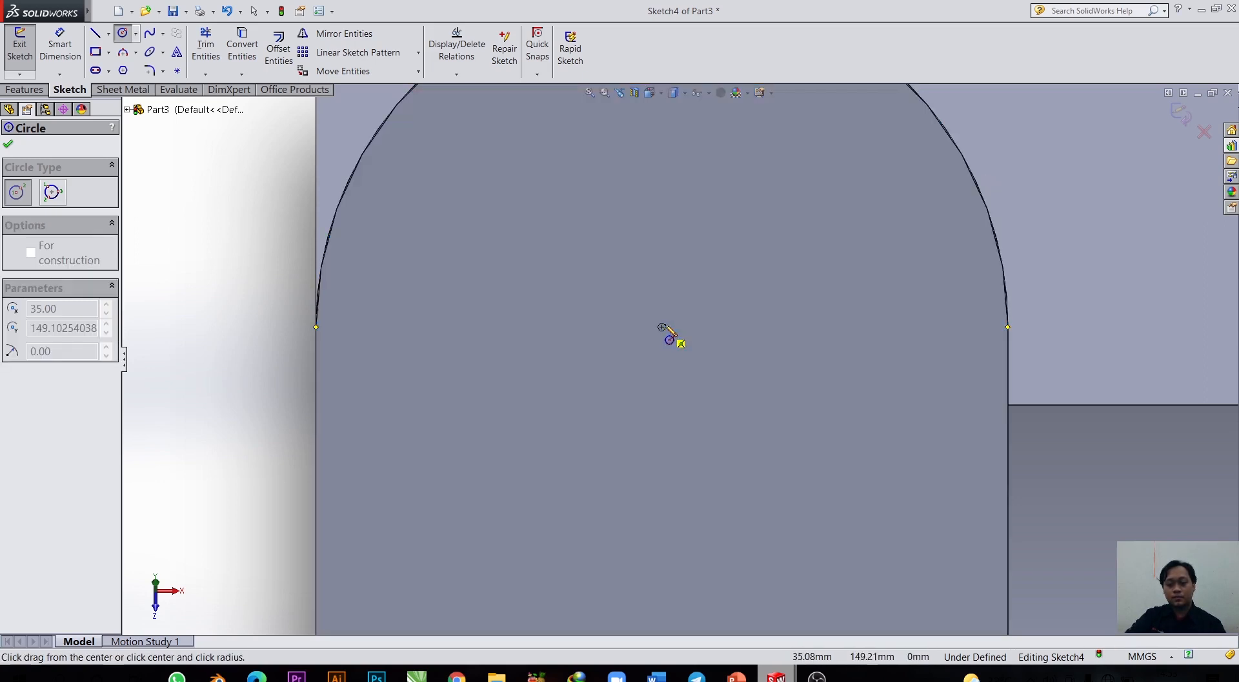
click(764, 272)
scroll(746, 310, up, 5)
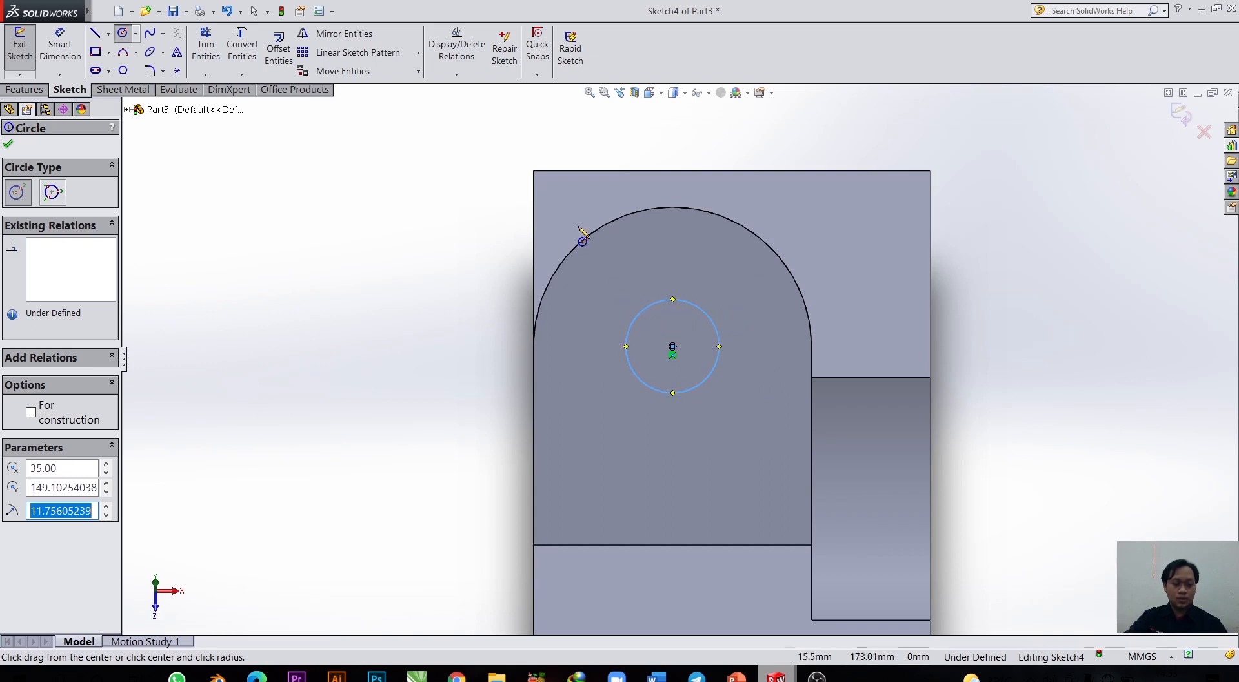
Dimension the circle's diameter as 25 mm.
click(58, 64)
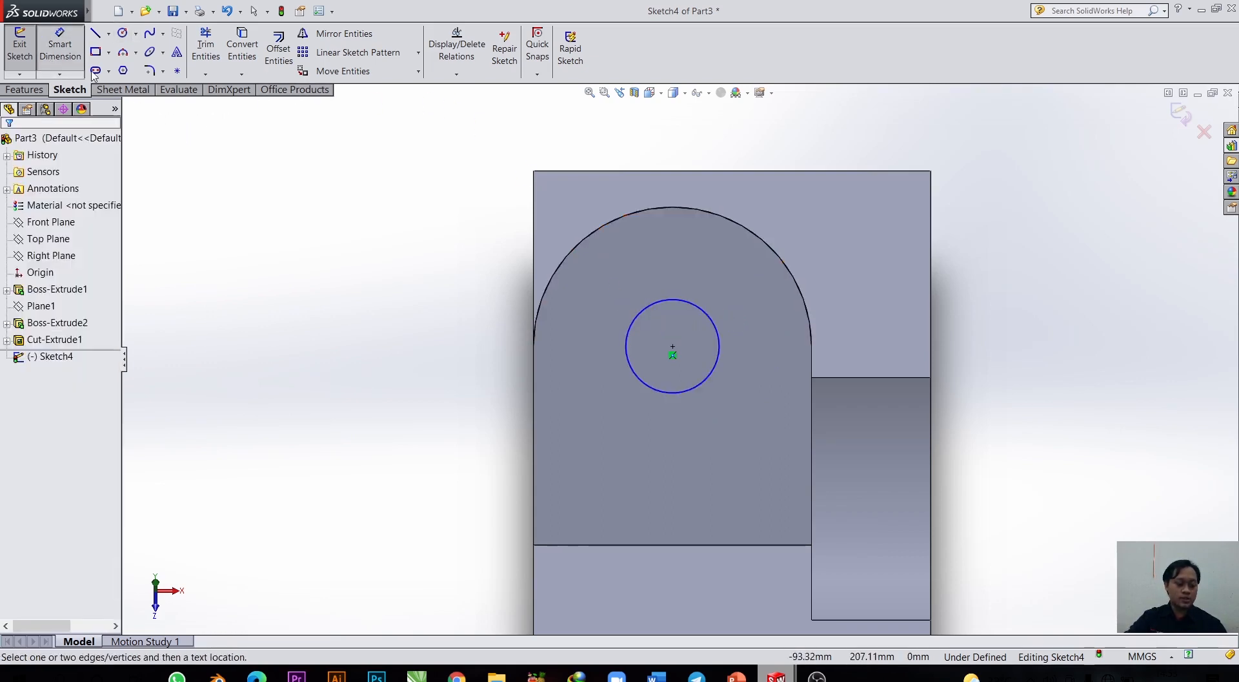
click(719, 321)
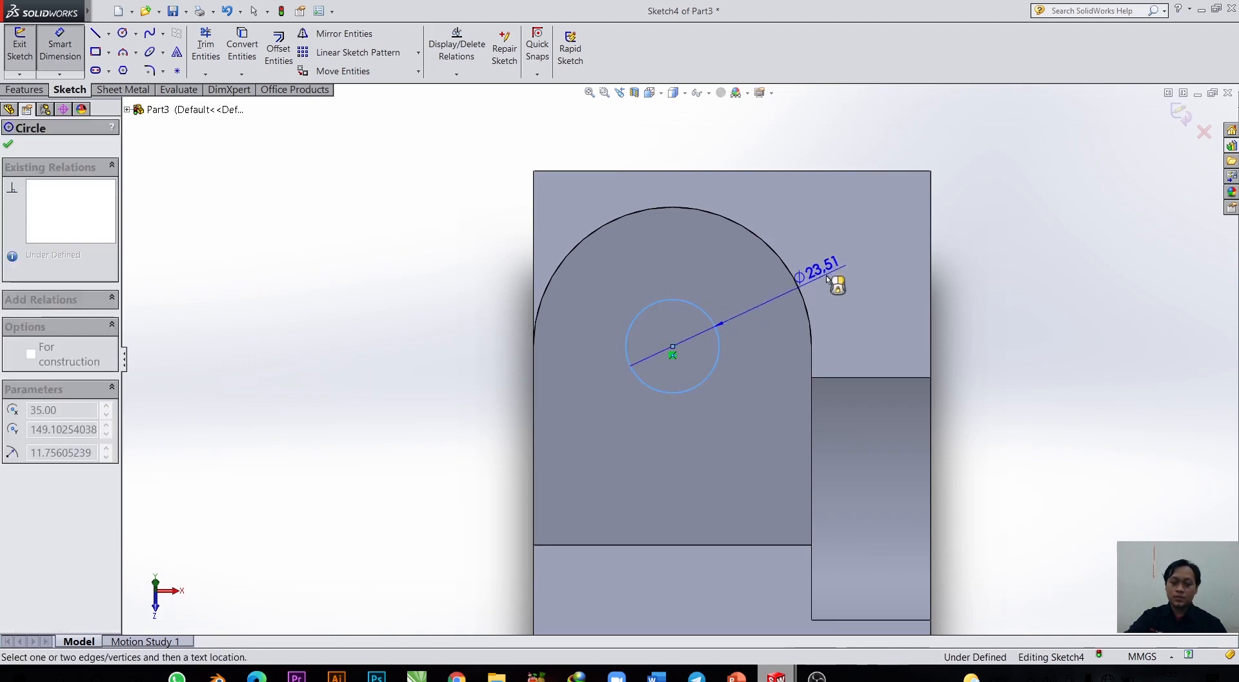
click(860, 265)
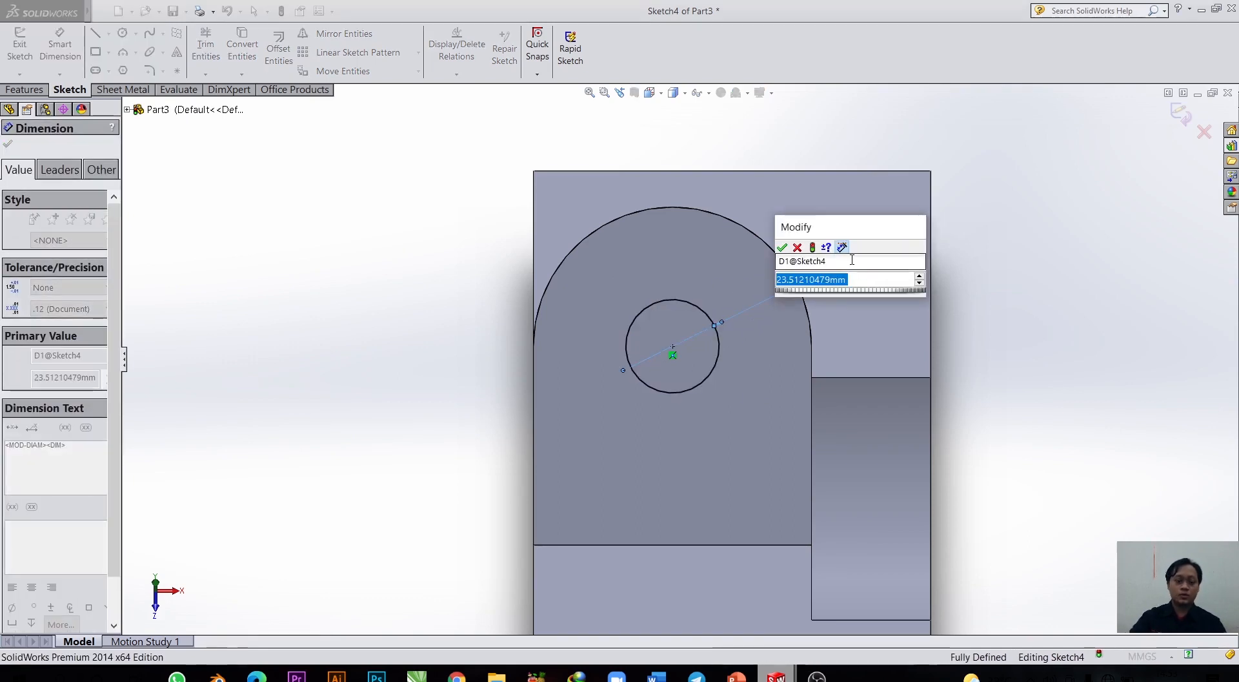
text(25)
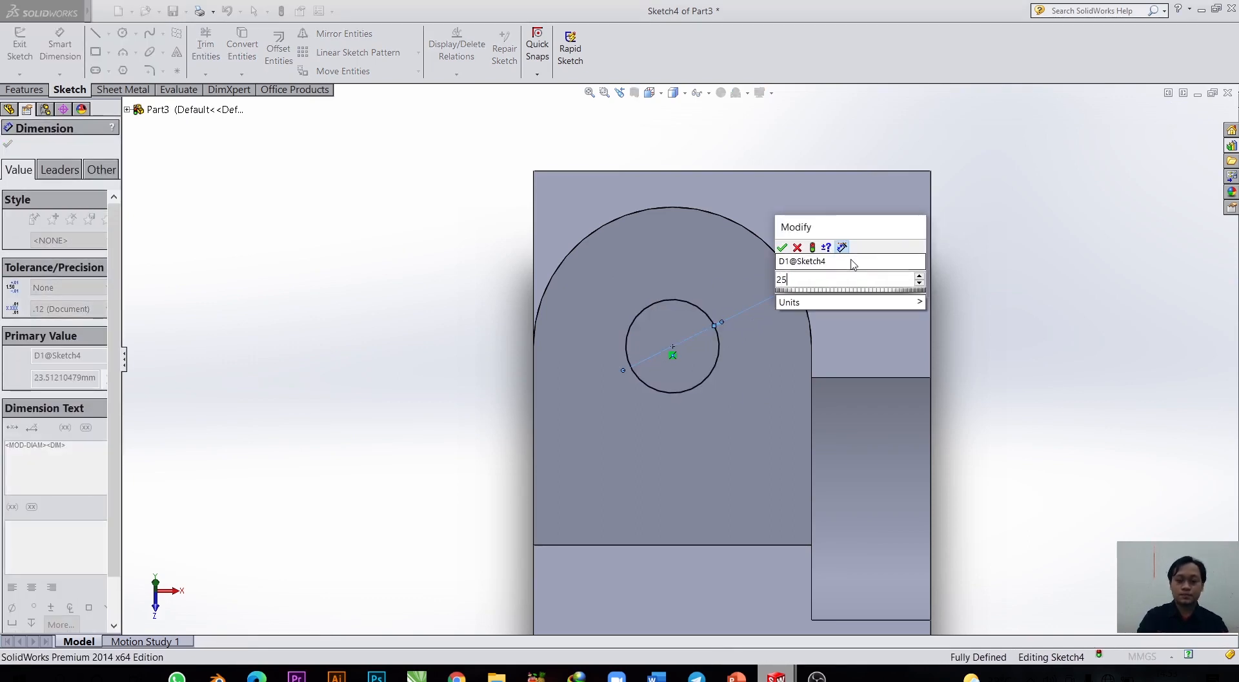
key(Return)
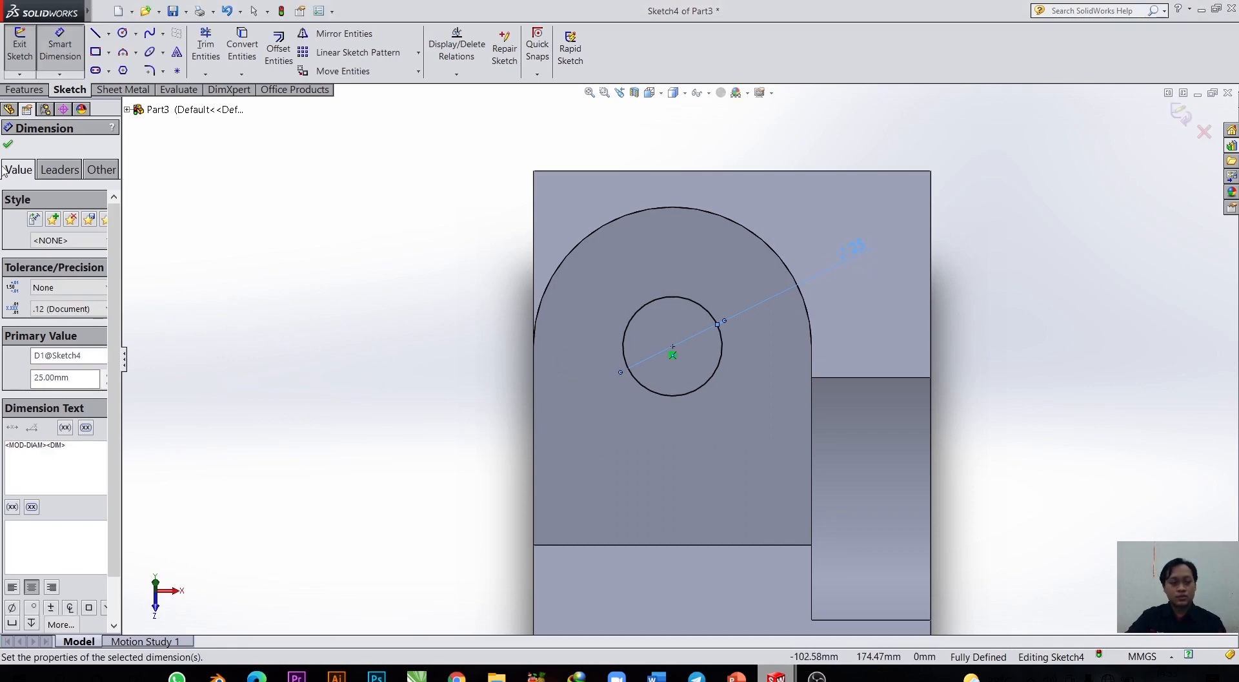
click(8, 146)
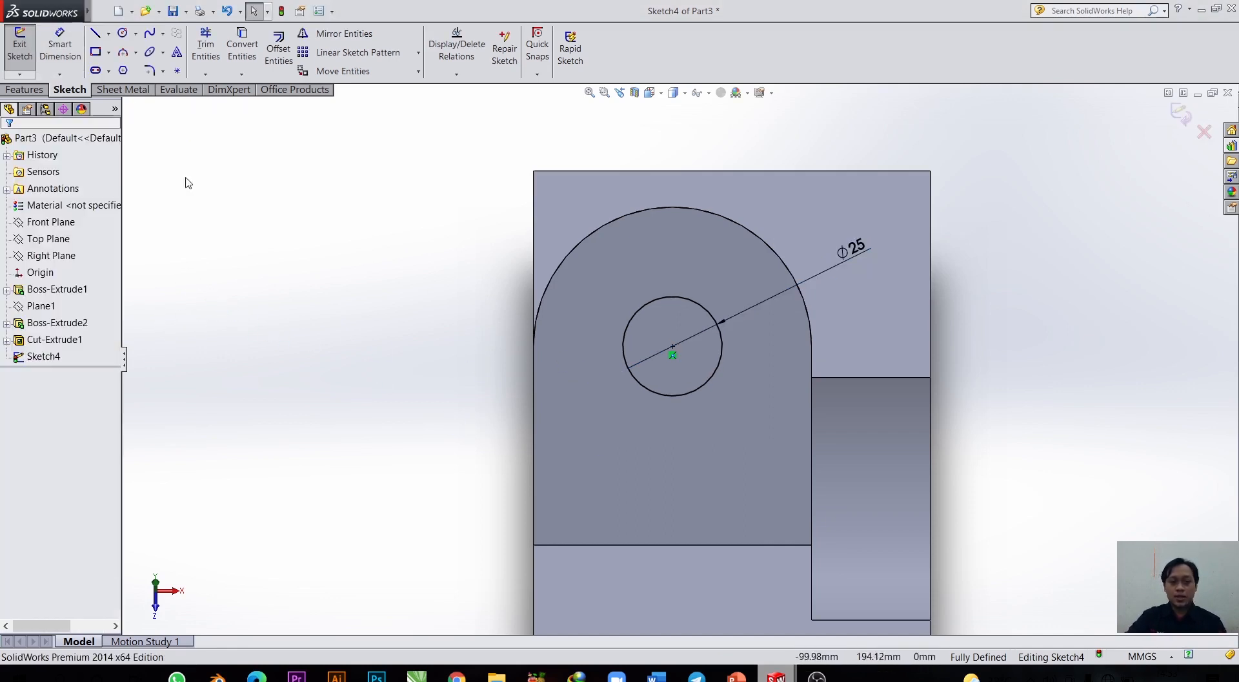
Draw a vertical centerline from the top of the boss face's rounded end through the circle's centre to its straight lower edge.
click(109, 35)
click(122, 73)
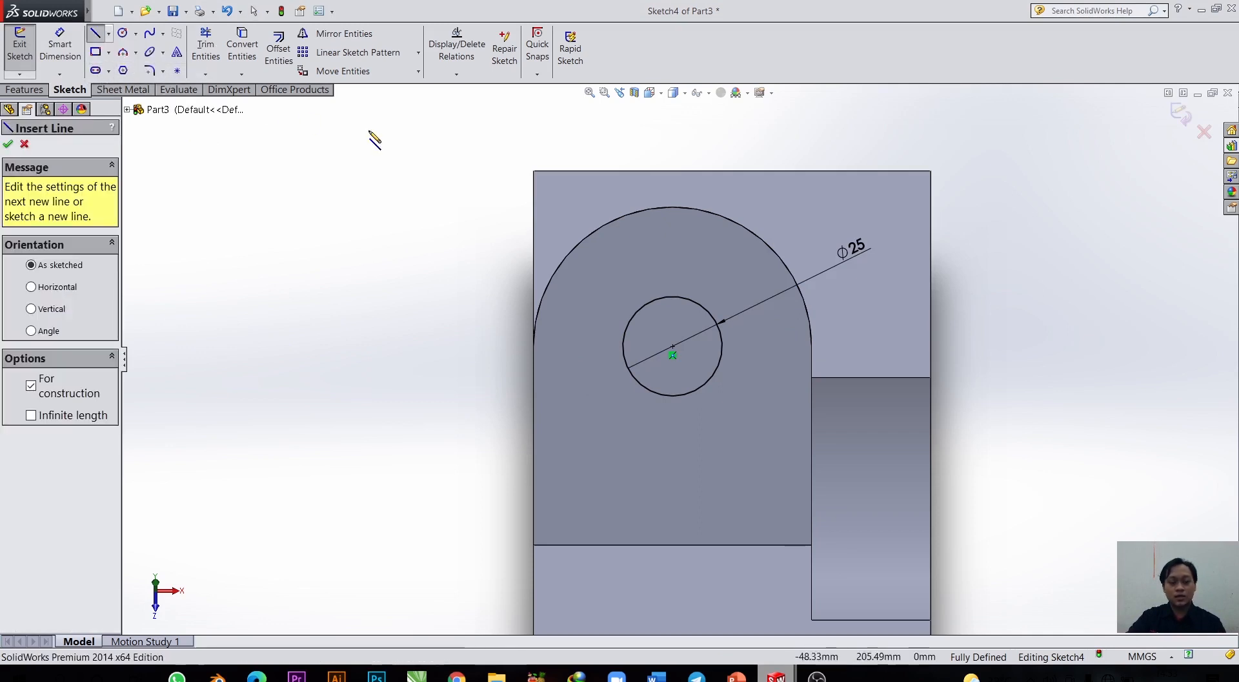
click(672, 207)
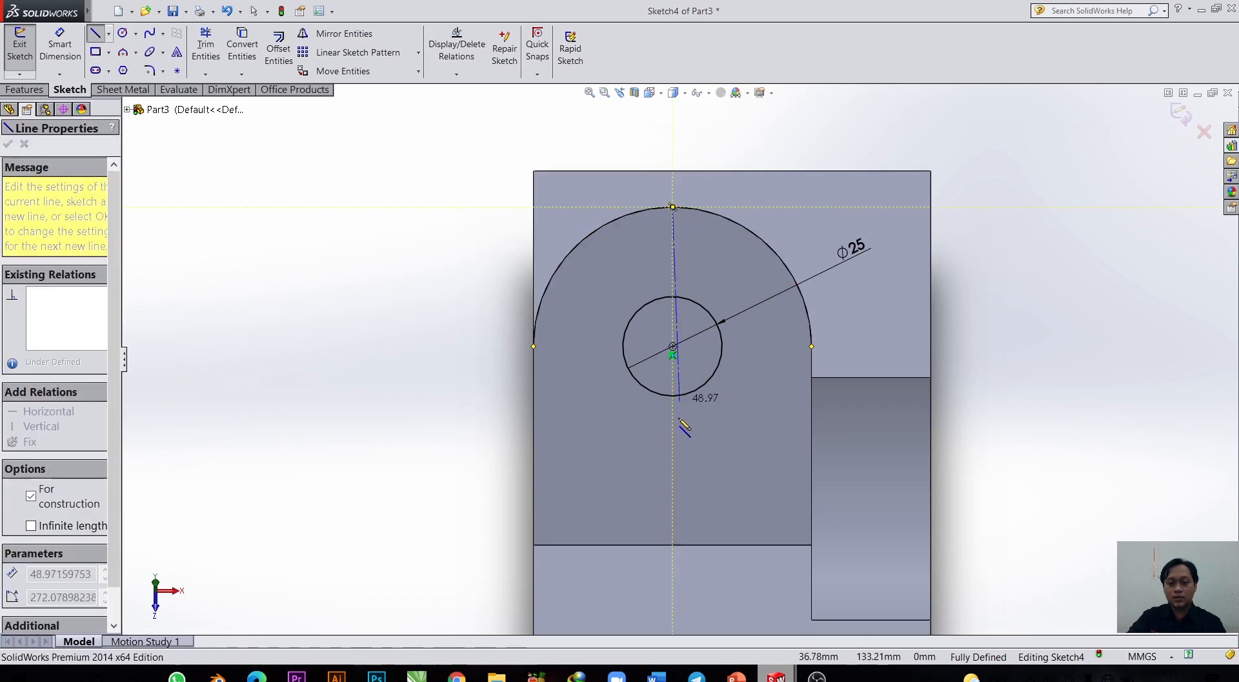
click(672, 545)
key(Escape)
Draw a horizontal centerline through the circle's centre between the two ends of the boss face's rounded edge.
click(109, 33)
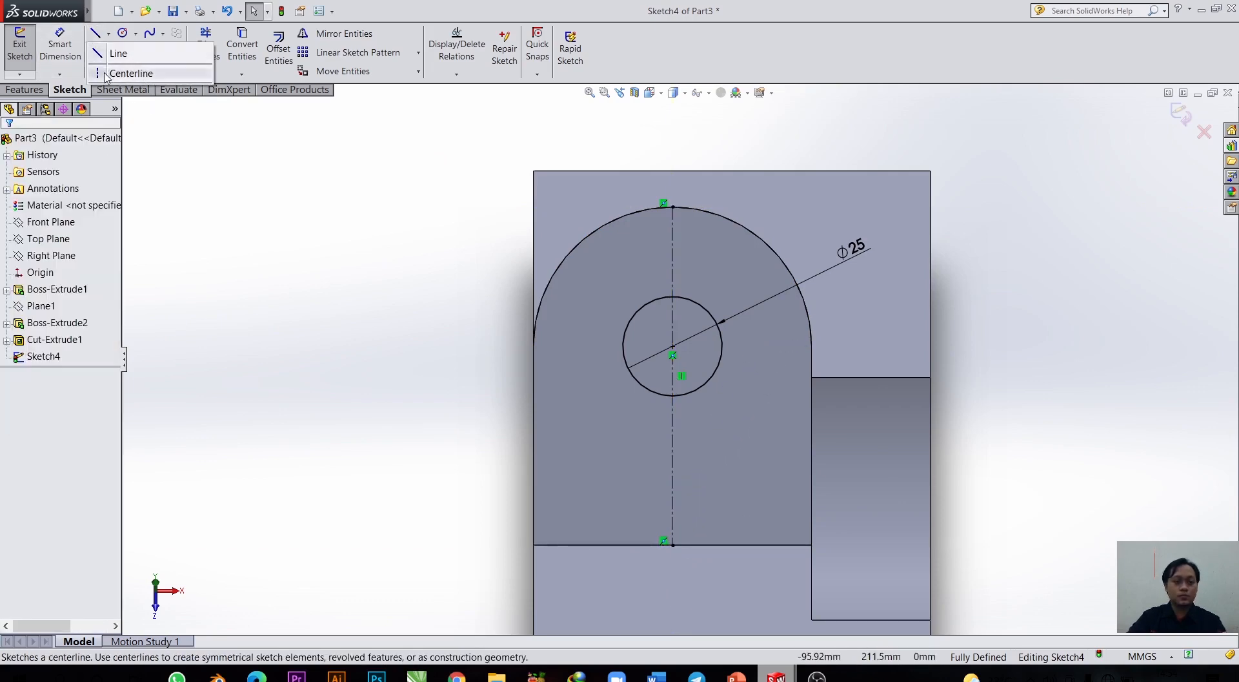
click(125, 72)
click(533, 346)
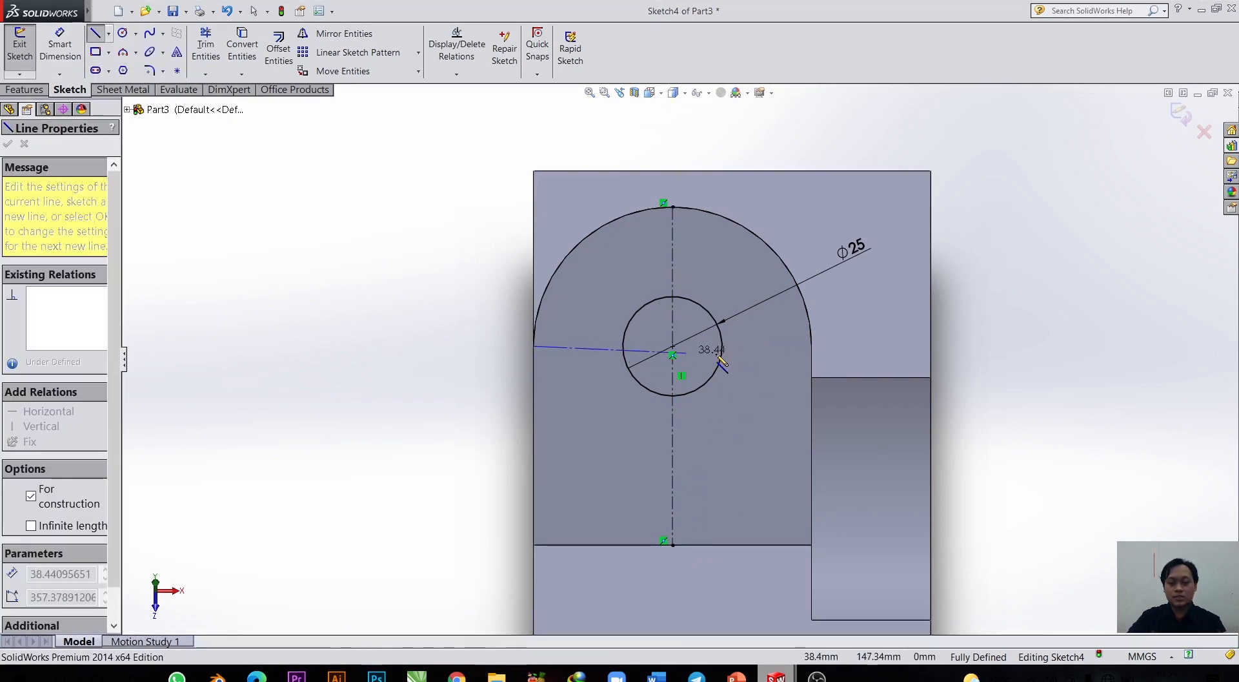
click(811, 346)
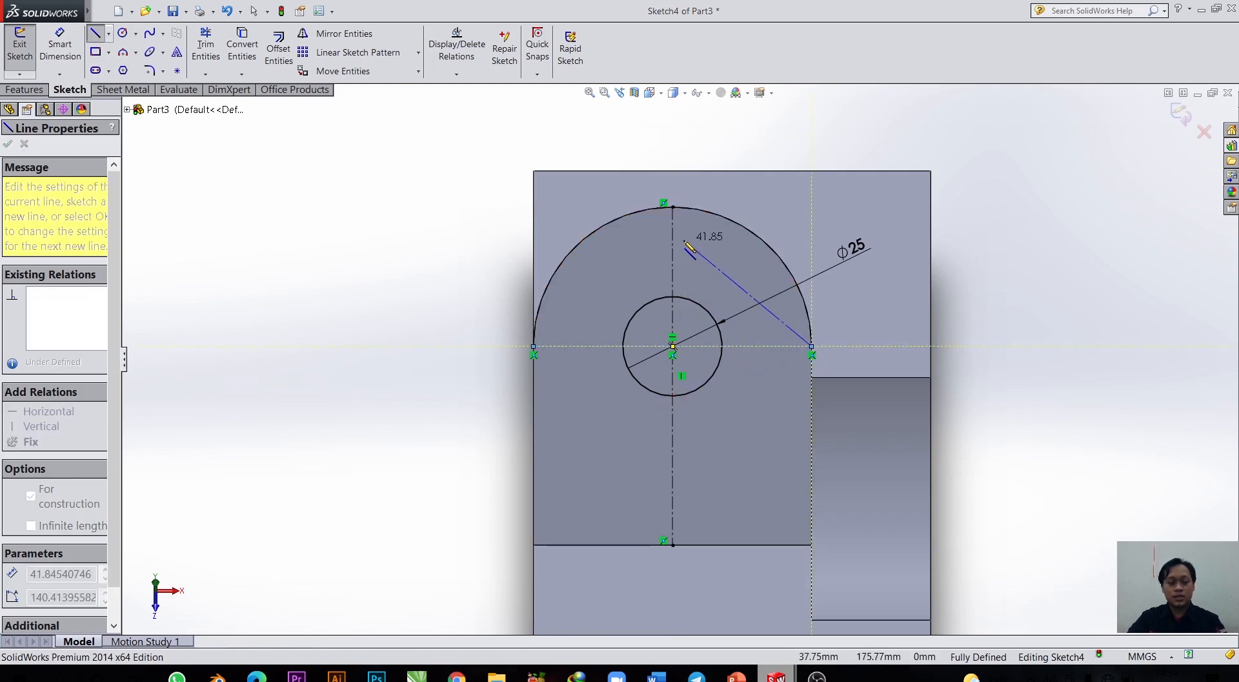
key(Escape)
scroll(701, 378, up, 3)
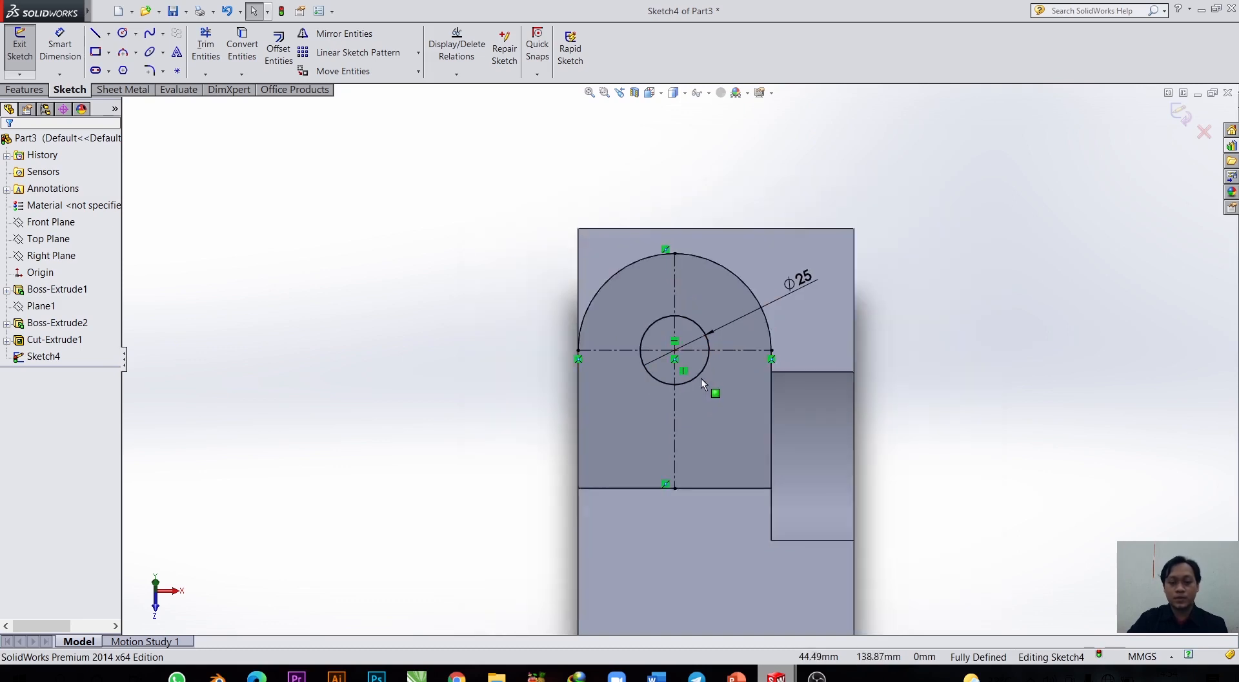
scroll(701, 378, down, 3)
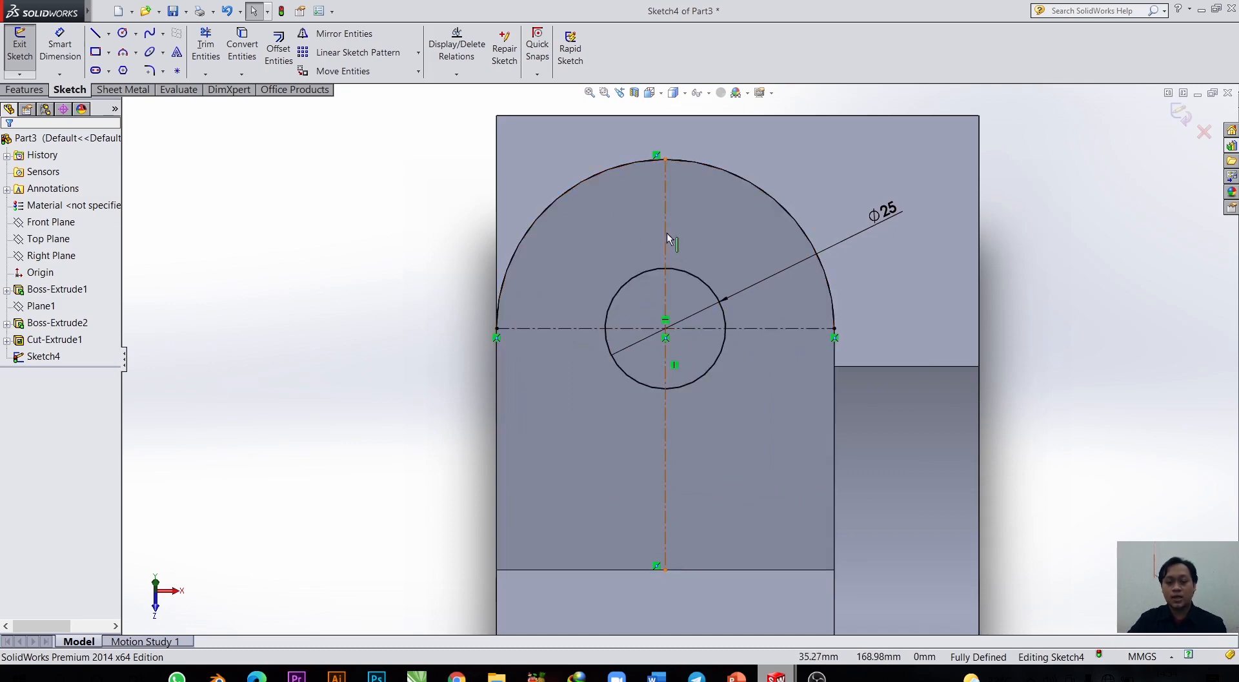
Start an offset of both centerlines, made bi-directional with the ends capped by lines.
click(789, 329)
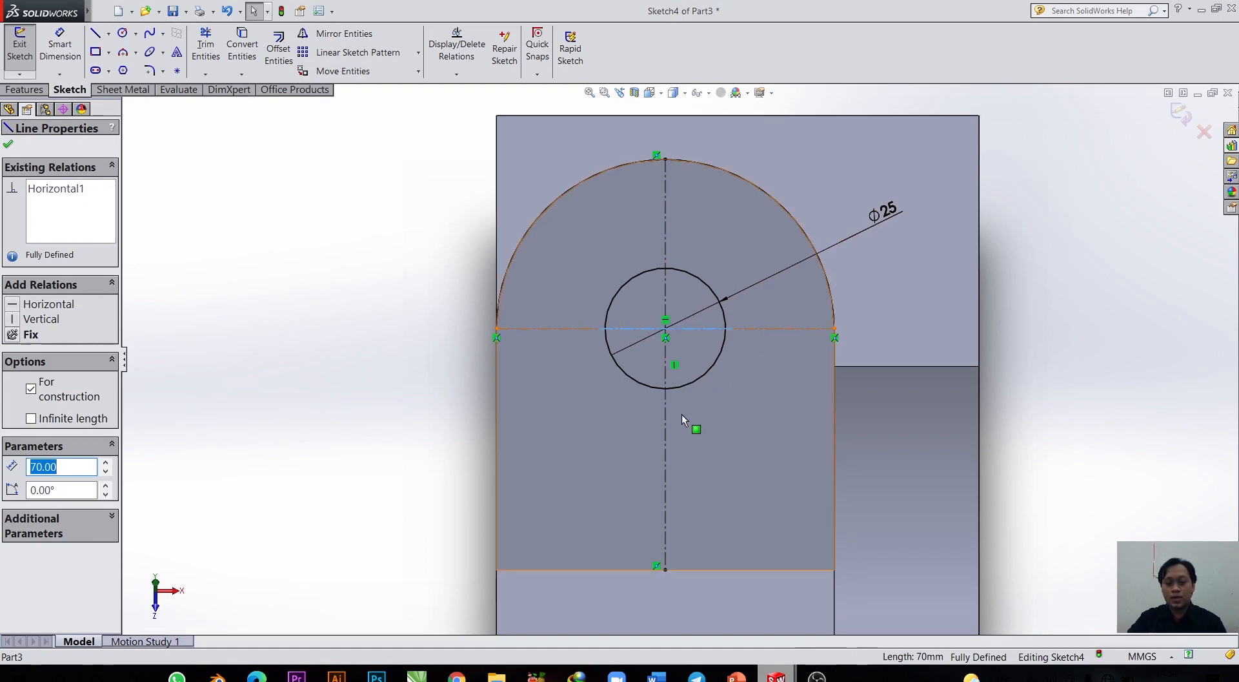
ctrl+click(664, 427)
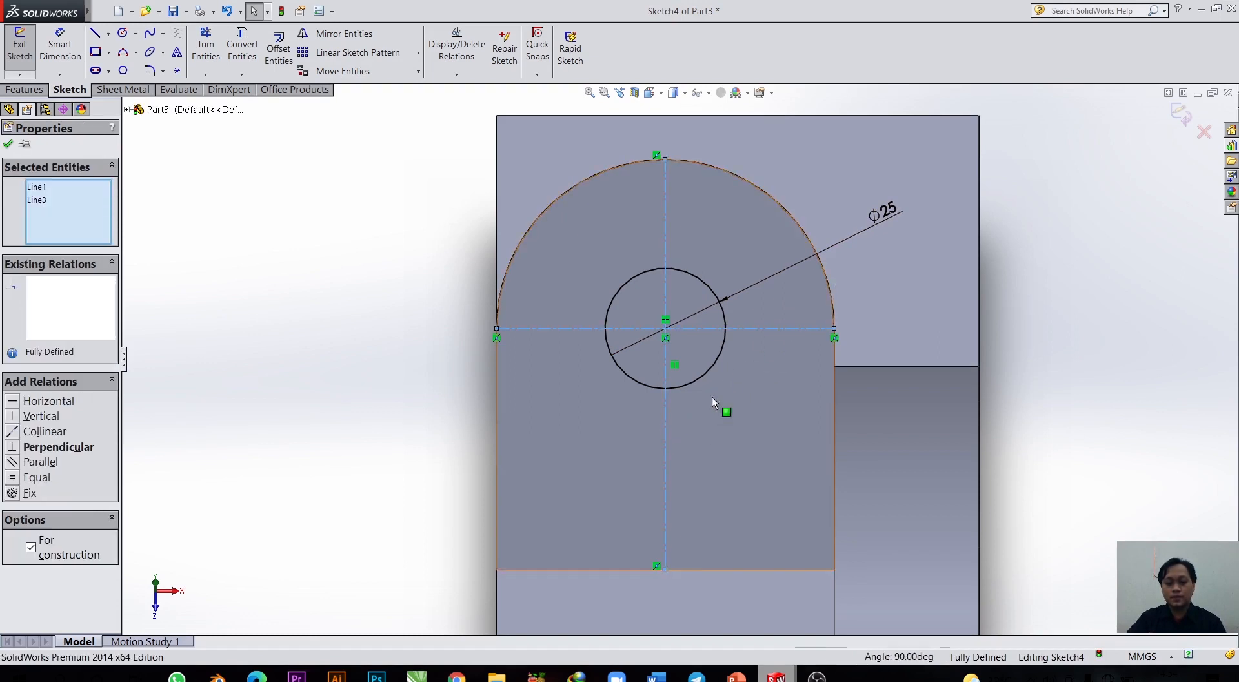
scroll(723, 312, up, 1)
scroll(637, 415, down, 1)
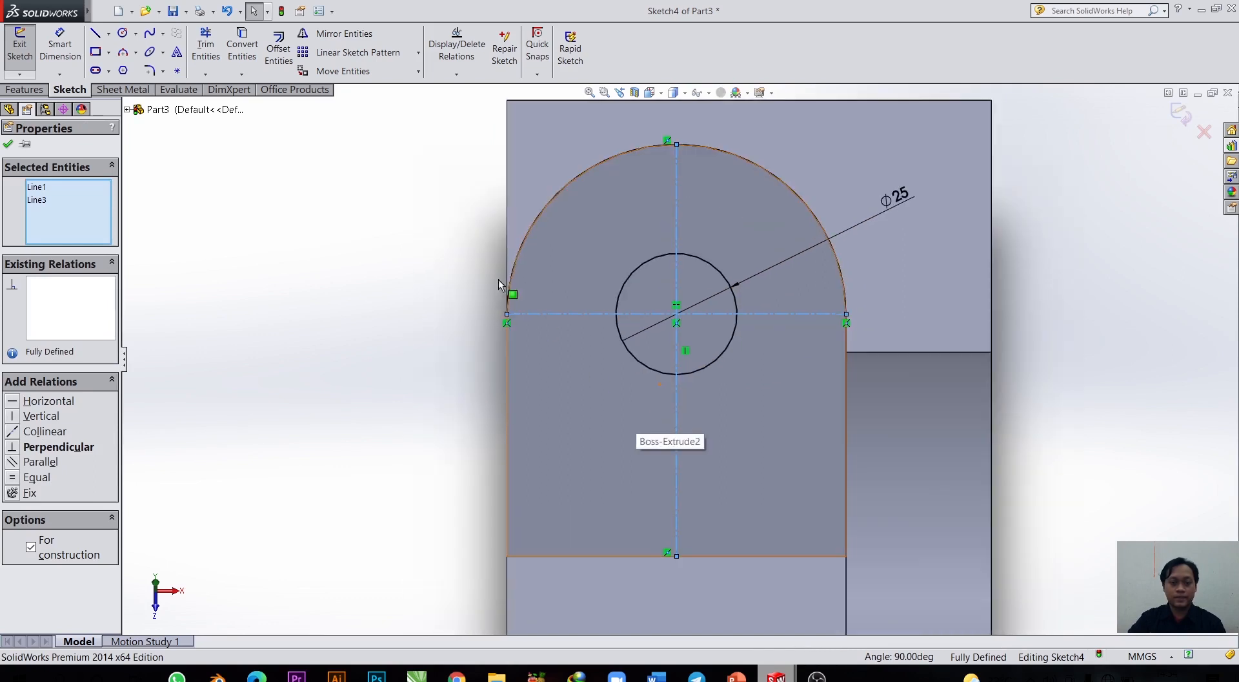
click(280, 51)
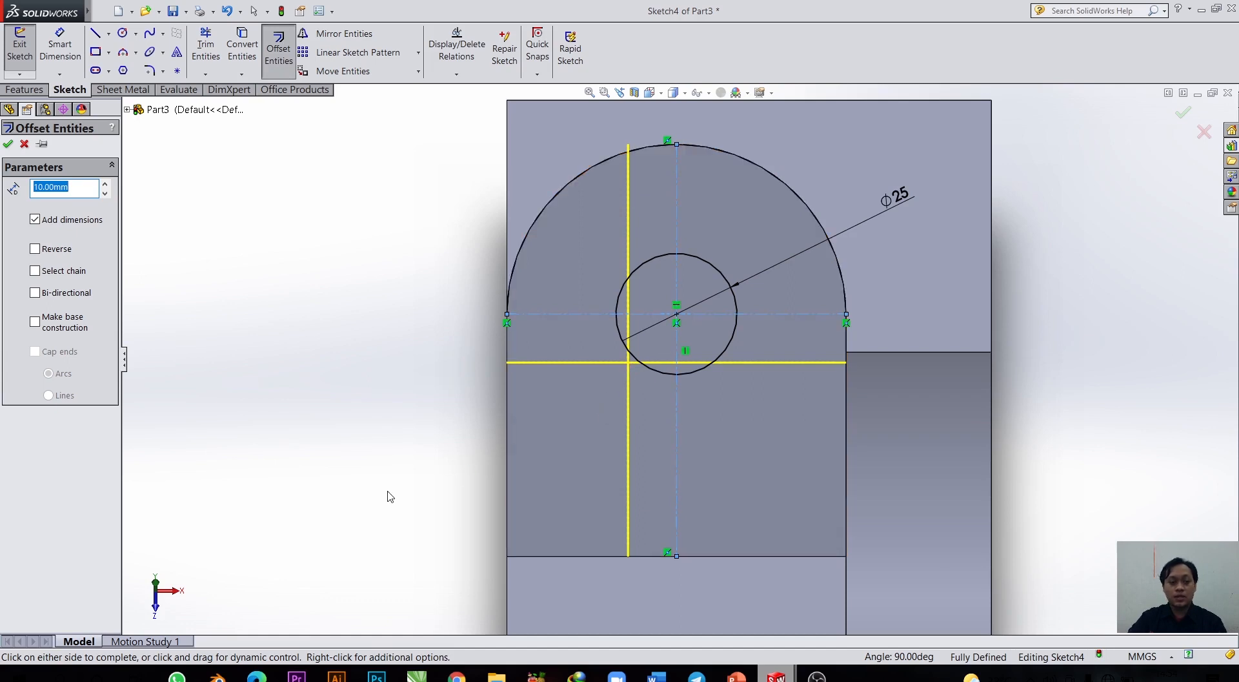
click(36, 293)
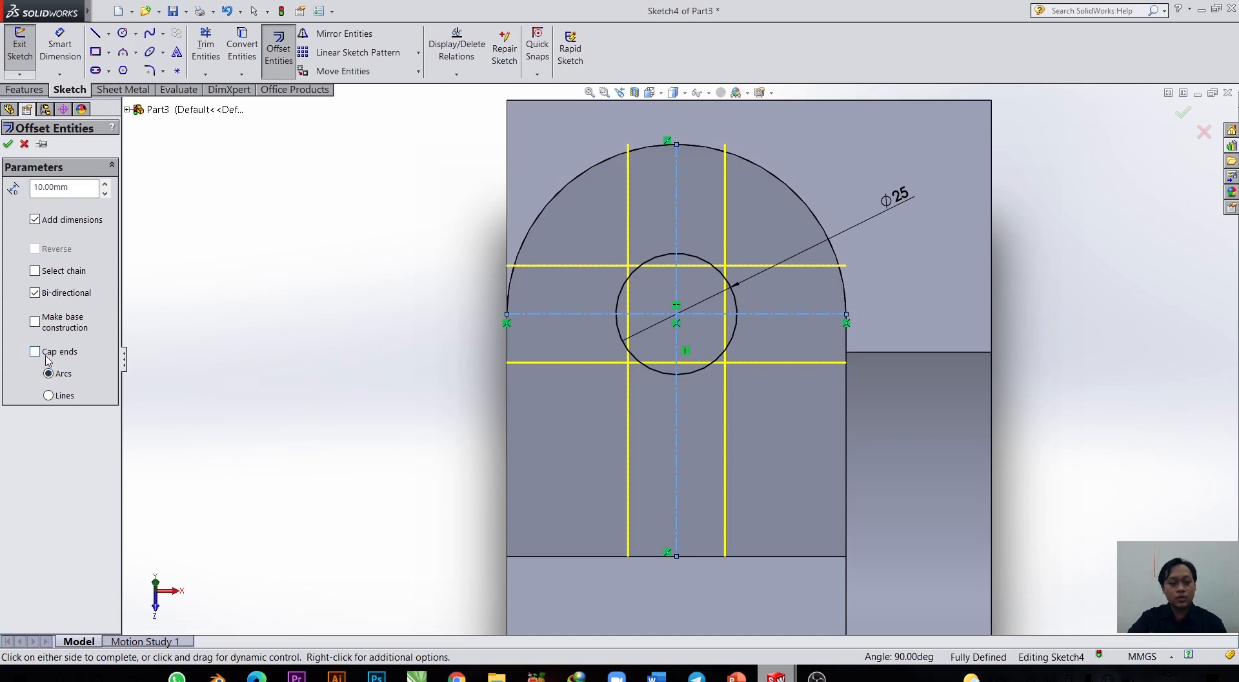
click(46, 358)
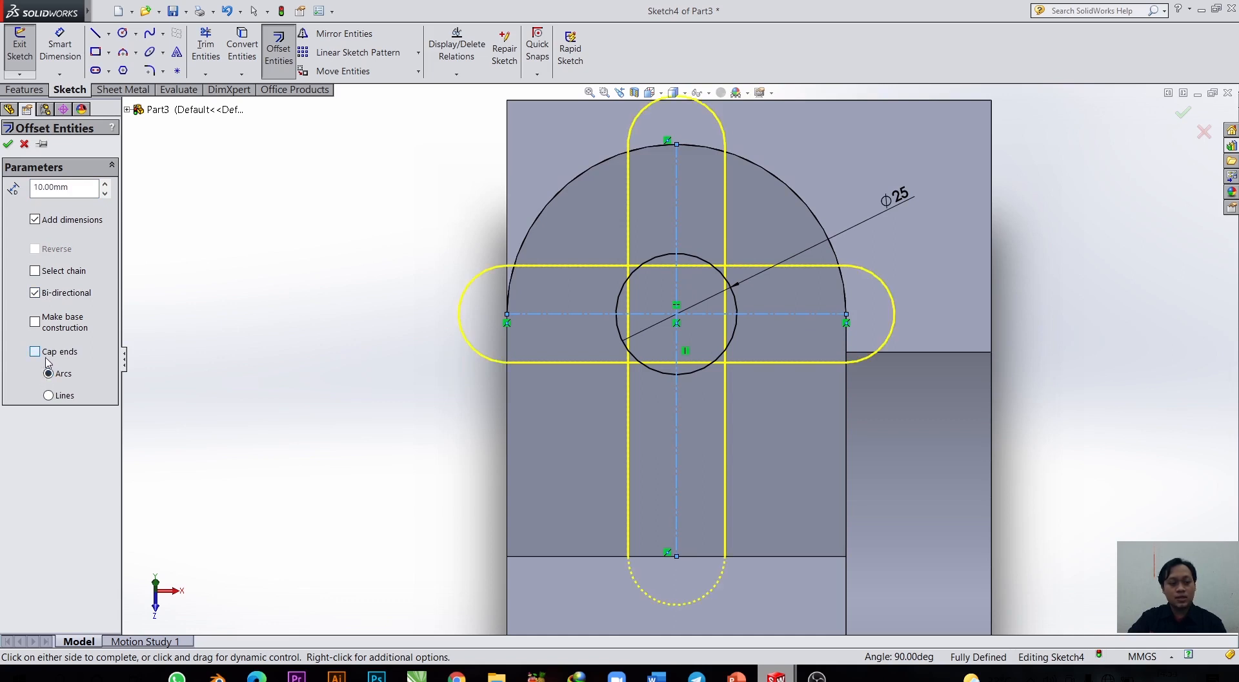
click(48, 396)
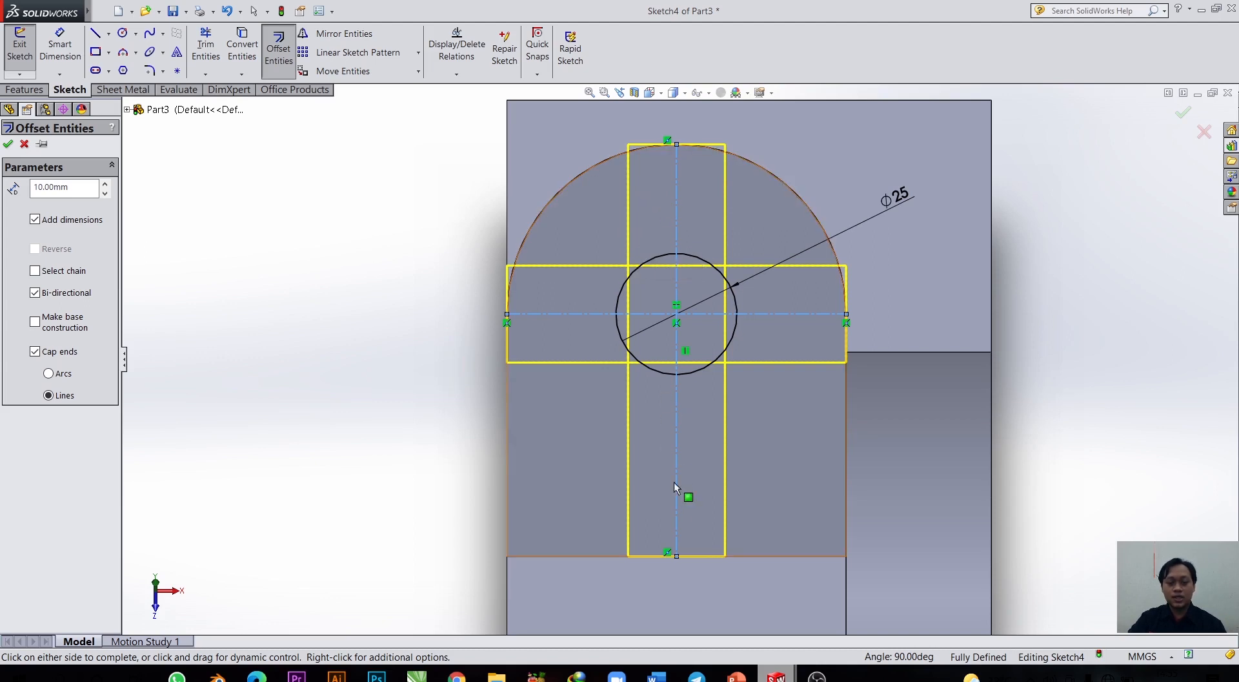
Set the offset distance to 5 mm and apply the offset to both centerlines.
click(65, 187)
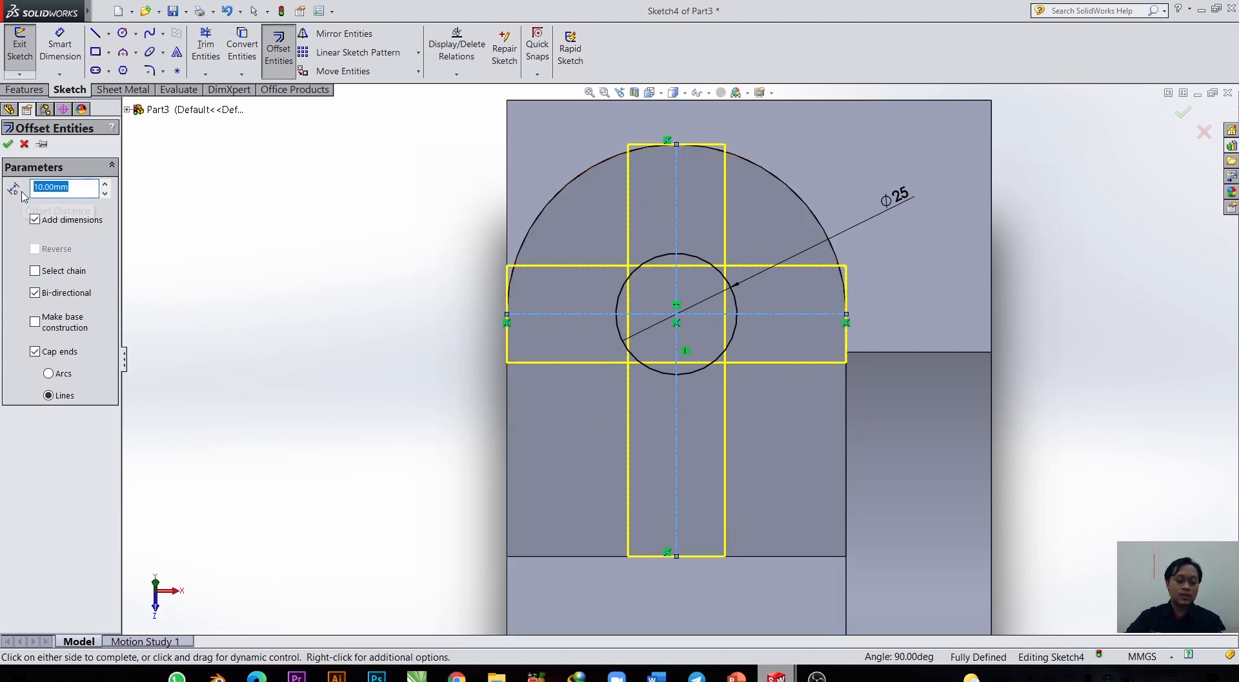
text(5)
key(Return)
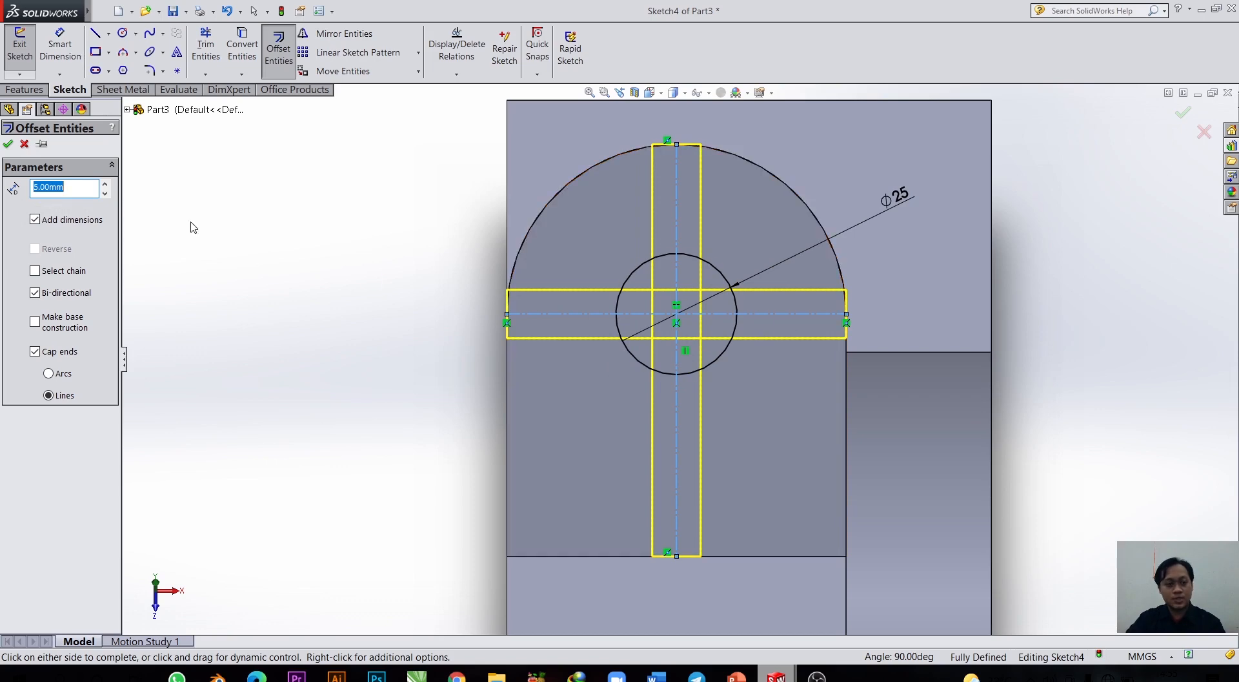
click(8, 144)
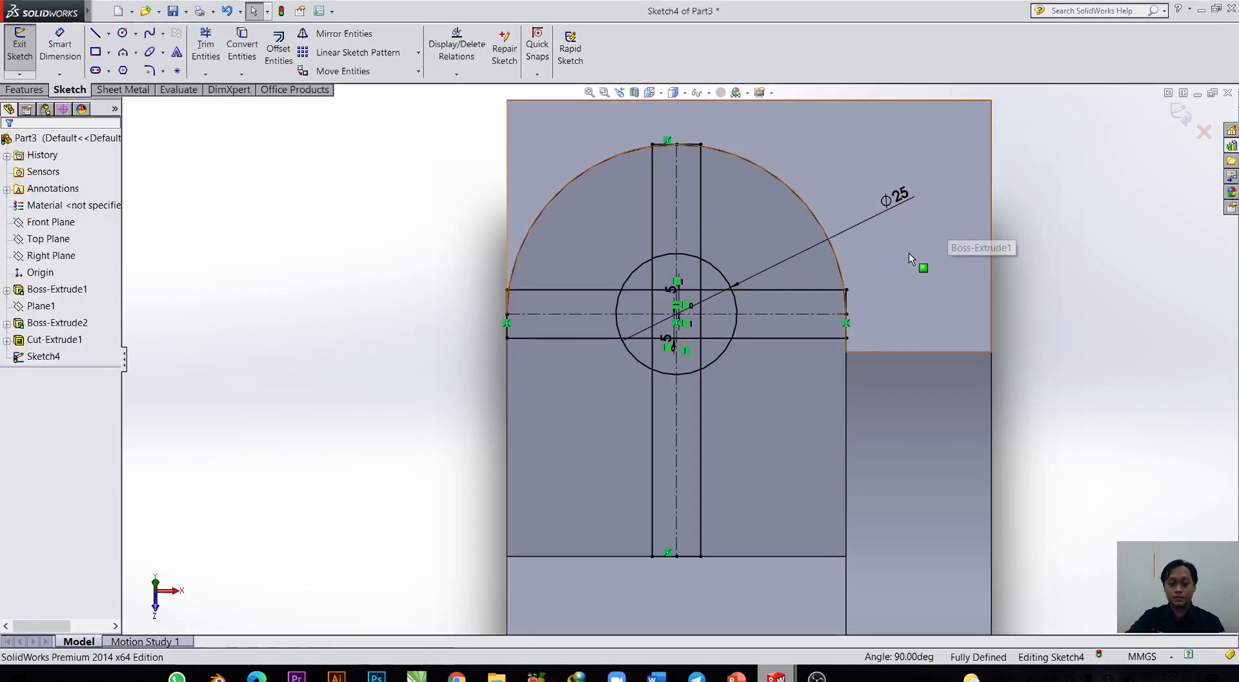
Trim away the portions of the four offset slot lines inside the 25 mm circle, using the circle as the boundary.
scroll(710, 368, down, 2)
scroll(639, 271, up, 2)
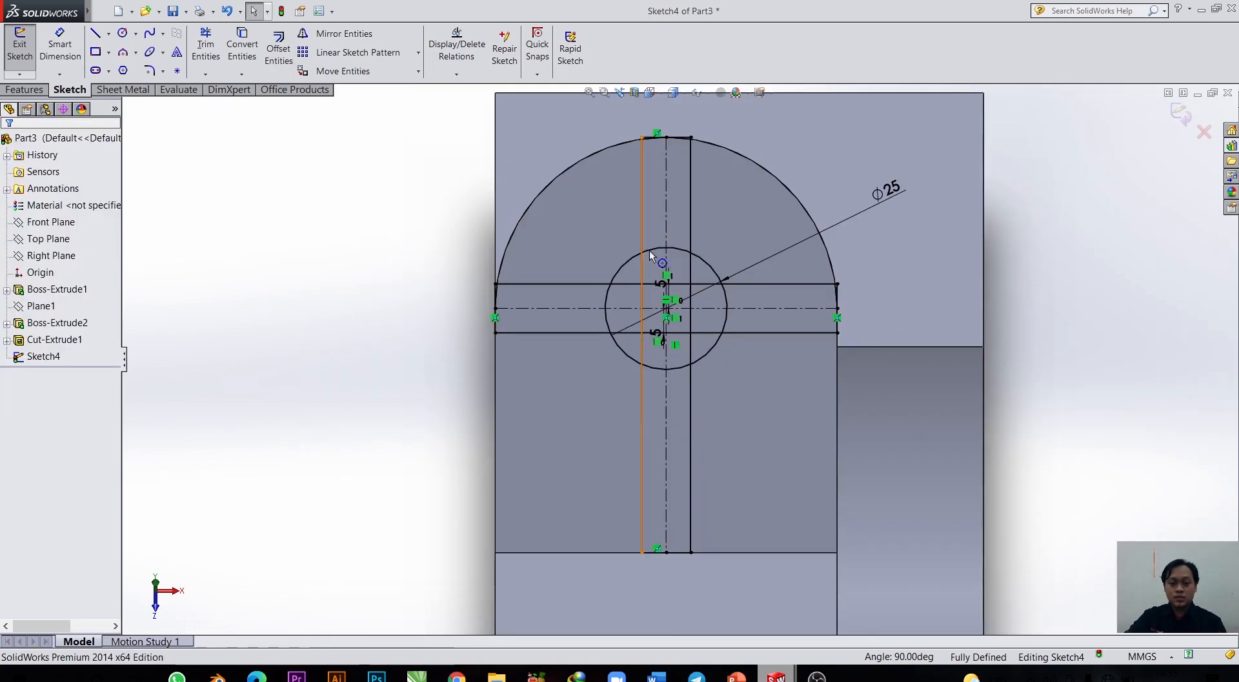
scroll(650, 251, down, 2)
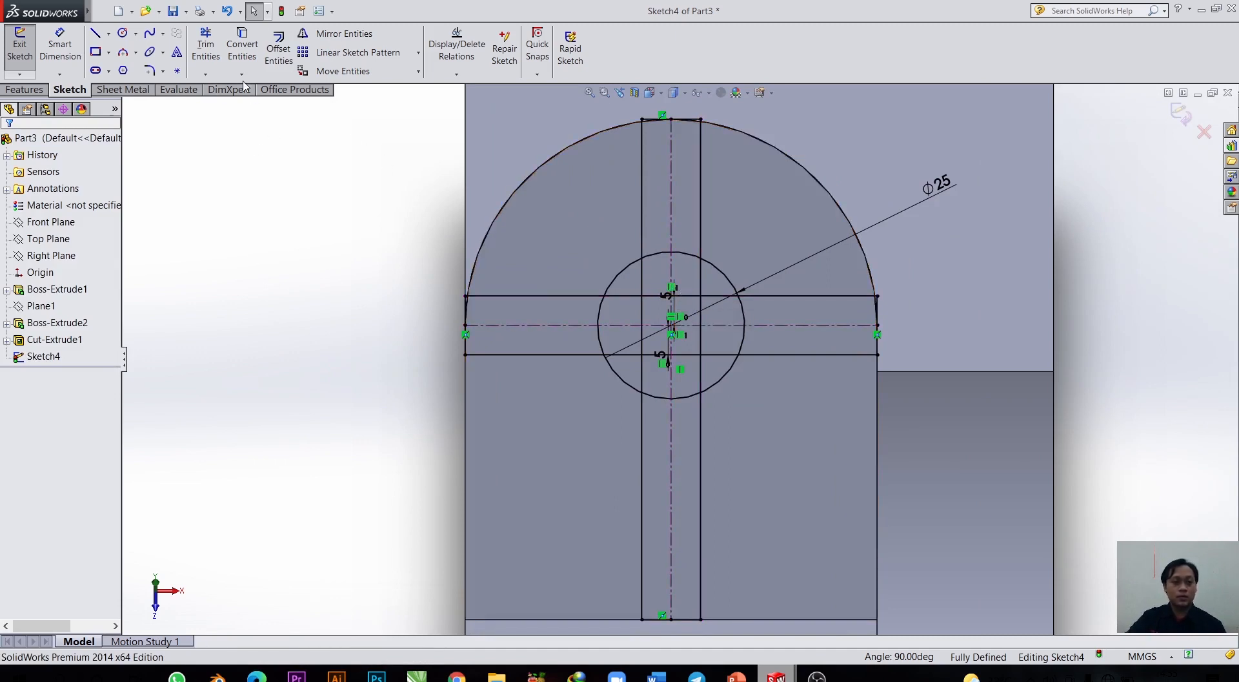
click(206, 45)
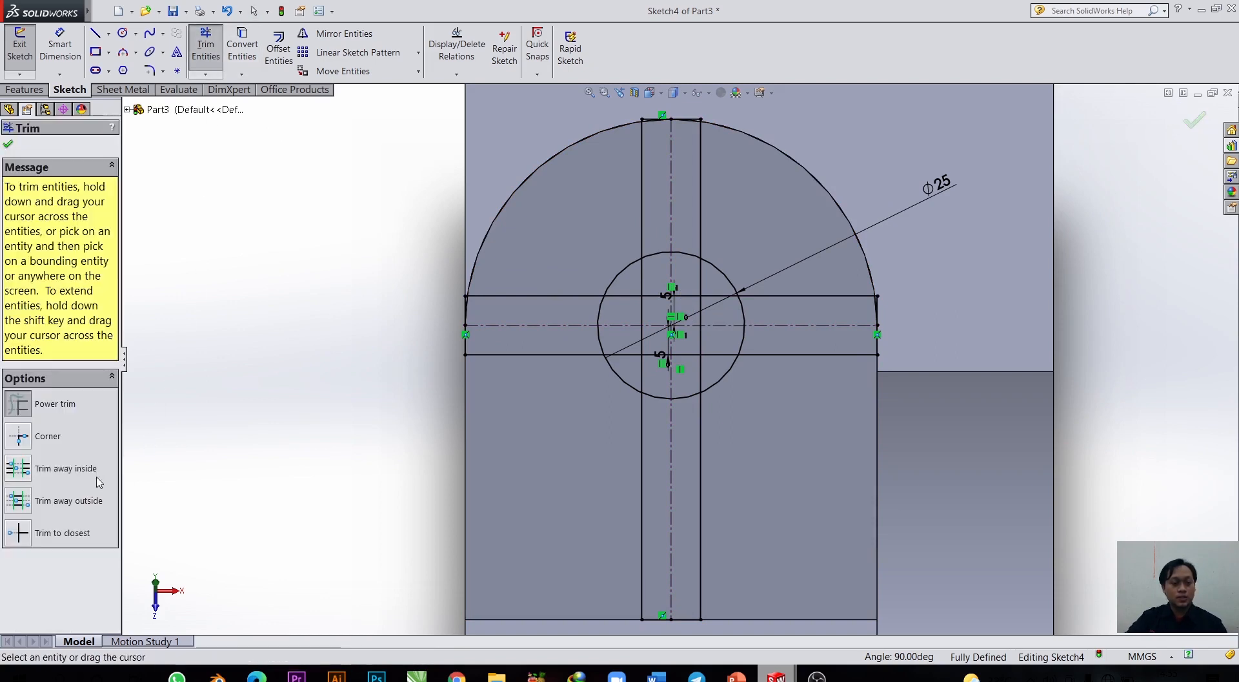
click(18, 469)
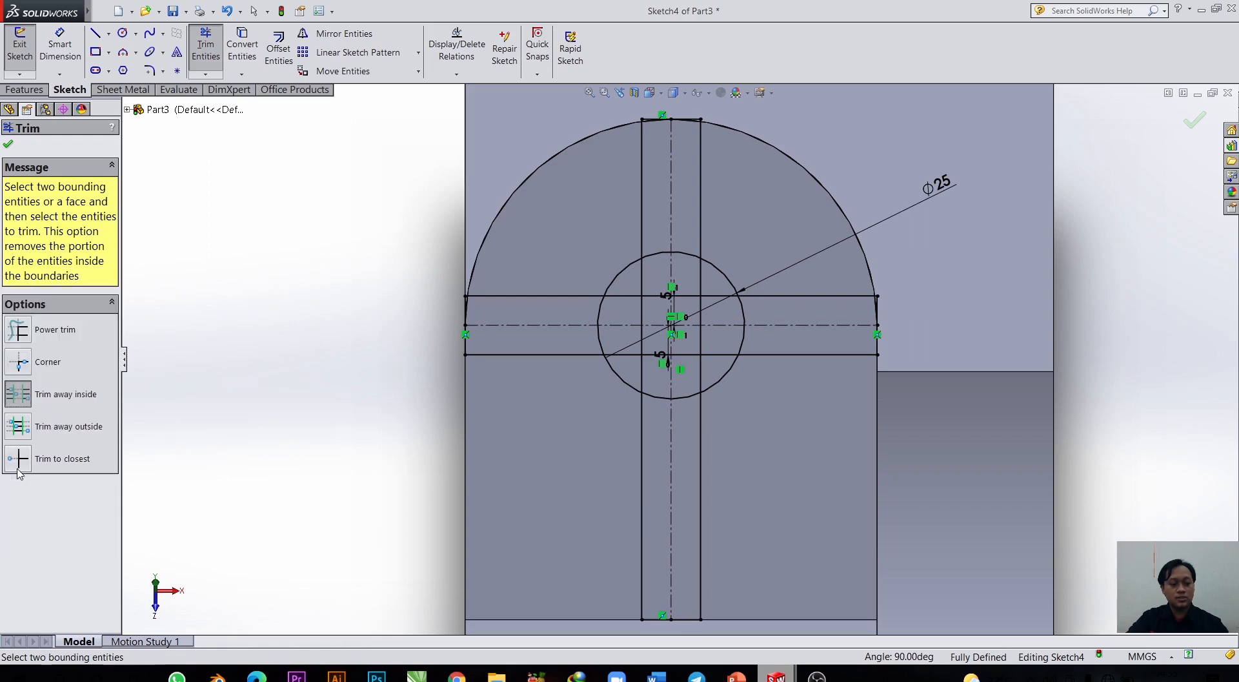
click(721, 276)
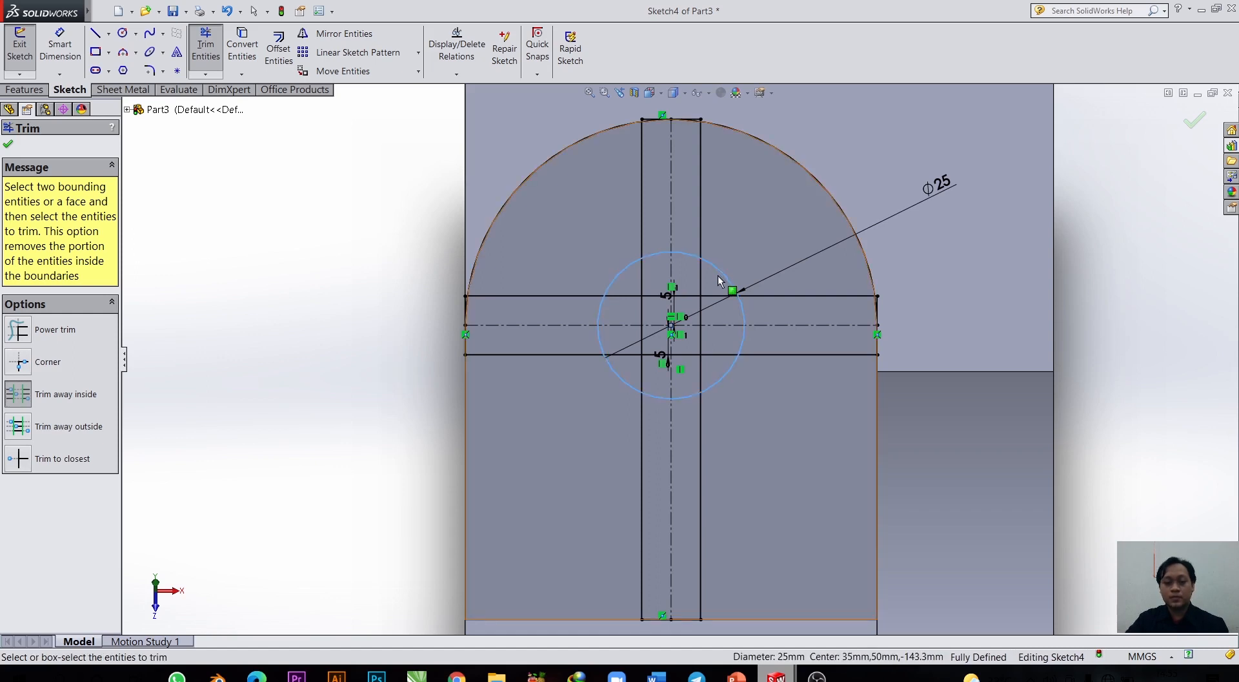
scroll(681, 347, down, 2)
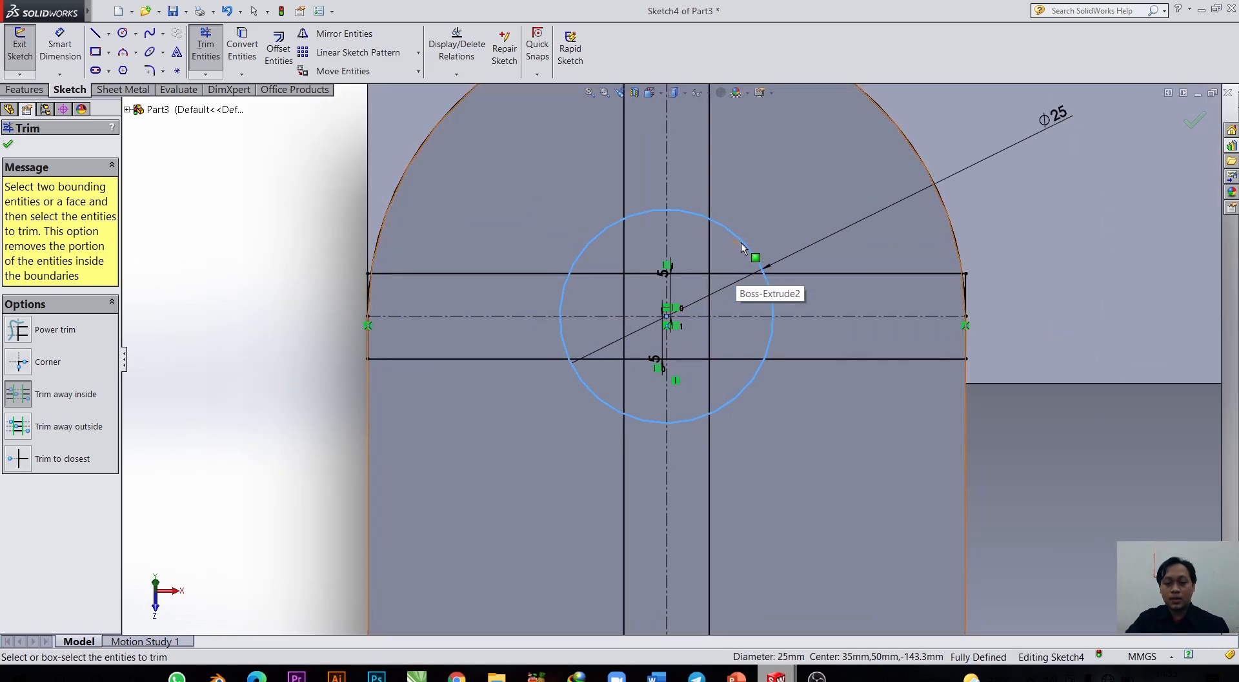
click(726, 273)
click(710, 267)
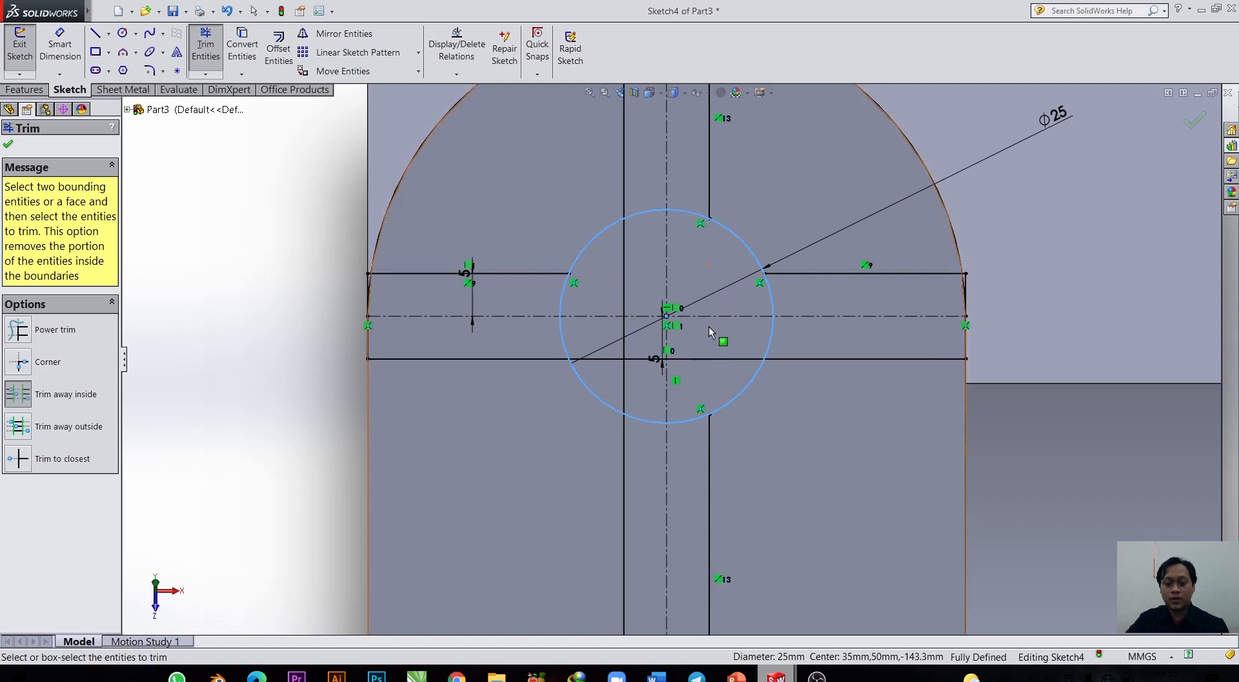
click(722, 359)
click(623, 384)
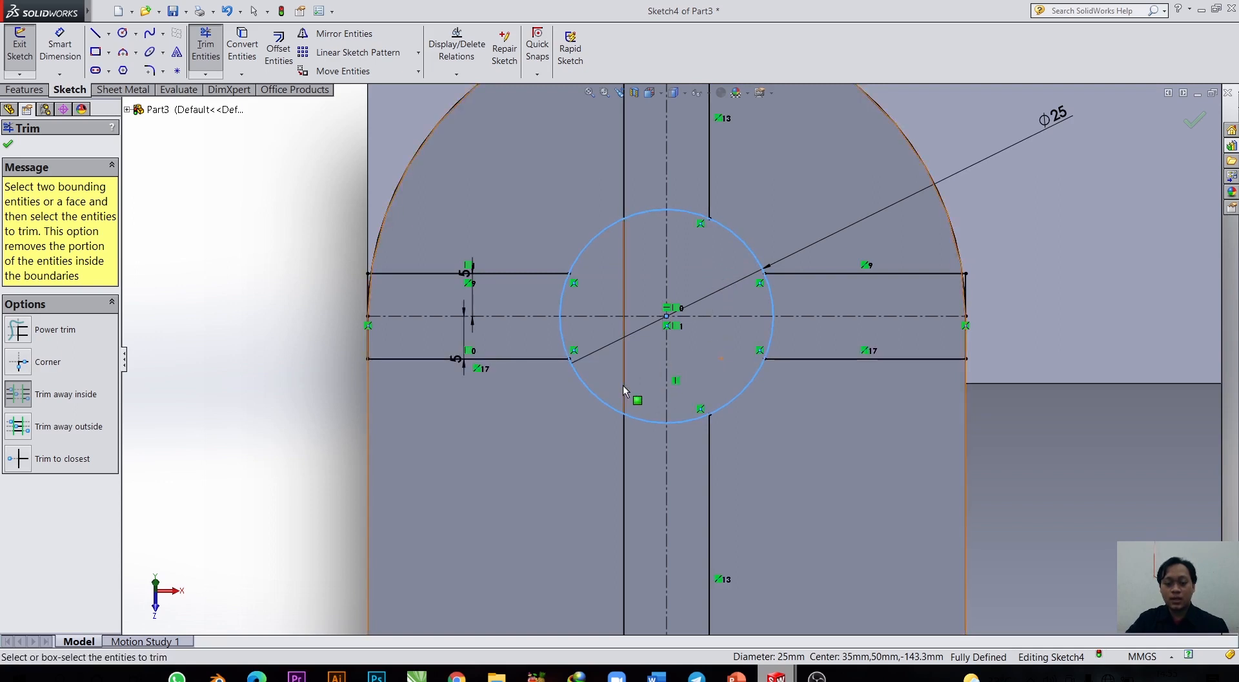
Trim away the portions of the horizontal and vertical centerlines inside the circle.
click(719, 316)
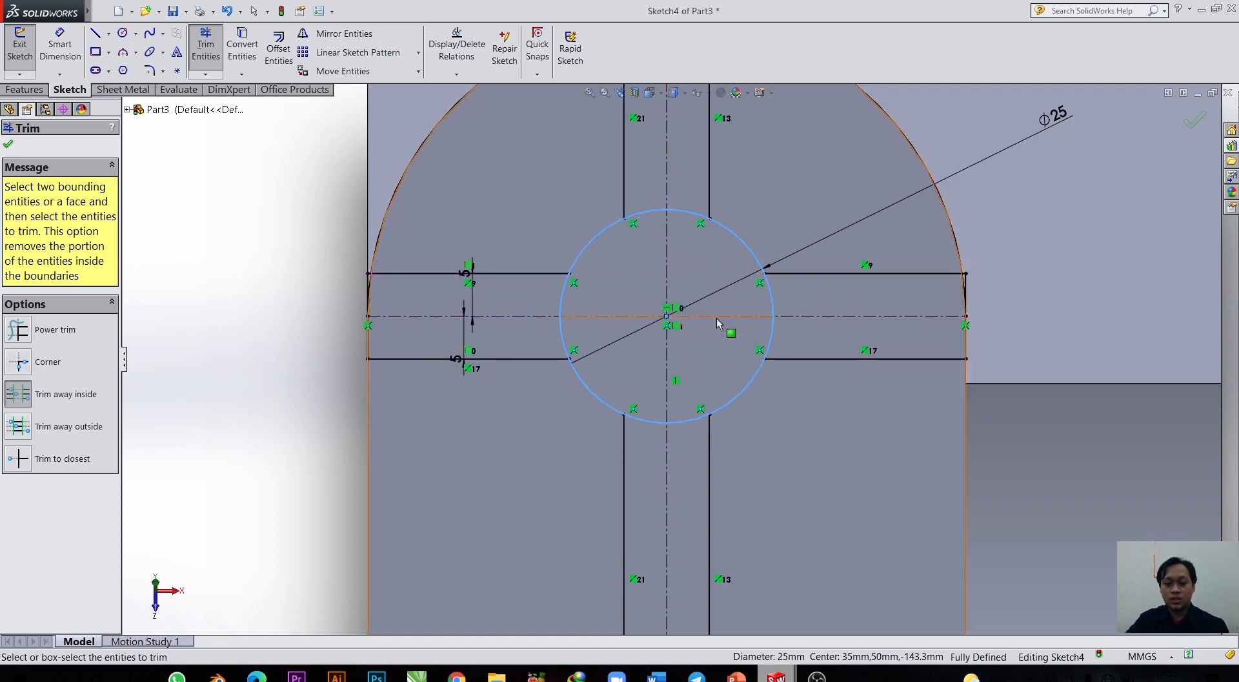
click(668, 276)
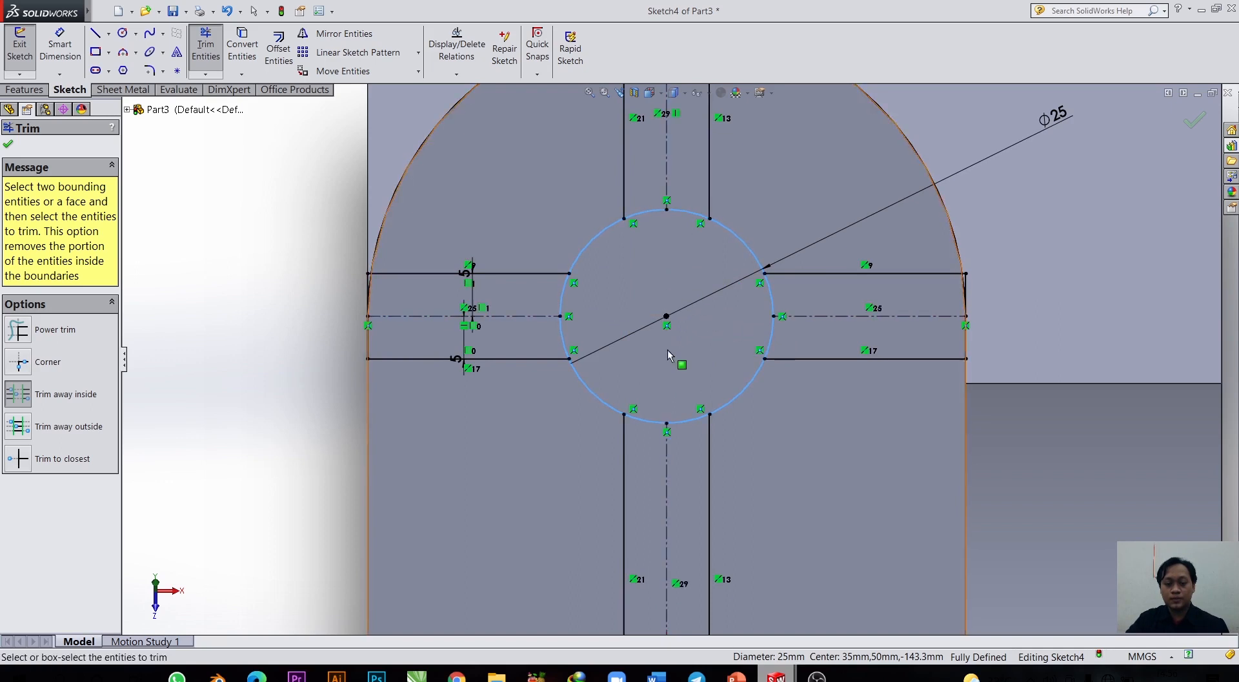
scroll(703, 388, up, 2)
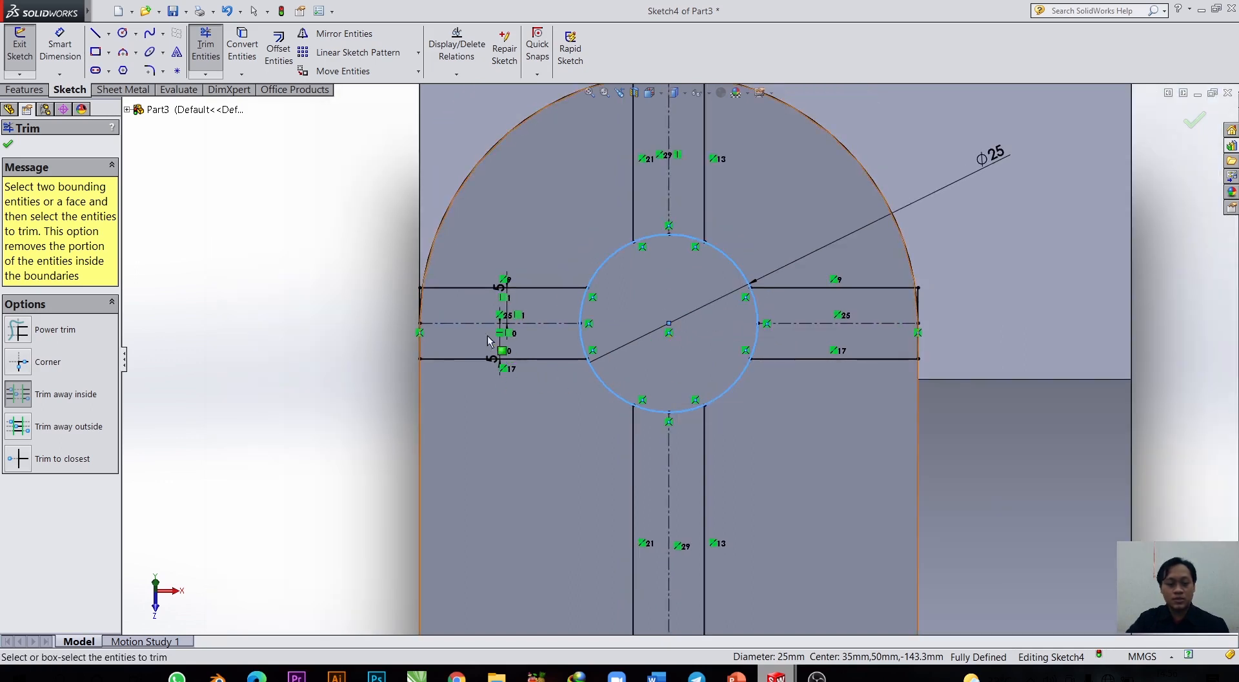
Trim to closest the circle's arcs across all four slot openings, leaving one open circle-and-cross outline.
click(19, 458)
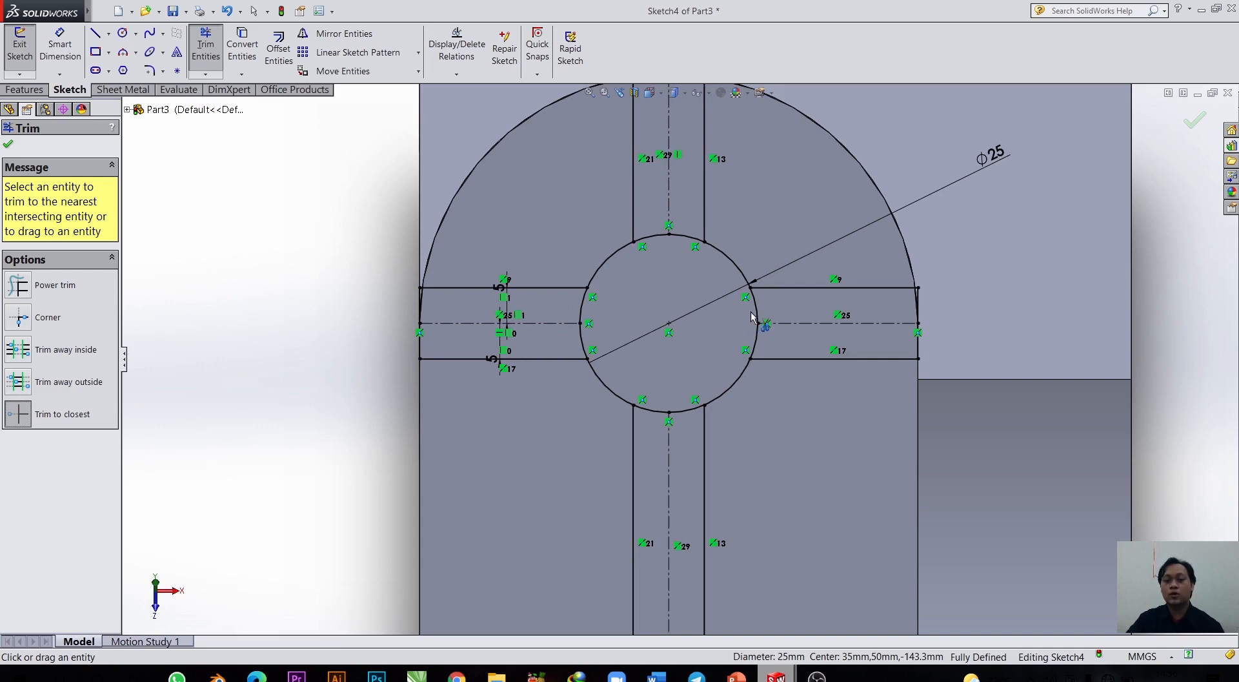
click(755, 318)
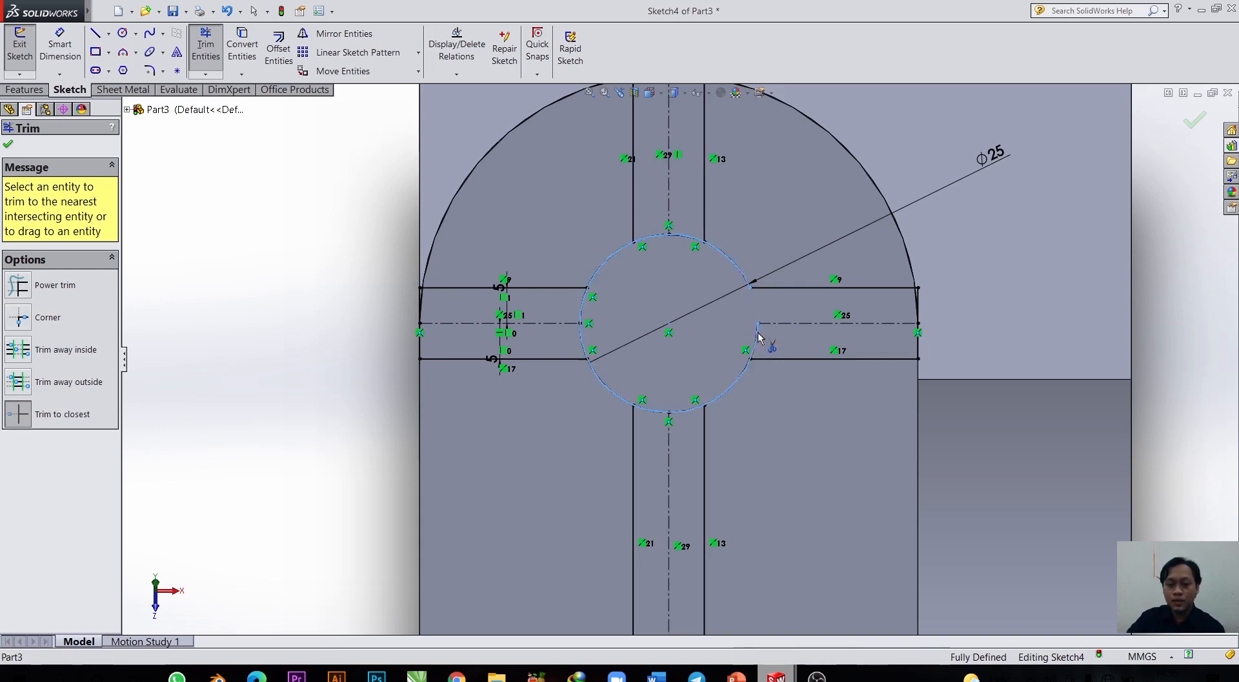
click(695, 239)
click(654, 239)
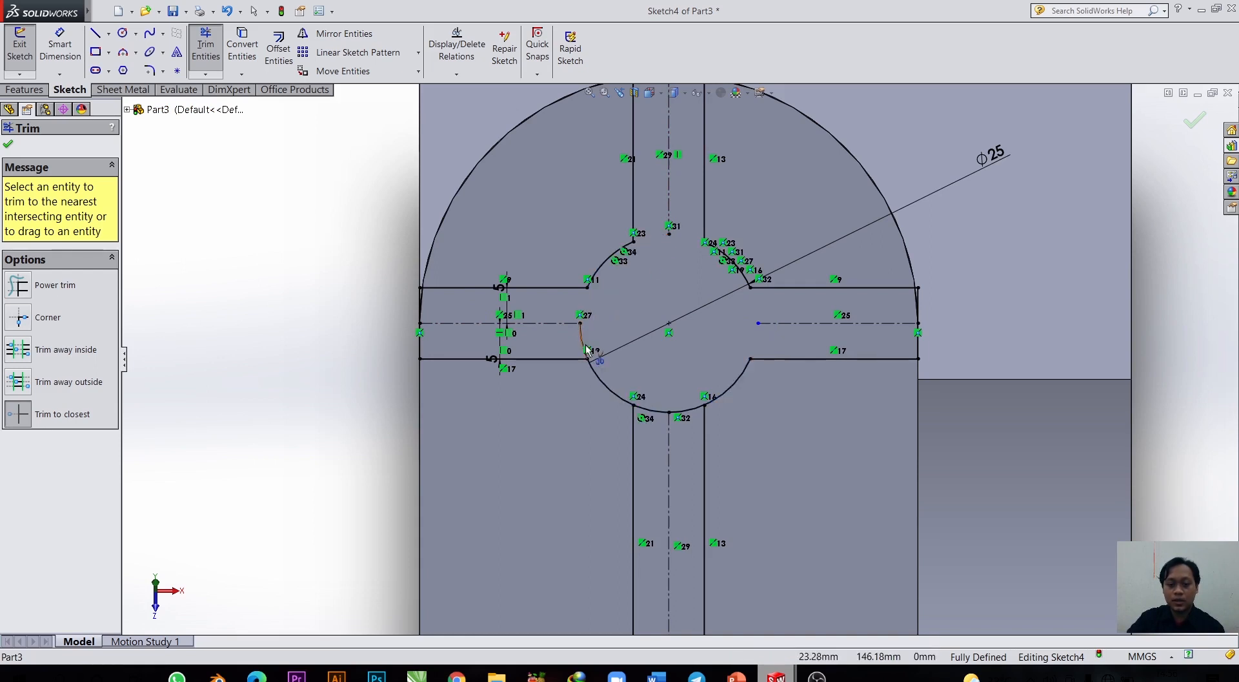
click(582, 341)
click(673, 413)
scroll(671, 416, down, 2)
scroll(665, 388, up, 4)
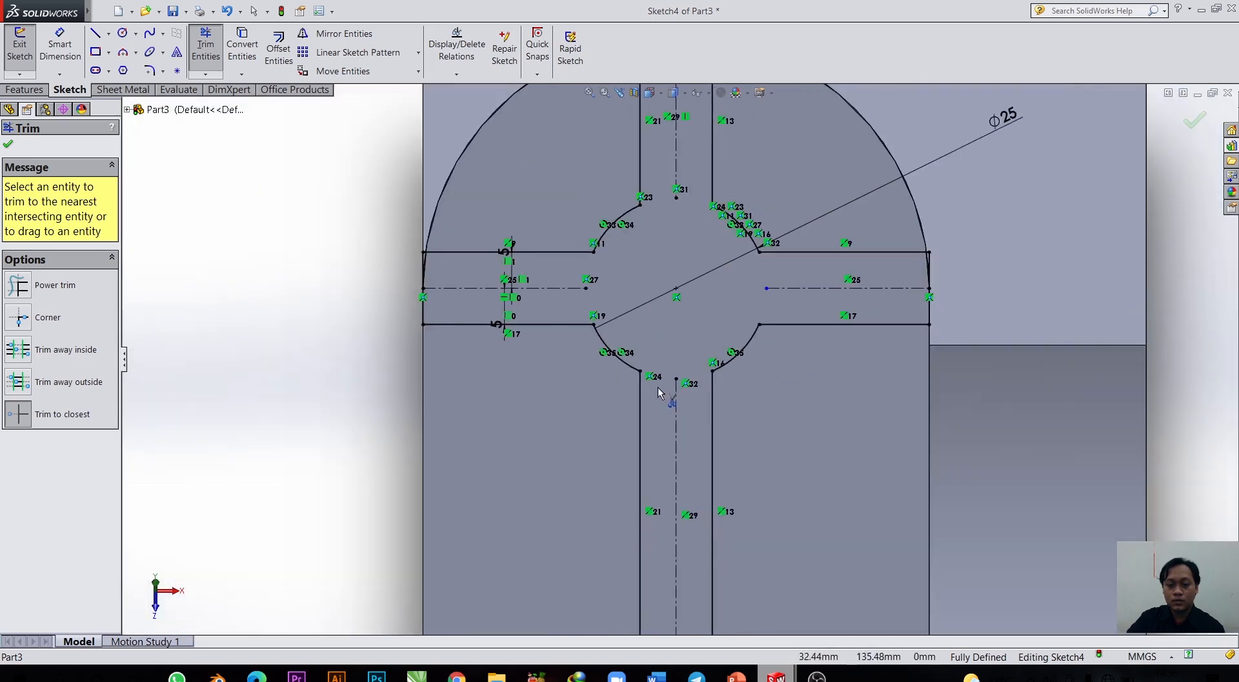
click(8, 146)
Cut the circle-and-cross profile into the boss face as a blind extruded cut 5 mm deep.
scroll(676, 361, up, 2)
scroll(700, 374, down, 4)
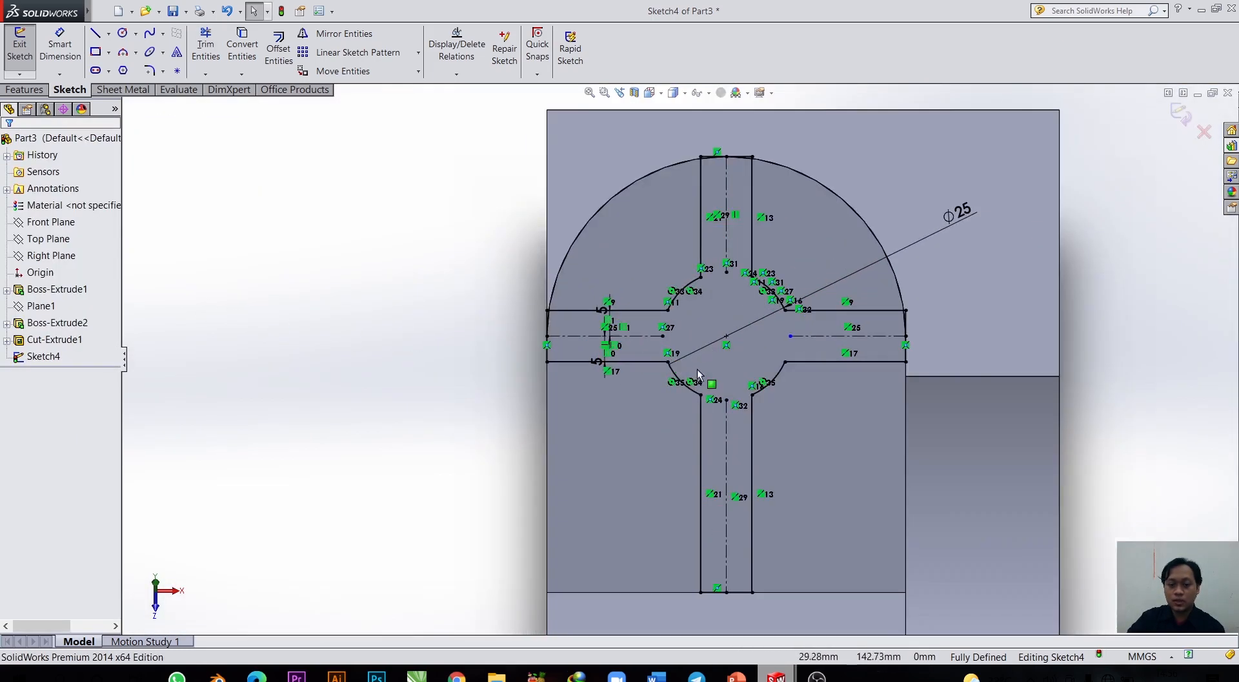
scroll(697, 370, up, 1)
scroll(732, 334, up, 2)
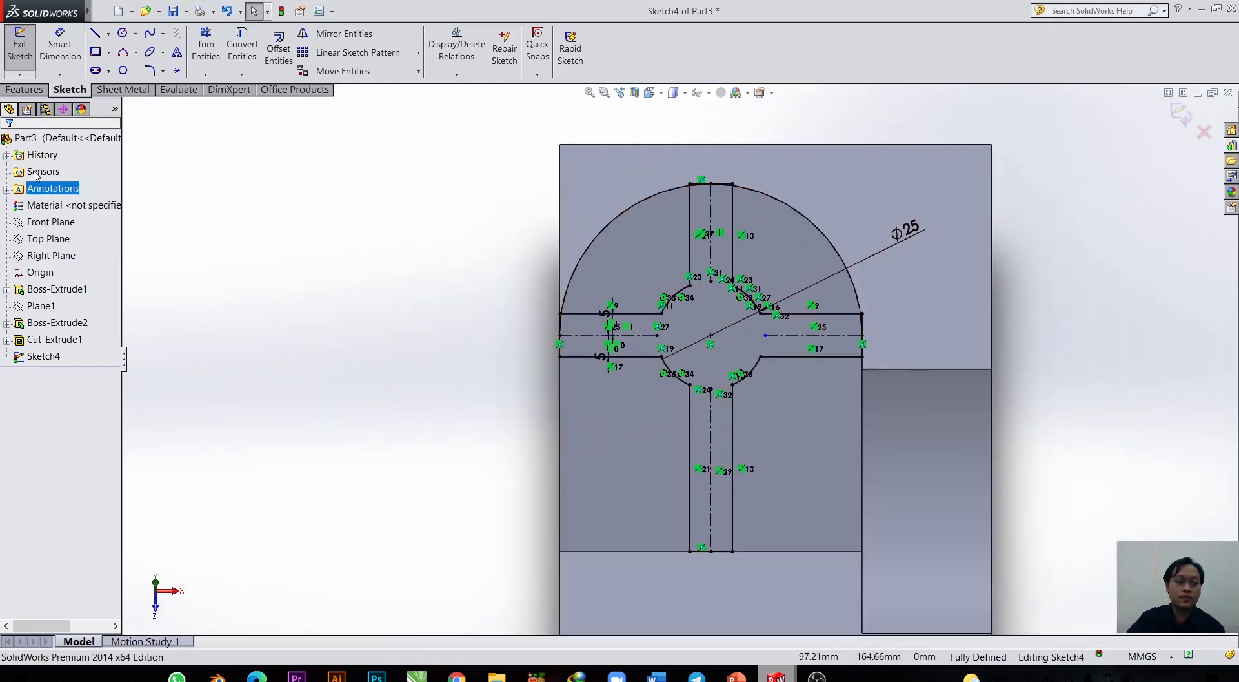
click(25, 90)
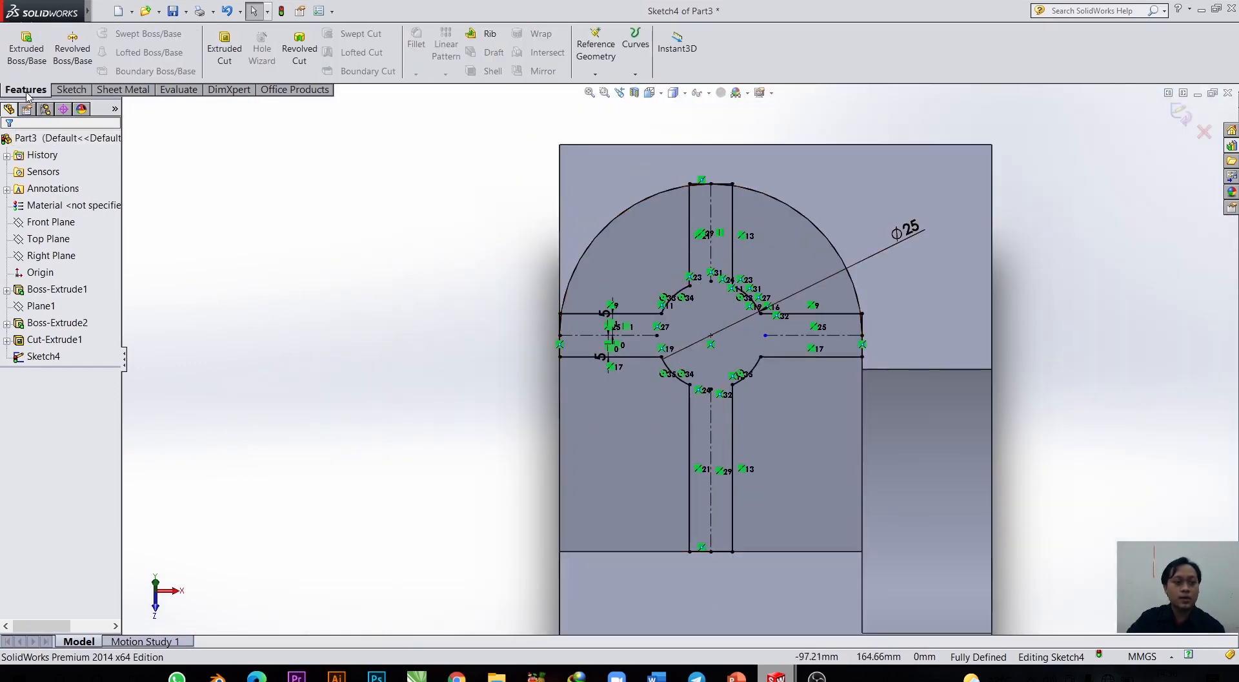
click(225, 58)
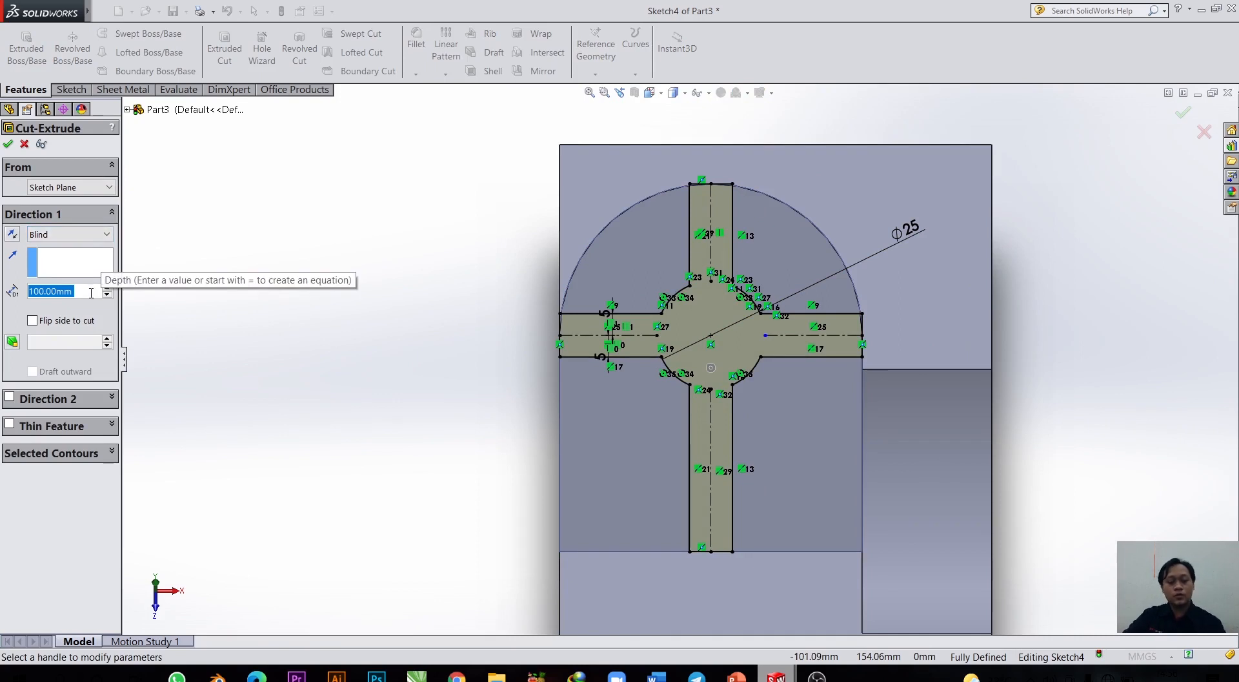
text(5)
key(Return)
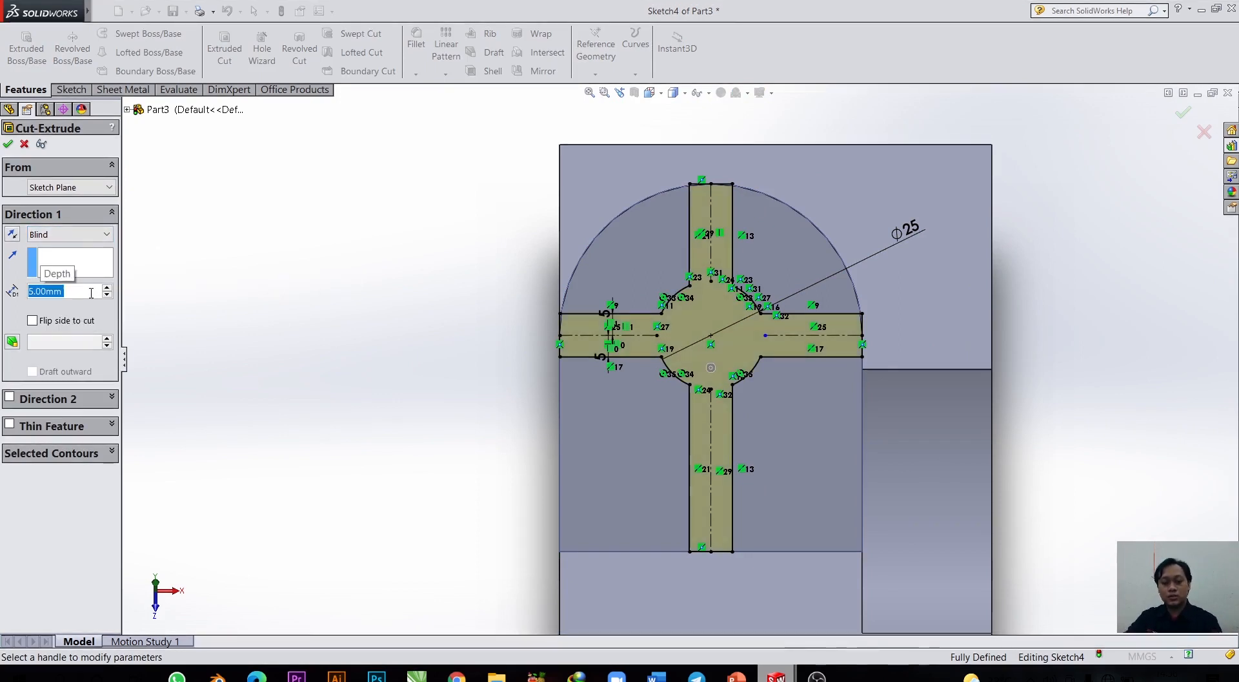
mouse_move(759, 389)
middle_down()
mouse_move(889, 185)
mouse_move(863, 171)
mouse_move(674, 304)
mouse_move(652, 293)
mouse_move(700, 274)
mouse_move(730, 339)
middle_up()
scroll(730, 336, up, 2)
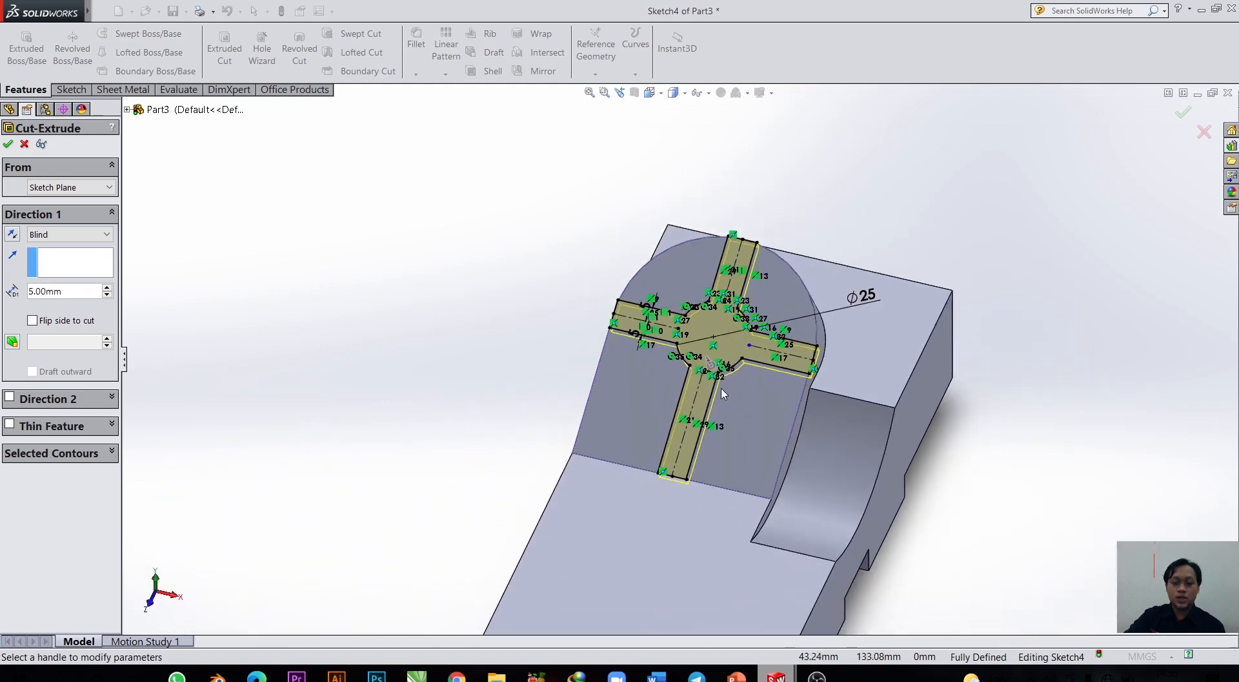
click(8, 144)
On the floor of the cross-shaped recess, sketch a circle about 11 mm in diameter, concentric with the recess's round centre.
middle_drag(832, 497, 772, 489)
scroll(711, 385, down, 2)
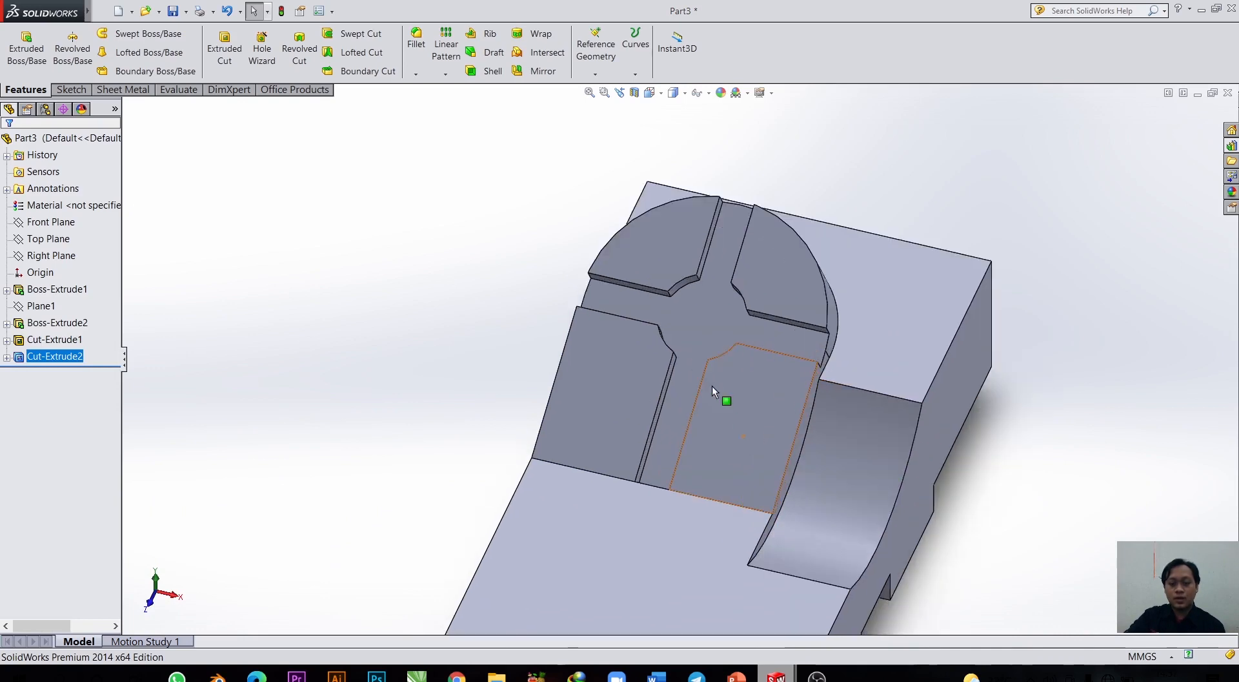
click(701, 296)
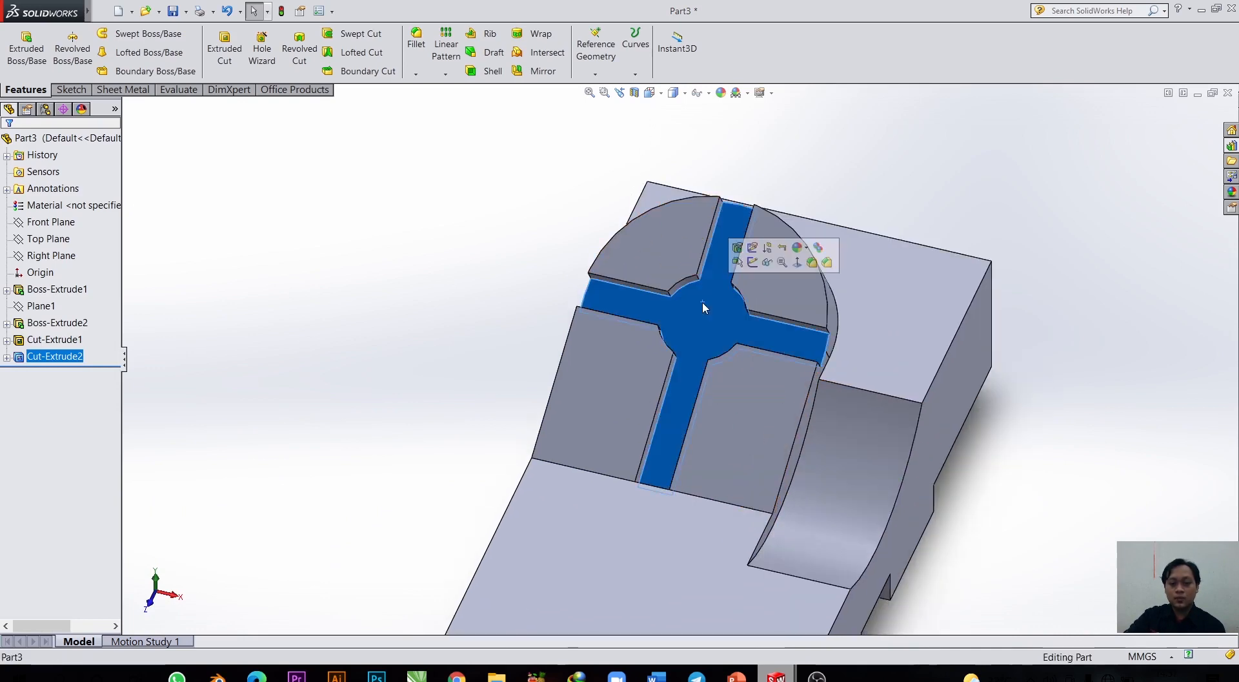
click(798, 263)
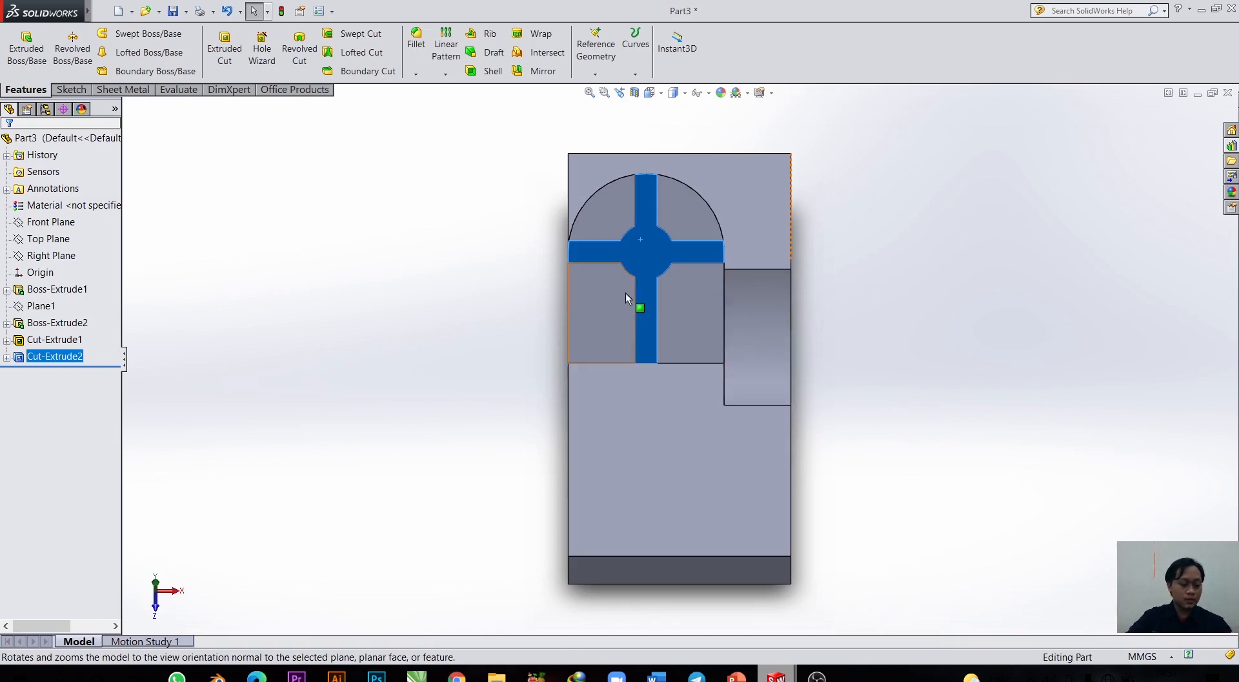
click(71, 89)
click(122, 32)
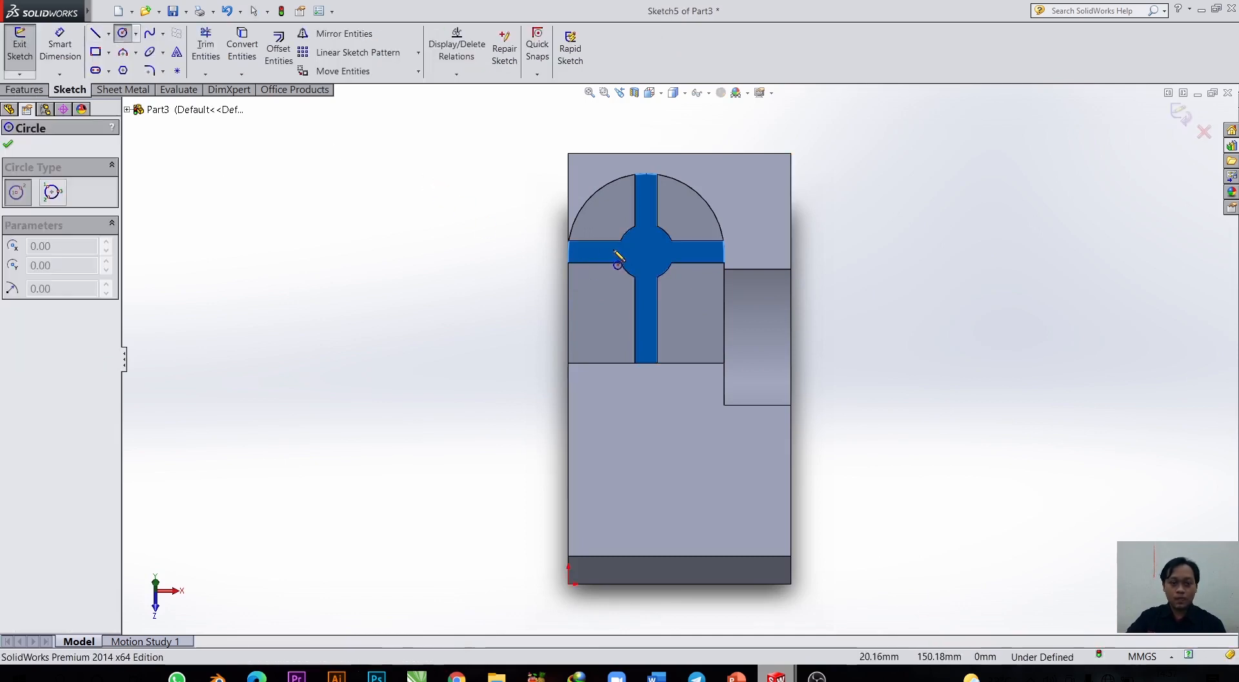
scroll(620, 222, down, 5)
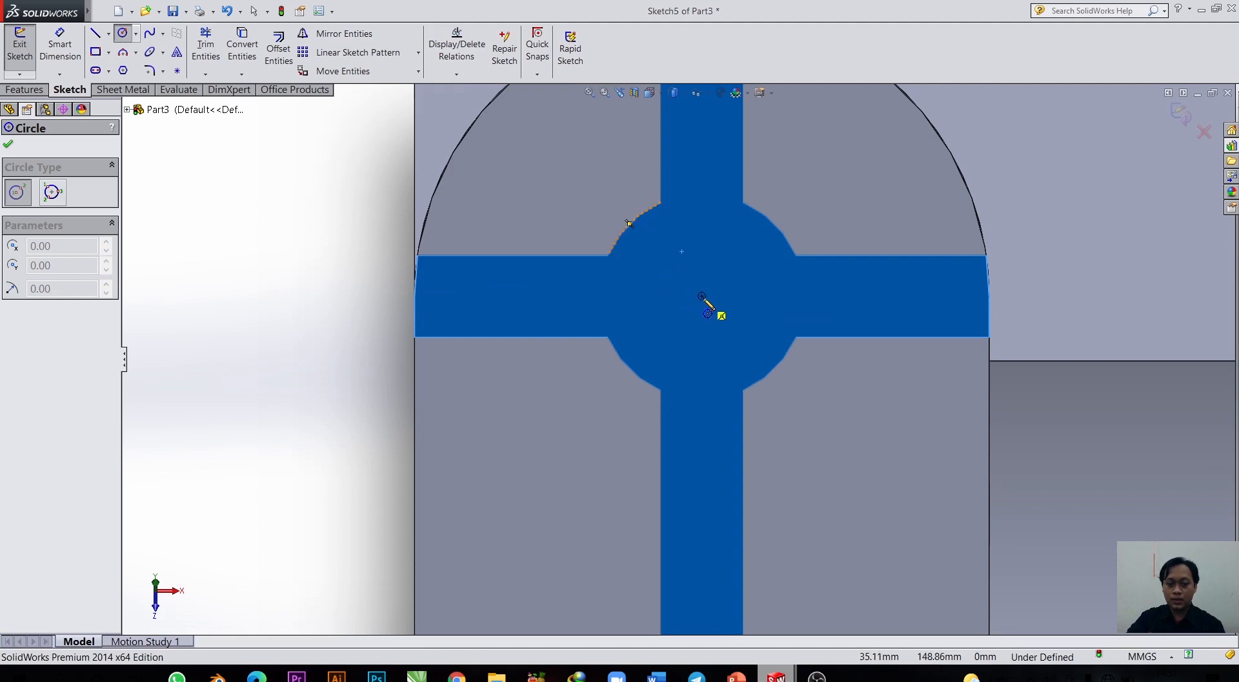
drag(701, 296, 739, 321)
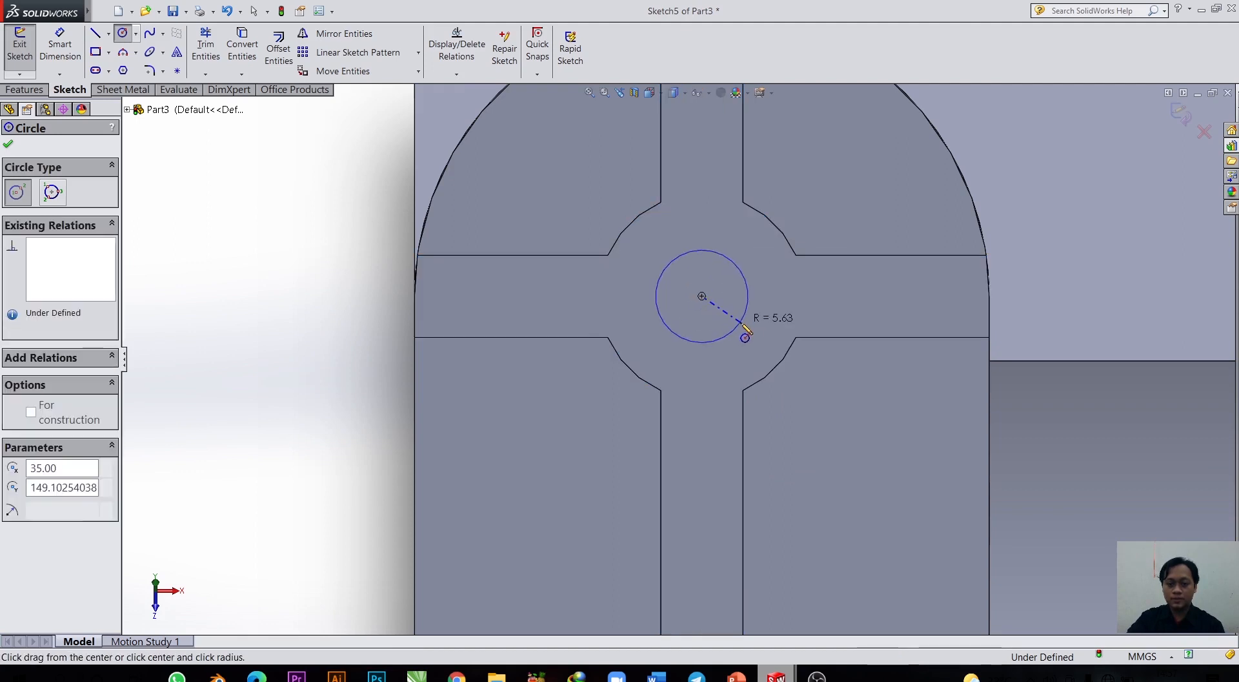
Dimension the new circle's diameter and set it to 15 mm.
click(60, 41)
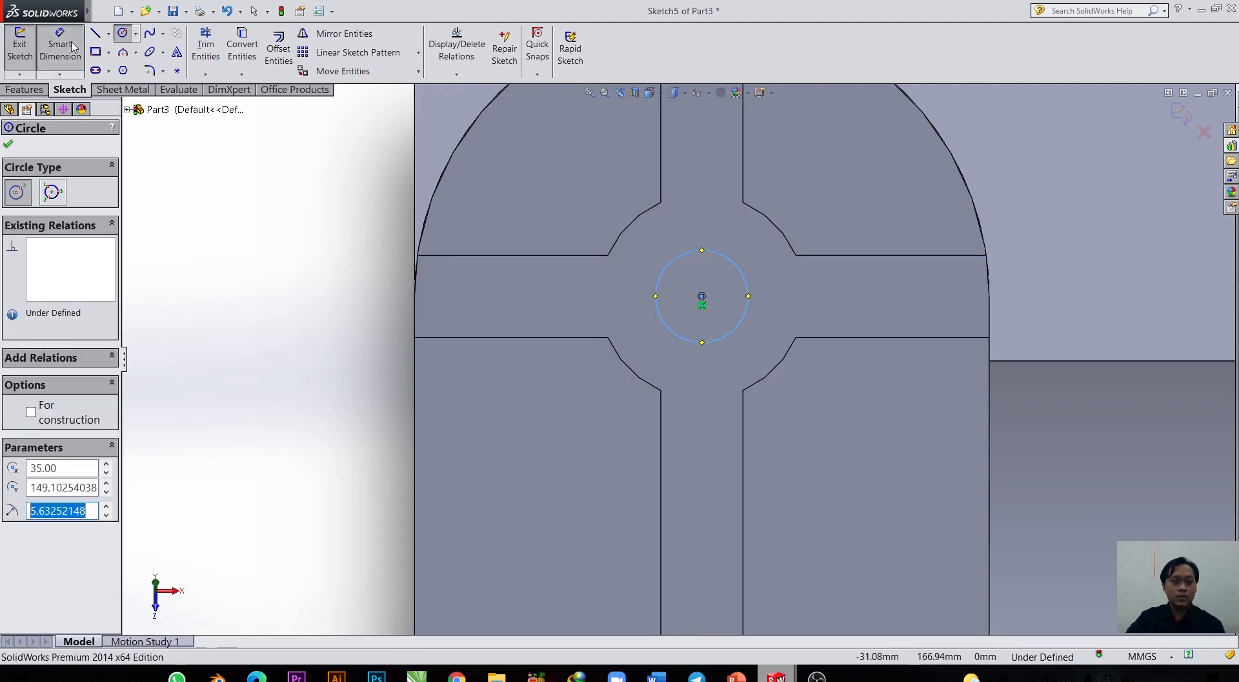
click(699, 341)
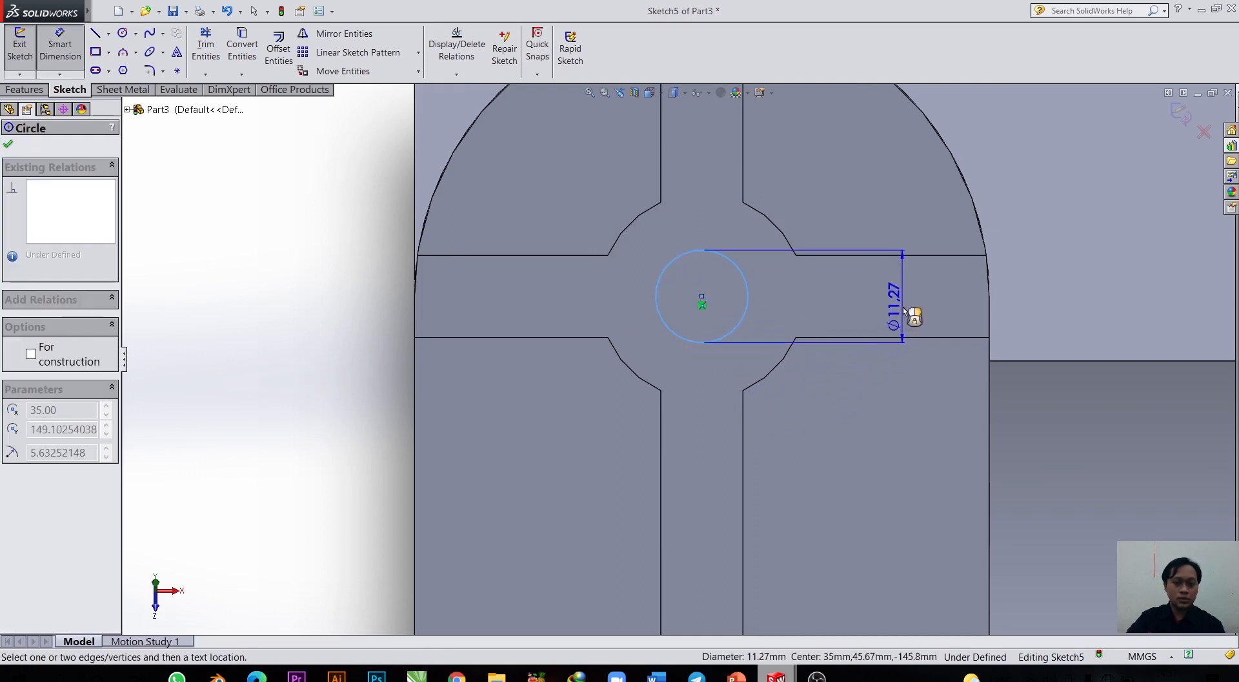
click(917, 288)
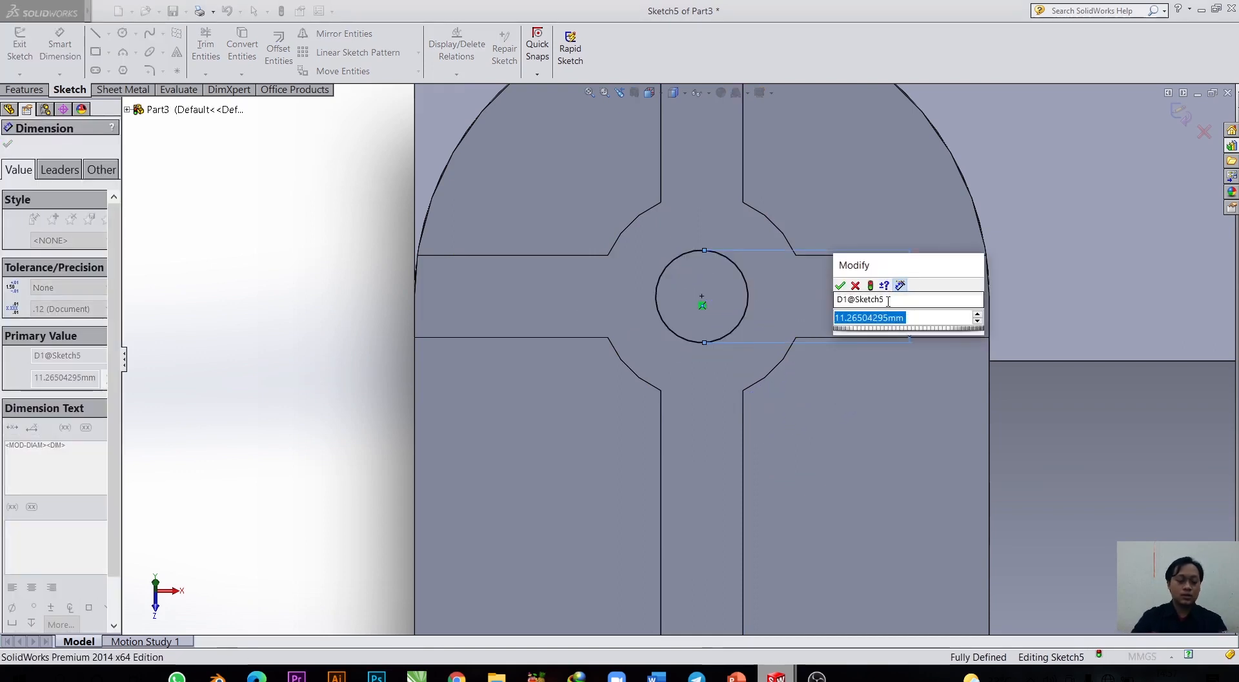
text(15)
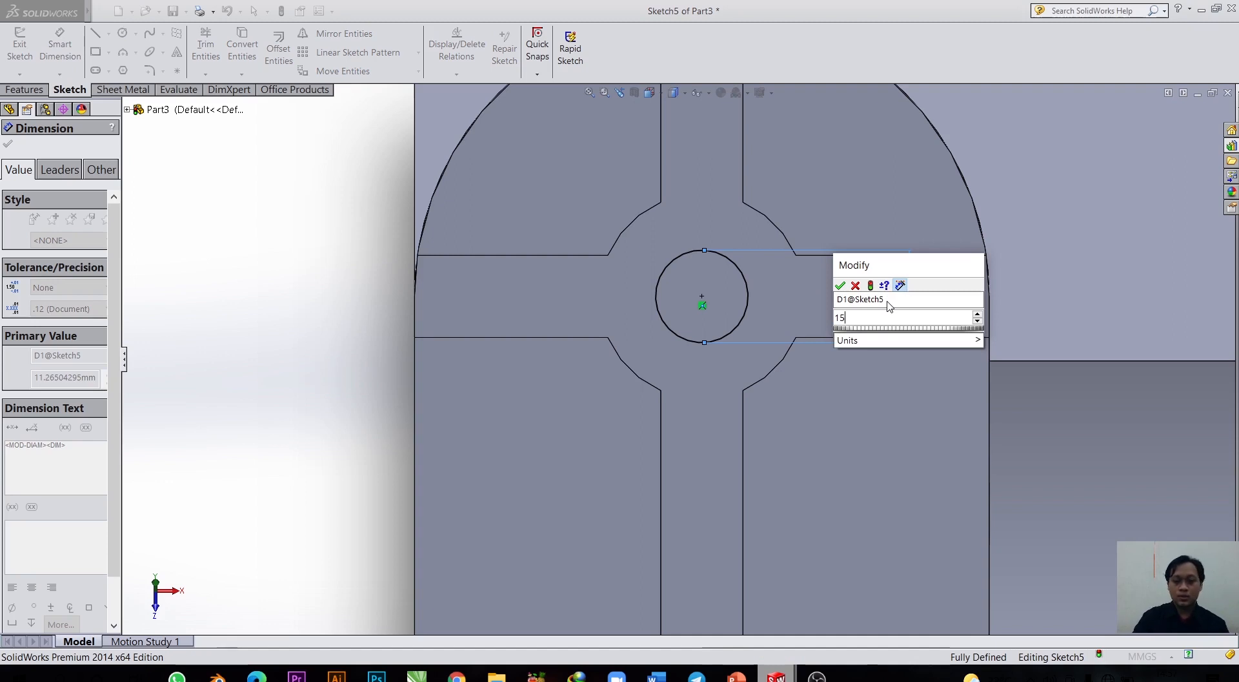
key(Return)
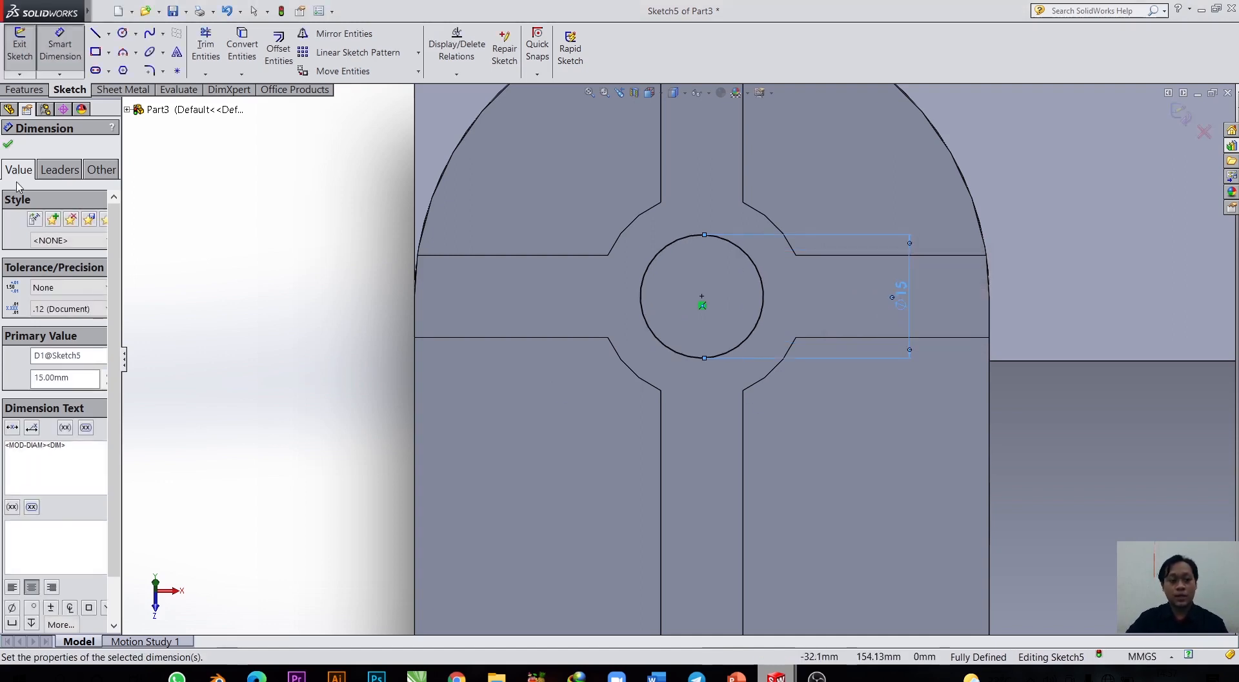
click(7, 145)
Cut the 15 mm circle at the recess centre through the part as an extruded cut with the Through All end condition.
scroll(677, 321, up, 3)
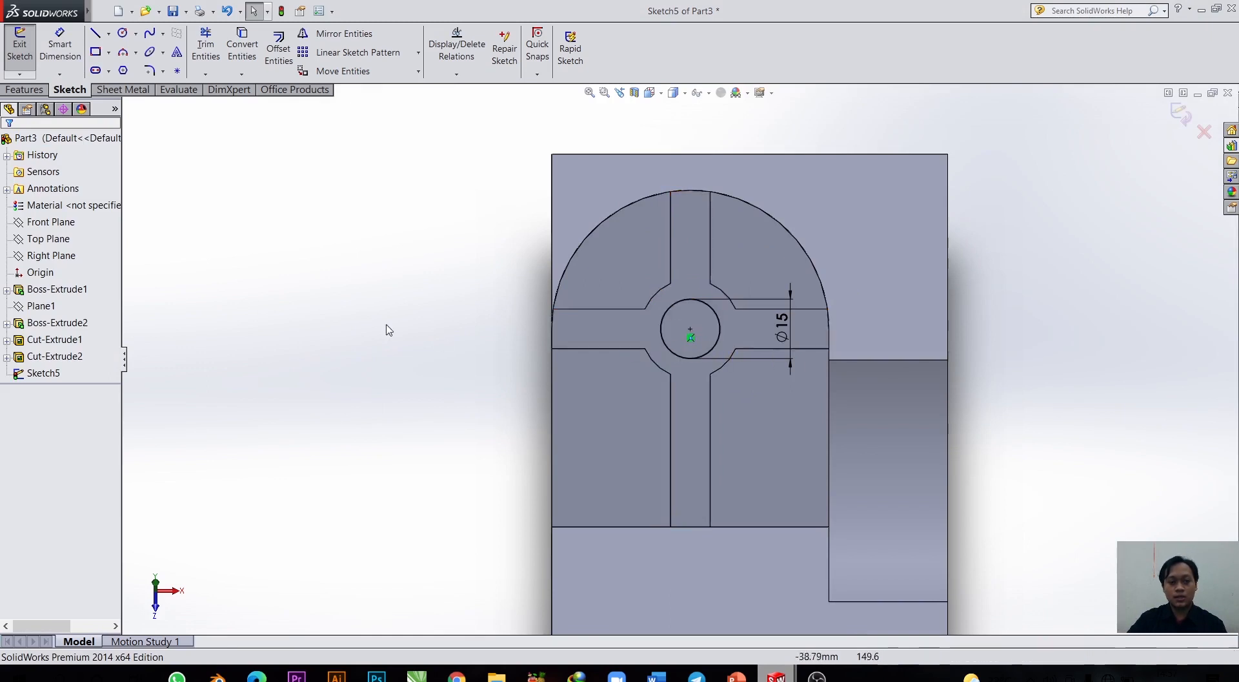
click(42, 94)
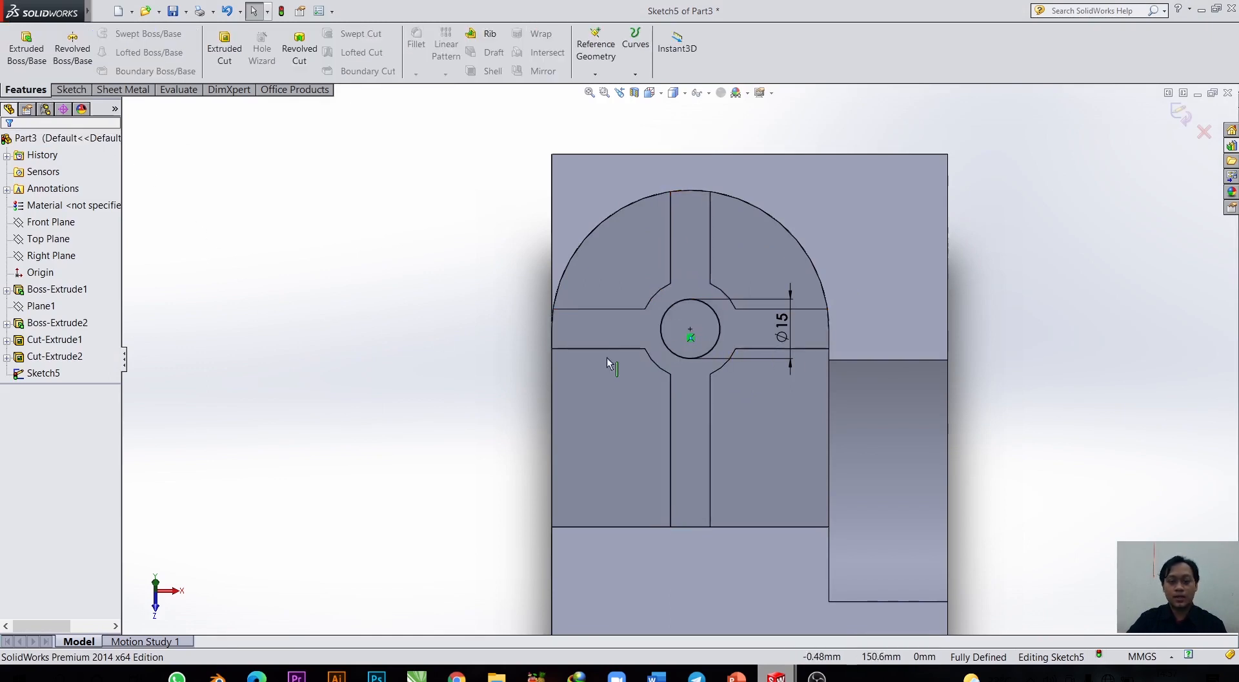
click(222, 58)
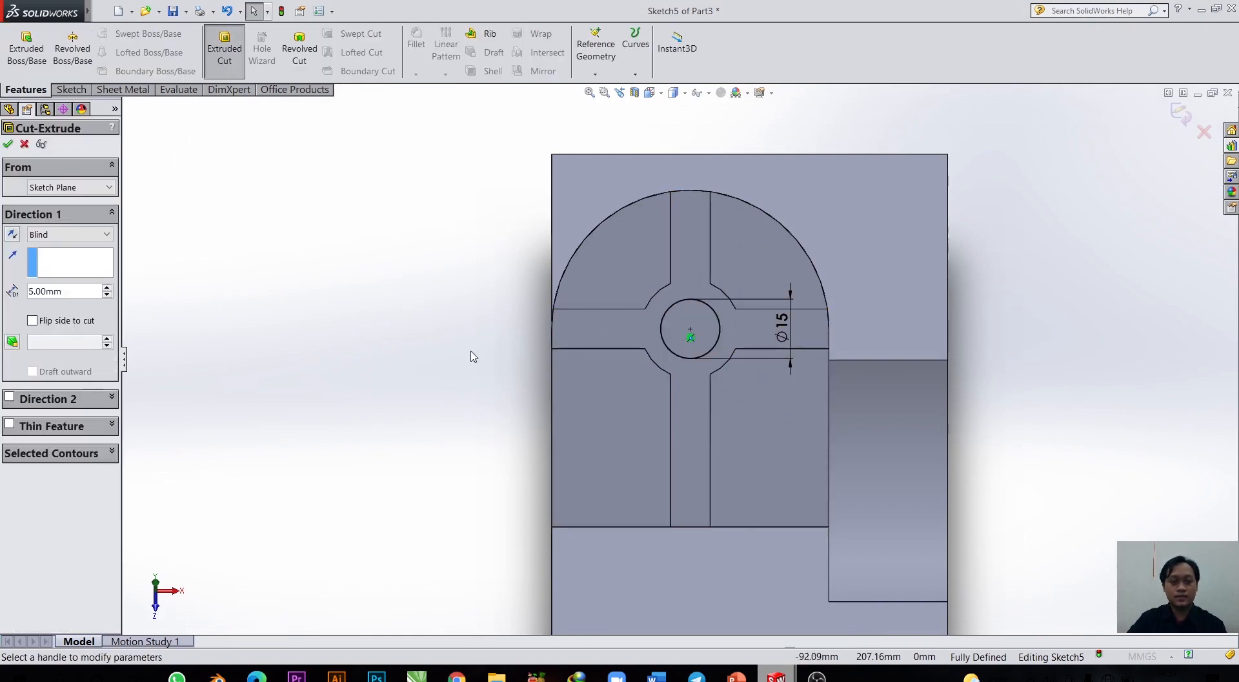
middle_drag(750, 390, 759, 430)
click(91, 235)
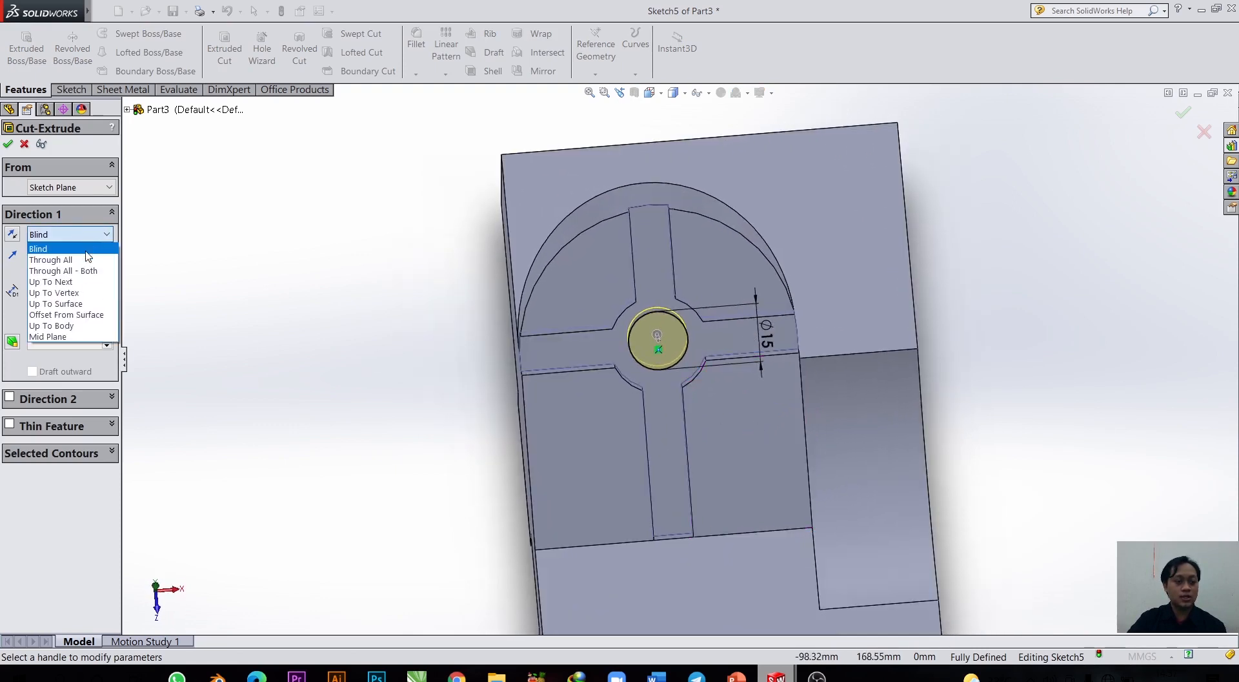
click(84, 258)
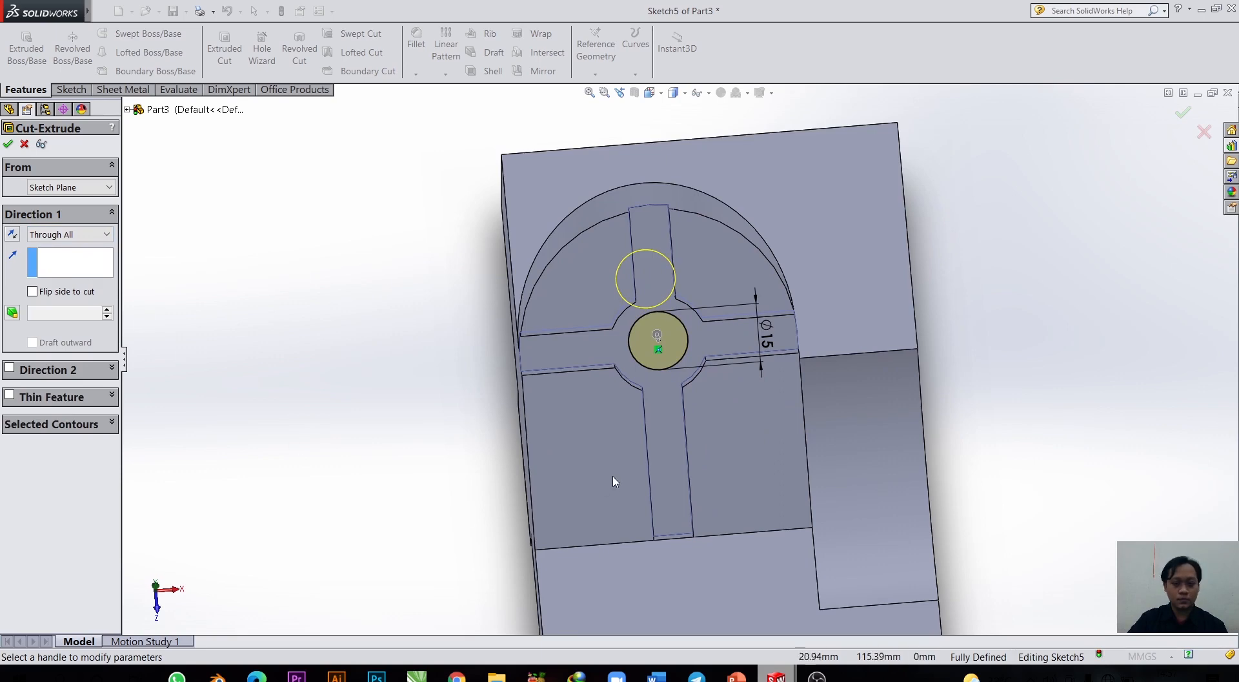
middle_drag(672, 435, 653, 497)
middle_drag(721, 444, 603, 480)
scroll(783, 335, up, 2)
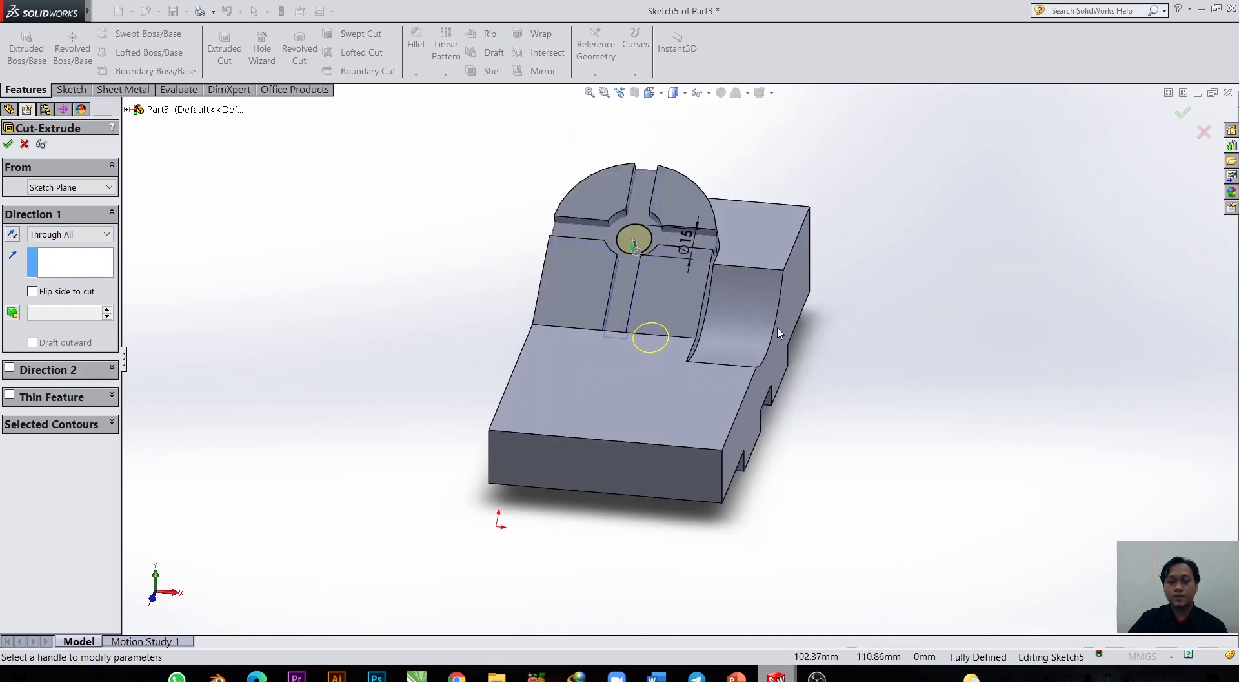
scroll(565, 168, down, 2)
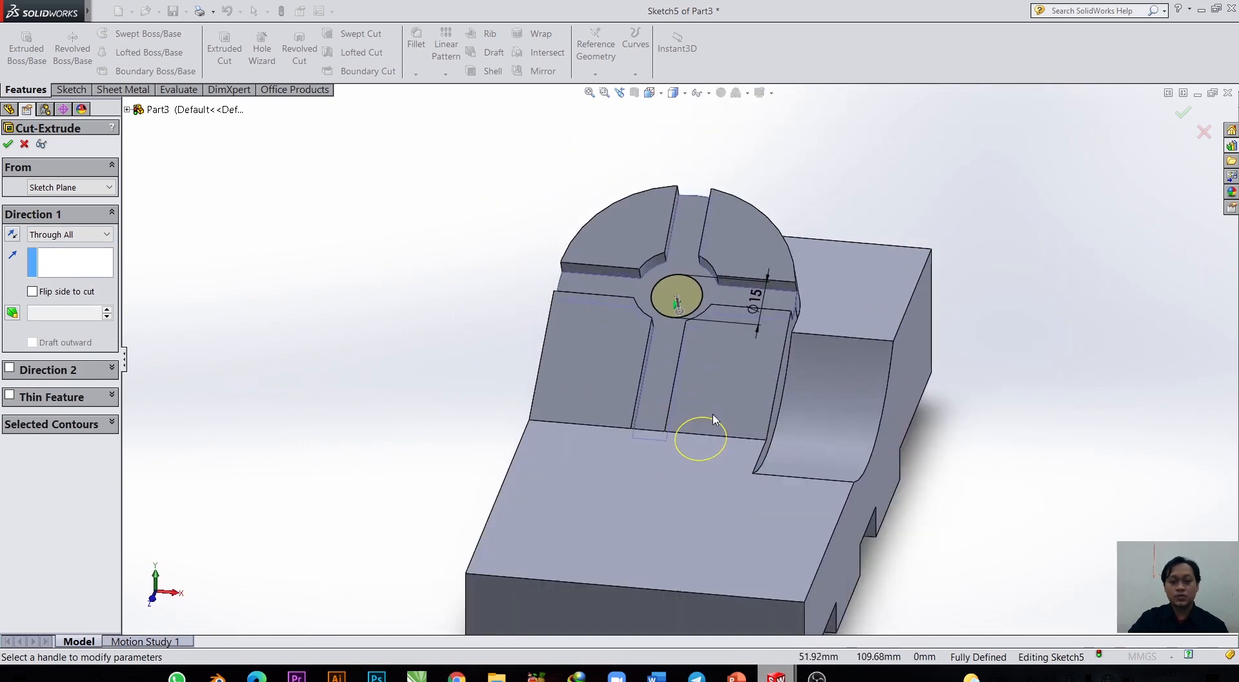
click(8, 144)
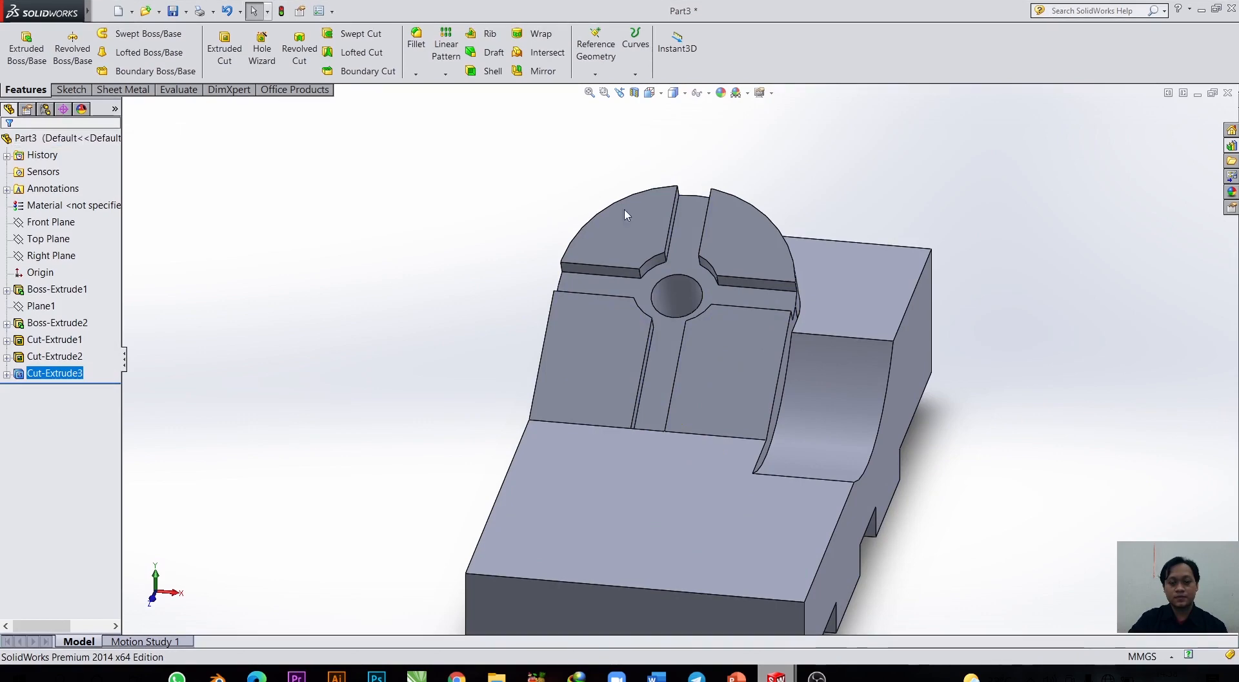
Create a reference plane through the lower top face's long edge beside the arc-shaped cut, at 20° to that face and flipped to rise above it.
click(650, 92)
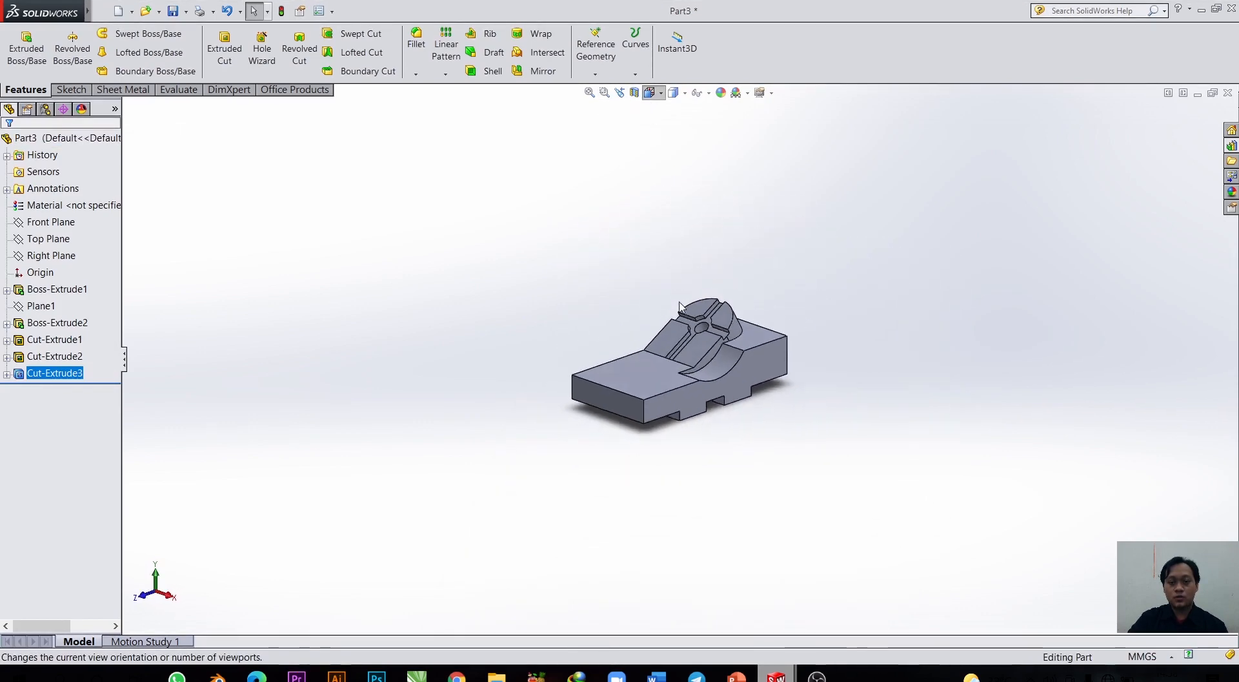
click(675, 273)
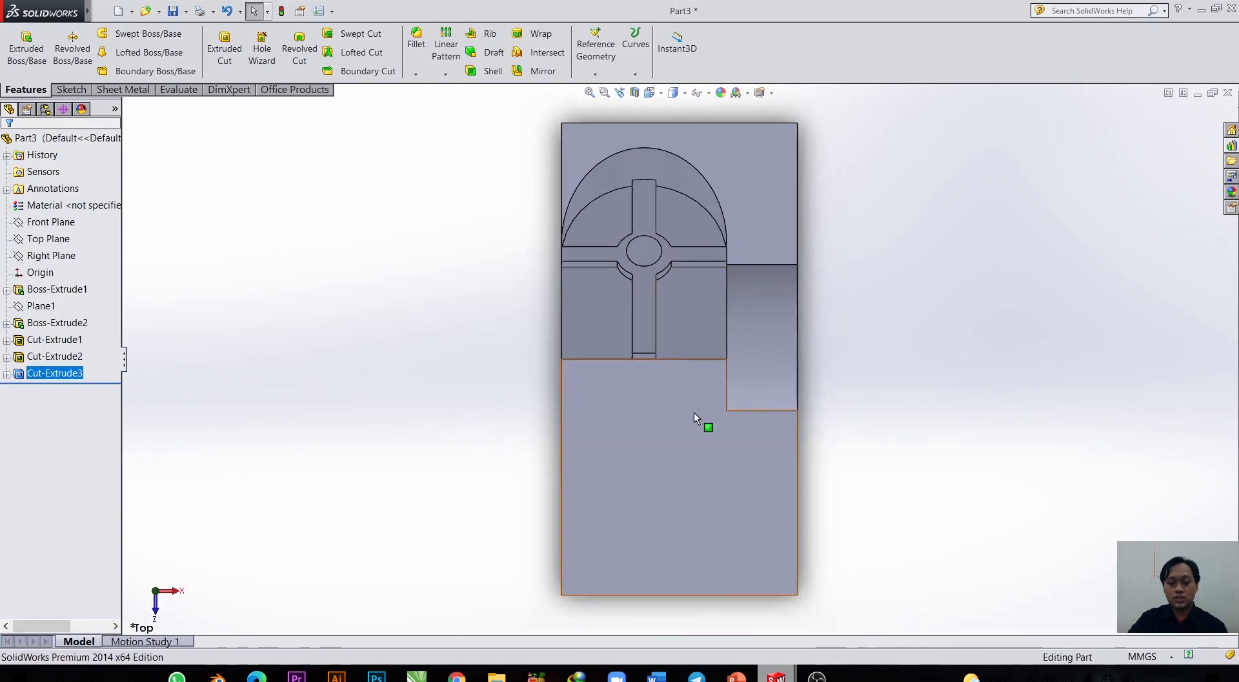
key(ctrl+7)
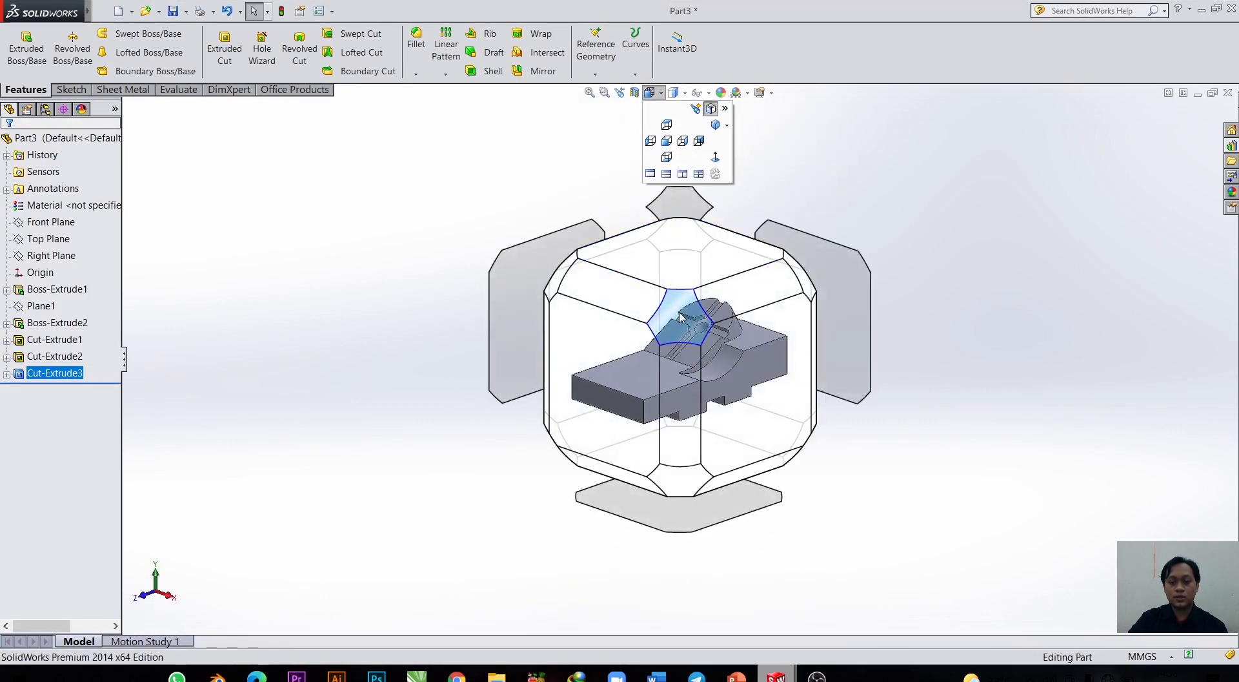
click(679, 345)
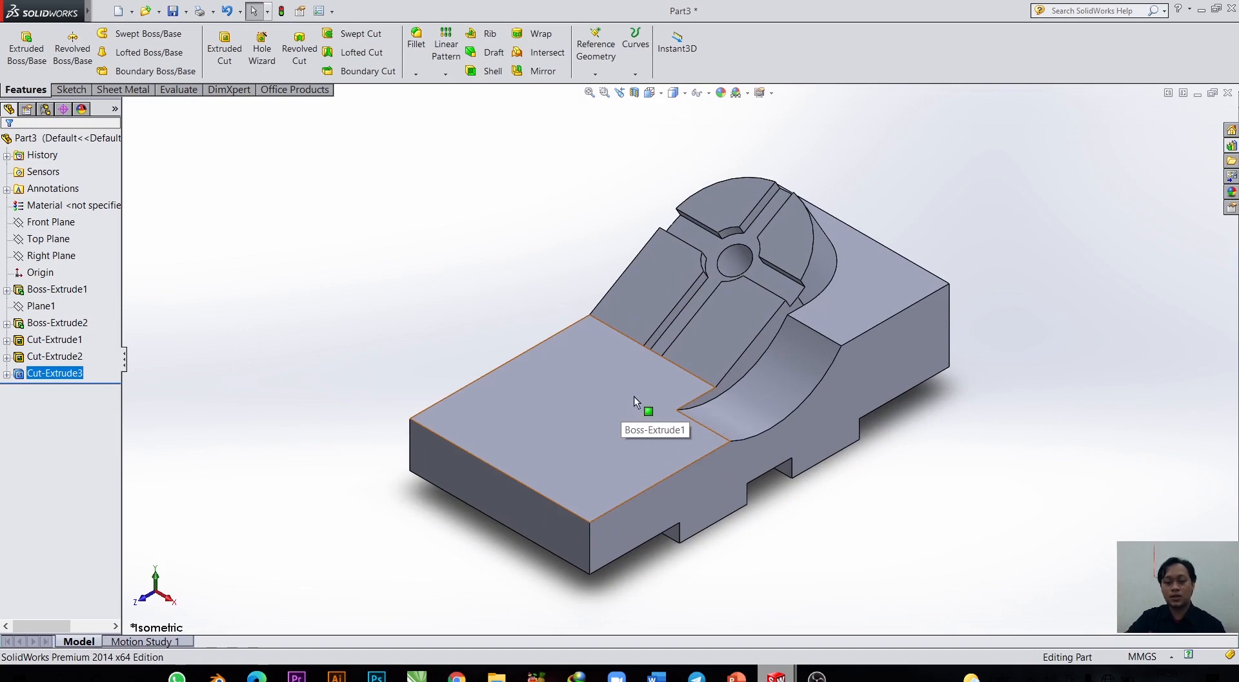
click(646, 489)
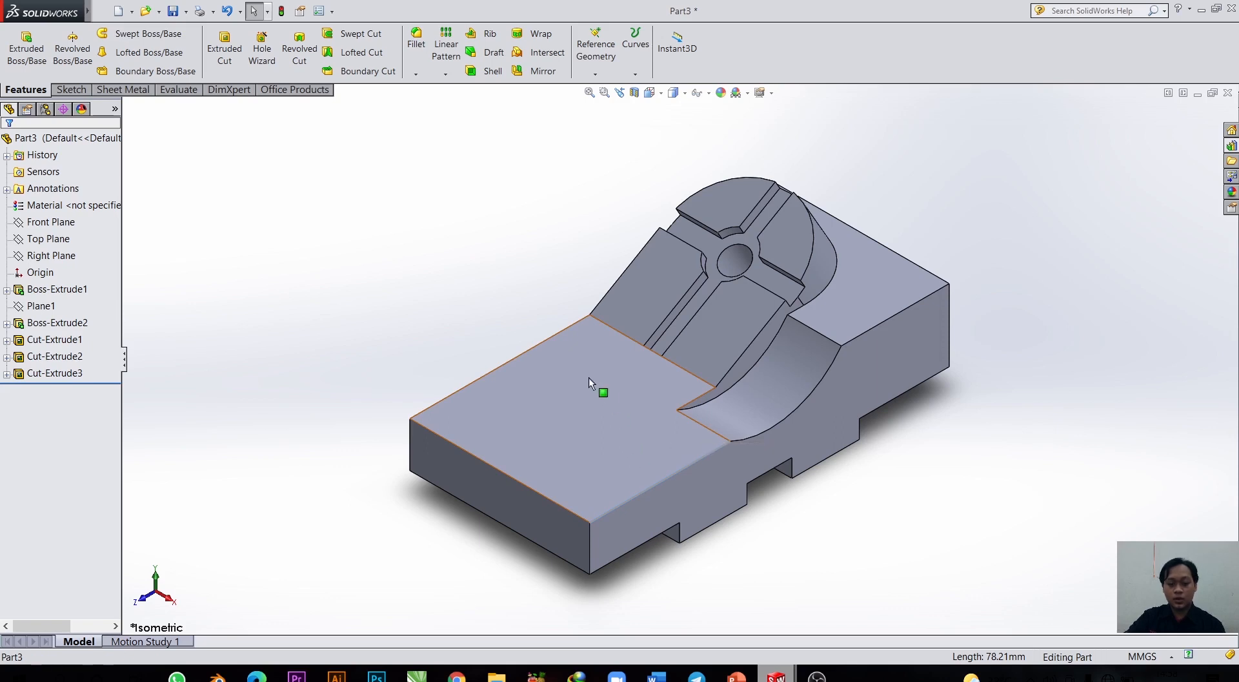
click(568, 411)
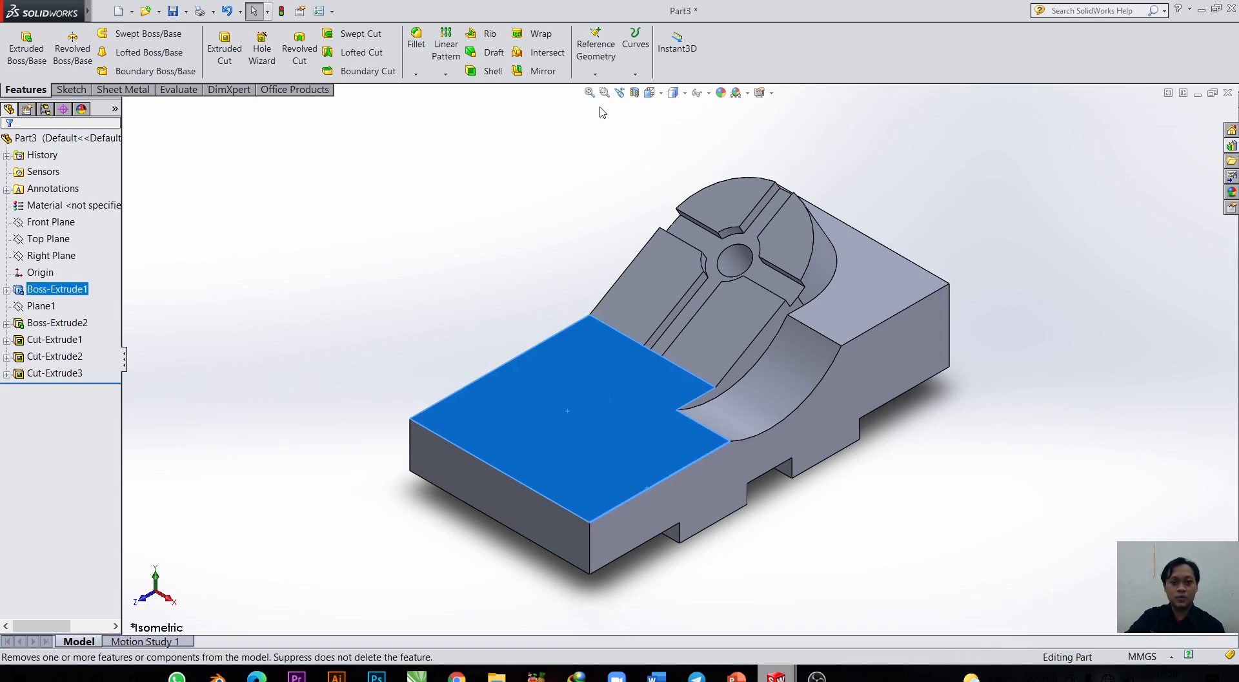
click(599, 77)
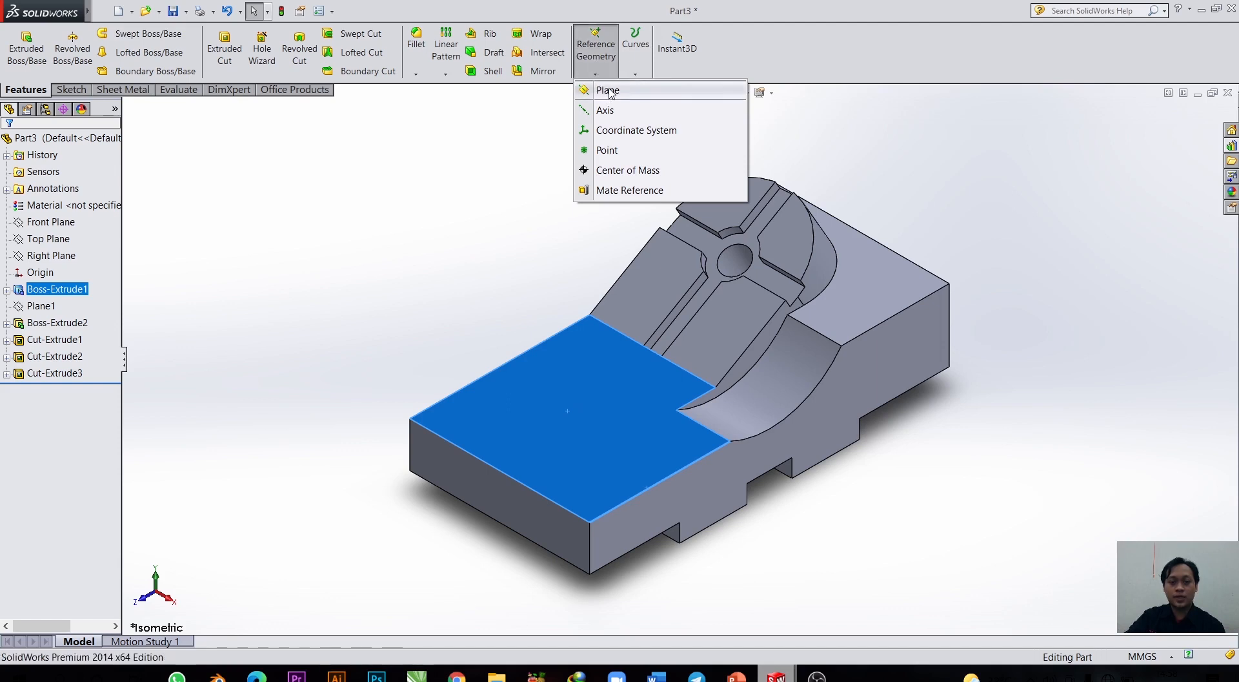
click(608, 90)
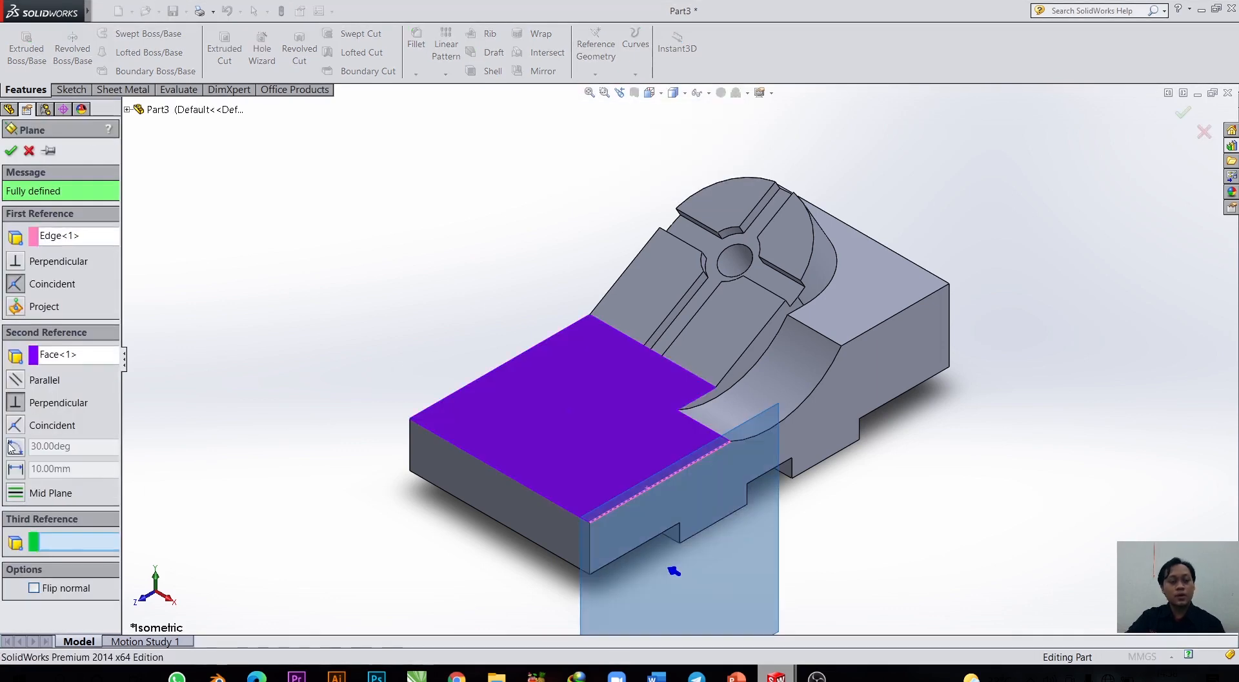
click(14, 447)
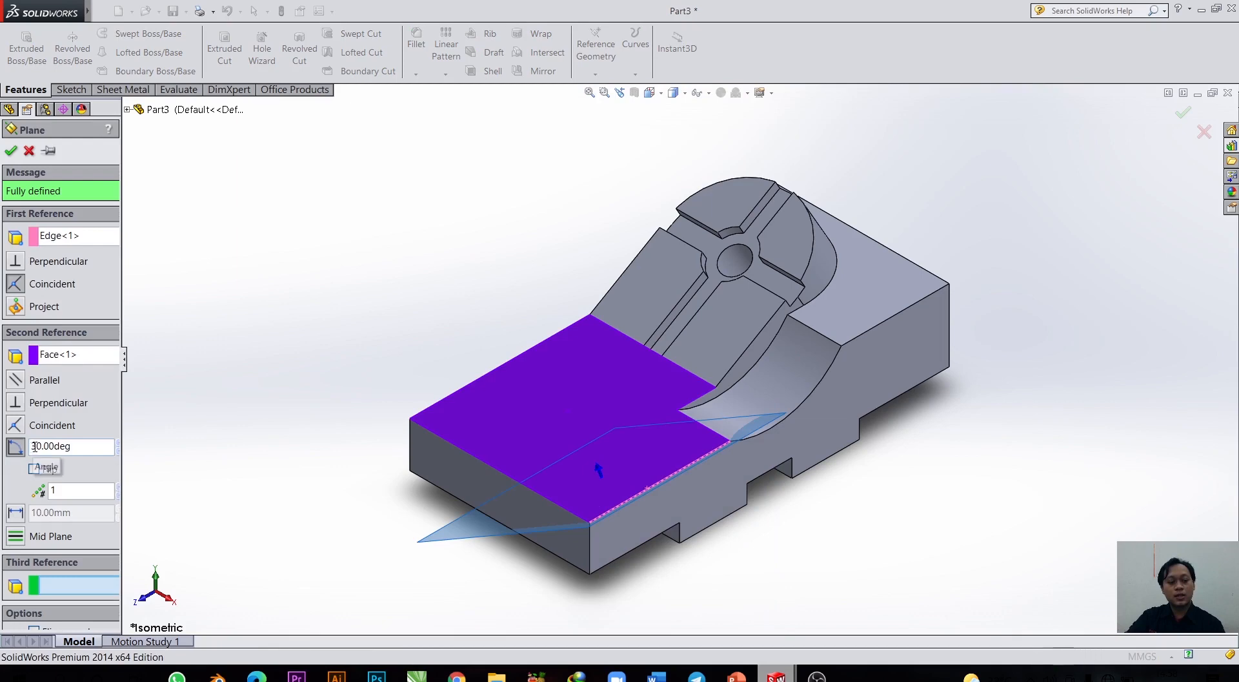
drag(37, 446, 31, 447)
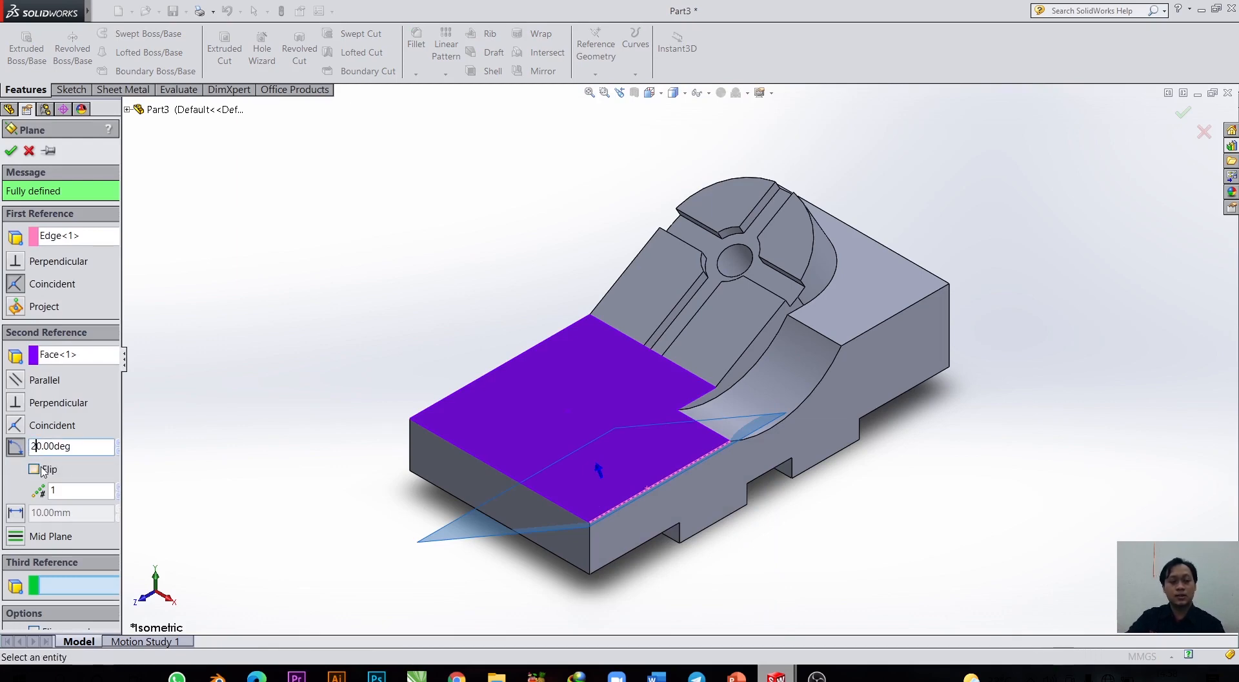
click(47, 472)
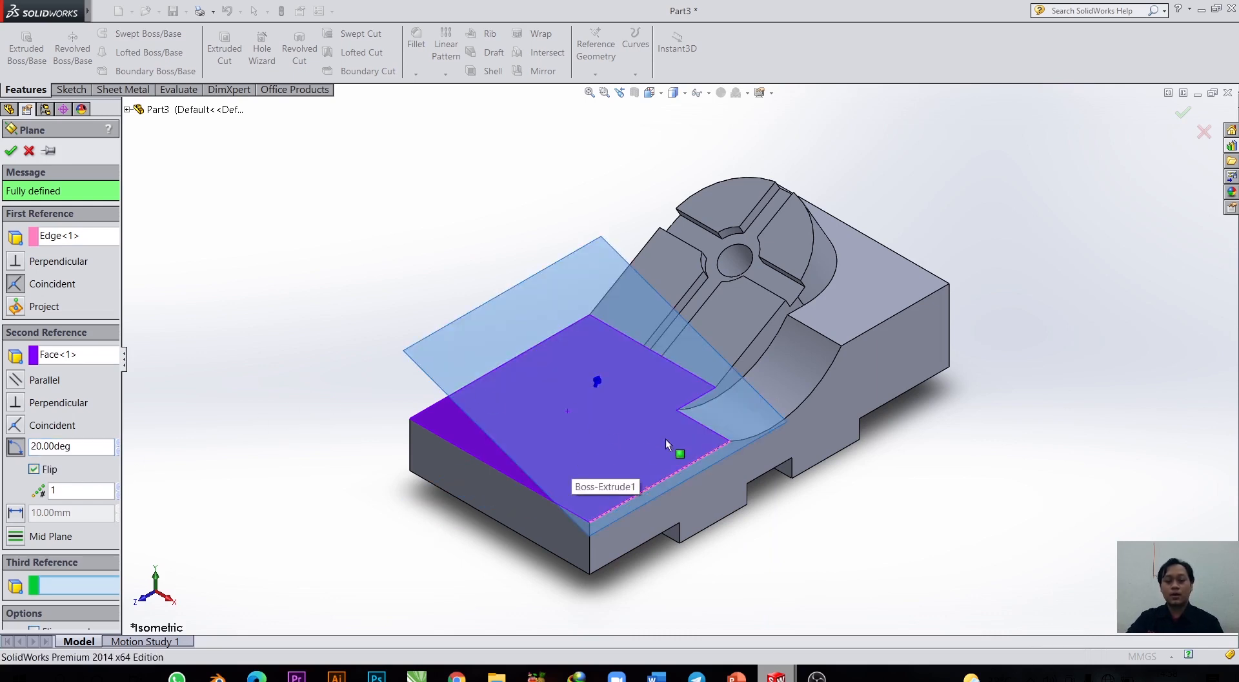
scroll(665, 439, up, 2)
scroll(645, 428, down, 2)
scroll(694, 416, down, 1)
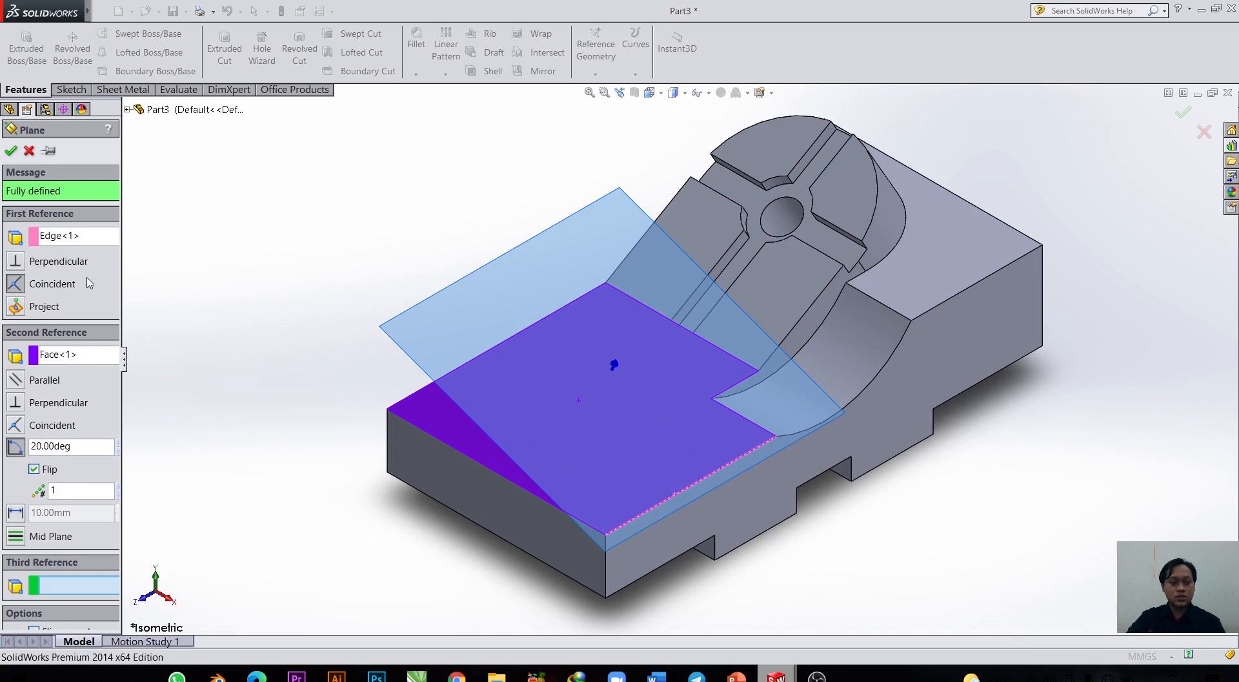
click(10, 151)
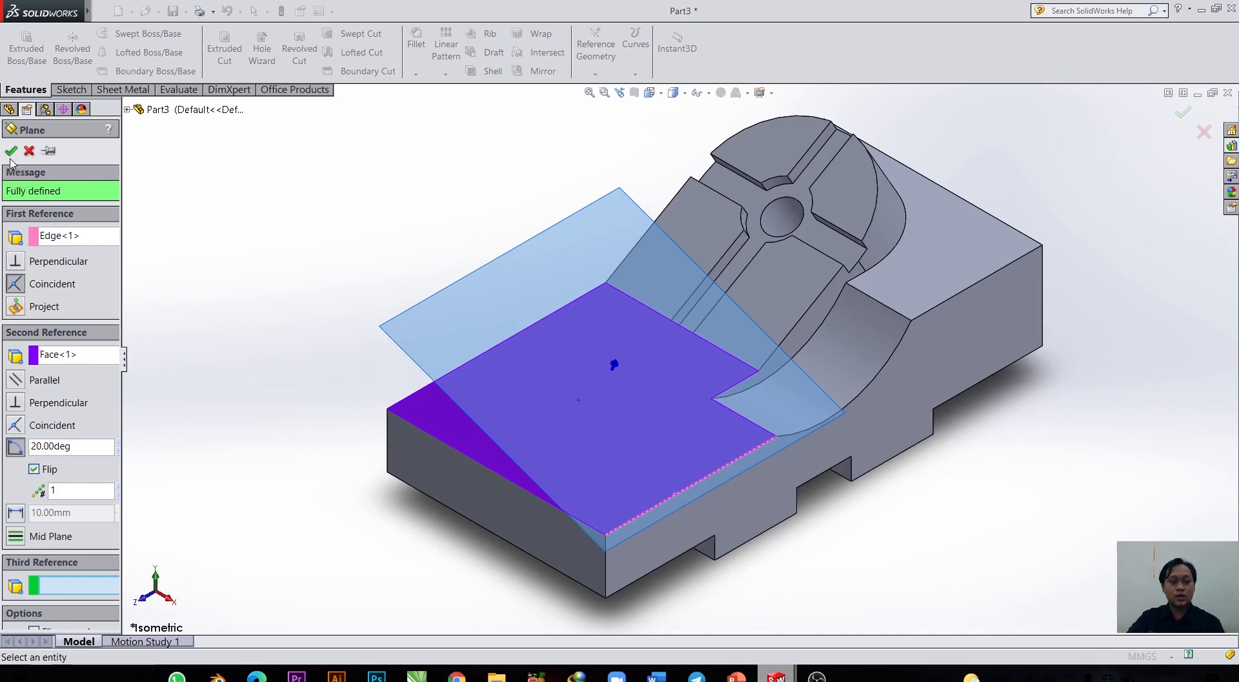
On the new inclined plane, sketch a straight line about 18 mm from the body's low end, starting on the long edge and perpendicular to it.
scroll(698, 441, up, 2)
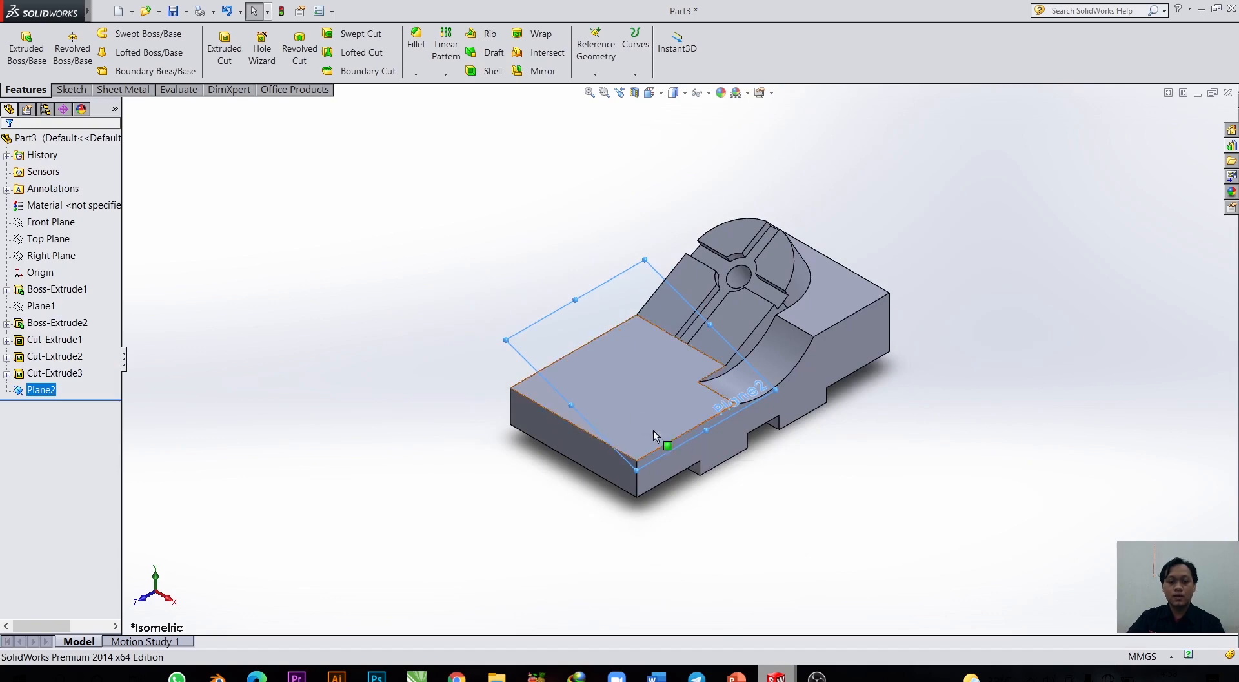
click(651, 92)
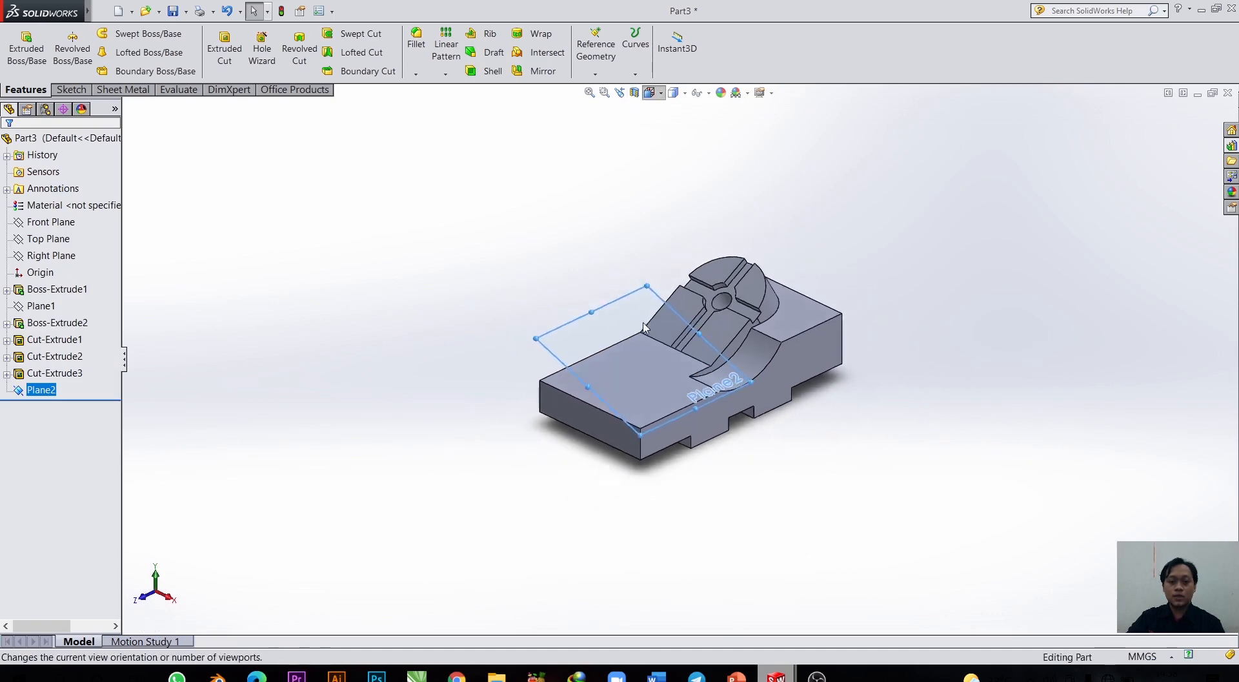
click(724, 294)
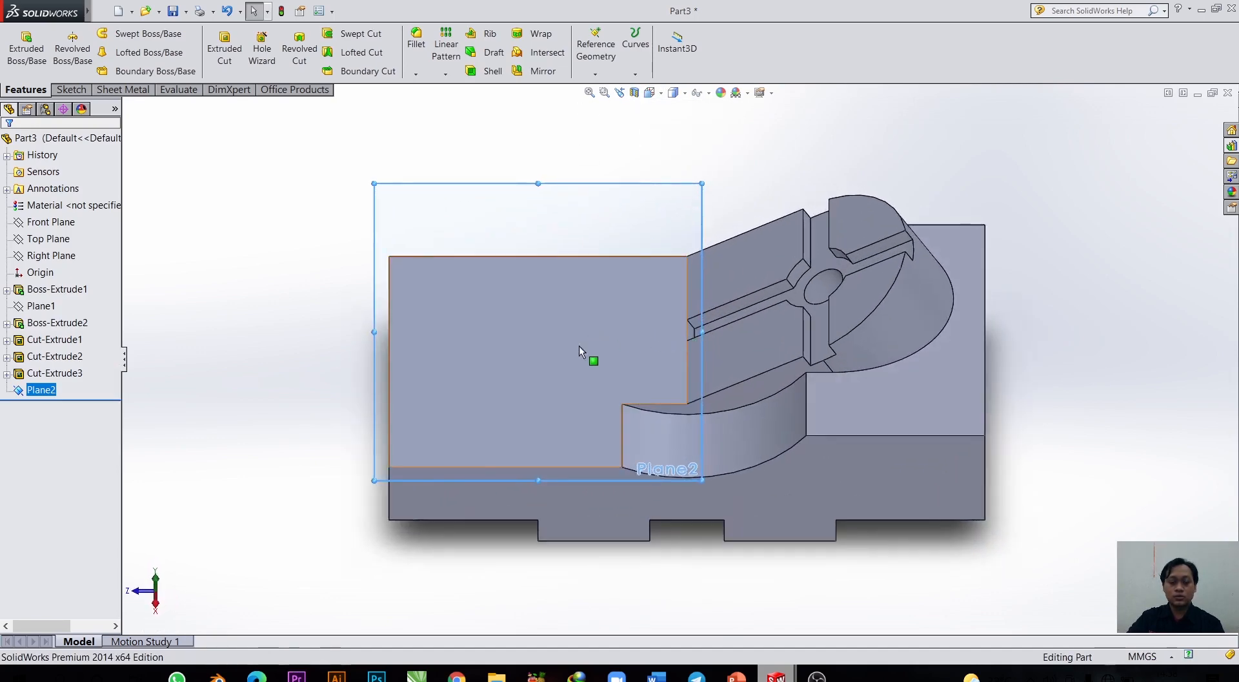
click(70, 89)
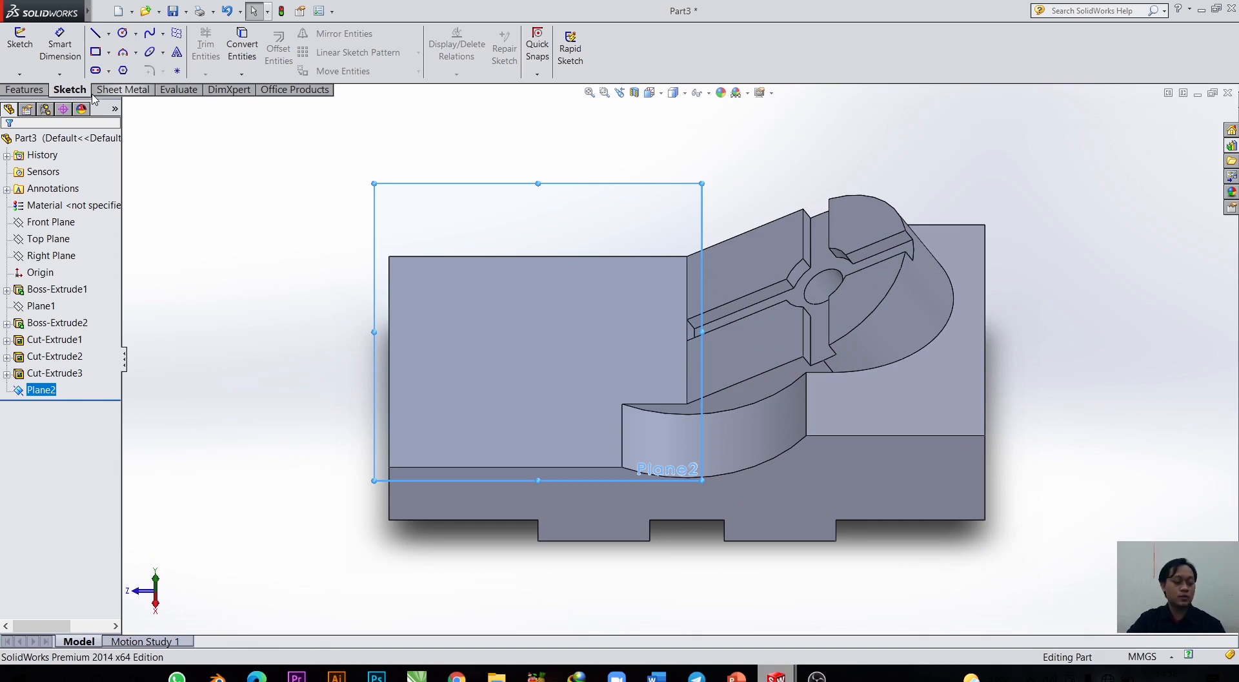
click(95, 35)
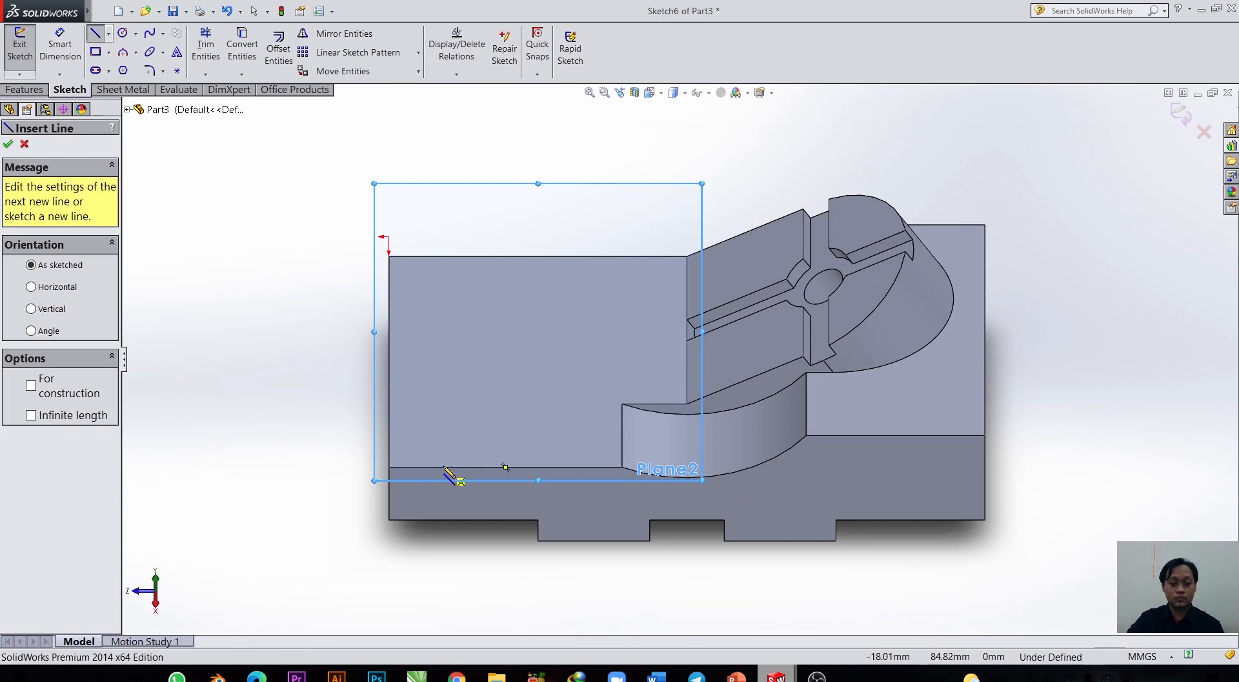
click(443, 466)
click(443, 360)
Complete a closed round-ended profile about 34 mm wide with a tangent semicircle, a parallel second side and a base line along the long edge.
click(122, 52)
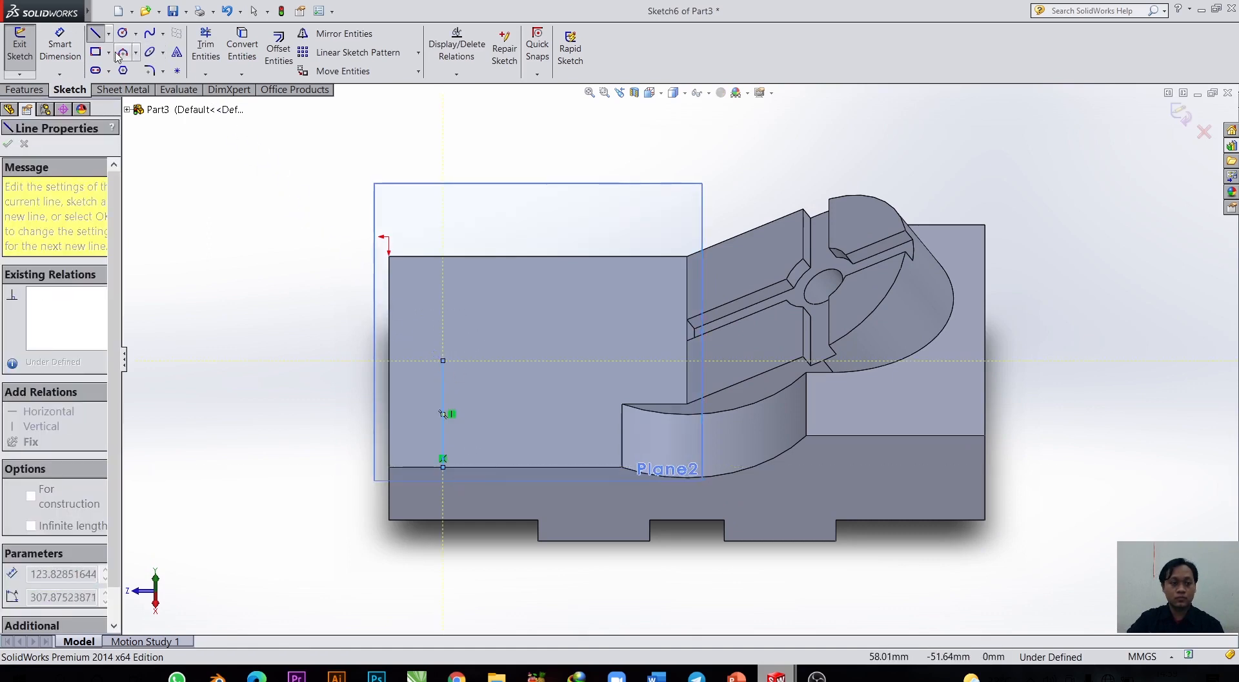
click(443, 360)
click(546, 360)
click(539, 341)
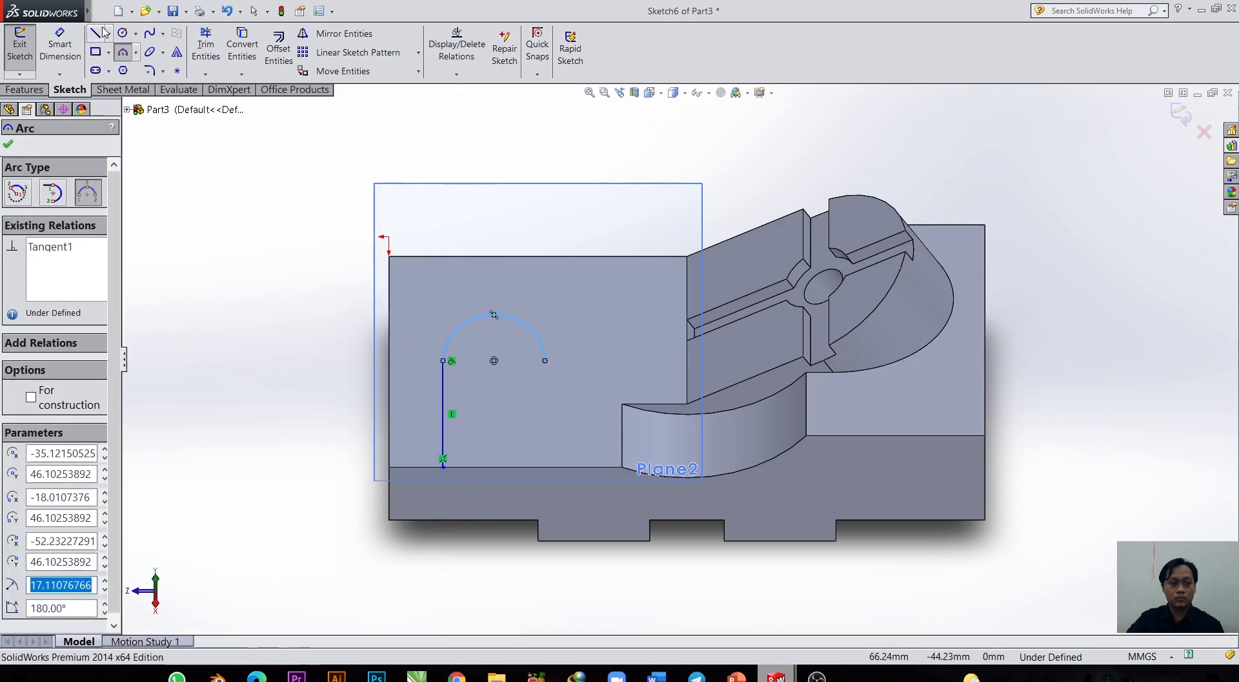
click(546, 360)
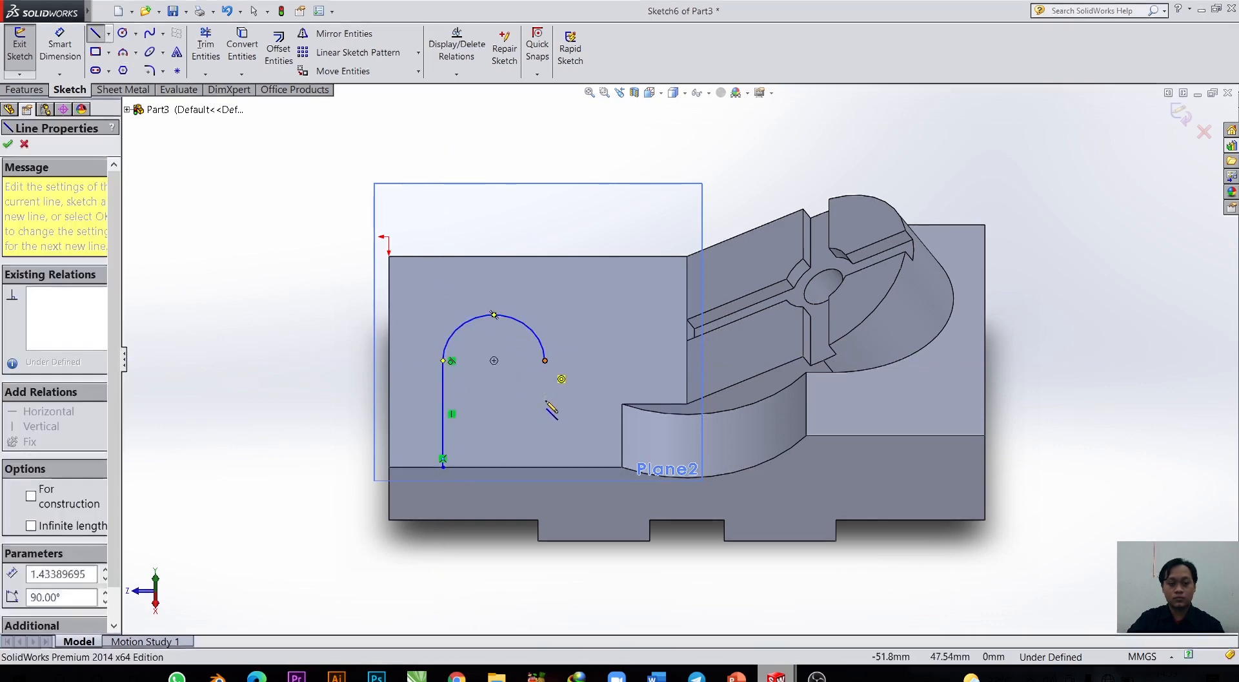
click(545, 467)
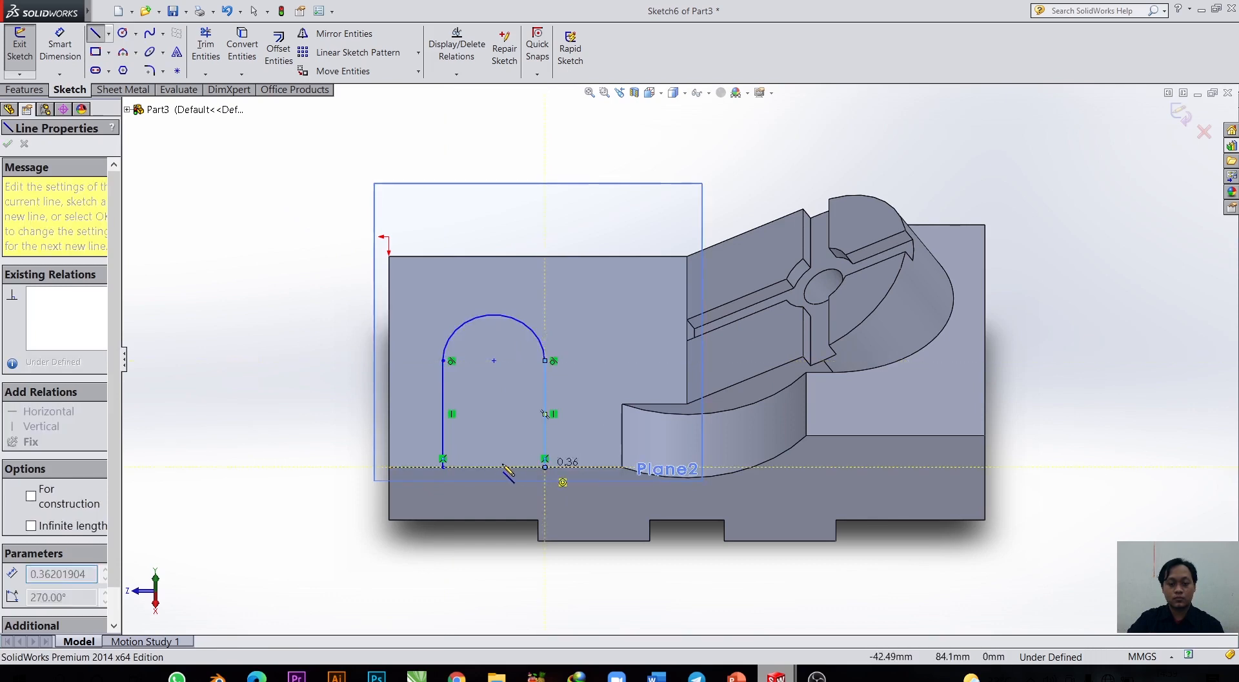
click(443, 466)
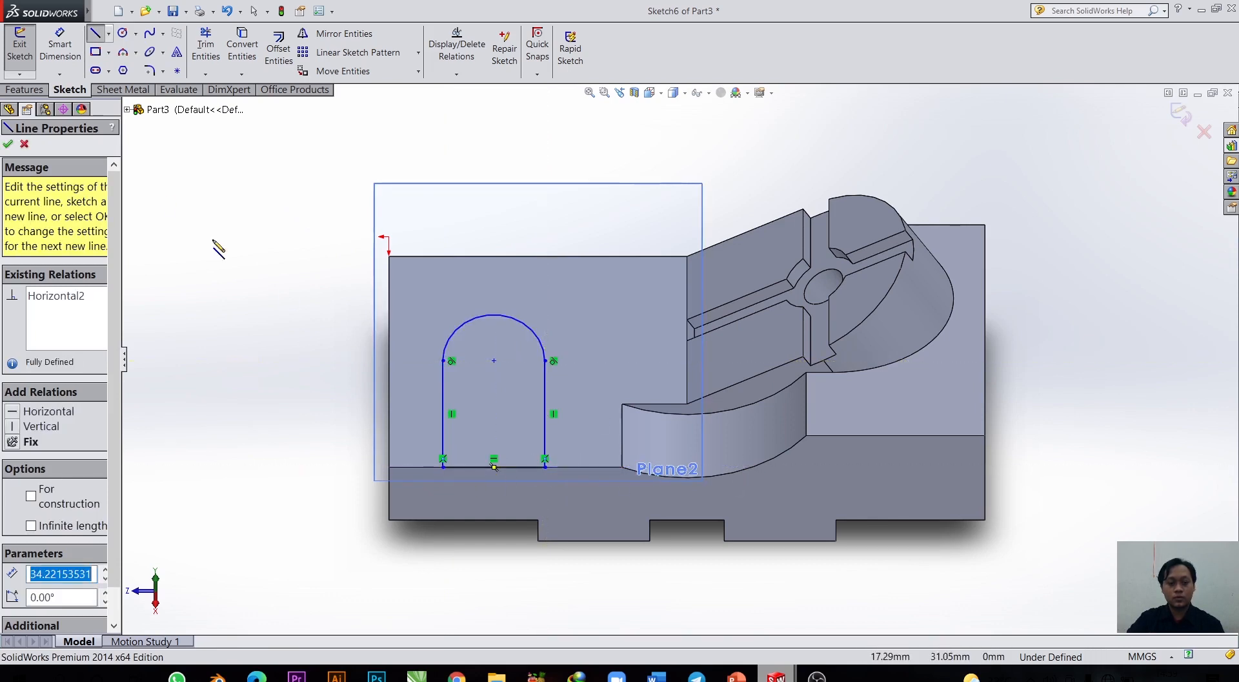
click(10, 144)
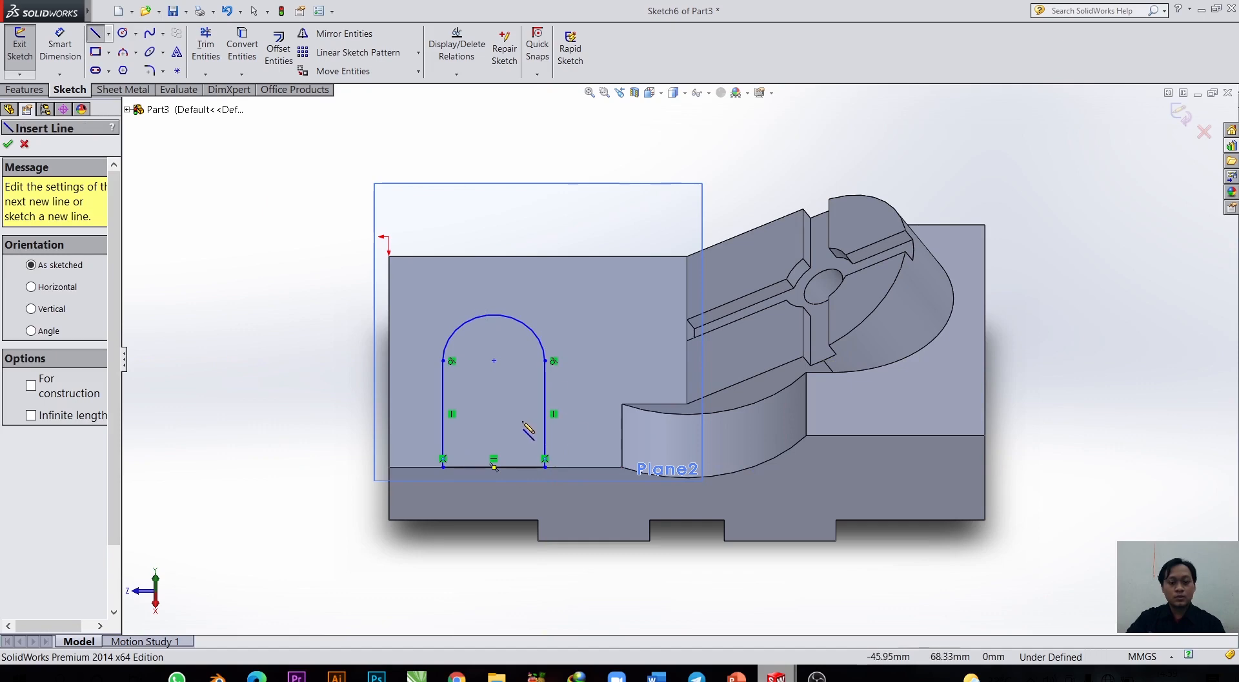
Dimension the round-ended profile's near side at 15 mm from the edge of the body's low end.
click(59, 42)
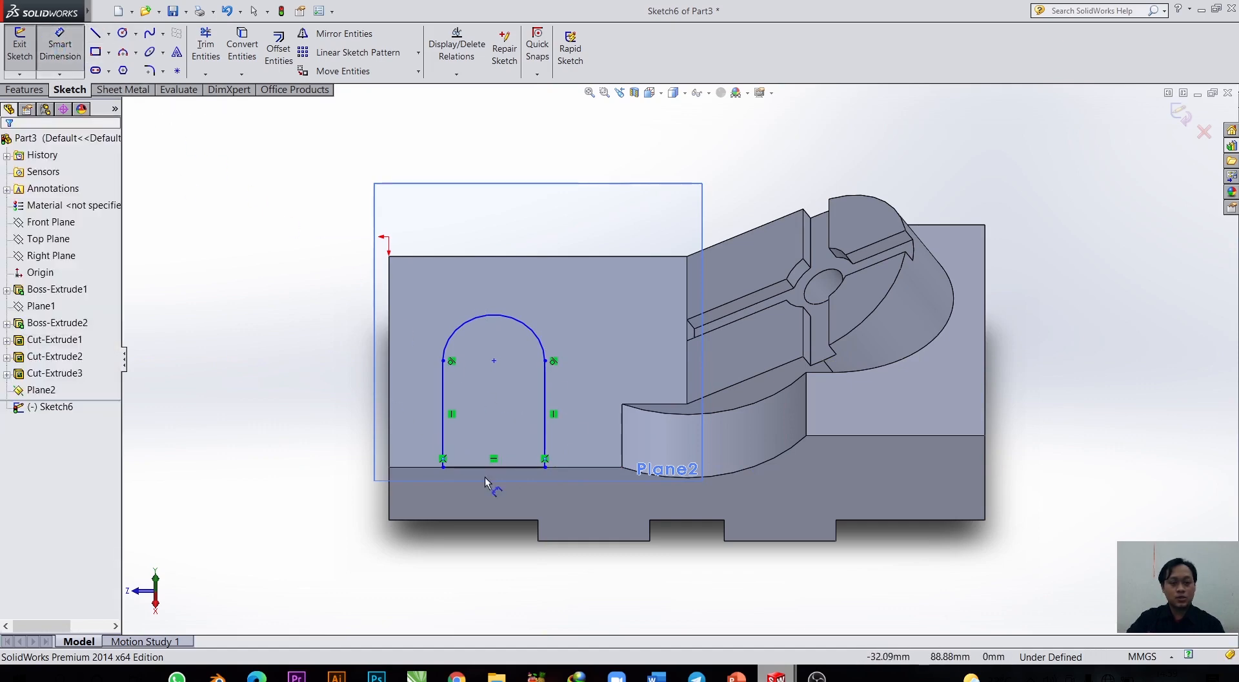
scroll(477, 475, down, 2)
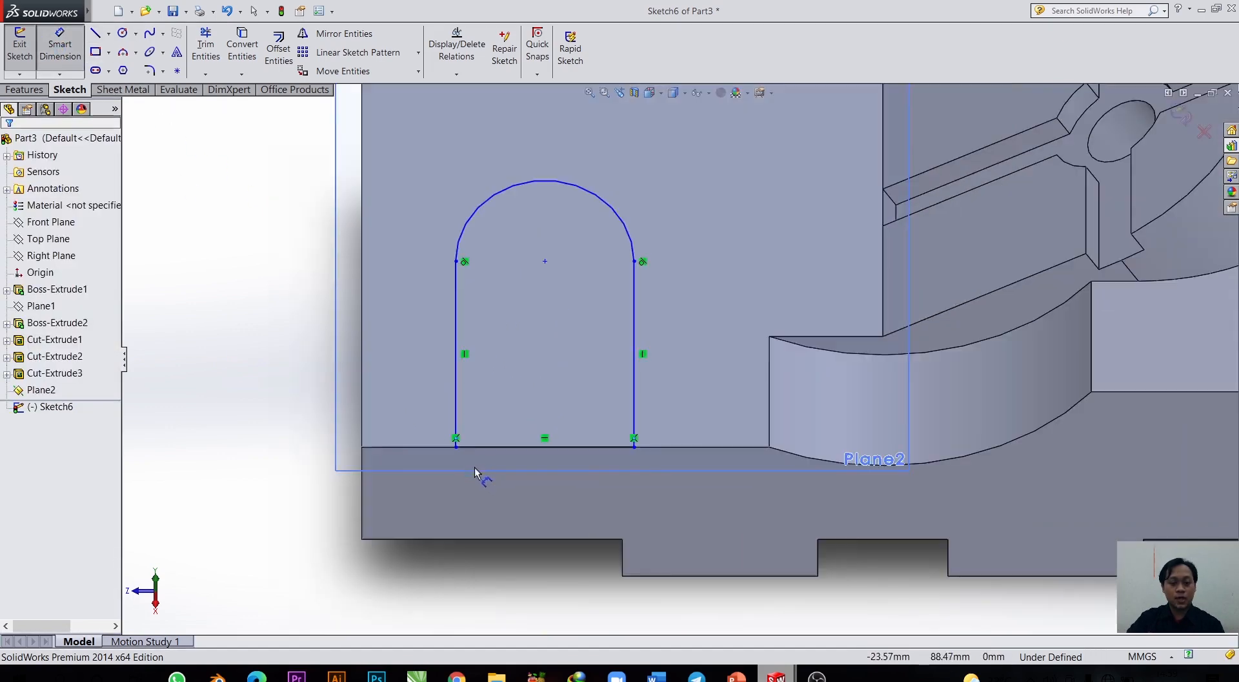
click(456, 414)
click(361, 419)
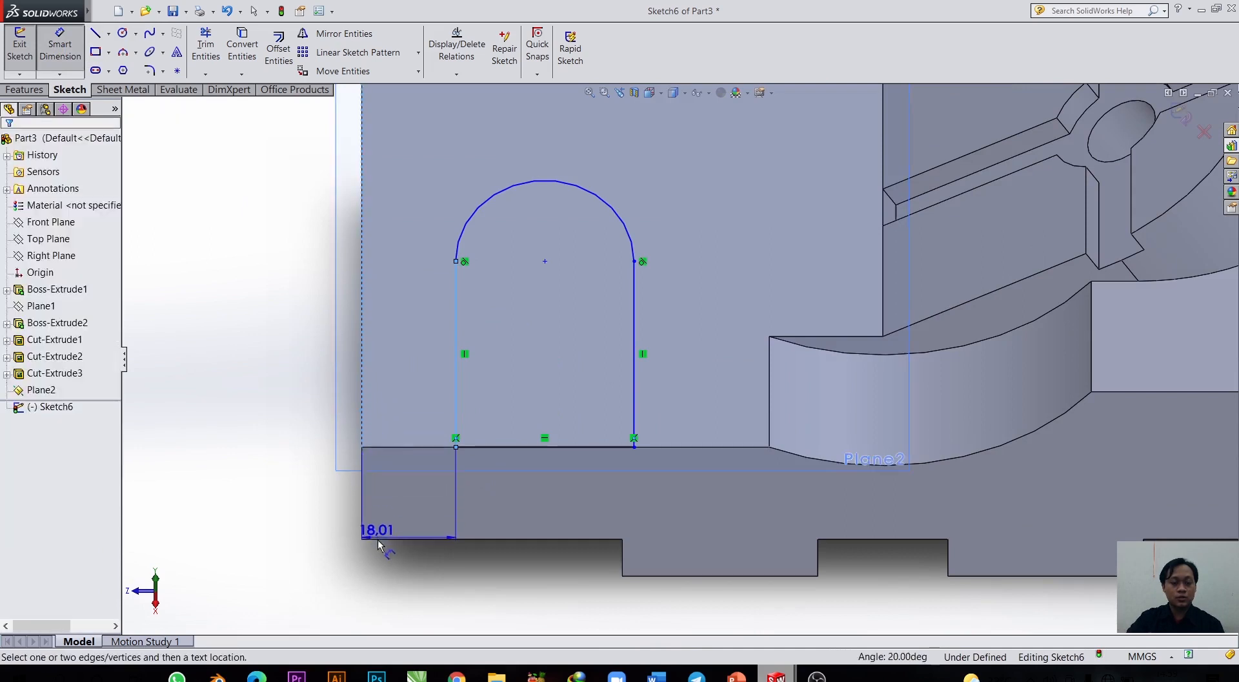
click(396, 574)
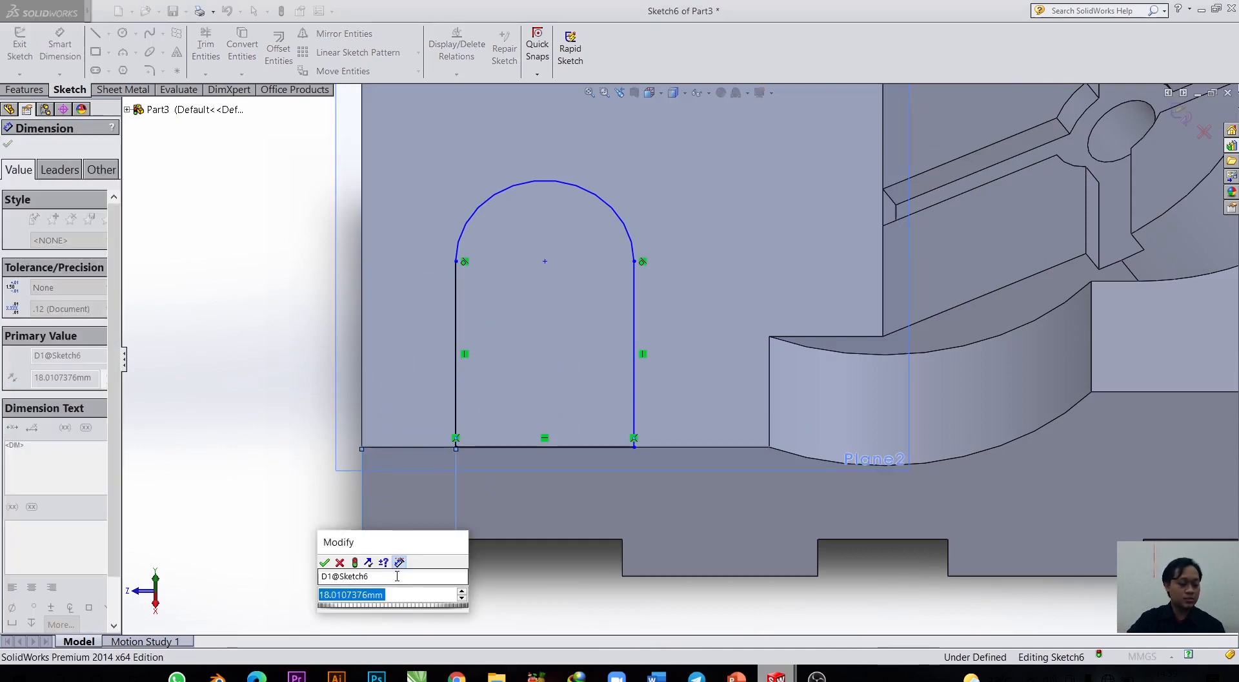
text(15)
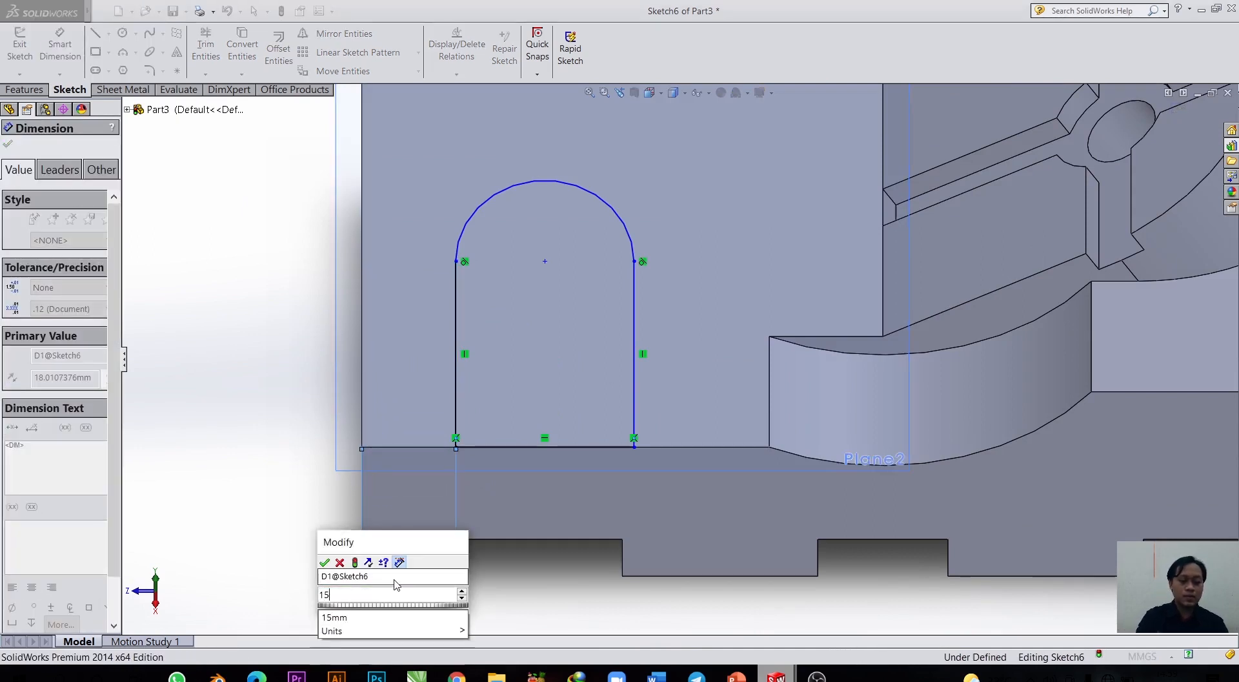
key(Return)
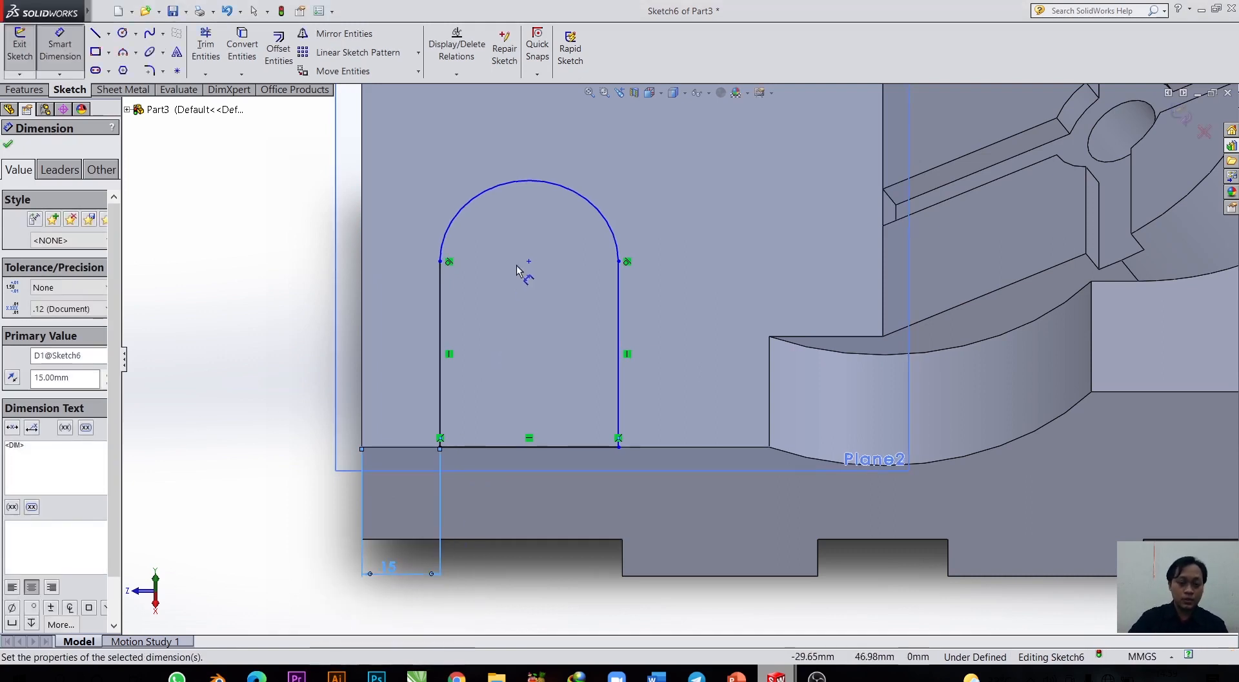
Set the distance from the semicircle's centre to the profile's base line to 40 mm.
click(529, 262)
click(543, 446)
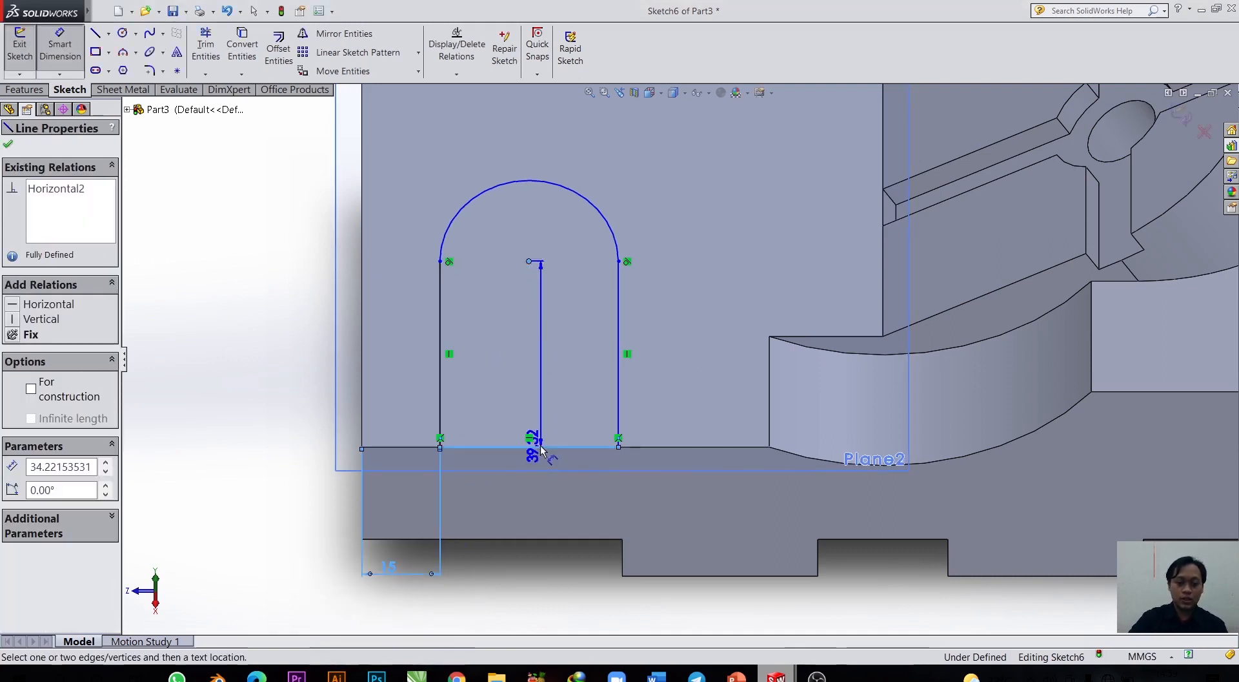
click(252, 386)
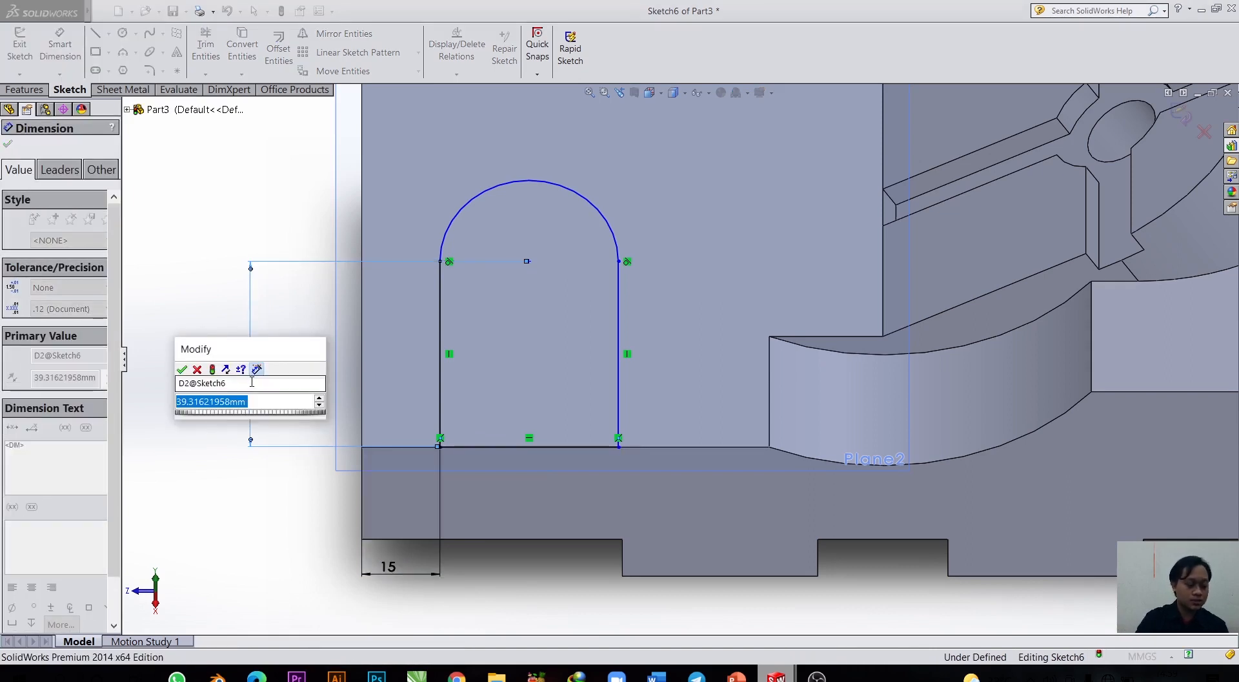
text(40)
key(Return)
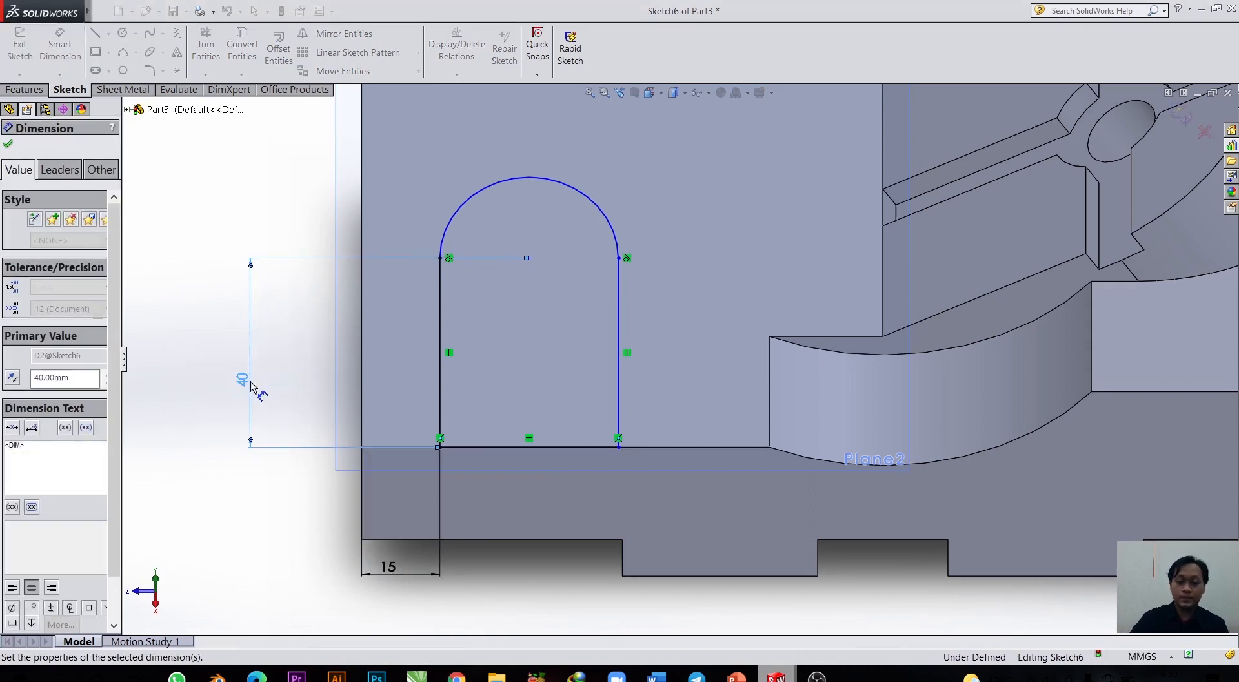
Set the radius of the profile's semicircular end to 25 mm and finish dimensioning.
click(567, 180)
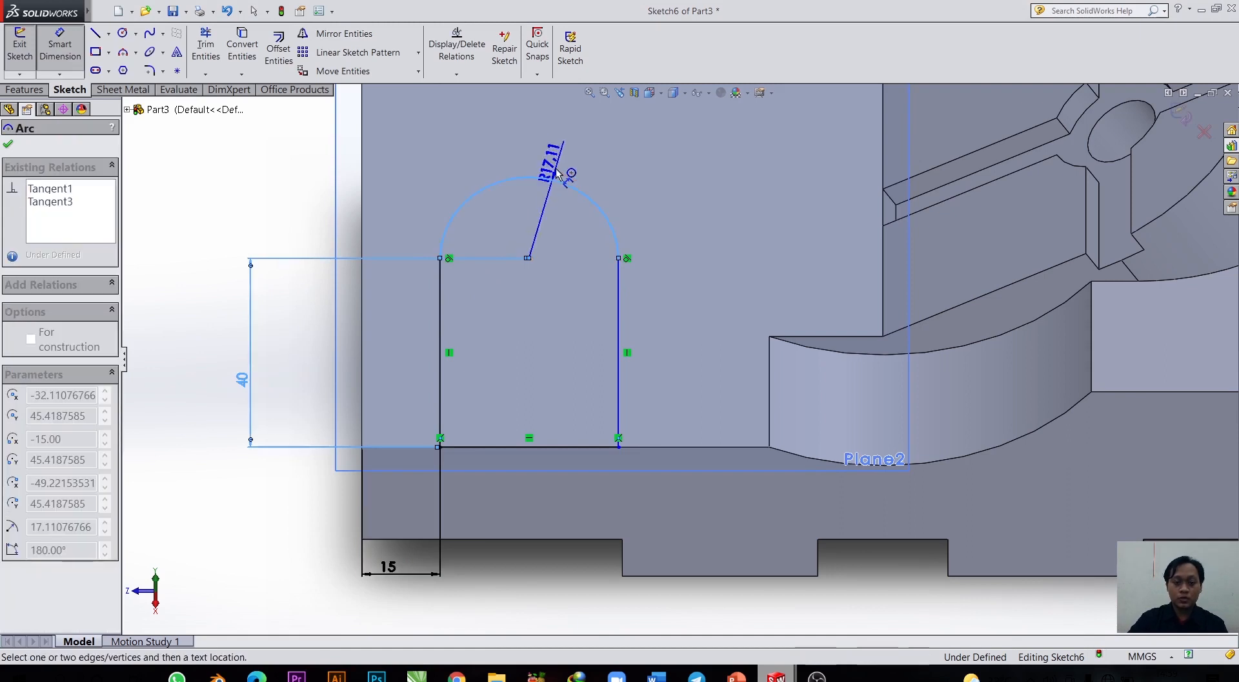
click(458, 150)
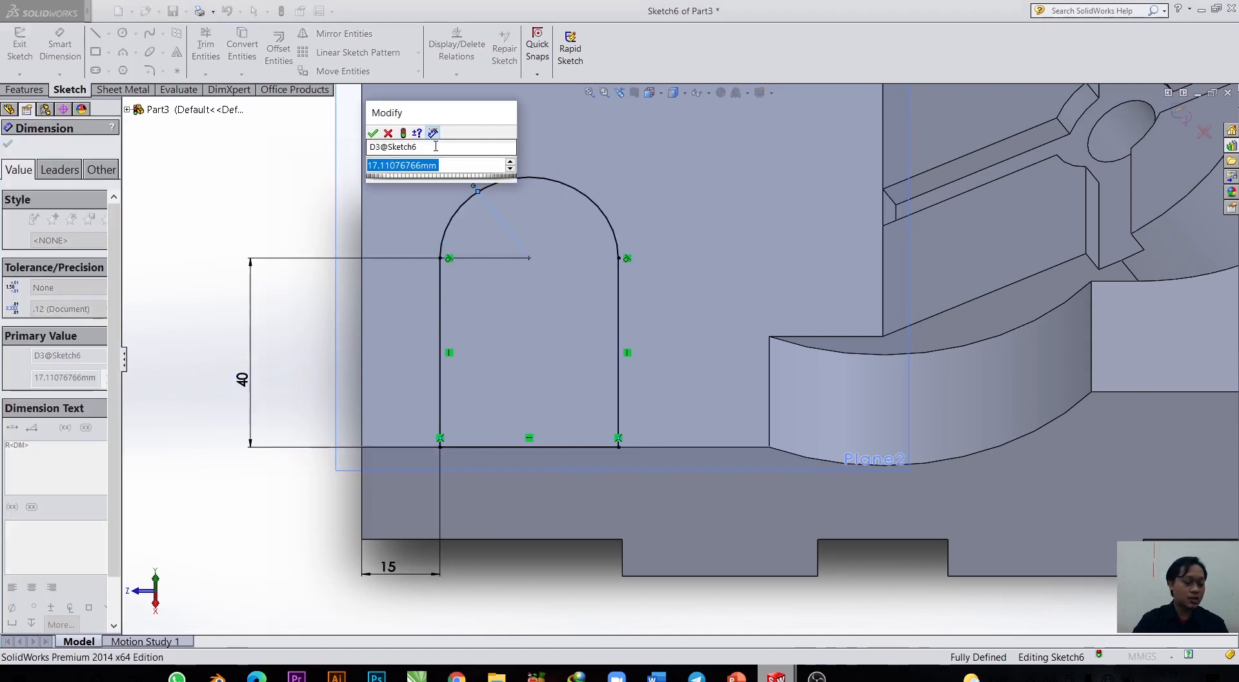
text(25)
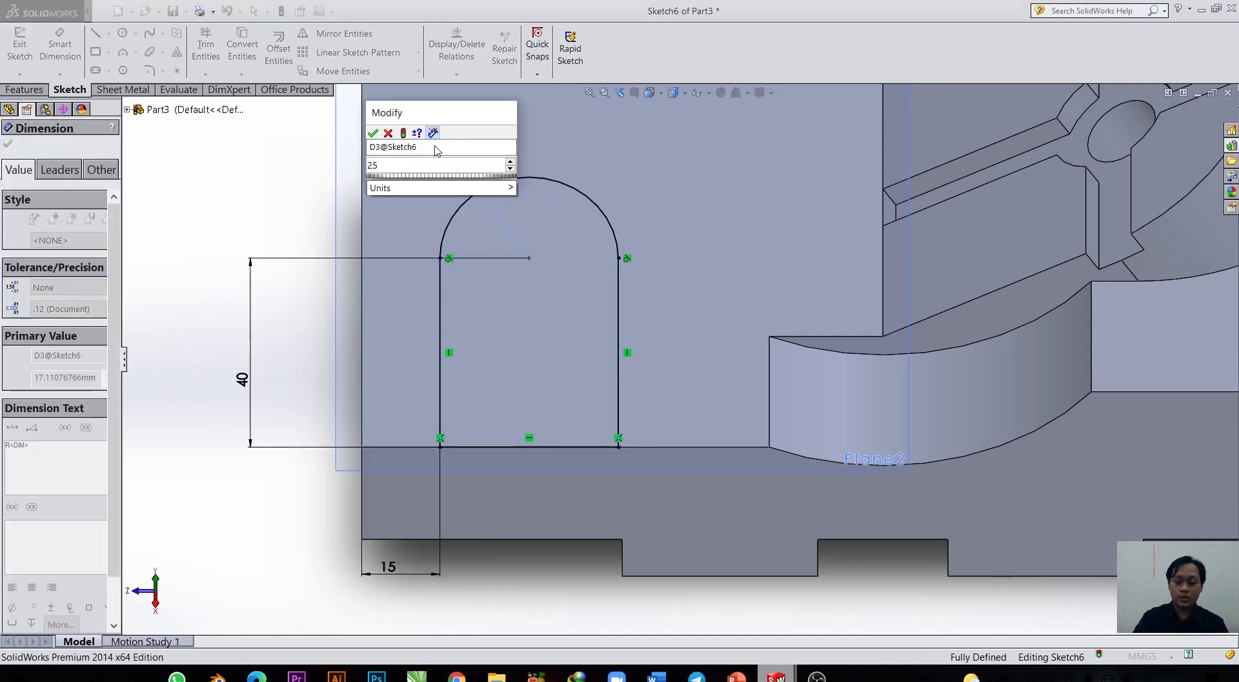
key(Return)
scroll(805, 269, up, 4)
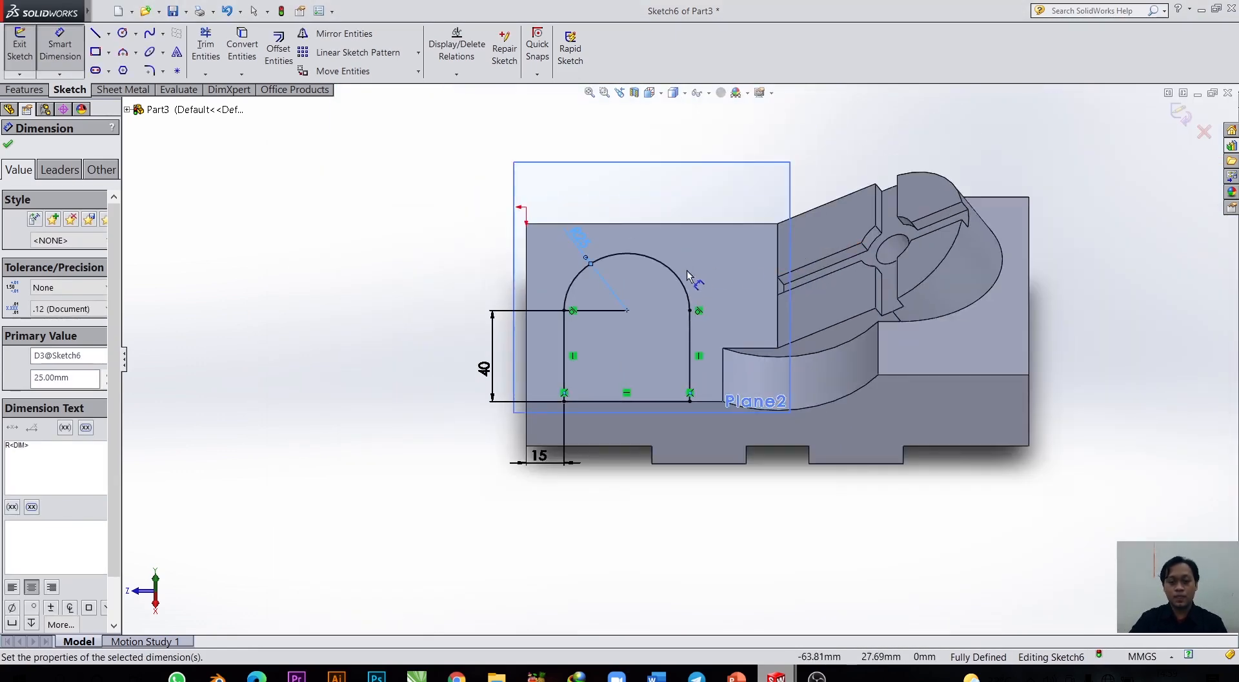
scroll(687, 269, down, 1)
click(9, 148)
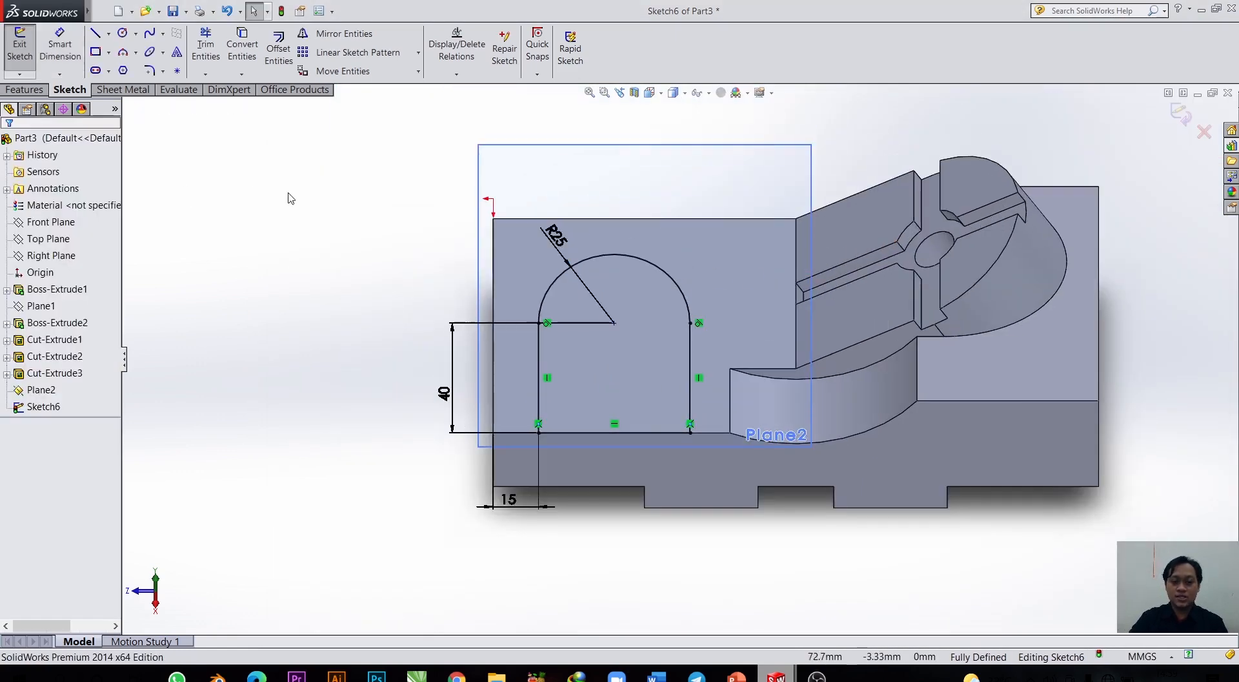
Extrude the round-ended profile as a boss in the reversed direction, down to the body, with the Up To Next end condition.
click(26, 90)
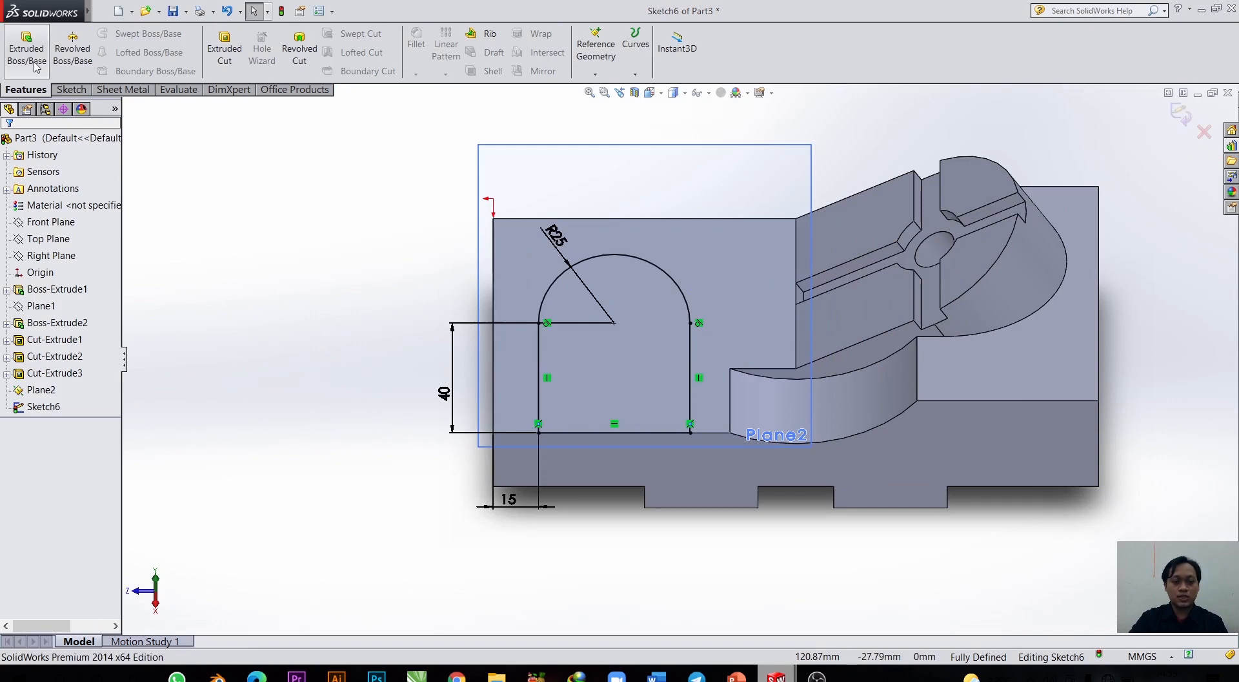
click(31, 62)
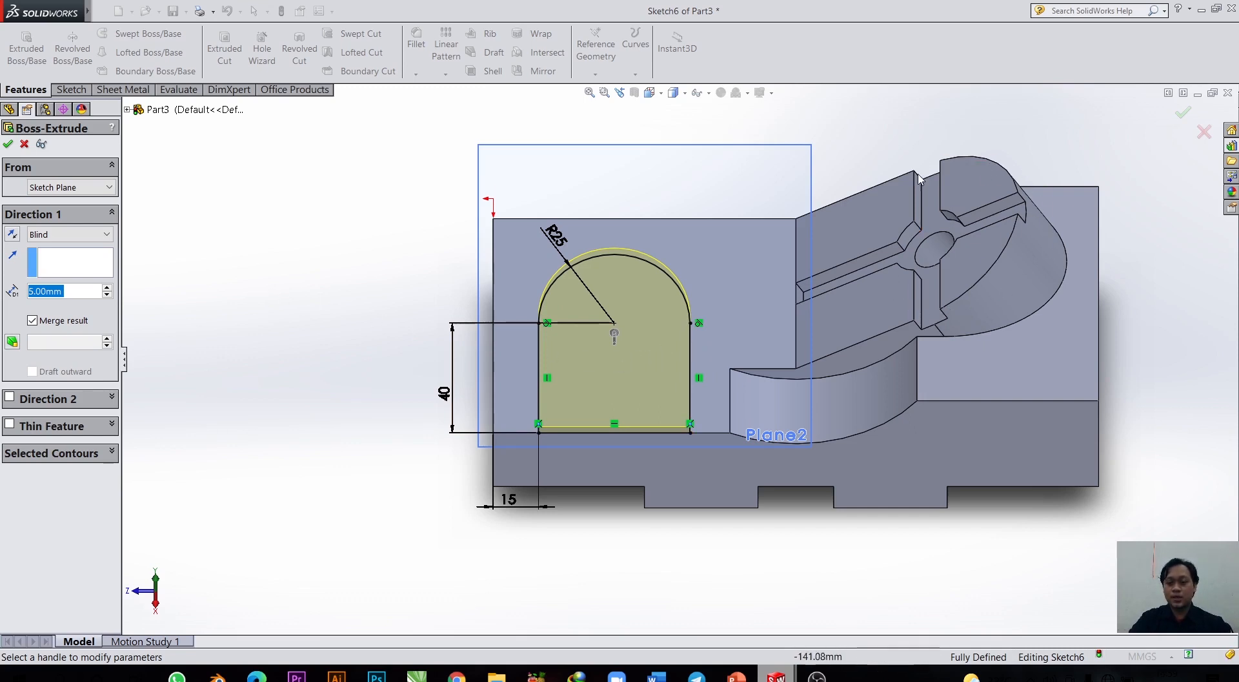
click(10, 236)
click(58, 236)
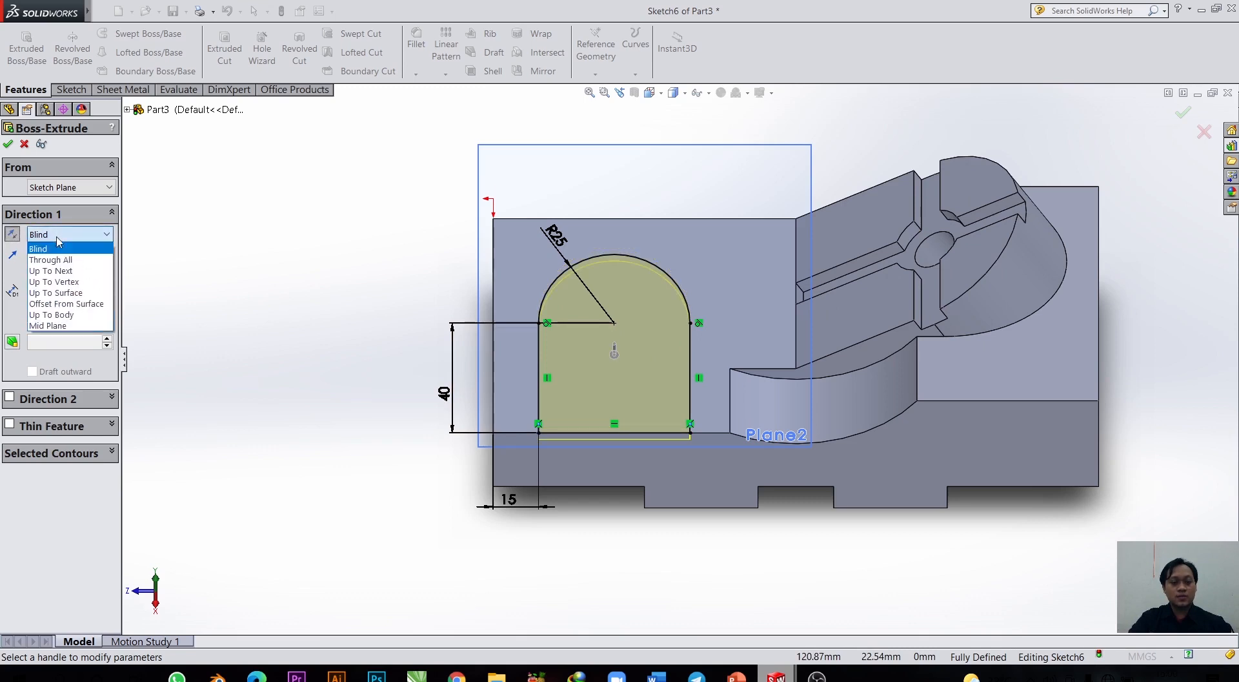
click(72, 271)
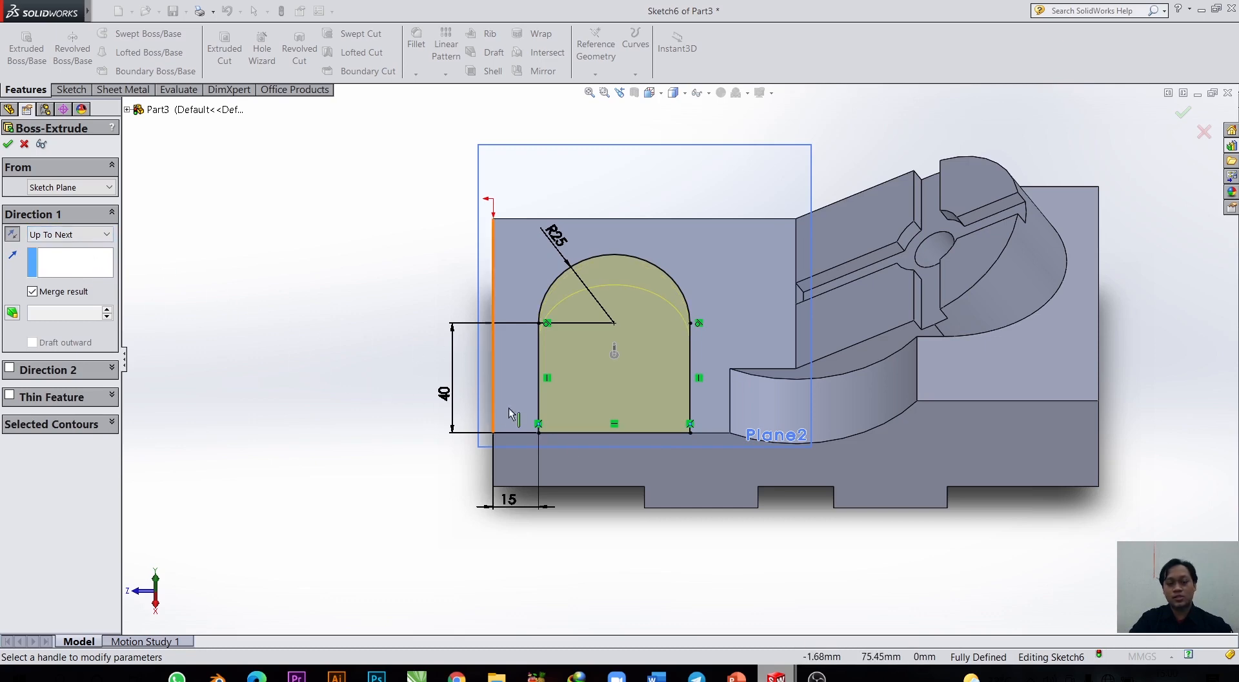
mouse_move(614, 517)
middle_down()
mouse_move(711, 493)
mouse_move(742, 362)
mouse_move(727, 392)
mouse_move(765, 408)
mouse_move(536, 401)
middle_up()
click(9, 145)
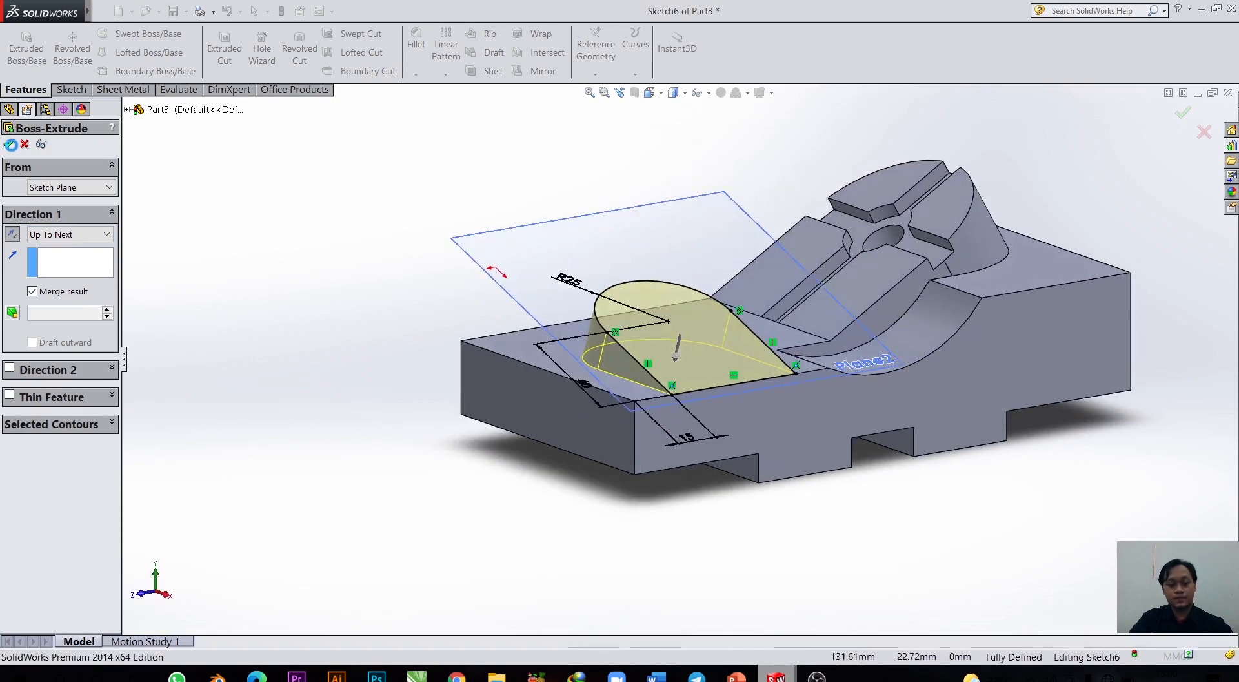
On the new boss's inclined top face, sketch a circle about 28 mm in diameter, centred on the centre of its rounded end.
click(714, 329)
click(803, 300)
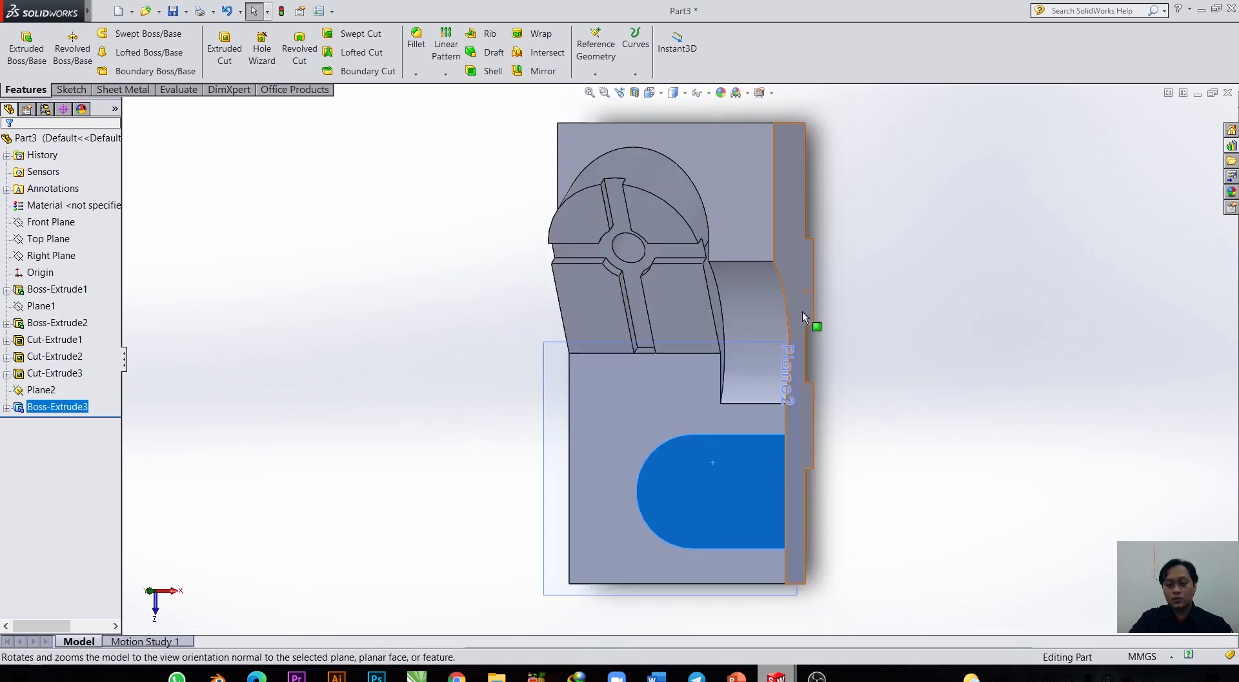
middle_drag(708, 420, 573, 264)
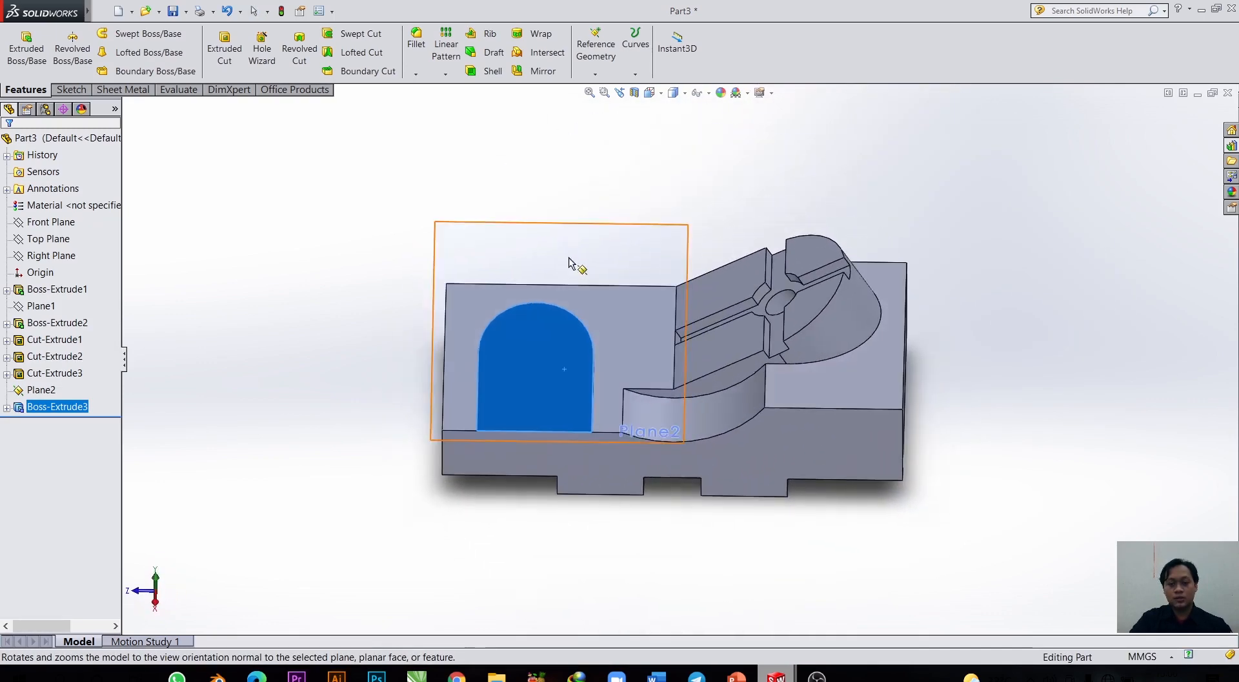
click(662, 97)
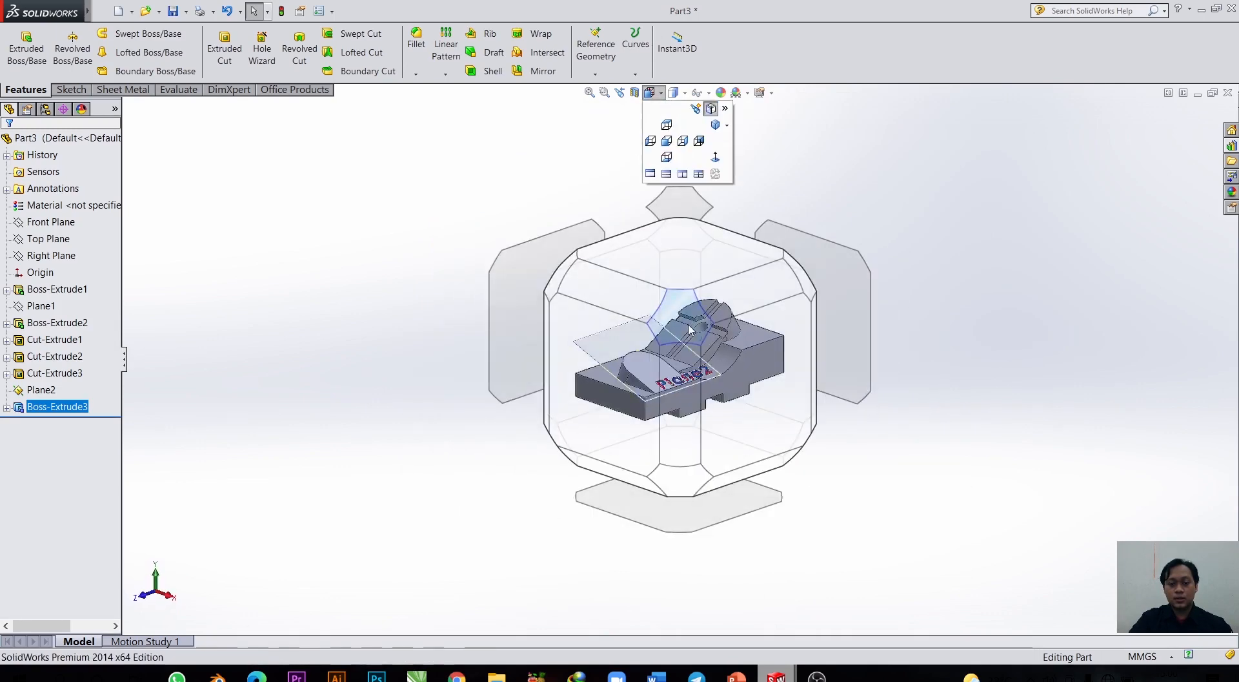
click(708, 314)
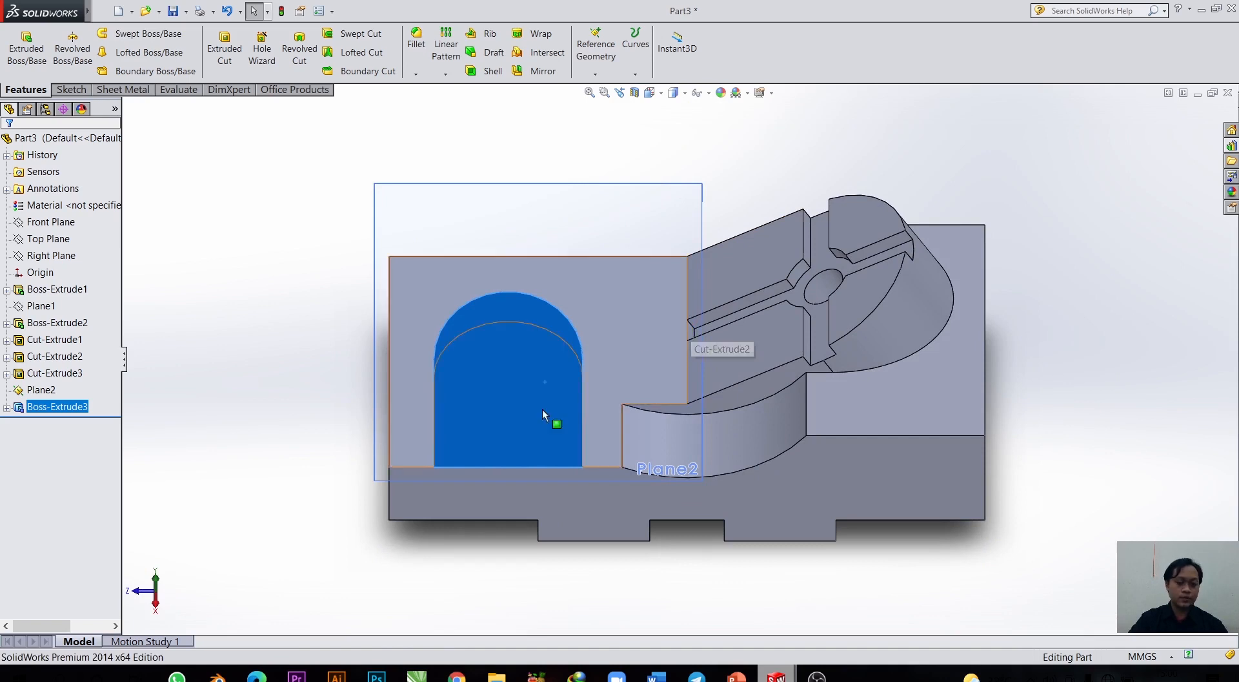
click(71, 89)
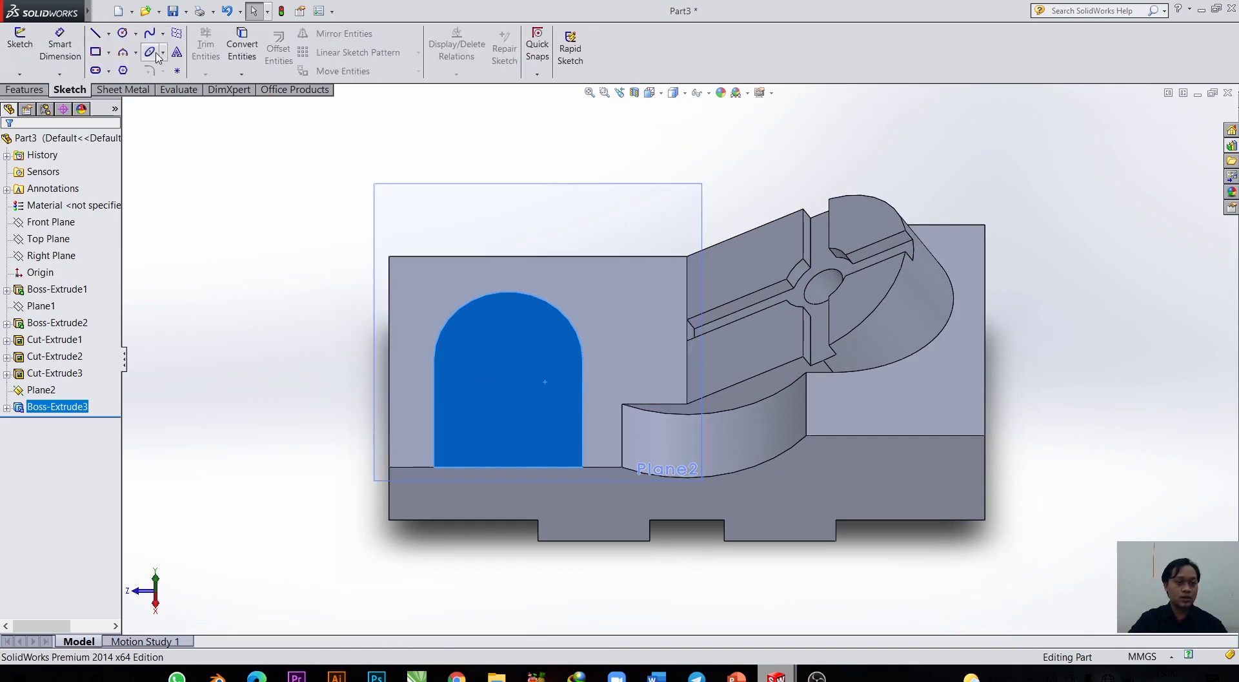
click(122, 32)
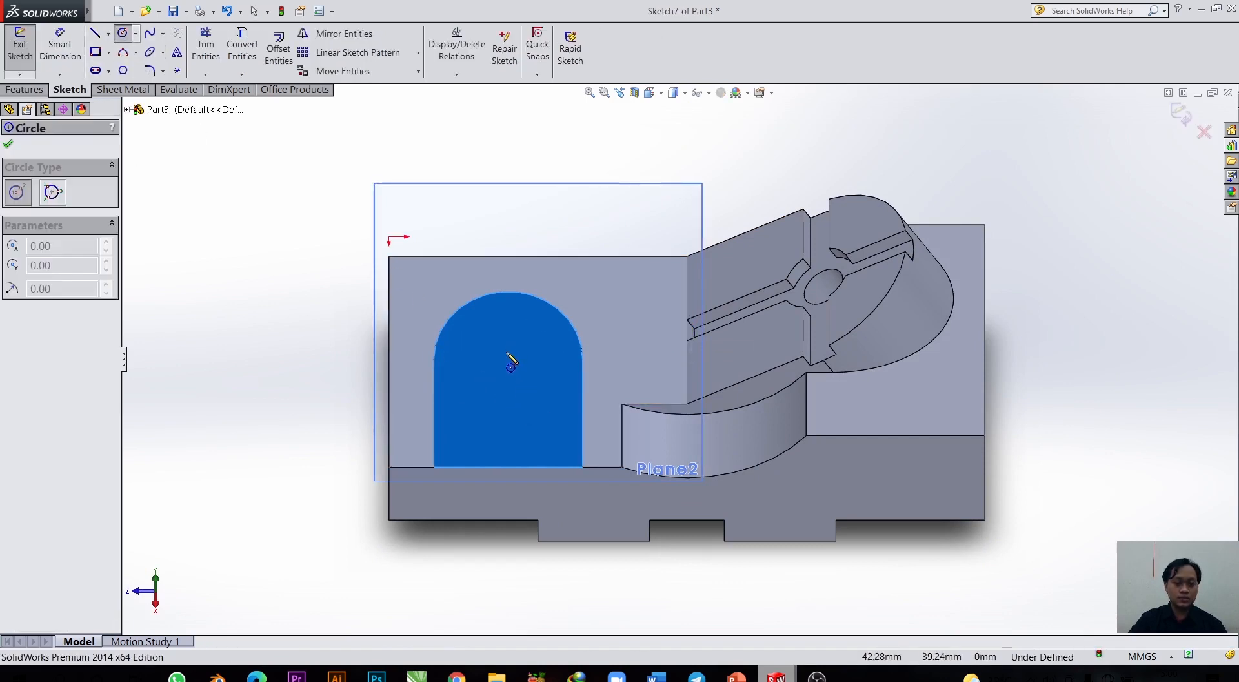
scroll(518, 317, down, 2)
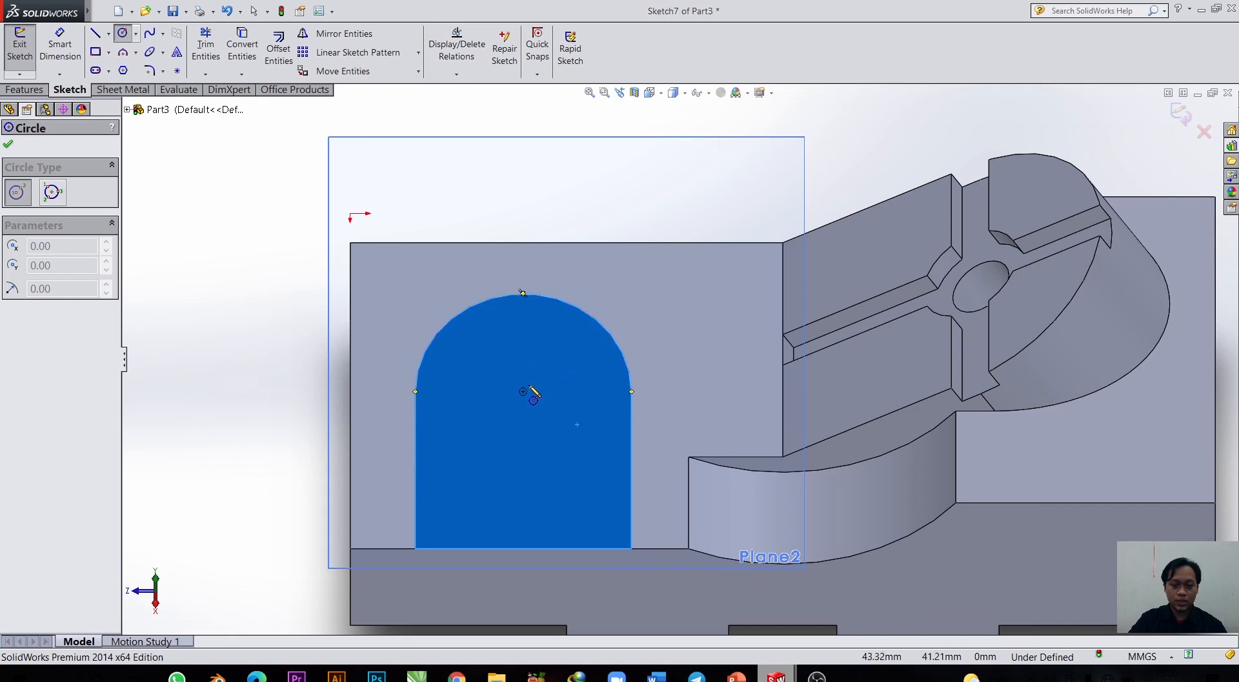
click(523, 391)
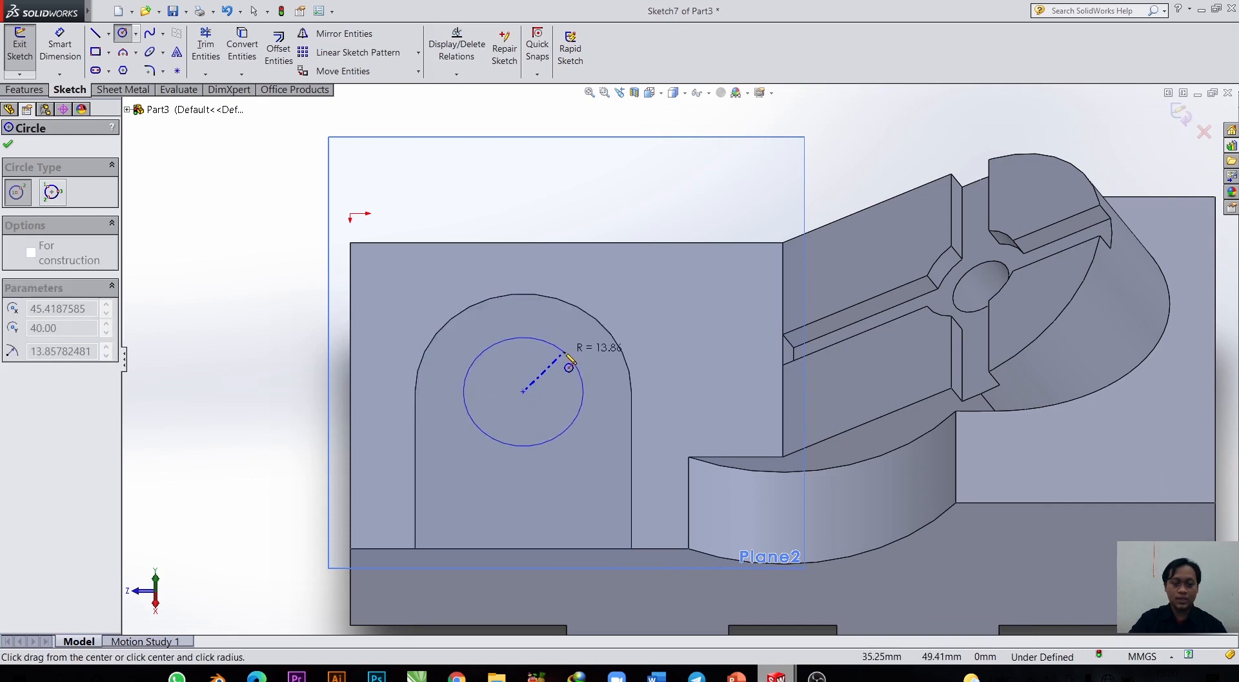
click(573, 351)
click(77, 47)
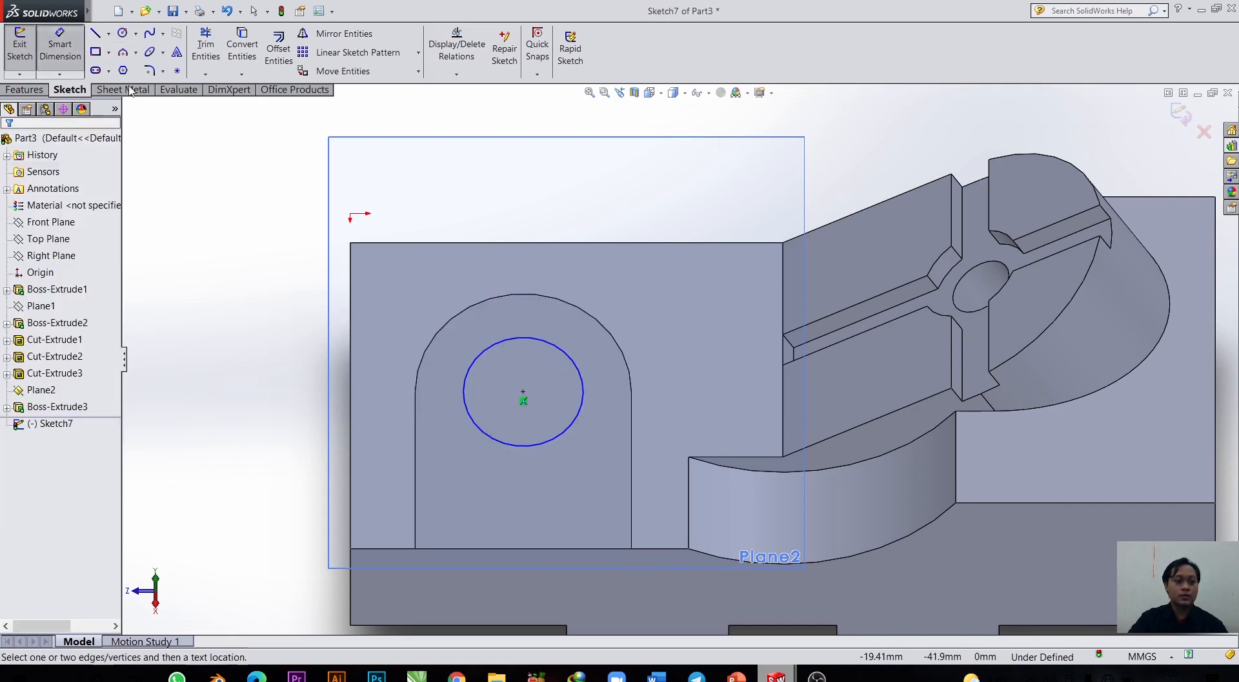
click(502, 337)
click(513, 243)
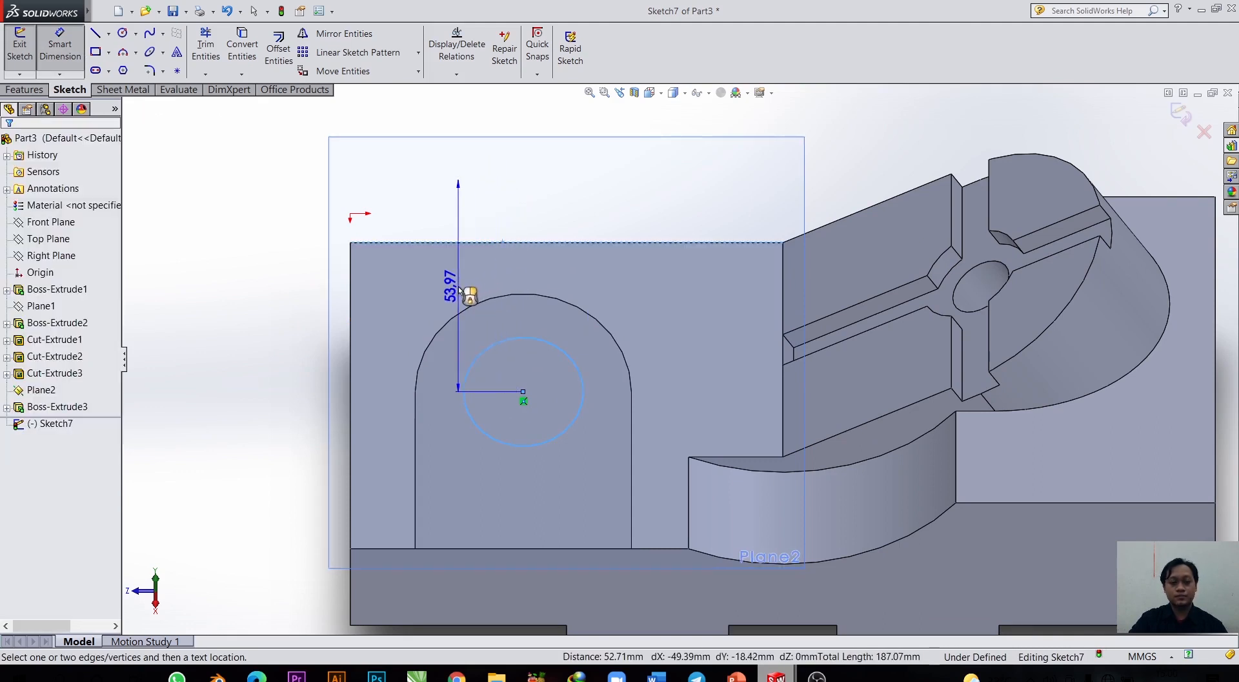
click(419, 315)
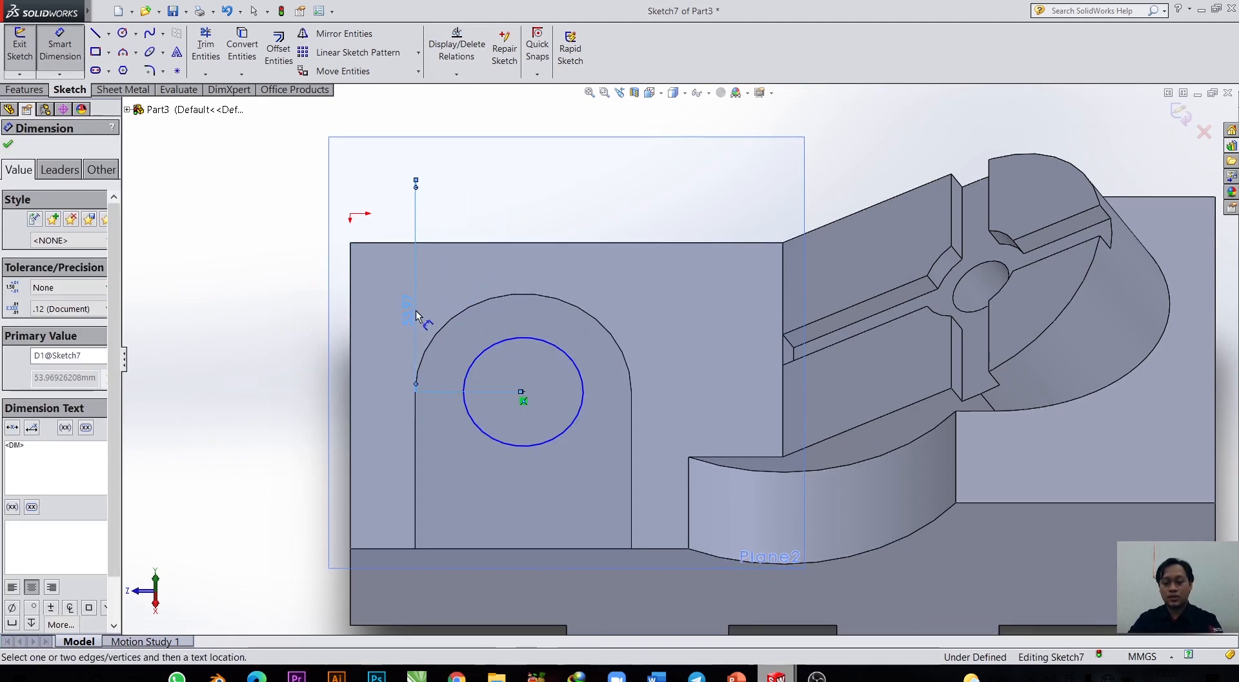
key(Delete)
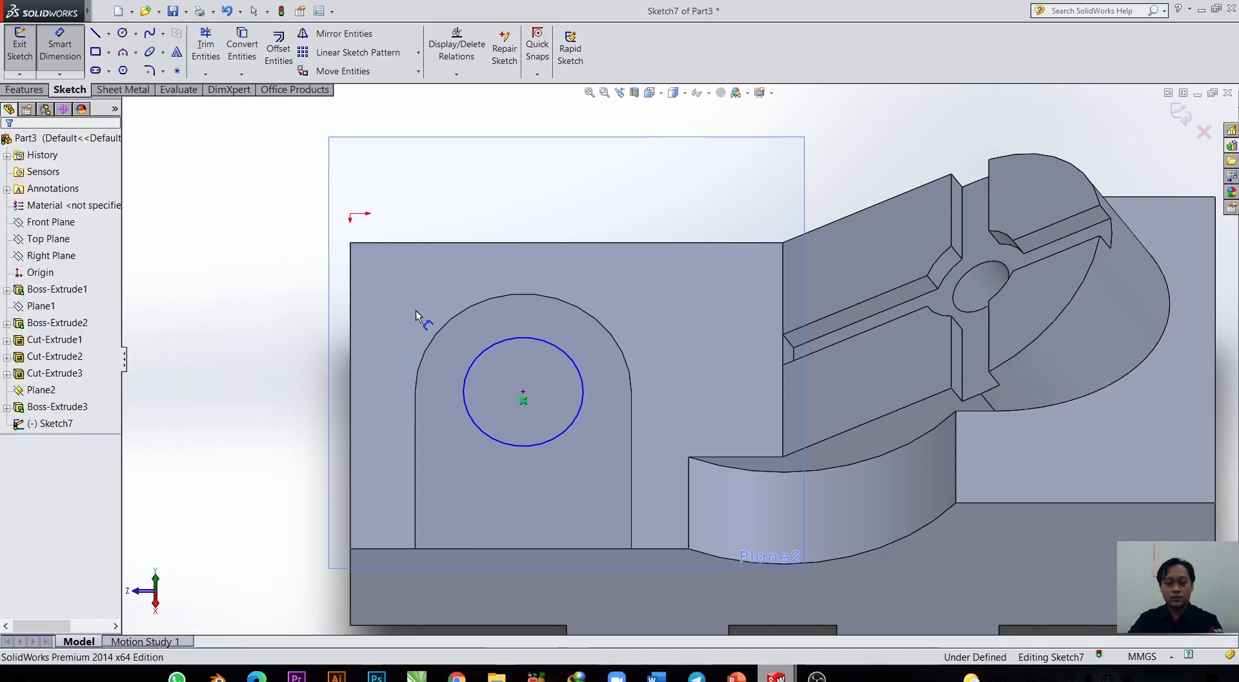
Set the diameter of the circle on the inclined boss face to 25 mm and finish dimensioning.
click(523, 338)
click(510, 277)
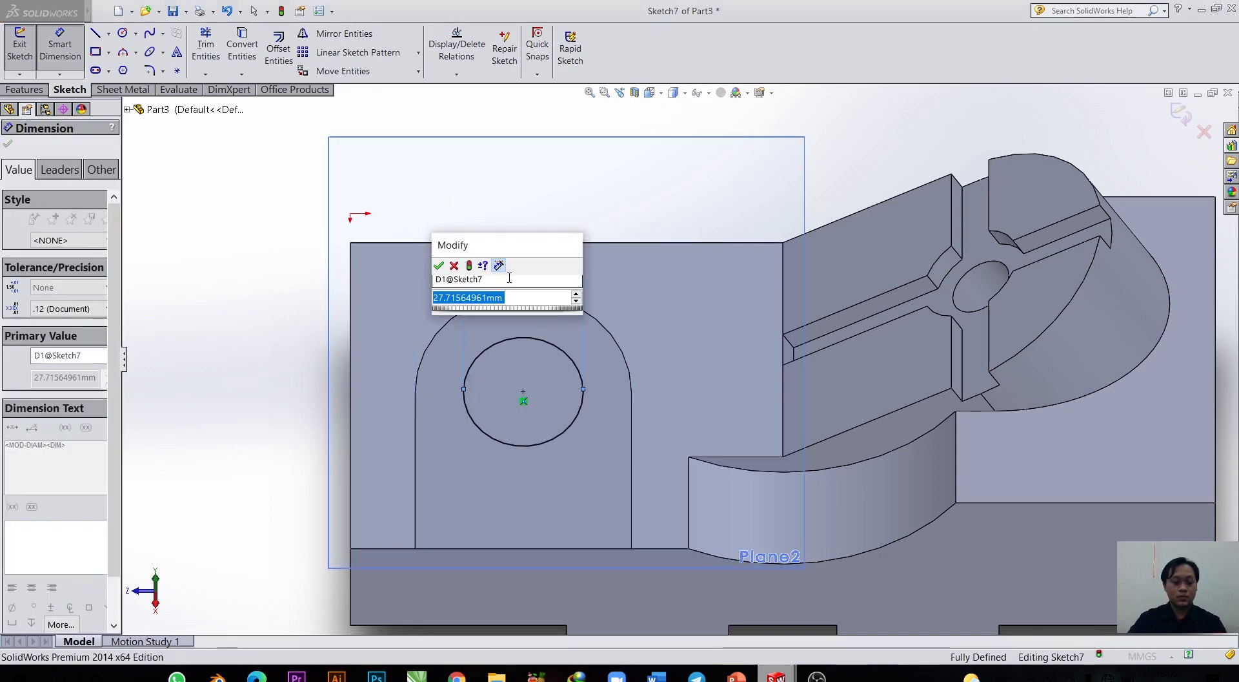
text(25)
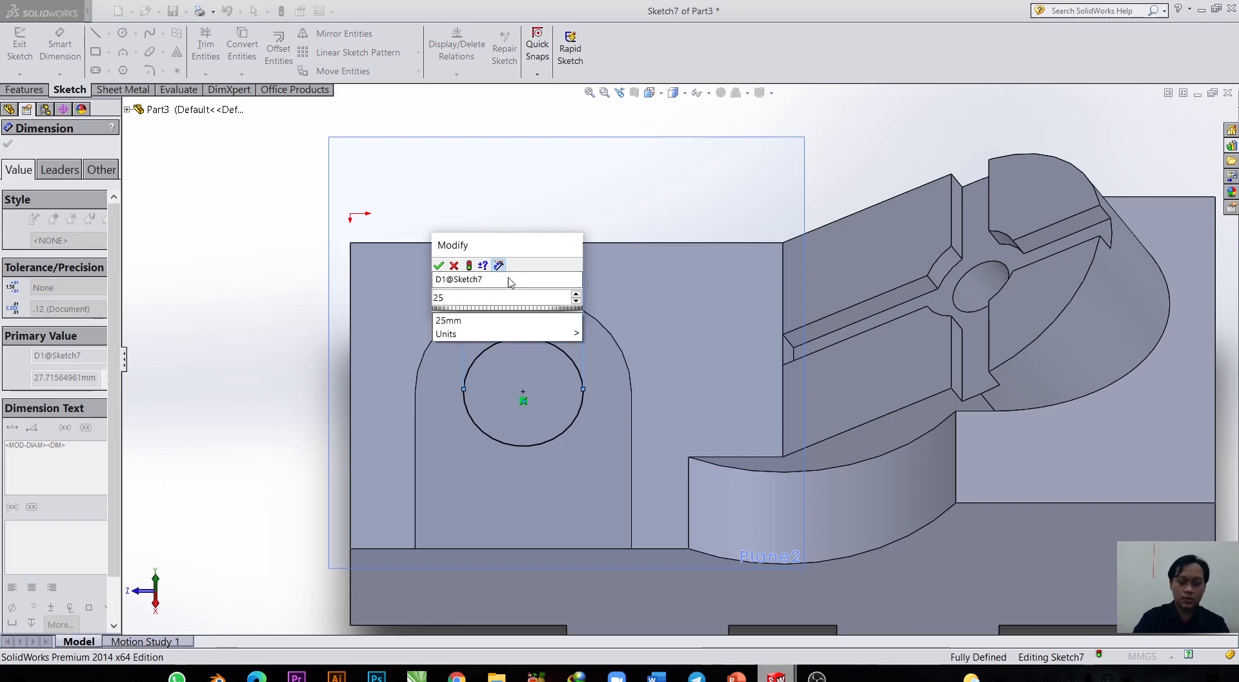
key(Return)
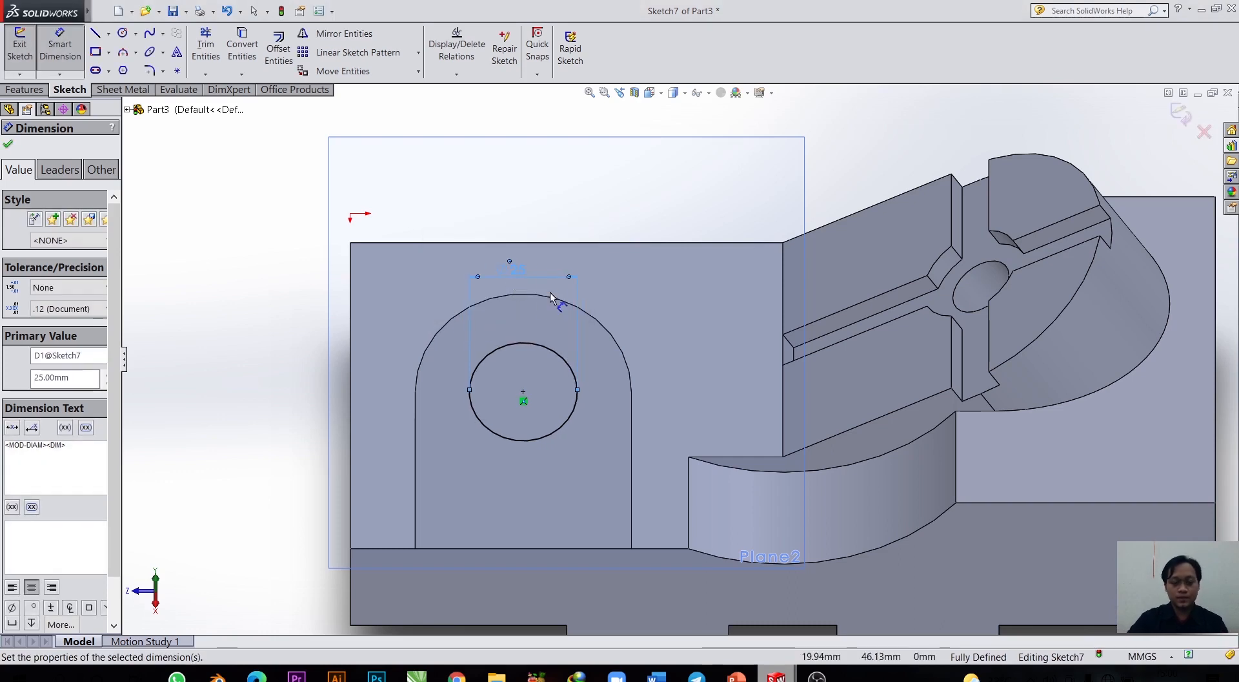
click(8, 145)
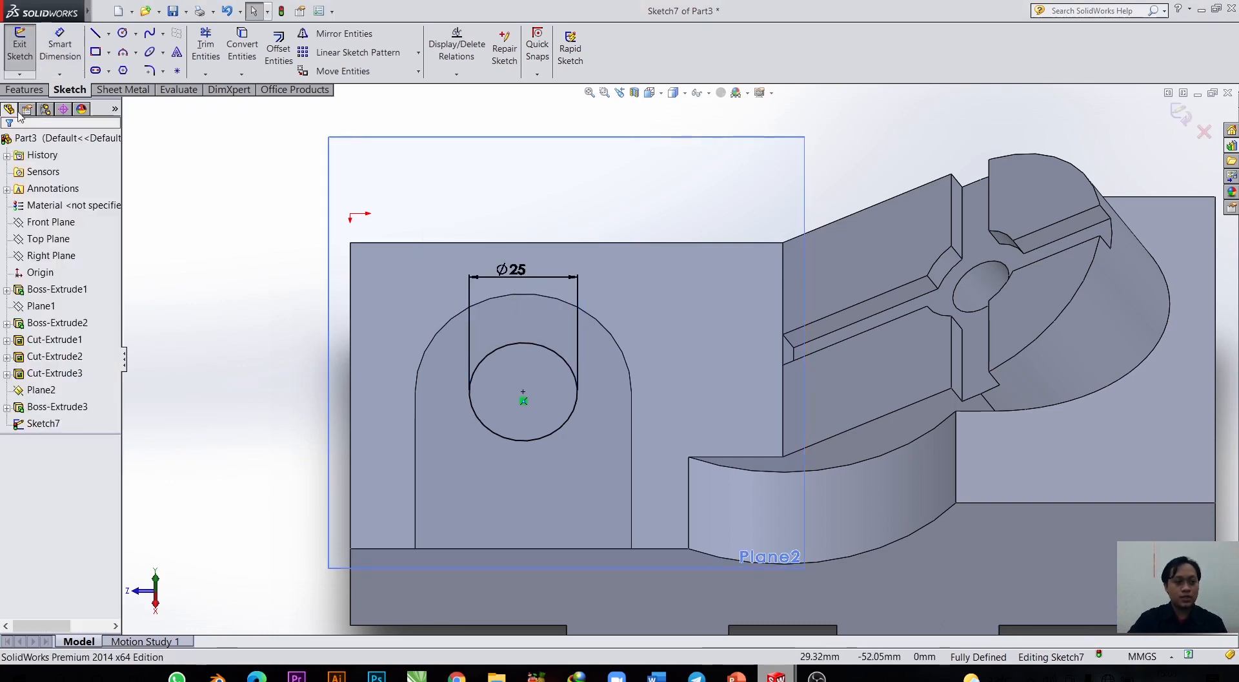
Extrude the 25 mm circle on the round-ended boss's inclined face into a cylindrical boss with a blind depth of 15 mm.
click(24, 90)
click(26, 45)
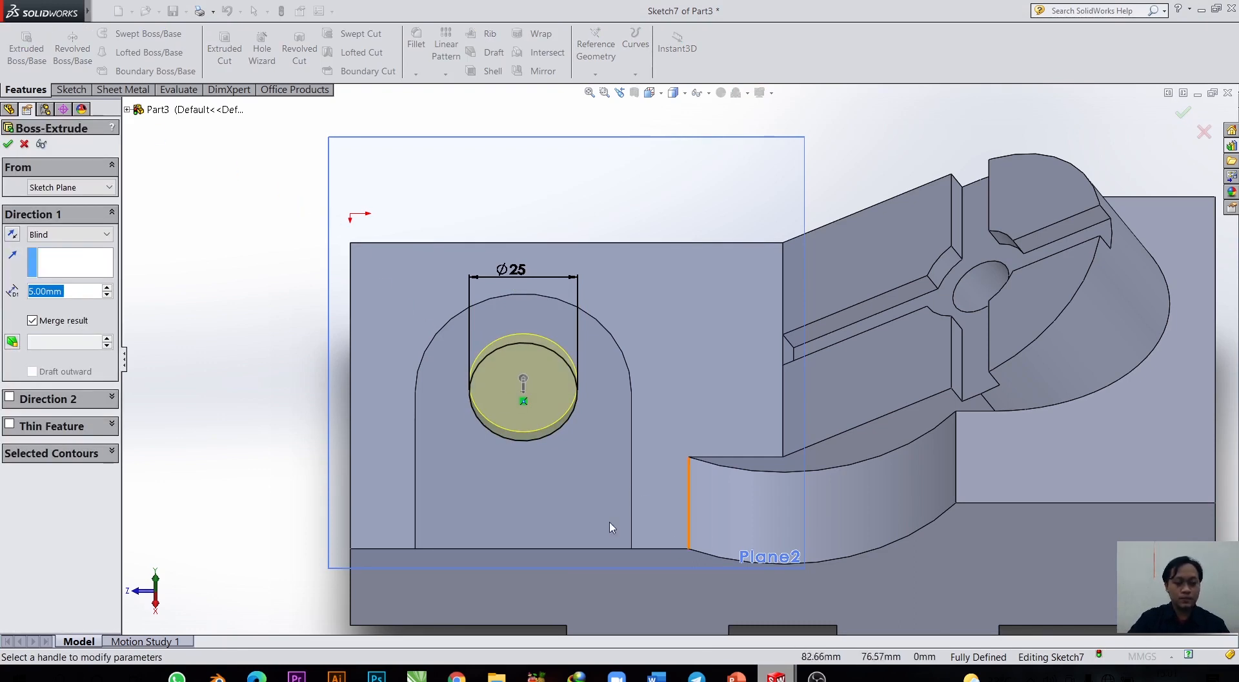
text(15)
key(Return)
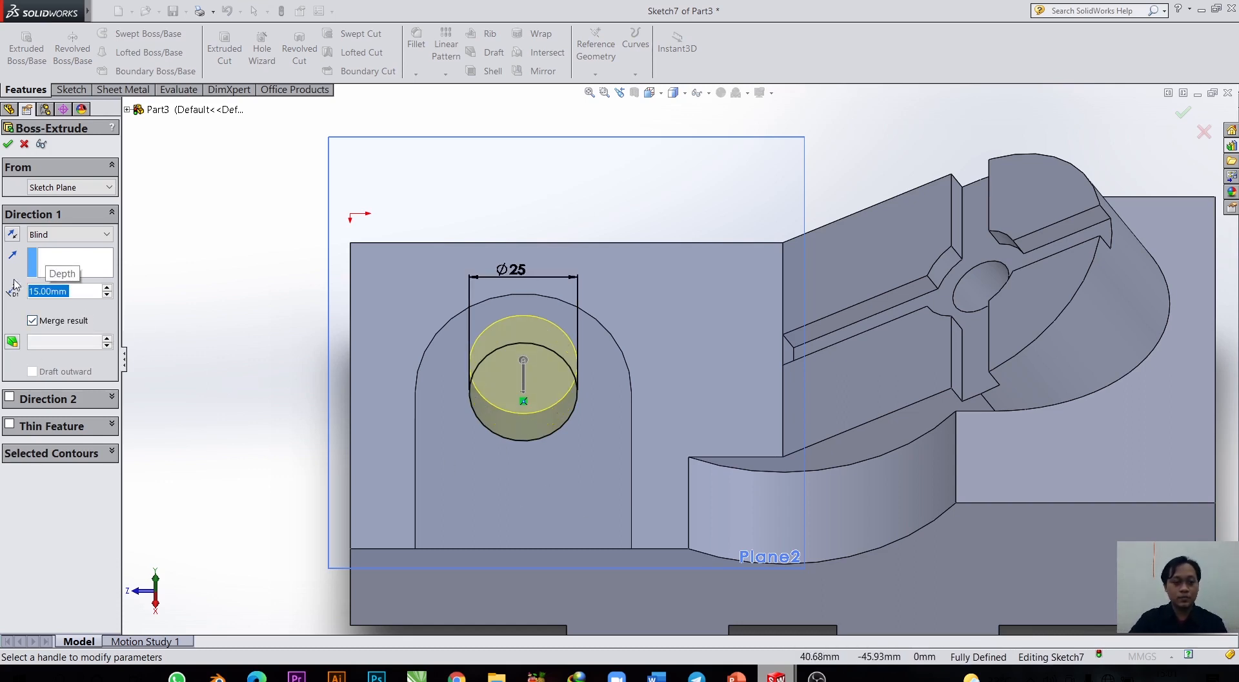
click(7, 145)
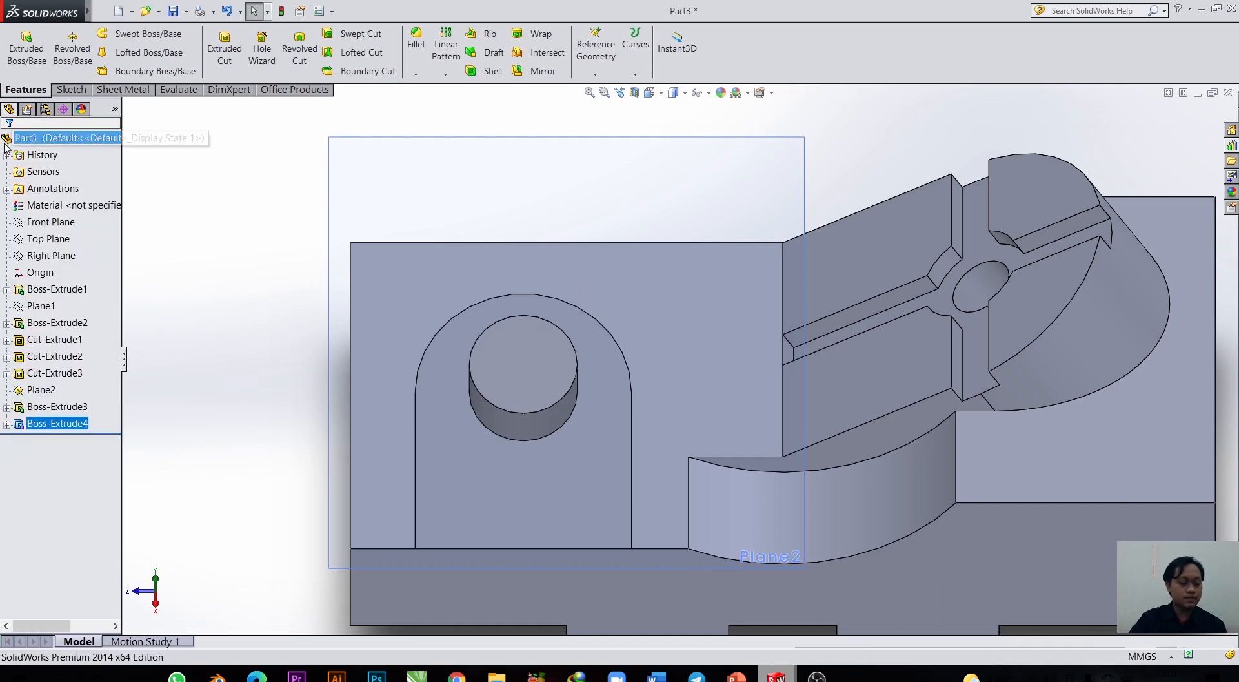
On the top face of the cylindrical boss, sketch a circle about 11 mm in diameter, centred on the cylinder.
scroll(563, 420, up, 2)
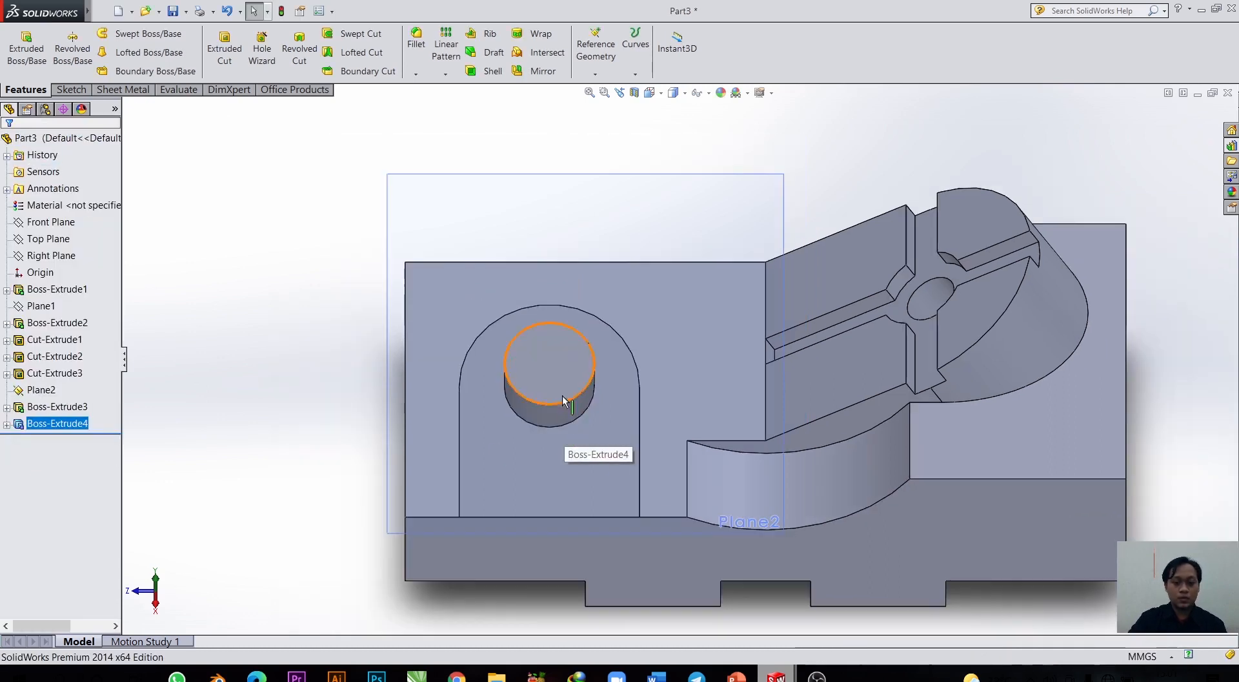
click(559, 369)
click(652, 339)
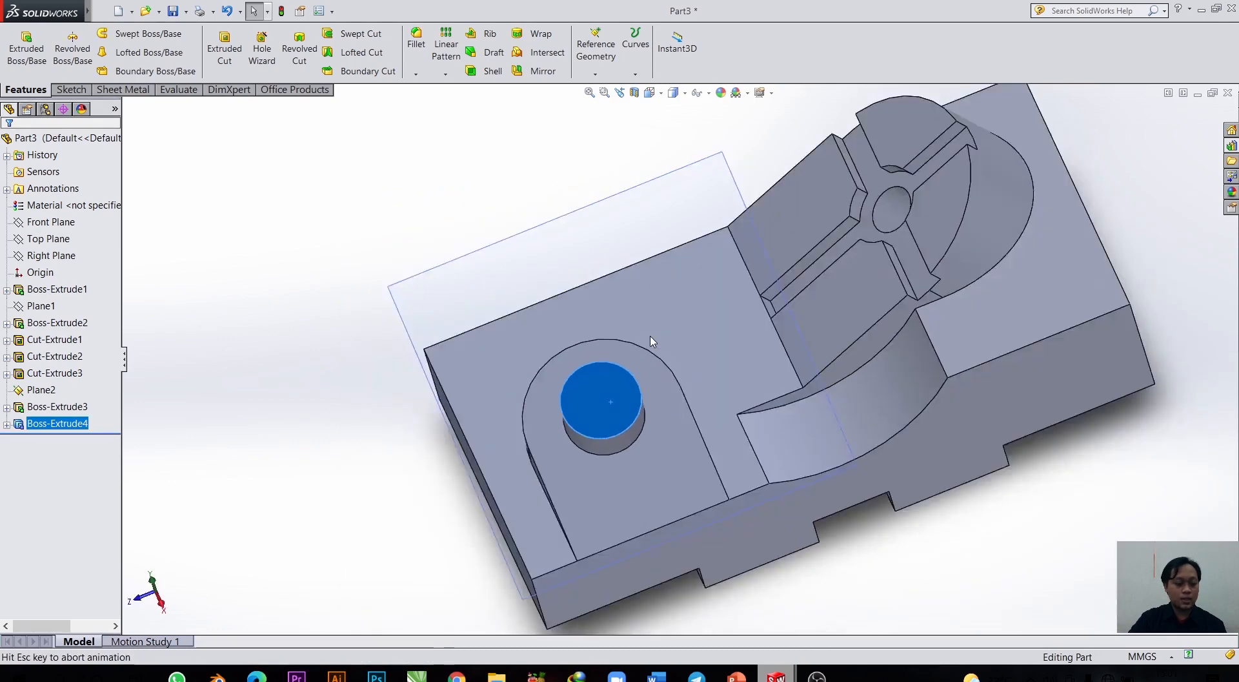
middle_drag(747, 519, 586, 431)
scroll(568, 400, down, 5)
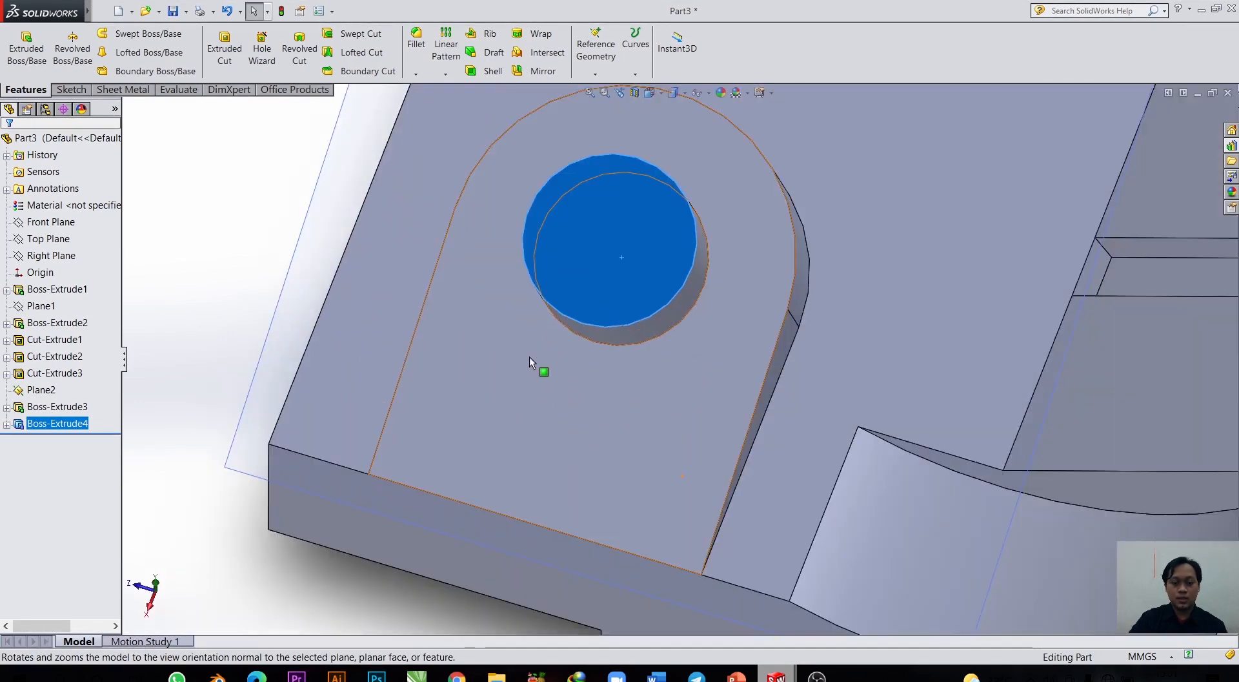
mouse_move(630, 322)
middle_down()
mouse_move(614, 354)
mouse_move(659, 310)
mouse_move(677, 329)
middle_up()
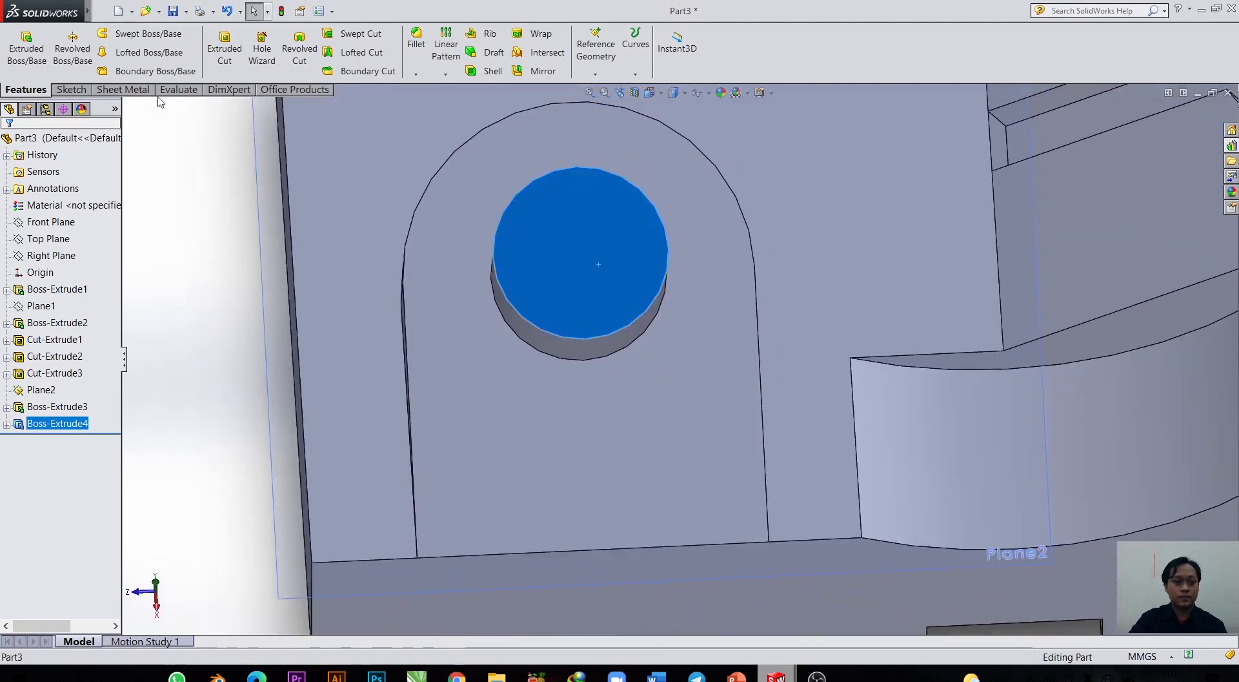
click(71, 90)
click(124, 34)
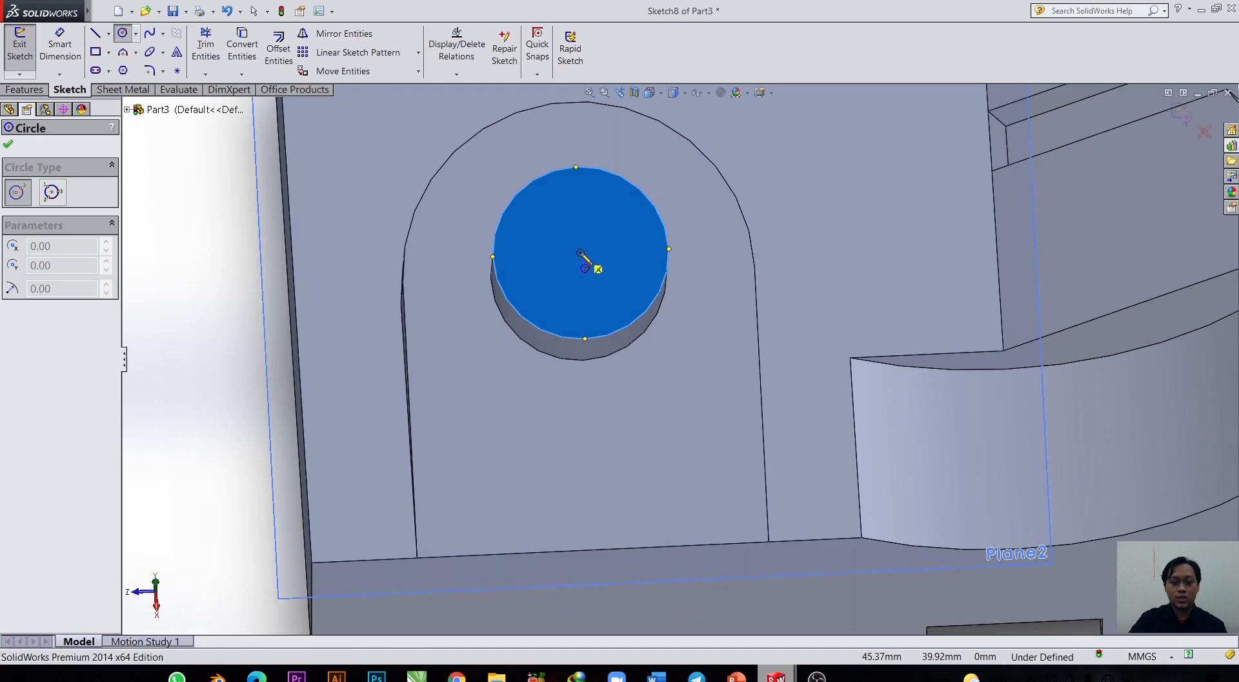
click(581, 253)
click(608, 280)
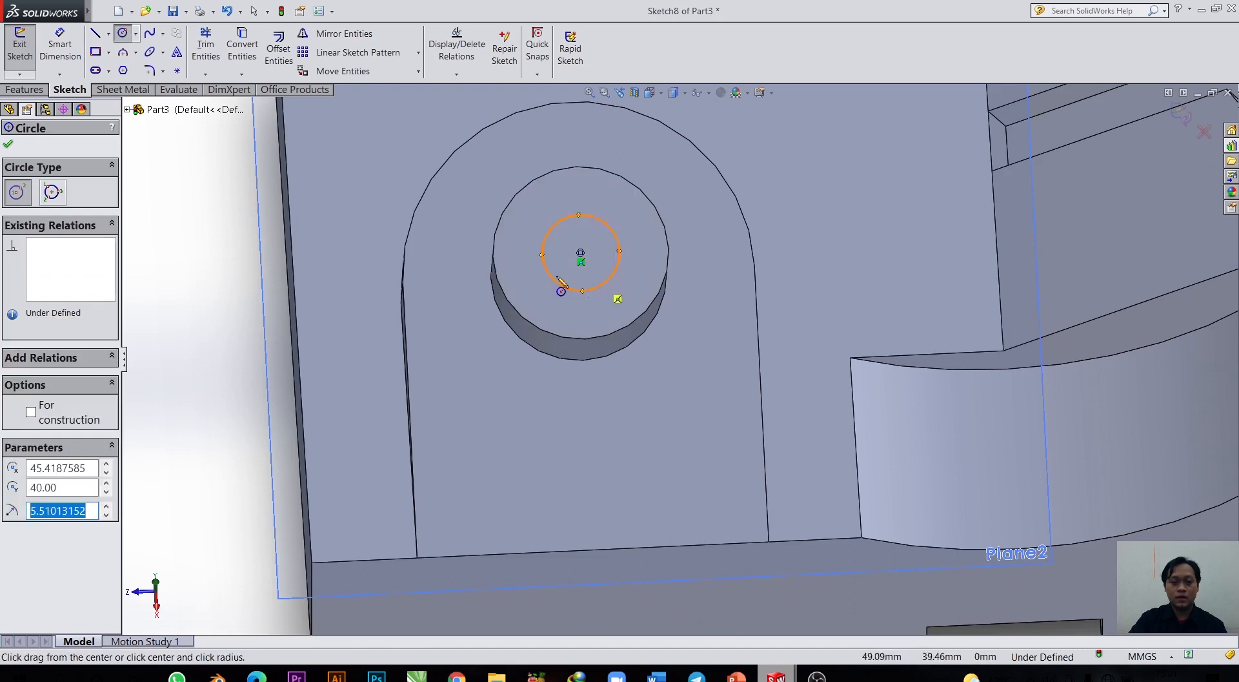
Set the diameter of the circle on the cylindrical boss to 12 mm and finish dimensioning.
click(60, 45)
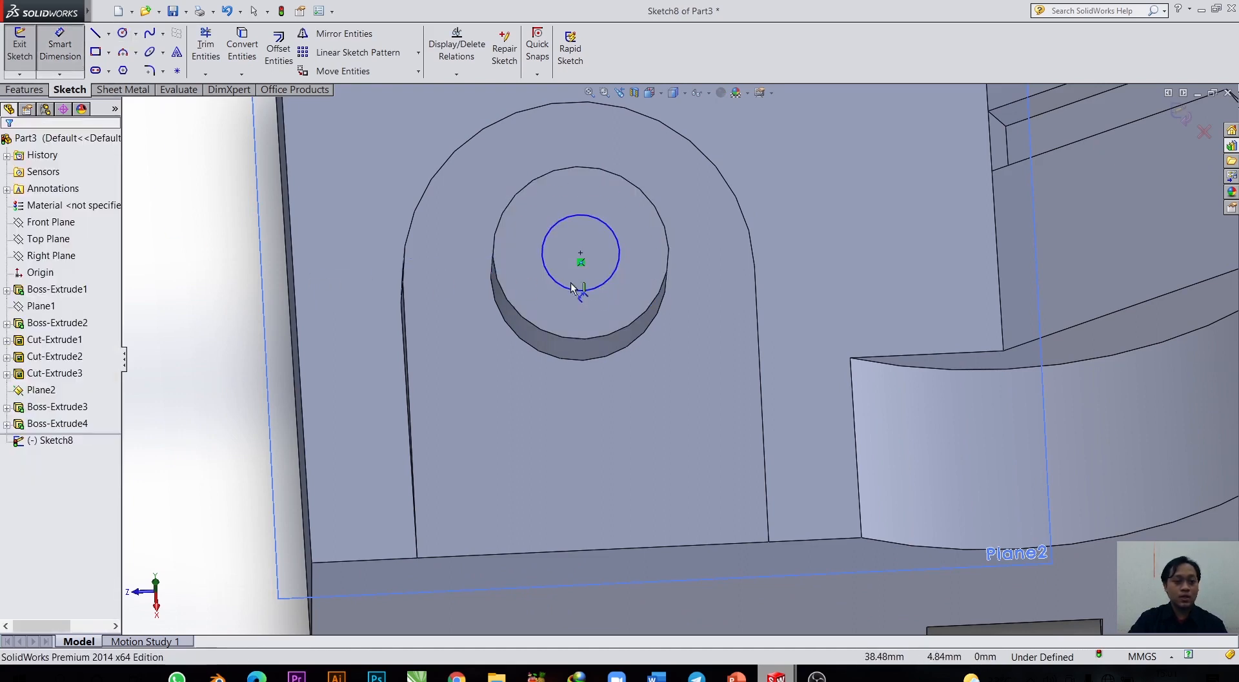
click(596, 292)
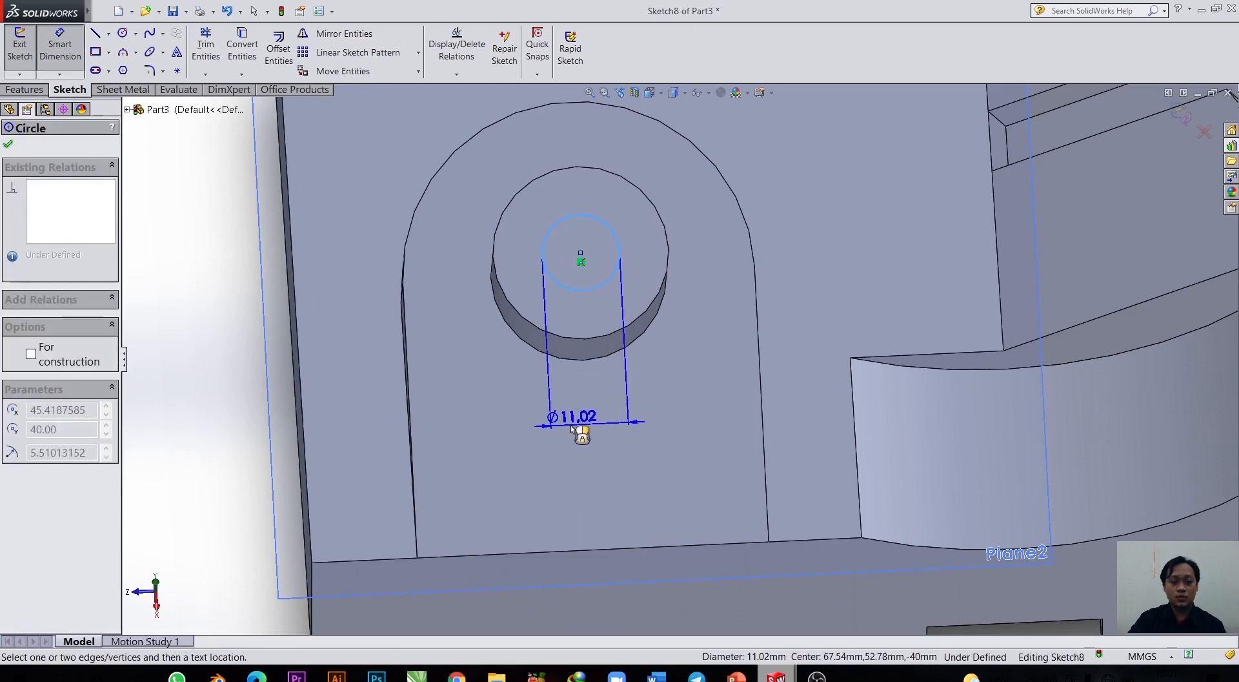
click(576, 434)
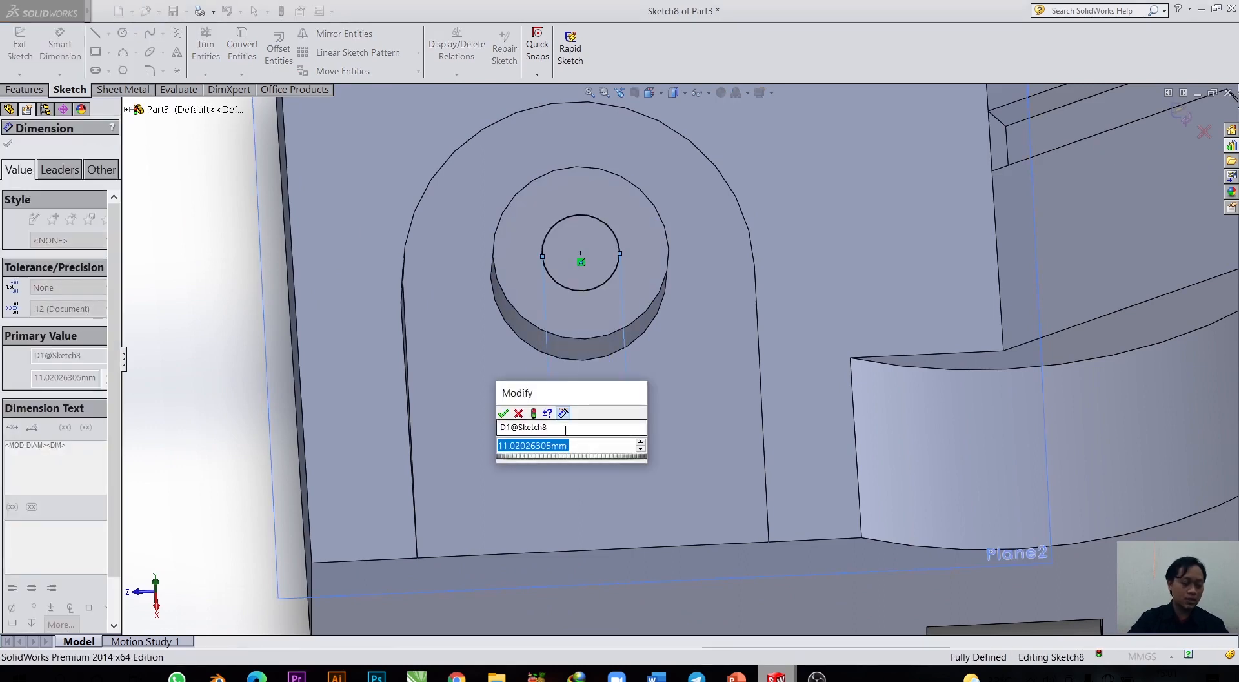
text(12)
key(Return)
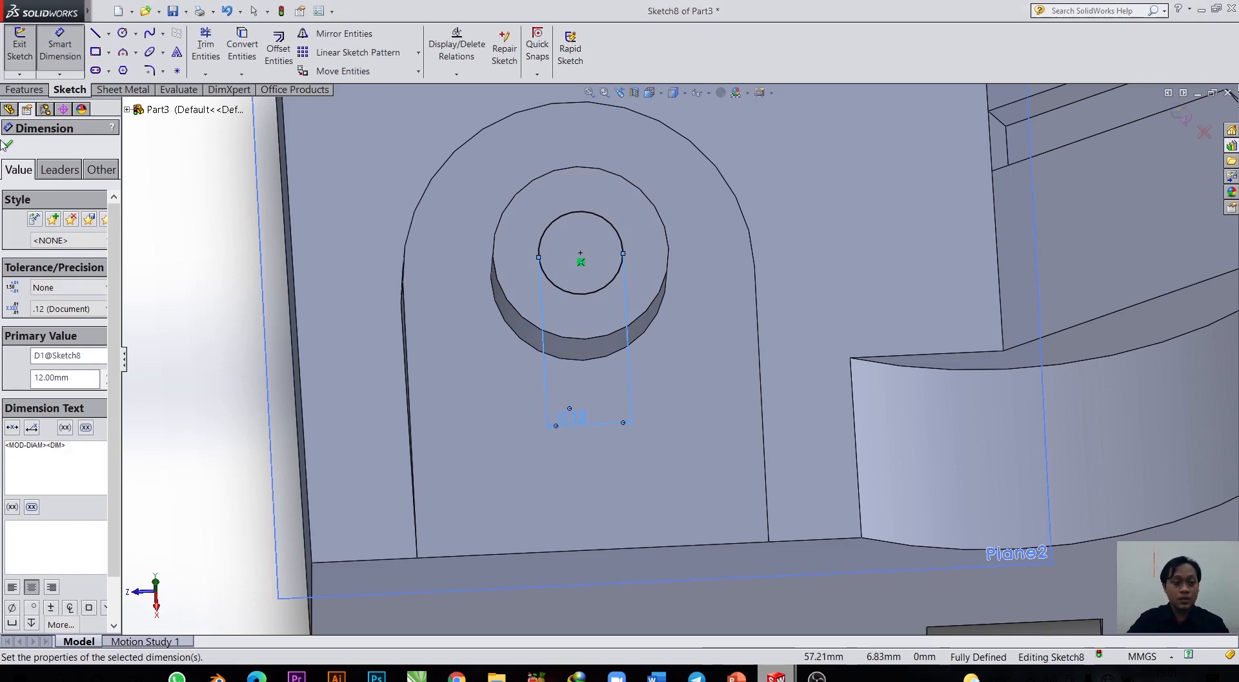
click(9, 148)
key(Escape)
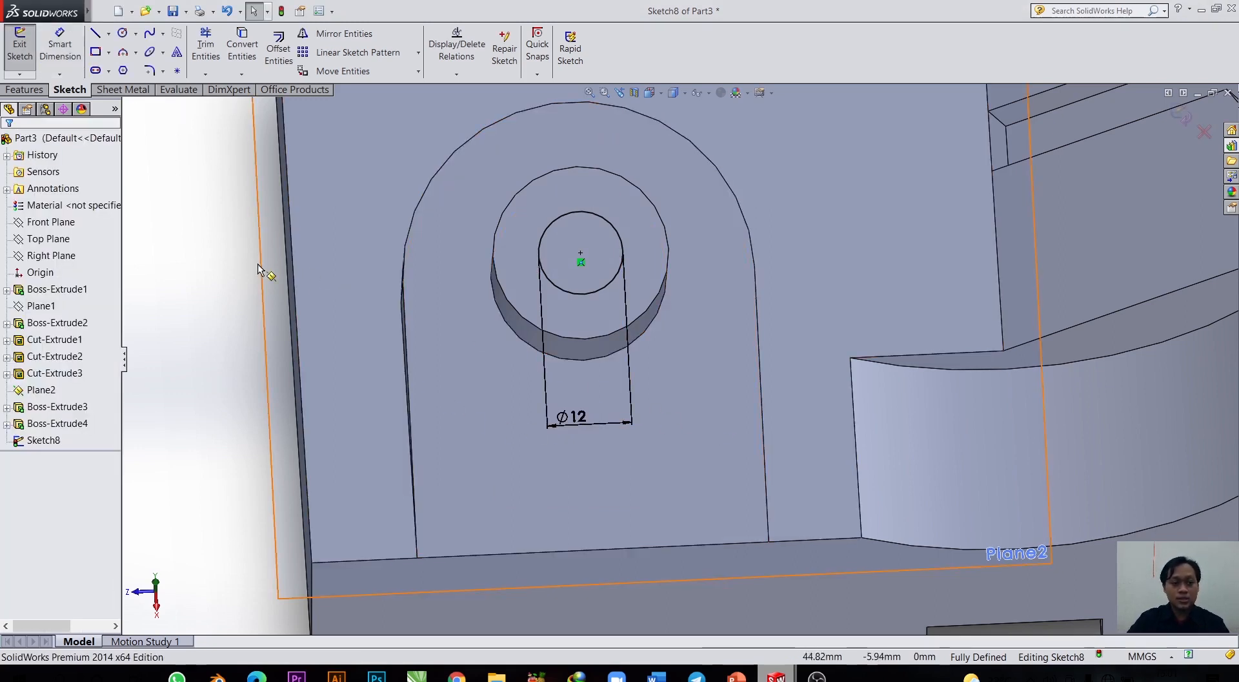
Cut the 12 mm circle through the cylindrical boss and the body with the Through All end condition.
click(33, 92)
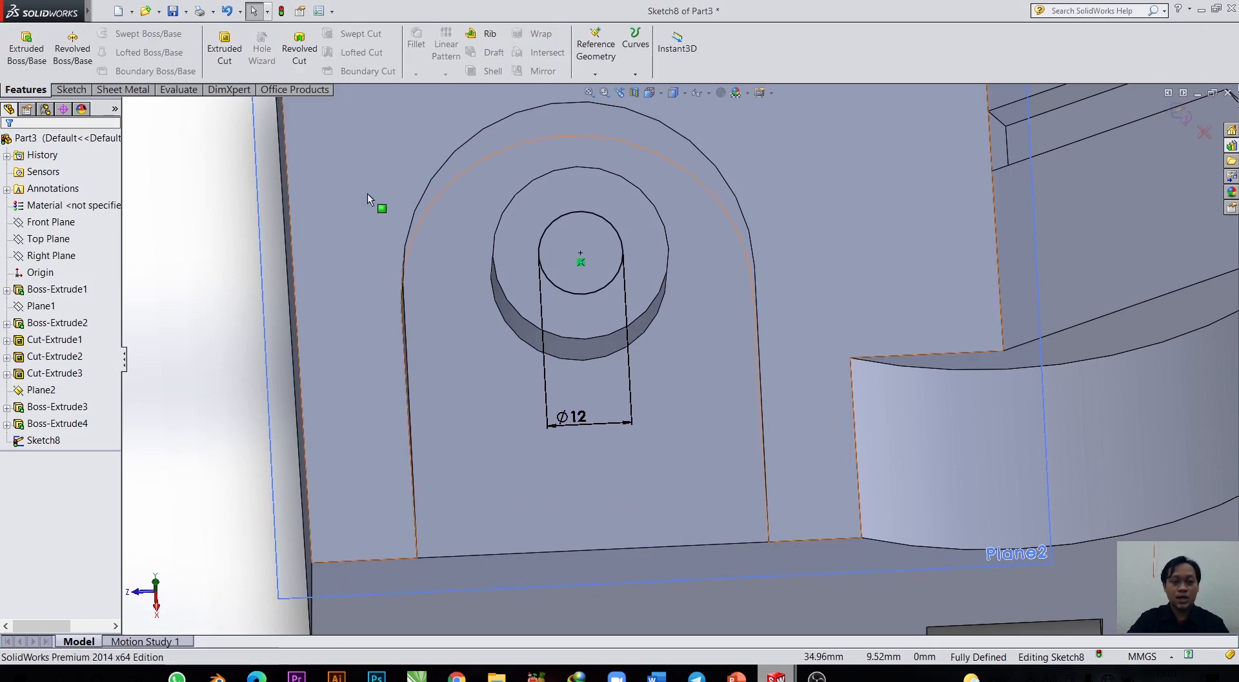
click(227, 49)
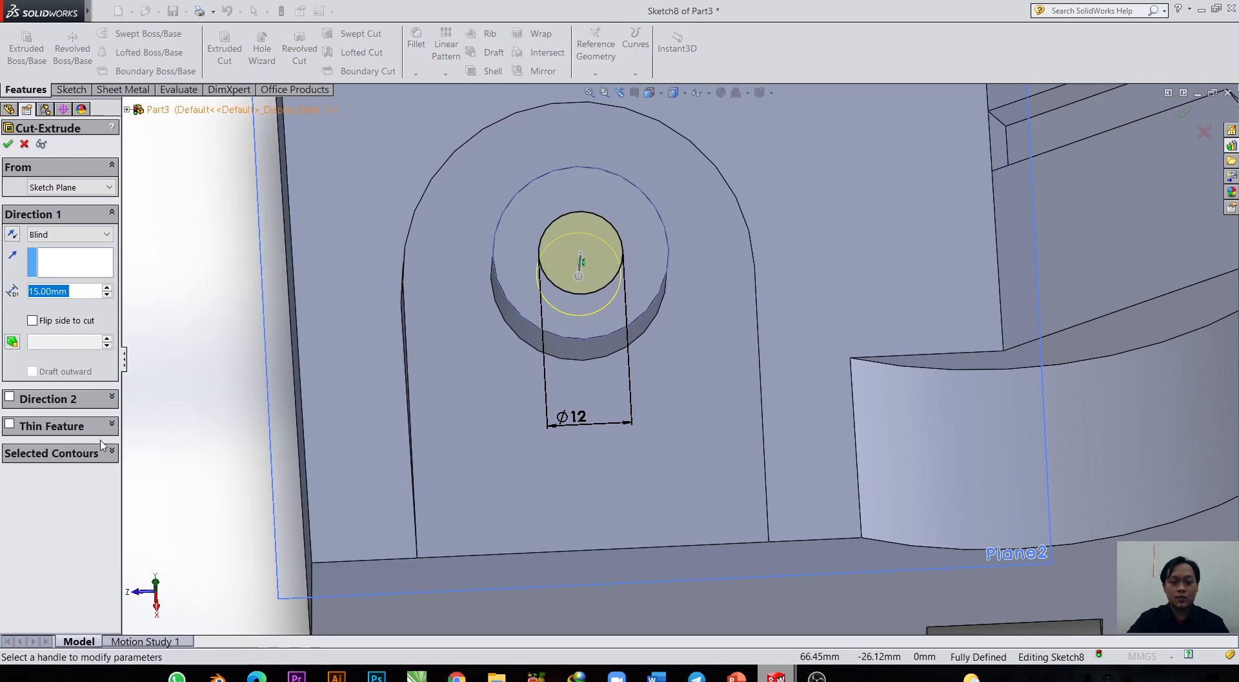
click(39, 235)
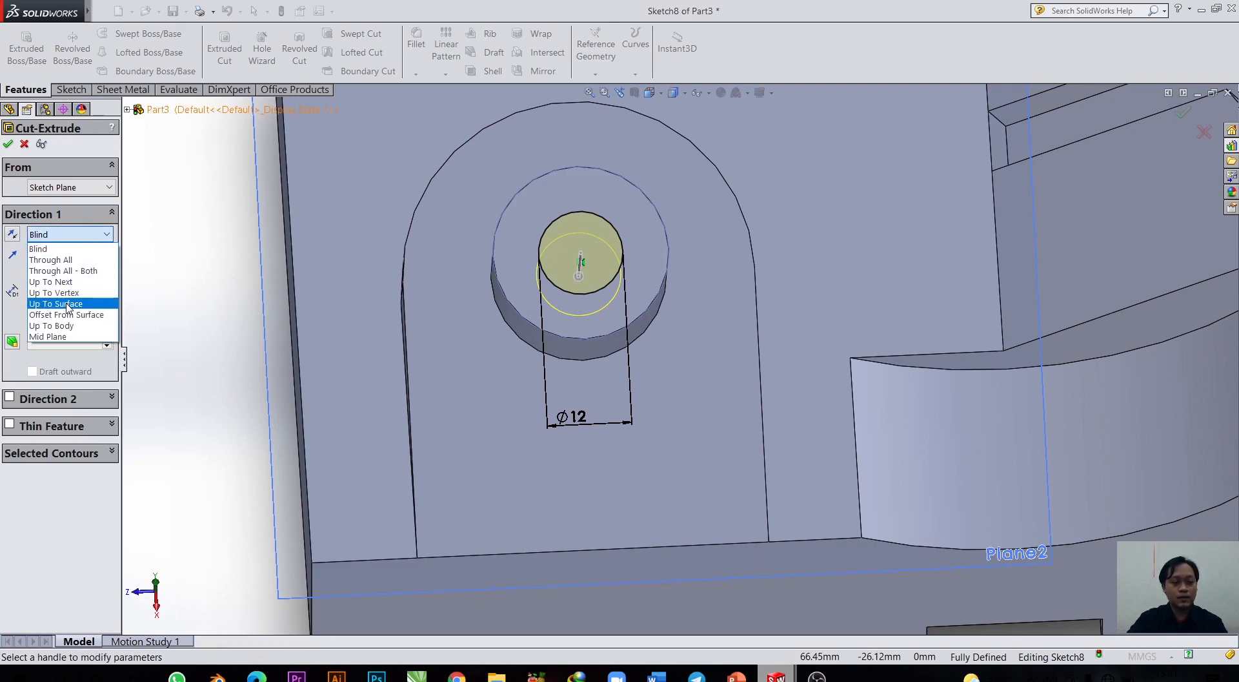
click(76, 263)
key(ctrl+7)
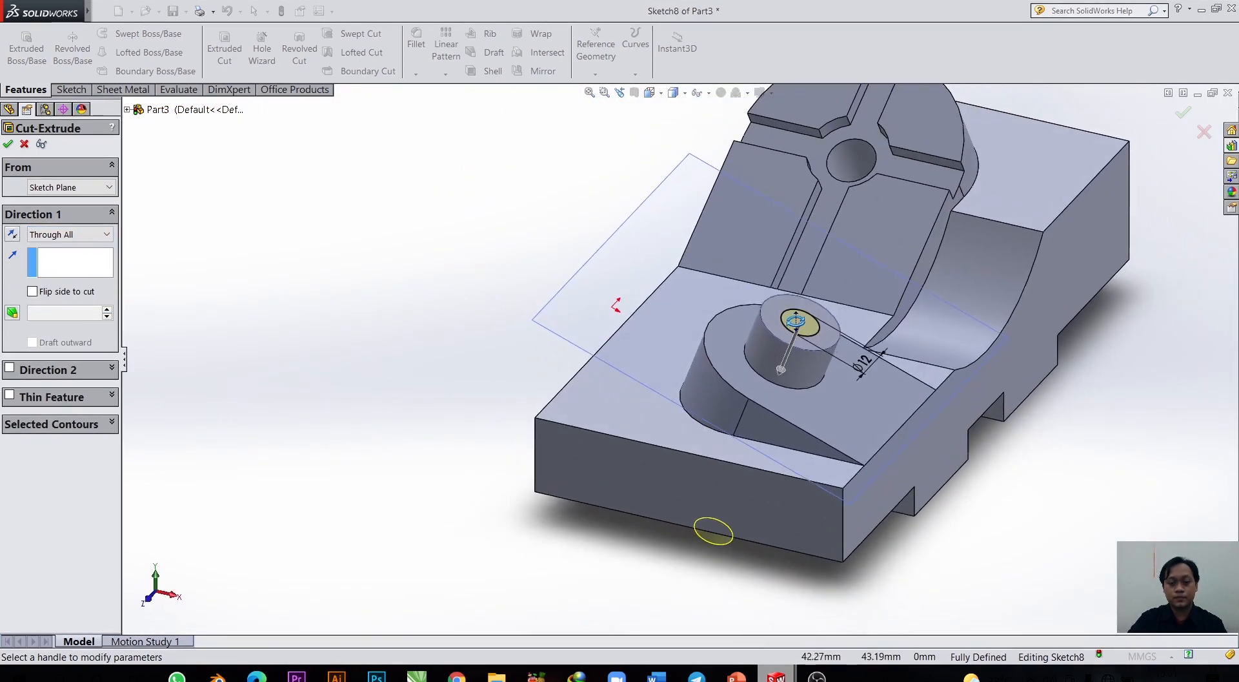
middle_drag(796, 320, 733, 275)
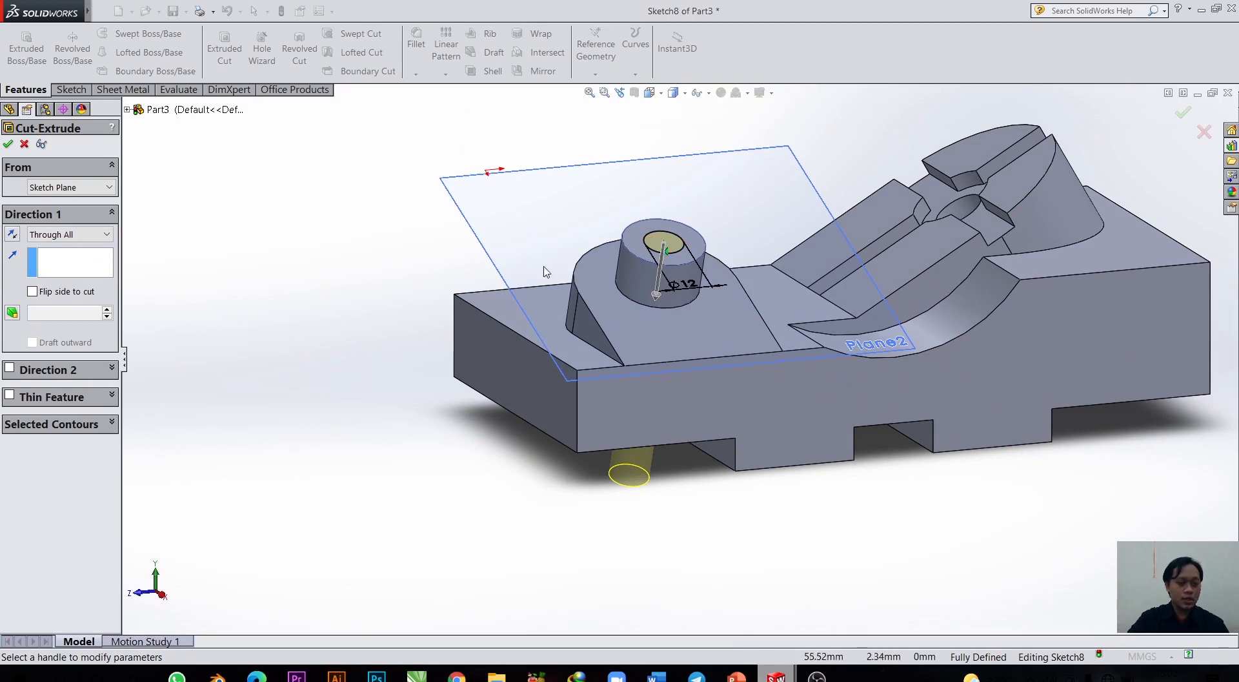
click(8, 144)
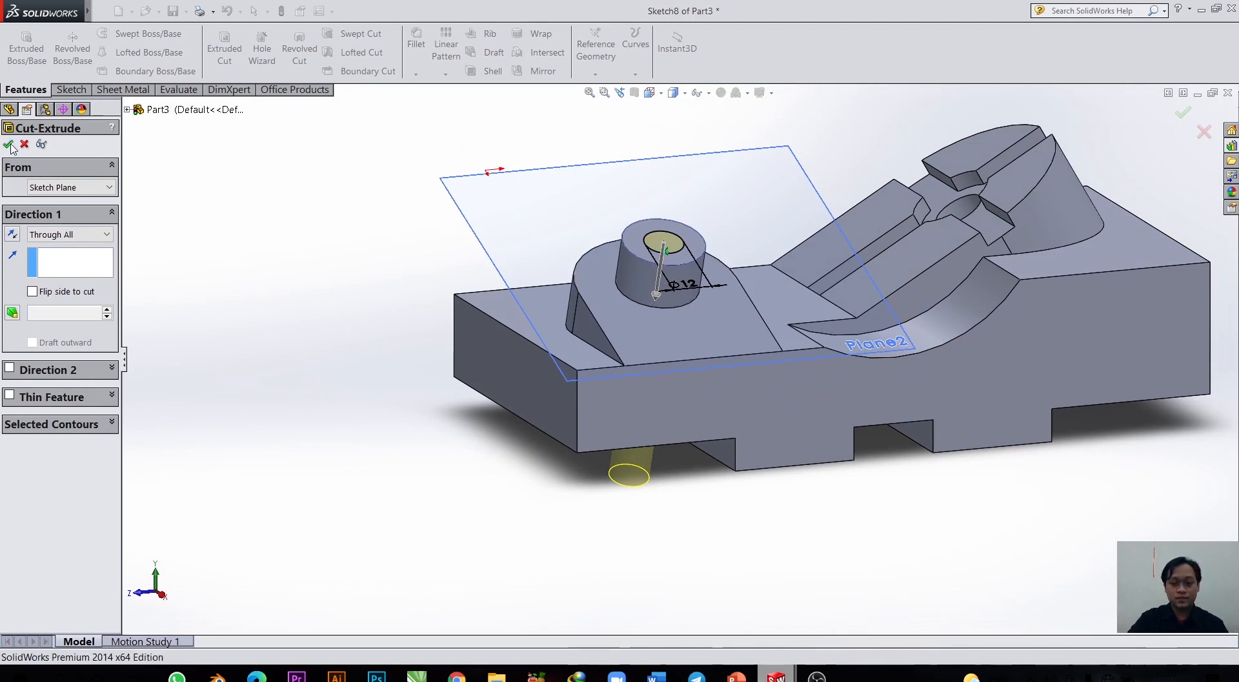
Hide the reference plane Plane2 in the model.
click(654, 94)
click(693, 316)
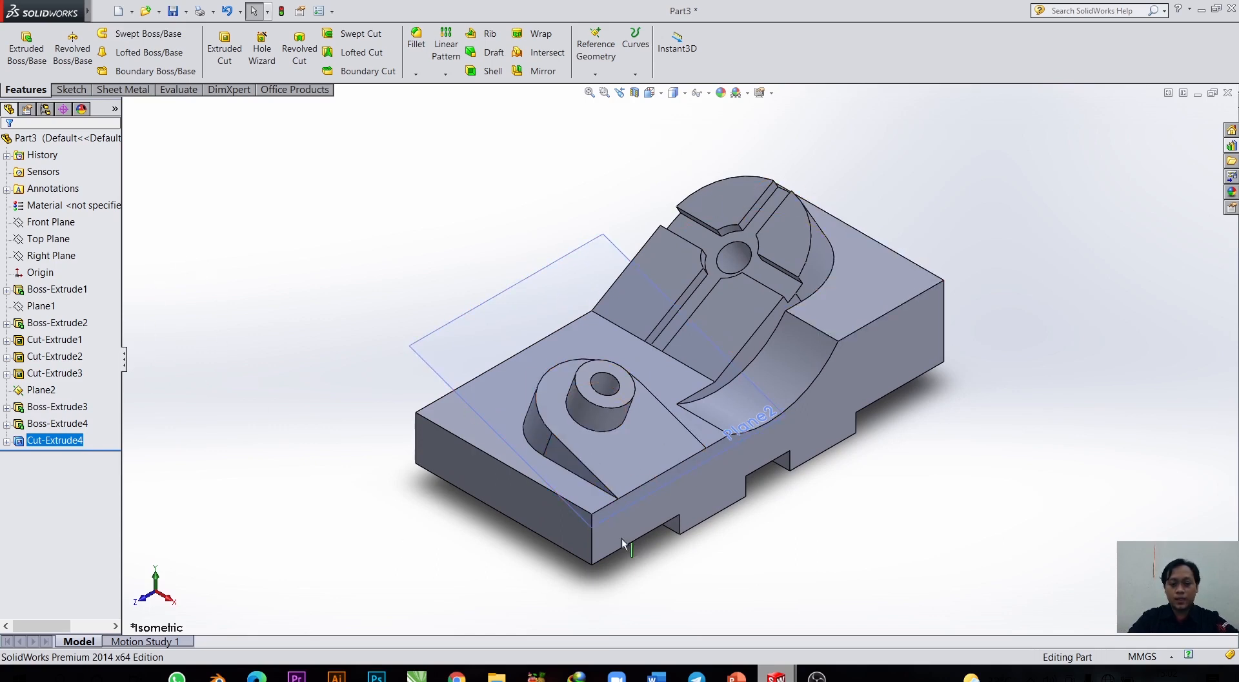
ctrl+click(57, 391)
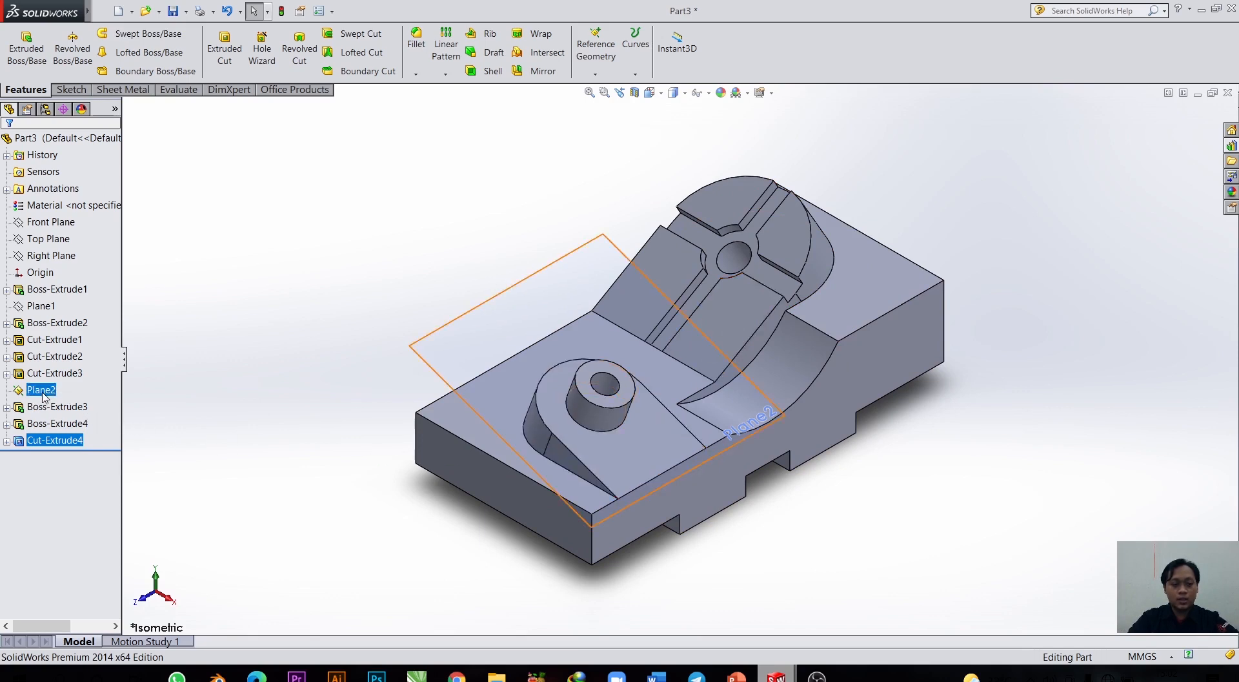
right_click(45, 395)
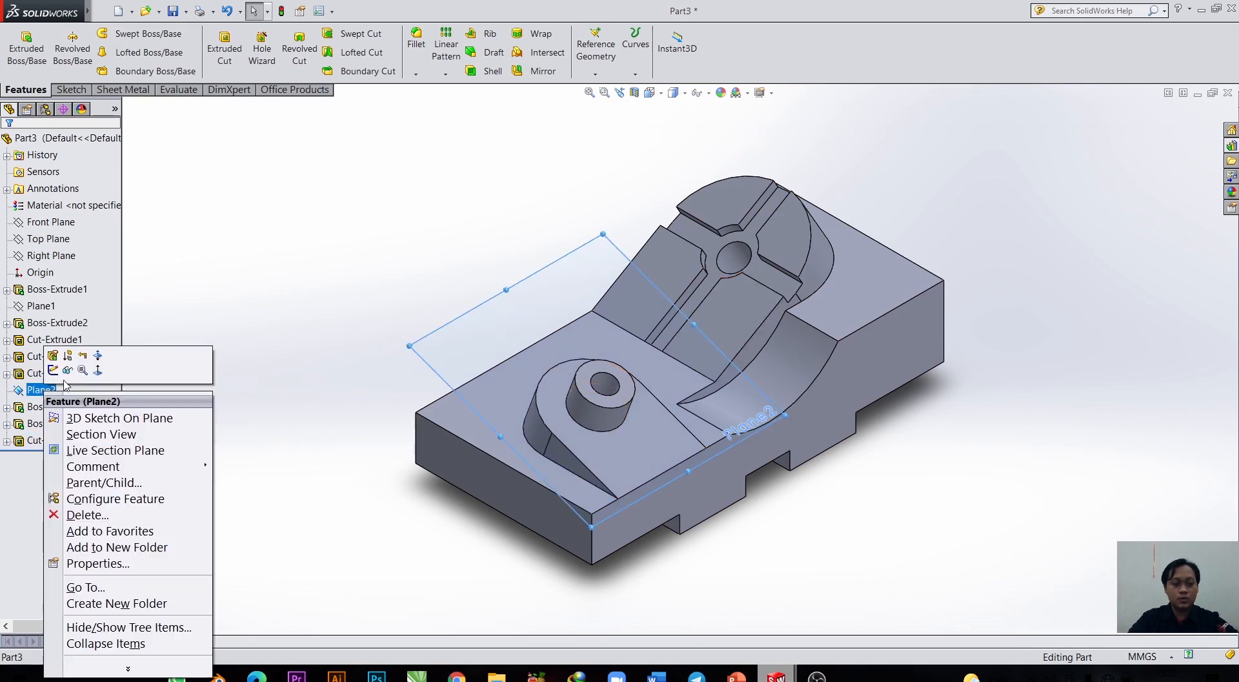
click(67, 371)
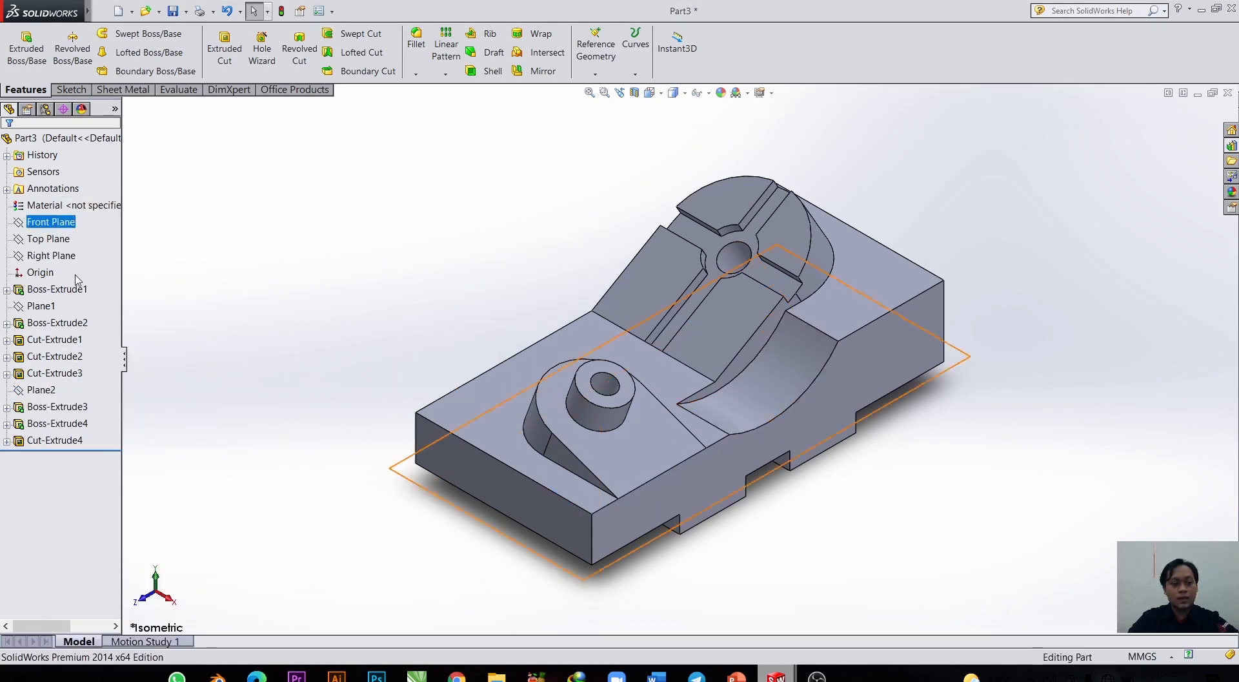
Assign the material 6061 Alloy from the Aluminium Alloys category of SolidWorks Materials to the part.
right_click(58, 208)
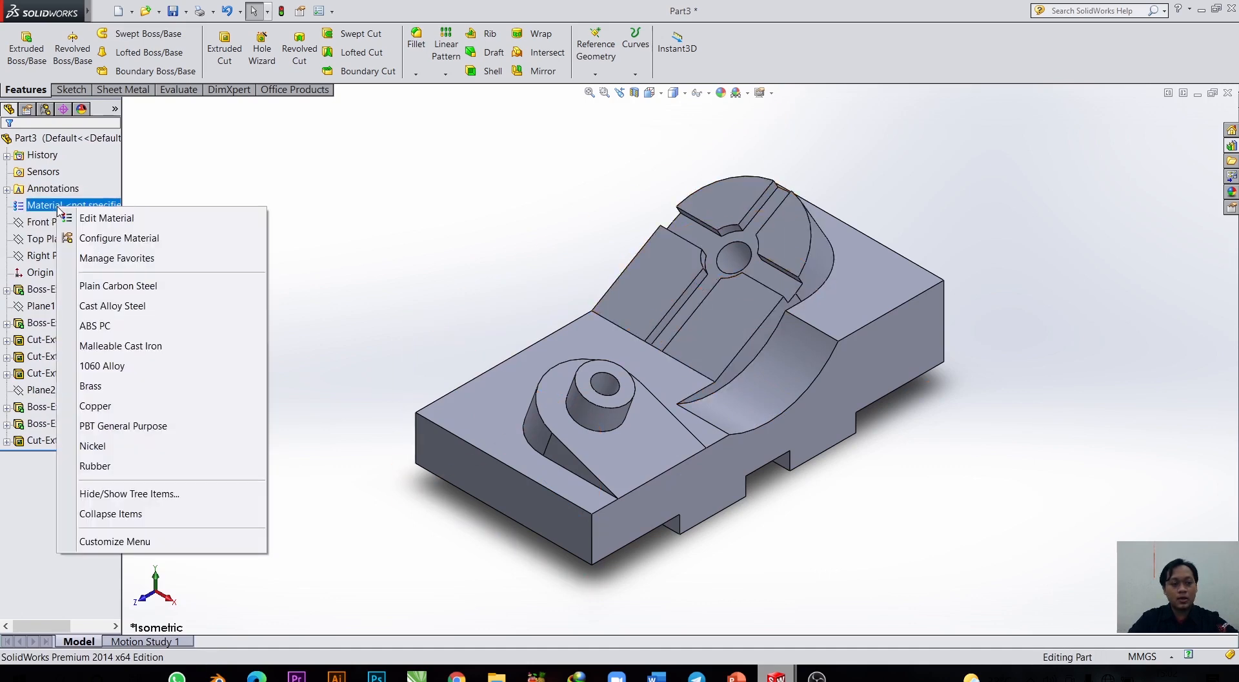
click(97, 218)
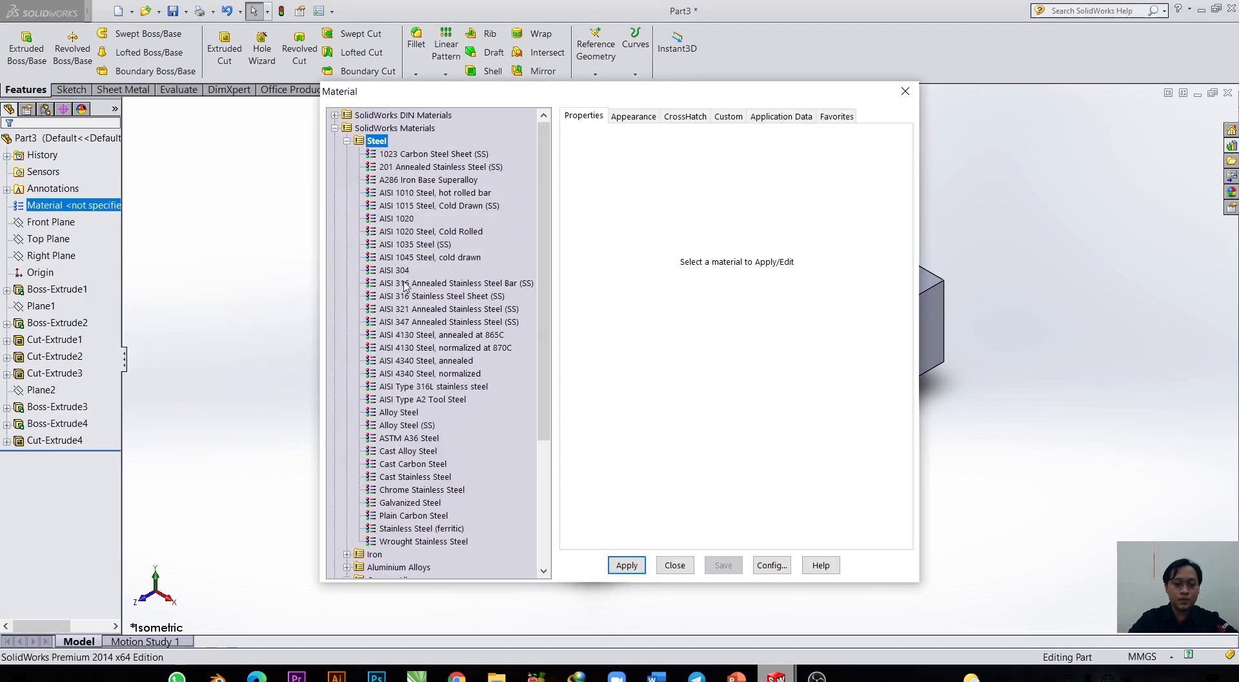
click(347, 141)
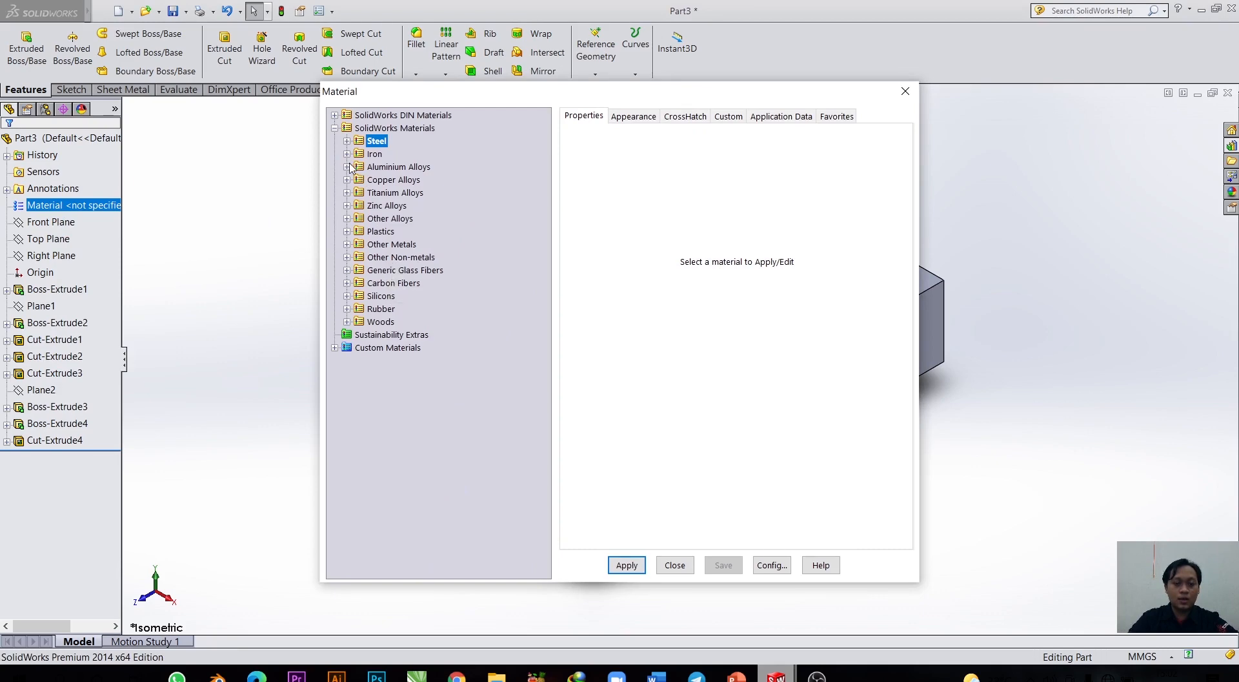
click(346, 167)
scroll(455, 313, down, 15)
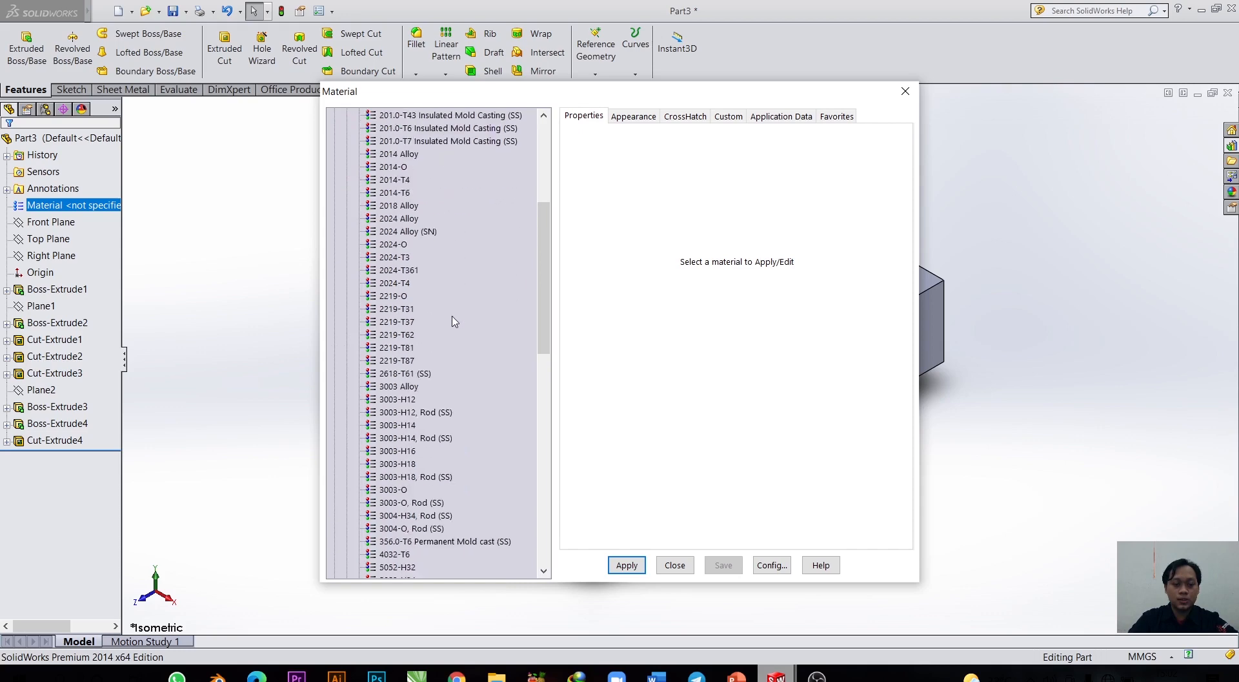
scroll(455, 313, down, 2)
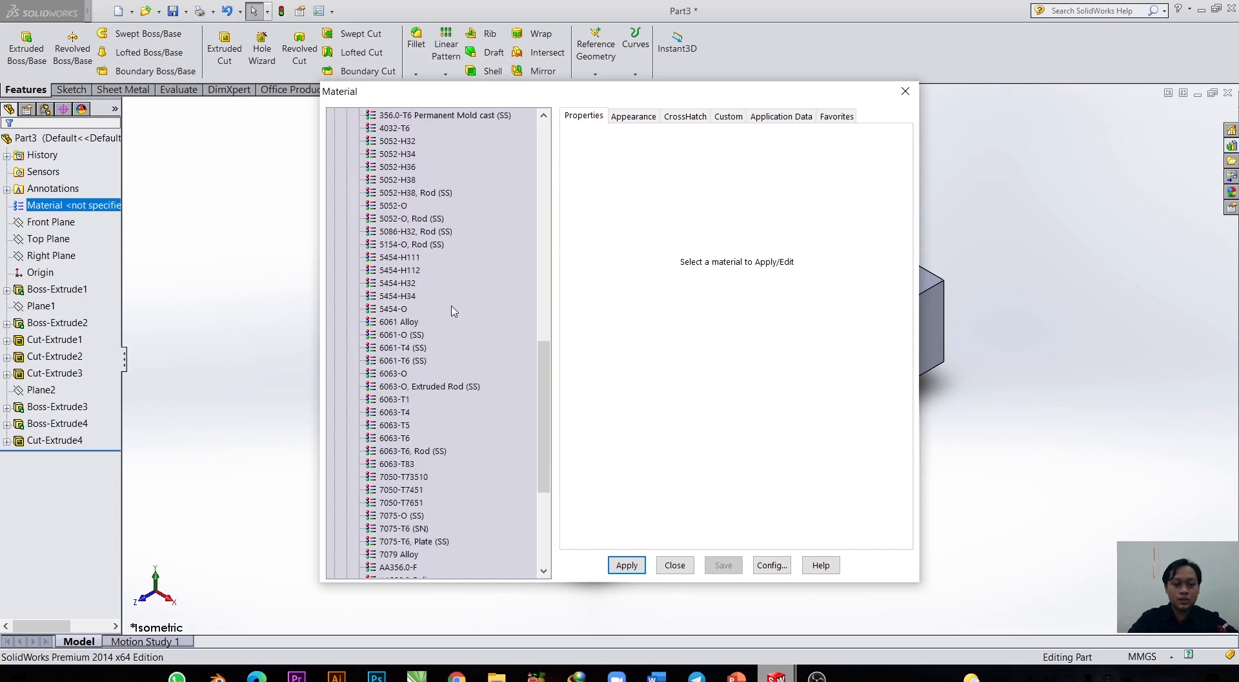
click(410, 323)
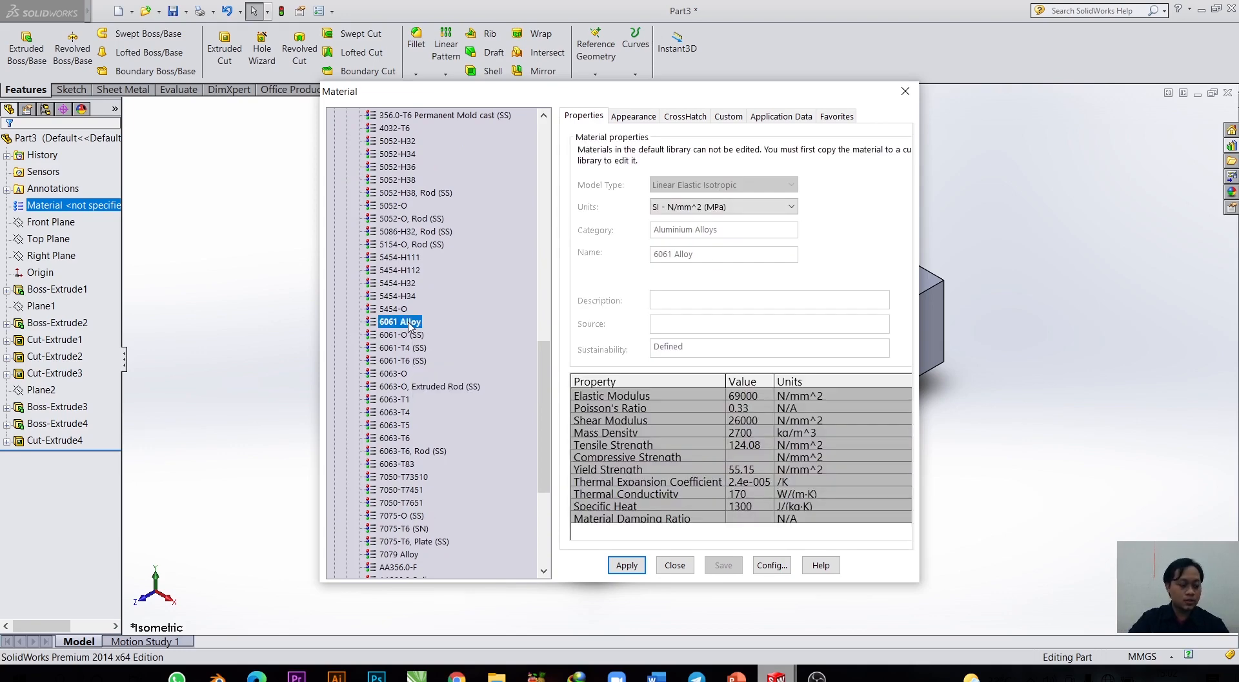
drag(650, 101, 1009, 63)
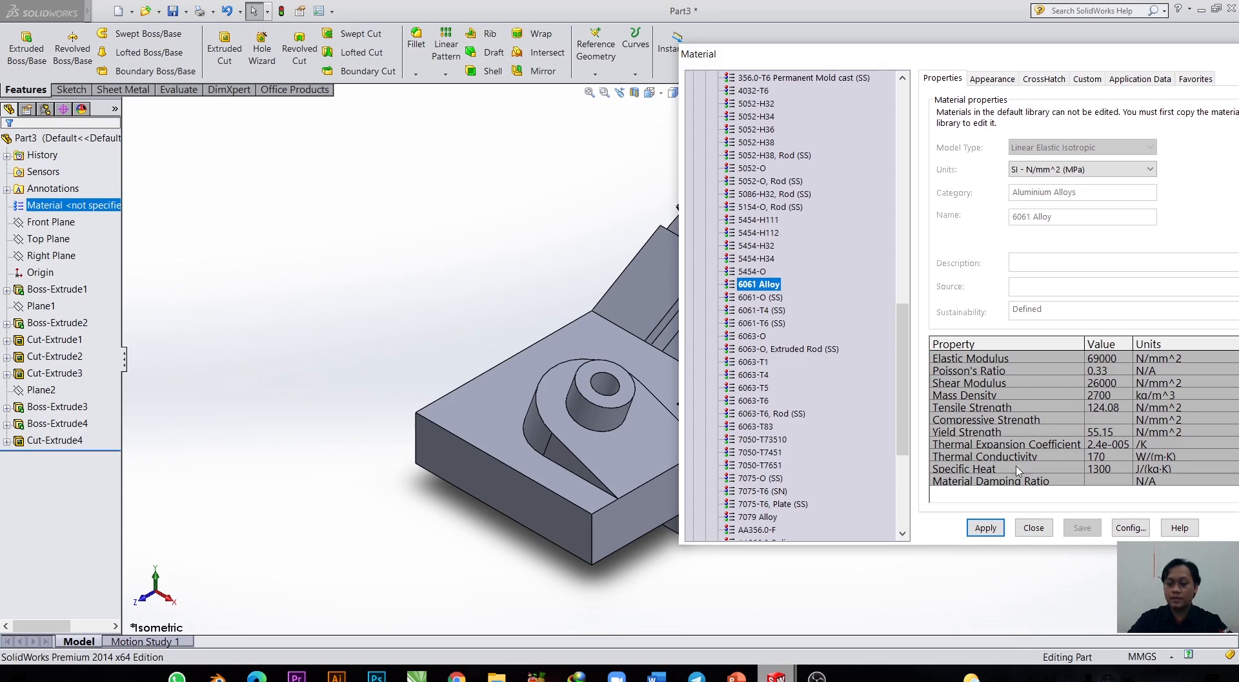
click(986, 527)
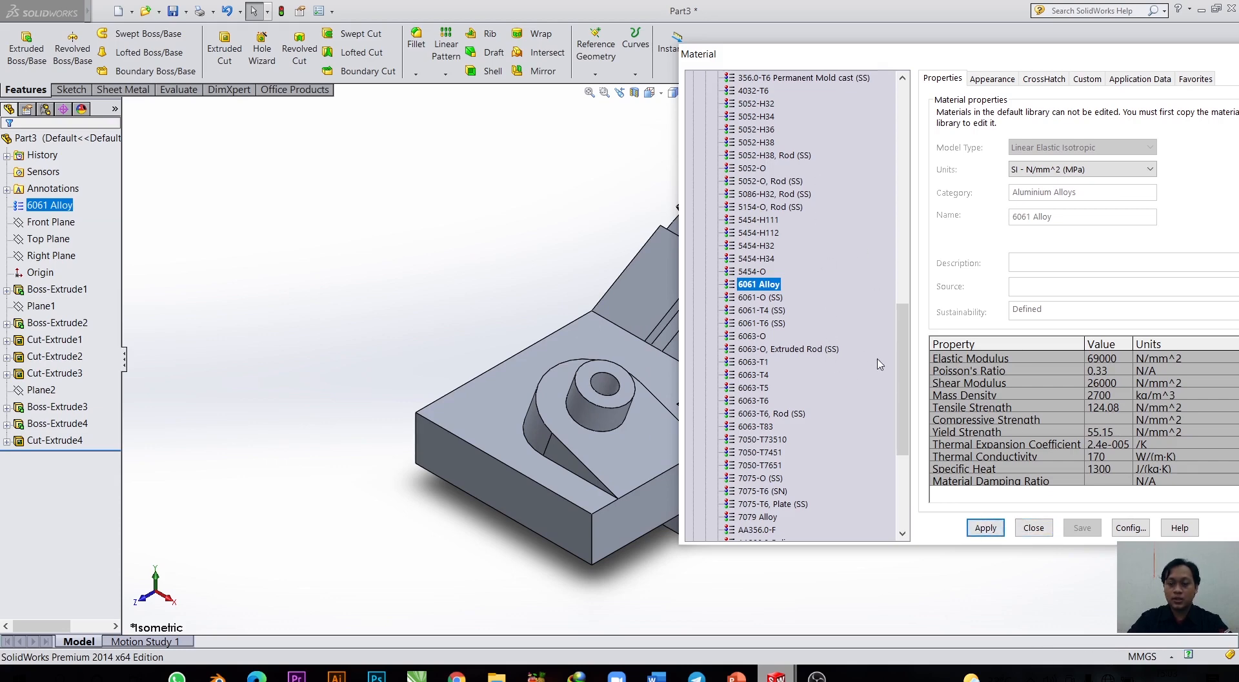
drag(904, 373, 897, 408)
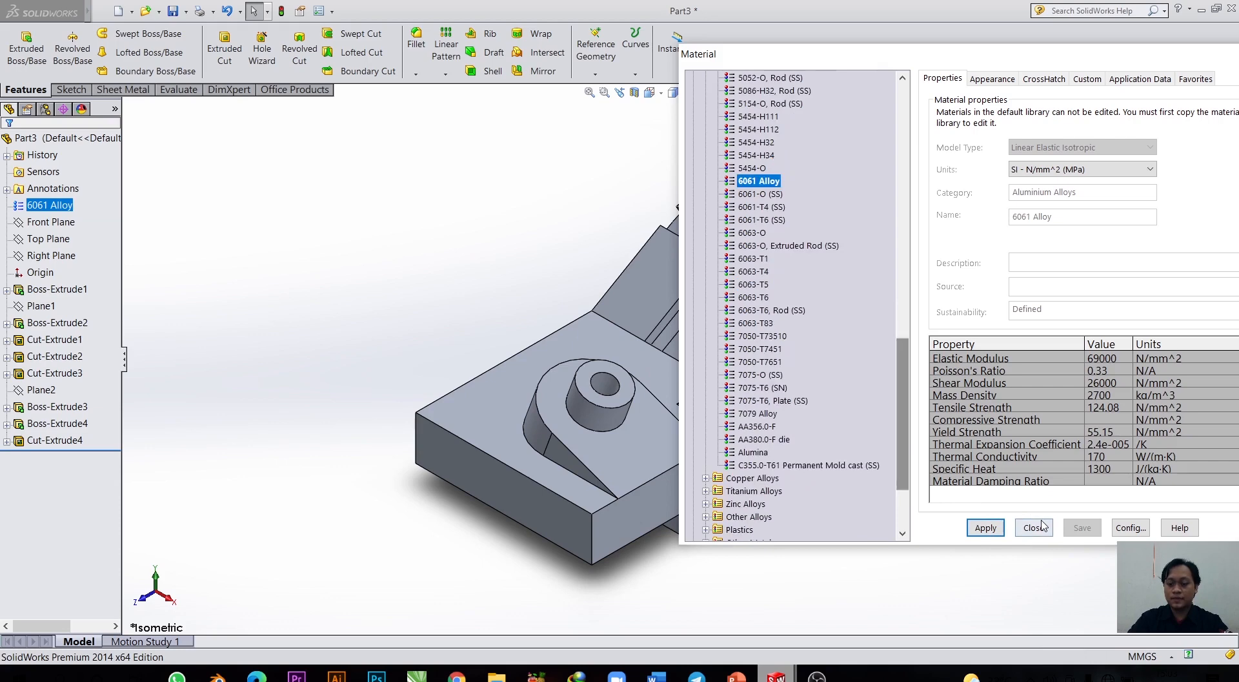
click(1033, 528)
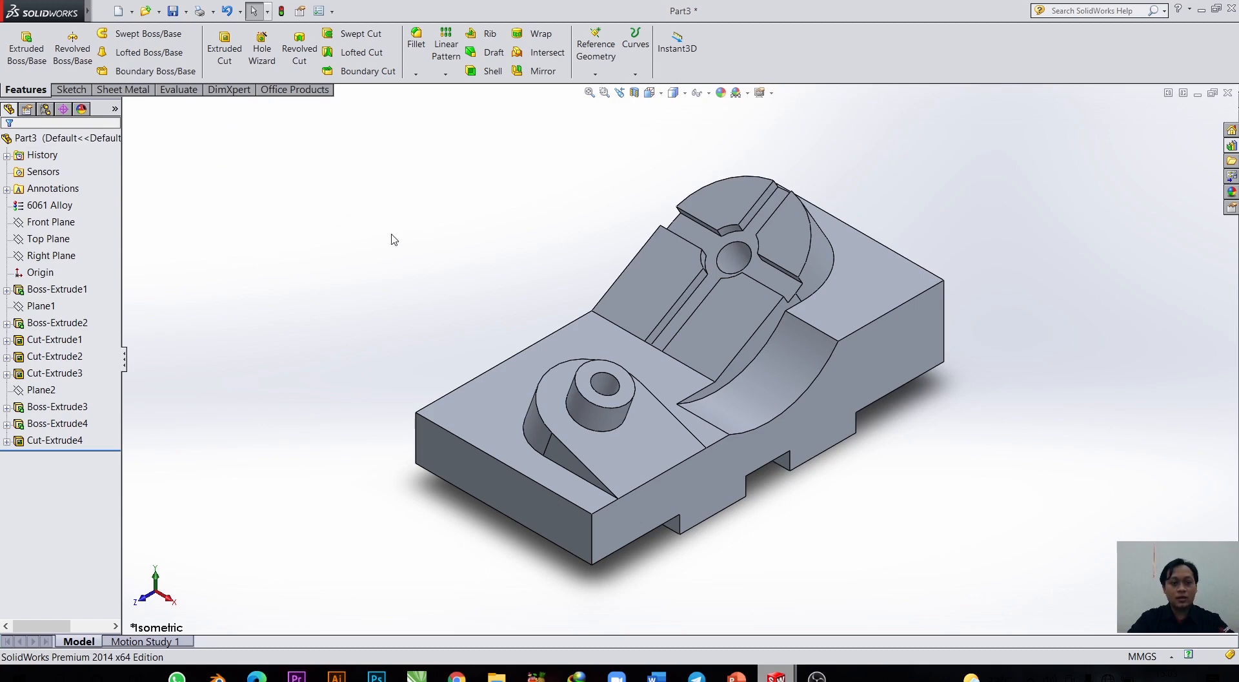
Evaluate the mass properties of the finished 6061 Alloy part and examine its mass in grams.
click(180, 93)
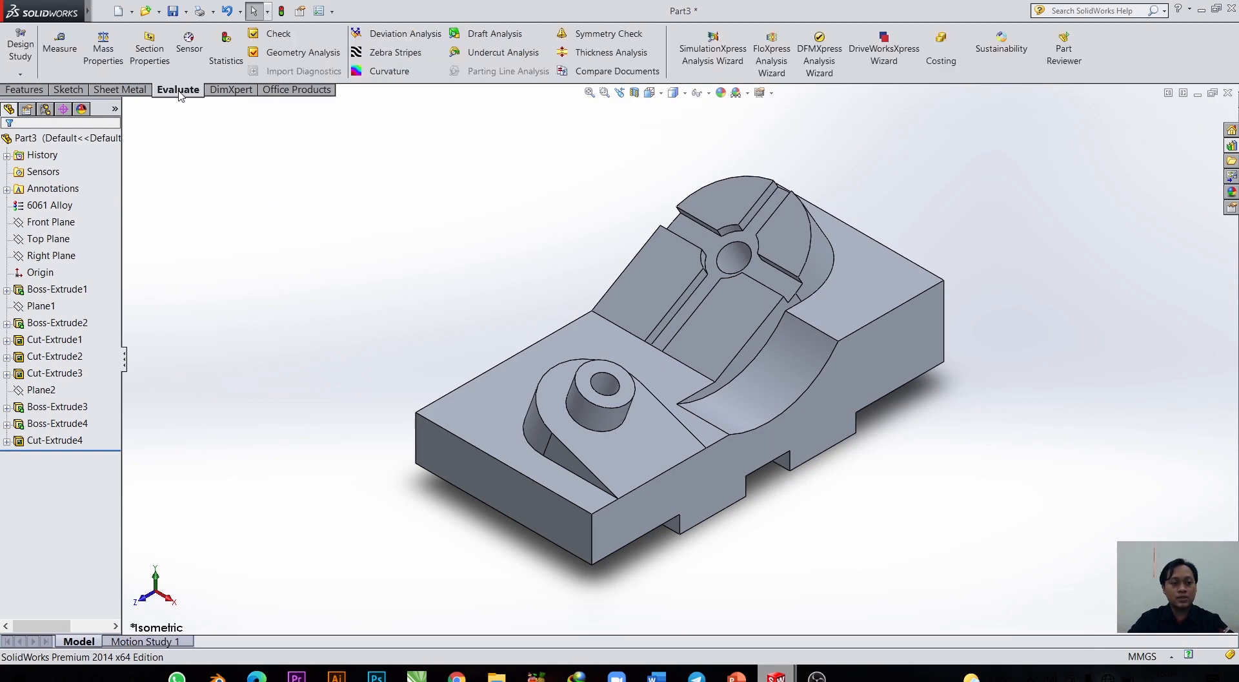
click(103, 52)
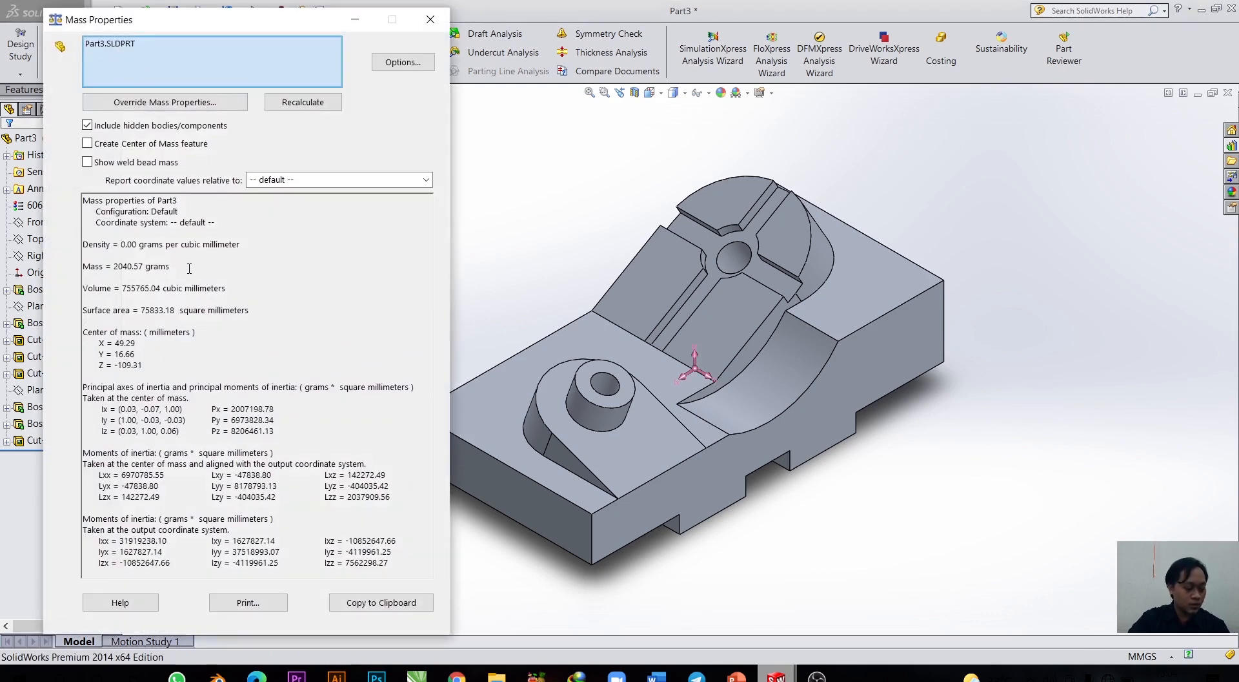
drag(189, 268, 87, 270)
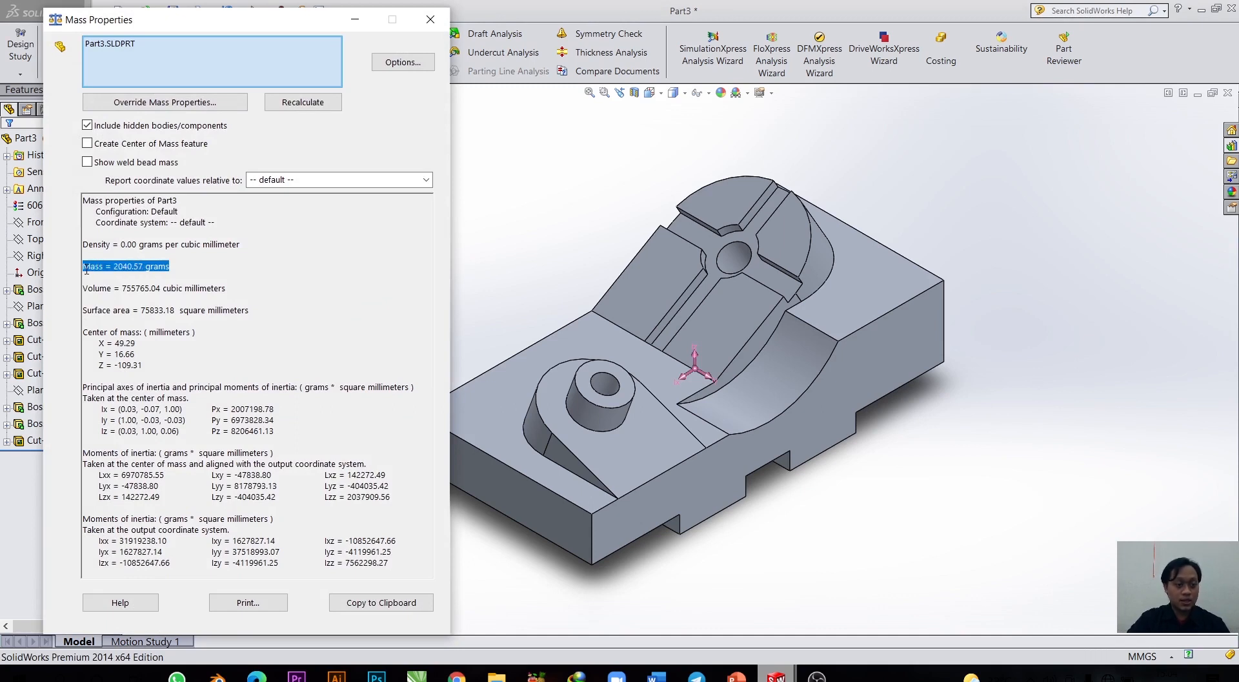
click(135, 267)
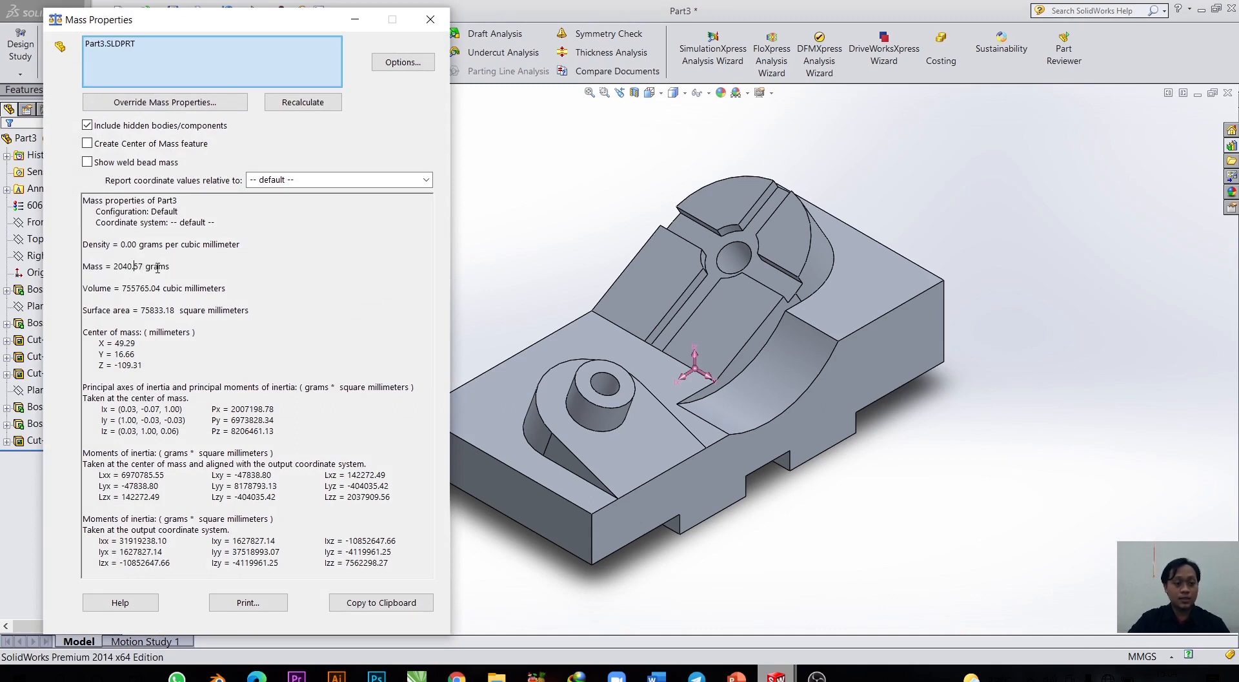
drag(172, 268, 92, 269)
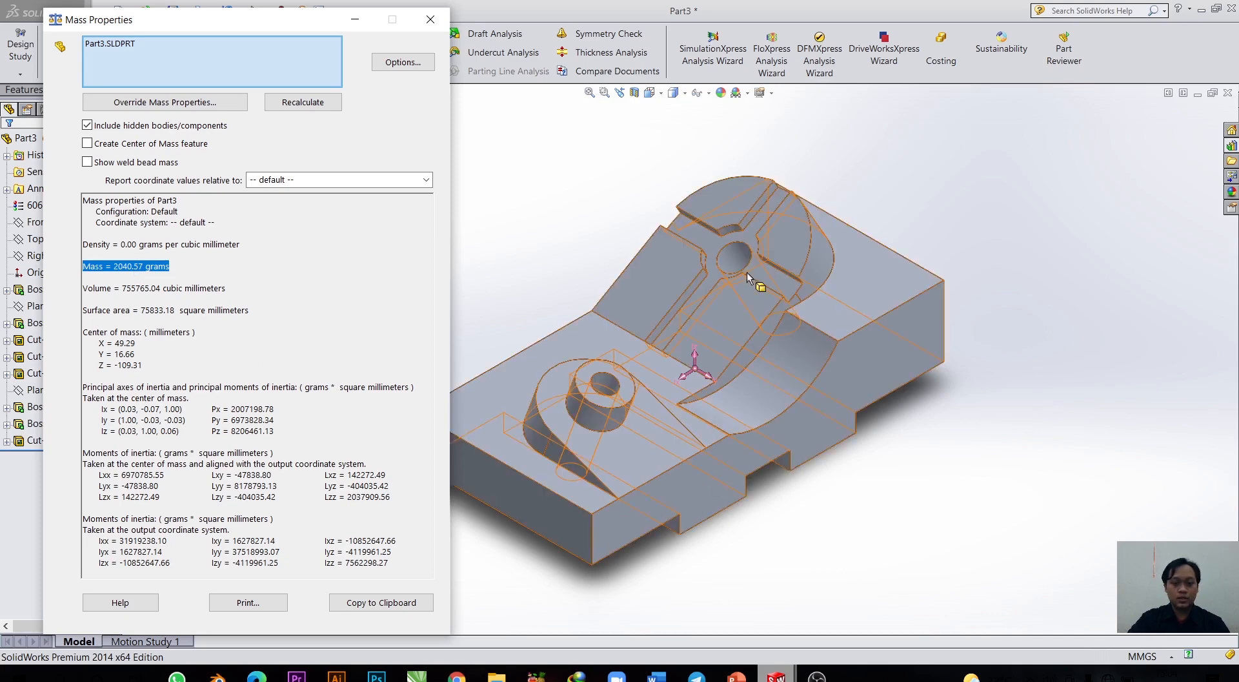
click(180, 267)
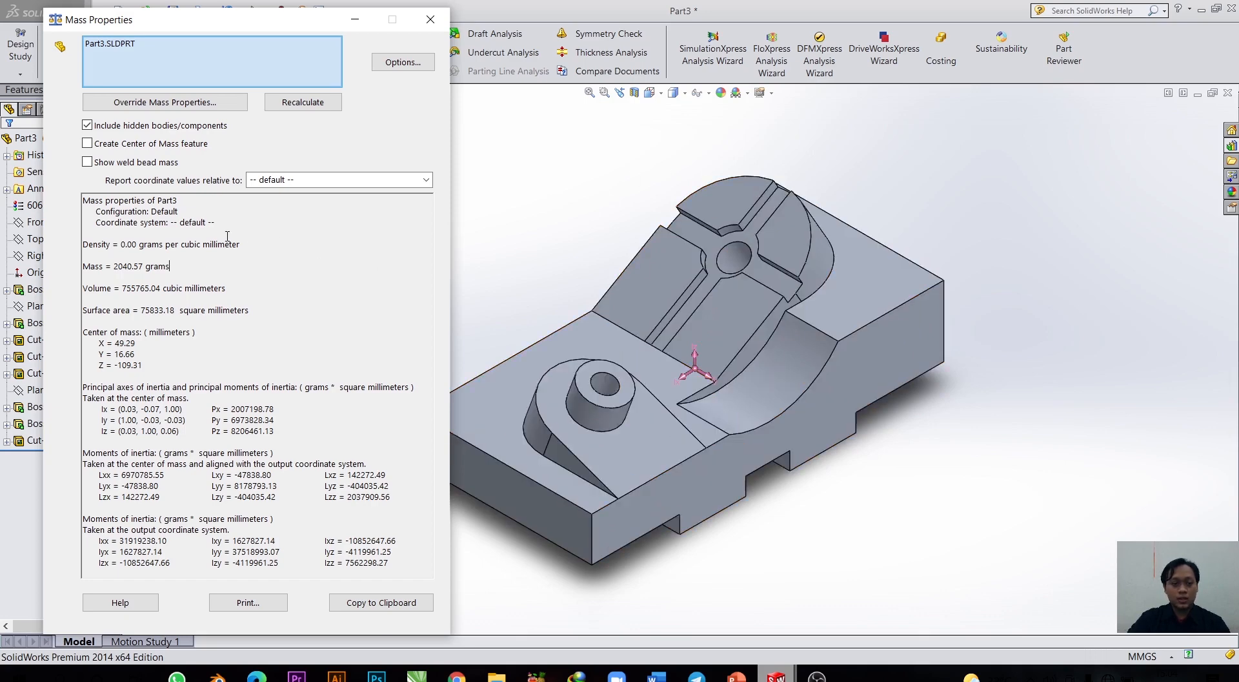
drag(177, 269, 97, 267)
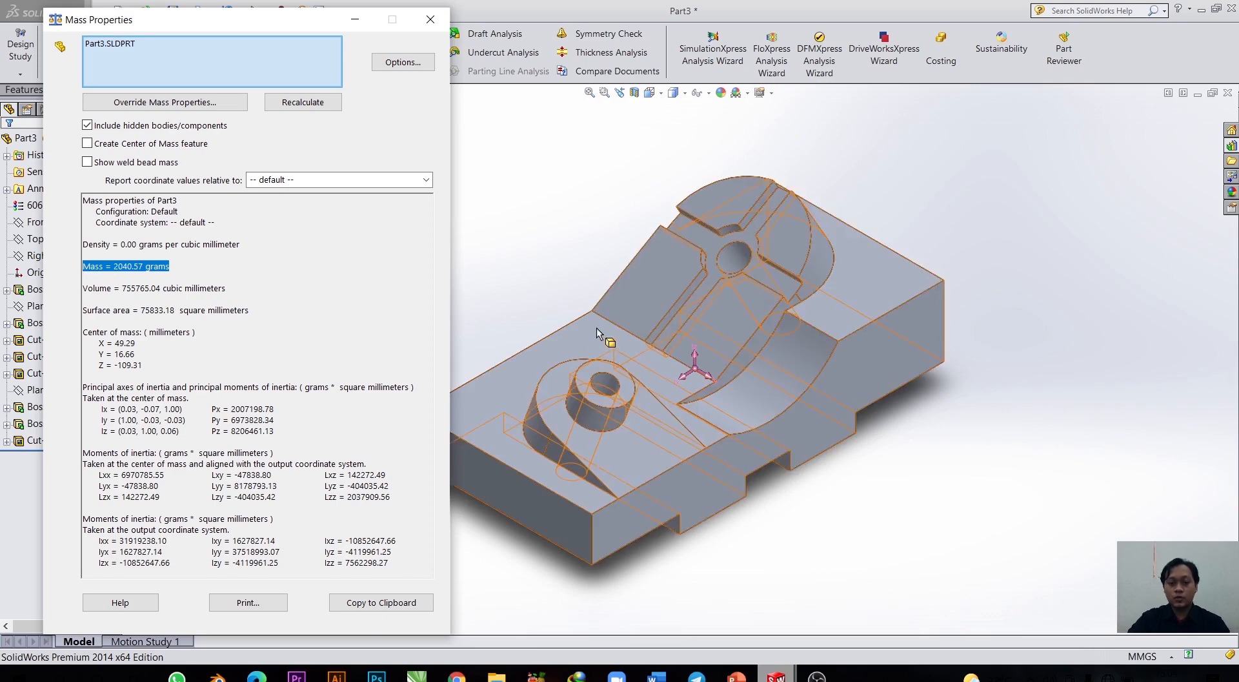
click(149, 267)
drag(178, 267, 118, 267)
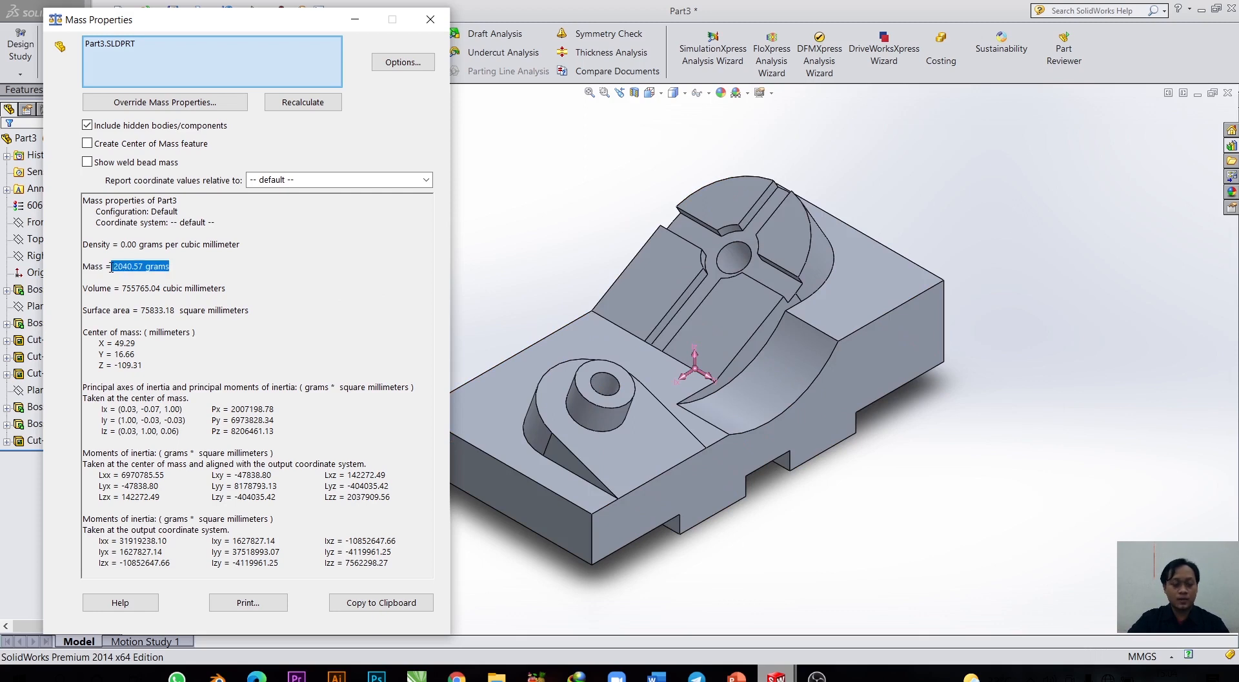
Examine the part's X, Y and Z center of mass coordinates and close the mass properties report.
click(176, 347)
drag(149, 364, 98, 343)
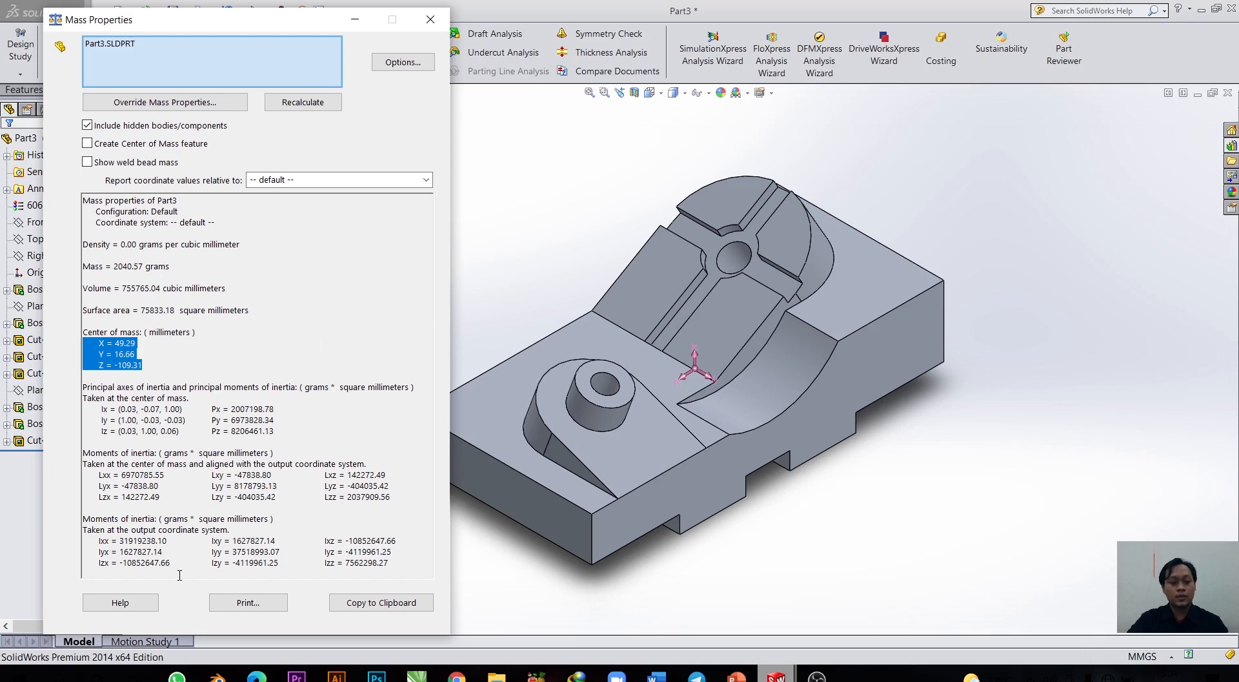
click(443, 27)
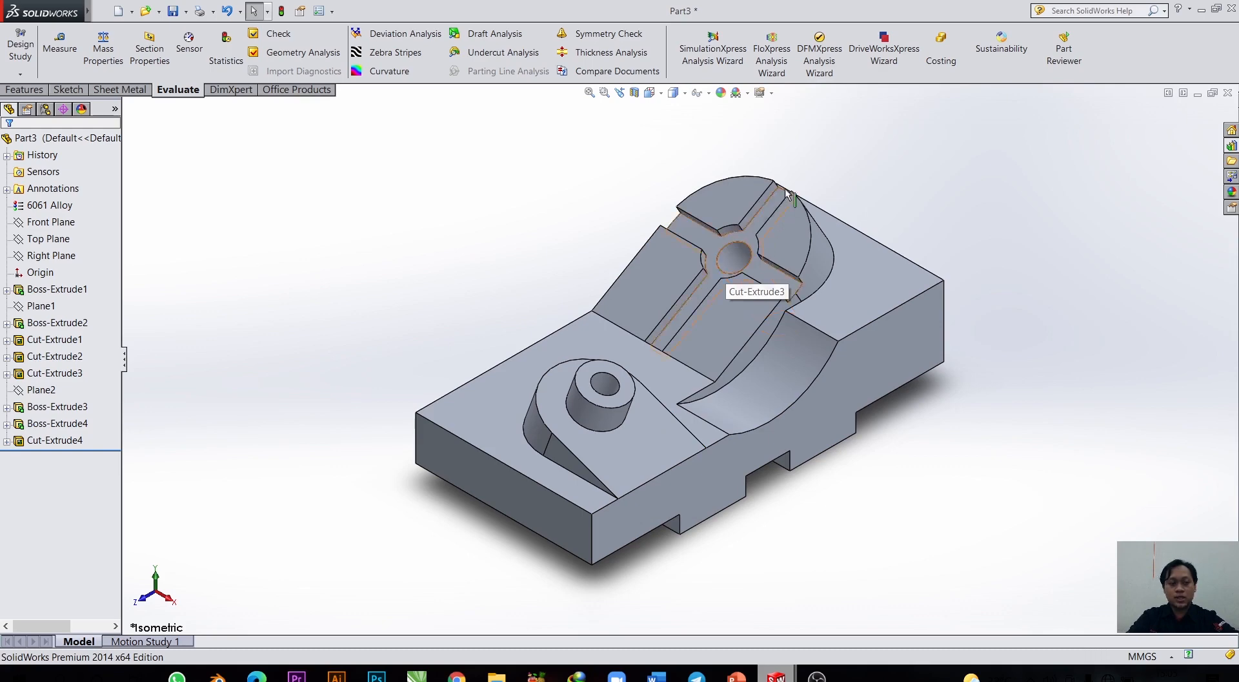
Save the part as CSWA2 in the same folder as CSWA1.
click(173, 11)
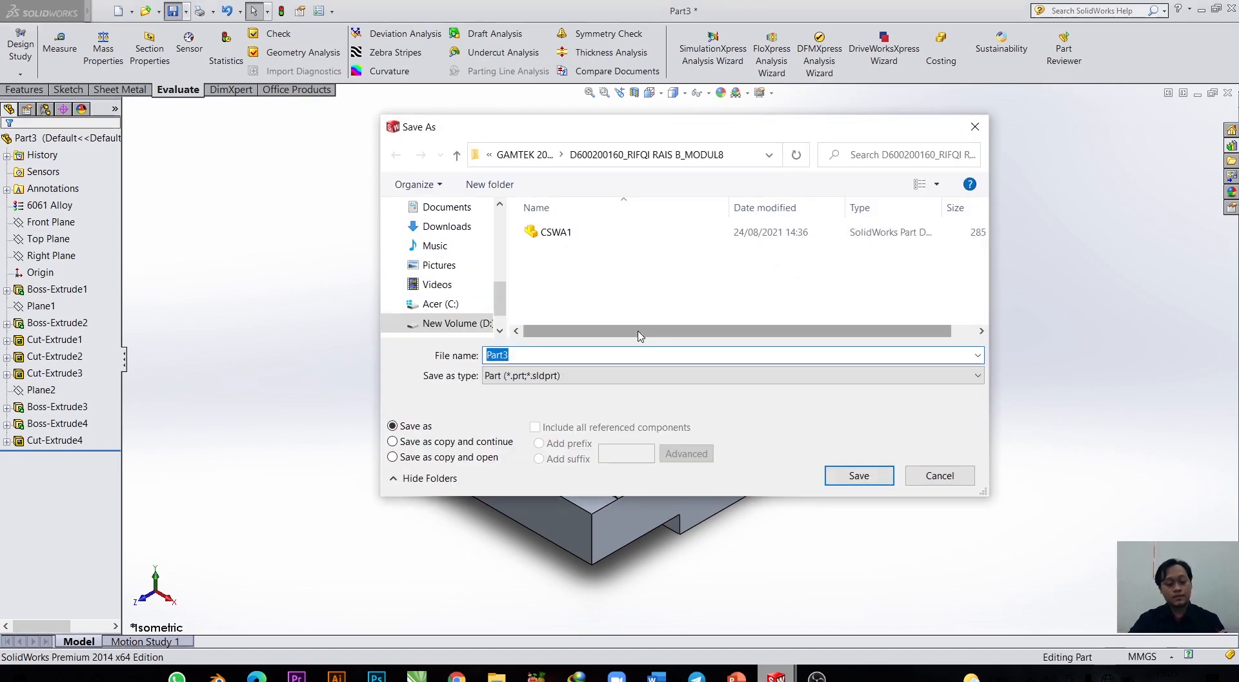
key(Caps_Lock)
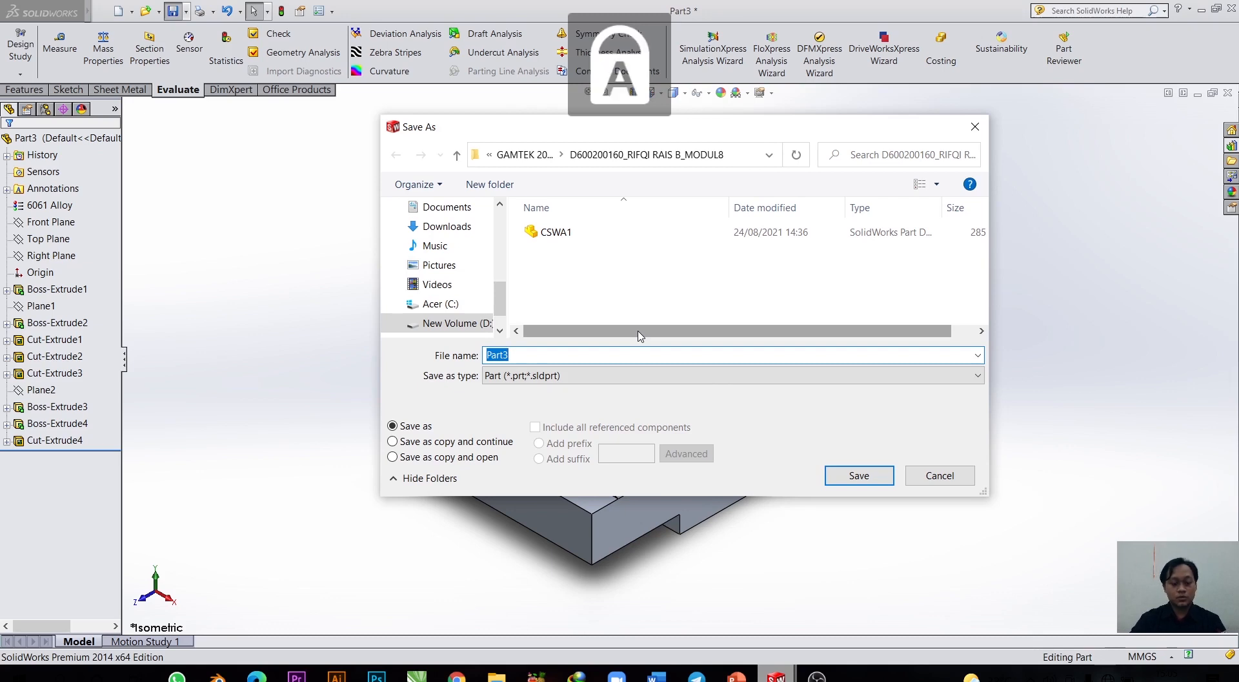
text(CSW)
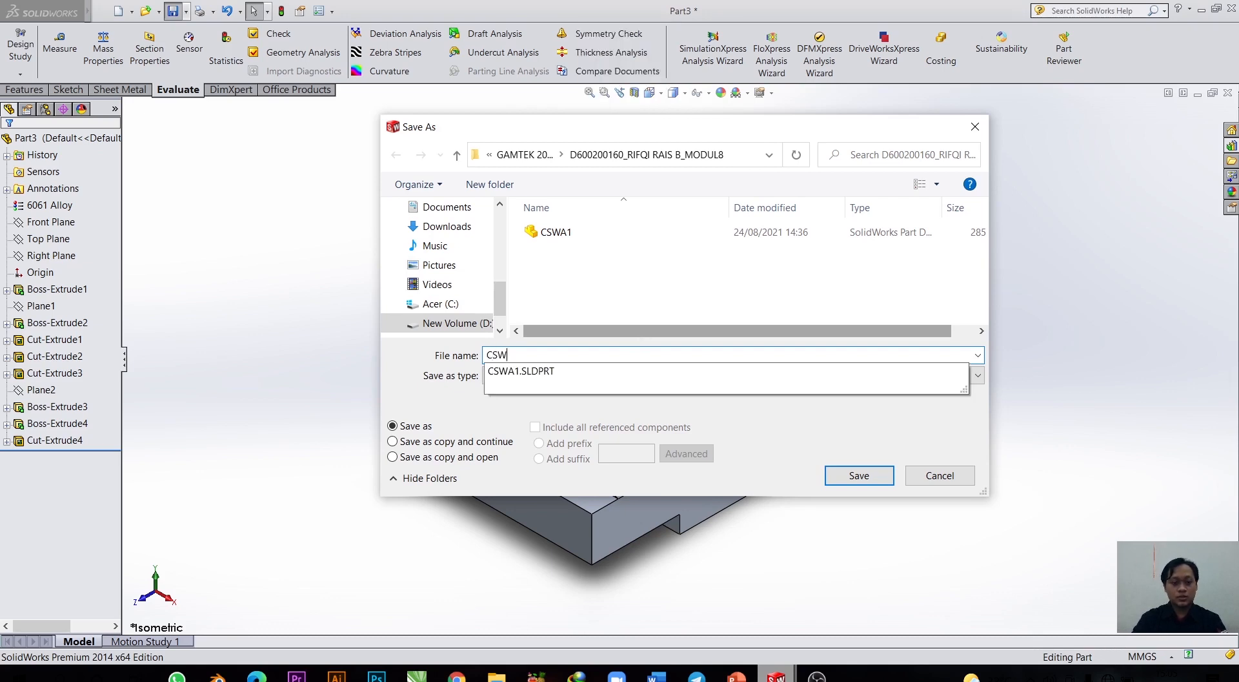
text(A2)
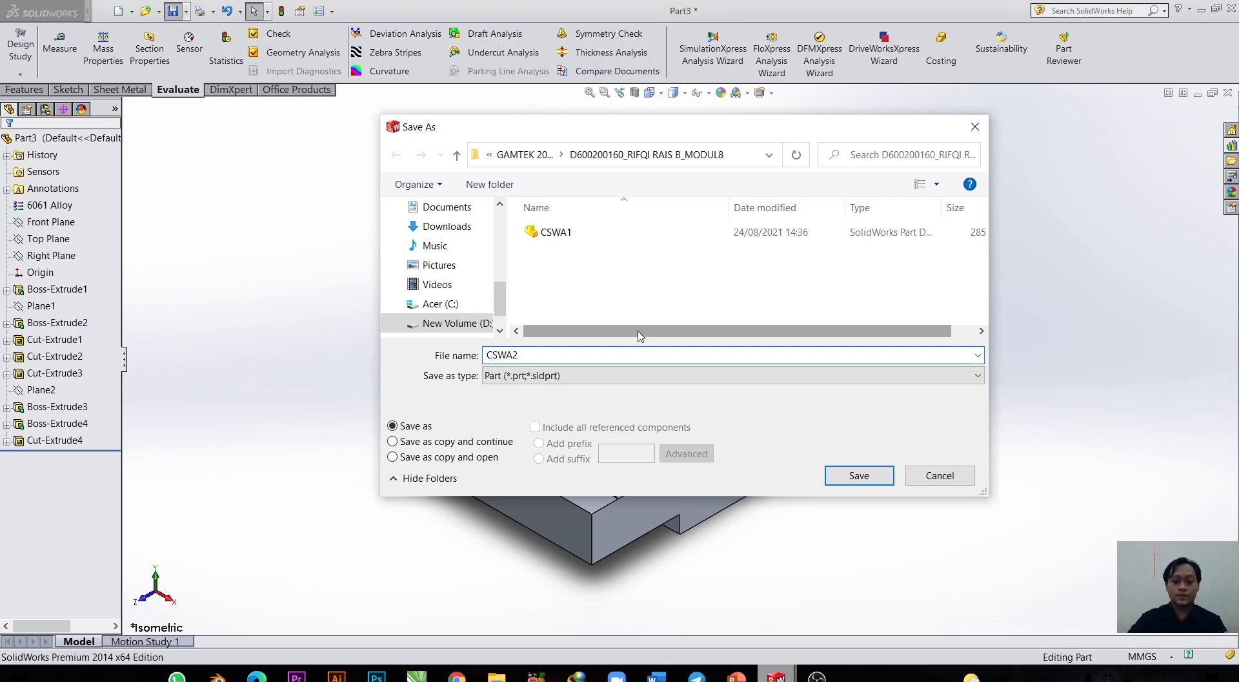
click(842, 475)
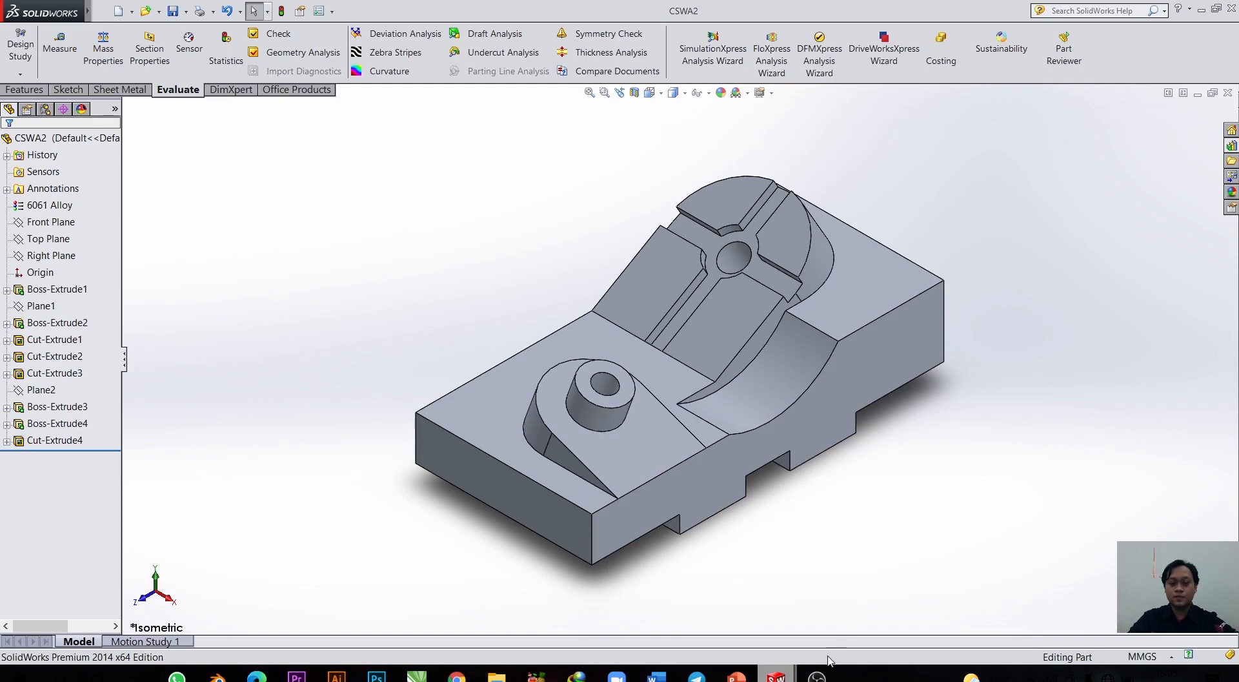
click(817, 676)
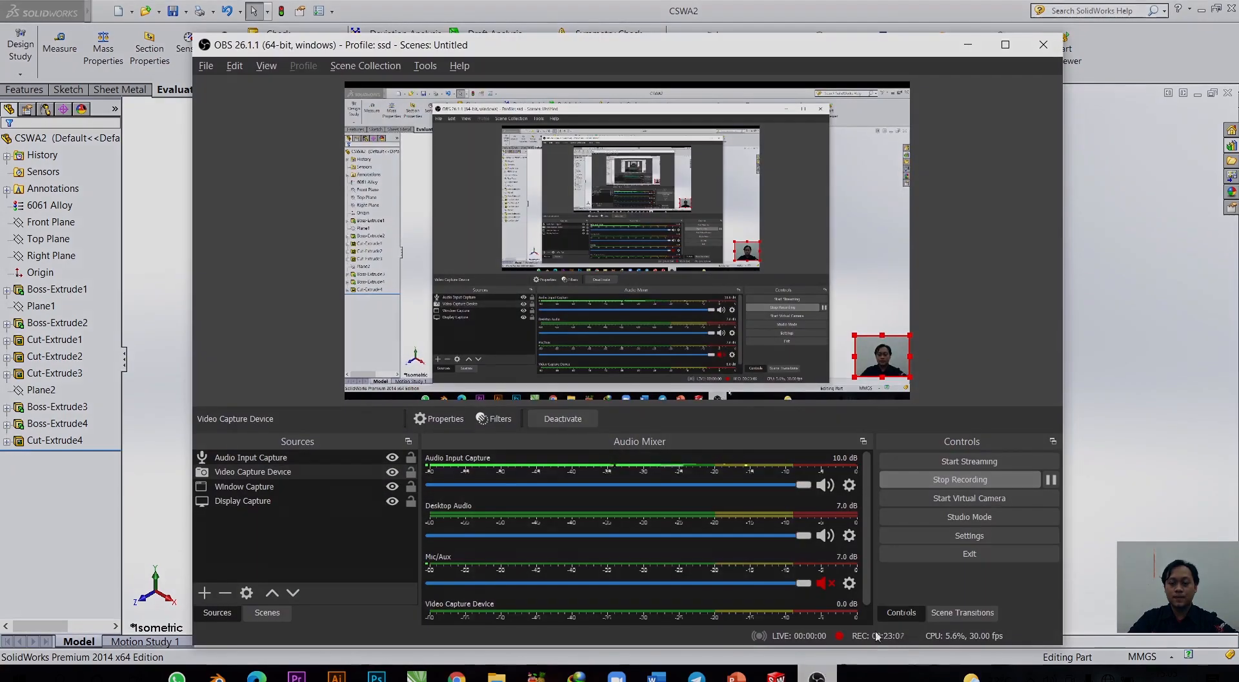